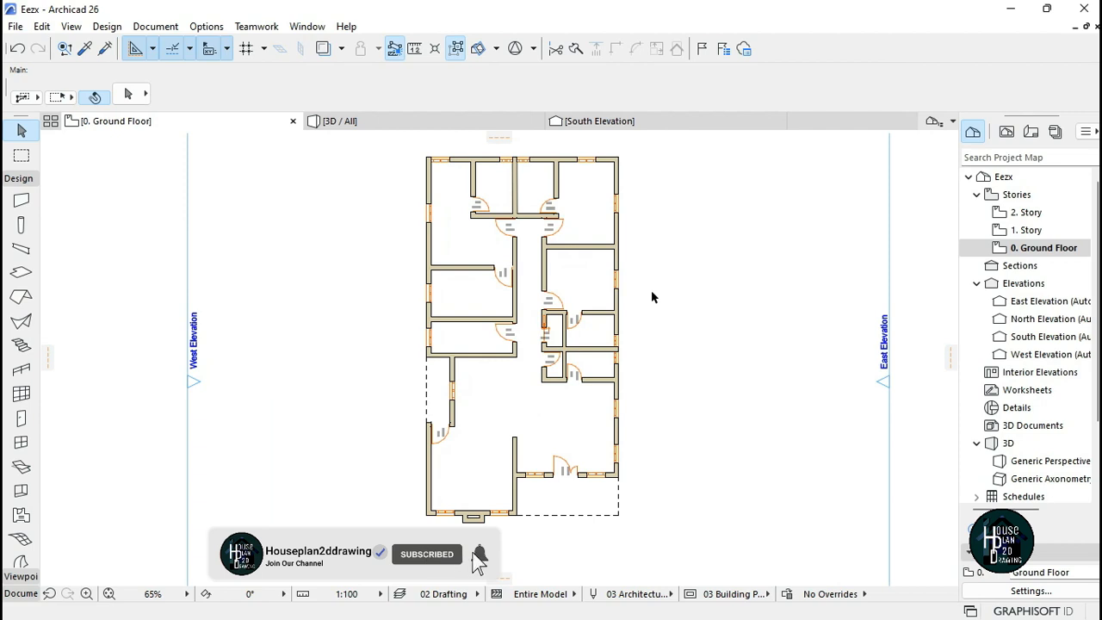
scroll(555, 217, "up", 2)
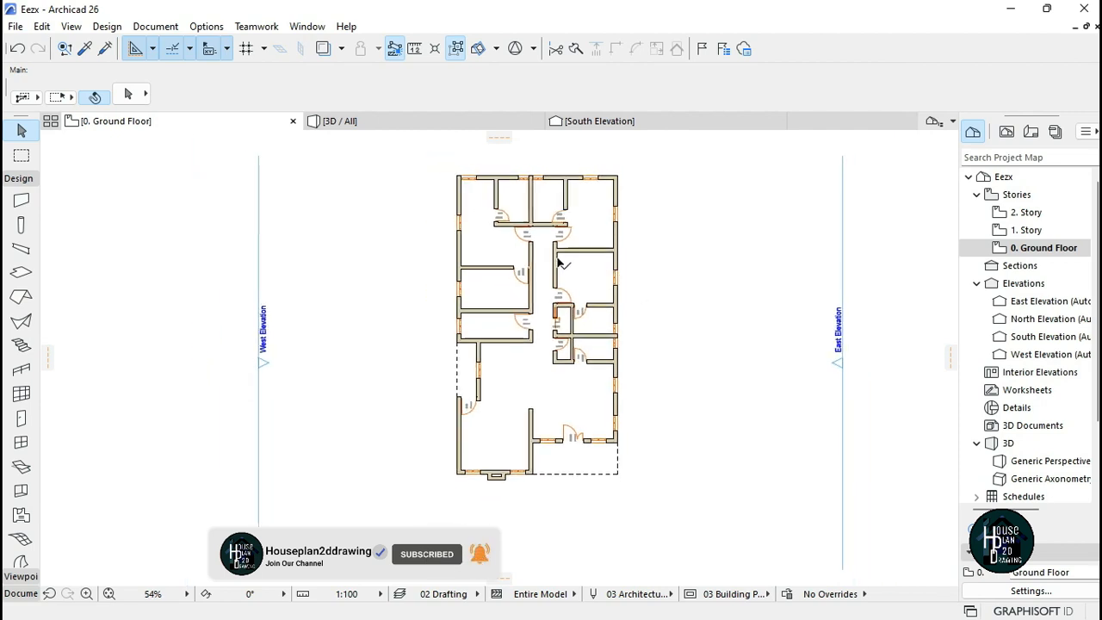
scroll(552, 215, "down", 2)
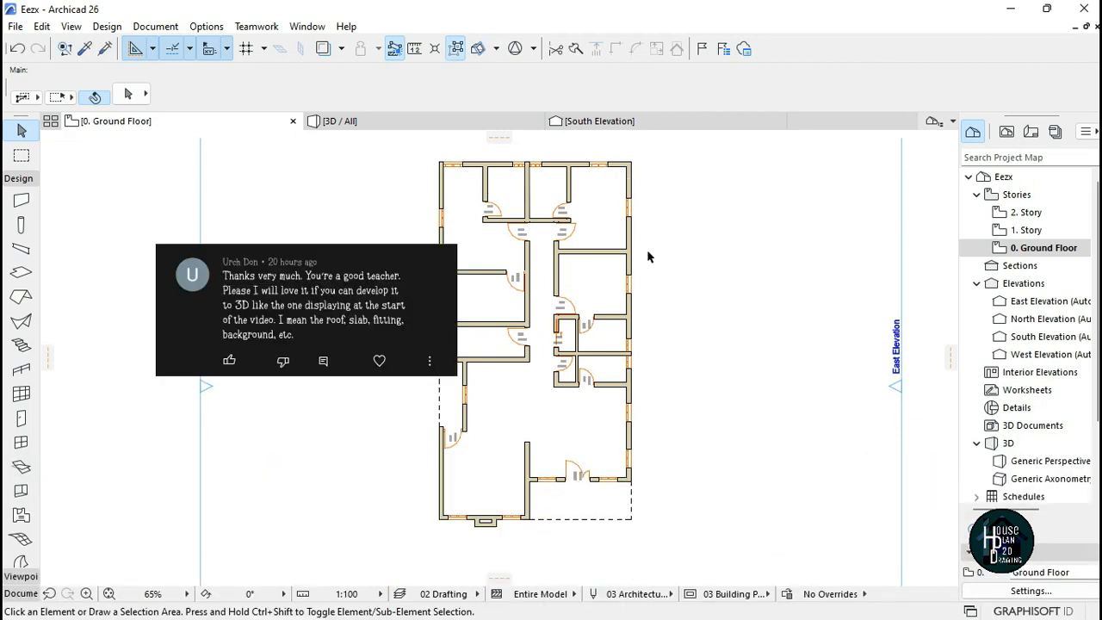
scroll(555, 177, "up", 3)
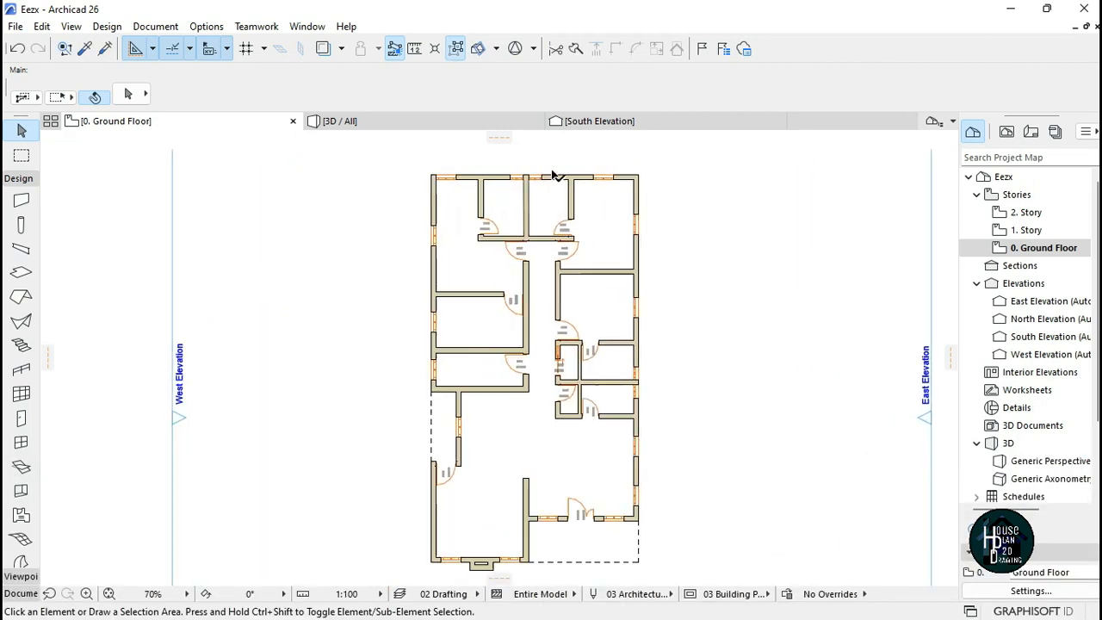
scroll(550, 173, "down", 2)
scroll(558, 331, "up", 4)
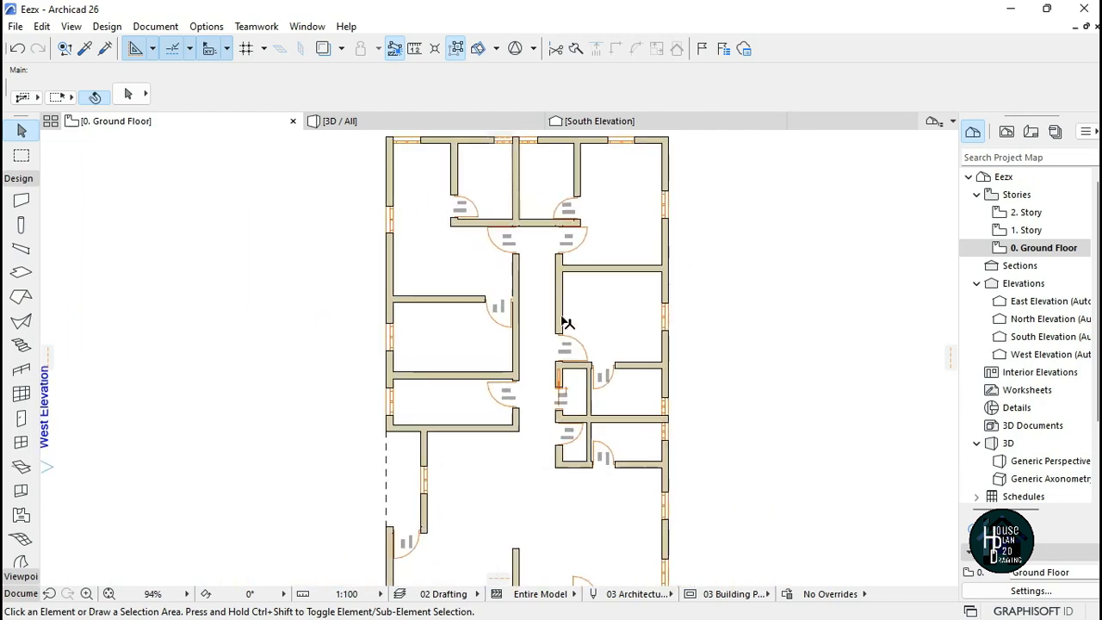
scroll(554, 189, "down", 4)
scroll(551, 224, "up", 3)
scroll(580, 226, "down", 5)
scroll(524, 410, "up", 4)
scroll(519, 477, "down", 4)
scroll(529, 257, "up", 2)
scroll(527, 258, "down", 3)
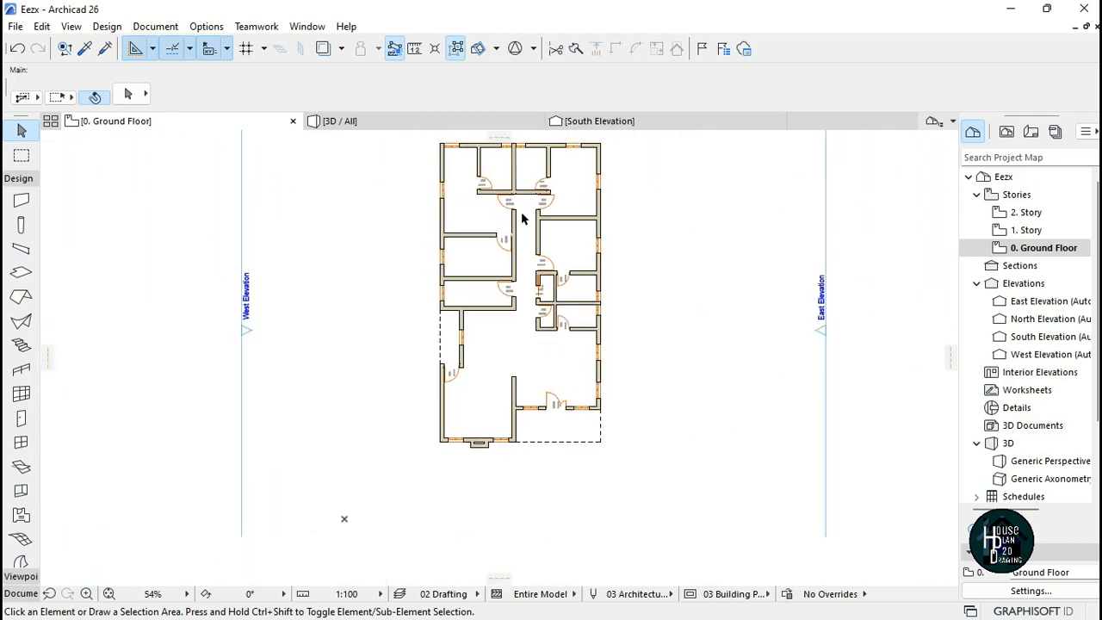
scroll(534, 162, "up", 1)
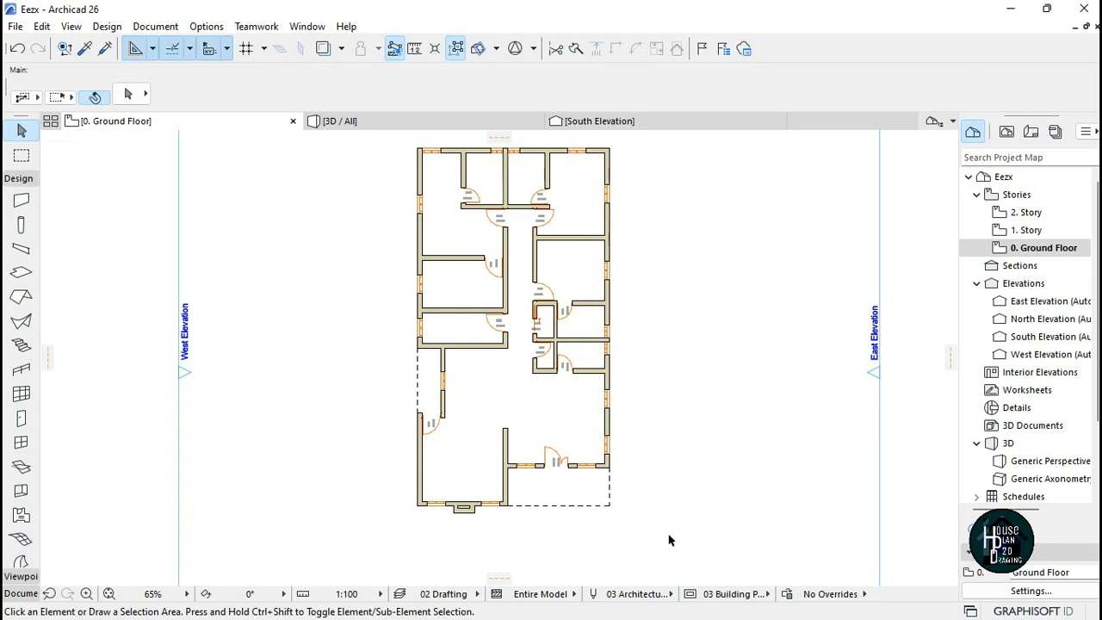
- Switch to the Alberto project in ARCHICAD 25 and walk around the finished house model to examine all its facades
key("super+Tab")
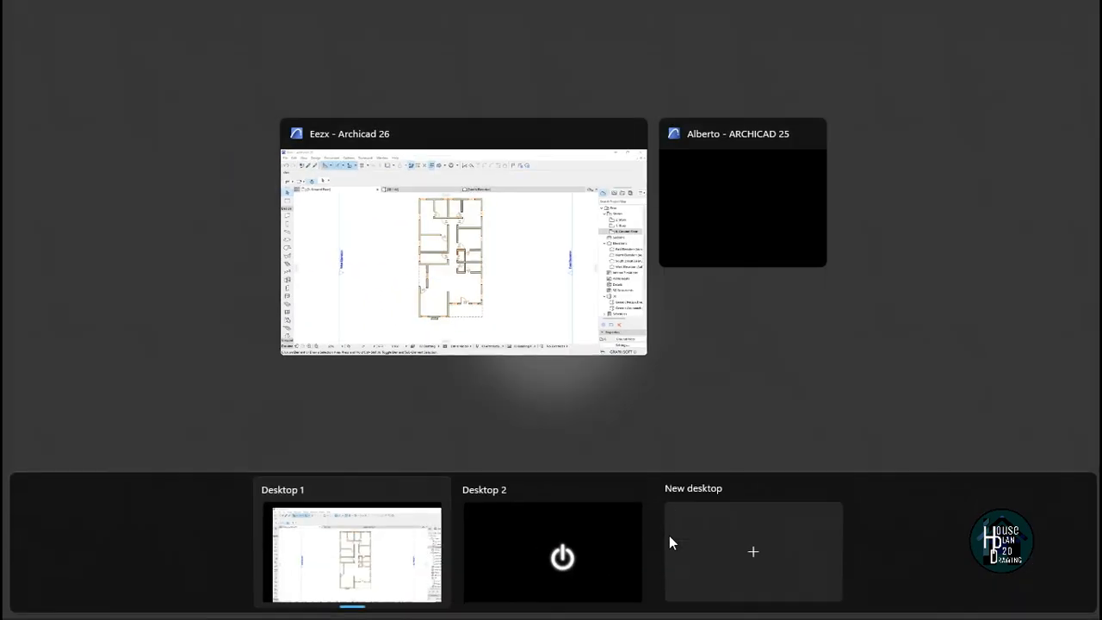
left_click(734, 205)
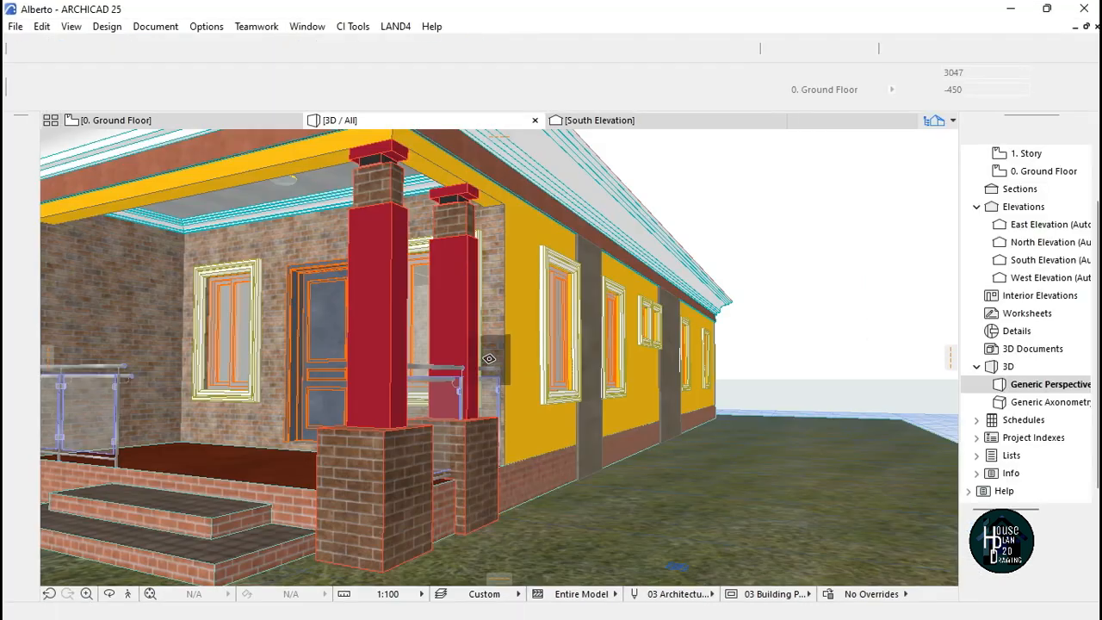
left_click(128, 594)
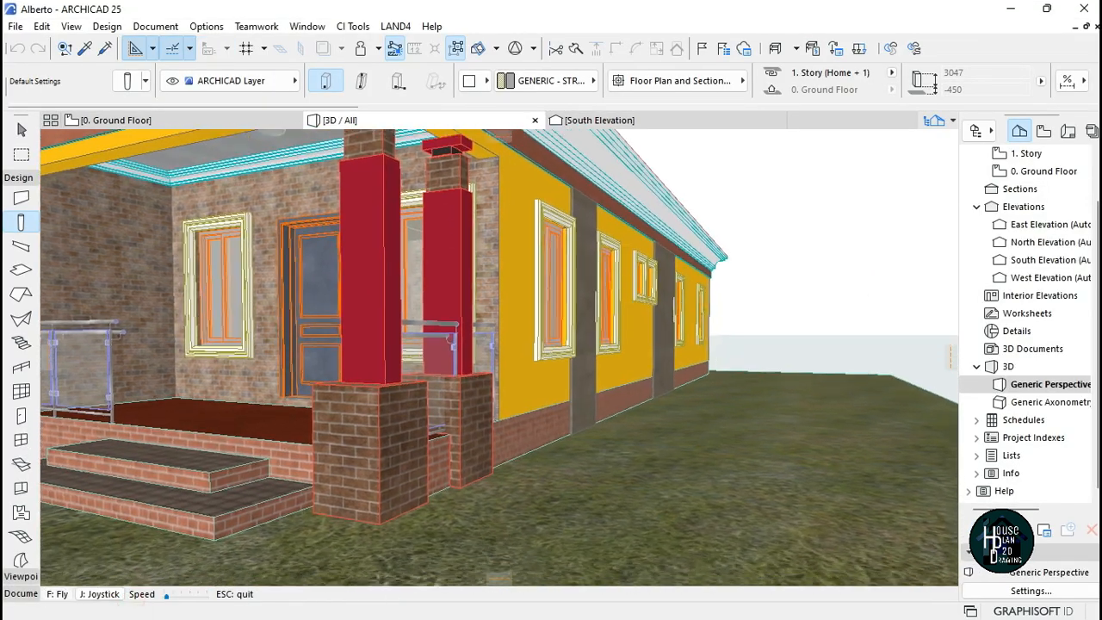
key("Down")
key("Left")
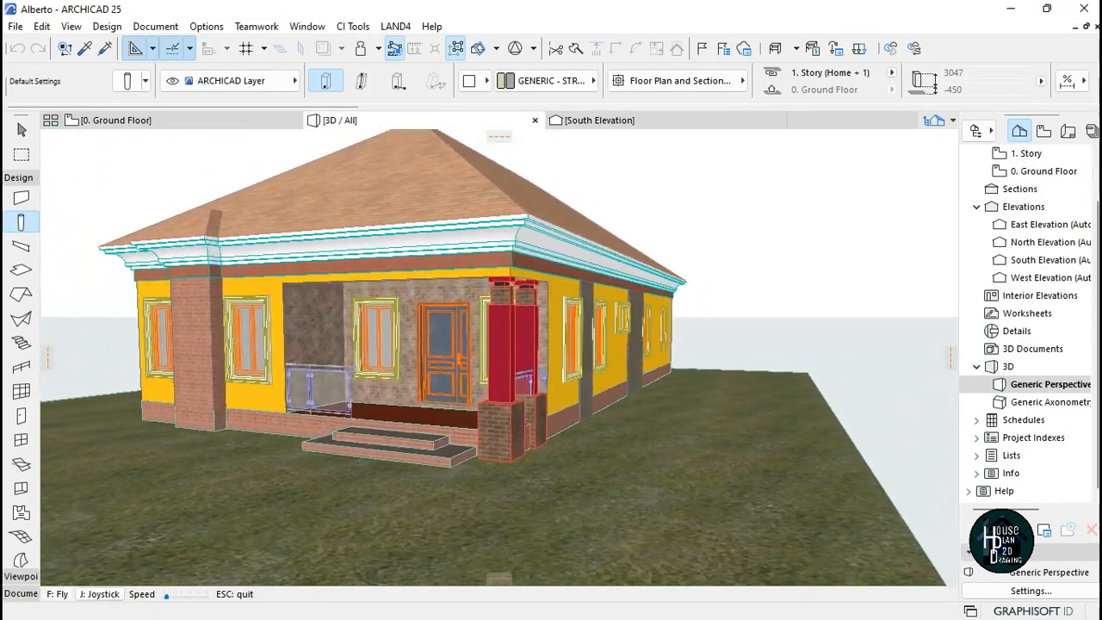
key("Left")
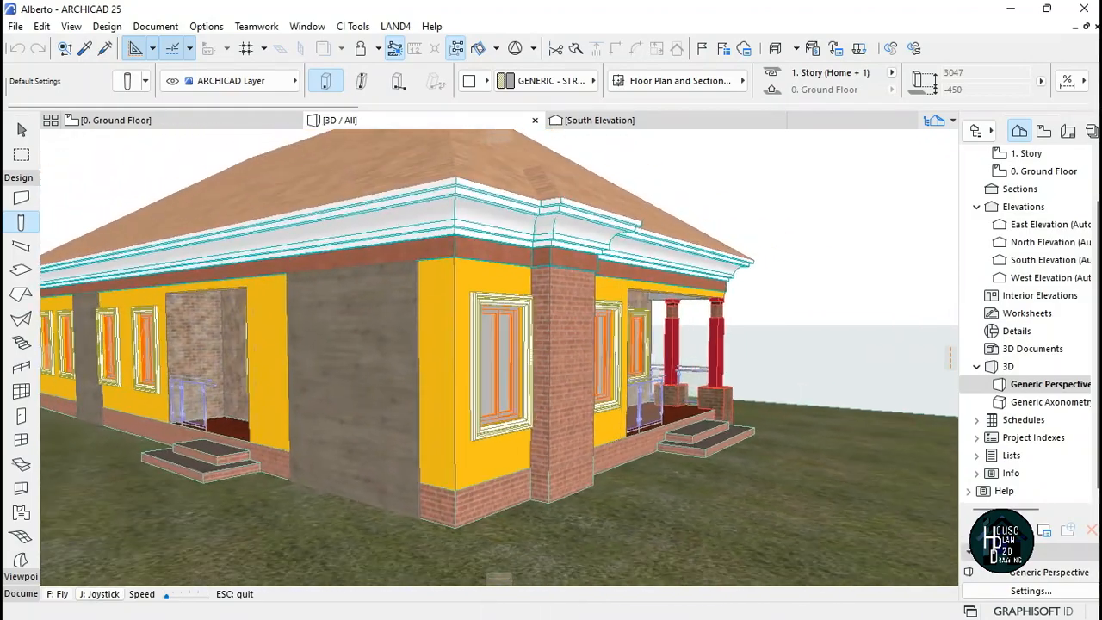
key("Right")
key("Down")
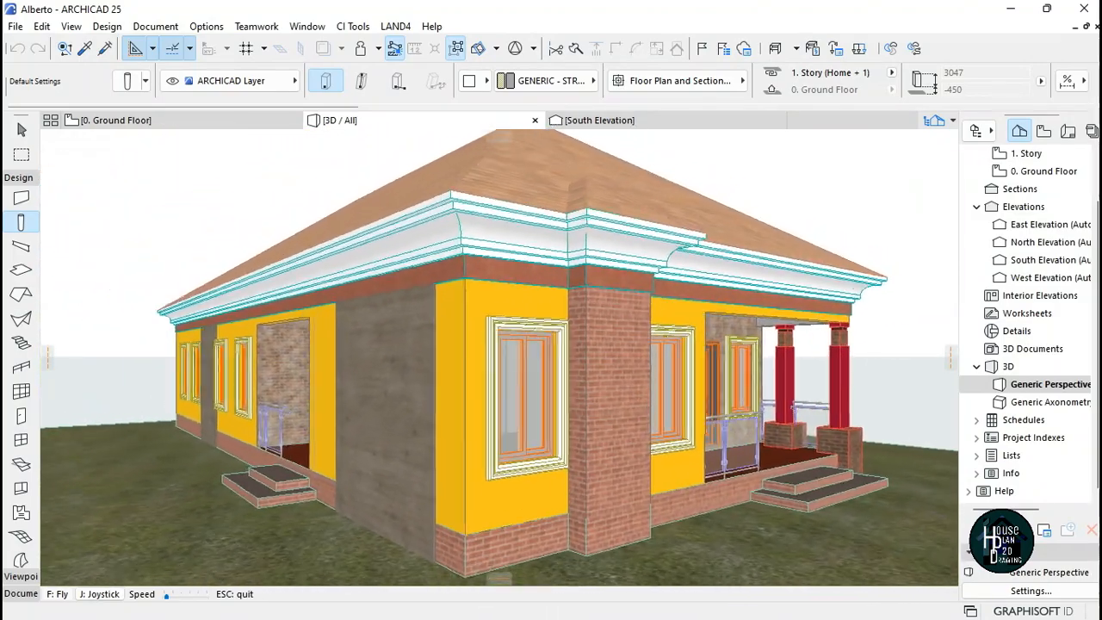
key("Up")
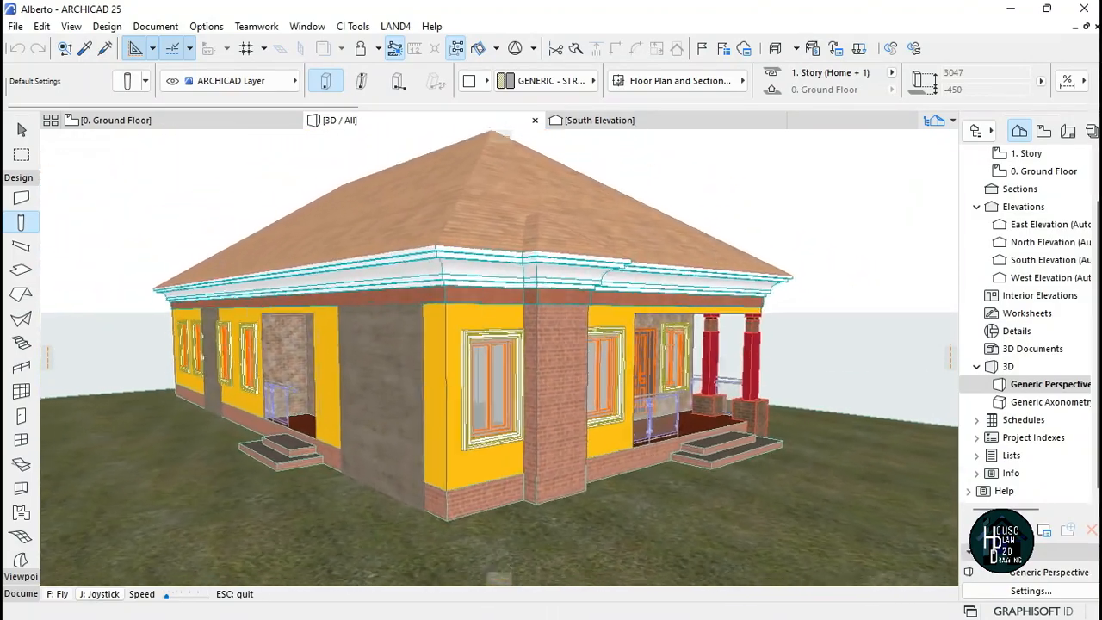
key("Left")
key("Left")
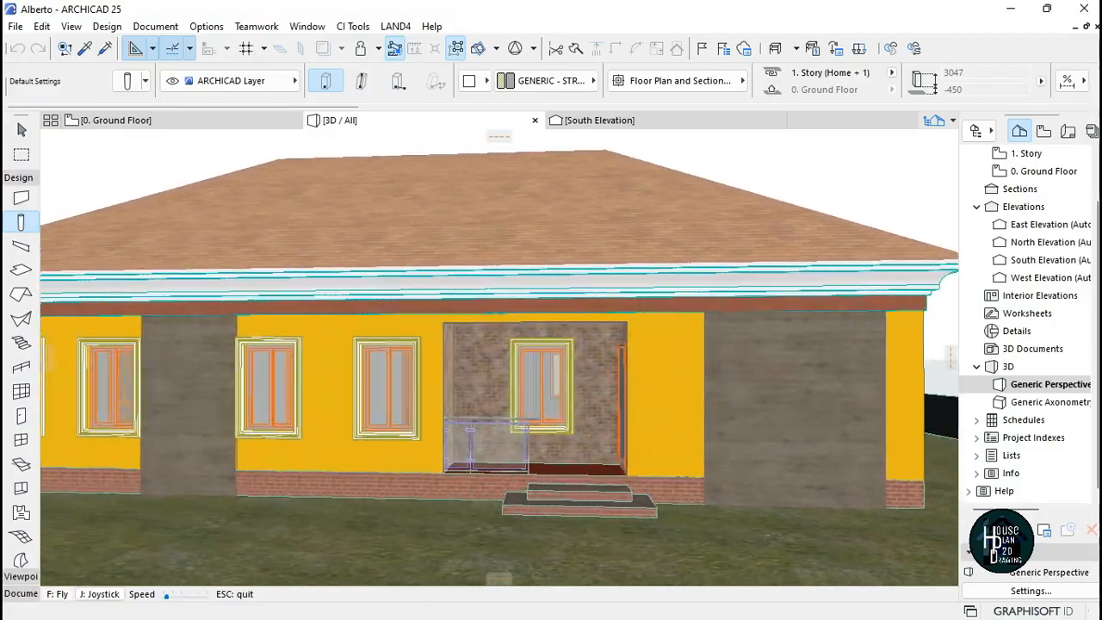
key("Left")
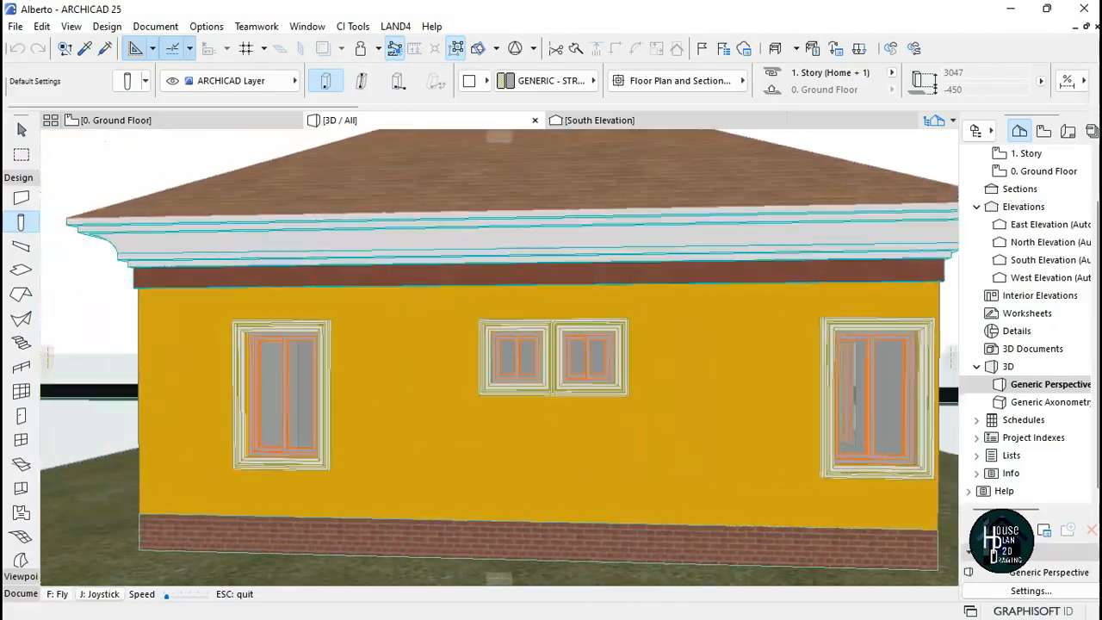
key("Left")
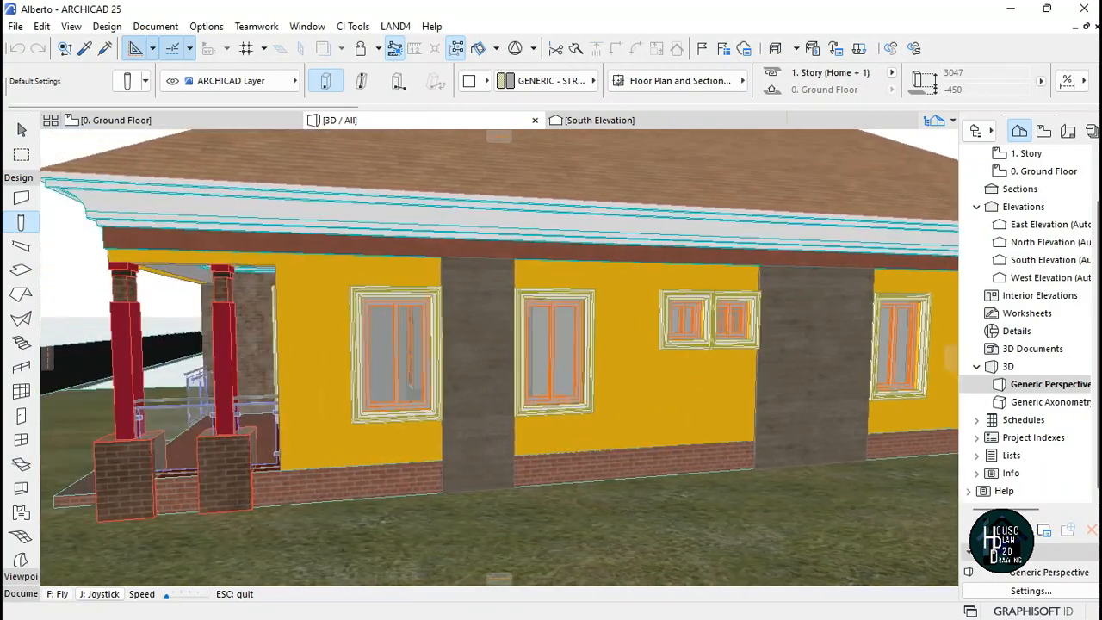
key("Left")
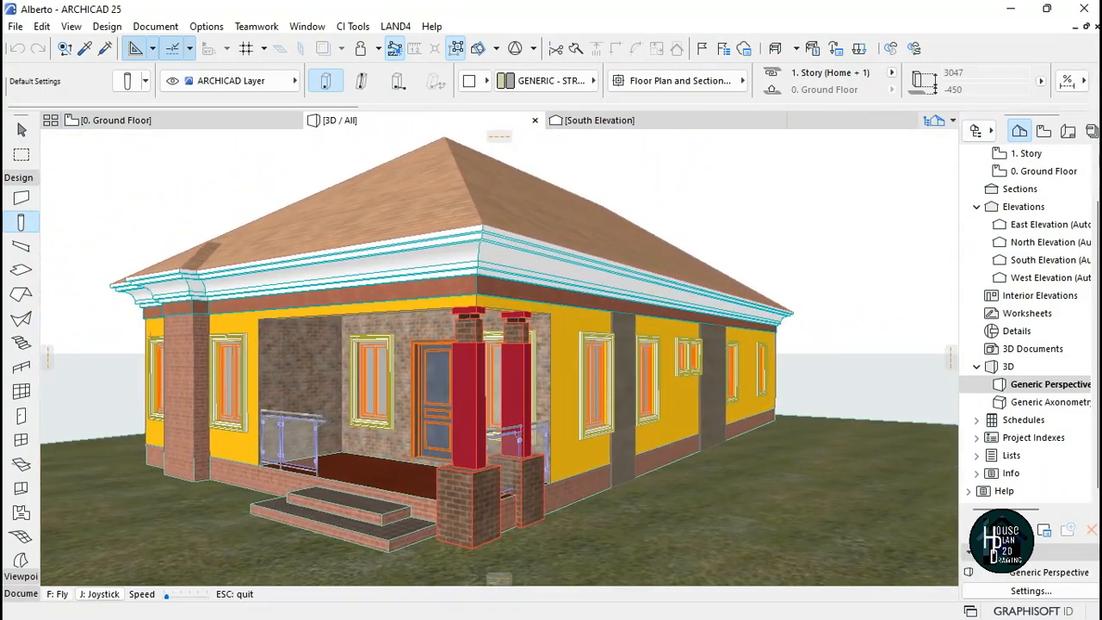
key("Escape")
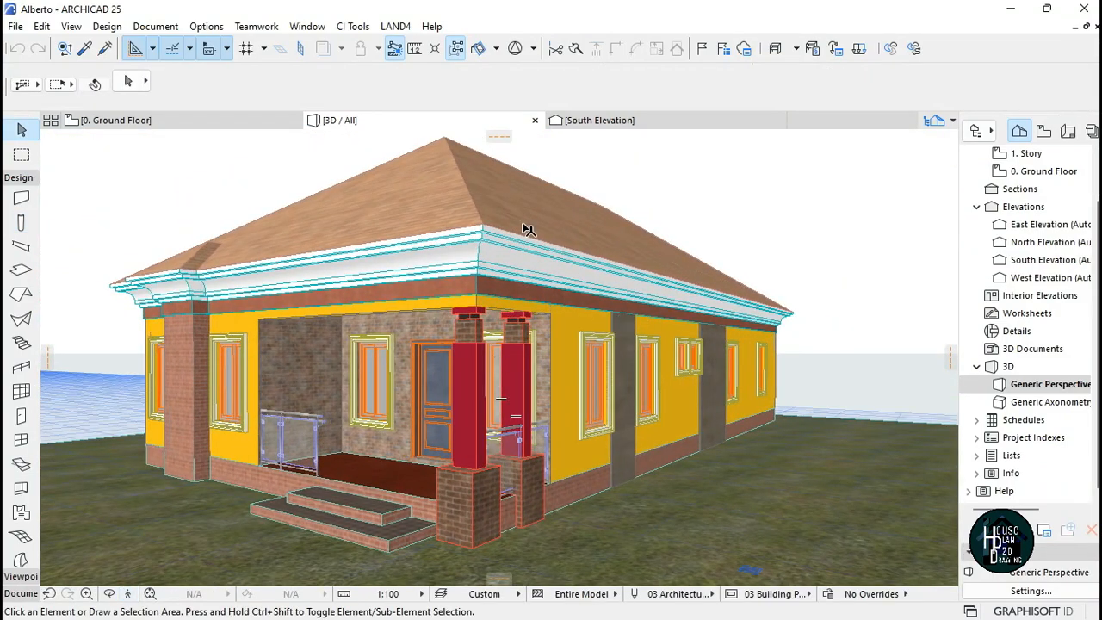
- Switch back to the Eezx project in Archicad 26 and look over its ground floor plan
key("super+Tab")
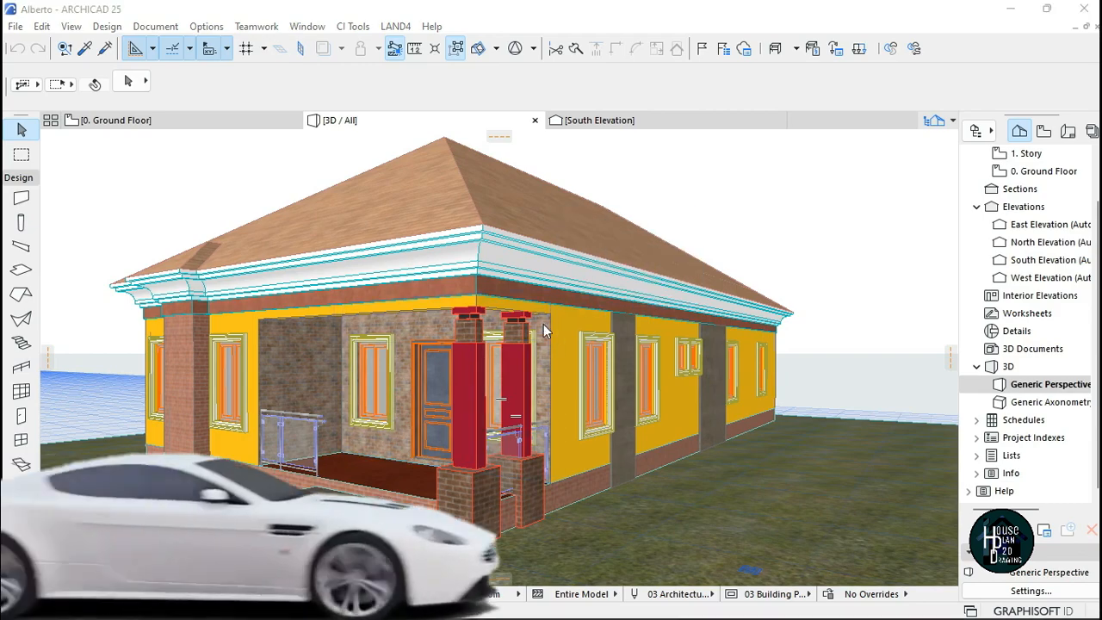
left_click(723, 253)
scroll(530, 324, "down", 2)
scroll(530, 324, "up", 2)
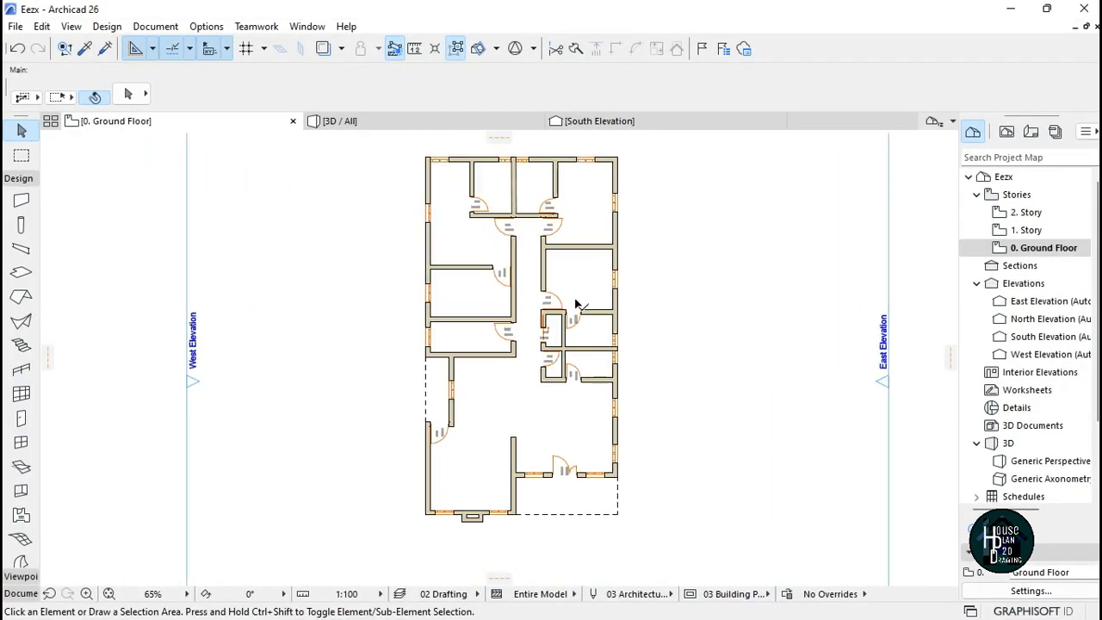
scroll(573, 482, "up", 2)
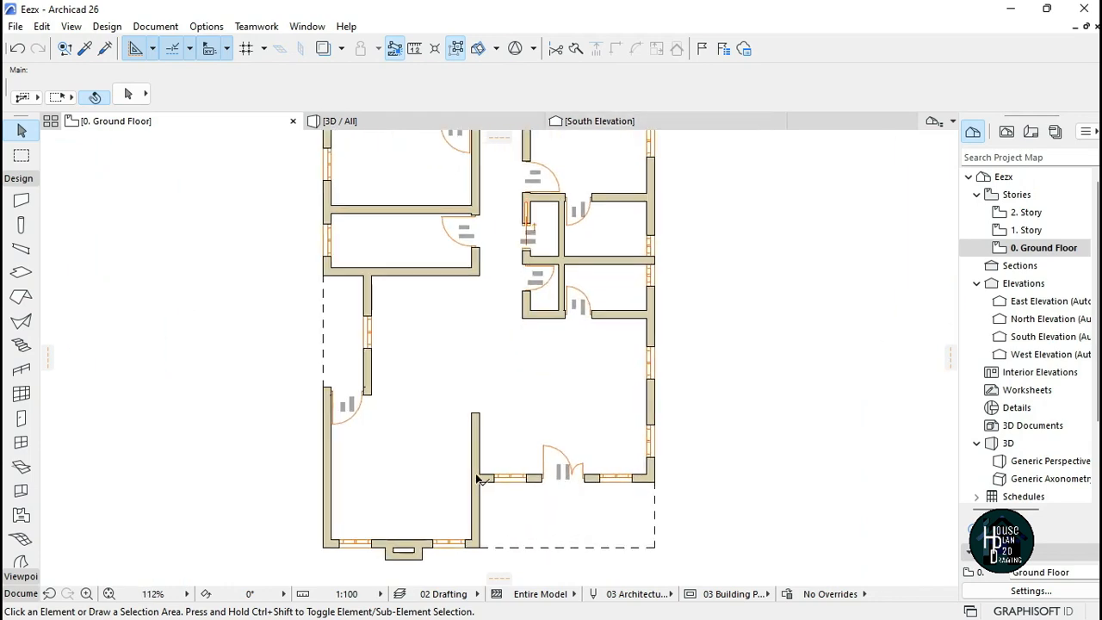
scroll(455, 238, "down", 2)
scroll(517, 222, "up", 2)
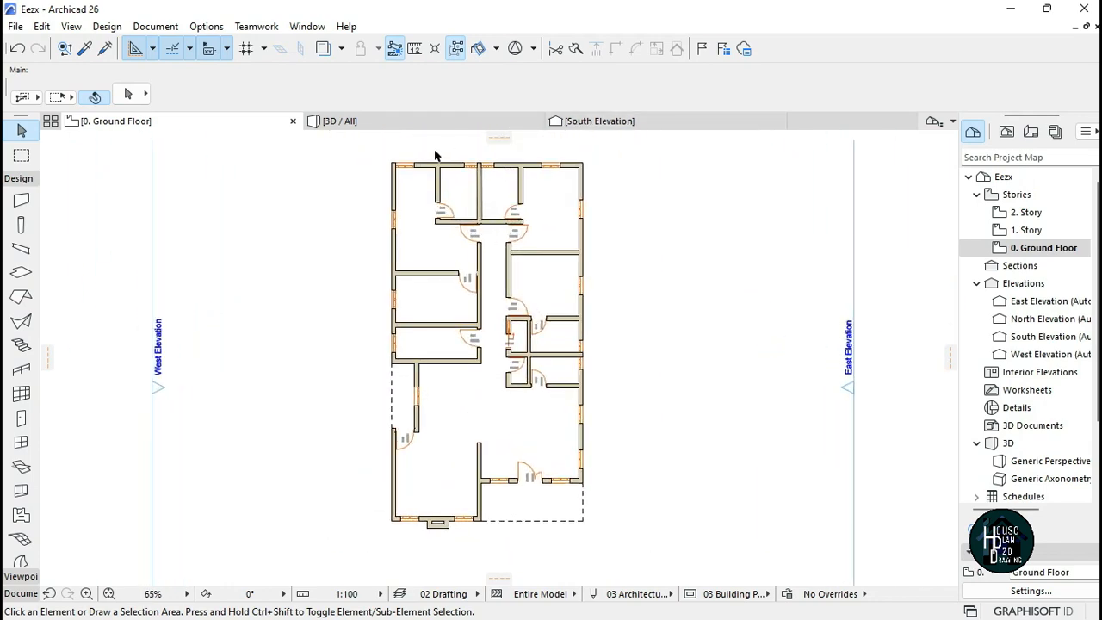
- Examine the Eezx walls, doors and windows in 3D by flying around the model, and return to the ground floor plan
left_click(413, 121)
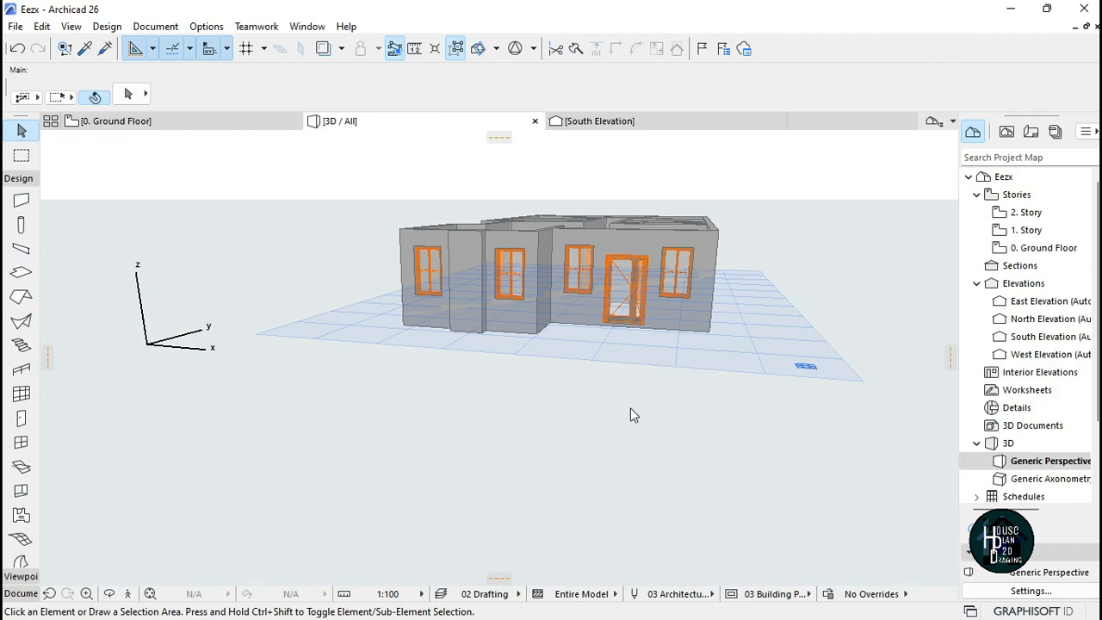
left_click(130, 589)
key("Up")
key("Right")
key("Right")
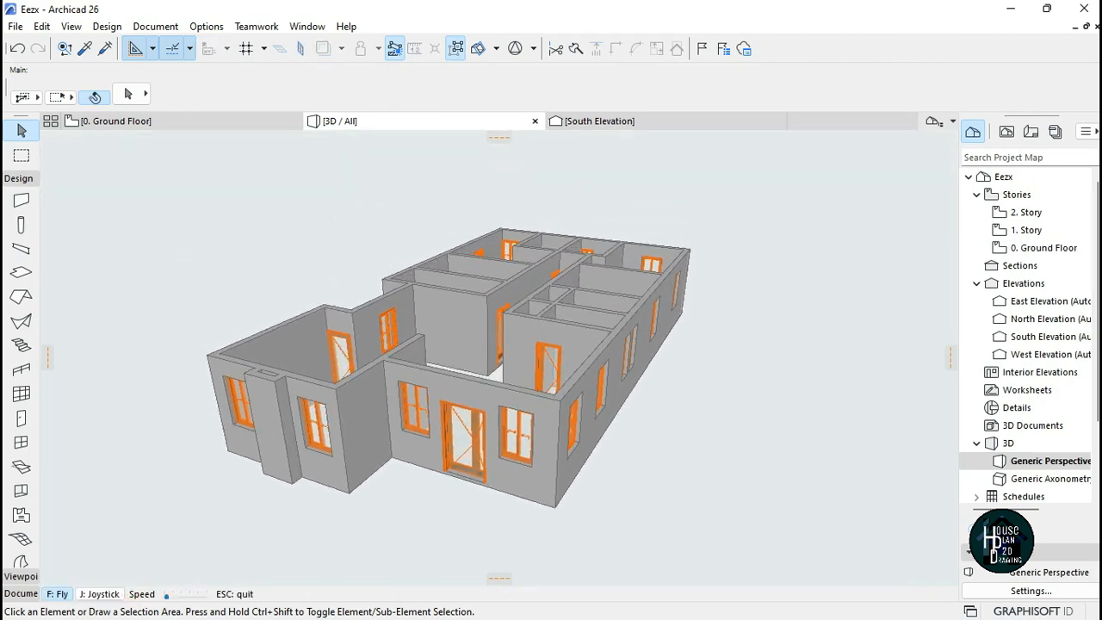
key("Left")
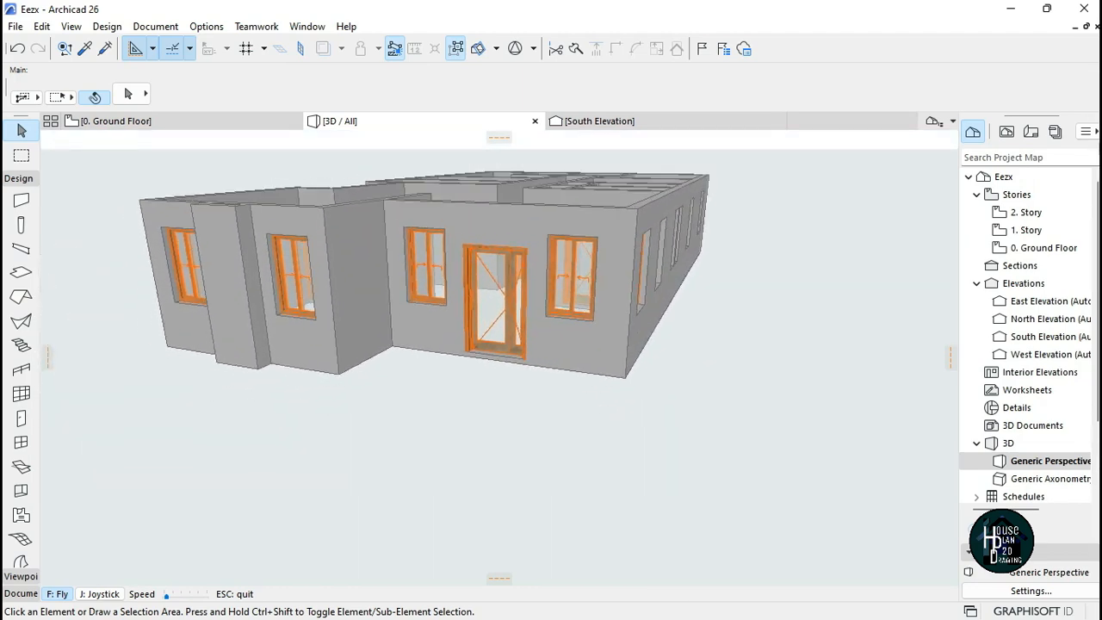
key("Down")
key("Escape")
key("F2")
scroll(519, 393, "down", 1)
scroll(559, 281, "up", 2)
scroll(566, 287, "down", 1)
scroll(564, 288, "up", 2)
scroll(544, 310, "down", 2)
scroll(538, 318, "up", 1)
scroll(529, 296, "down", 1)
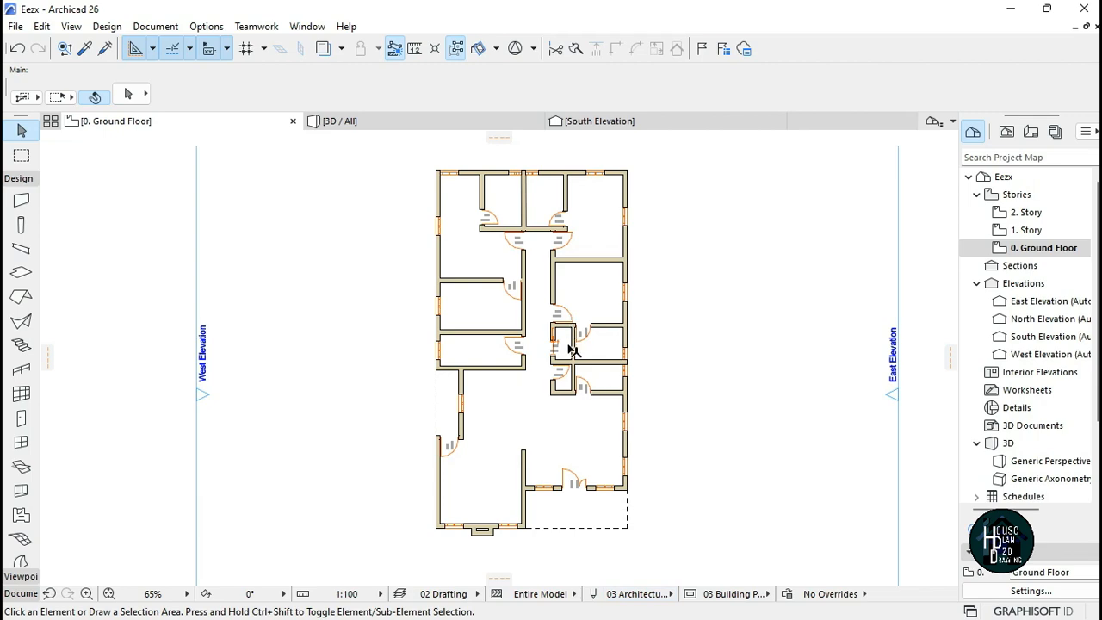
- Bring up the Alberto reference house in ARCHICAD 25 for comparison, and minimize it to return to the Eezx plan
key("super+Tab")
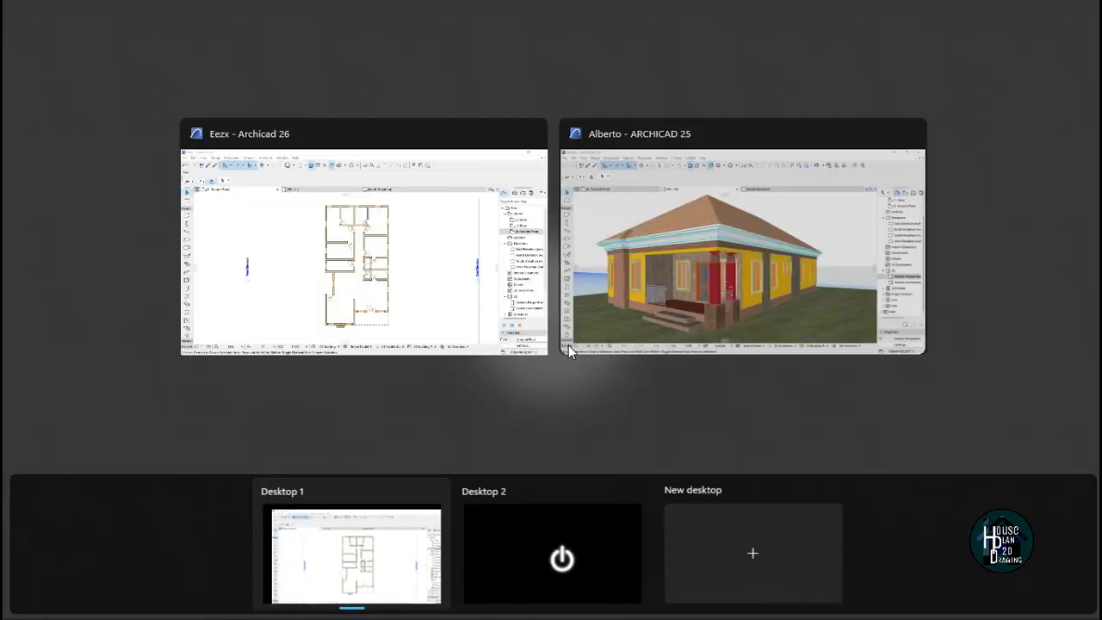
left_click(708, 277)
left_click(255, 480)
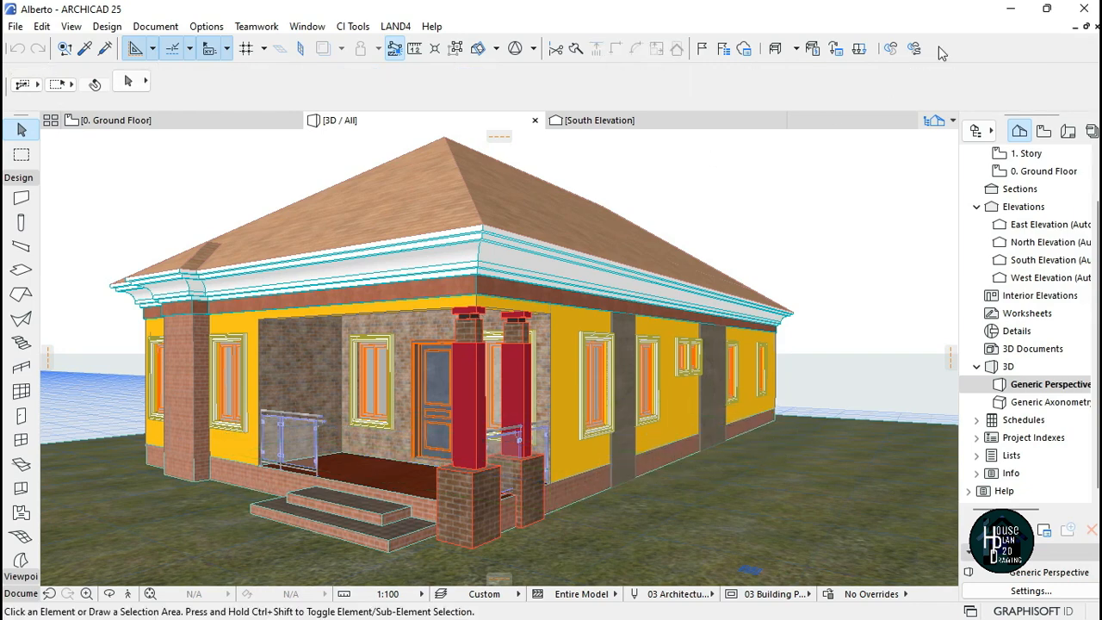
left_click(1012, 11)
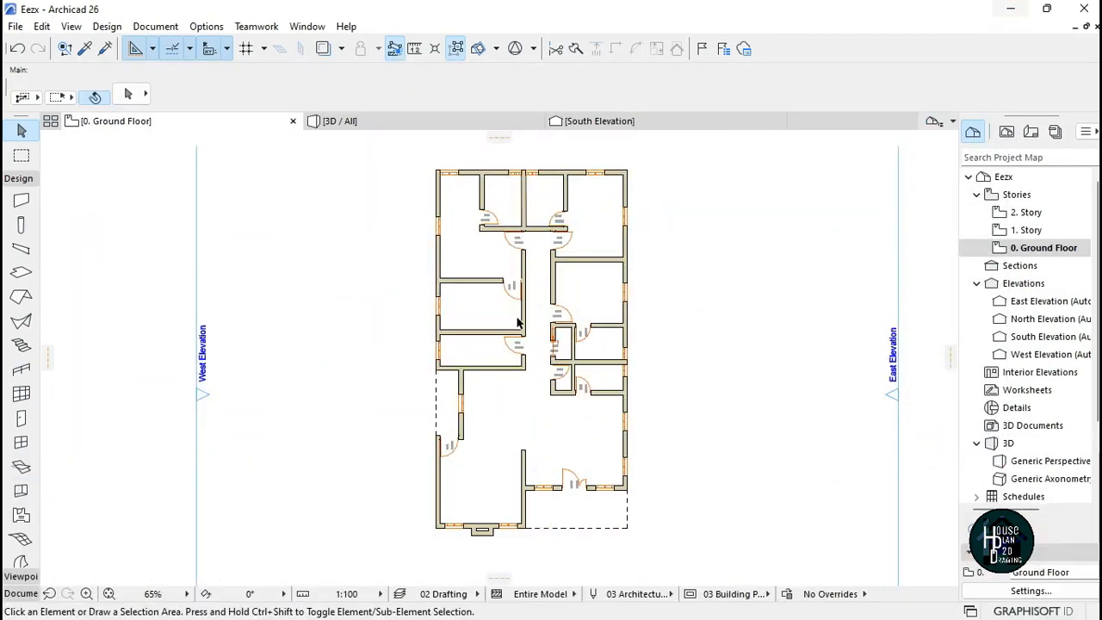
- Configure the Slab tool defaults with a basic Concrete - Structural build-up and a slab thickness of 450
left_click(19, 179)
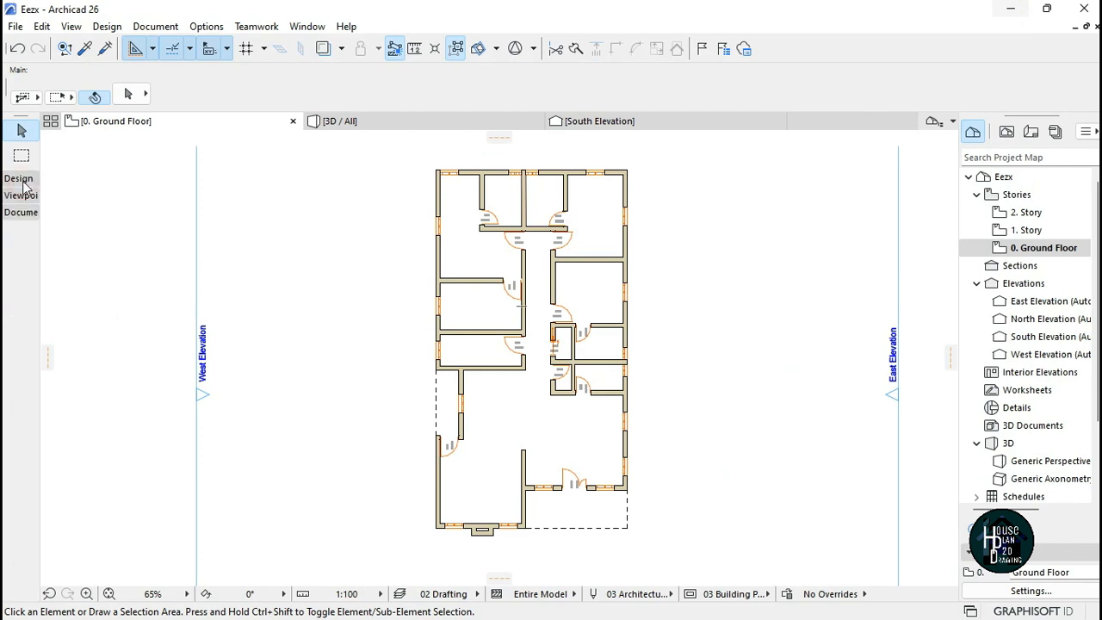
left_click(19, 178)
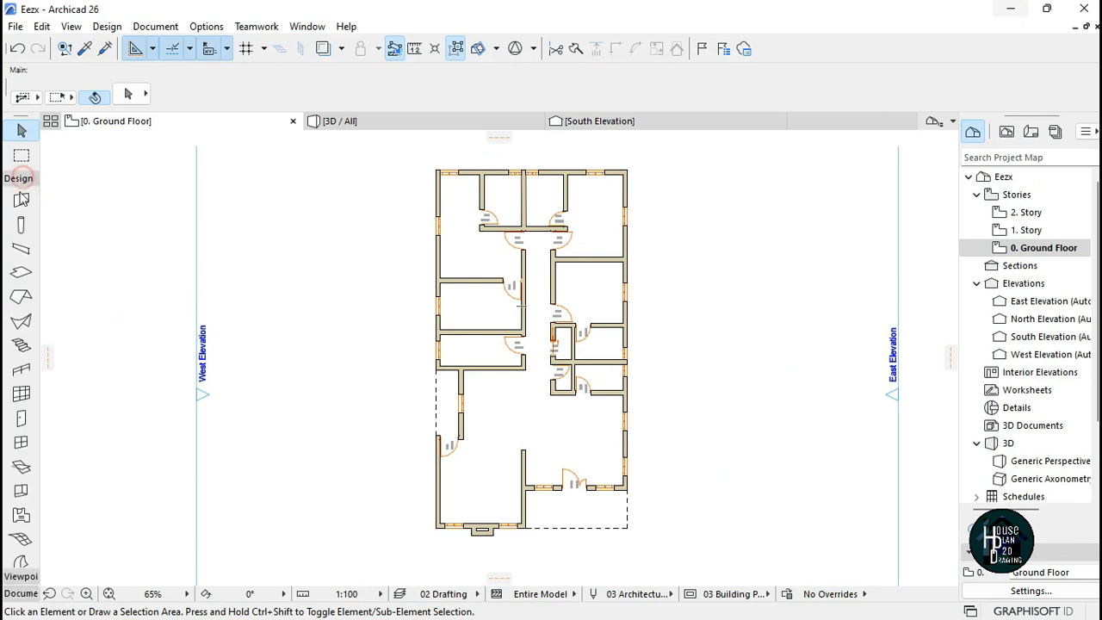
left_click(21, 273)
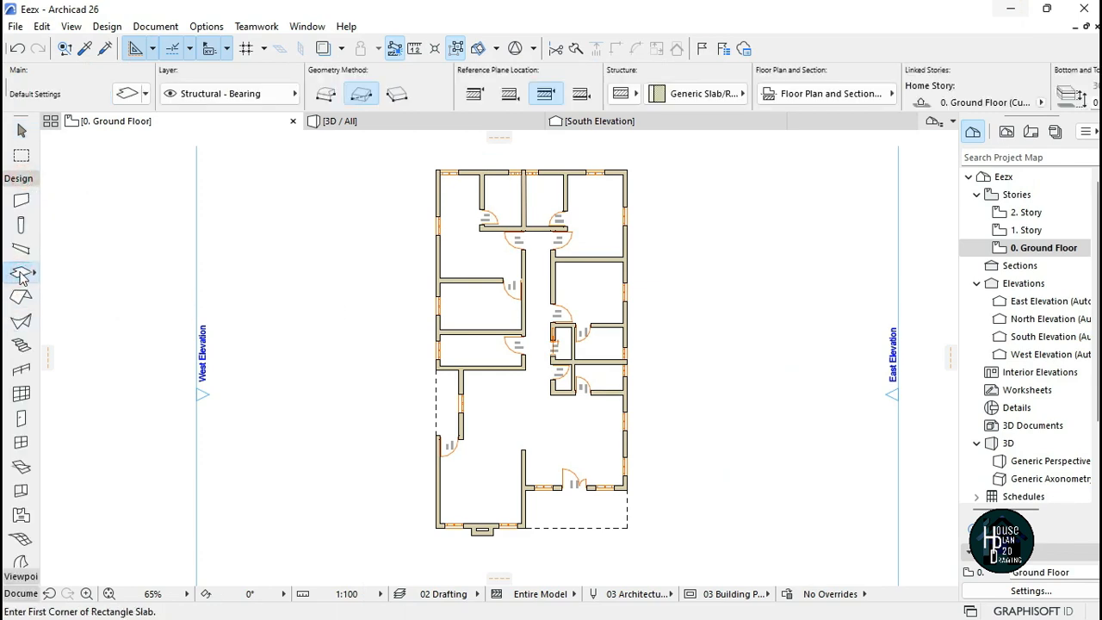
left_click(126, 95)
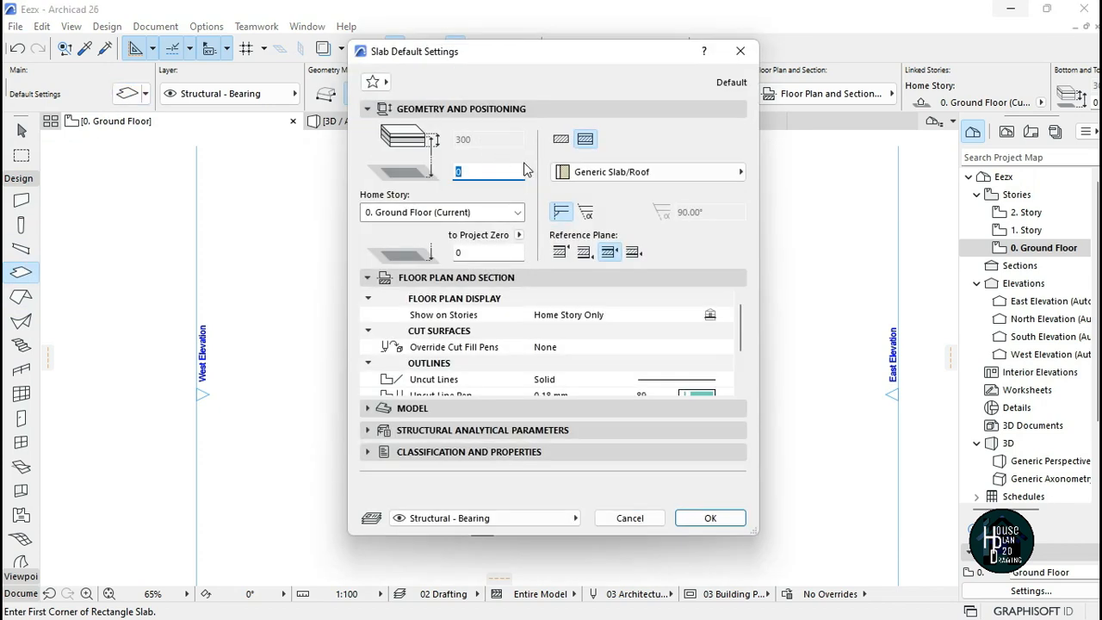
left_click(561, 140)
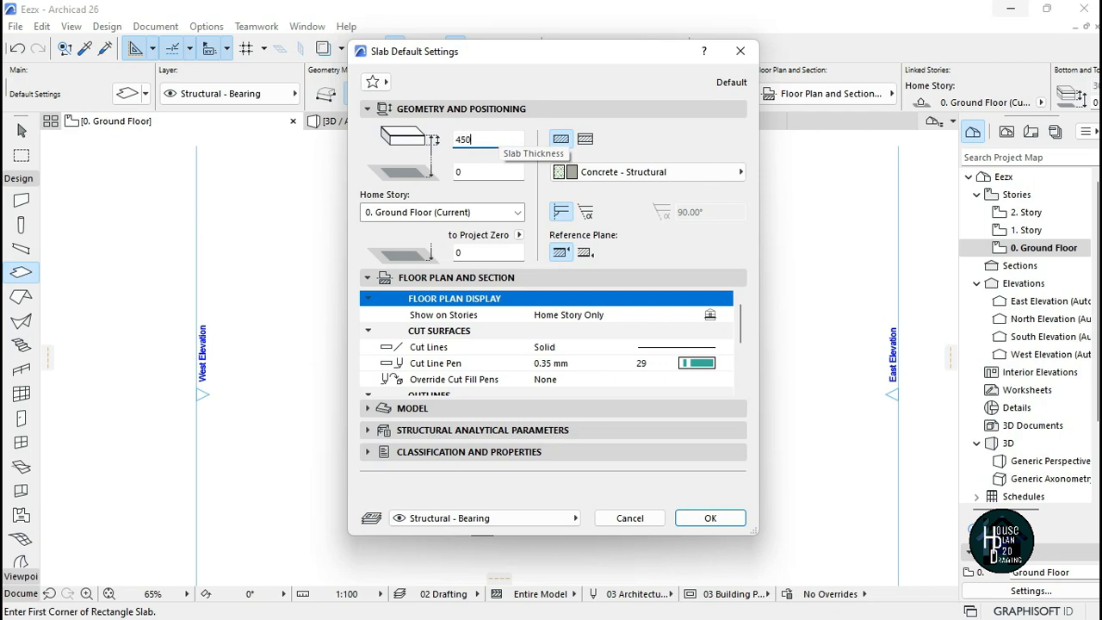
left_click(709, 518)
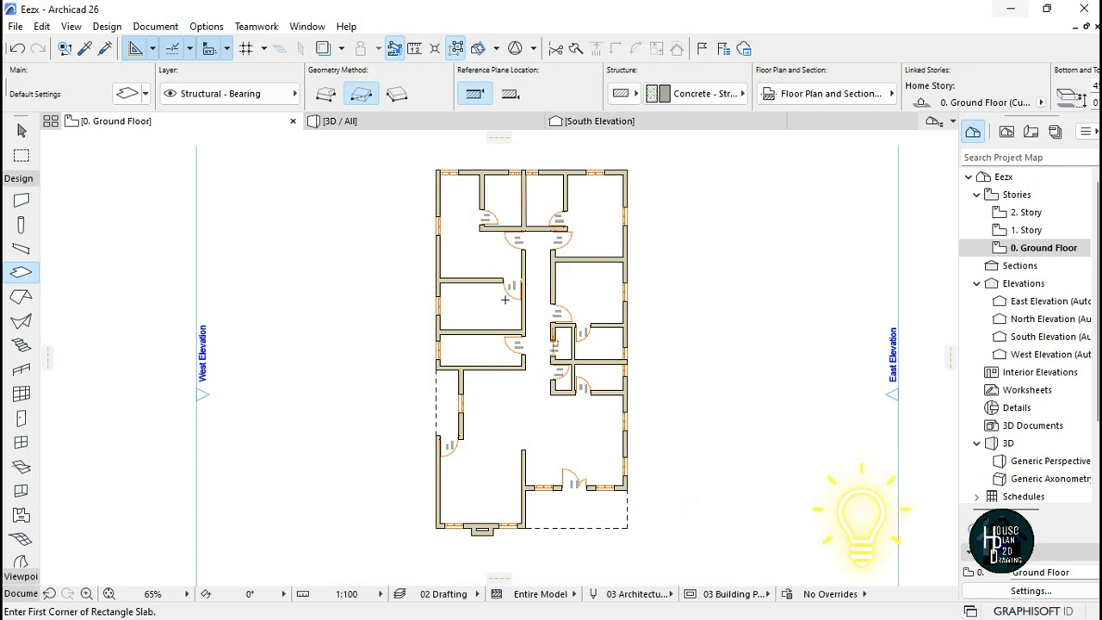
- Draw a rectangular slab from the plan's upper-left outer wall corner to the dashed porch's lower-right corner
scroll(544, 200, "up", 4)
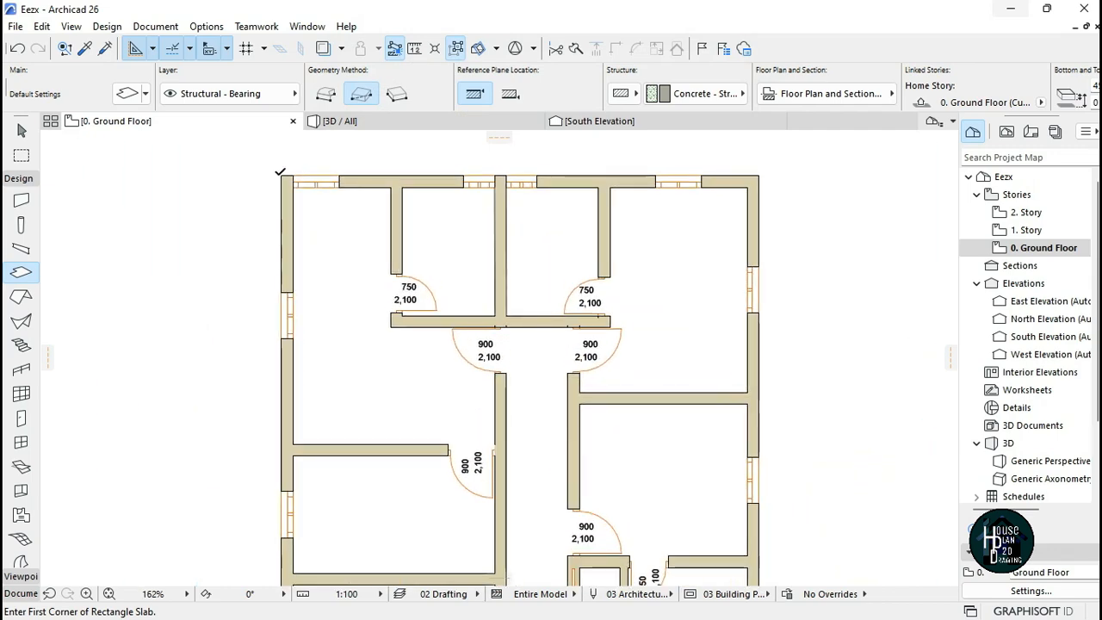
left_click(283, 176)
scroll(465, 164, "down", 5)
scroll(573, 403, "up", 5)
scroll(573, 403, "up", 1)
left_click(637, 314)
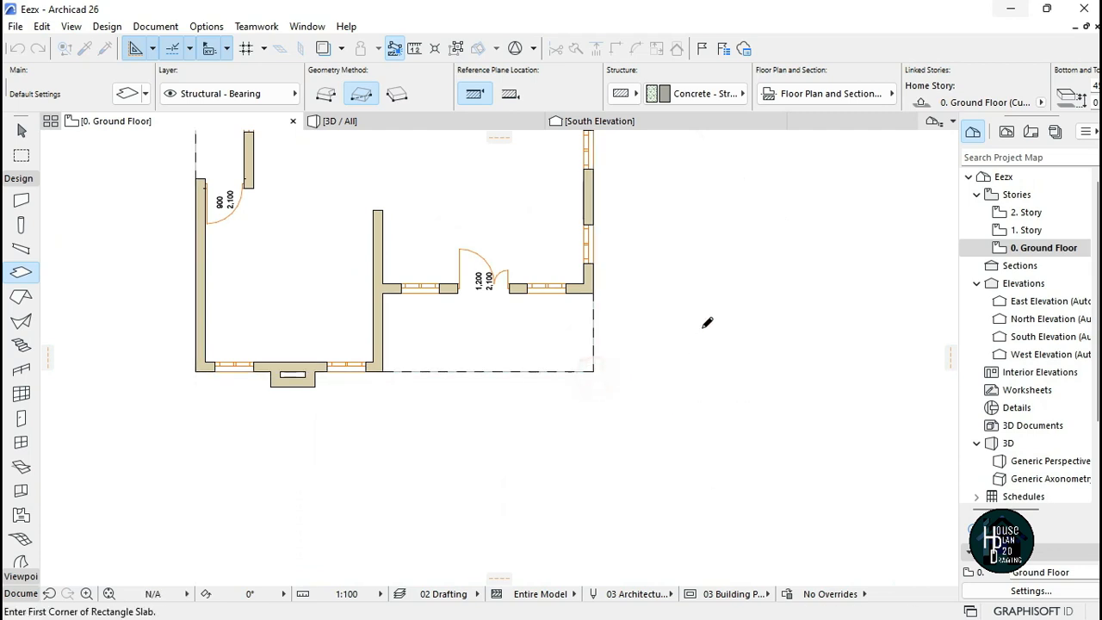
scroll(567, 349, "down", 5)
scroll(567, 350, "down", 2)
scroll(635, 258, "up", 5)
key("Escape")
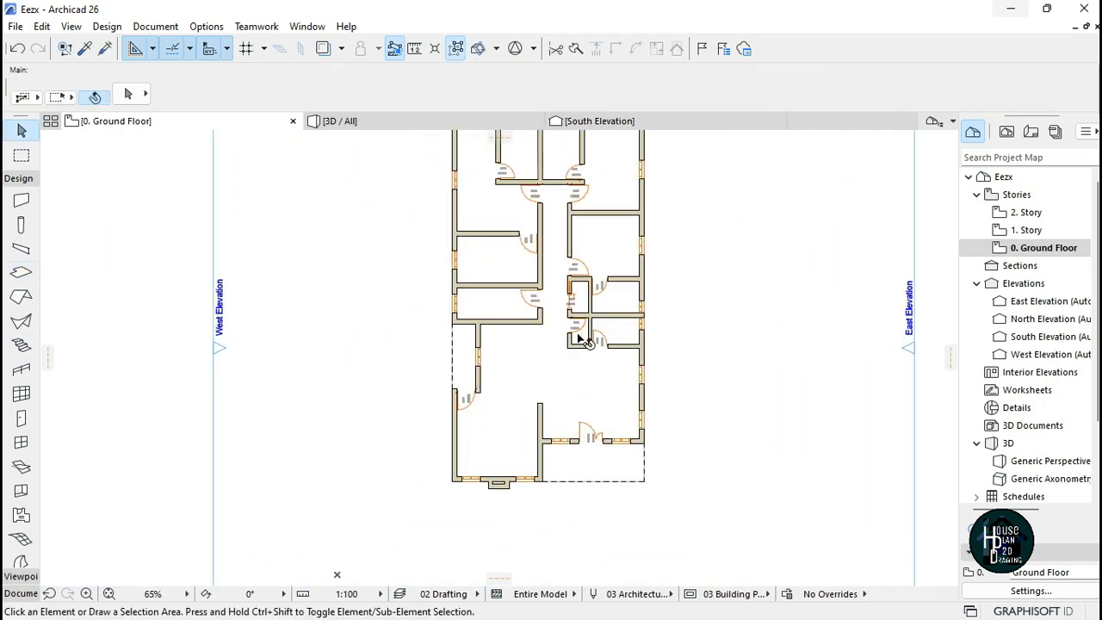
- Inspect the new floor slab in 3D by flying around the house, and return to the ground floor plan
left_click(353, 121)
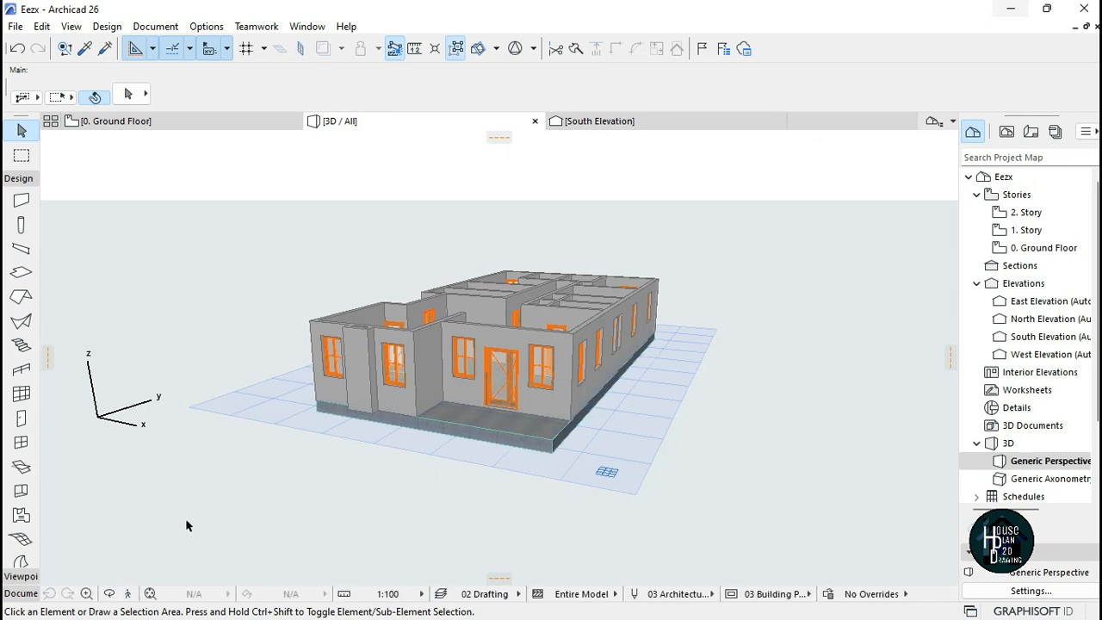
left_click(146, 593)
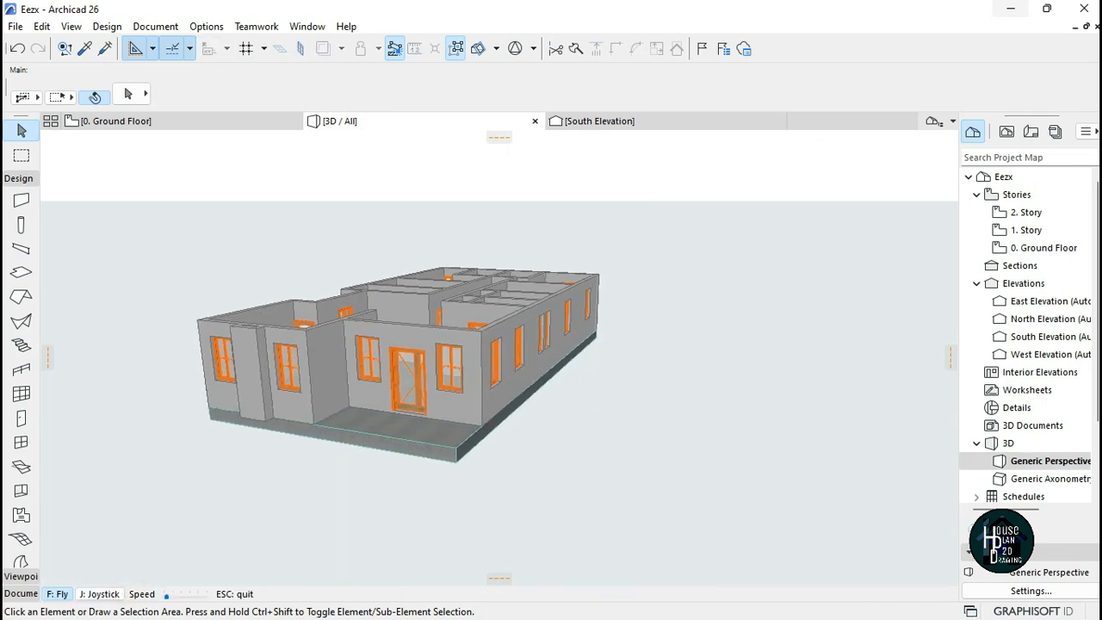
key("Up")
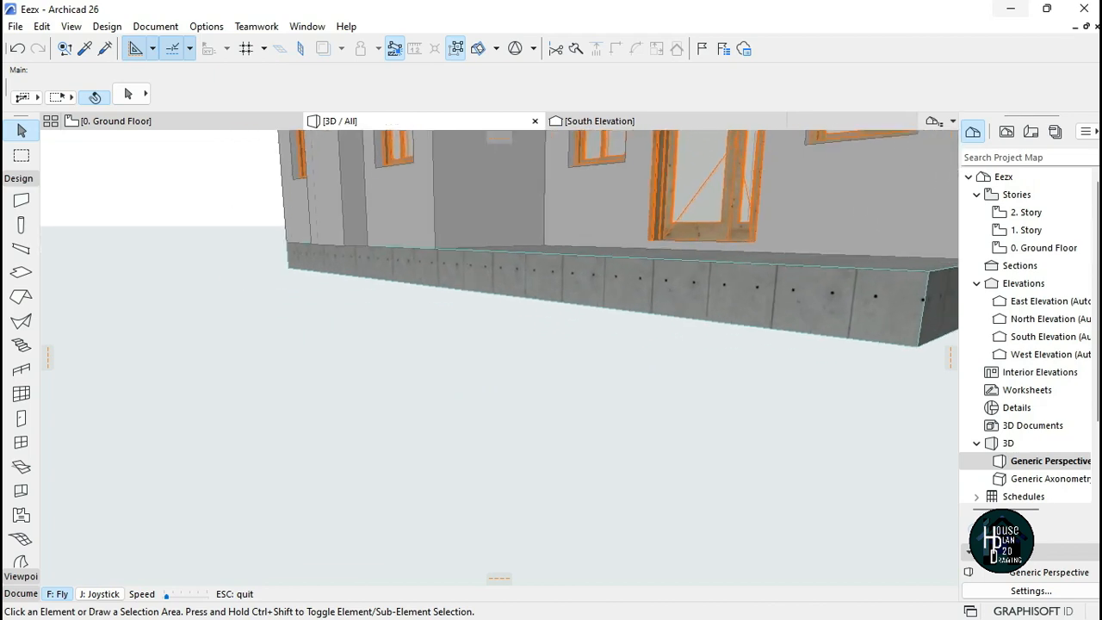
key("Right")
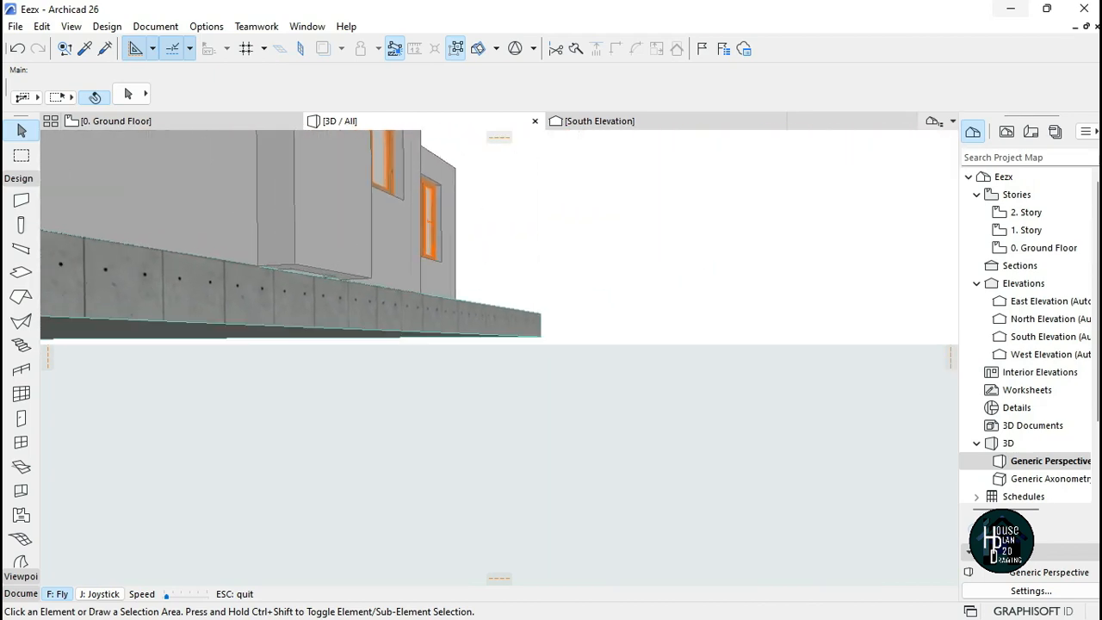
key("Escape")
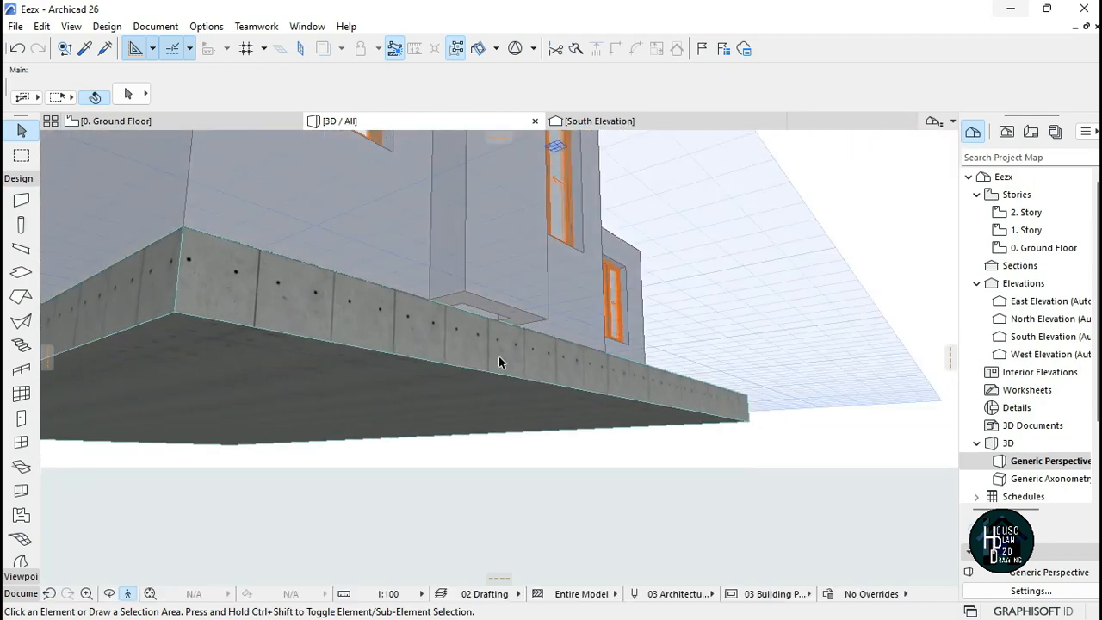
left_click(189, 127)
- Select the slab and examine how its outline meets the outer walls and the chimney projection, and deselect it
scroll(411, 364, "down", 5)
scroll(426, 357, "up", 5)
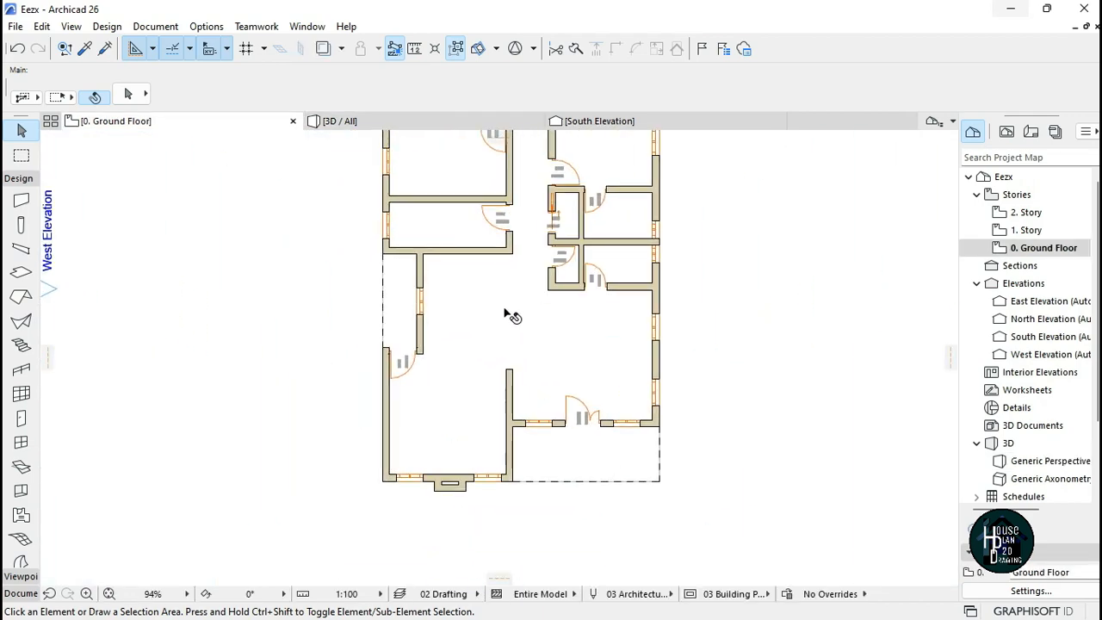
left_click(505, 311)
scroll(501, 353, "down", 5)
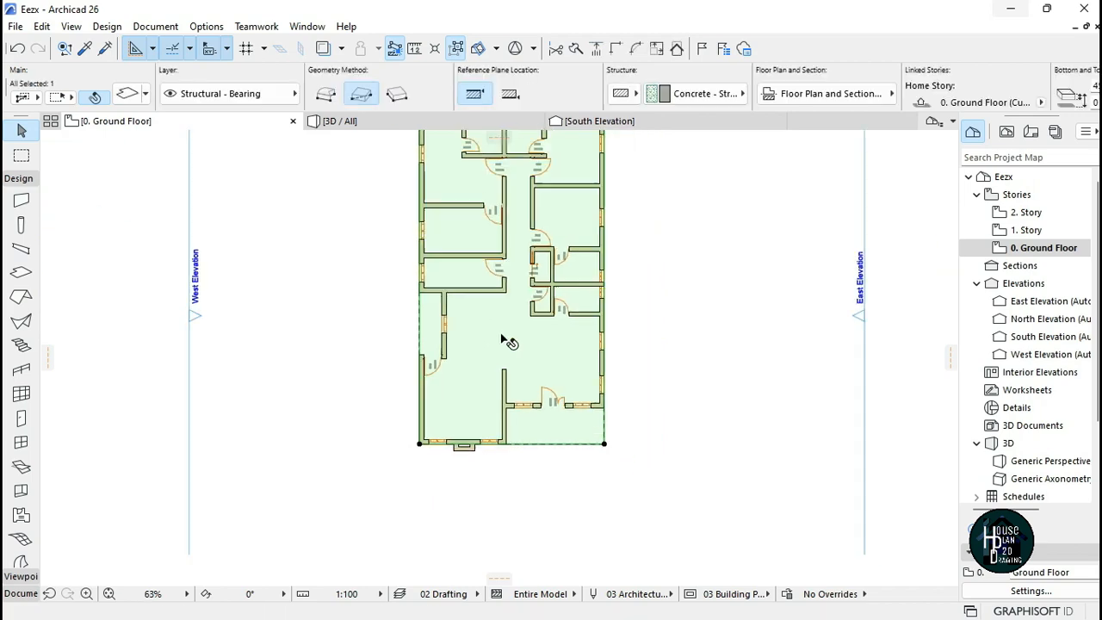
scroll(425, 170, "up", 3)
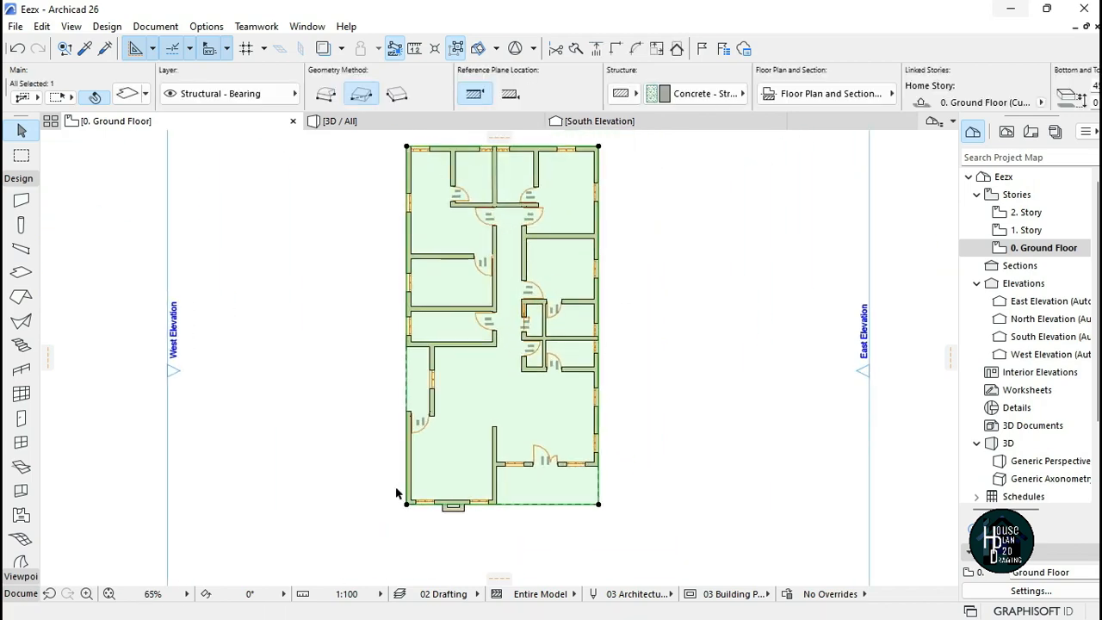
scroll(429, 540, "up", 6)
scroll(439, 465, "down", 5)
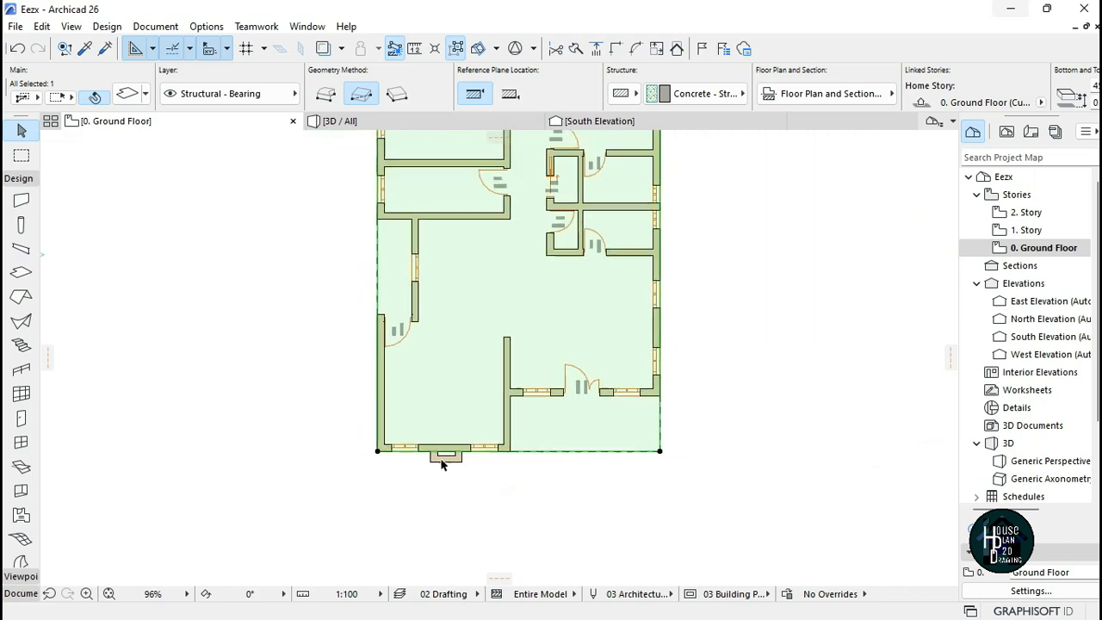
scroll(482, 288, "up", 2)
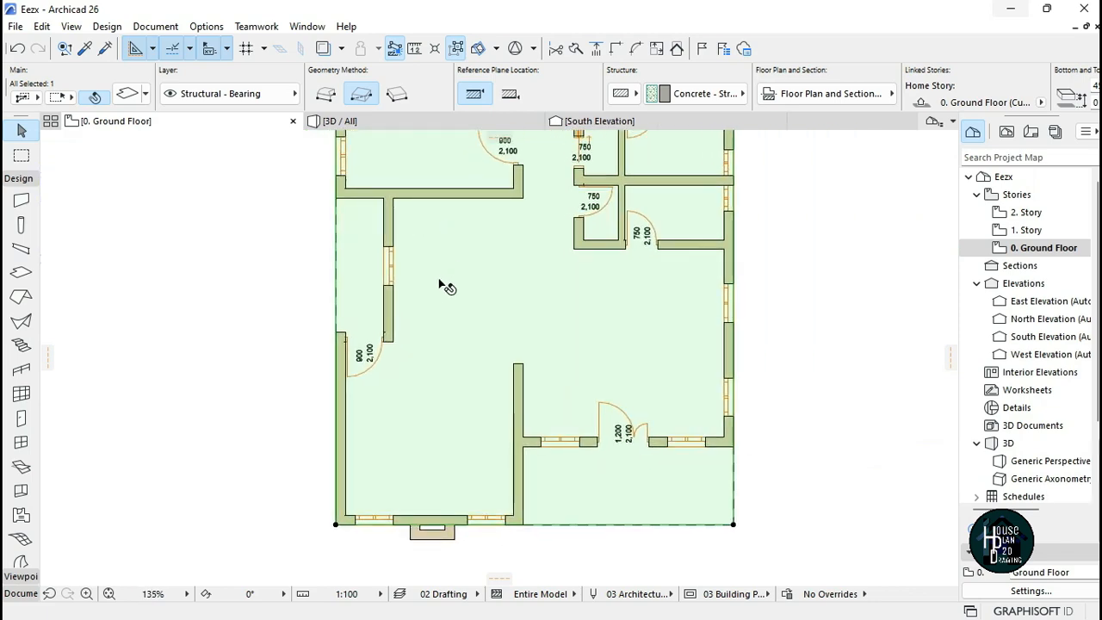
scroll(418, 462, "up", 3)
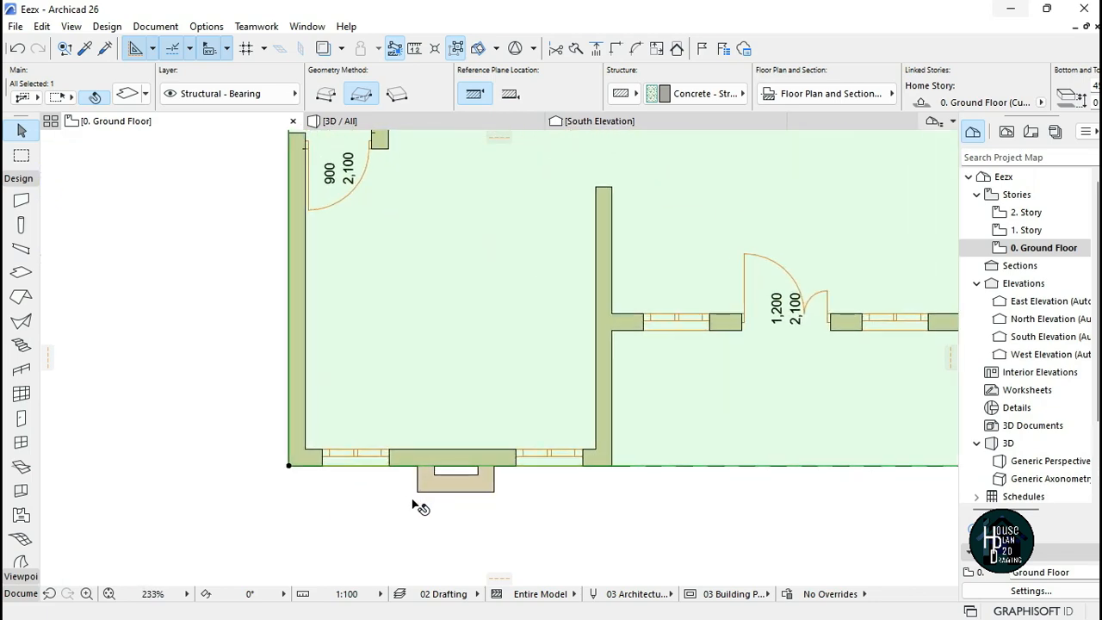
scroll(446, 424, "down", 3)
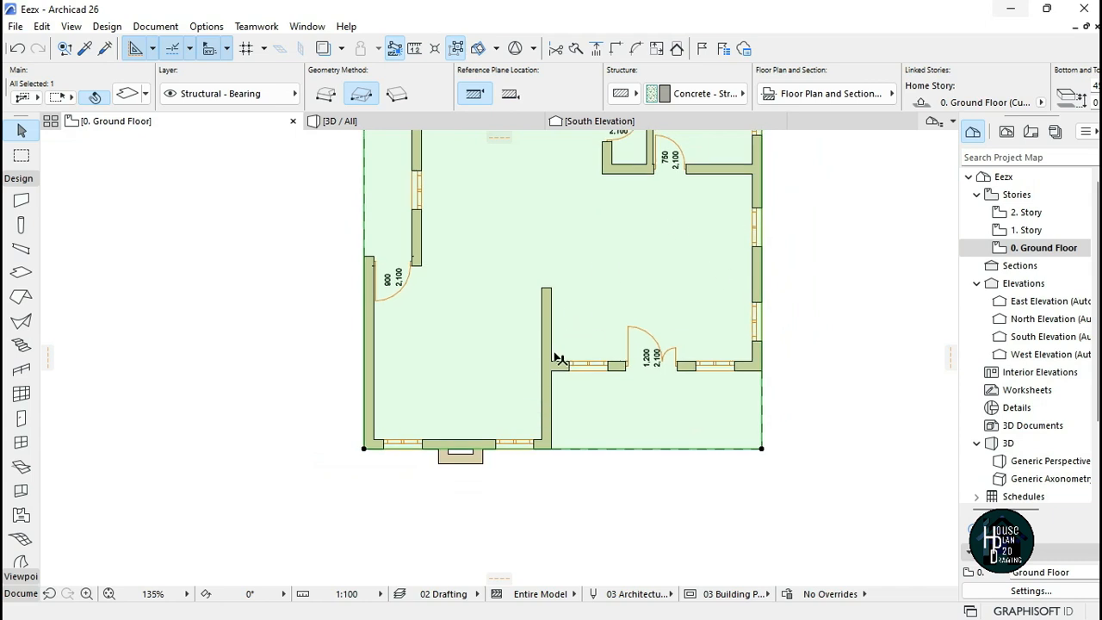
key("Escape")
scroll(518, 420, "down", 4)
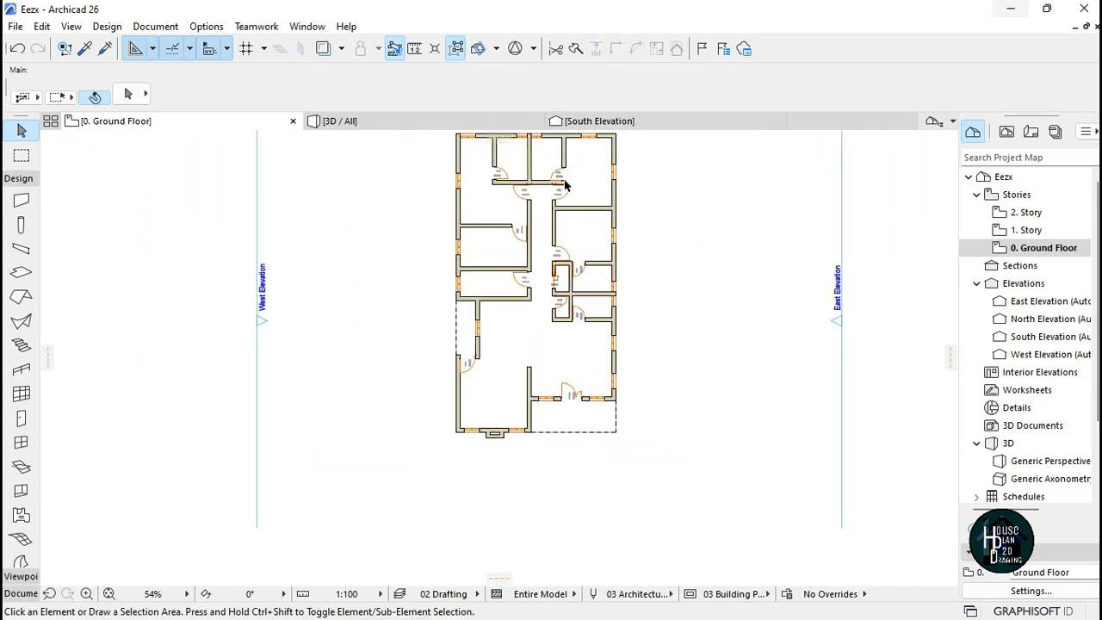
- Select the slab and reposition its corner node at the porch diagonally outward, beyond the dashed porch outline
left_click(502, 339)
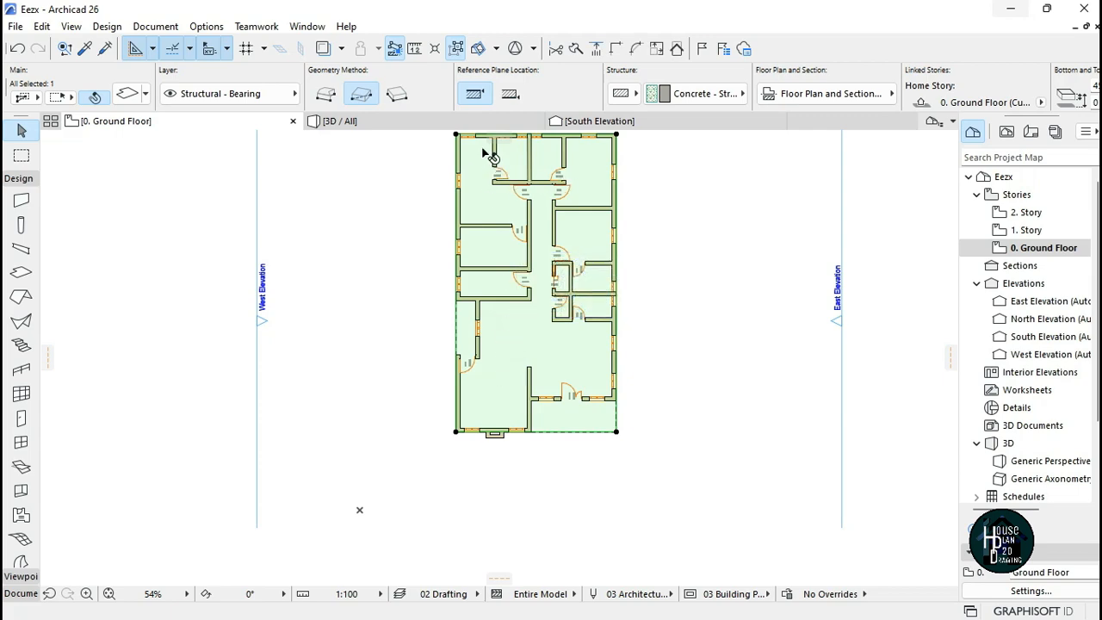
scroll(473, 375, "down", 2)
scroll(472, 417, "up", 4)
scroll(450, 419, "down", 3)
scroll(473, 421, "up", 2)
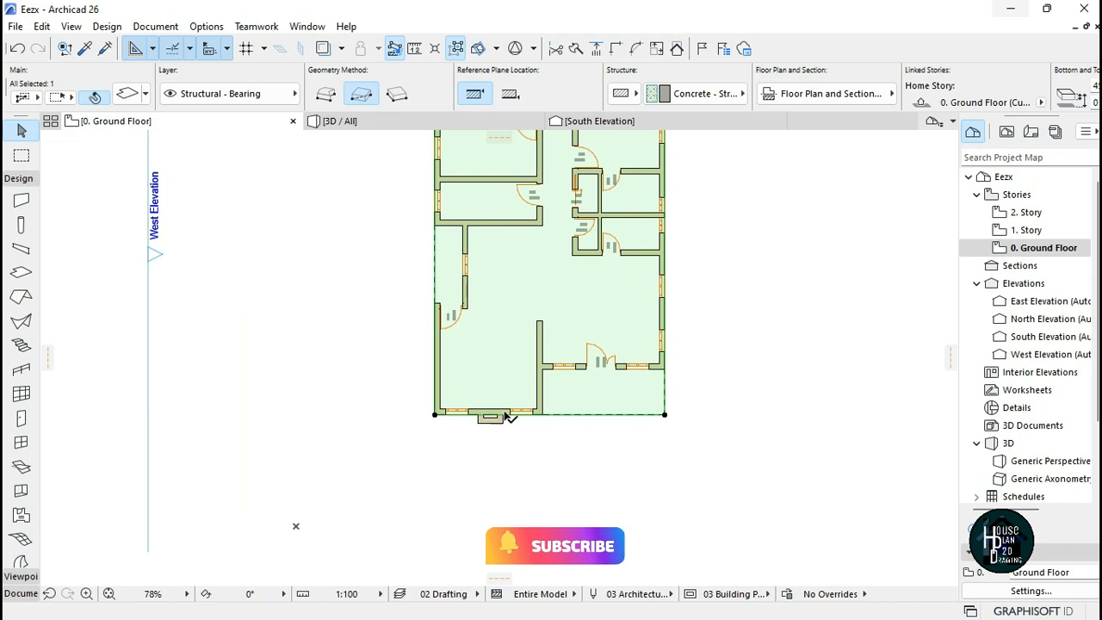
scroll(481, 425, "down", 2)
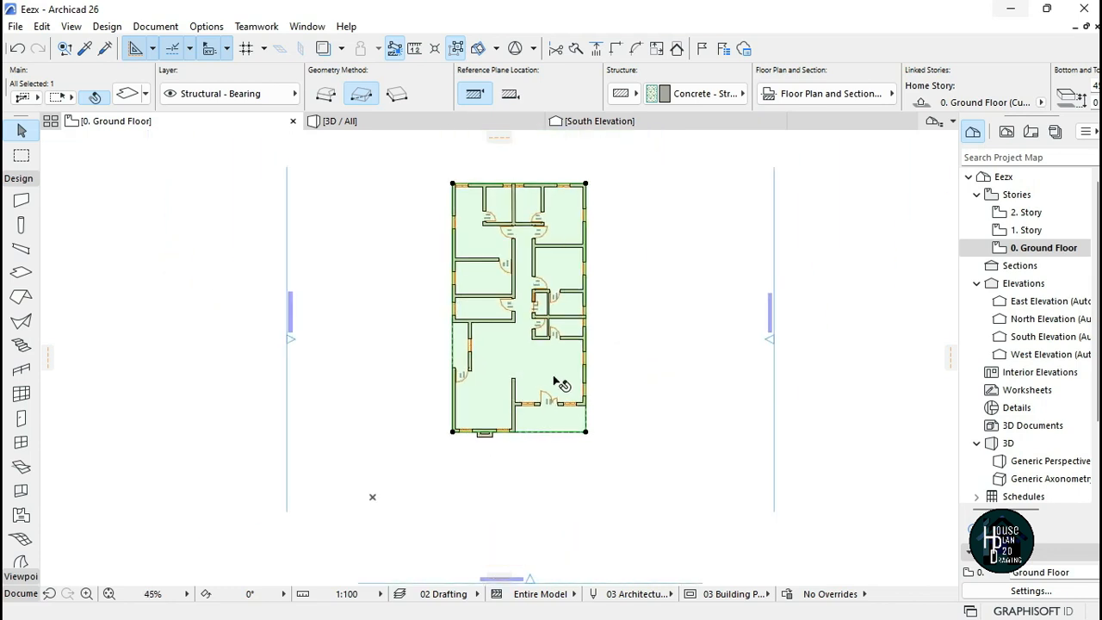
left_click(584, 433)
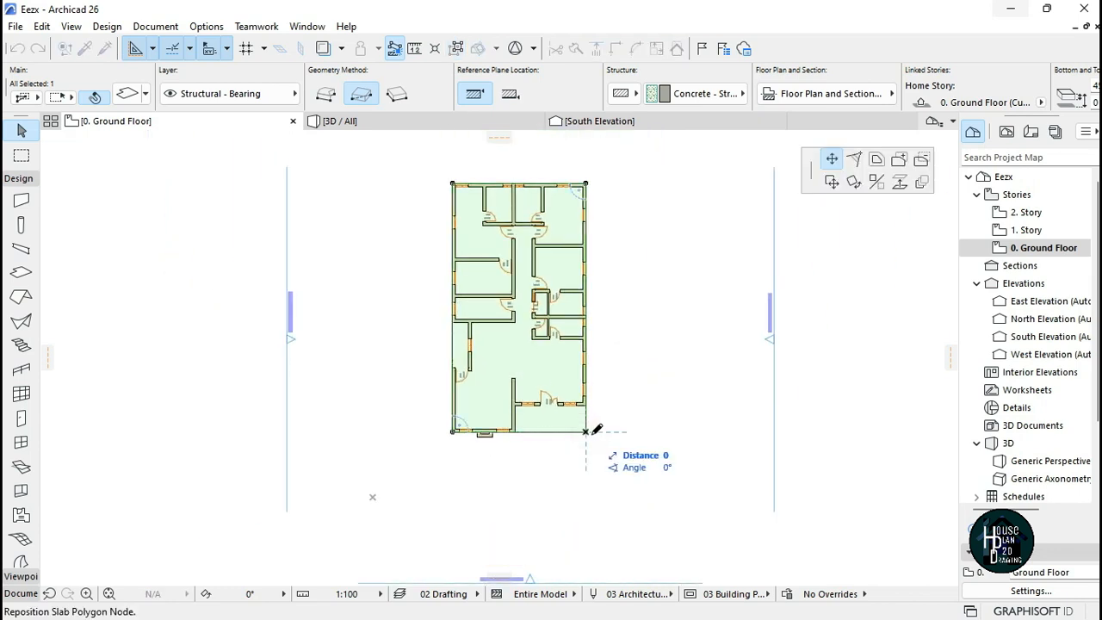
left_click(617, 479)
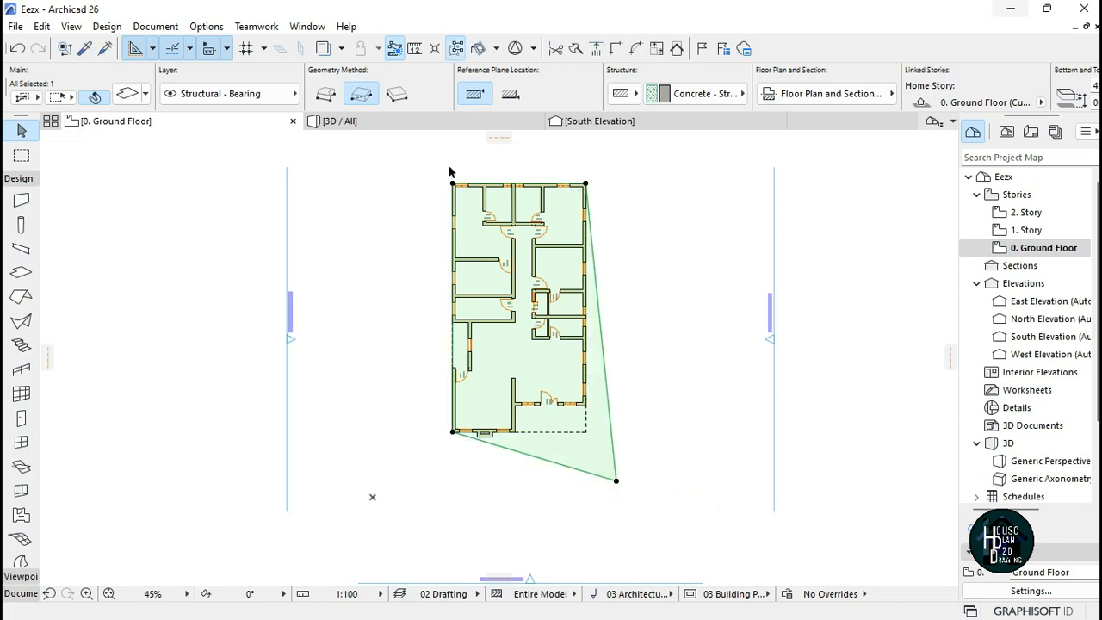
- Inspect the stretched slab corner in 3D by flying around the porch, and return to the ground floor plan
left_click(401, 121)
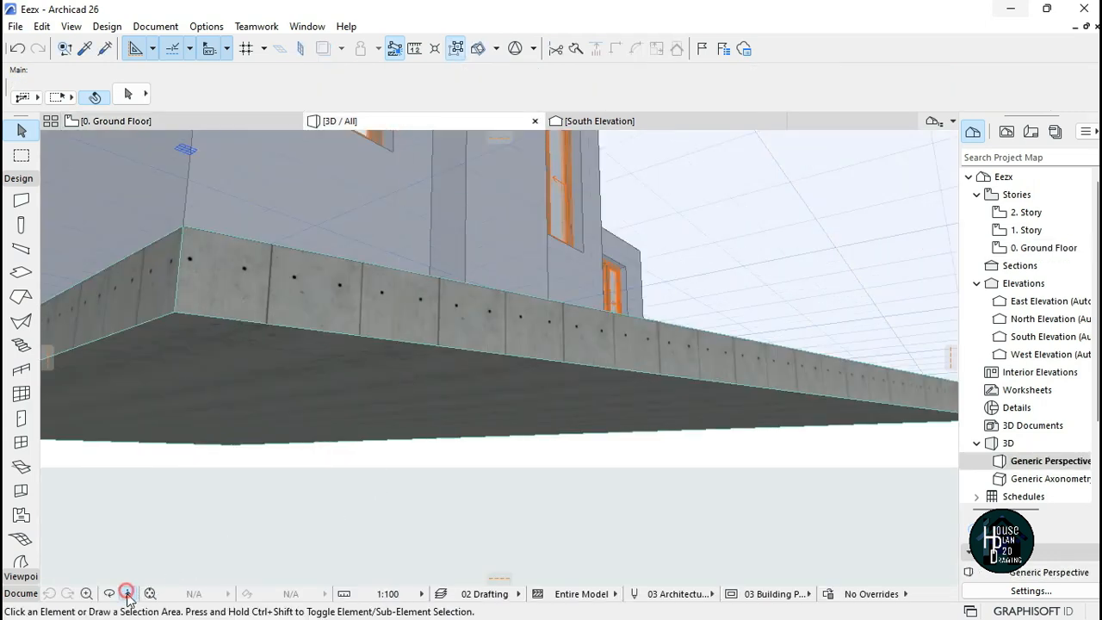
left_click(126, 594)
key("Right")
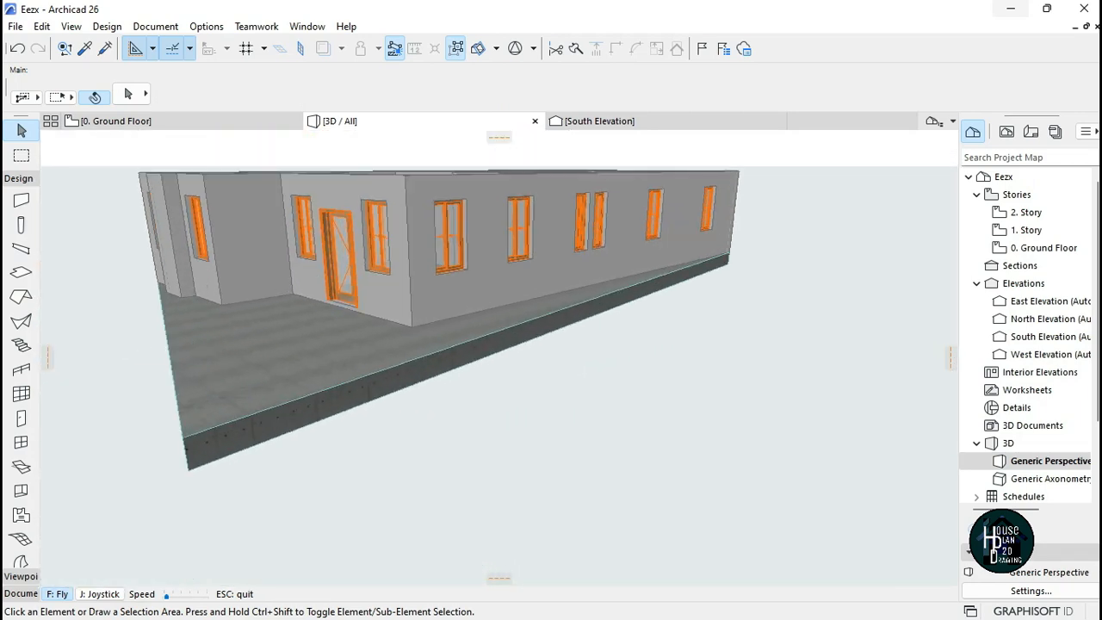
key("Escape")
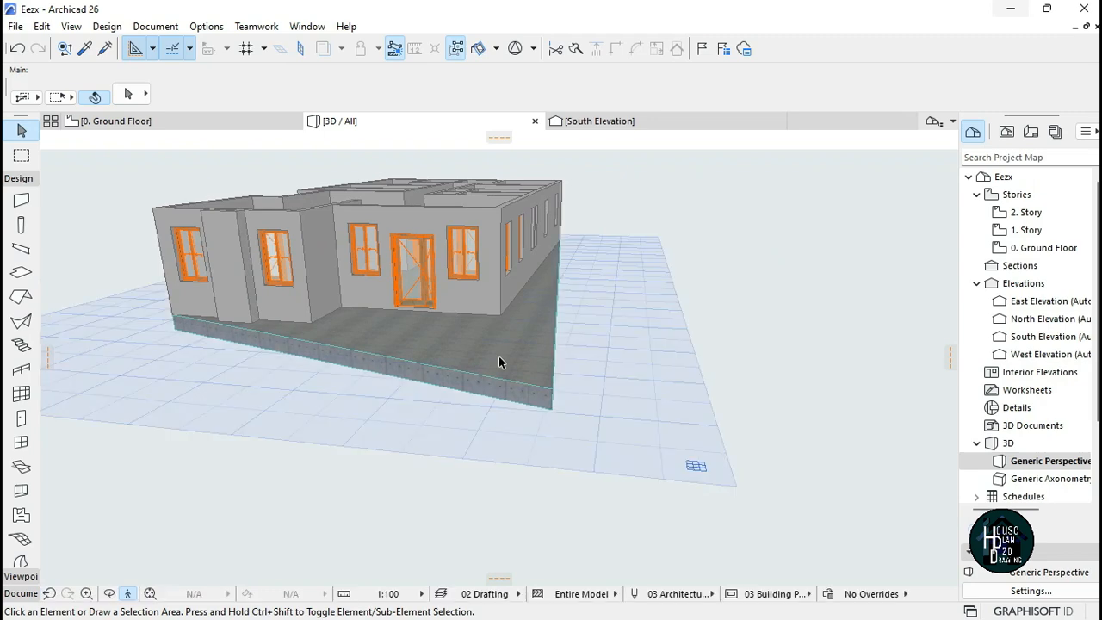
left_click(218, 123)
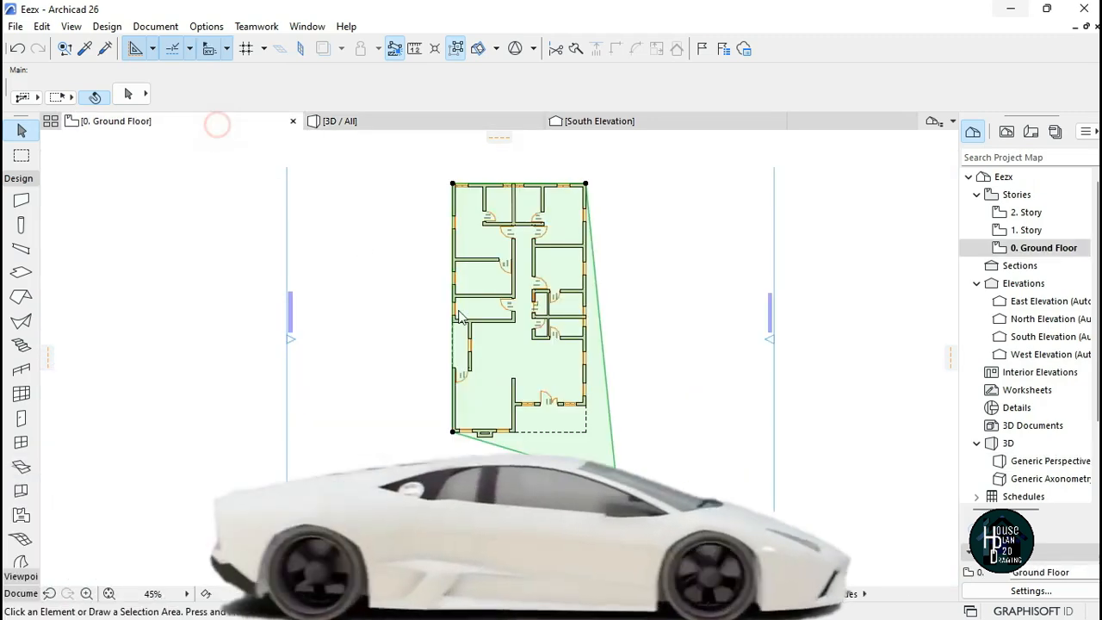
- Undo the last slab corner edit and deselect the slab
left_click(581, 449)
scroll(565, 445, "up", 2)
scroll(529, 298, "down", 3)
scroll(524, 283, "up", 2)
scroll(544, 344, "down", 2)
scroll(545, 344, "up", 1)
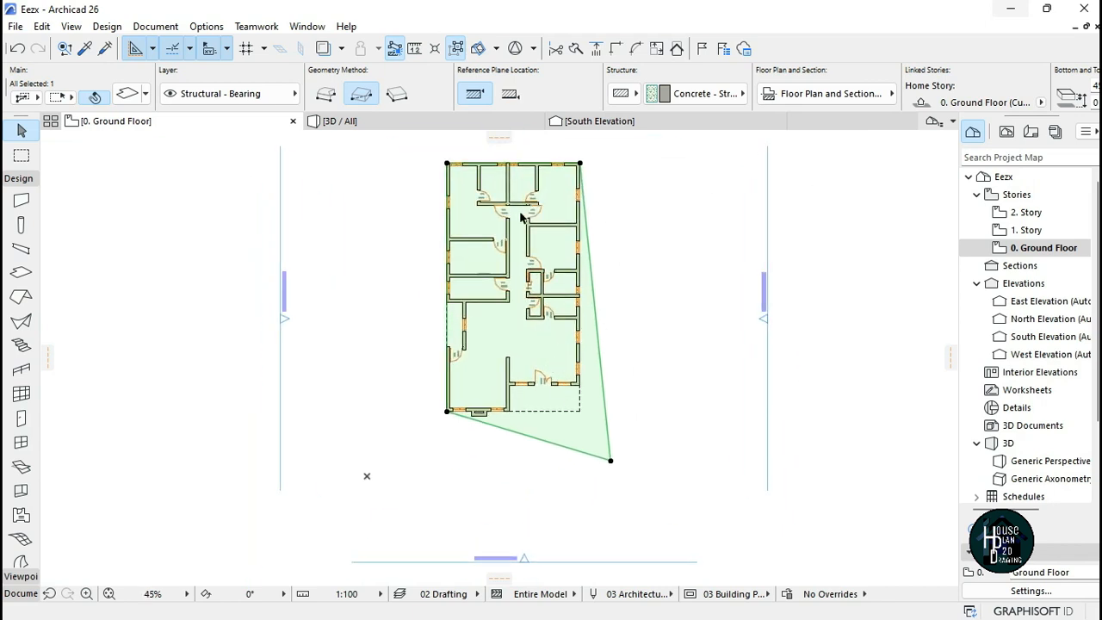
scroll(536, 284, "up", 2)
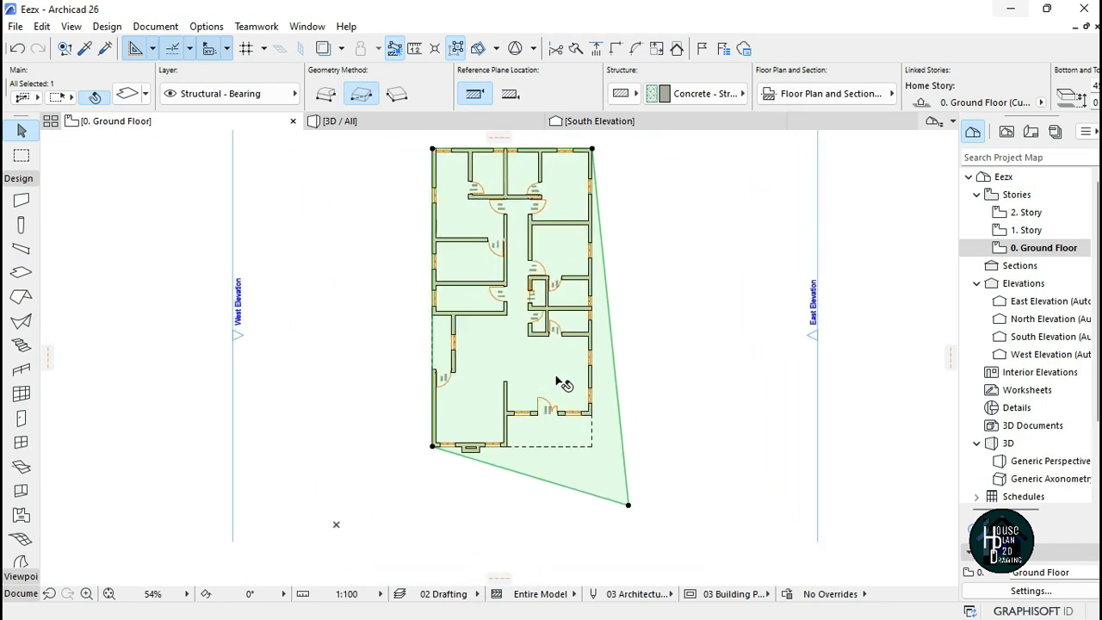
key("ctrl+z")
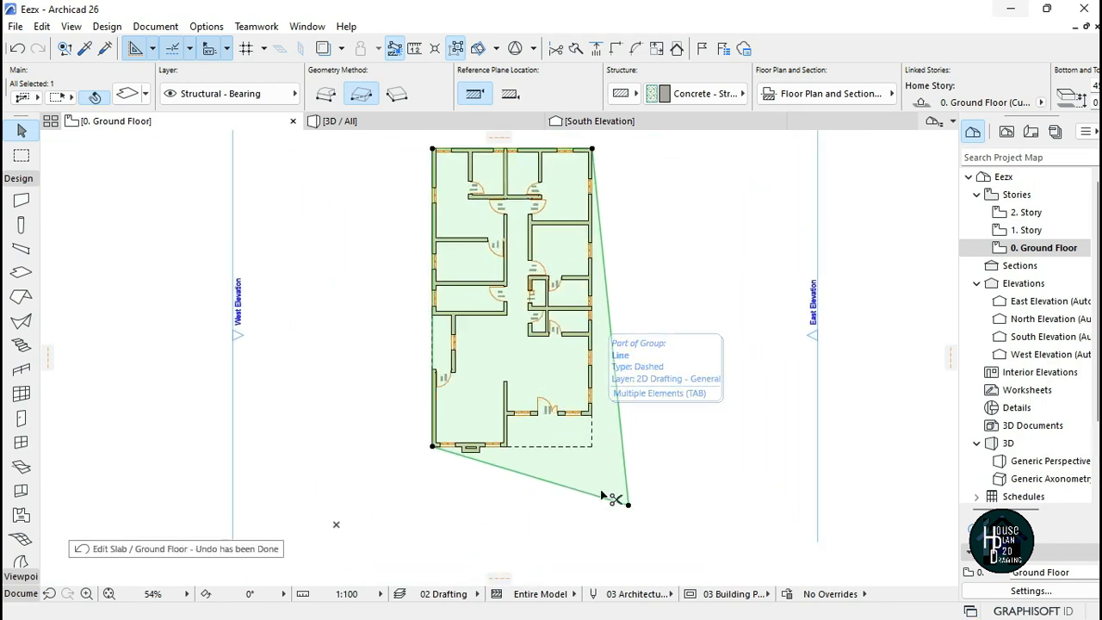
scroll(464, 465, "up", 5)
key("Escape")
scroll(464, 465, "up", 4)
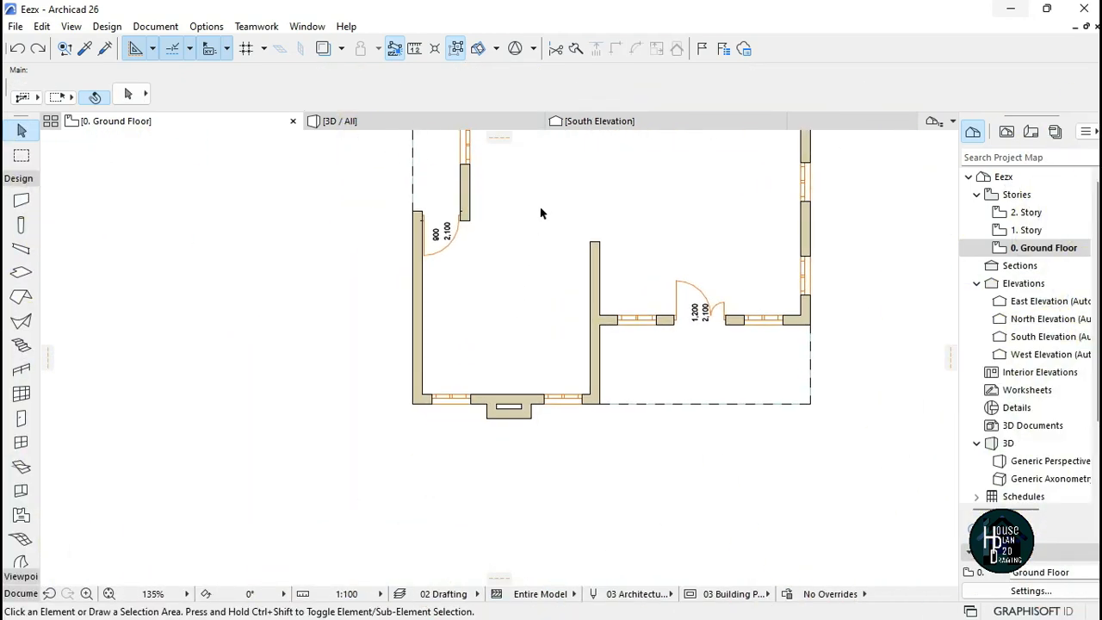
- Select the slab and insert new nodes on its front edge at the two points where the chimney projection meets the wall
left_click(541, 209)
scroll(505, 457, "up", 7)
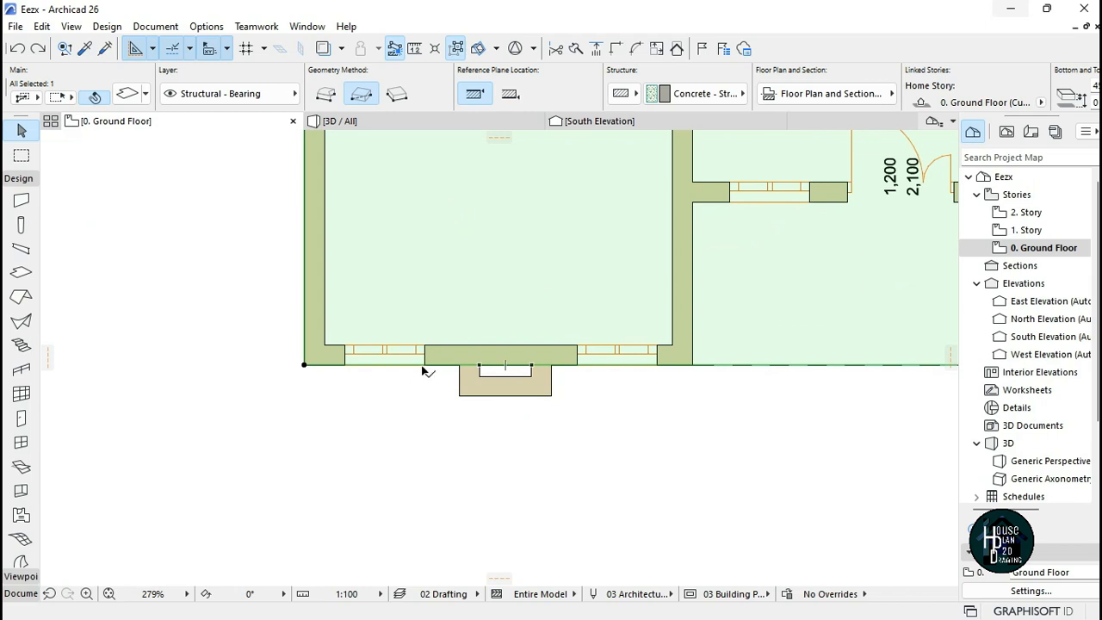
left_click(388, 369)
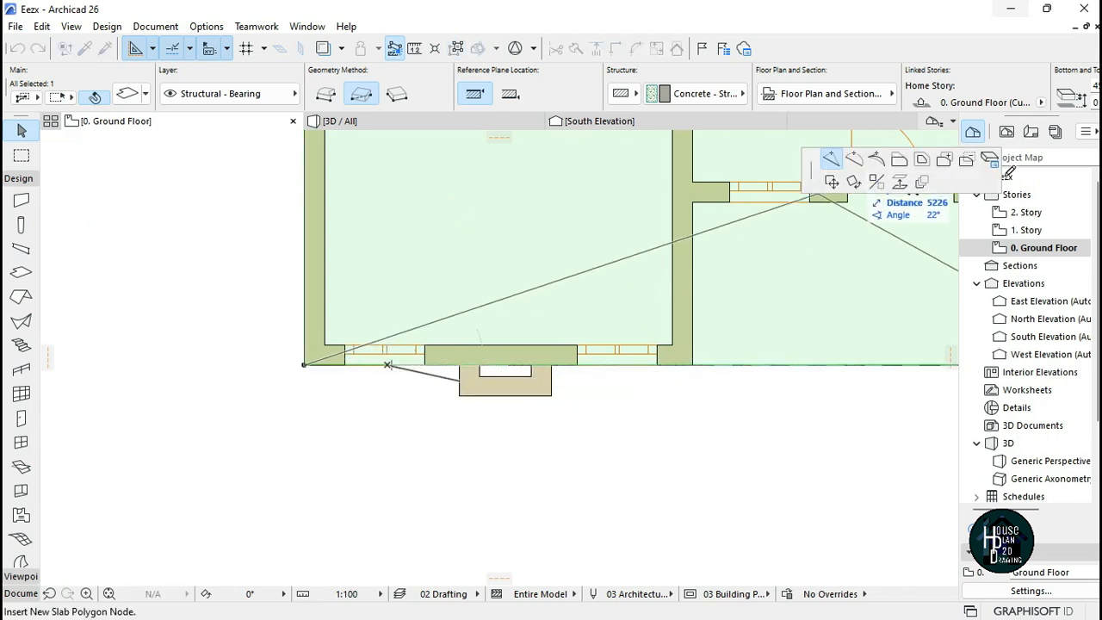
left_click(461, 364)
scroll(477, 382, "up", 1)
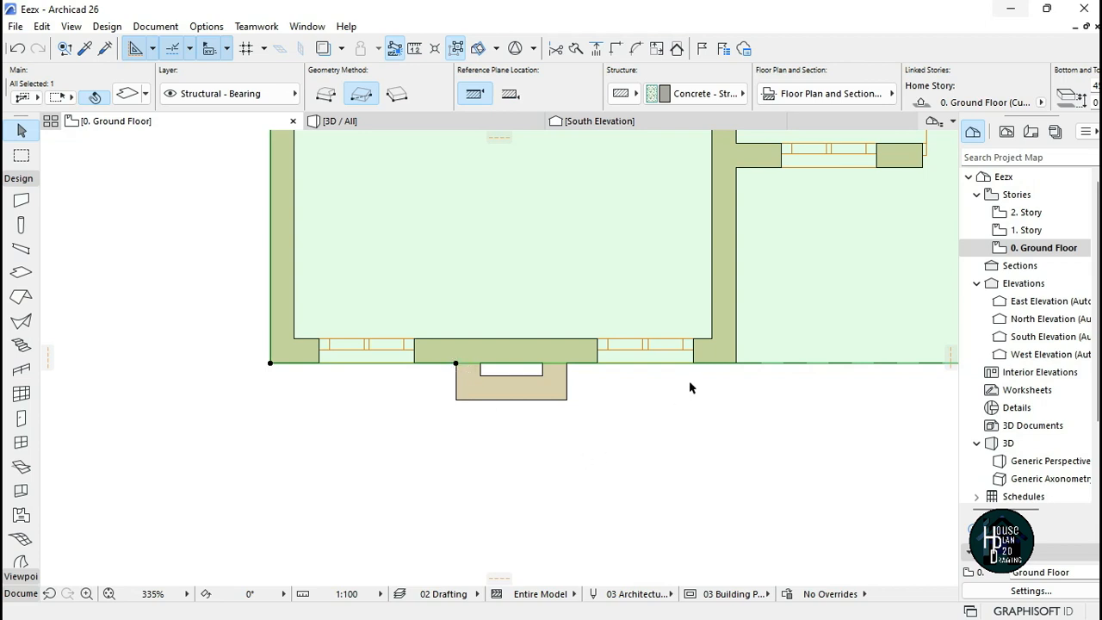
left_click(633, 364)
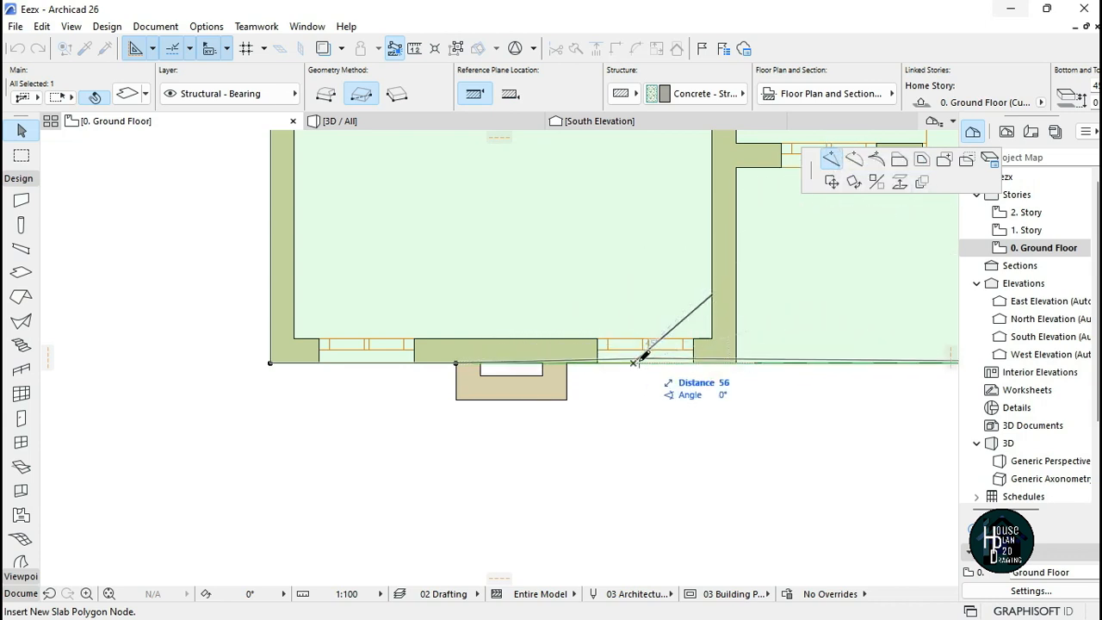
left_click(567, 362)
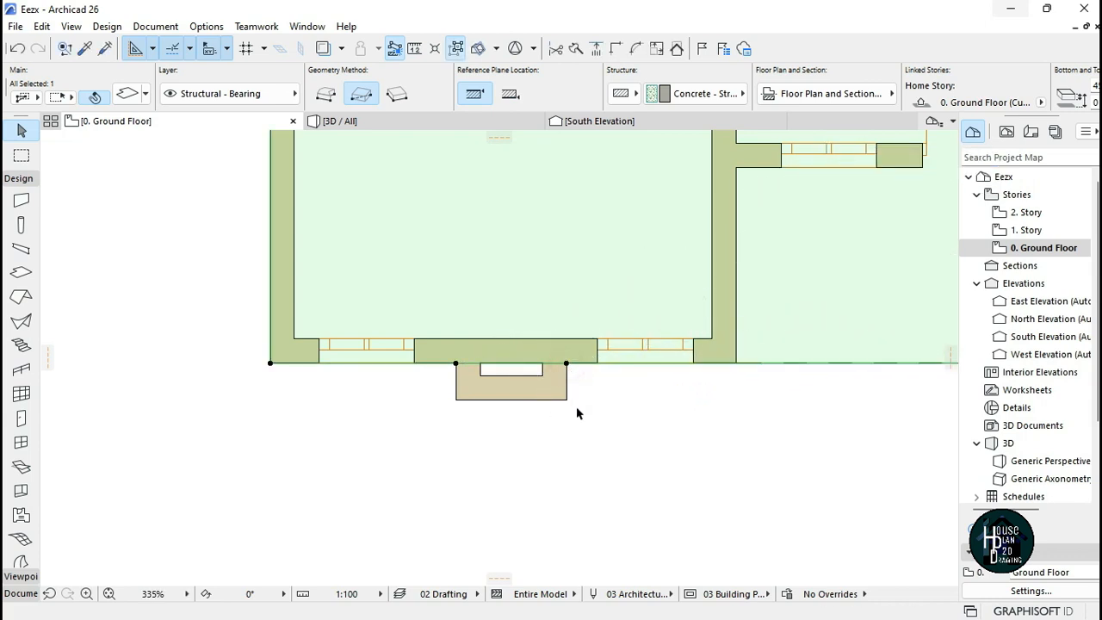
- Offset the slab's front edge segment between the two new nodes outward to the outer face of the chimney
left_click(513, 364)
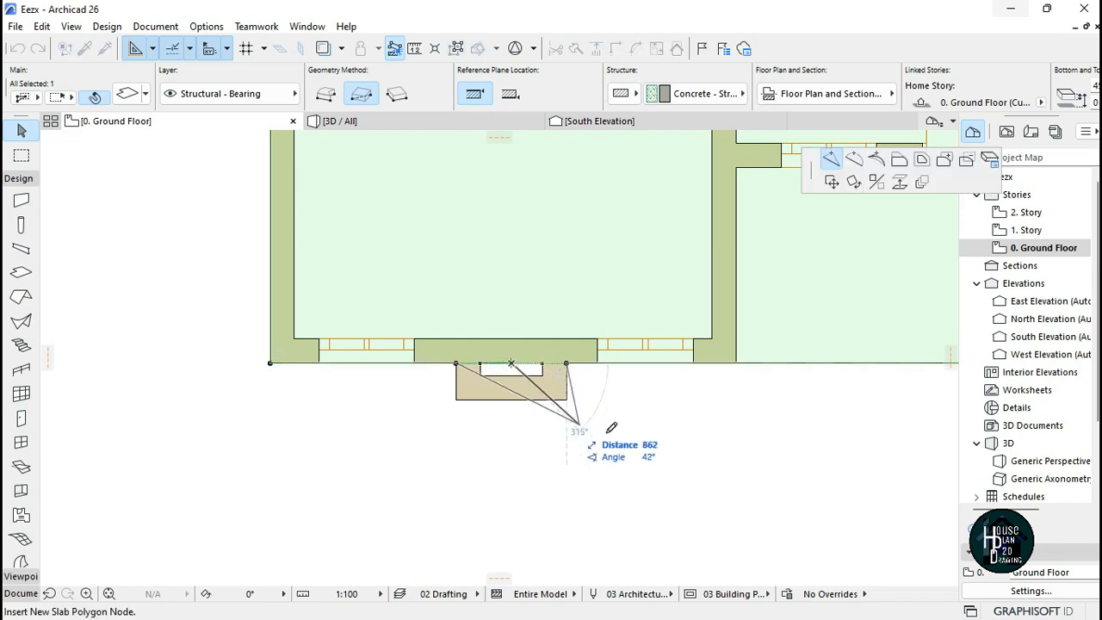
left_click(899, 164)
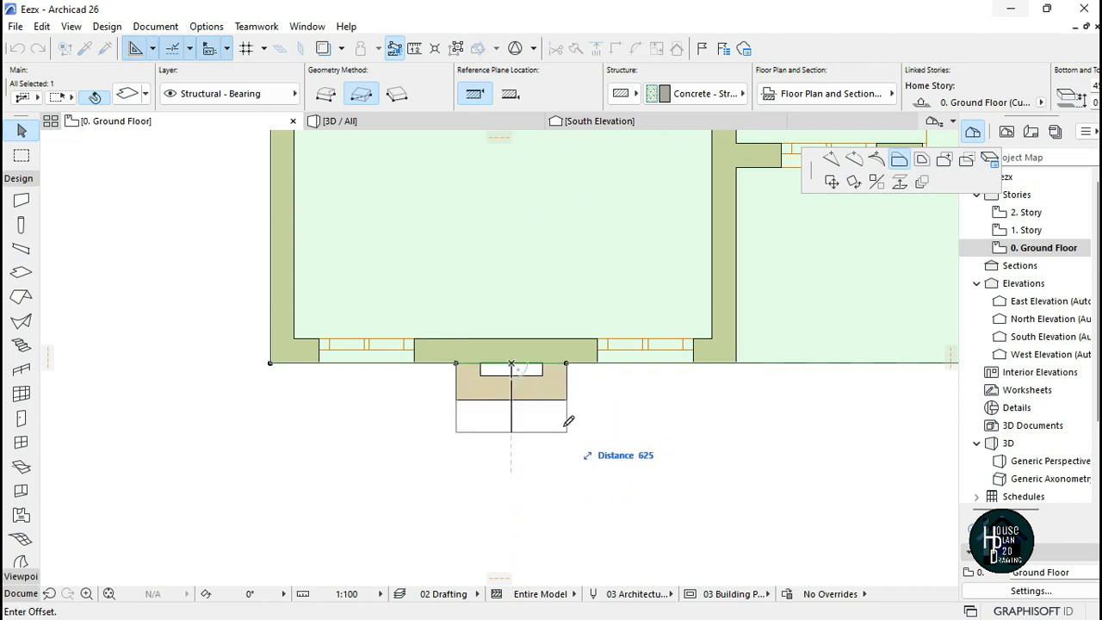
left_click(566, 398)
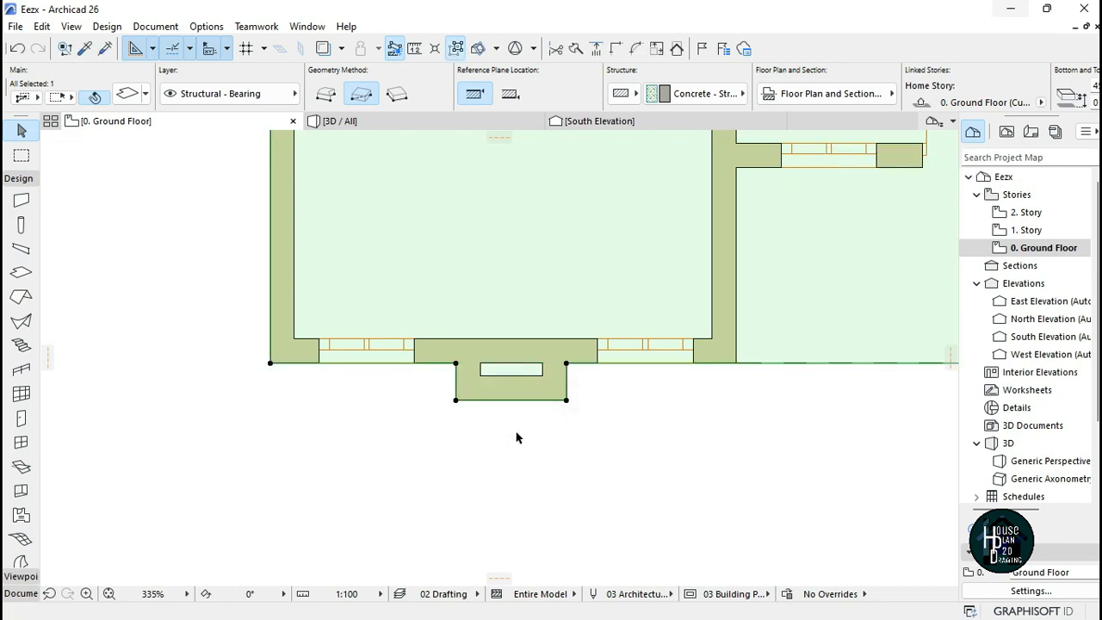
- Inspect the slab around the chimney and porch in 3D by flying around the house, and return to the ground floor plan
left_click(406, 123)
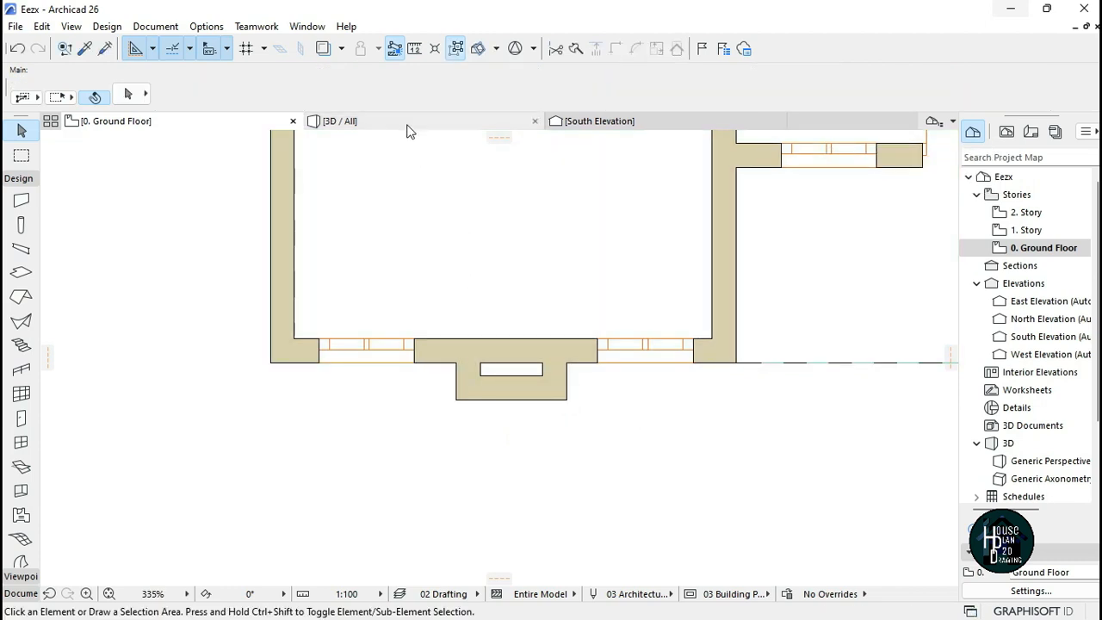
key("ctrl+z")
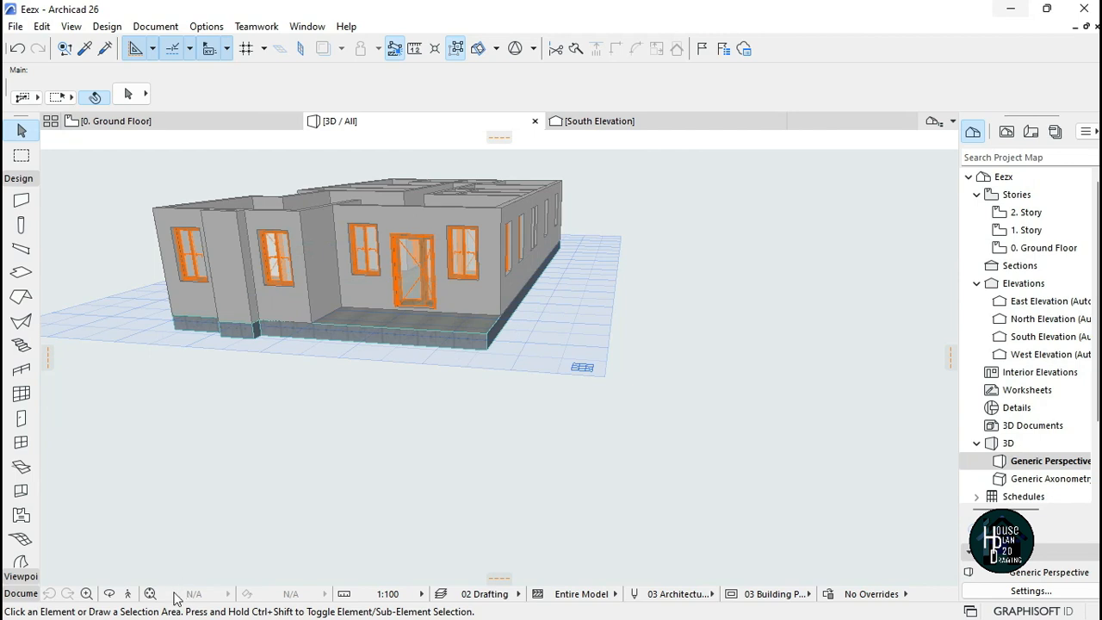
left_click(127, 596)
key("Up")
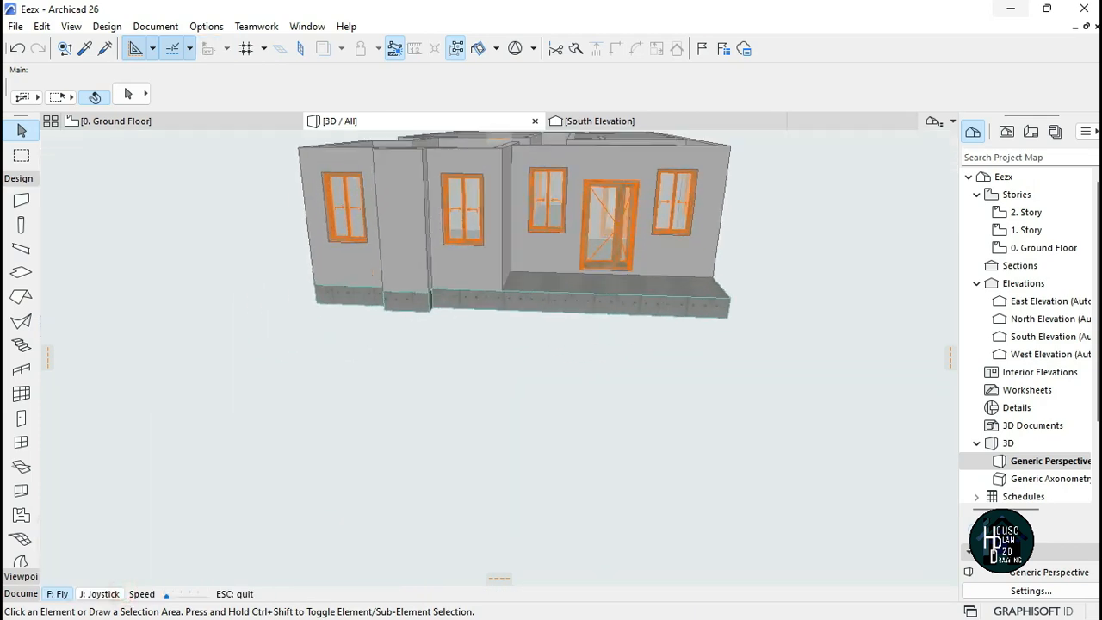
key("Down")
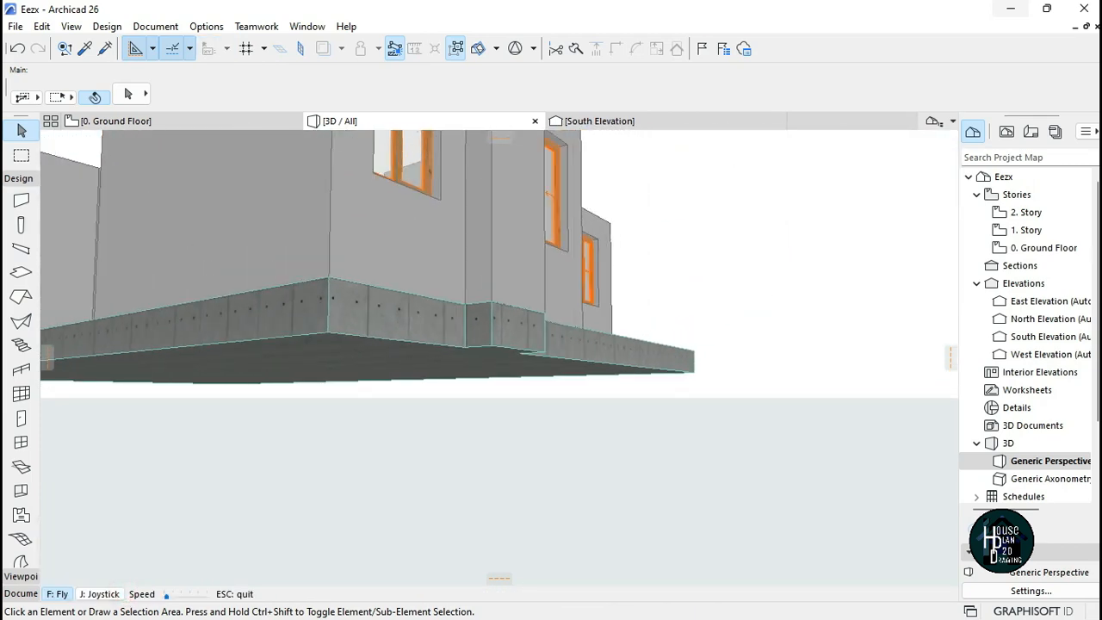
key("Page_Up")
key("Right")
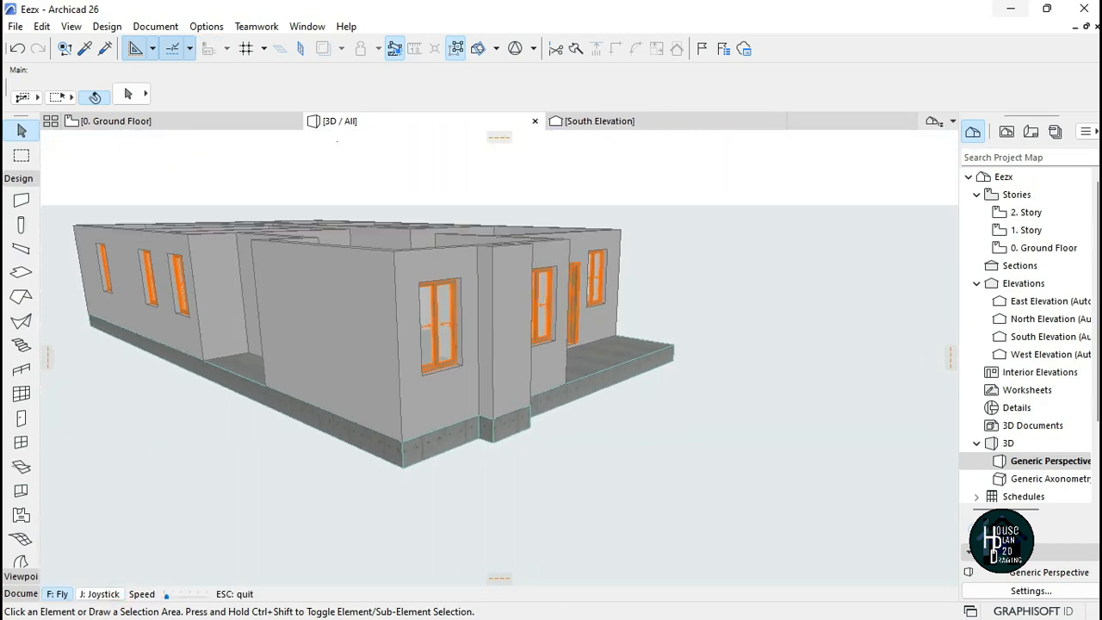
key("Right")
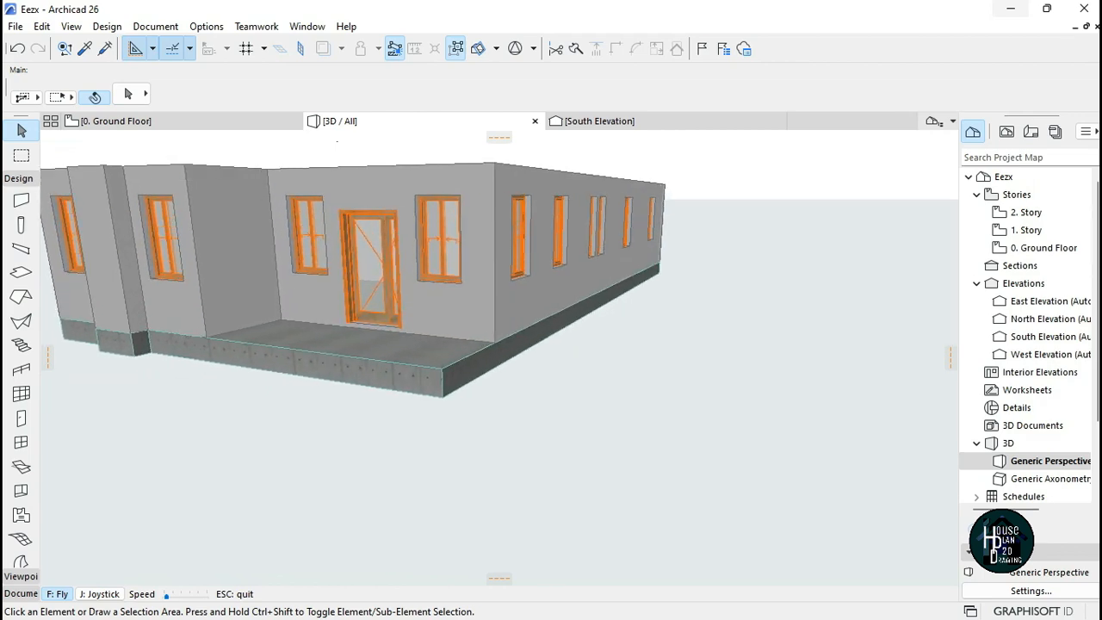
key("Page_Up")
key("Escape")
left_click(256, 121)
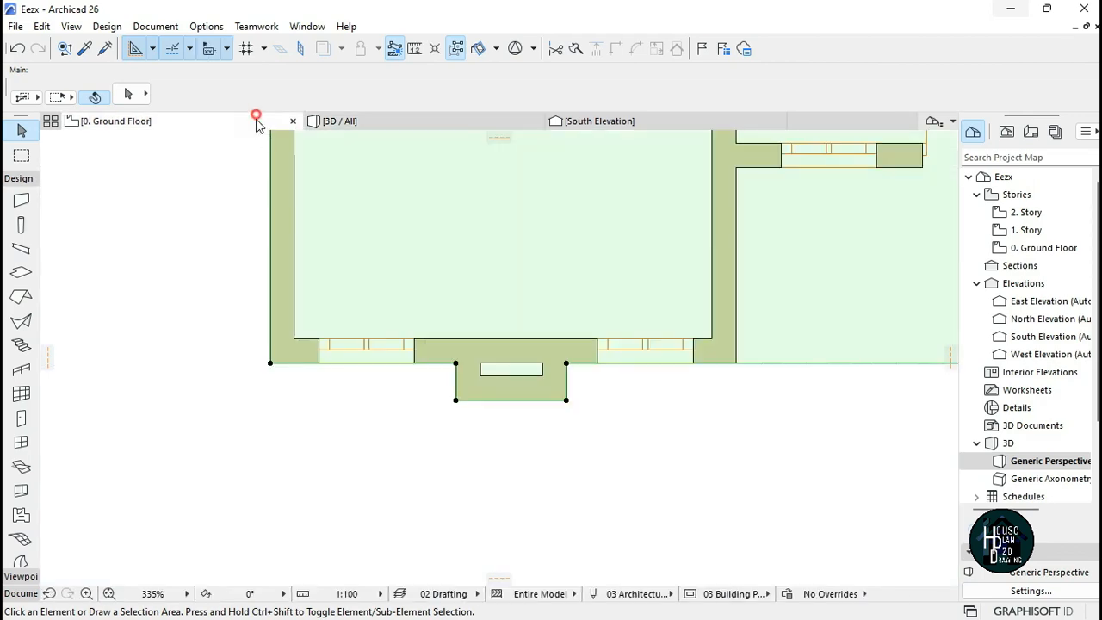
- Trim away the front wall portion that closes off the chimney recess from the room
scroll(491, 418, "down", 5)
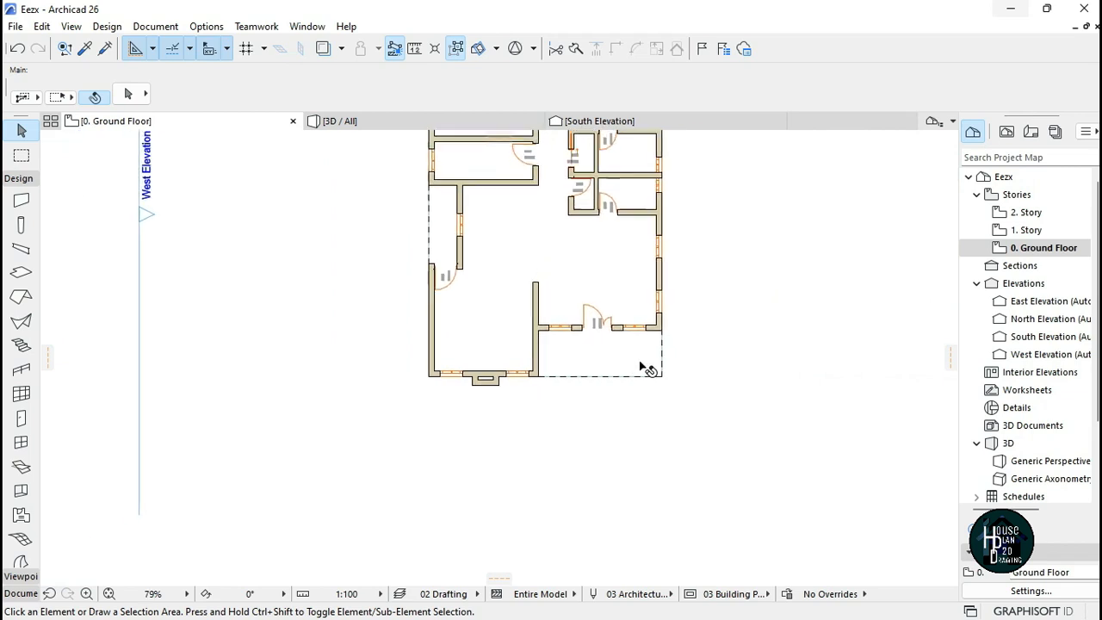
scroll(472, 324, "up", 5)
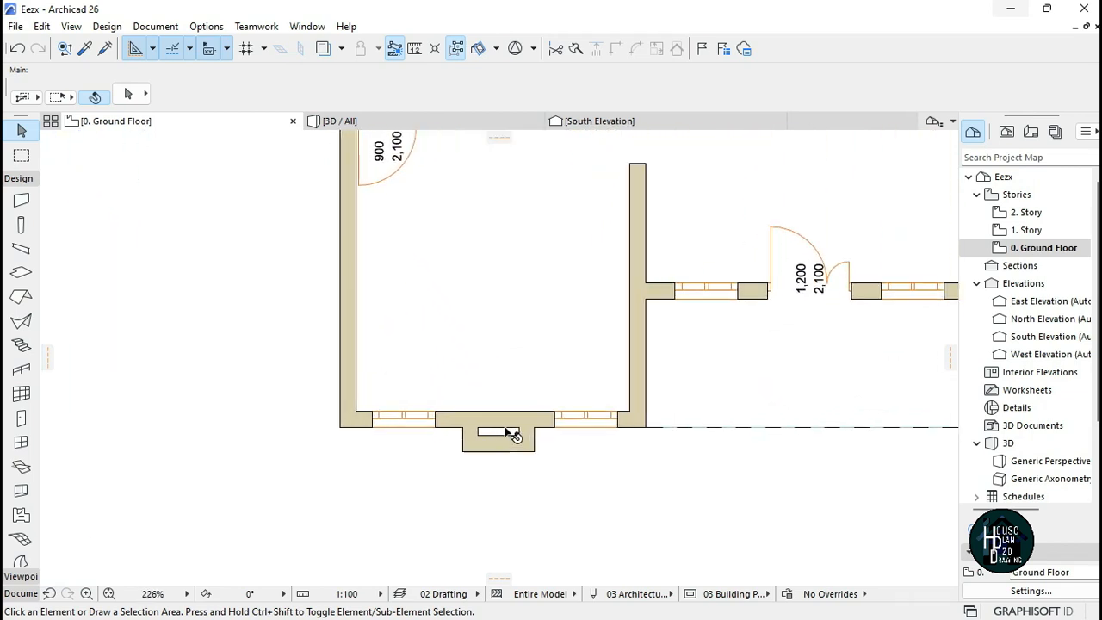
left_click(496, 419, "ctrl")
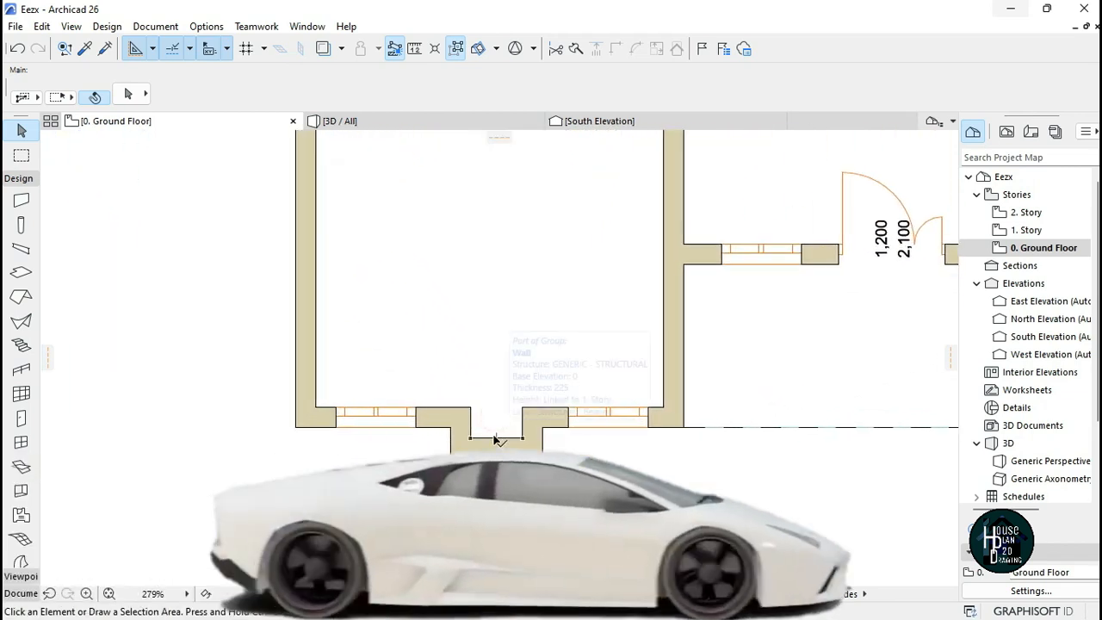
scroll(497, 447, "down", 3)
scroll(450, 450, "up", 3)
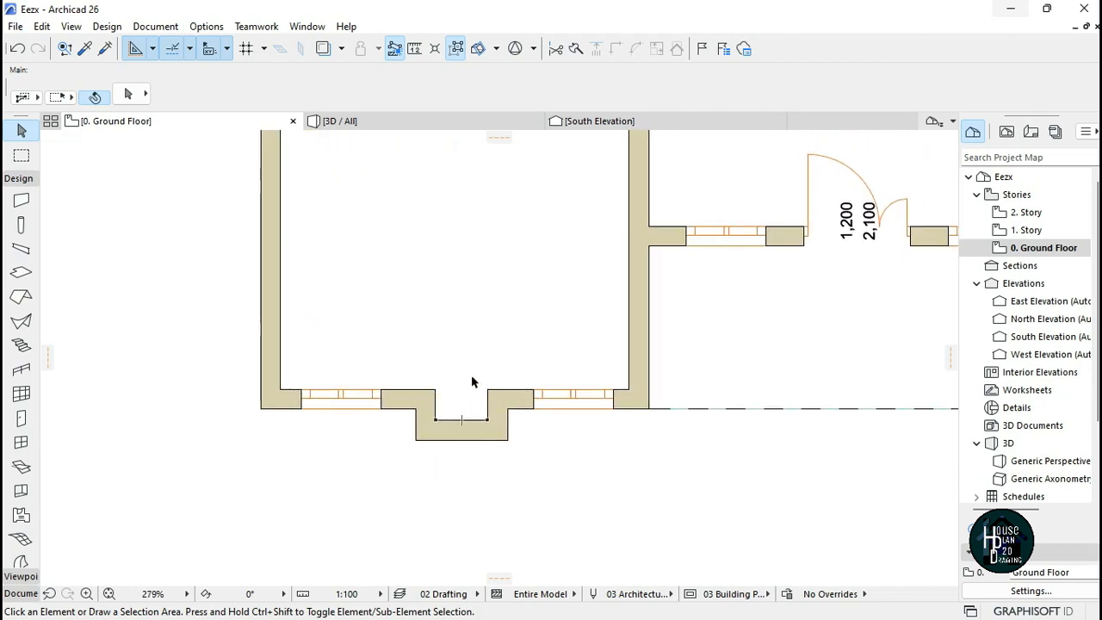
scroll(471, 381, "down", 5)
scroll(465, 443, "up", 3)
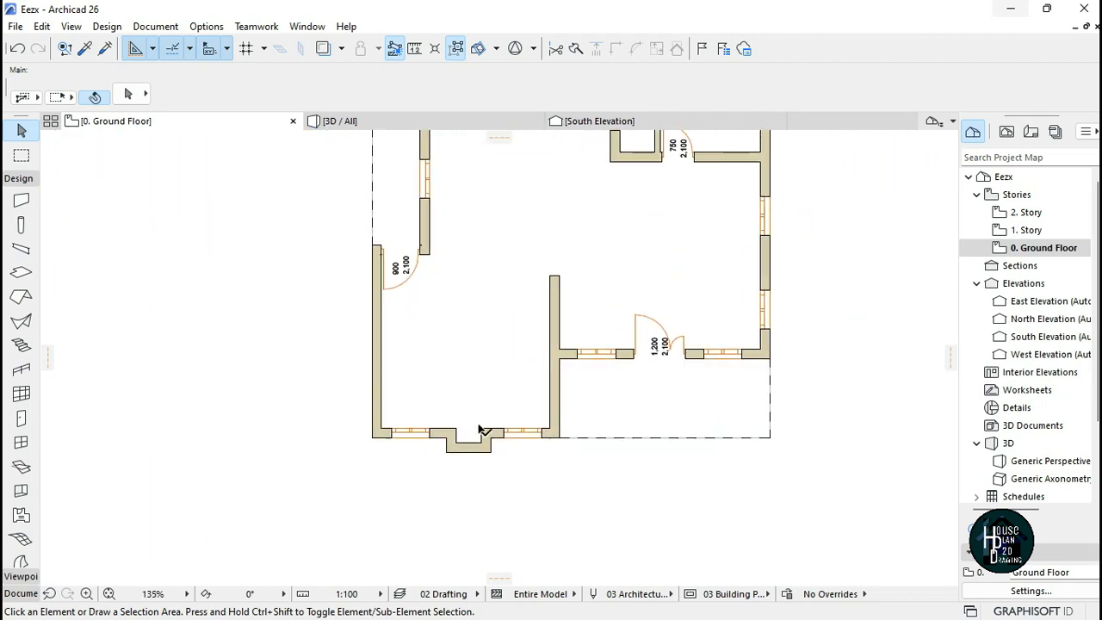
scroll(671, 442, "down", 2)
scroll(628, 356, "up", 3)
scroll(614, 412, "down", 2)
scroll(614, 411, "up", 2)
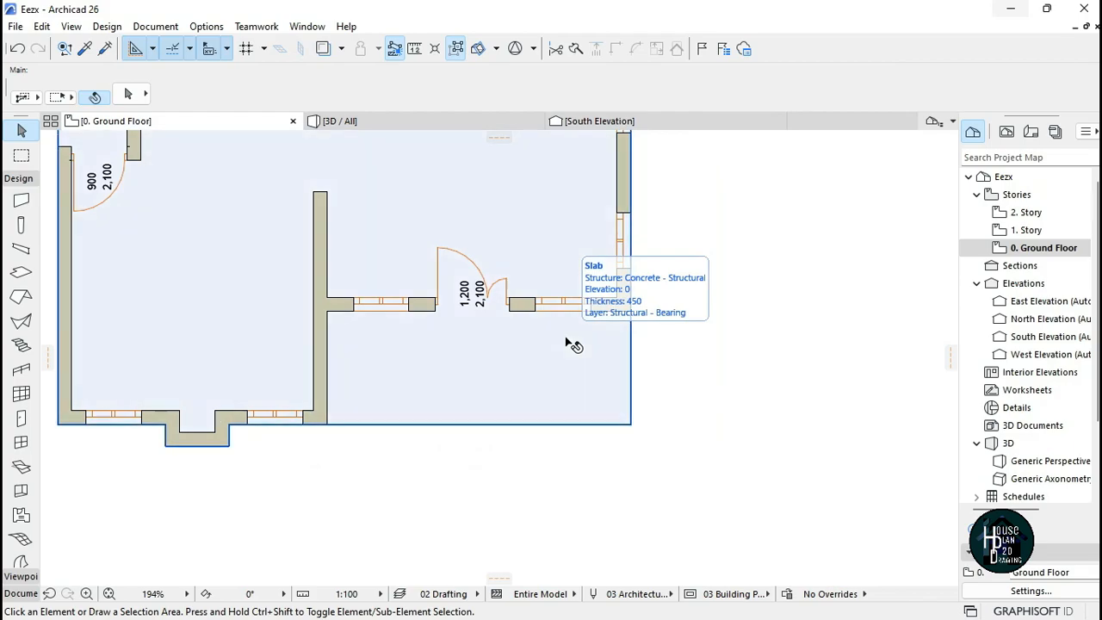
- Switch to the Alberto reference project and examine its porch columns in 3D
key("super+Tab")
left_click(730, 274)
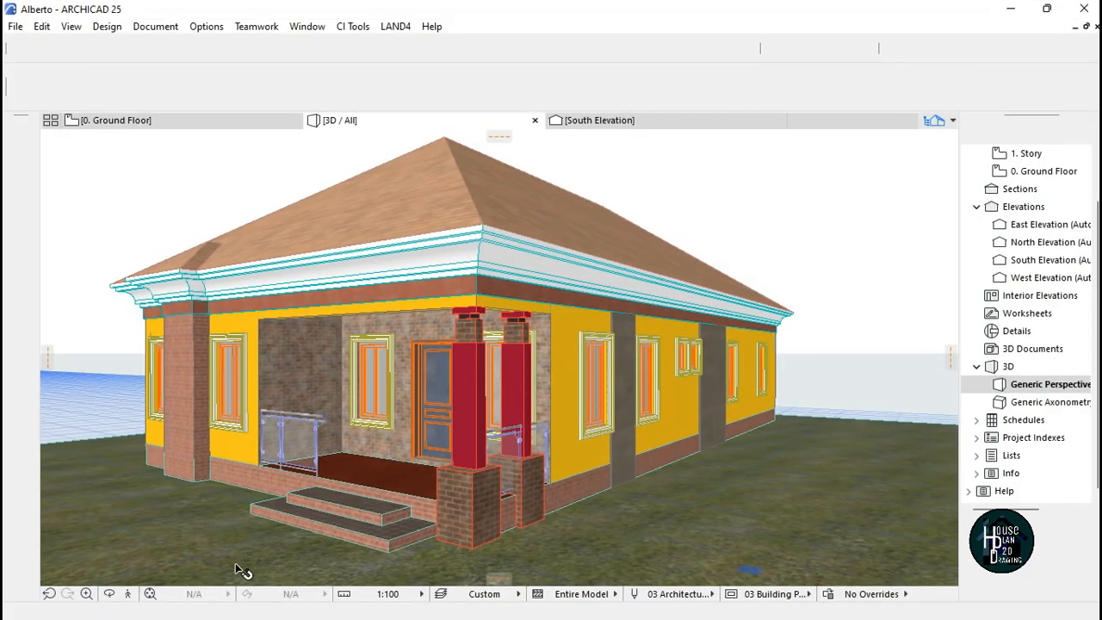
left_click(127, 594)
key("Up")
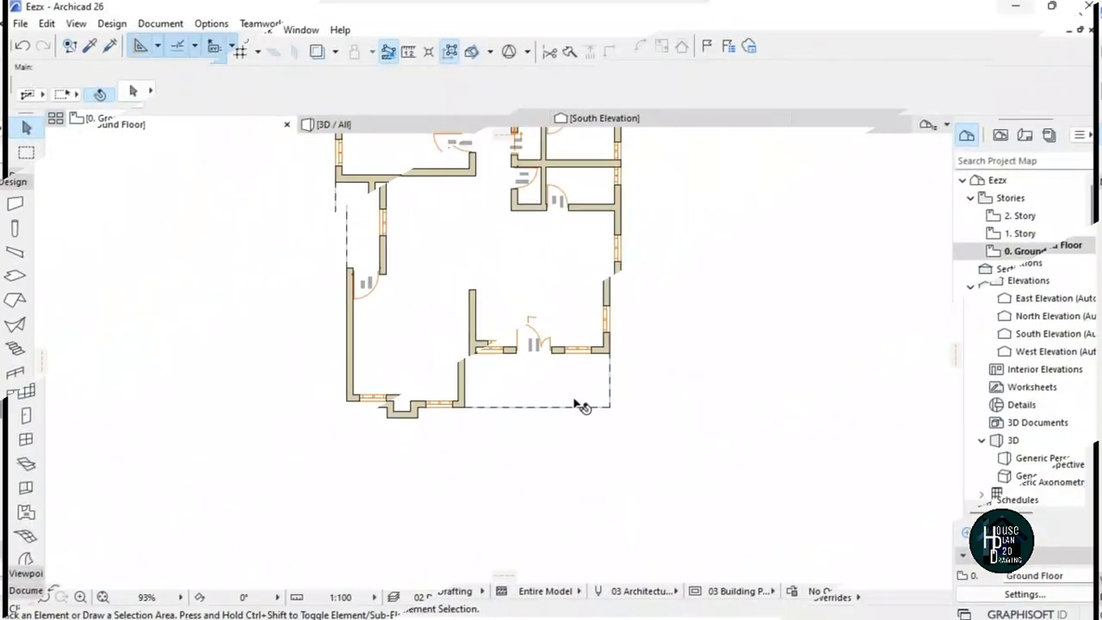
- In the Eezx plan, start the Column tool and apply the favorite Column - Rectangular Reinforced Concrete to its default settings
scroll(614, 398, "up", 5)
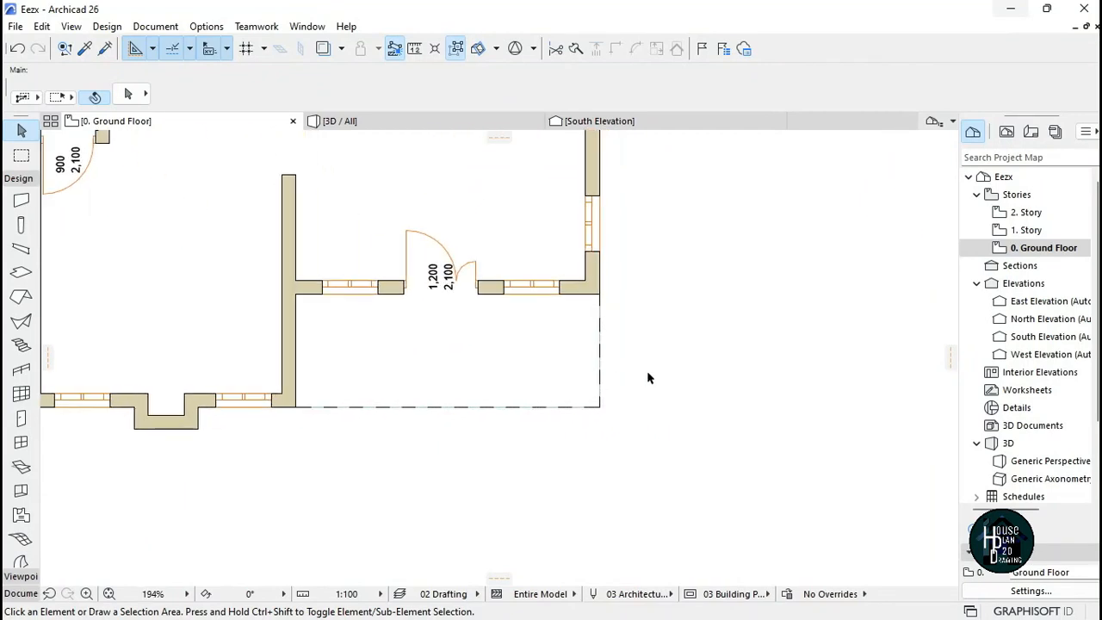
scroll(590, 360, "down", 2)
scroll(597, 354, "up", 2)
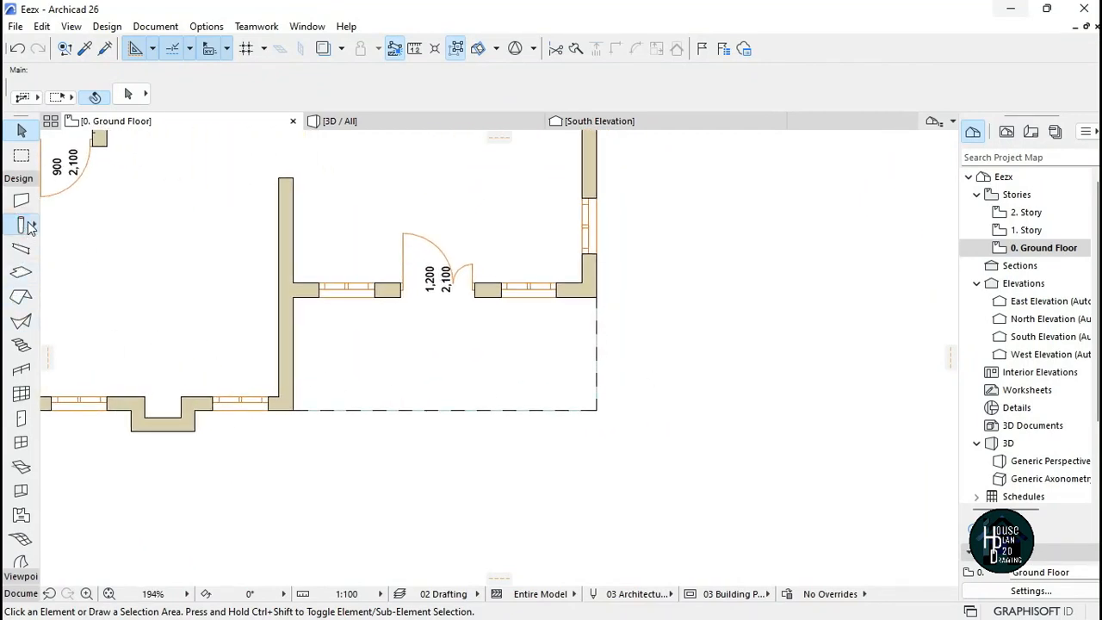
left_click(23, 225)
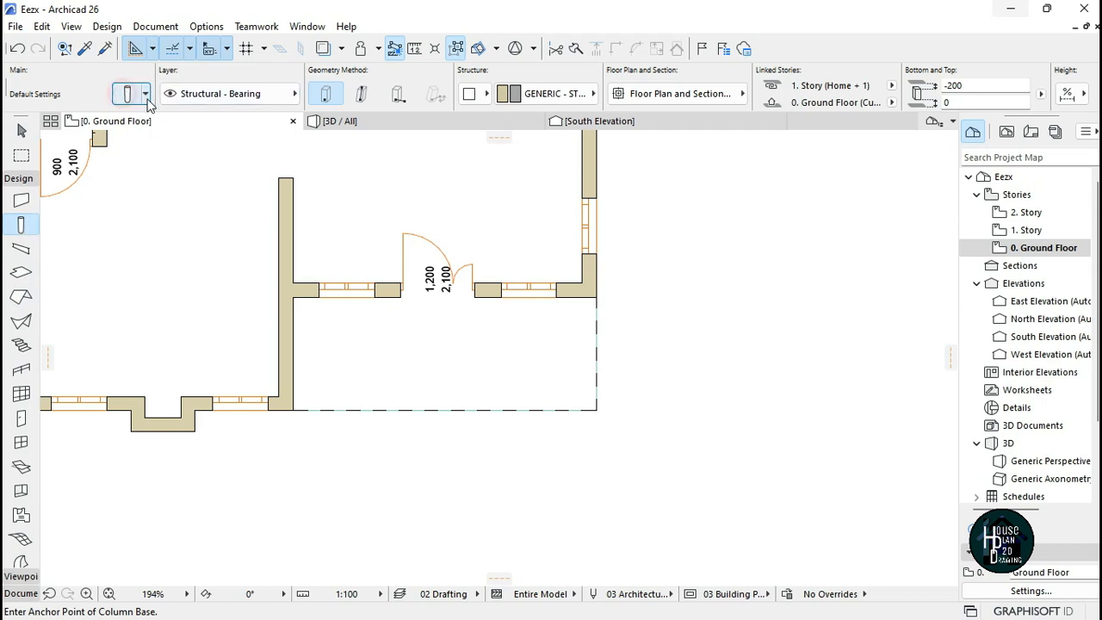
left_click(148, 101)
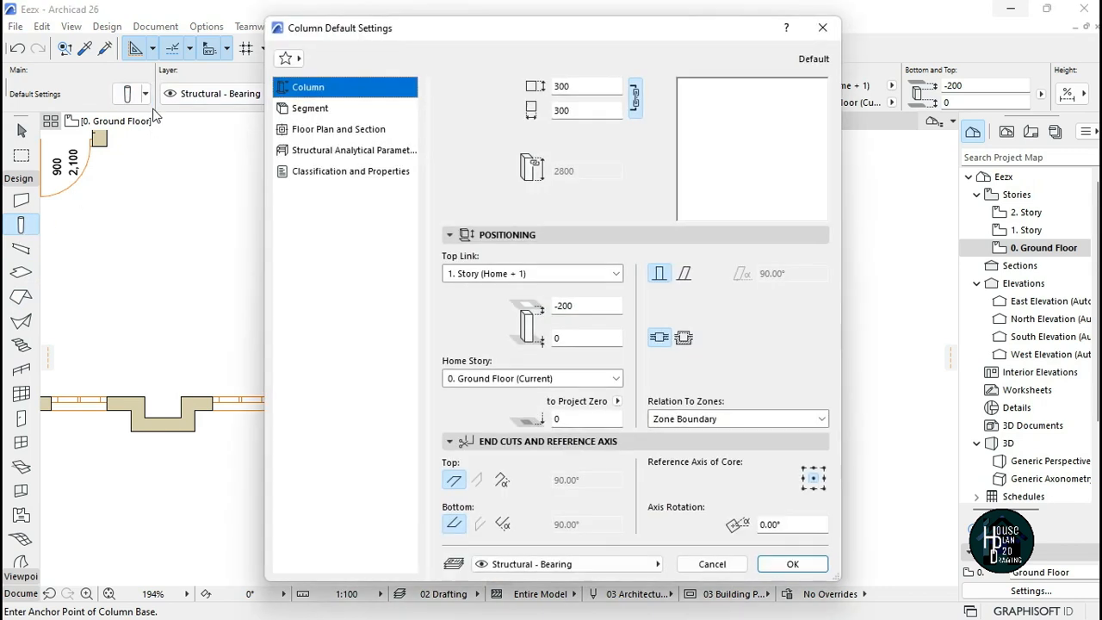
left_click(580, 86)
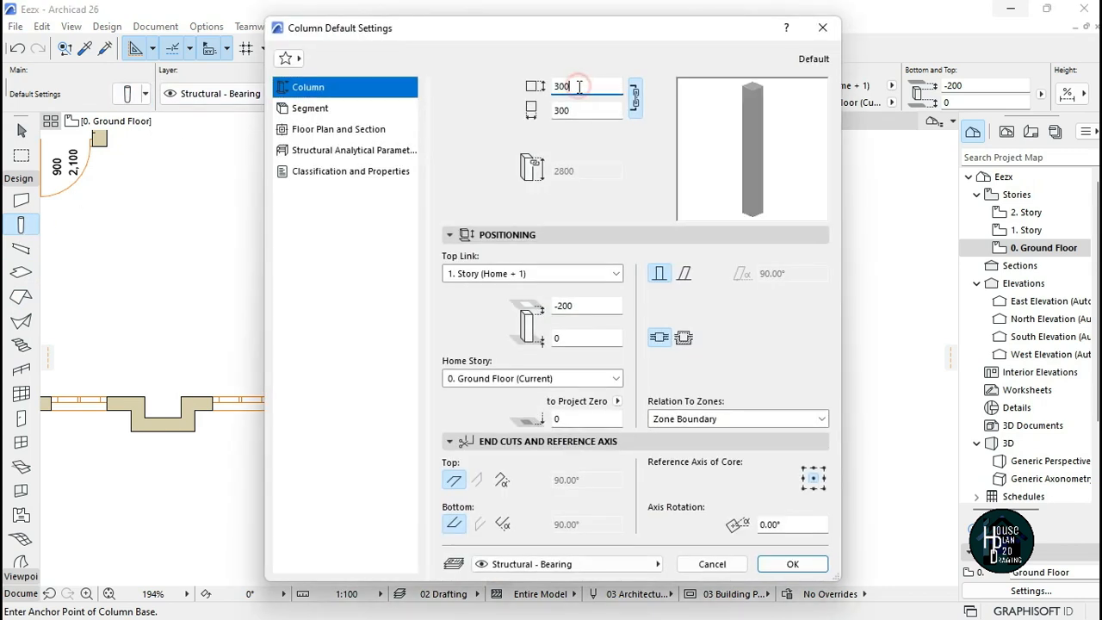
left_click(335, 116)
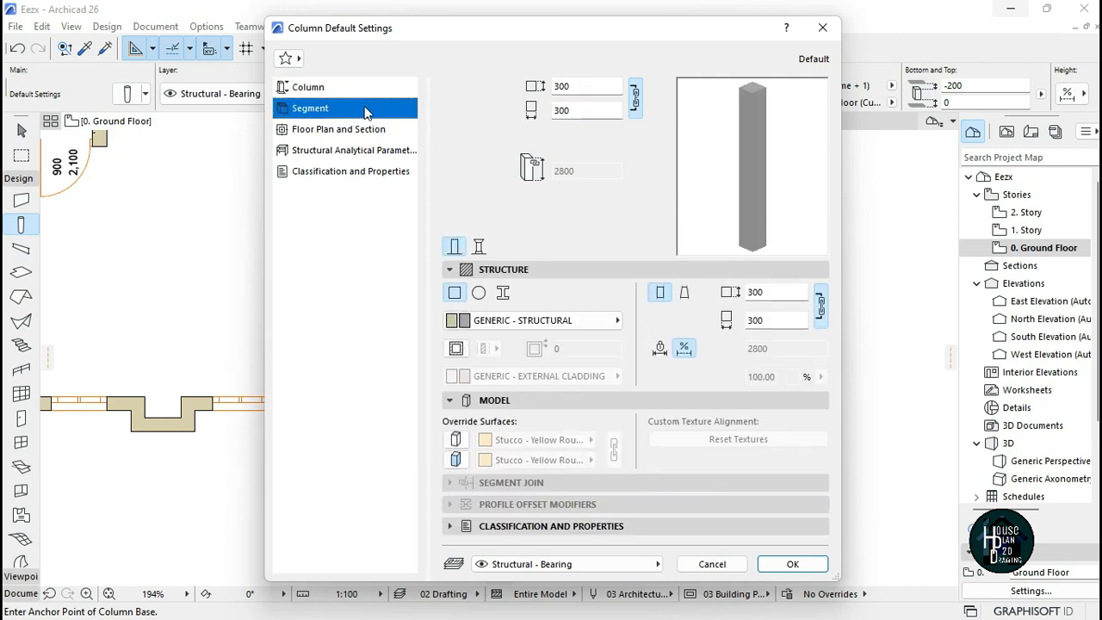
left_click(320, 87)
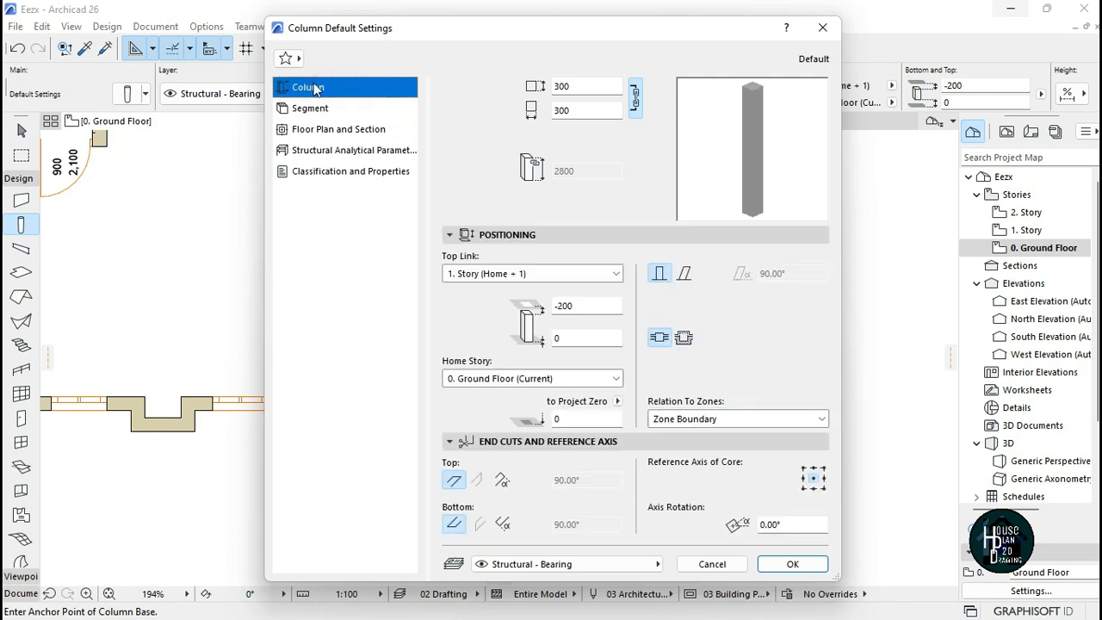
left_click(292, 59)
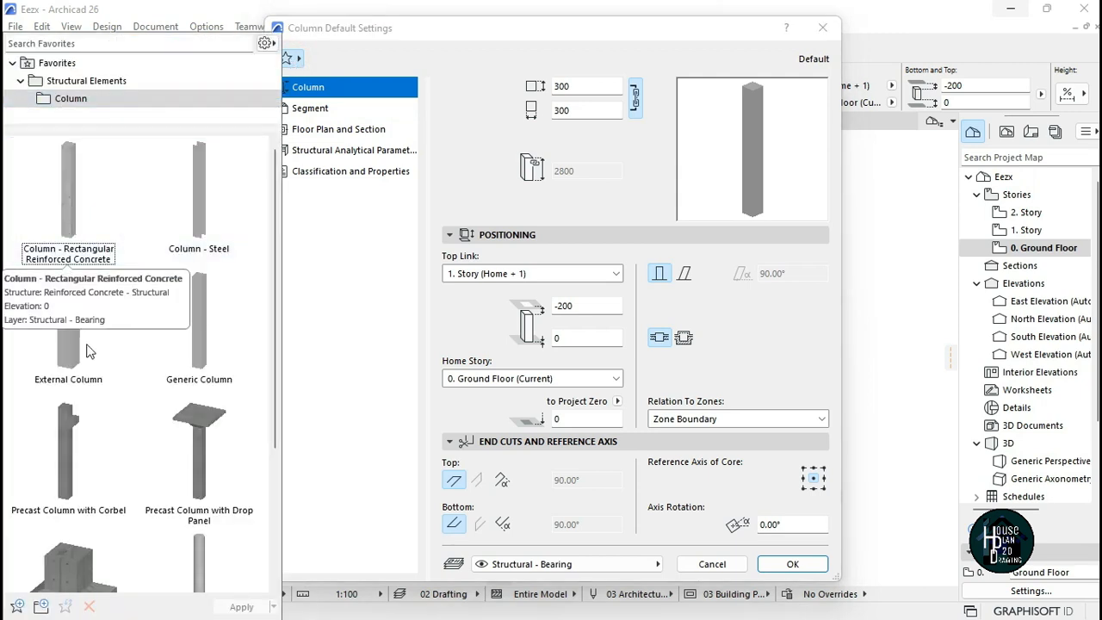
double_click(104, 196)
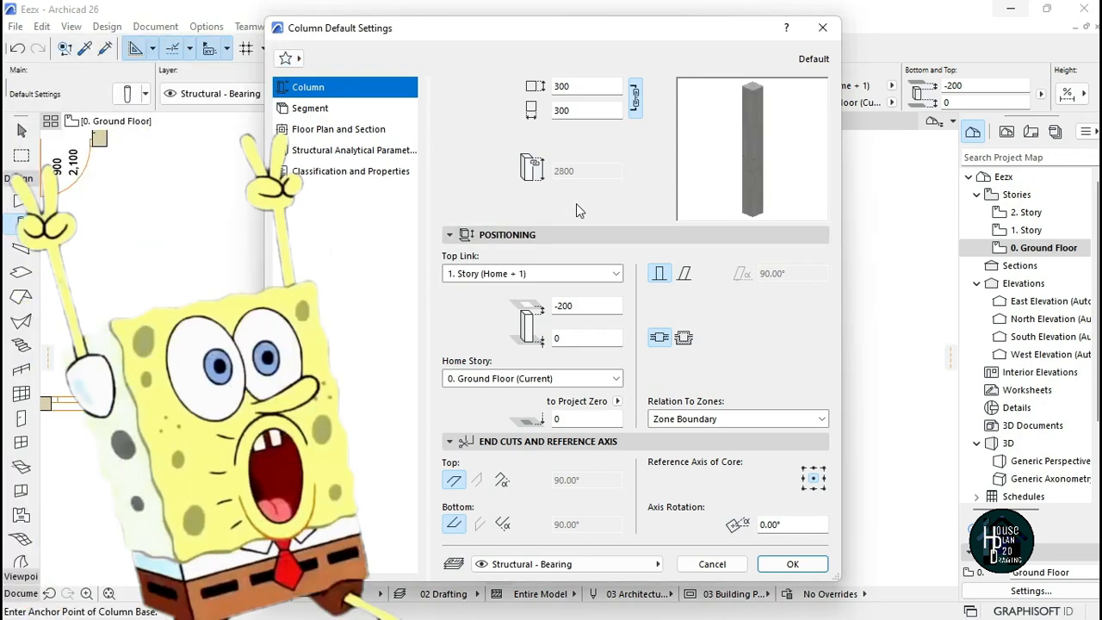
- Accept the 300 x 300 column cross-section and place one column outside the porch's dashed side edge
left_click(570, 86)
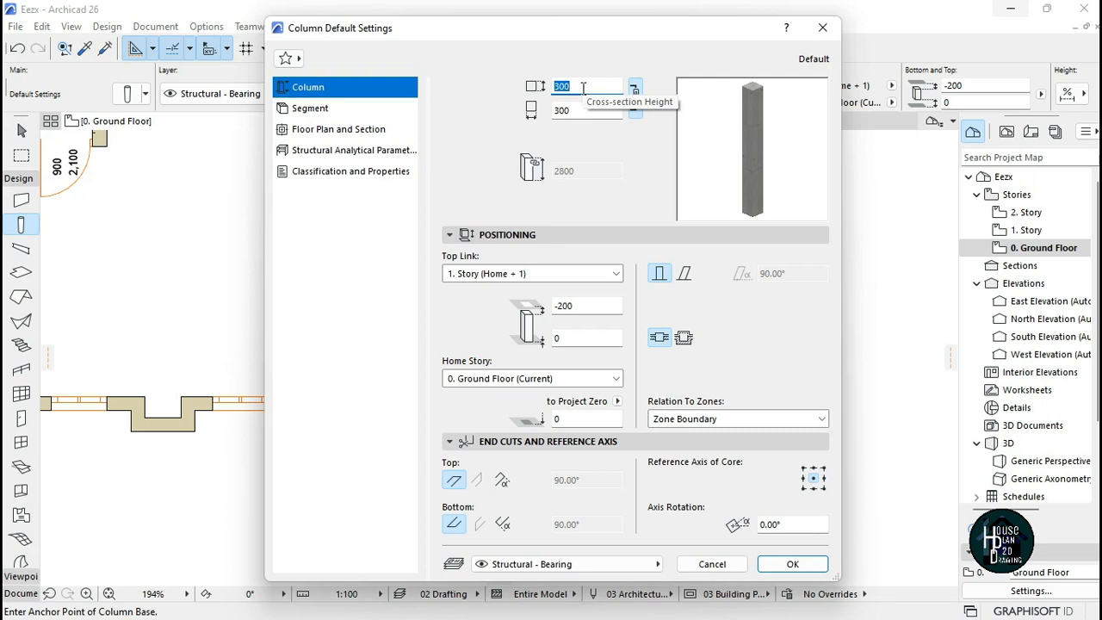
left_click(583, 87)
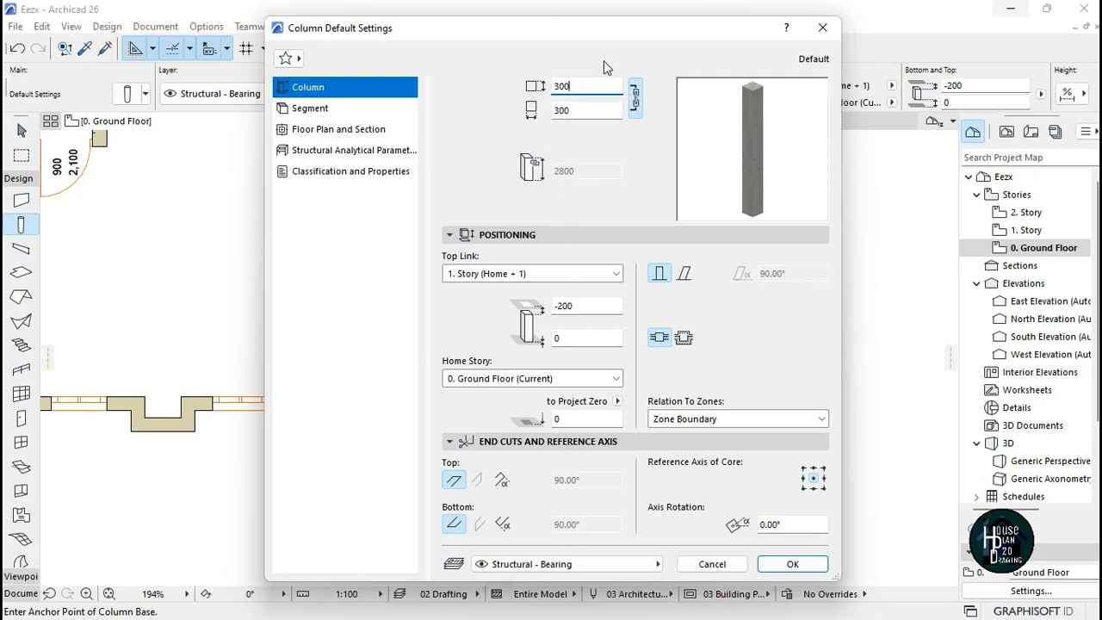
left_click(818, 562)
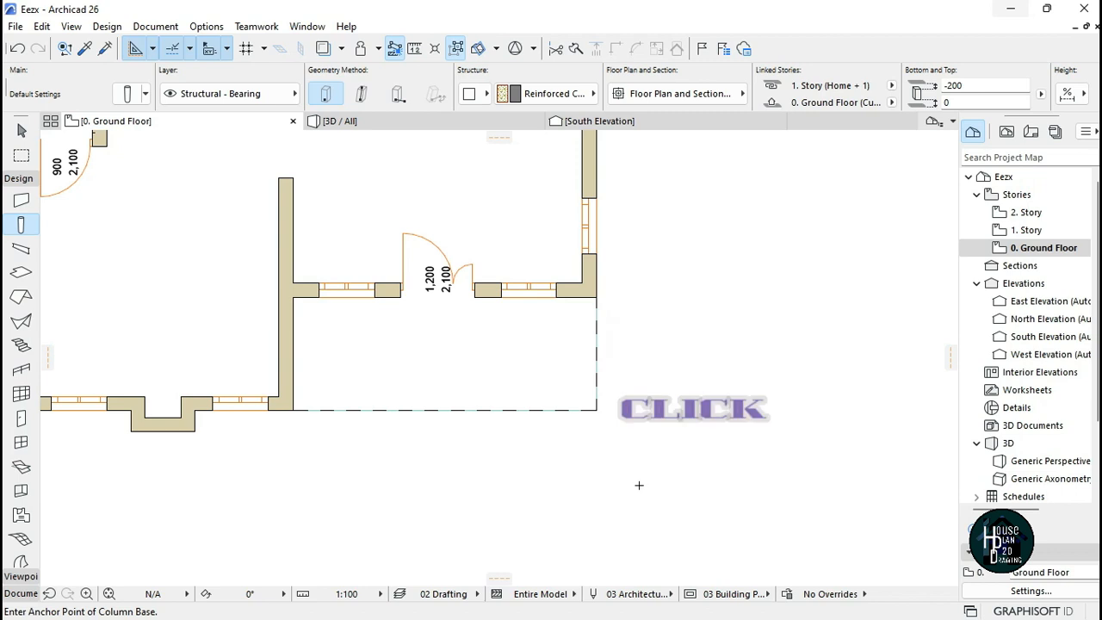
scroll(629, 337, "up", 3)
key("Escape")
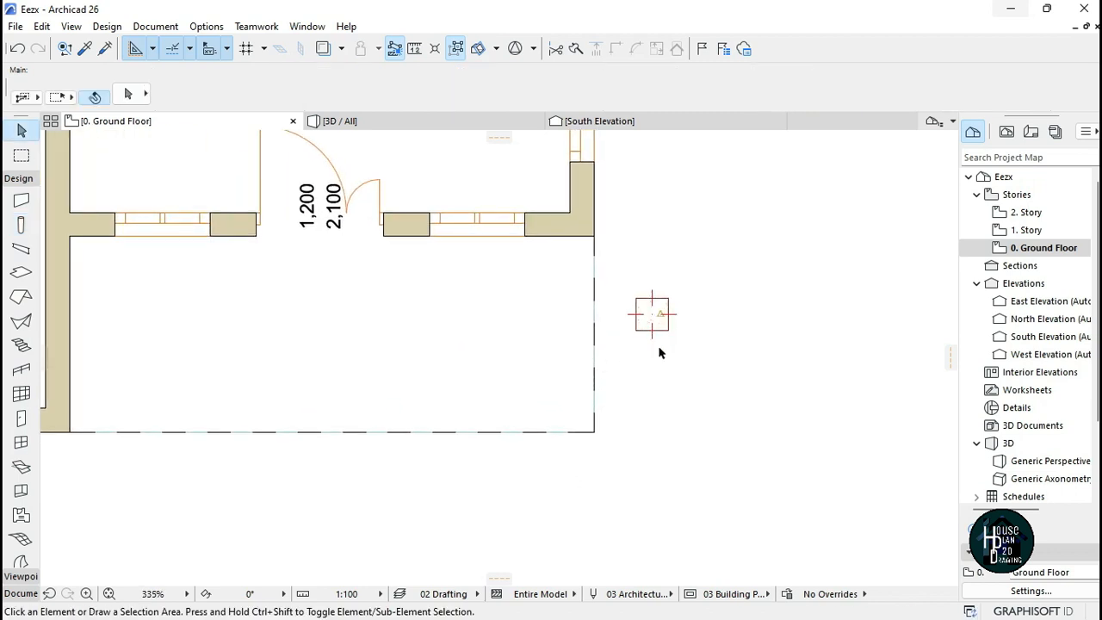
- Inspect the placed column beside the porch in 3D by flying around it, and return to the ground floor plan
left_click(415, 123)
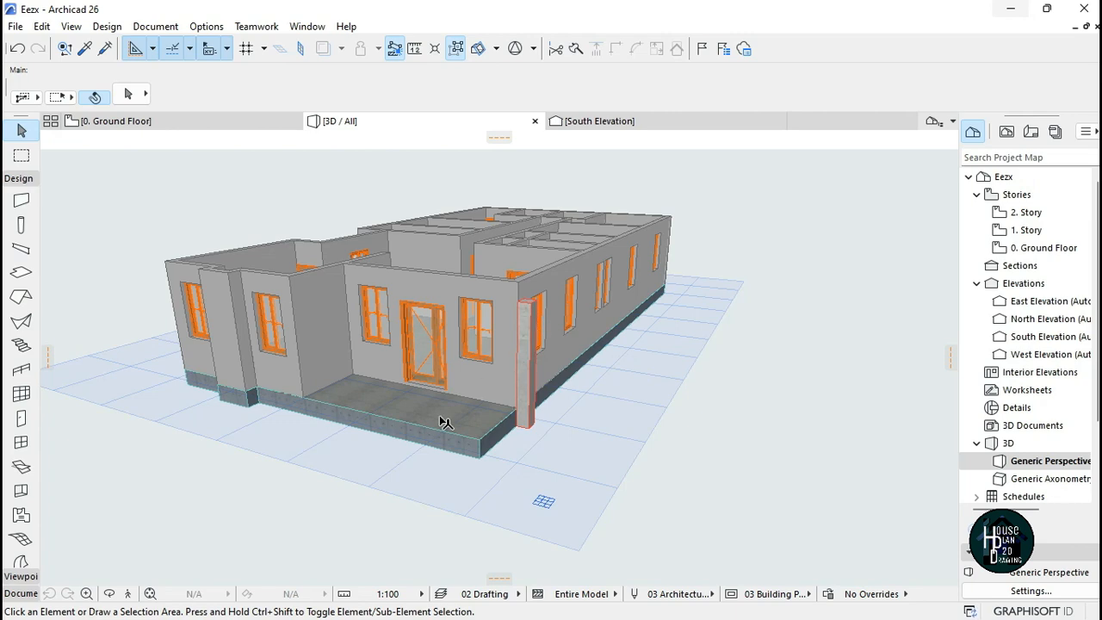
left_click(128, 593)
key("Up")
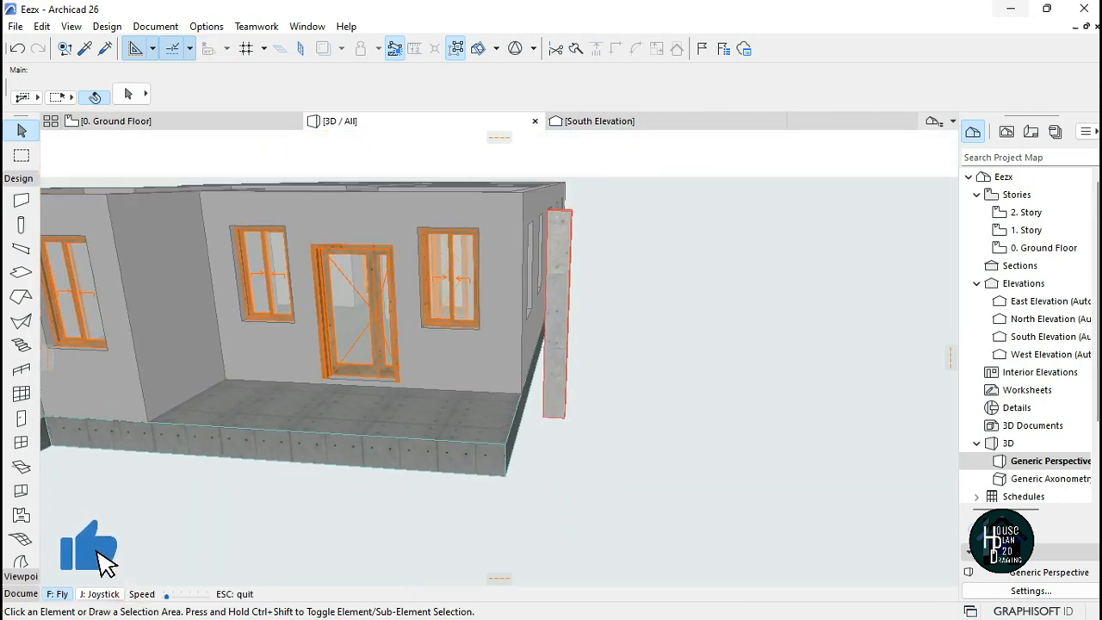
key("Right")
key("Left")
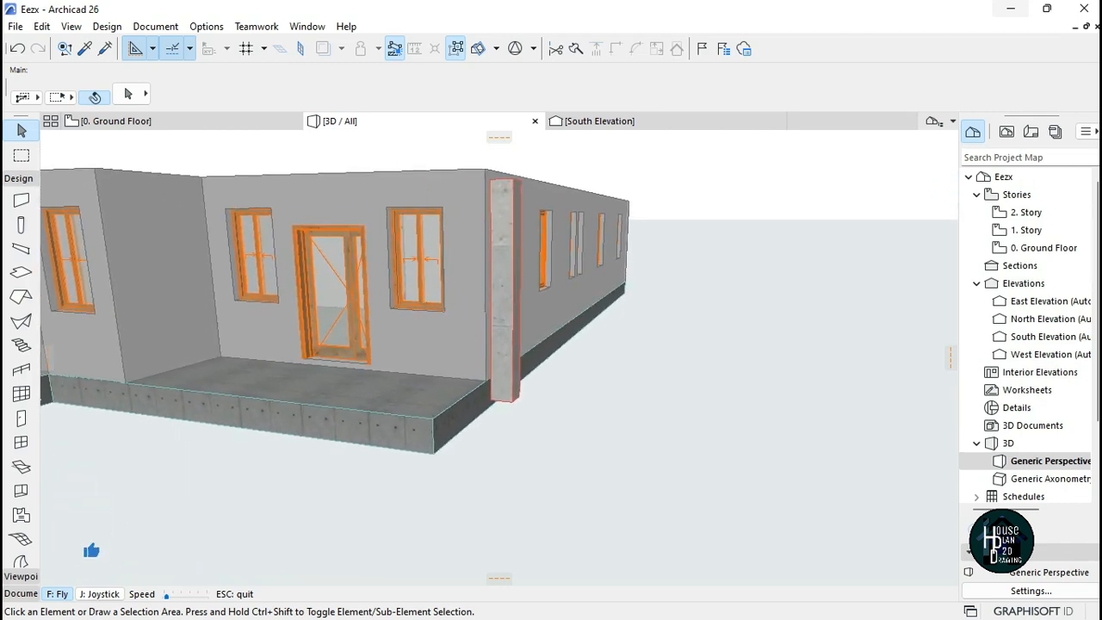
key("Escape")
left_click(238, 125)
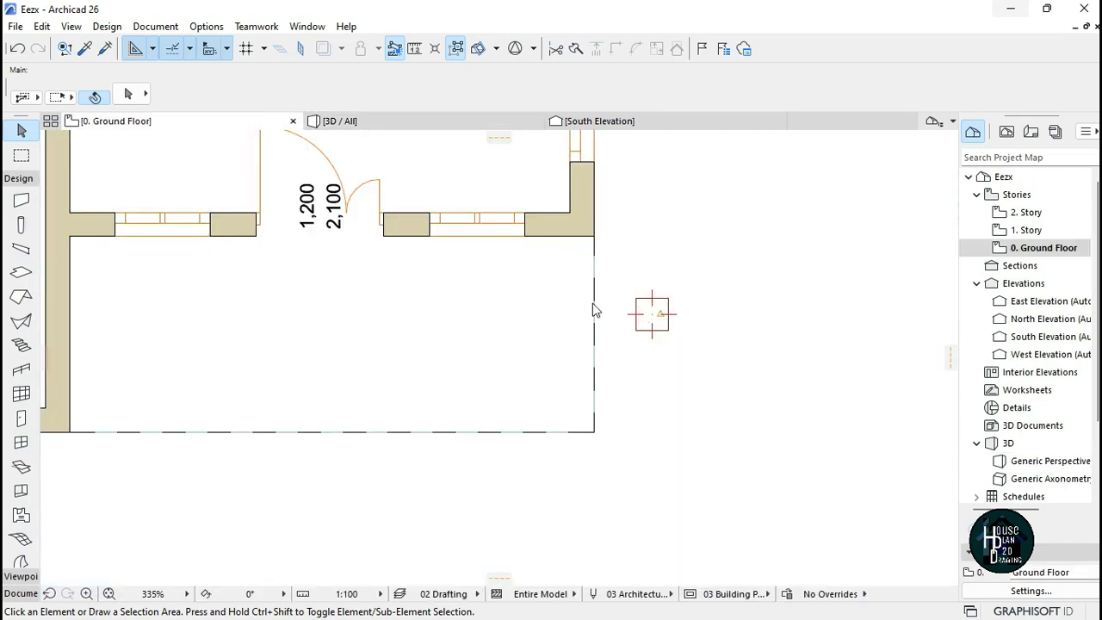
- Move the column so its outer face lies on the porch's dashed side edge
scroll(566, 317, "up", 1)
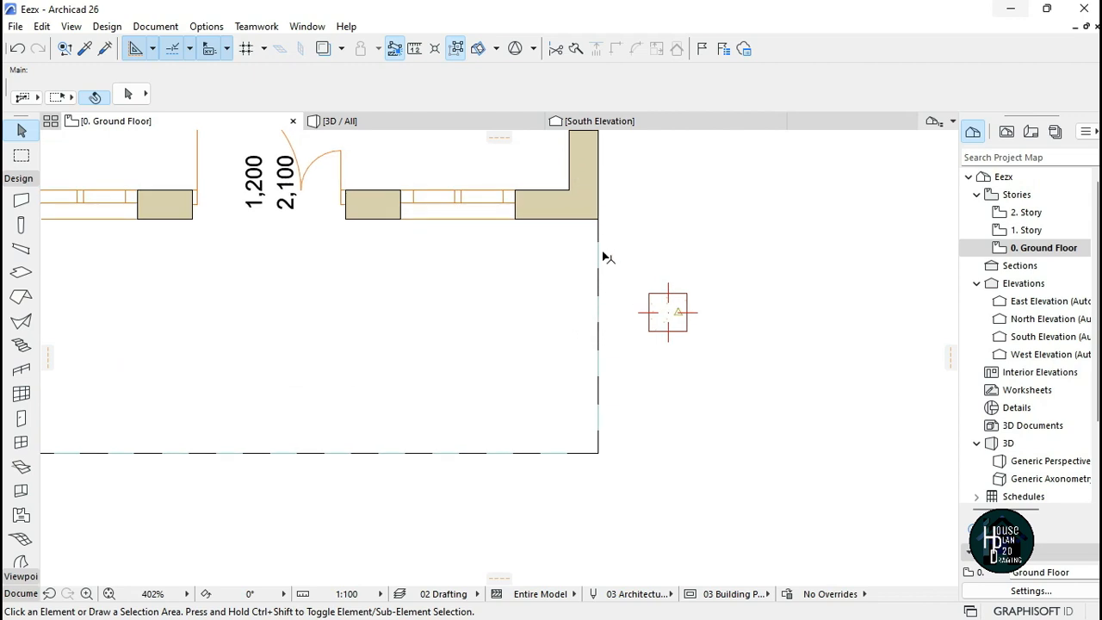
left_click(679, 315)
key("ctrl+d")
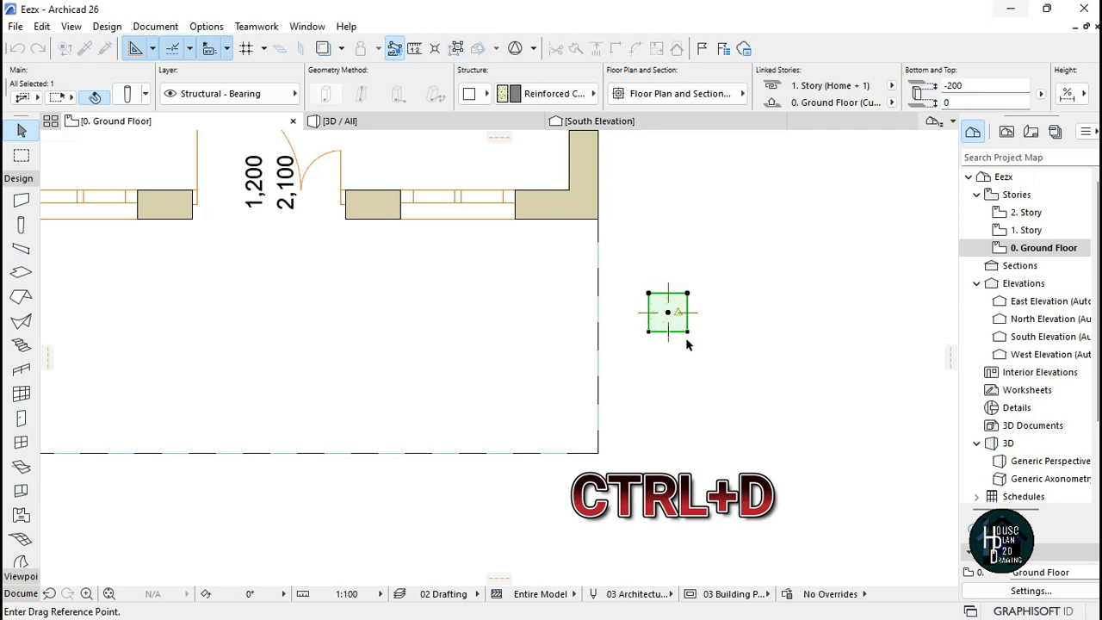
left_click(600, 334)
scroll(573, 316, "up", 1)
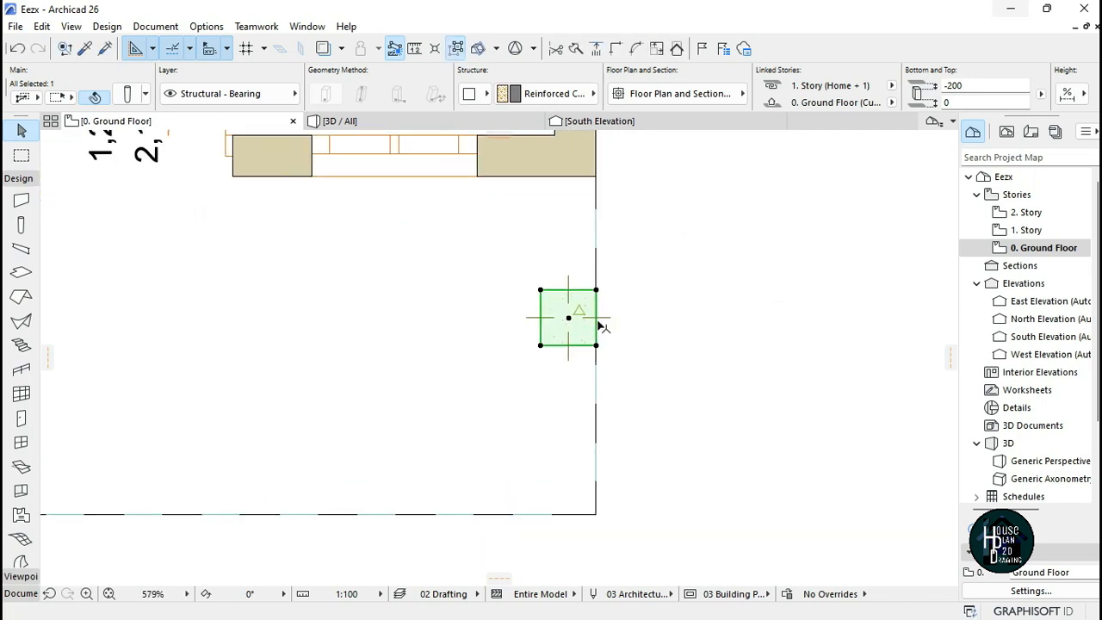
scroll(572, 317, "down", 1)
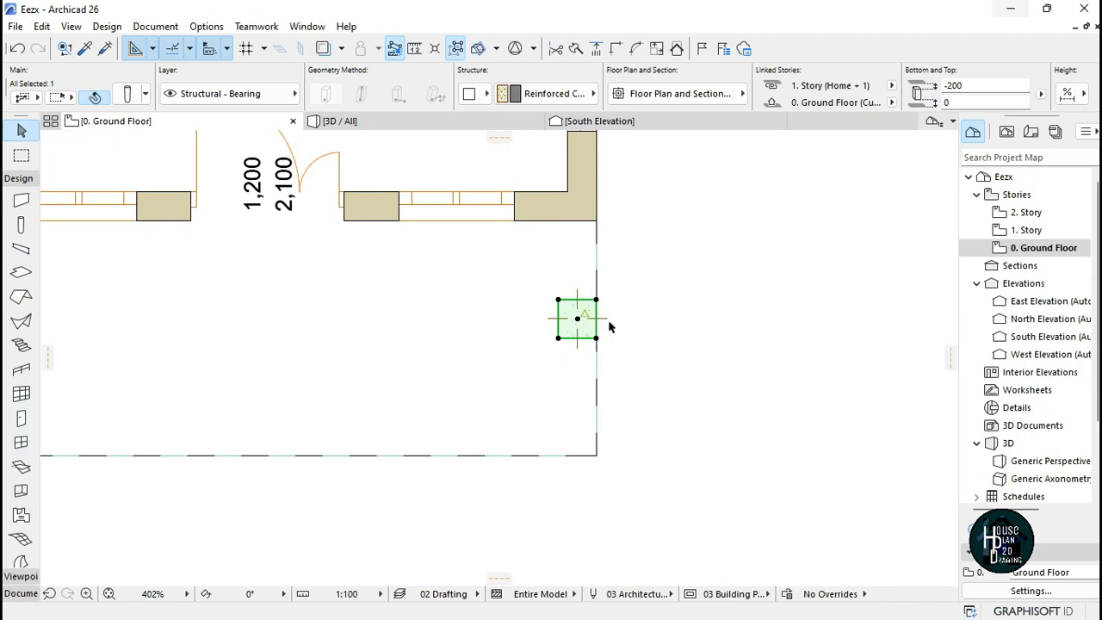
- Shift the column about 211 mm along the porch's dashed side edge towards the house wall
scroll(608, 325, "down", 1)
scroll(583, 307, "up", 2)
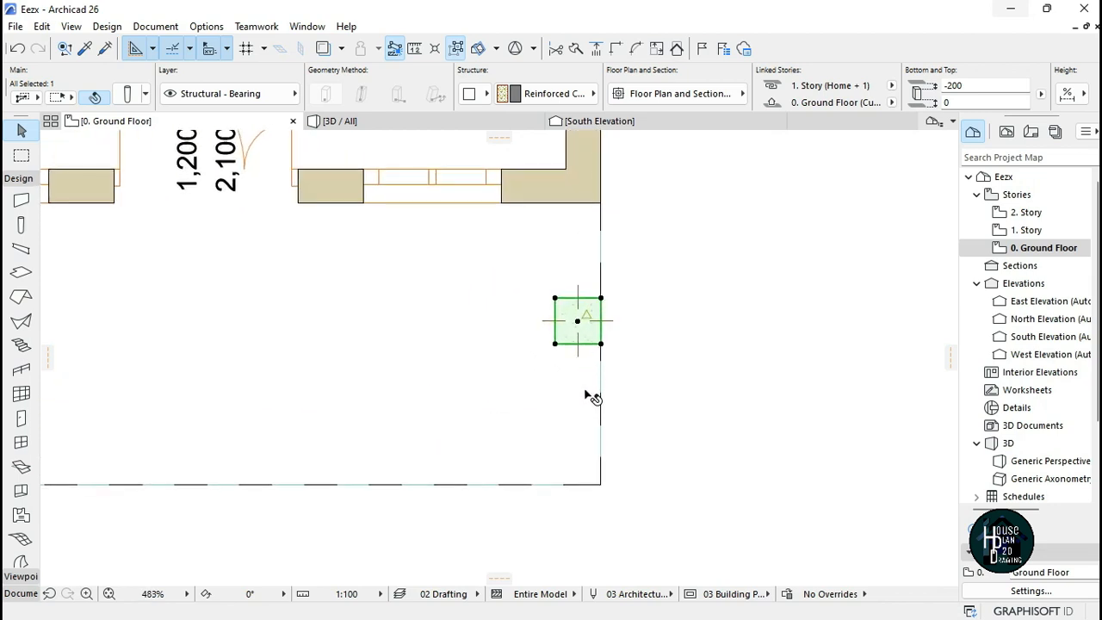
key("ctrl+d")
left_click(600, 297)
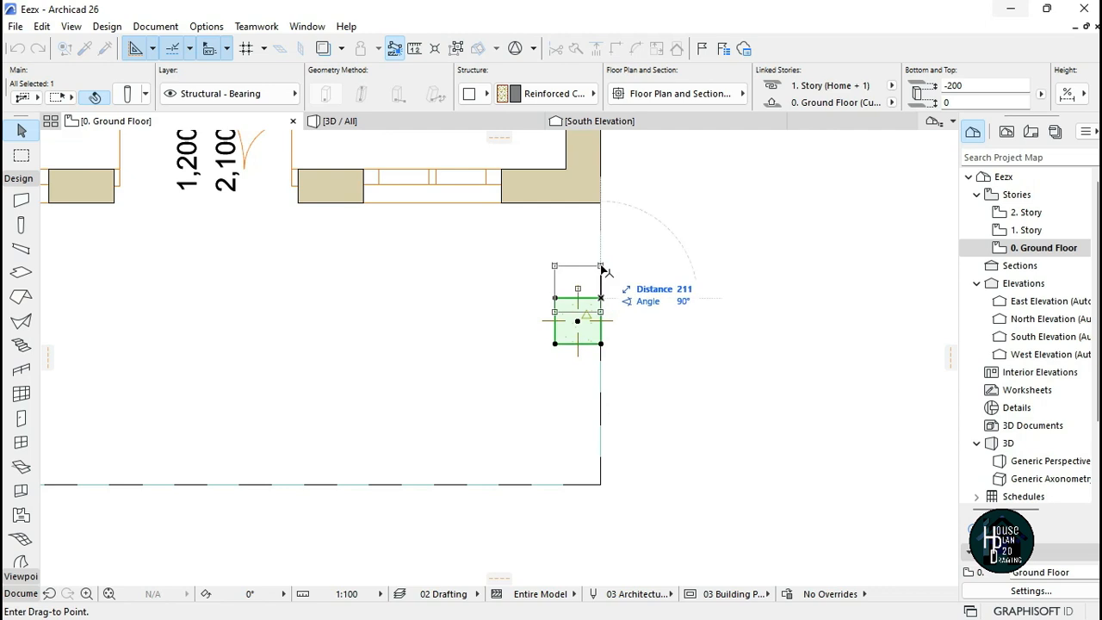
left_click(606, 358)
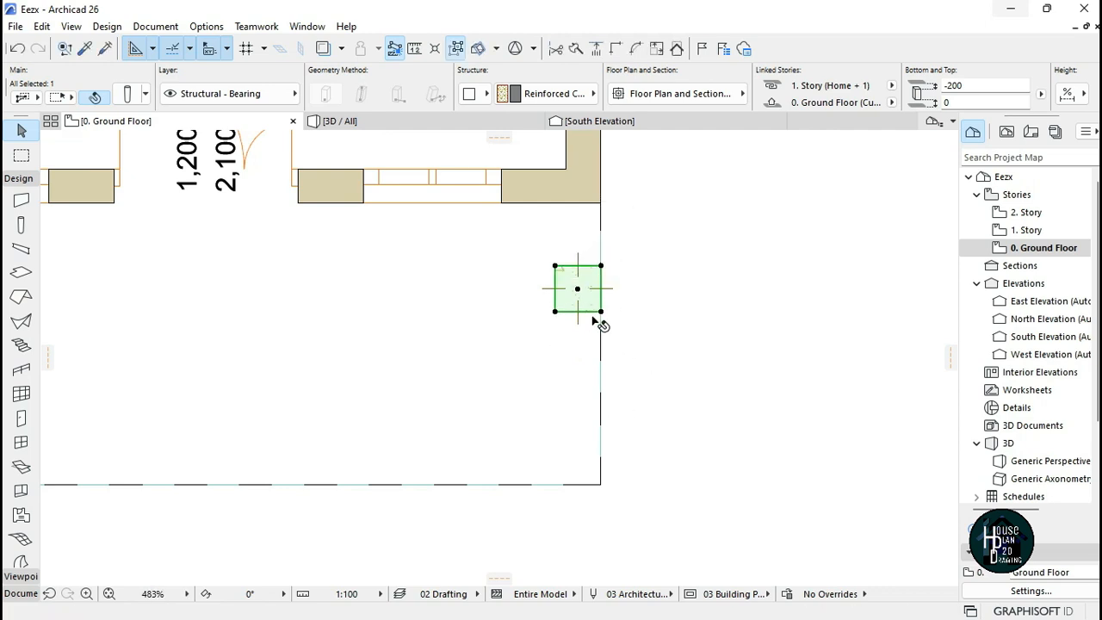
- Drag a copy of the column along the dashed side edge to a spot near the porch's front corner
right_click(580, 290)
key("Escape")
key("Escape")
left_click(580, 289)
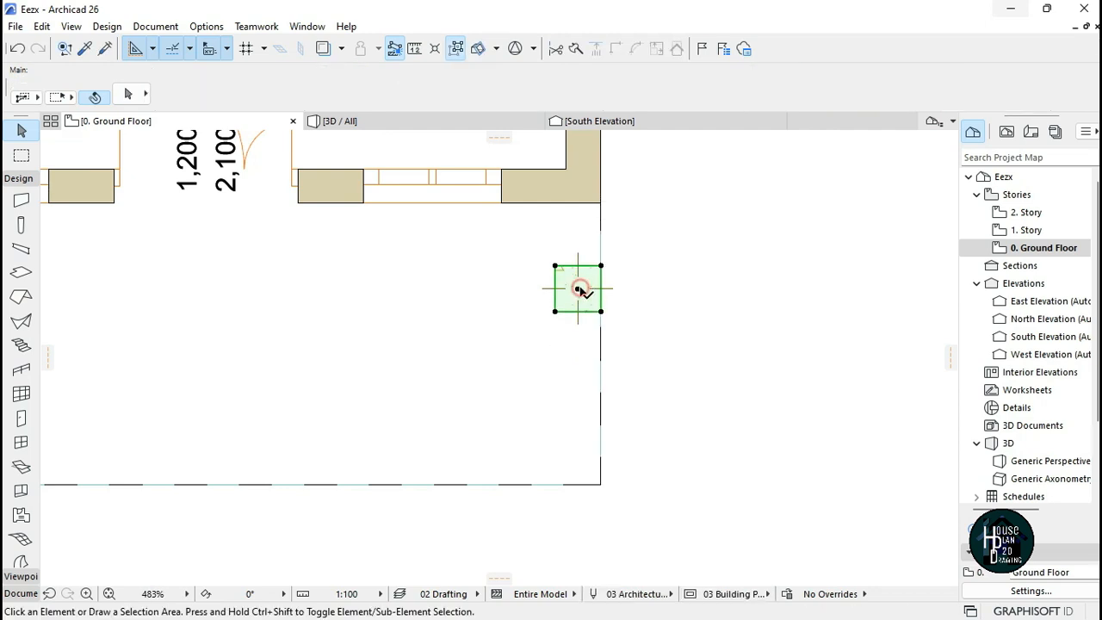
right_click(580, 291)
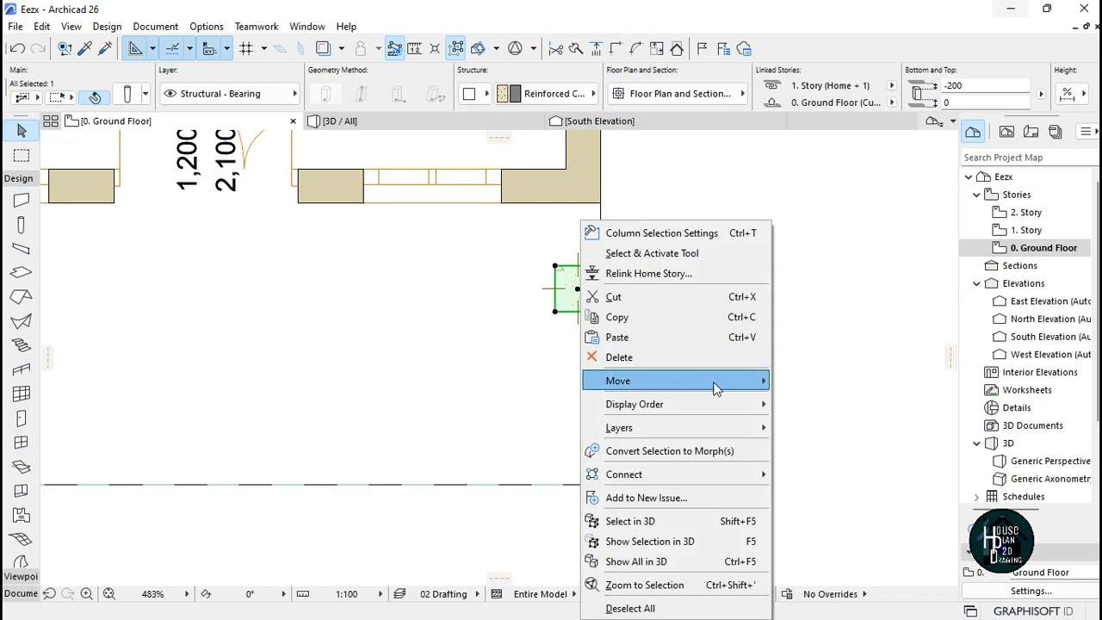
mouse_move(715, 388)
left_click(819, 460)
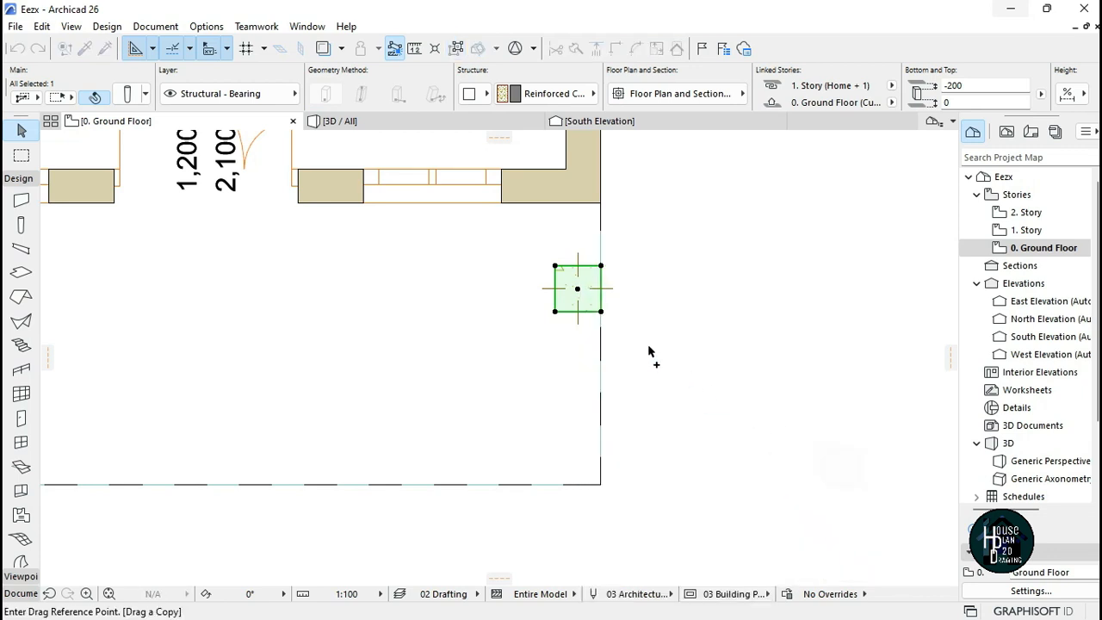
left_click(600, 311)
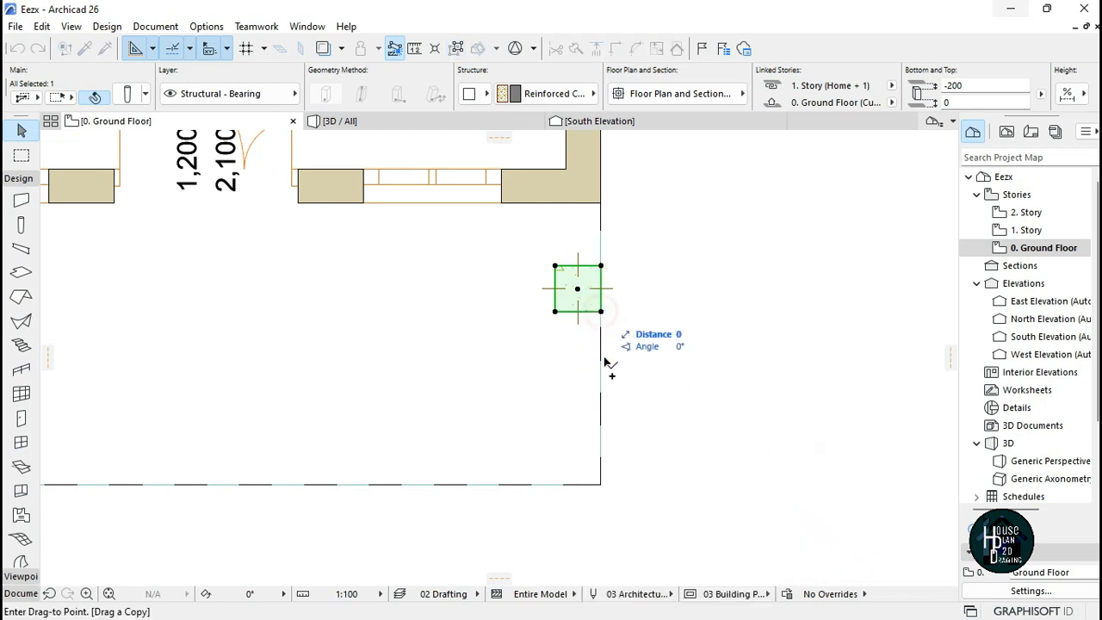
left_click(600, 439)
left_click(578, 368)
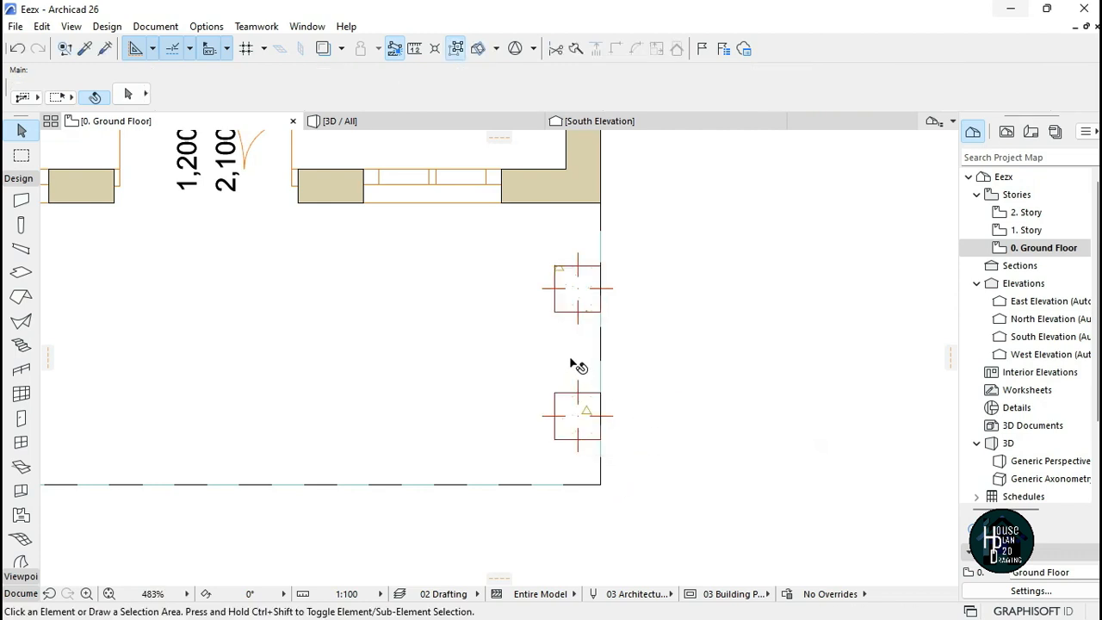
- Inspect the pair of porch columns in 3D by flying around them, and return to the ground floor plan
left_click(372, 120)
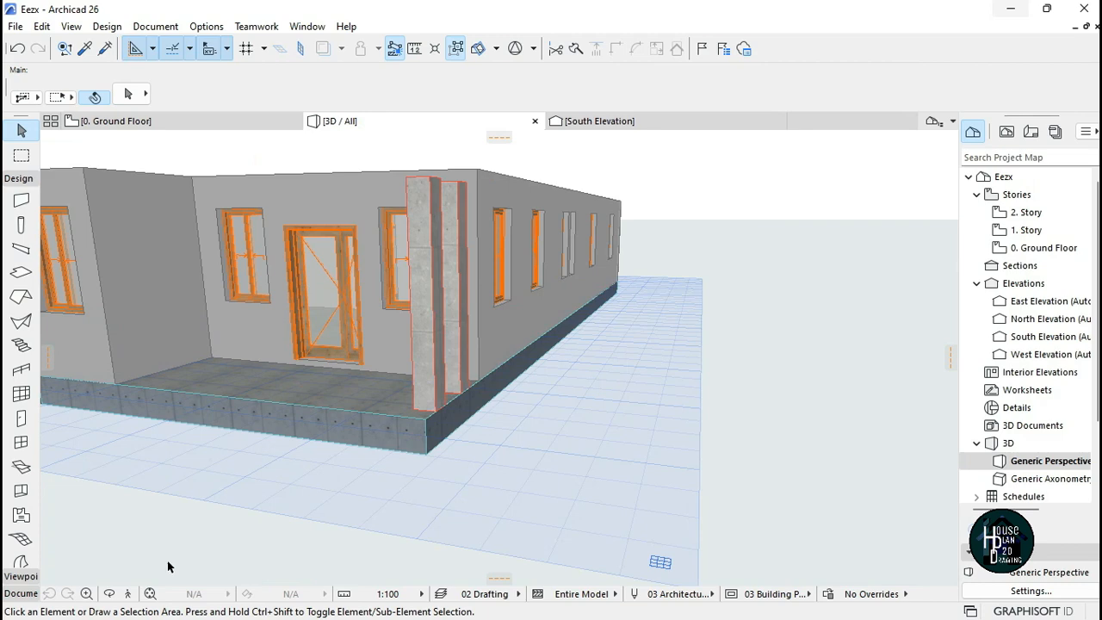
left_click(128, 594)
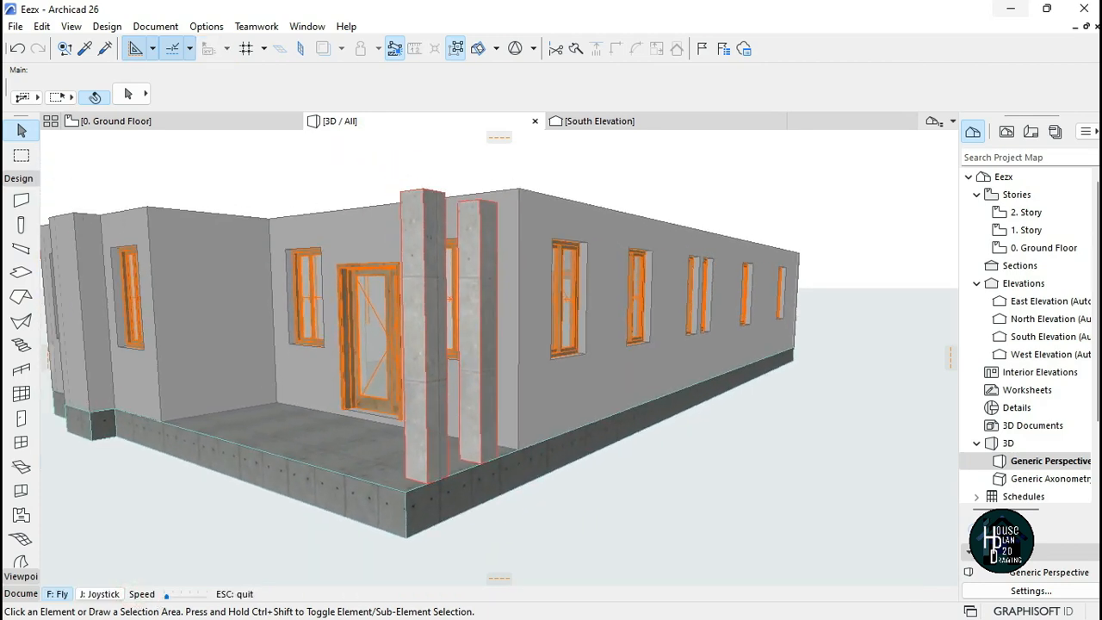
key("Down")
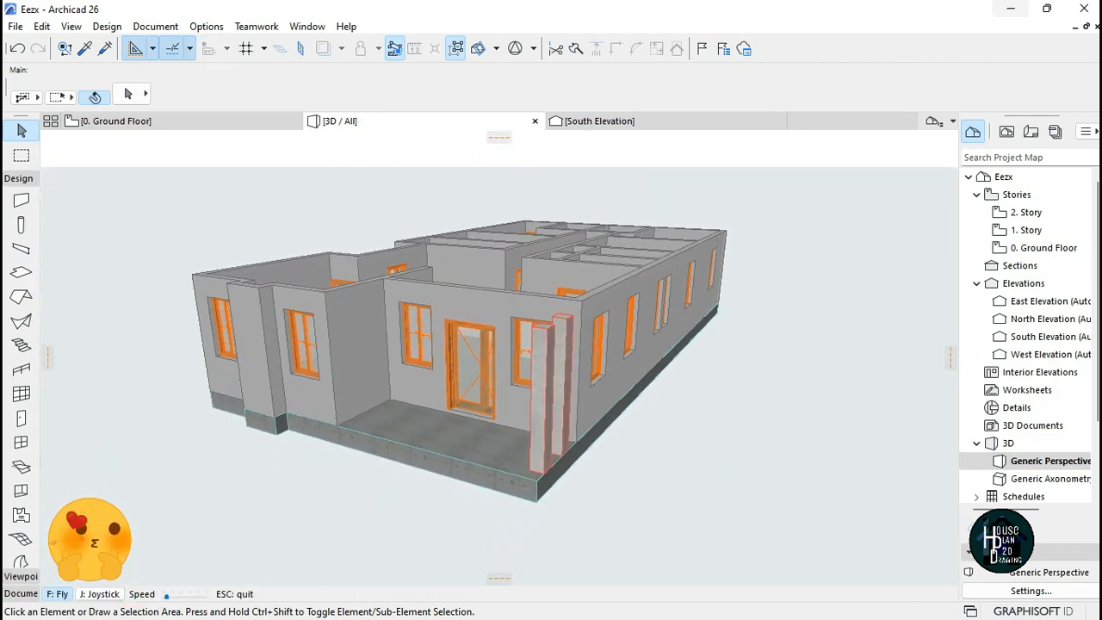
key("Escape")
left_click(173, 122)
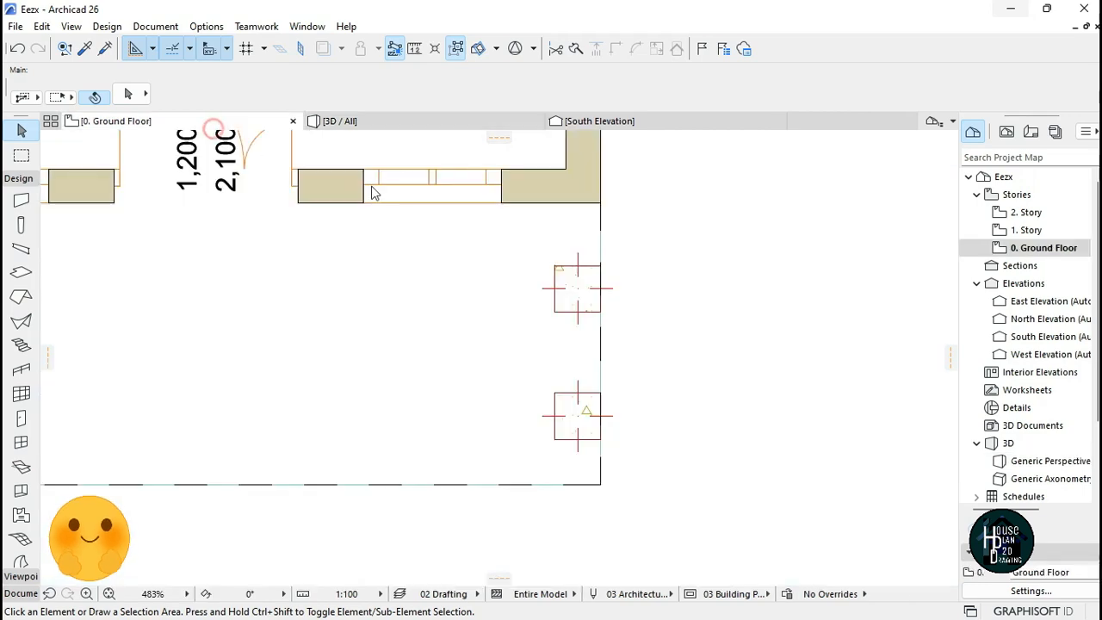
- Examine the entire ground floor plan with the two columns at the porch's side edge
scroll(625, 296, "down", 10)
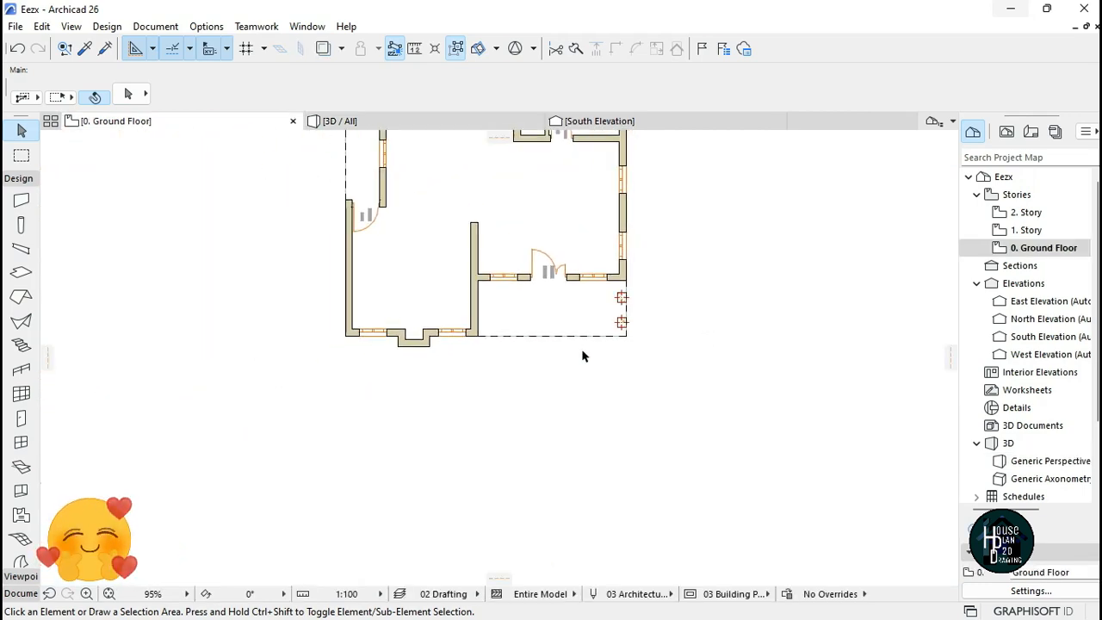
scroll(551, 184, "up", 1)
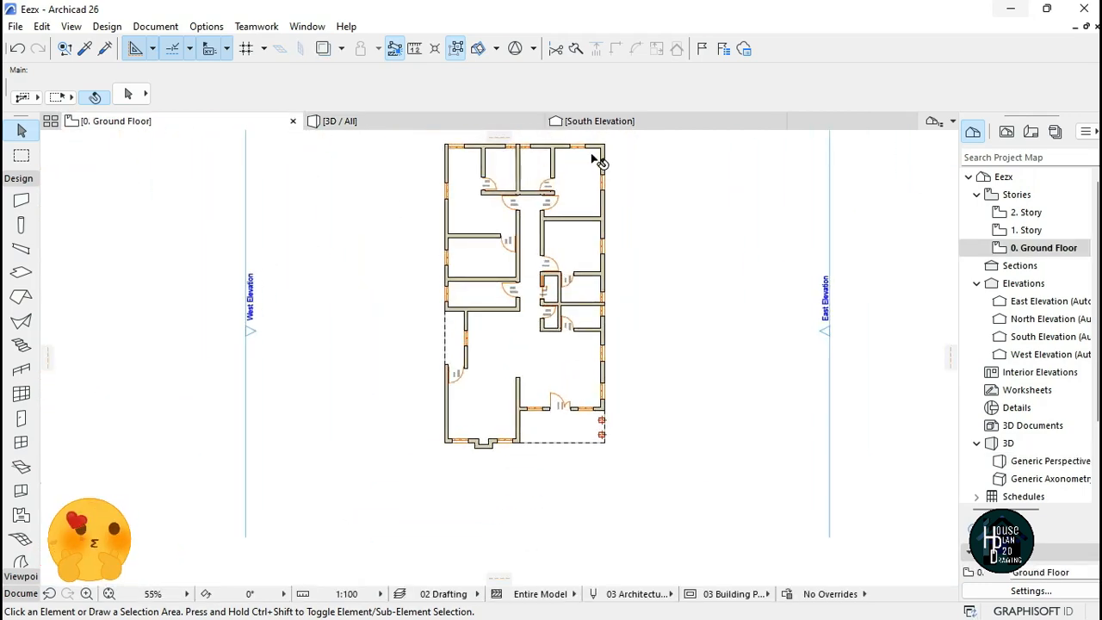
scroll(597, 160, "up", 1)
scroll(551, 191, "down", 1)
scroll(564, 200, "up", 2)
scroll(544, 222, "down", 3)
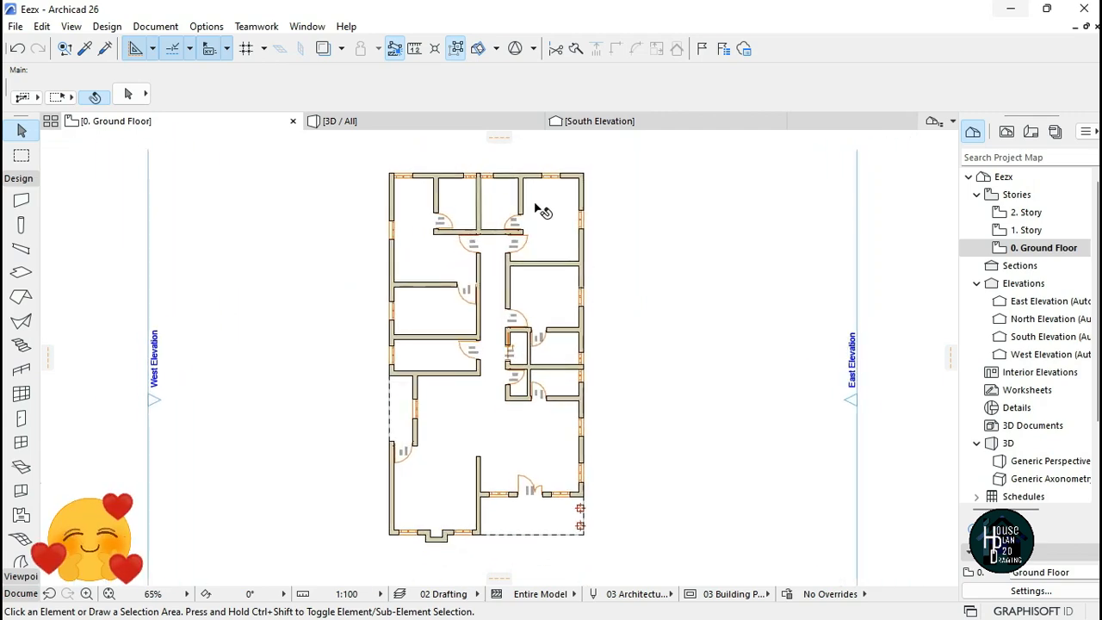
scroll(512, 315, "down", 1)
scroll(510, 338, "up", 2)
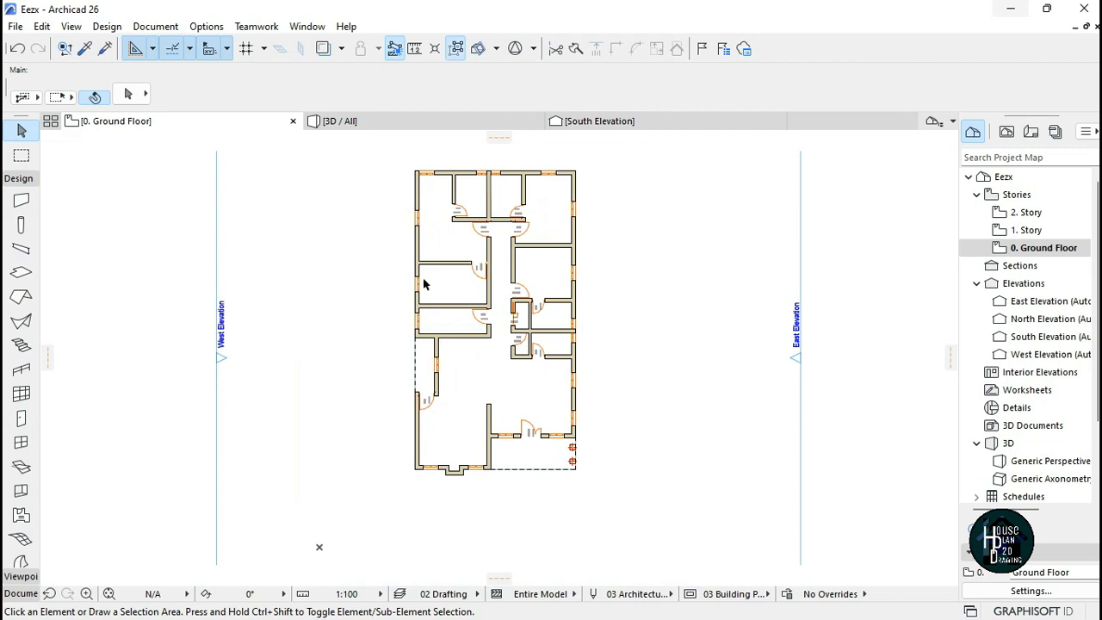
scroll(508, 288, "up", 3)
scroll(528, 241, "down", 3)
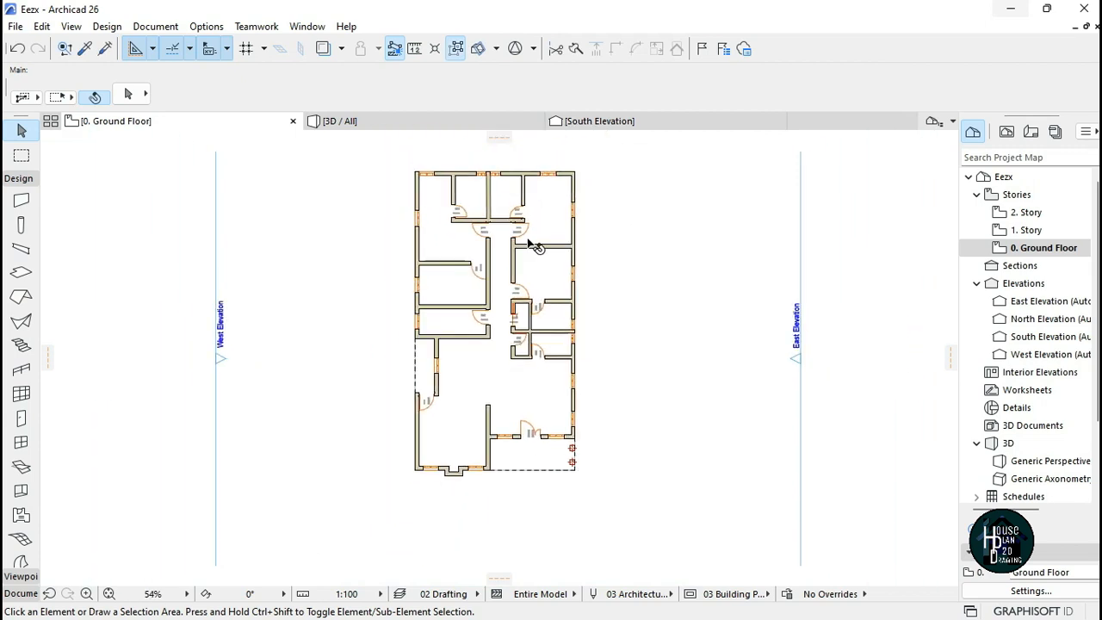
scroll(516, 223, "up", 1)
- Fly around the porch in 3D to examine how the columns meet the raised floor slab
left_click(383, 116)
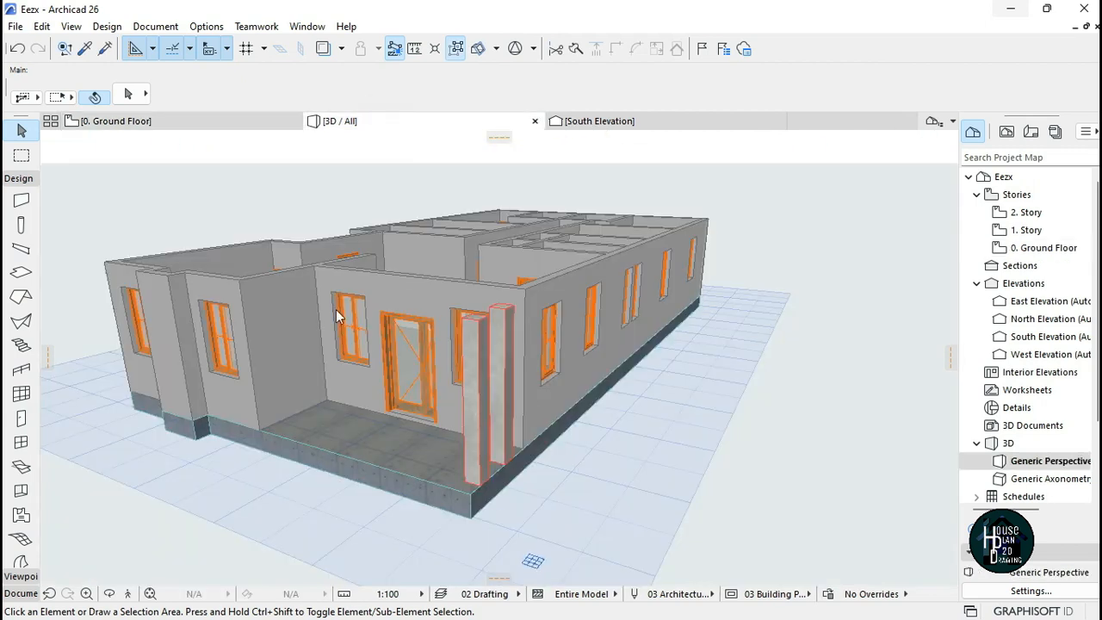
left_click(129, 596)
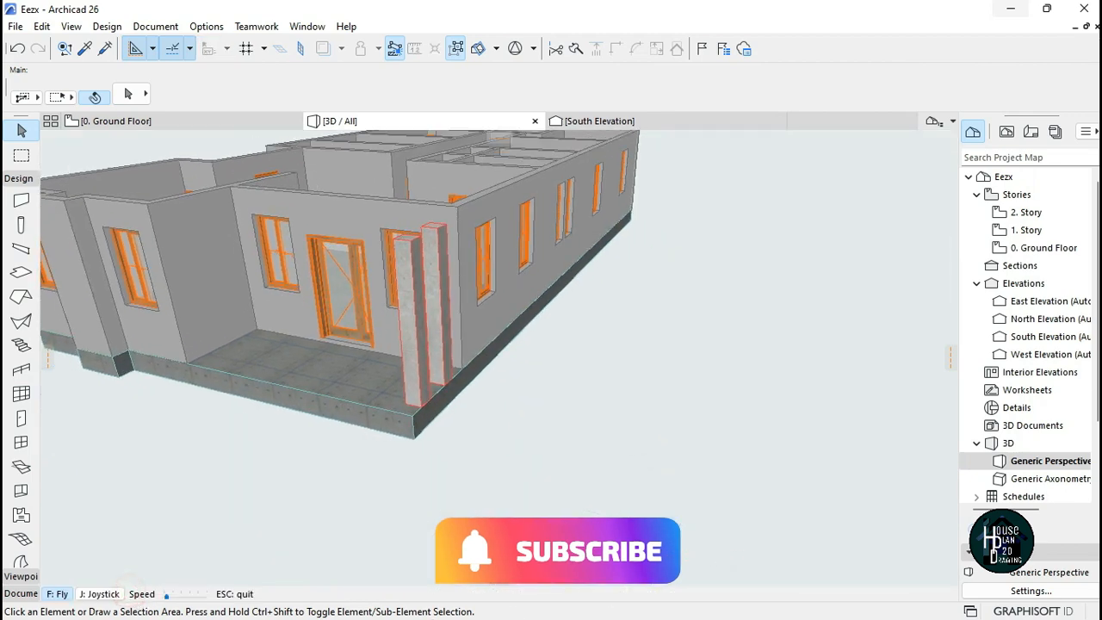
key("Up")
key("Down")
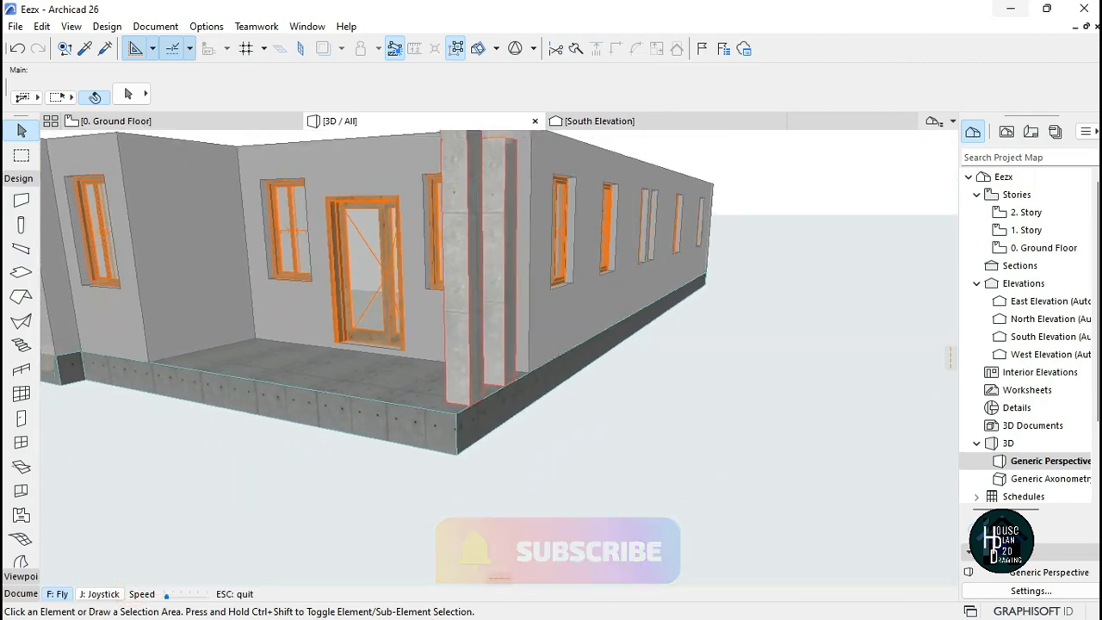
key("Up")
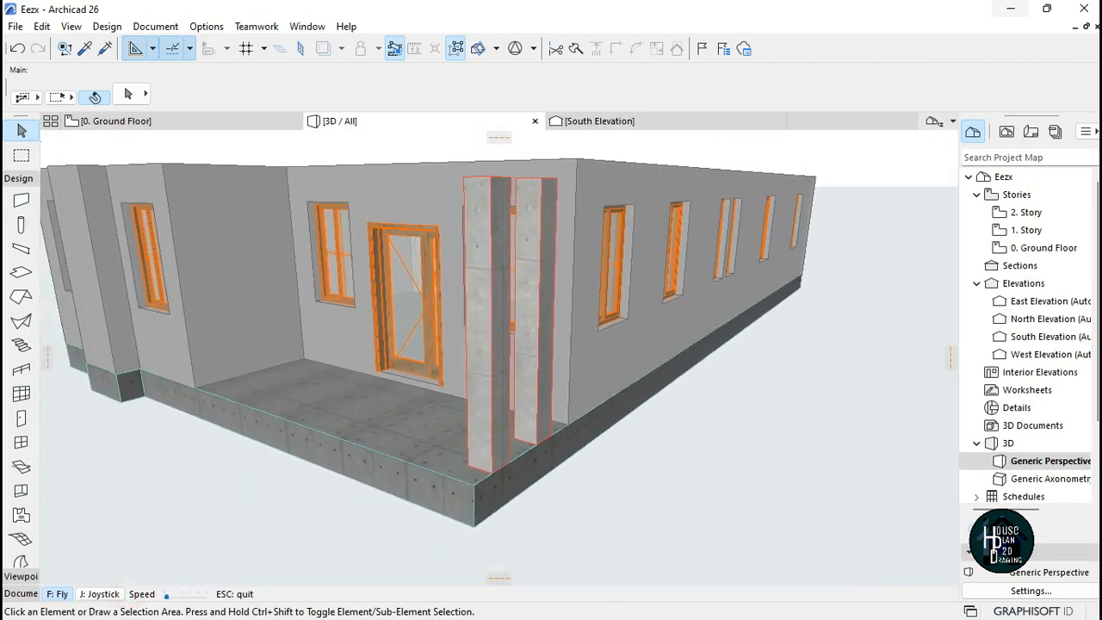
key("Escape")
- Set the bottom offset of the column nearest the porch corner to -450 from the ground floor
left_click(495, 376)
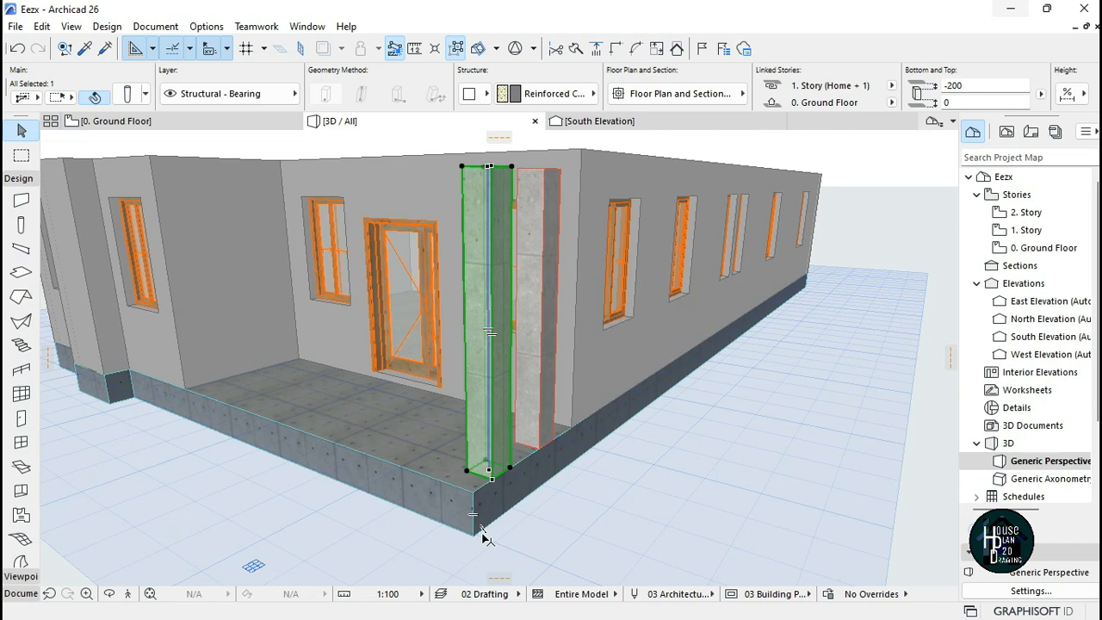
left_click(958, 101)
type("-45")
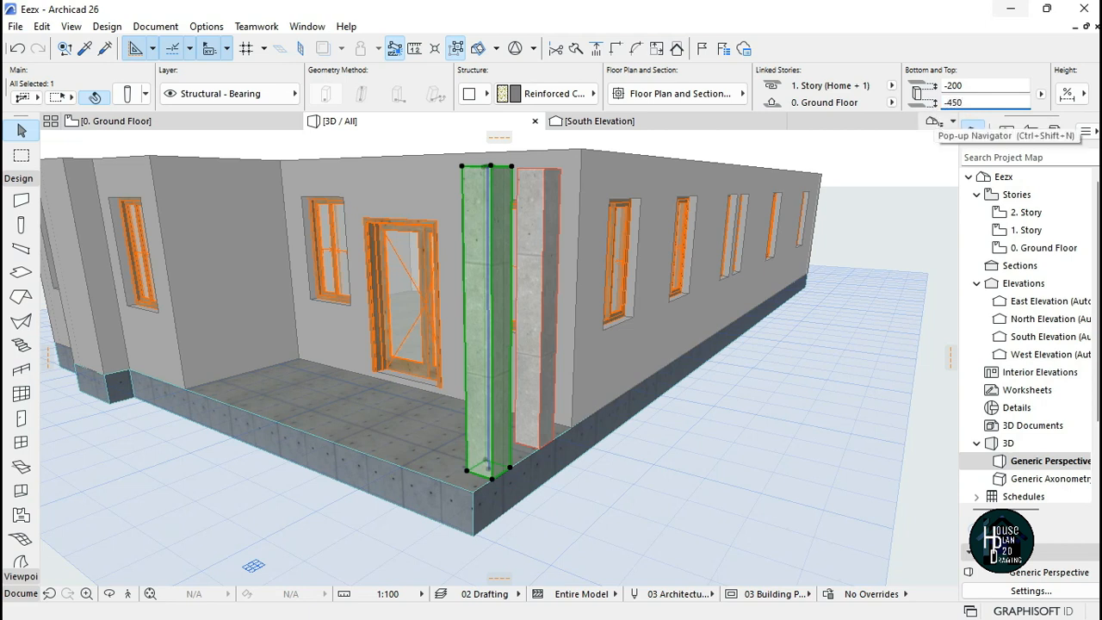
key("Return")
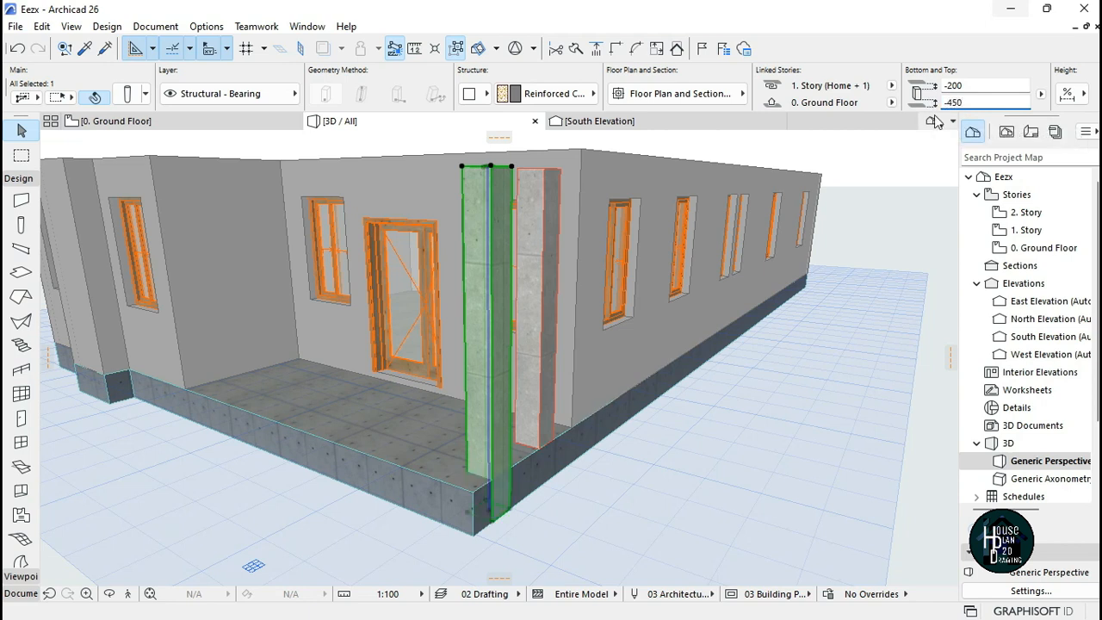
left_click(663, 436)
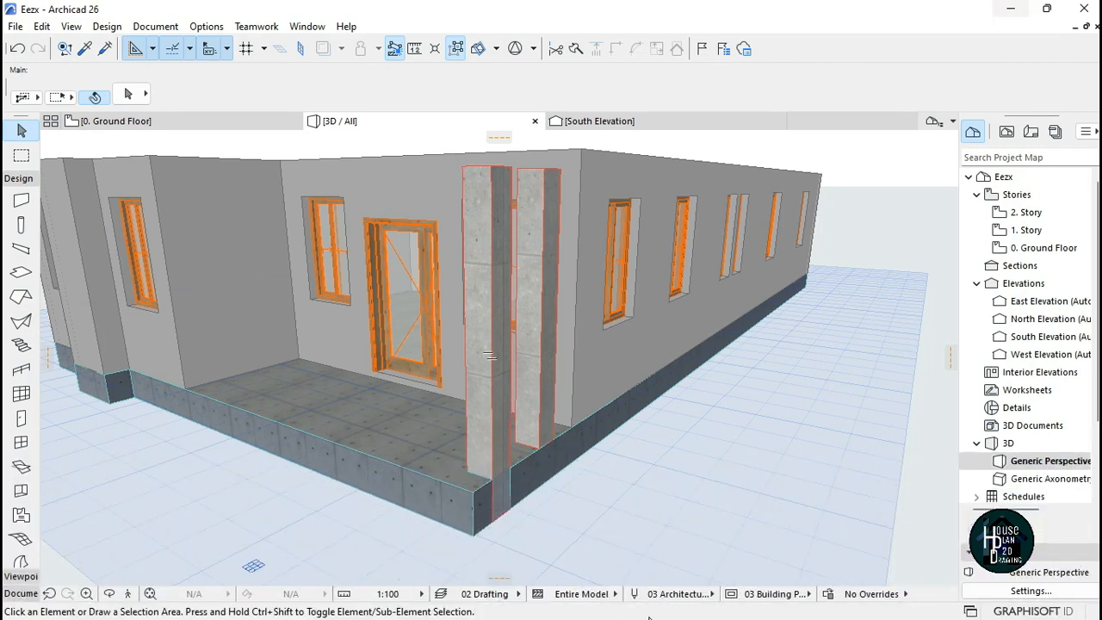
- Switch to the Alberto reference project to examine the porch column's brick base, and return to the Eezx model
key("super+Tab")
left_click(761, 279)
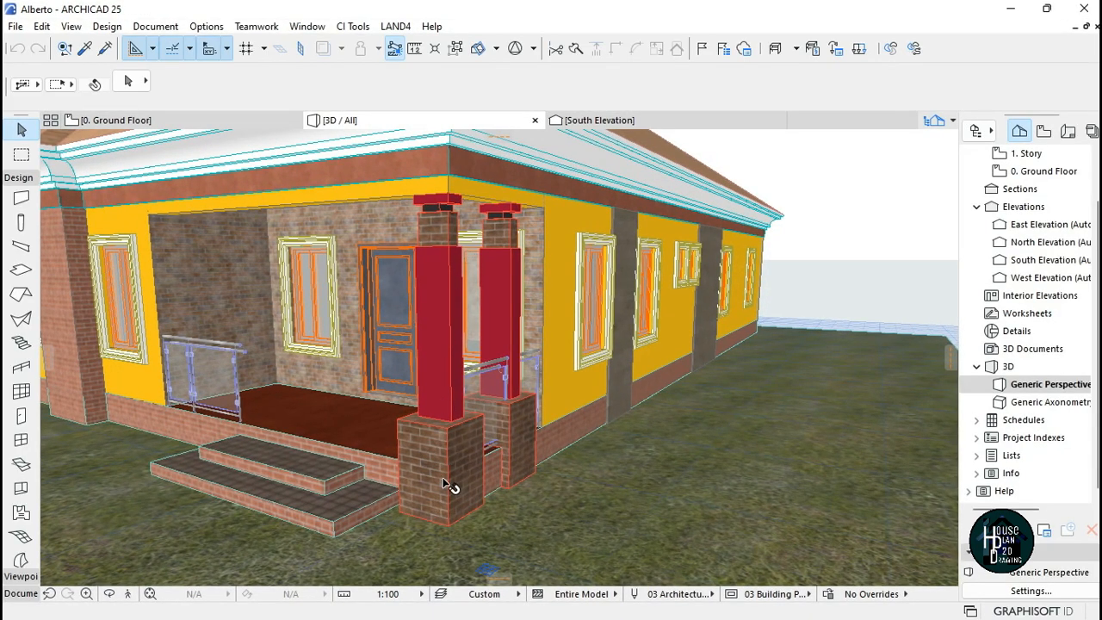
left_click(1009, 8)
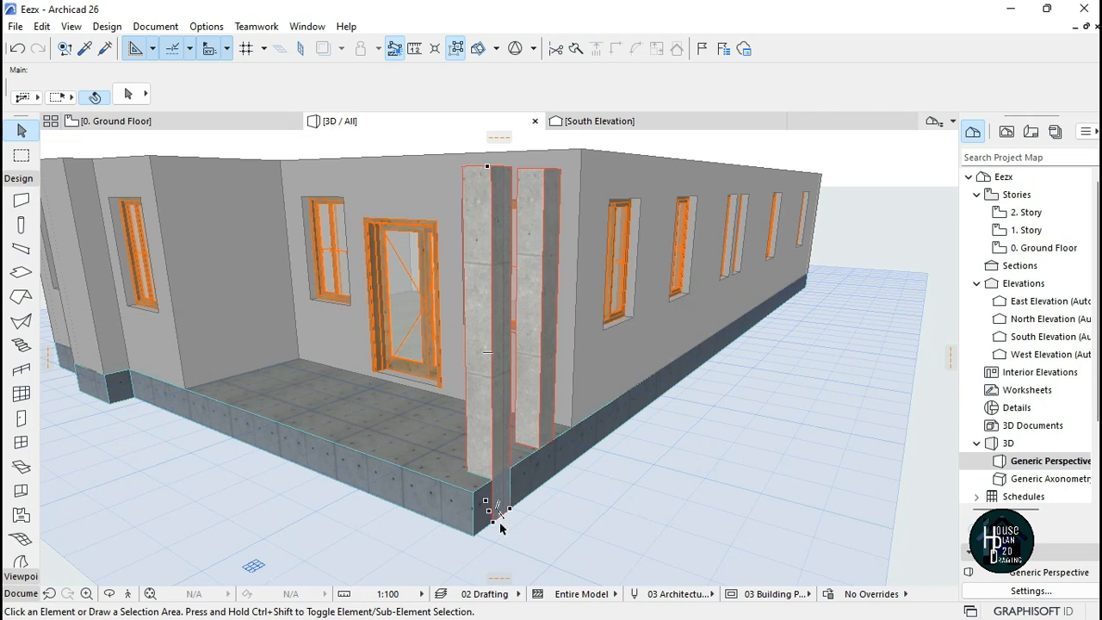
- In the corner column's selection settings, make it multi-segmented and add two segments
left_click(494, 389)
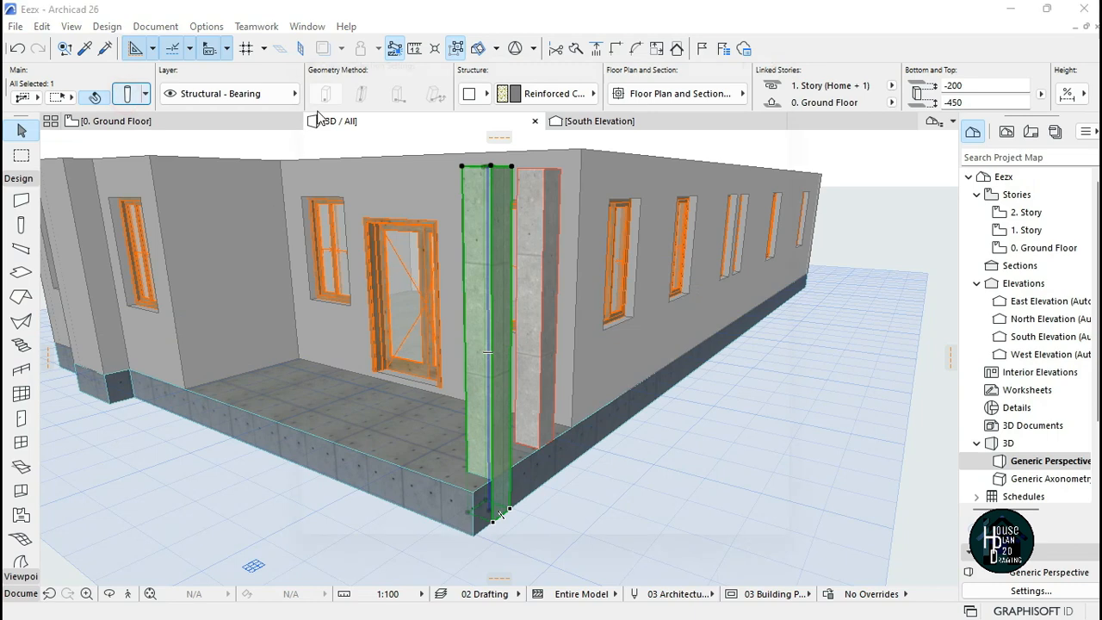
key("ctrl+t")
left_click(349, 108)
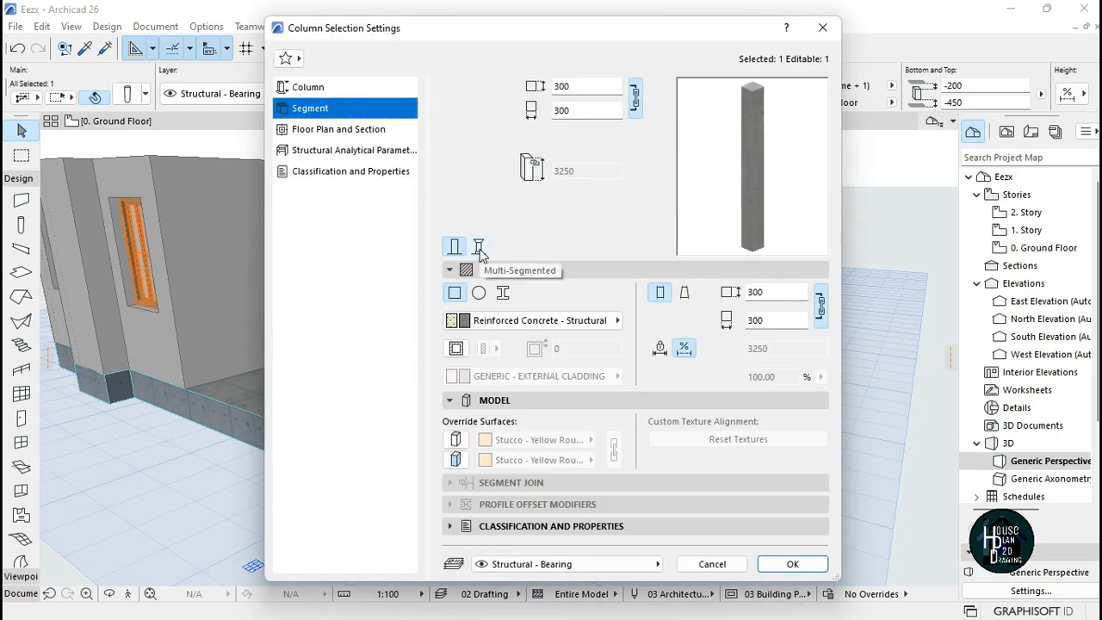
left_click(479, 248)
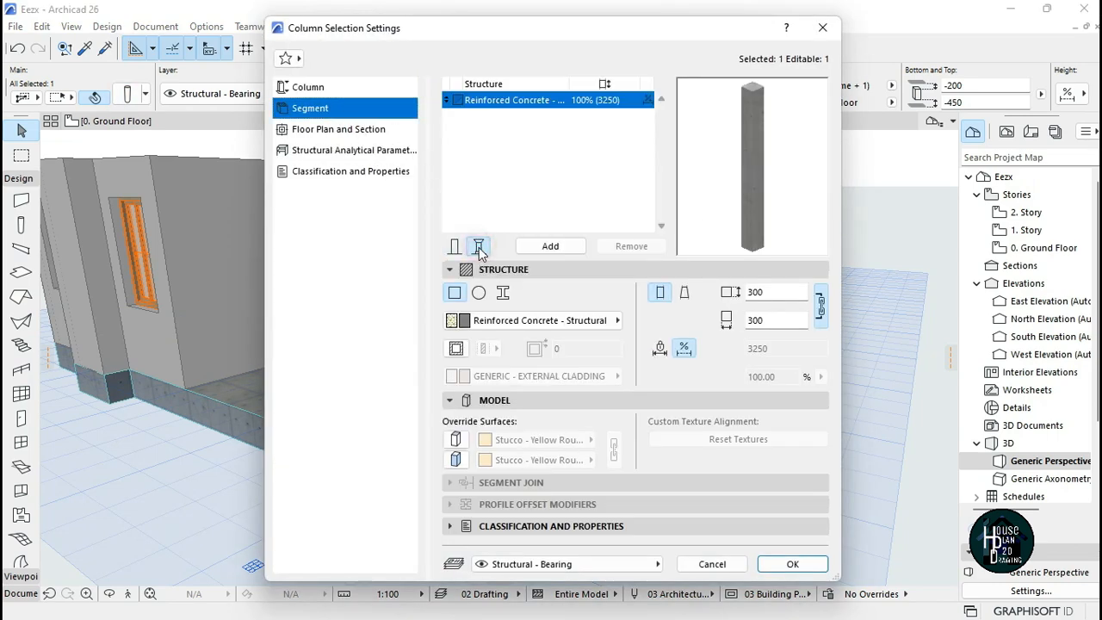
left_click(550, 246)
left_click(550, 247)
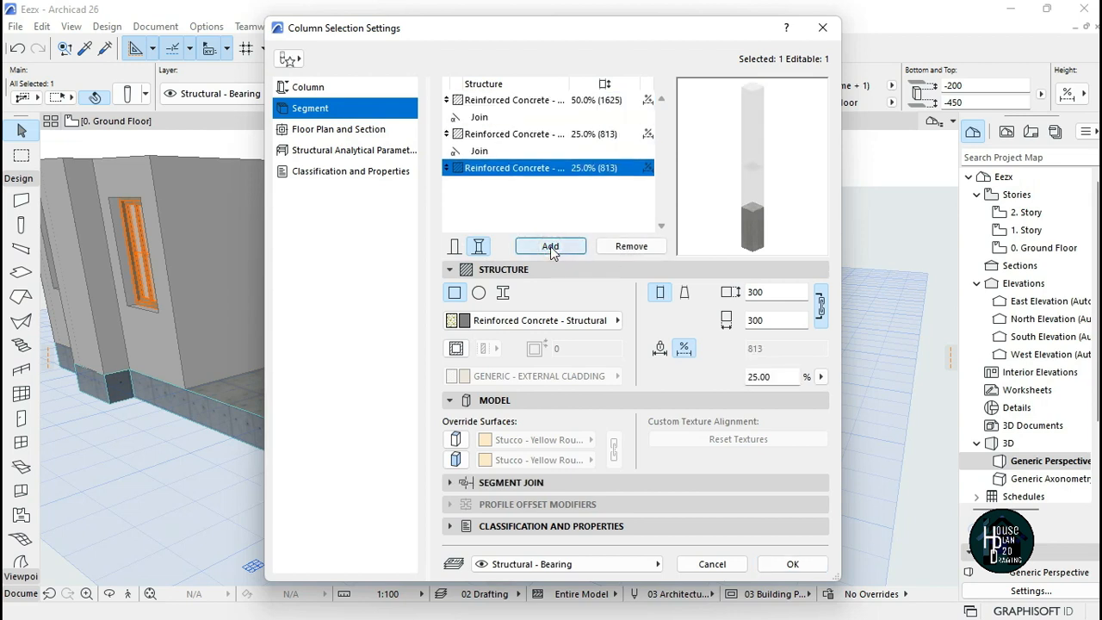
- Add three more segments to the corner column and accept the column settings
left_click(550, 246)
left_click(550, 246)
left_click(550, 246)
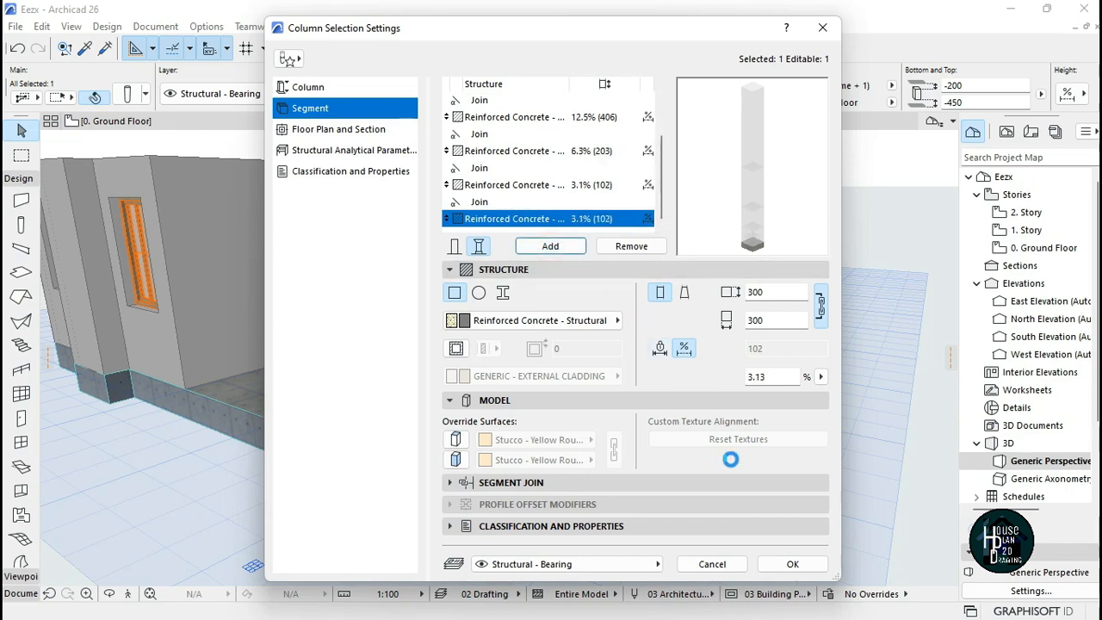
left_click(793, 565)
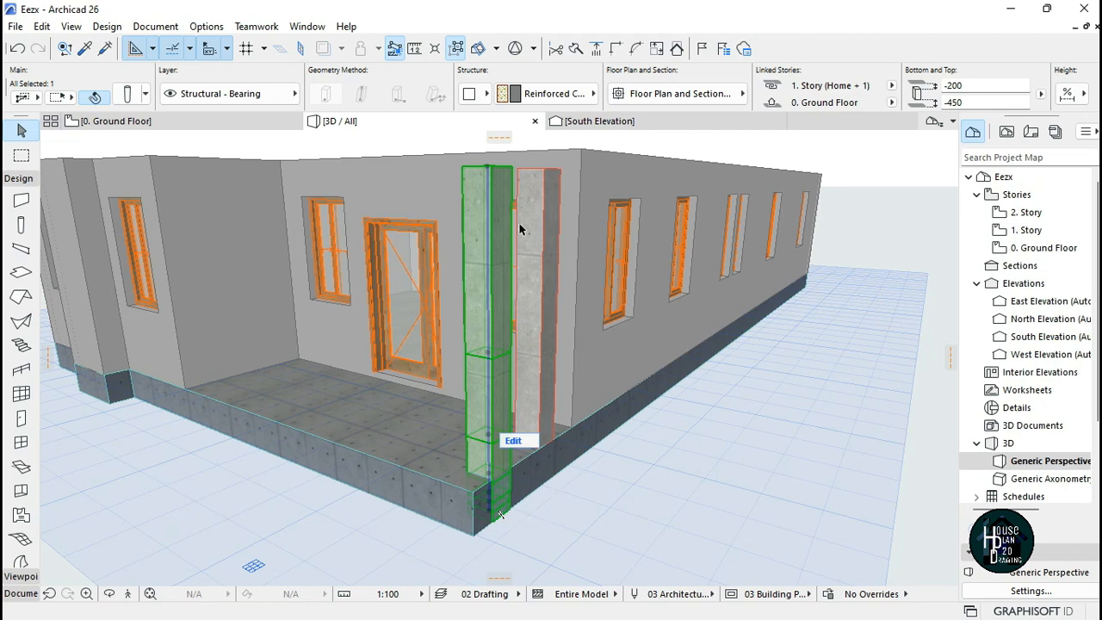
- Enter segment editing for the corner column and move the top segment's lower join up, making that segment about 121 mm tall
left_click(637, 440)
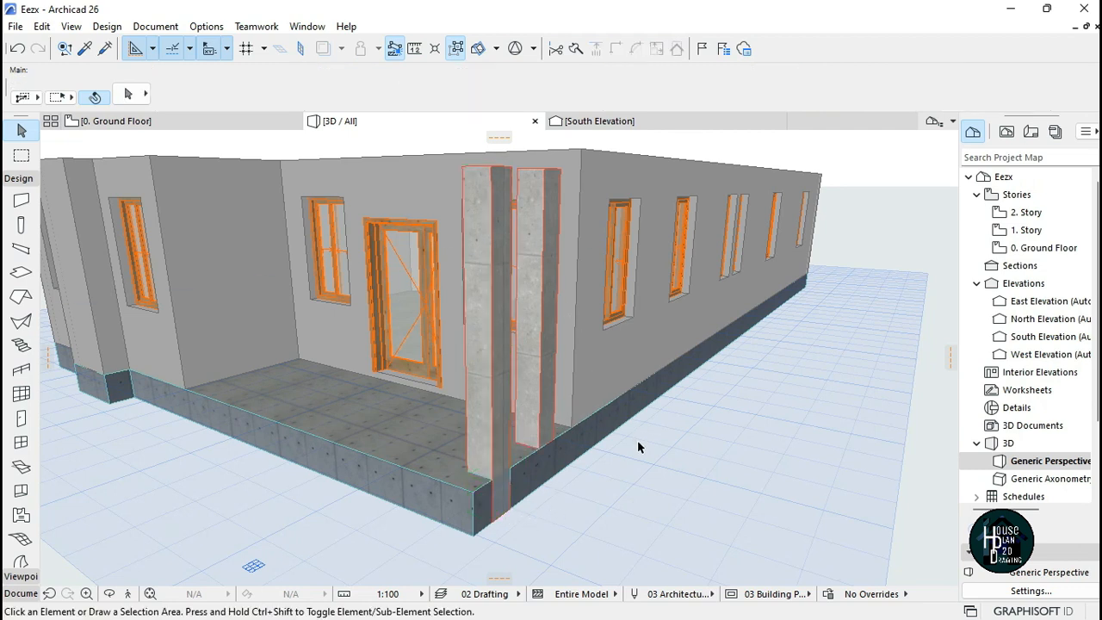
left_click(496, 203)
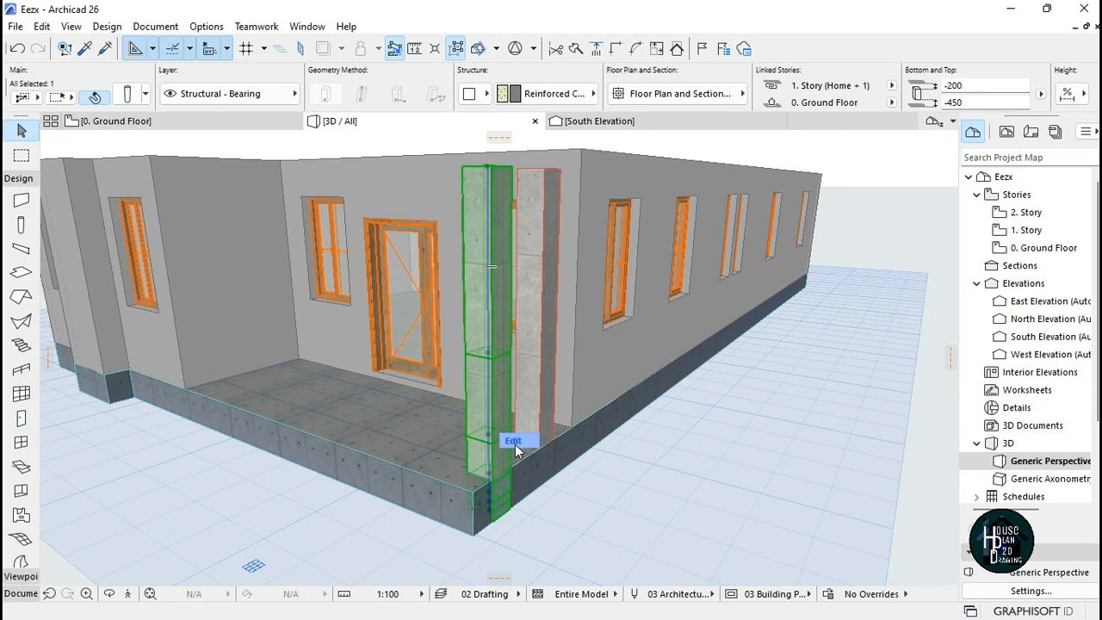
left_click(603, 481)
left_click(487, 202)
left_click(513, 441)
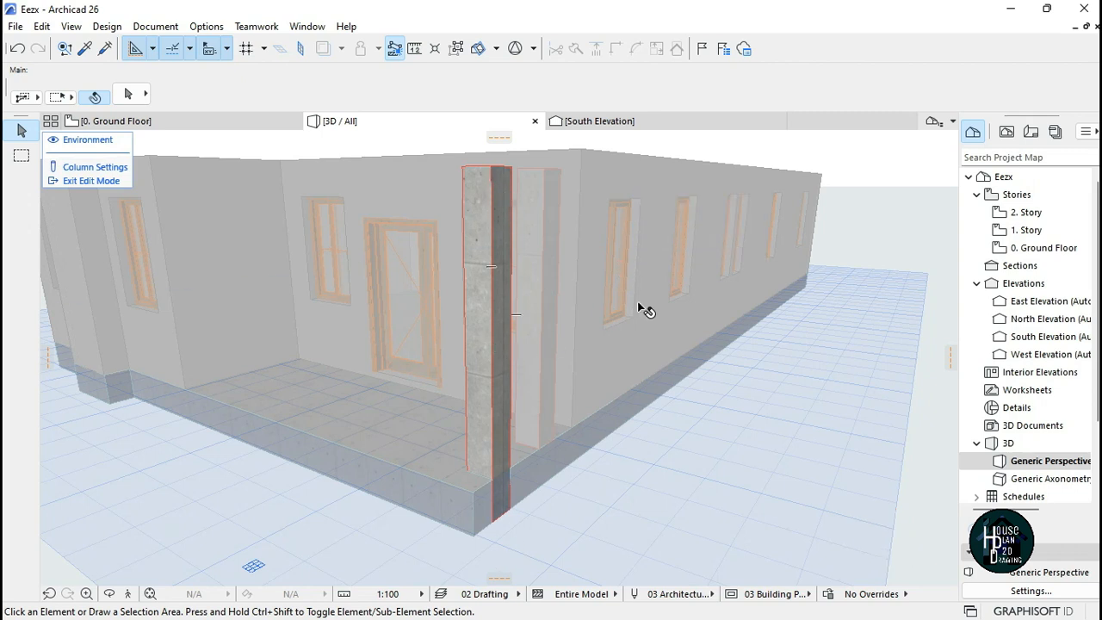
left_click(488, 225)
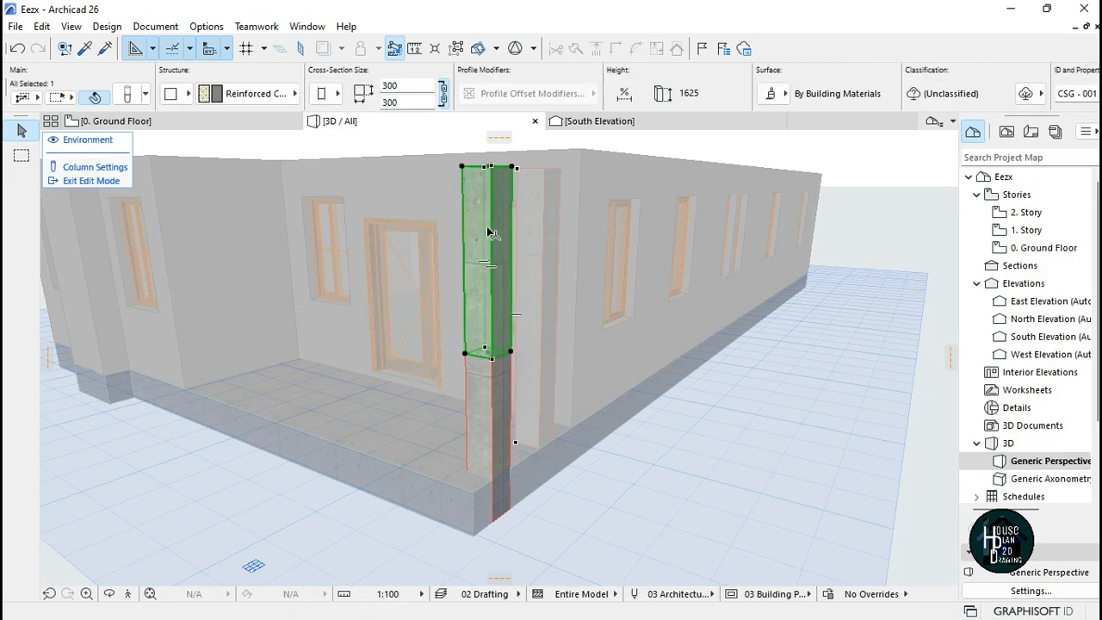
left_click(509, 355)
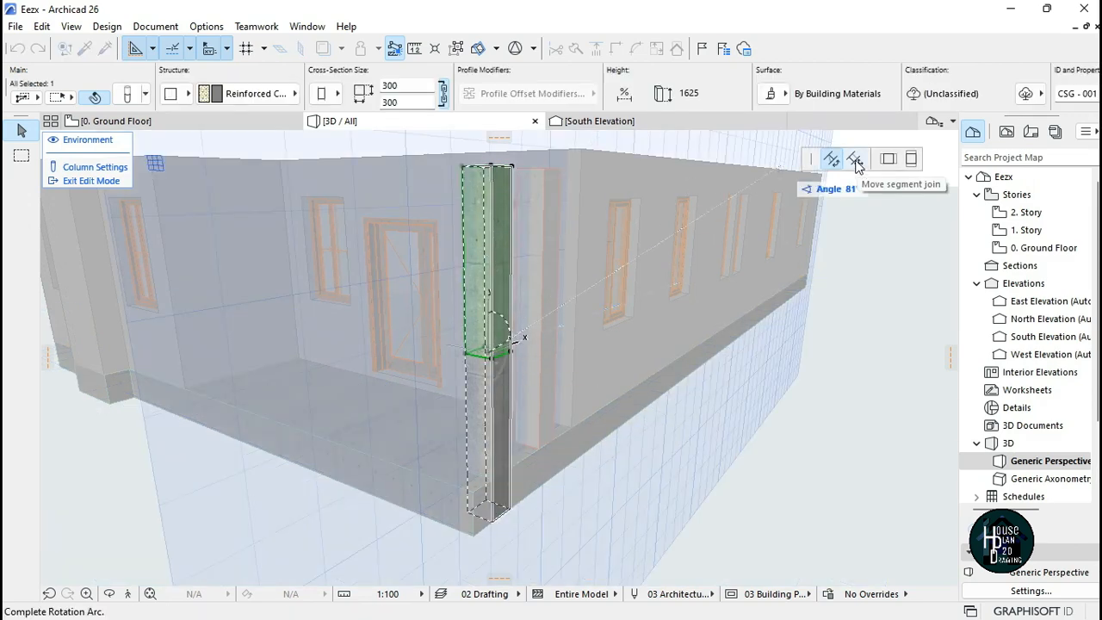
left_click(855, 160)
left_click(501, 175)
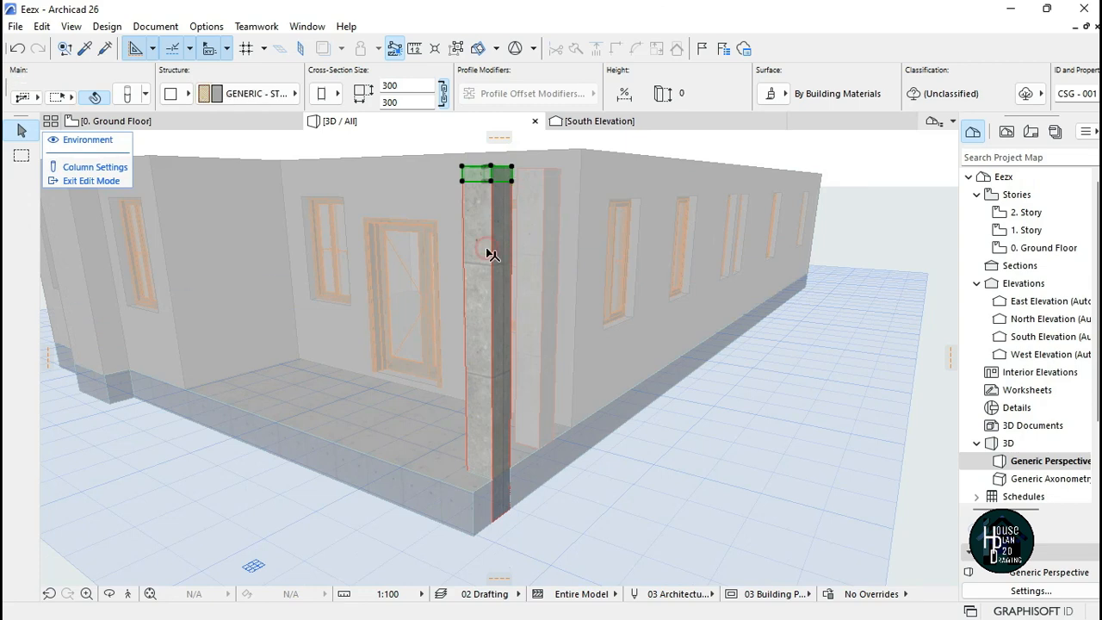
- Move the second segment's lower join up to leave a short neck beneath the top segment
left_click(488, 253)
left_click(491, 318)
left_click(510, 433)
left_click(514, 196)
left_click(511, 199)
key("Escape")
key("Escape")
- Move the third segment's lower join up so that the segment is about 278 mm tall
left_click(490, 345)
left_click(512, 473)
left_click(510, 321)
key("Escape")
left_click(504, 303)
left_click(512, 327)
left_click(512, 227)
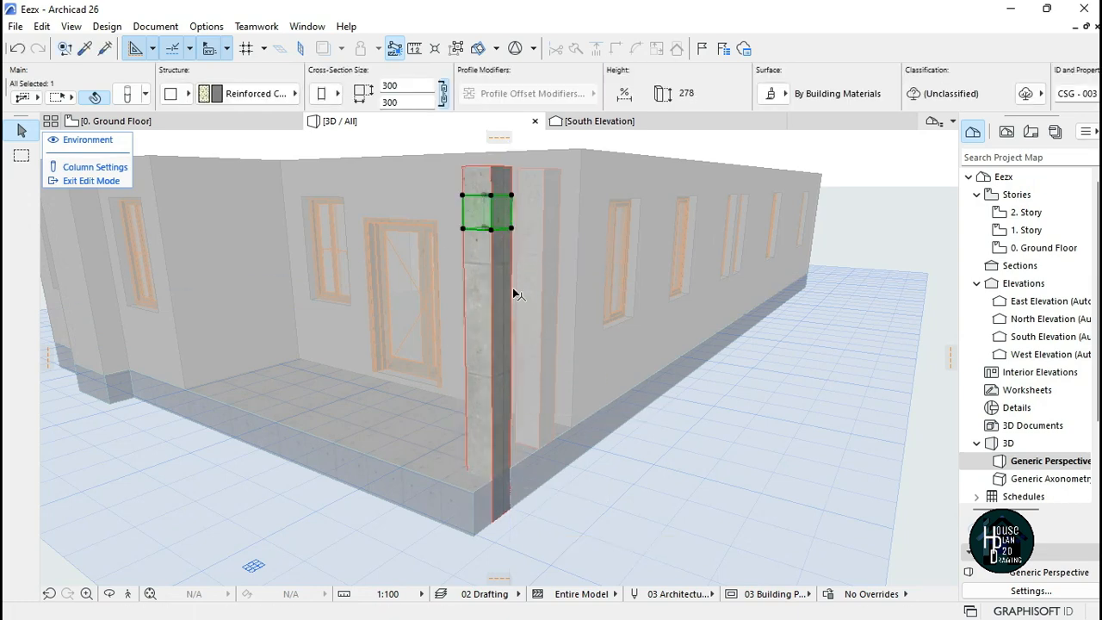
key("Escape")
- Resize the top segment's cross-section with unlinked dimensions, entering 200 mm for the second dimension
left_click(487, 175)
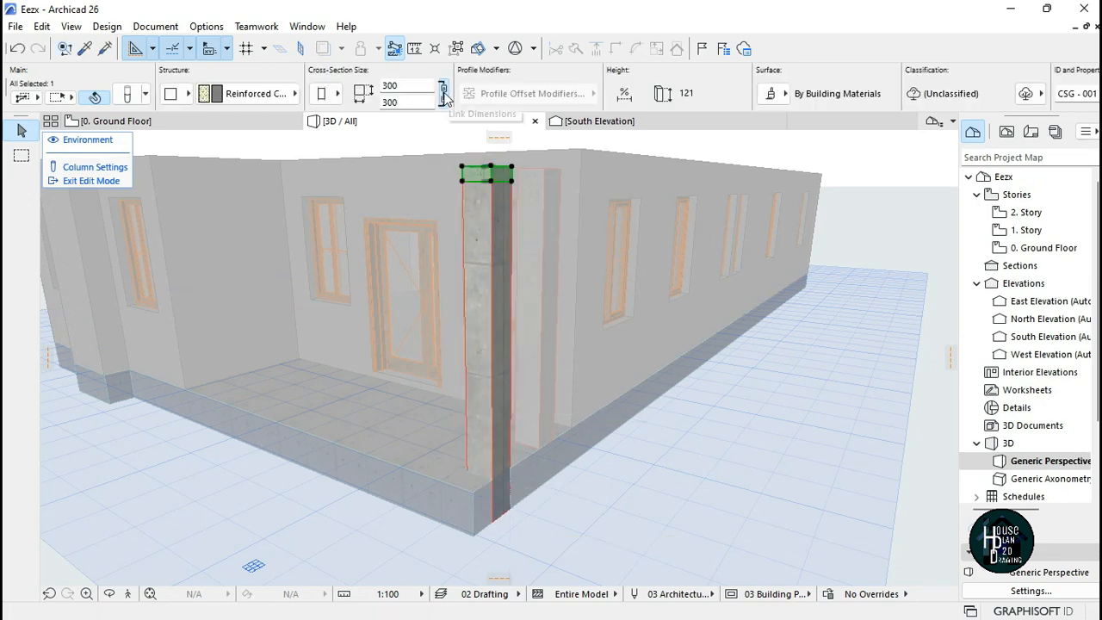
left_click(406, 85)
type("4")
key("Return")
left_click(395, 85)
left_click(403, 86)
left_click(402, 105)
type("200")
key("Return")
- Set the cross-section size of the short second segment to 200 mm
left_click(482, 201)
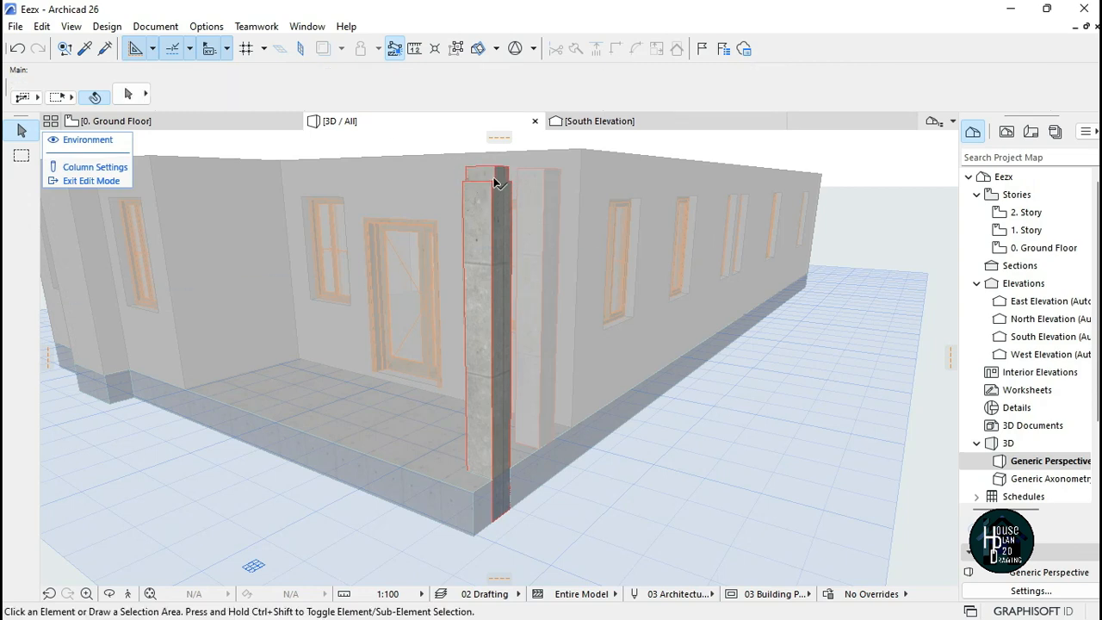
left_click(489, 189)
left_click(402, 84)
left_click(447, 98)
type("200")
key("Return")
left_click(512, 244)
- Enlarge the third segment's square cross-section so that it projects beyond the shaft beneath it
left_click(488, 222)
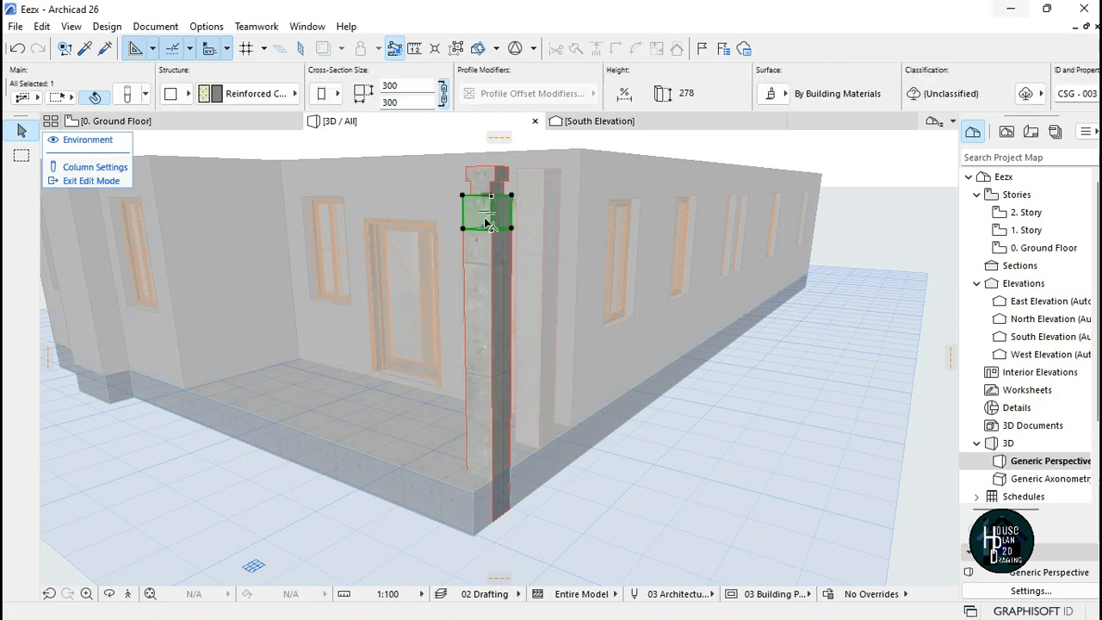
left_click(396, 85)
type("150")
key("Return")
key("Escape")
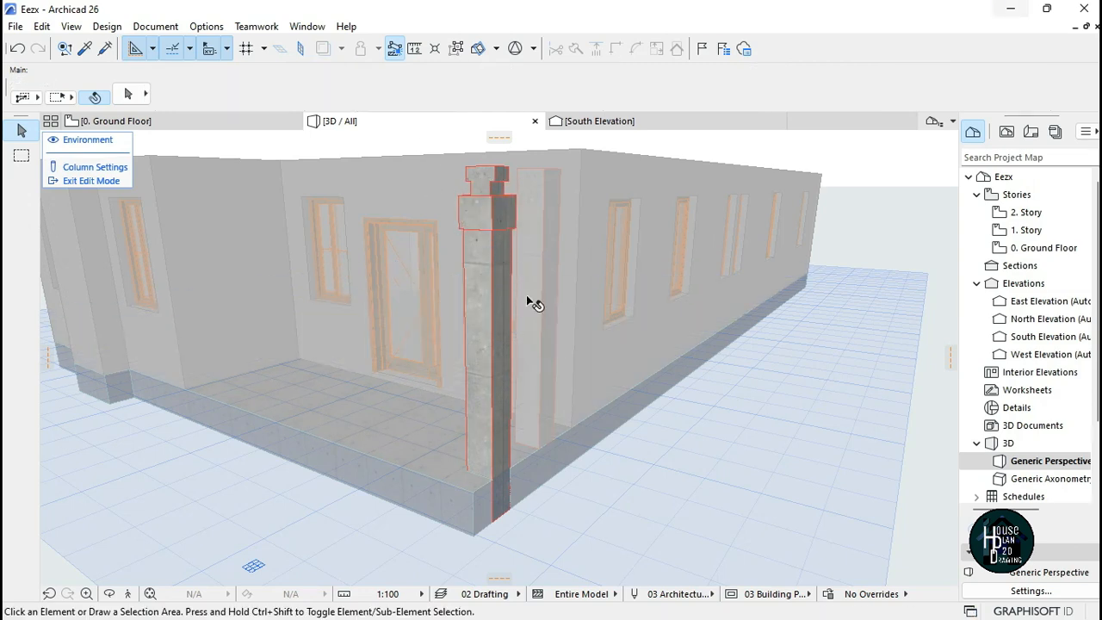
- Move the fourth segment's lower join to make it about 1695 mm tall and set its cross-section to 200 by 400 mm
left_click(502, 402)
left_click(510, 433)
left_click(511, 411)
left_click(408, 85)
type("200")
key("Tab")
type("4")
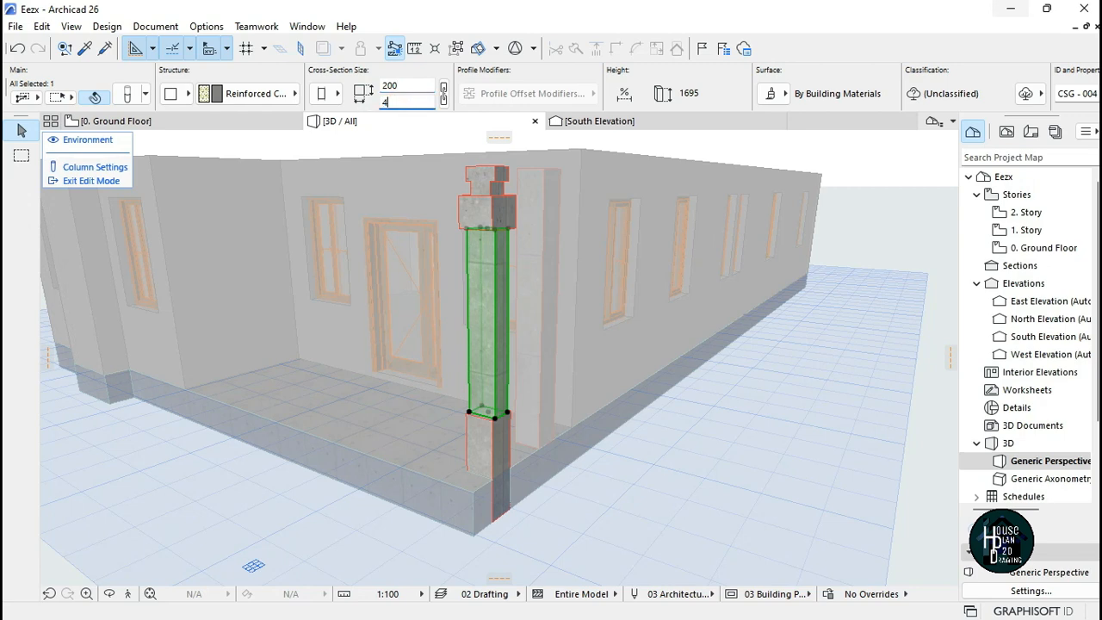
type("00")
key("Return")
- Set the third segment's cross-section to 150 by 350 mm with unlinked dimensions
left_click(513, 200)
left_click(492, 210)
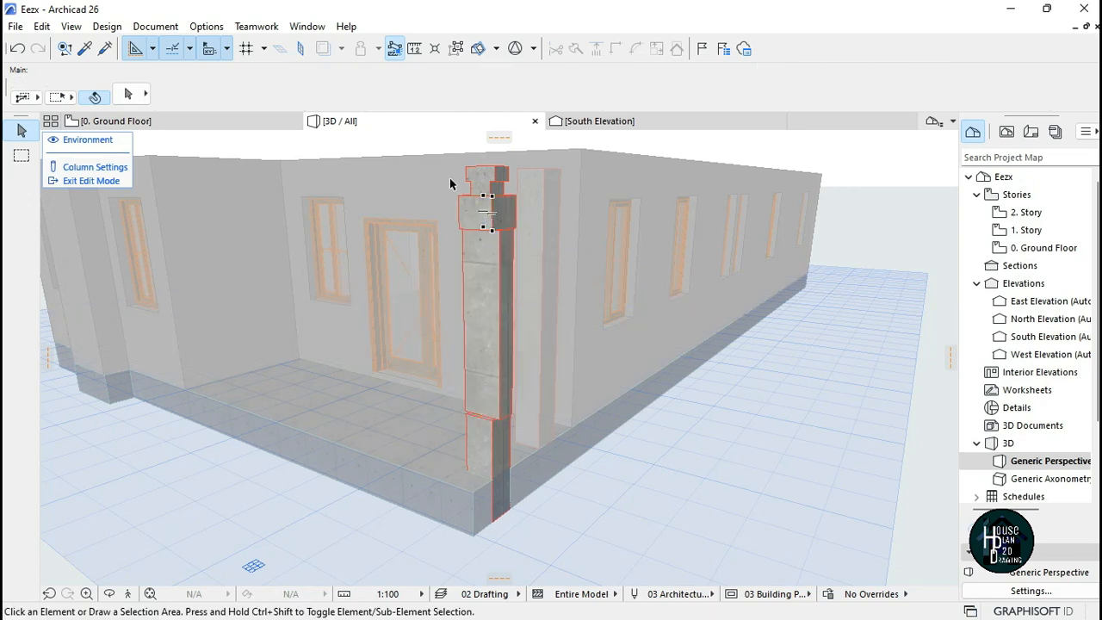
left_click(491, 213)
left_click_drag(403, 86, 370, 106)
type("150")
key("Return")
left_click(444, 92)
type("350")
key("Return")
left_click(494, 198)
left_click(491, 446)
left_click(504, 510)
left_click(502, 513)
key("Escape")
- Remove the lowest segment from the corner column in its selection settings and accept the change
left_click(490, 351)
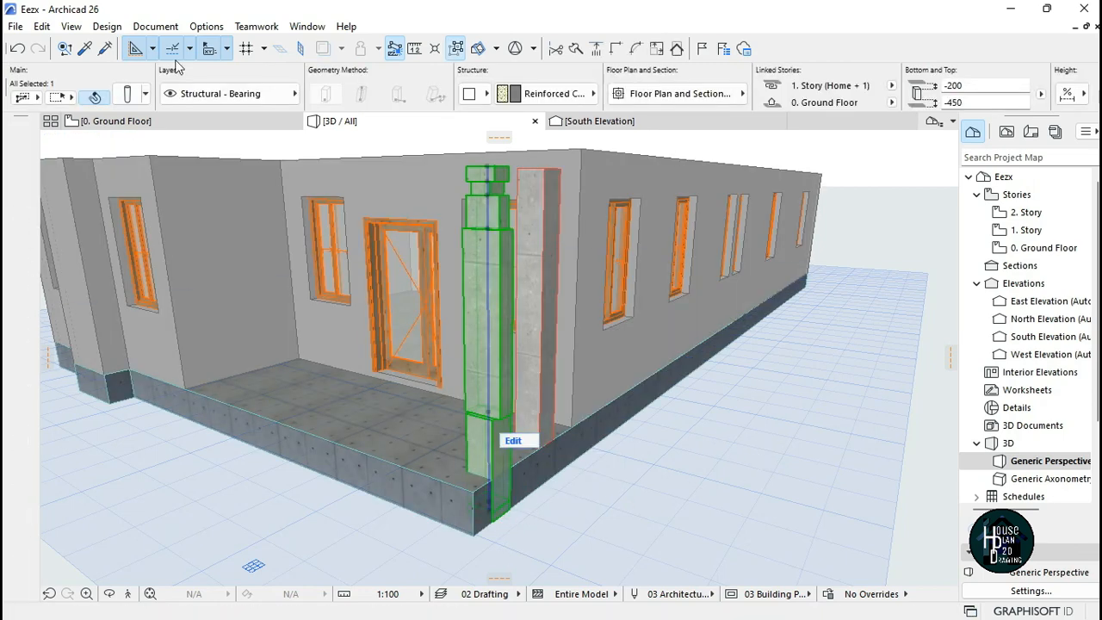
left_click(129, 94)
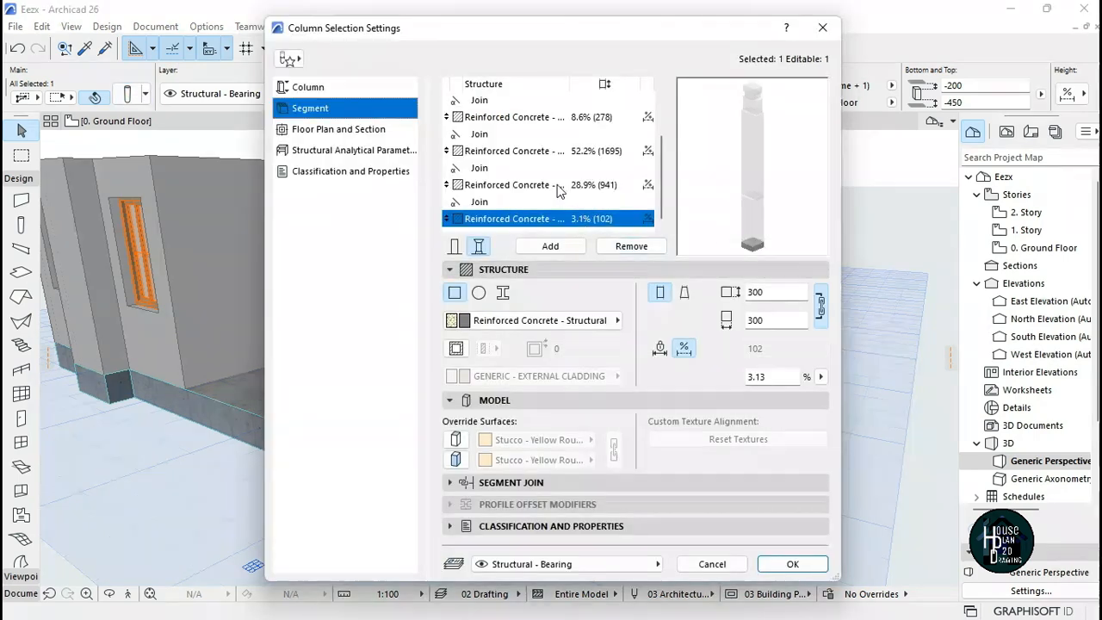
key("Up")
key("Up")
key("Up")
left_click(544, 221)
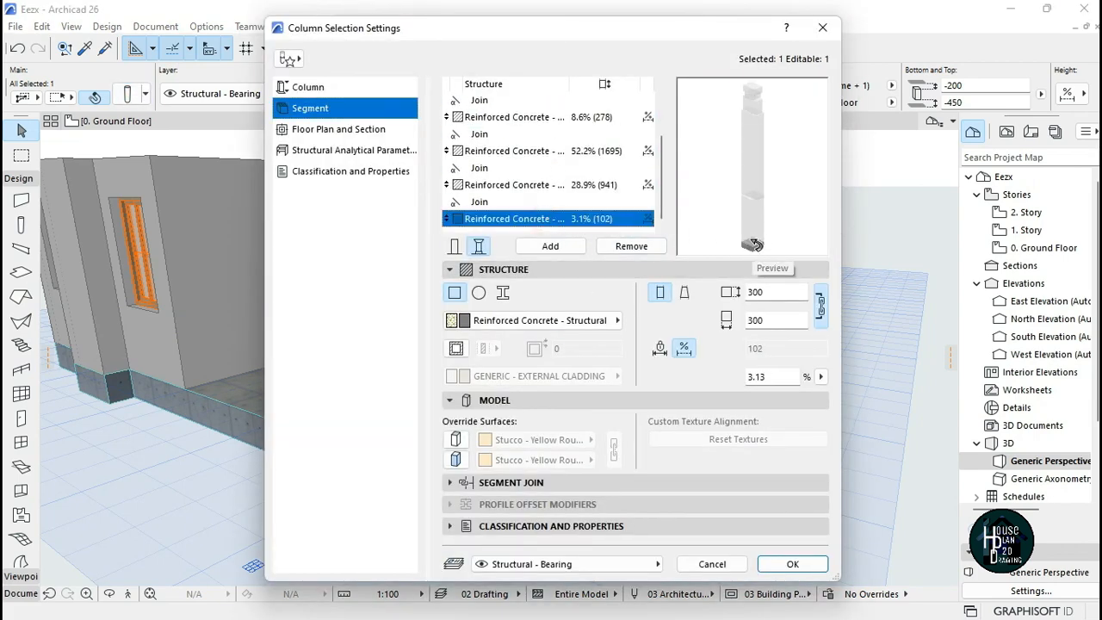
left_click(626, 246)
left_click(766, 564)
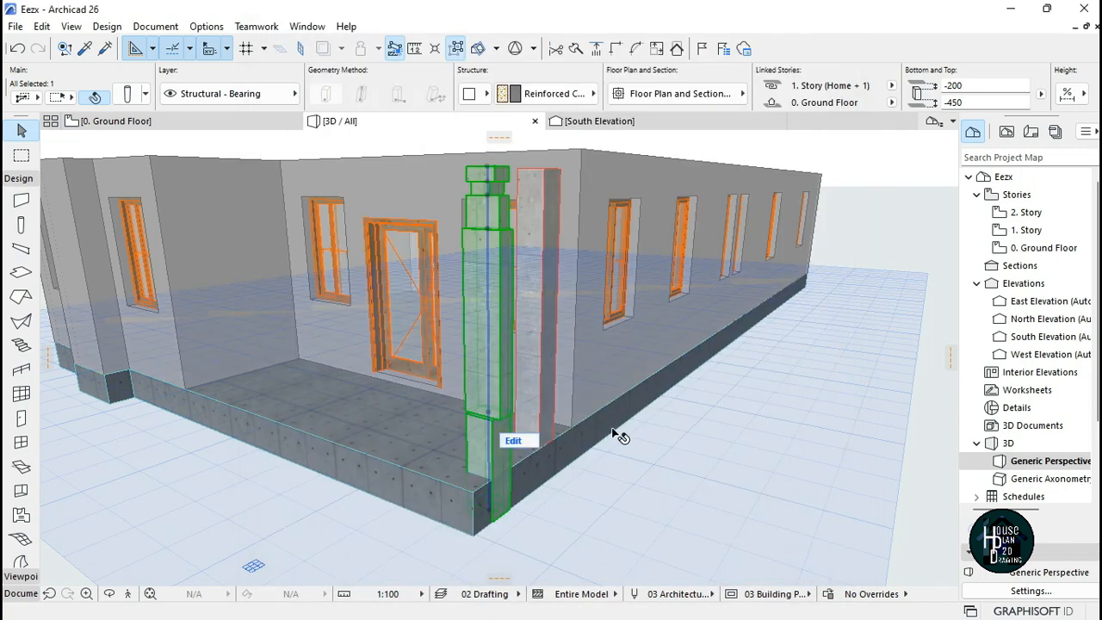
- Set the cross-section size of the corner column's base segment to 600 mm and leave segment editing
left_click(495, 465)
left_click_drag(393, 91, 379, 90)
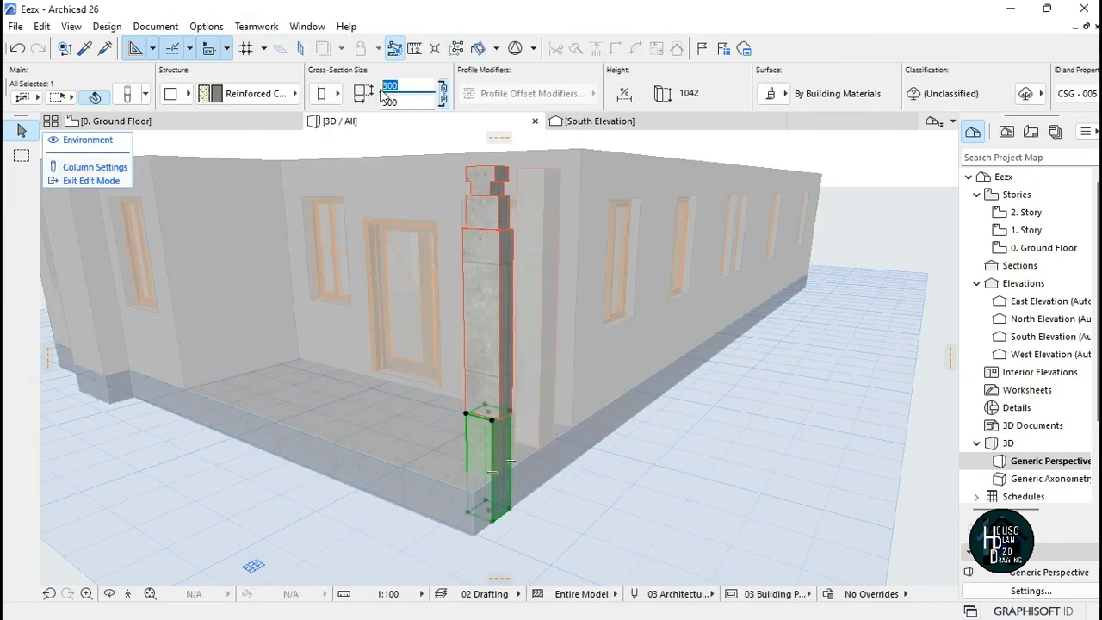
type("600")
key("Return")
left_click(635, 478)
left_click(621, 490)
left_click(242, 494)
- Pick up the corner column's settings and transfer them to the neighbouring plain porch column
left_click(130, 593)
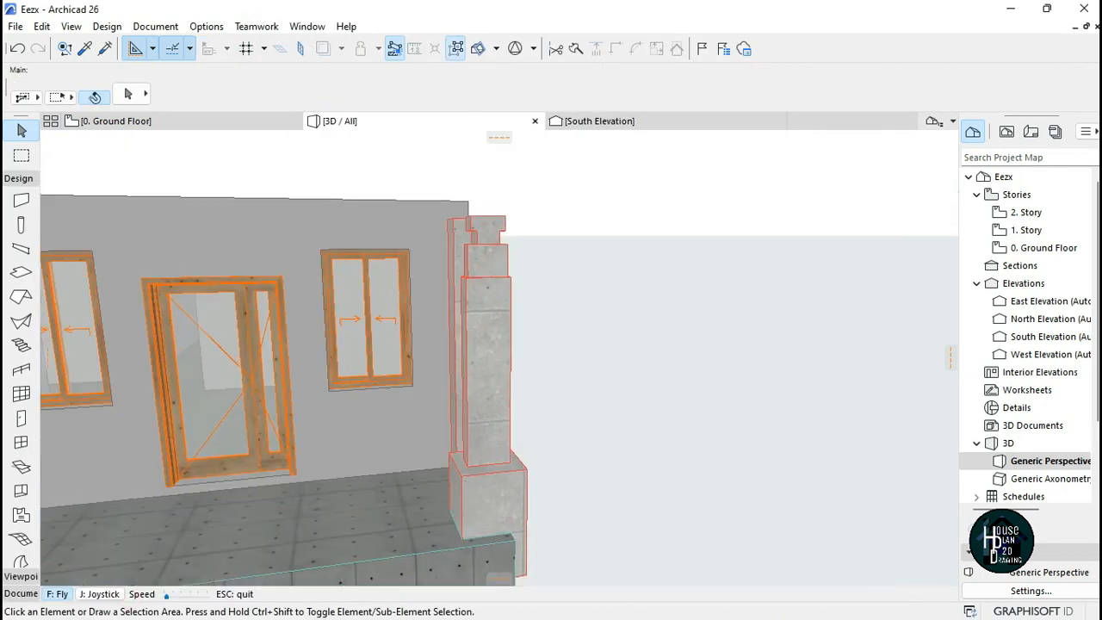
key("Down")
key("Up")
key("Escape")
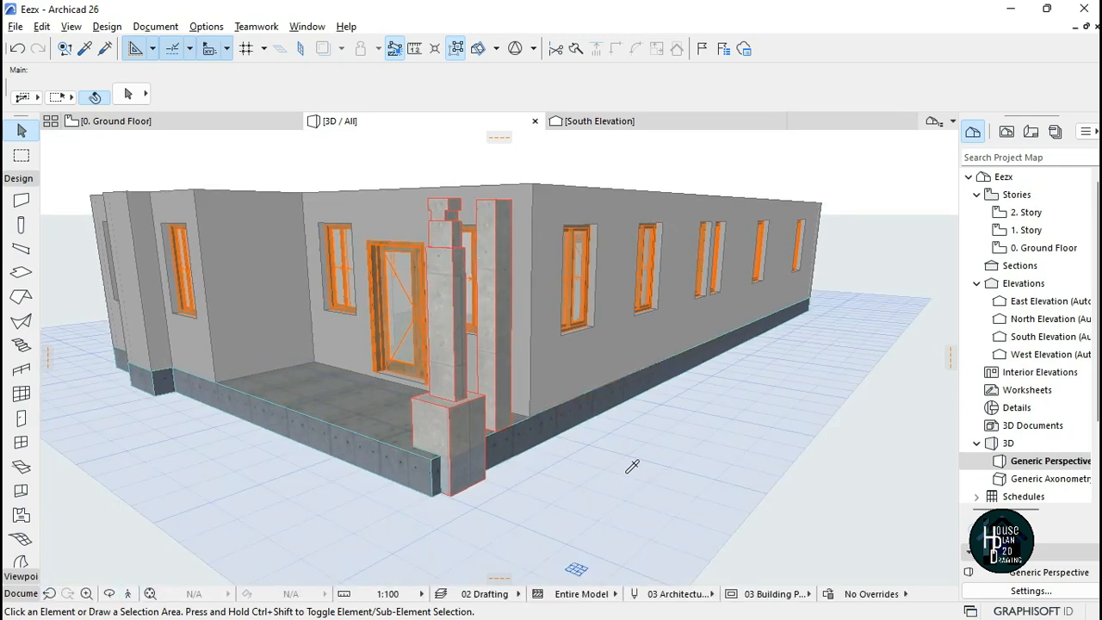
left_click(471, 352)
left_click(454, 285, "alt")
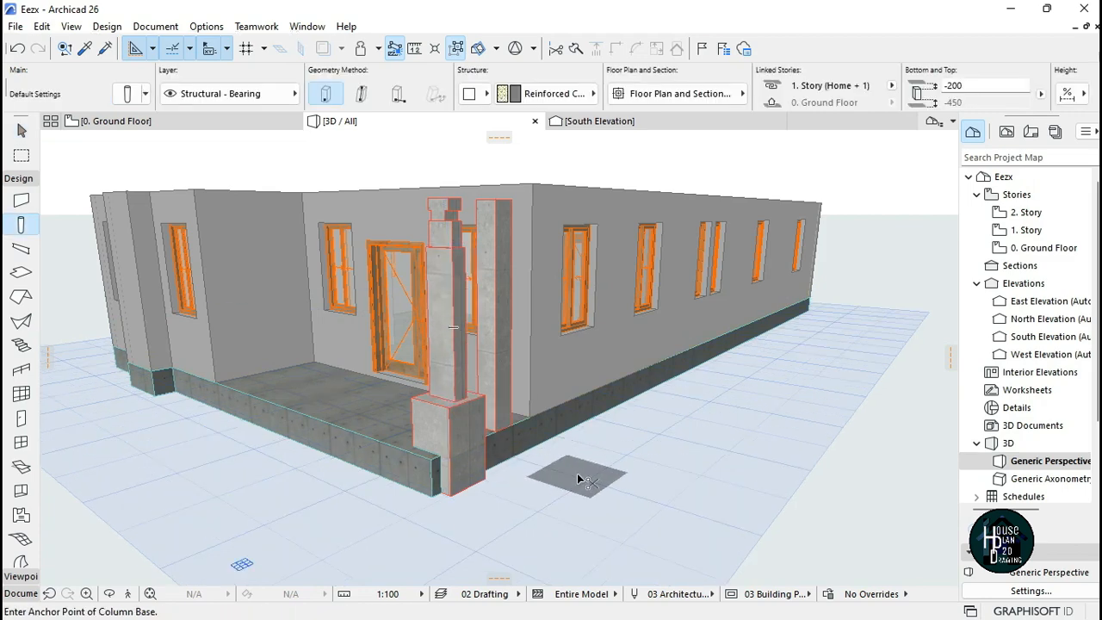
left_click(502, 222, "ctrl+alt")
key("Escape")
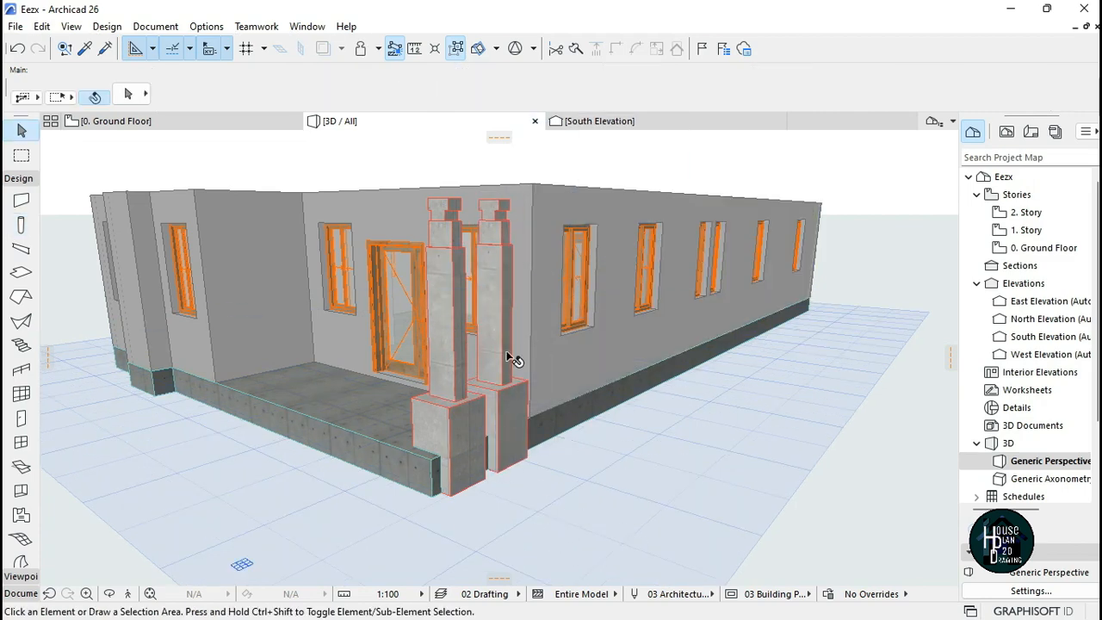
- Fly around the front of the house in 3D to examine both segmented porch columns
left_click(128, 593)
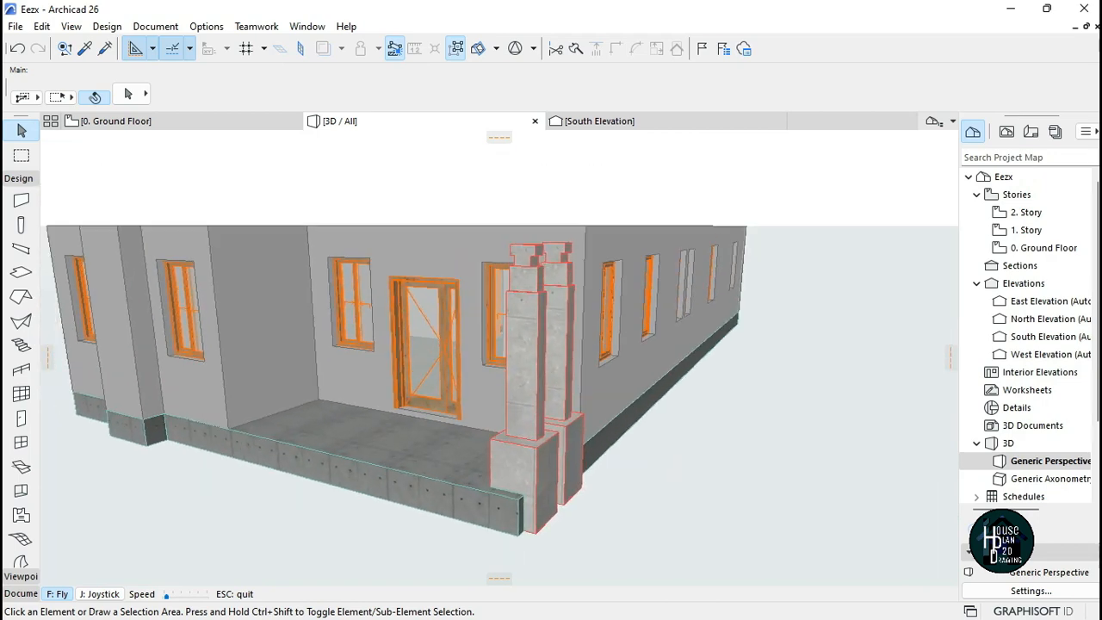
key("Escape")
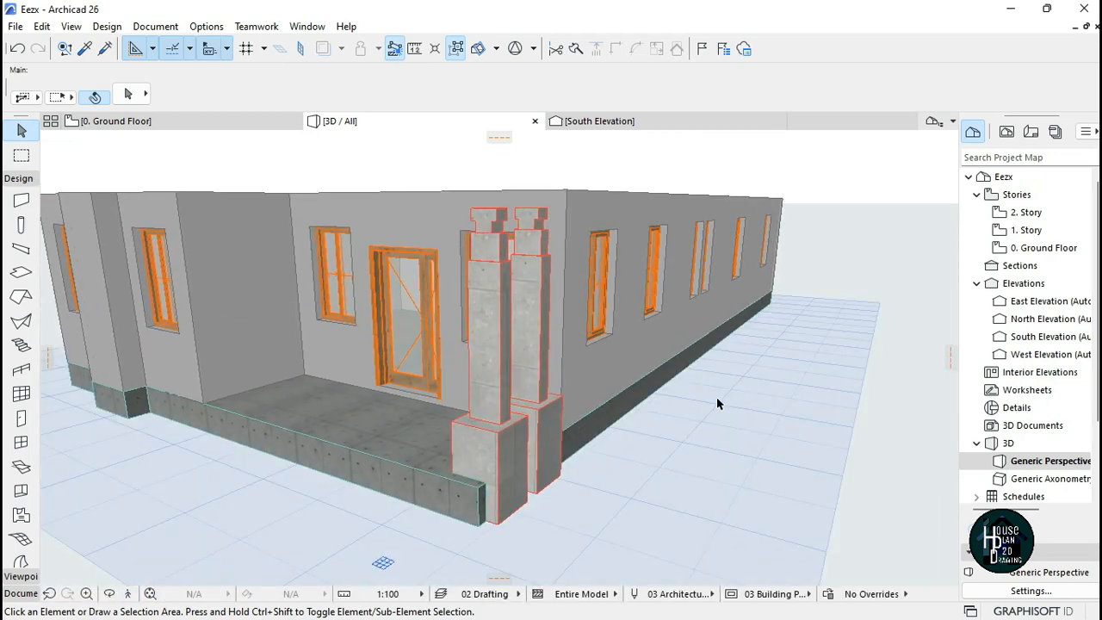
left_click(132, 590)
key("Down")
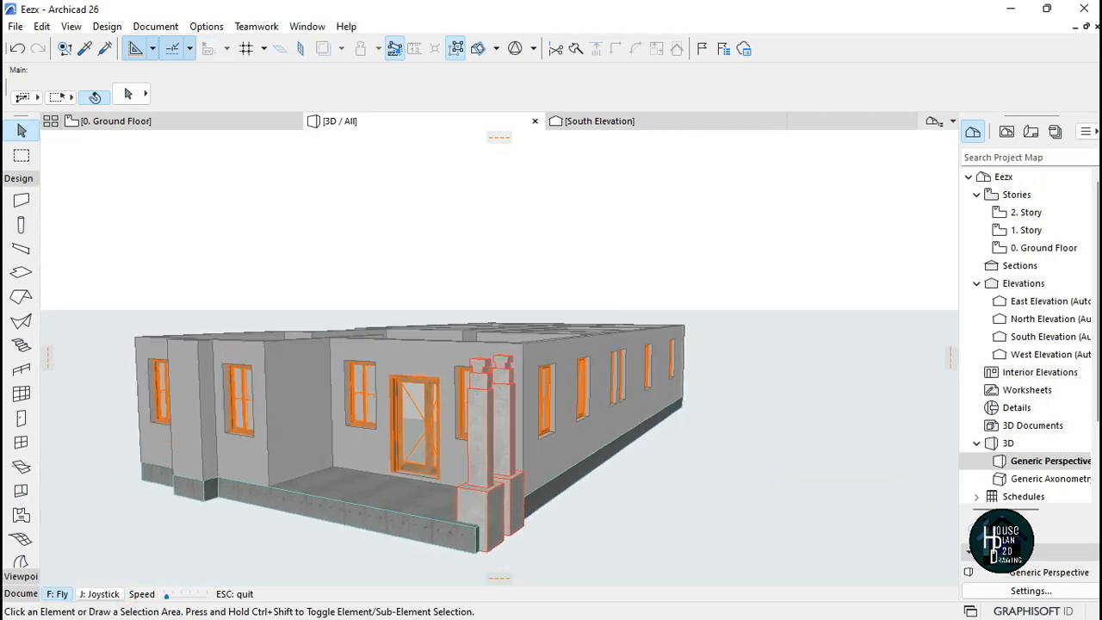
key("Up")
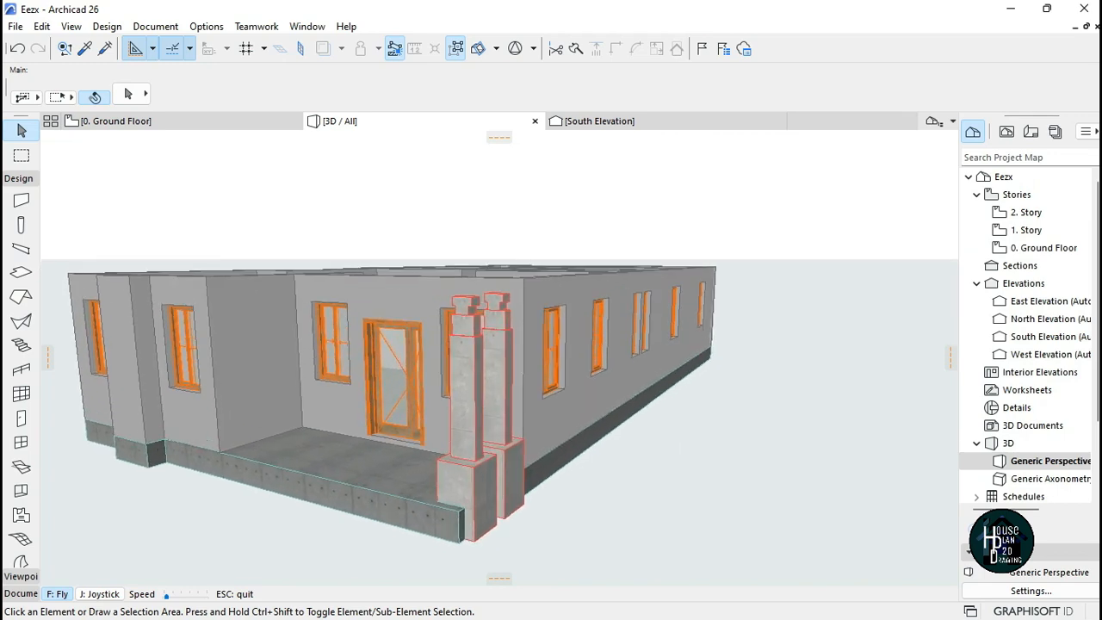
key("Right")
key("Left")
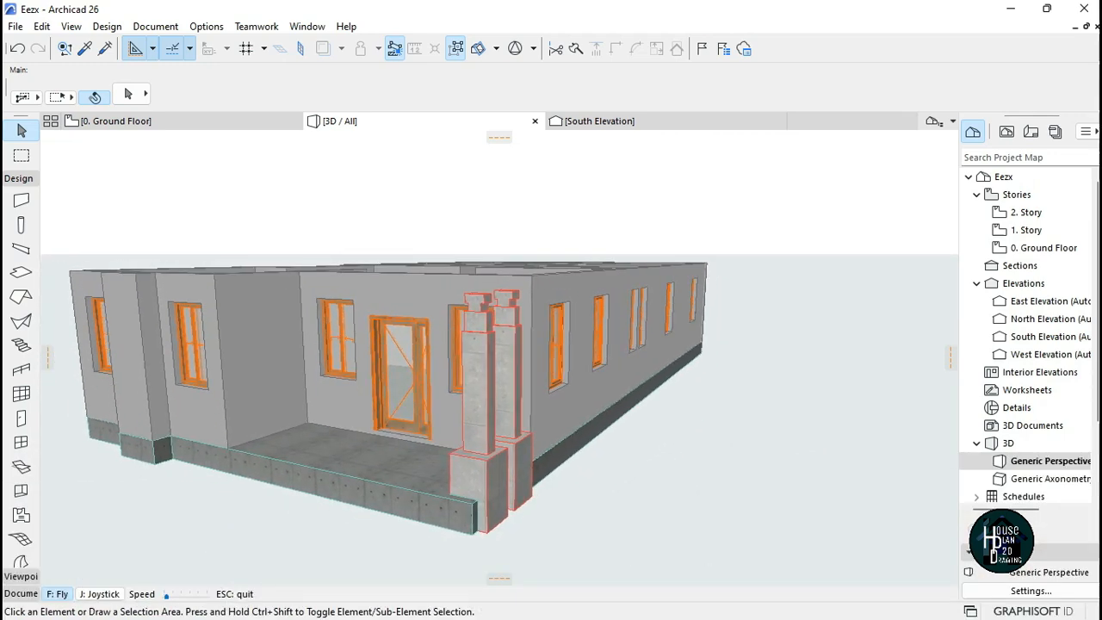
key("Escape")
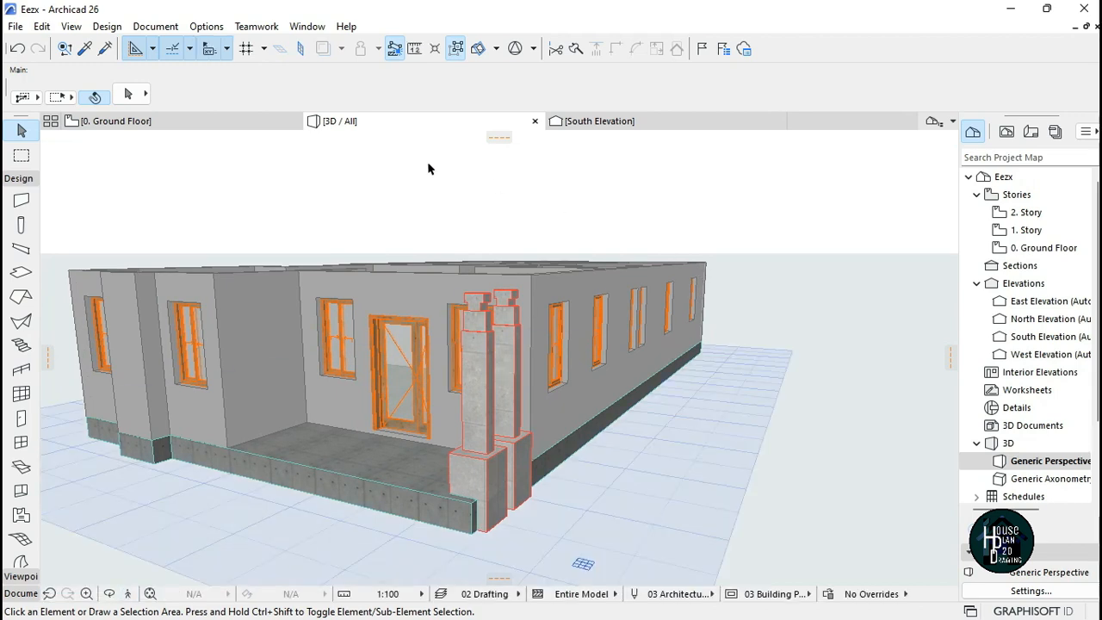
- Open the Profile Manager and start creating a new complex profile
left_click(222, 28)
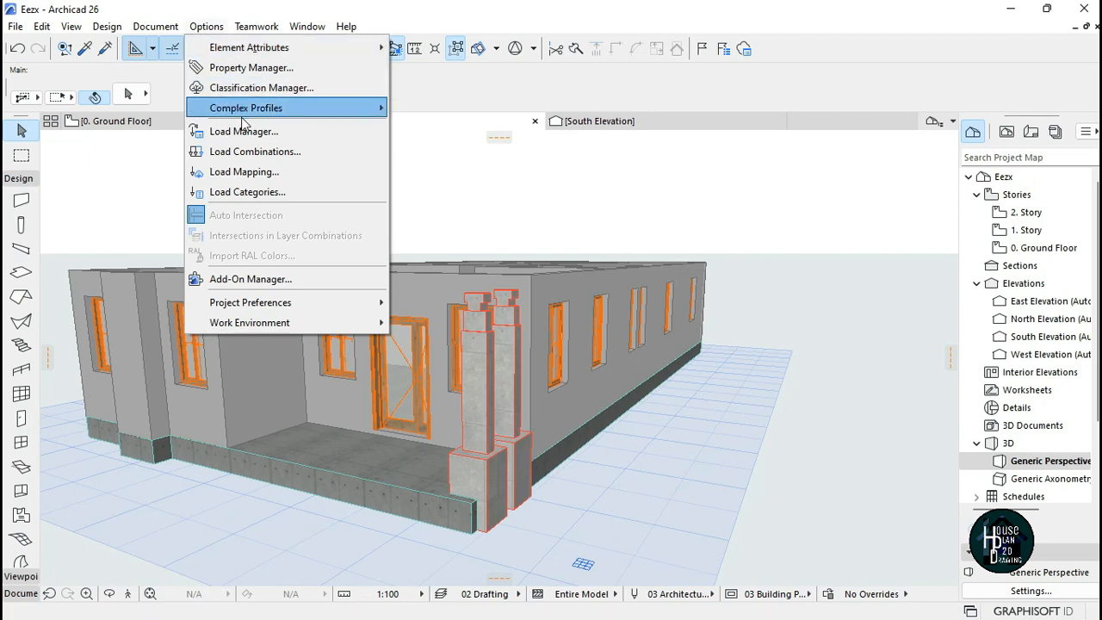
mouse_move(249, 112)
left_click(448, 106)
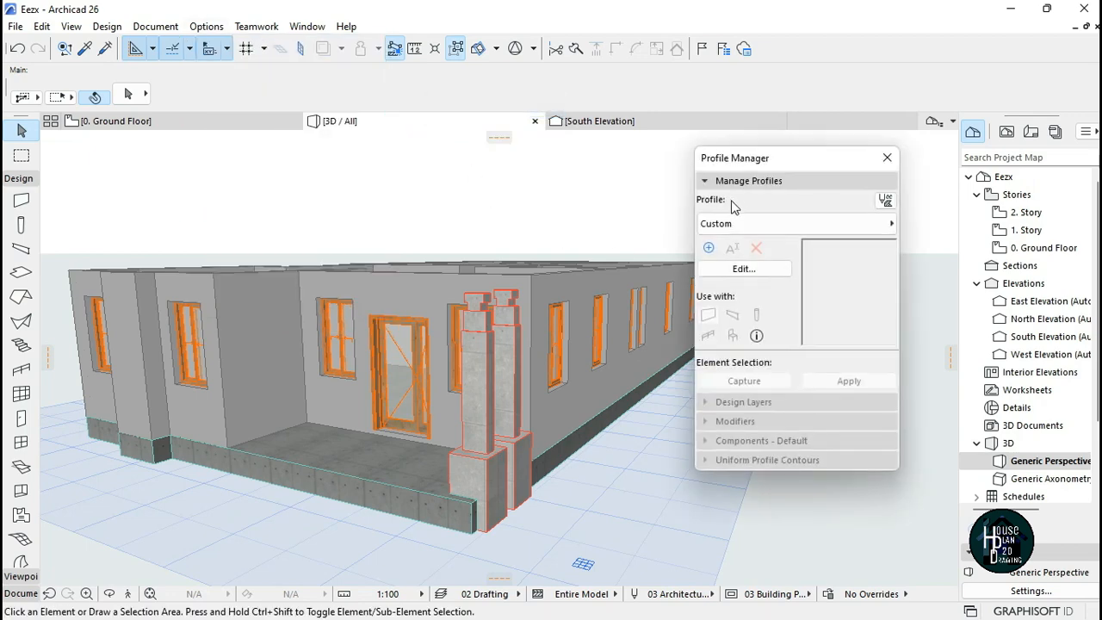
left_click(708, 248)
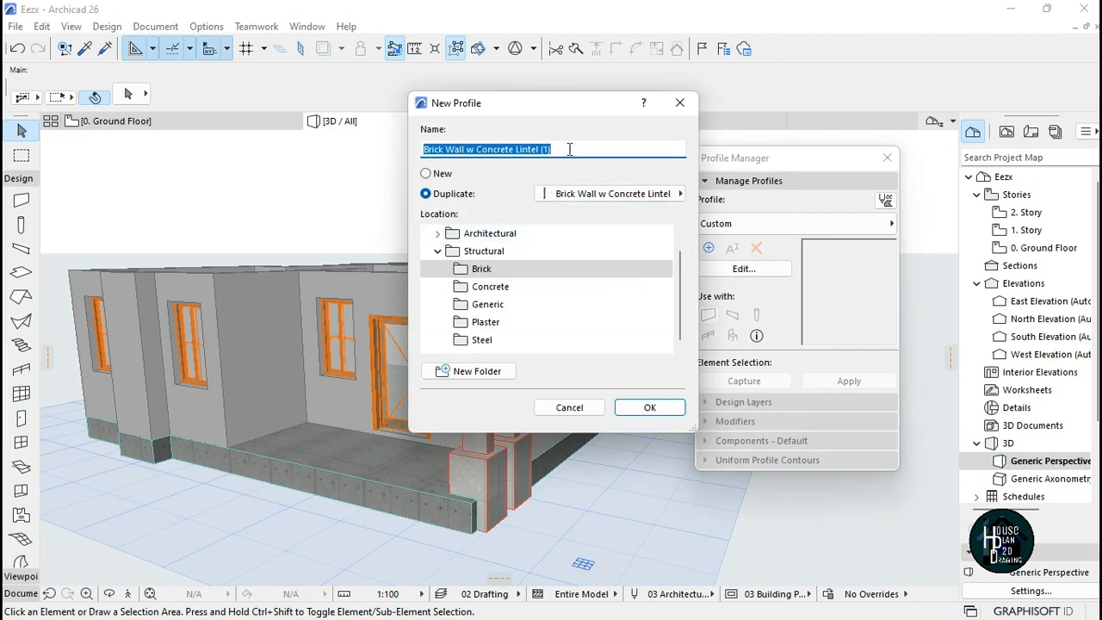
type("a")
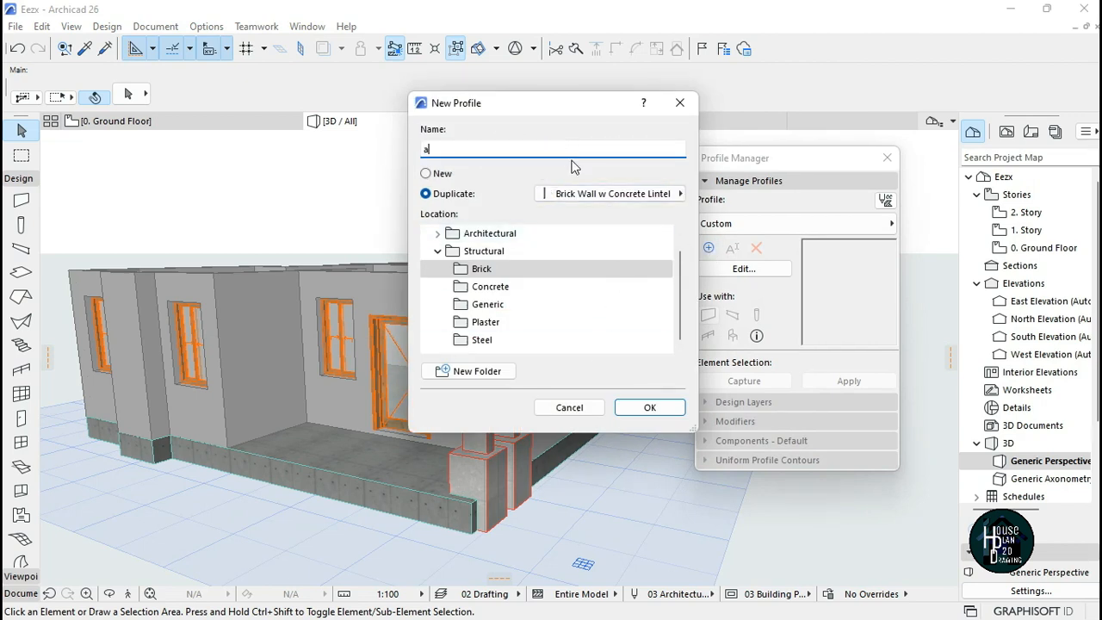
key("BackSpace")
type("A Concrete Facia")
- Create the profile as New instead of a duplicate, named "A Concrete Facia"
left_click(442, 173)
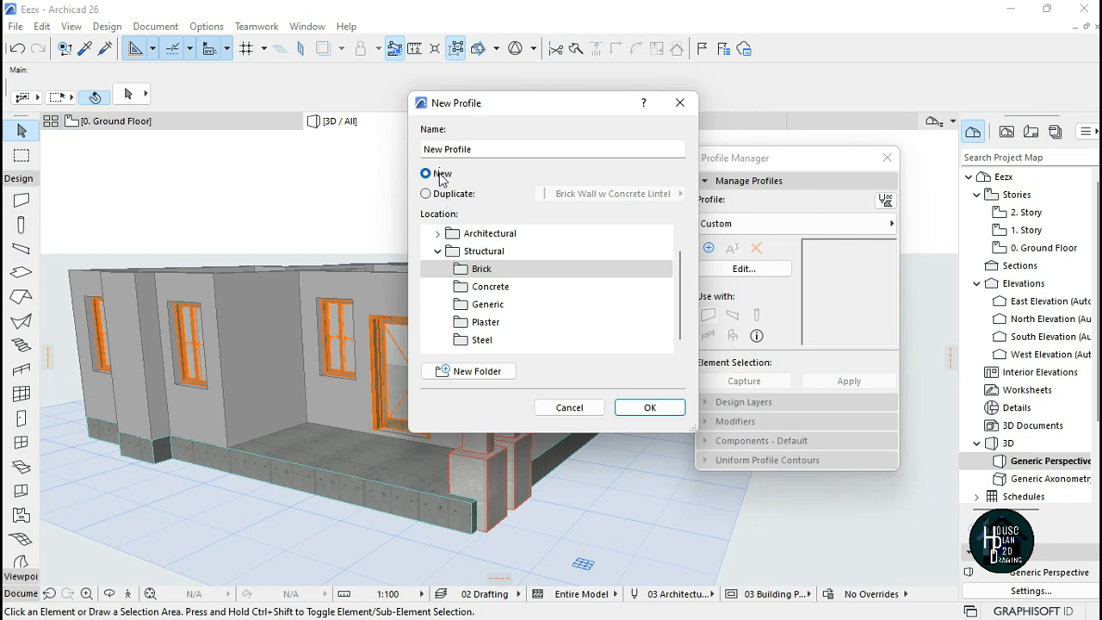
left_click(484, 151)
left_click_drag(489, 149, 403, 150)
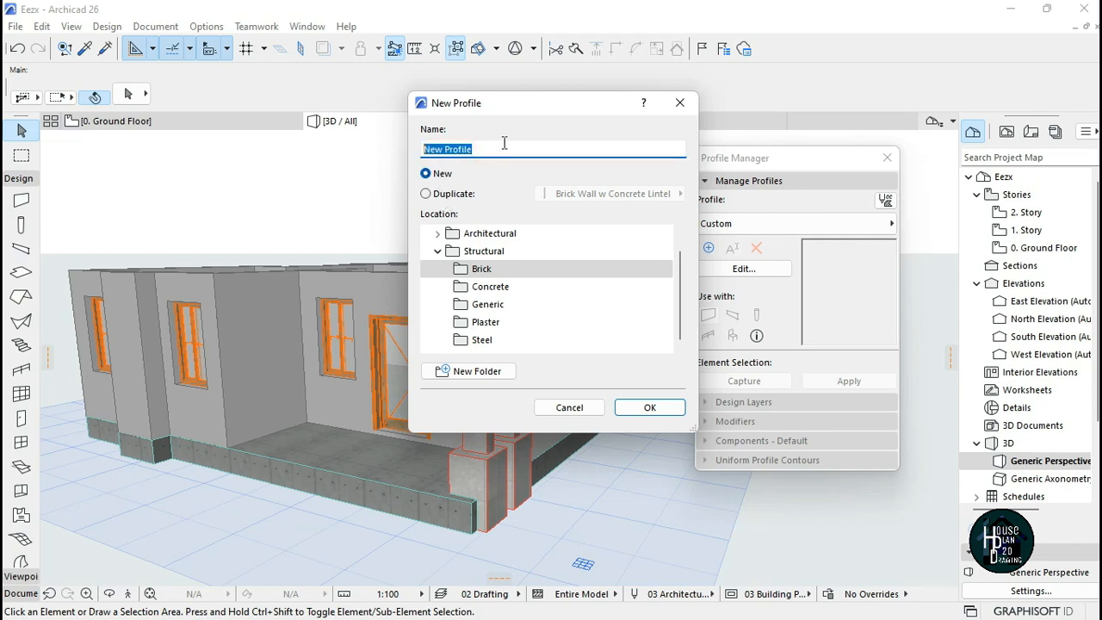
type("A")
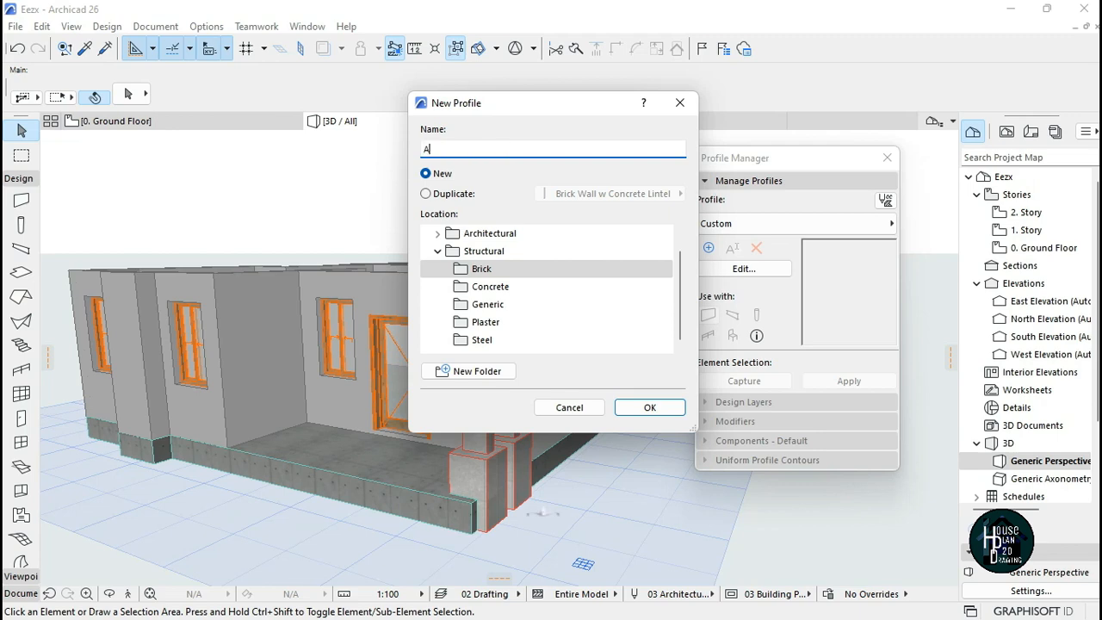
type(" Concer")
type("te Facia")
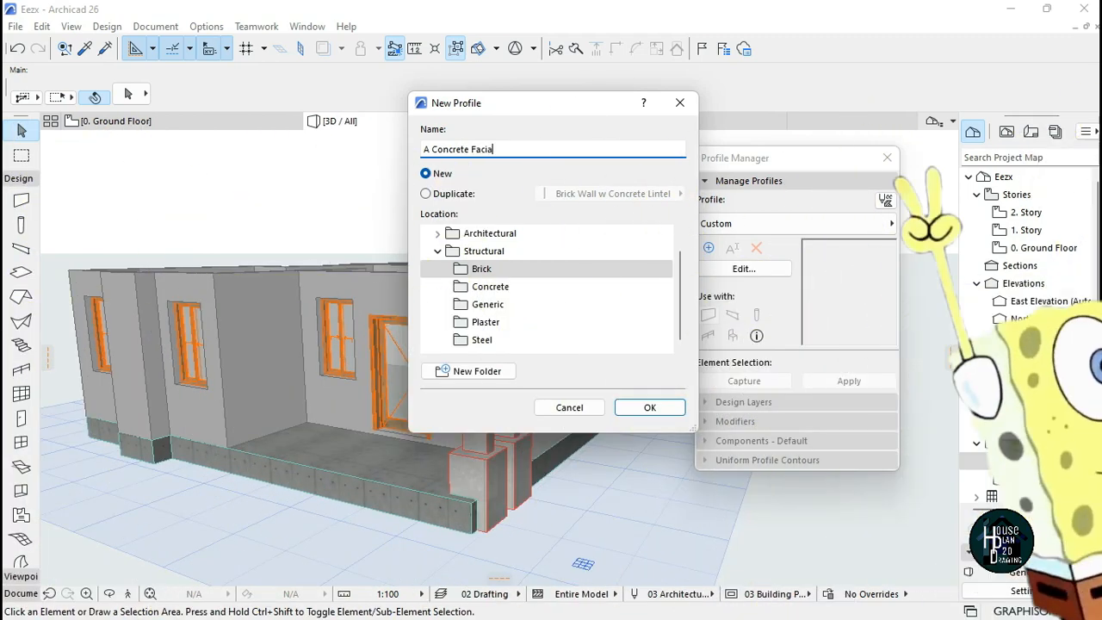
left_click(650, 408)
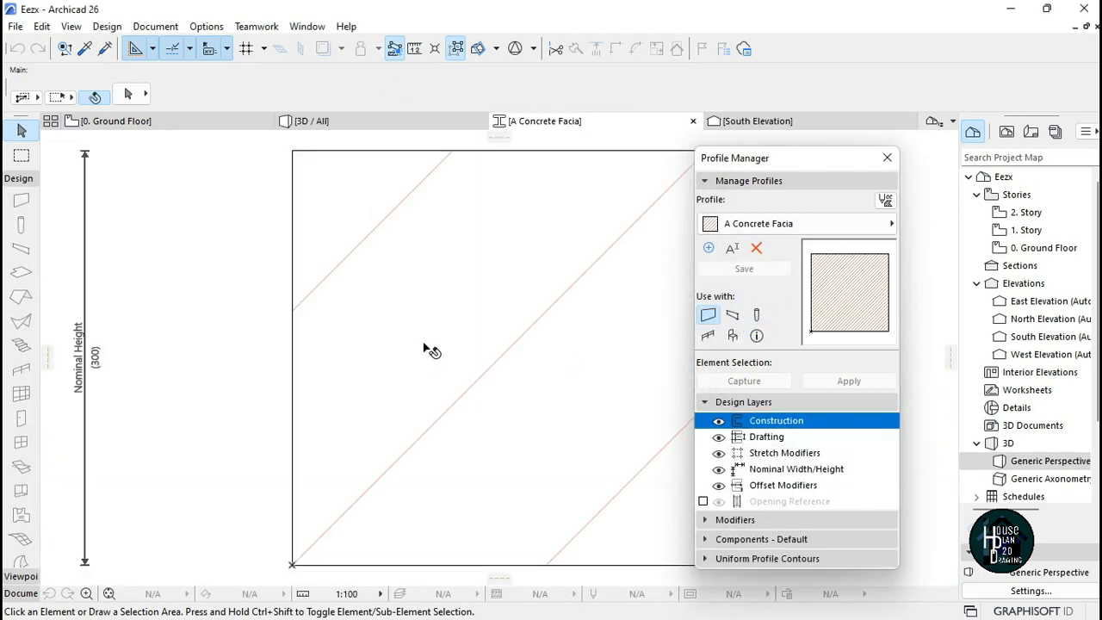
- Delete the default square fill from the profile and make the profile available for beams instead of walls
scroll(422, 349, "down", 5)
scroll(435, 322, "up", 2)
scroll(498, 335, "up", 1)
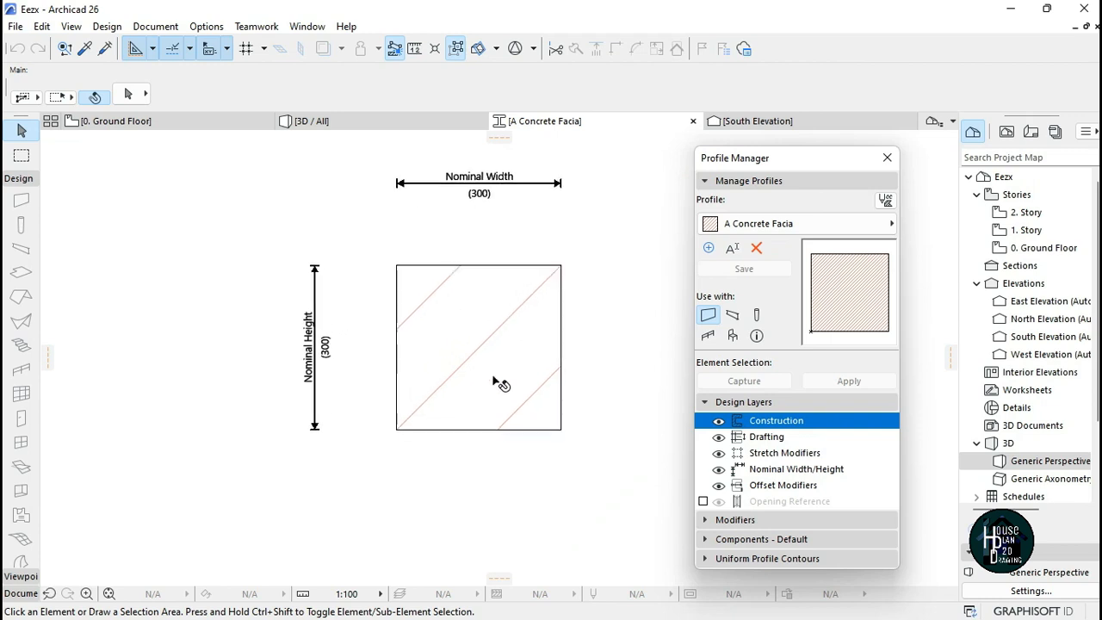
left_click(478, 348)
right_click(478, 349)
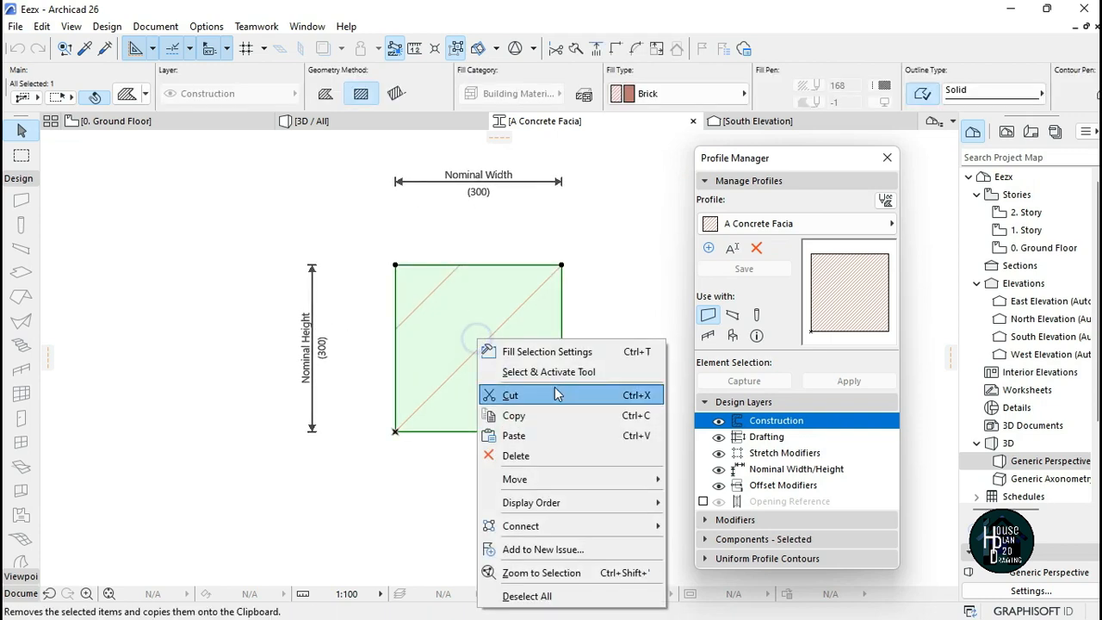
left_click(551, 455)
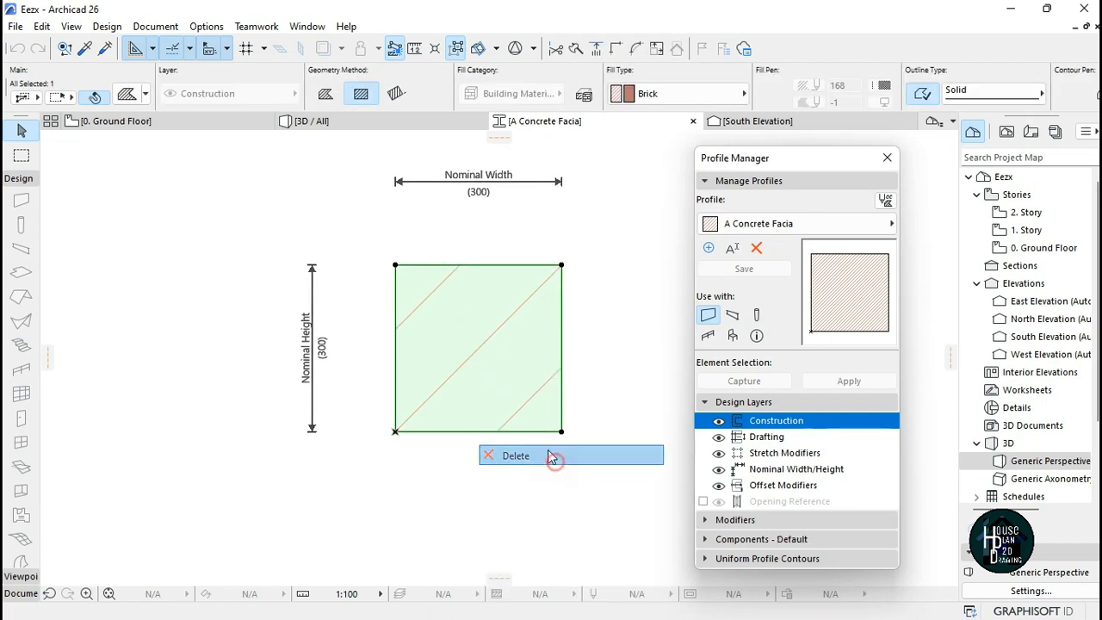
left_click(727, 321)
left_click(711, 317)
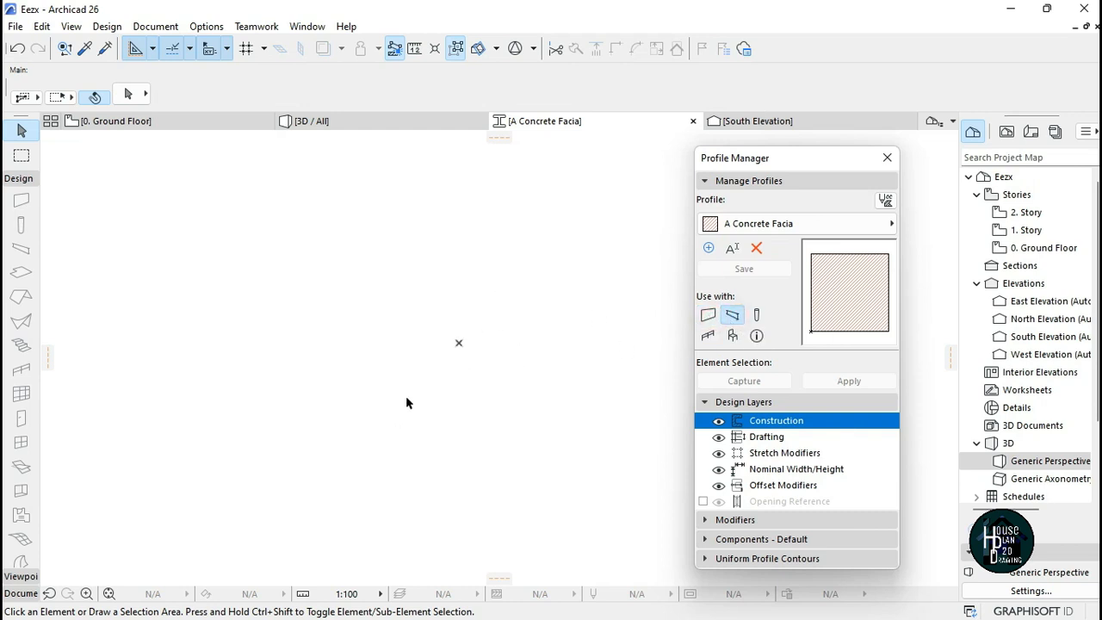
- Activate the Line tool for the profile outline and set its line type to Solid
left_click(26, 600)
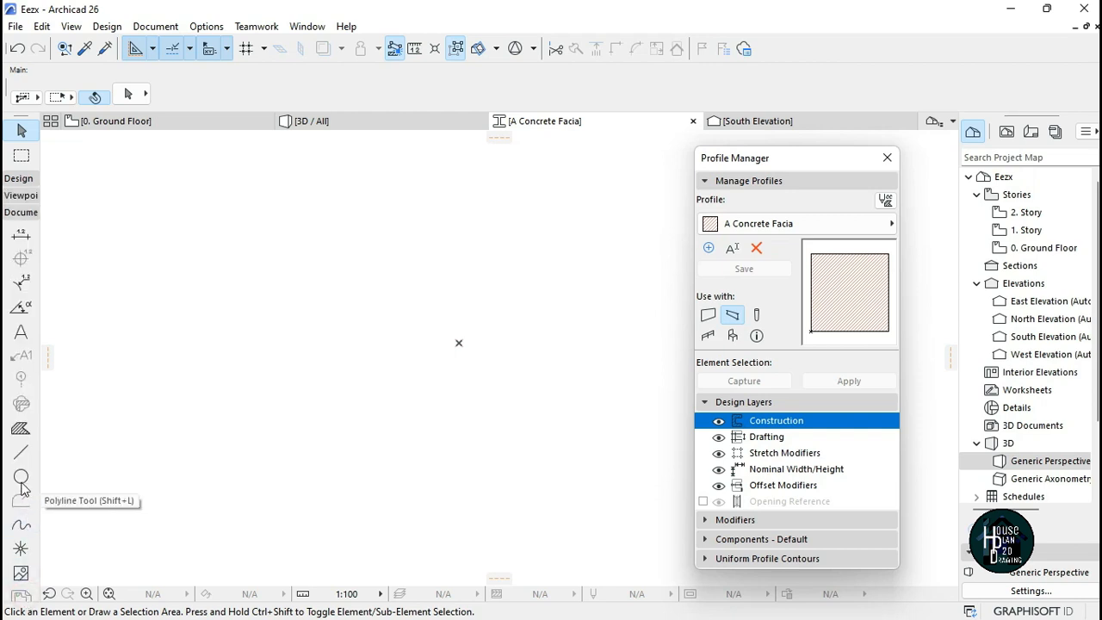
left_click(21, 452)
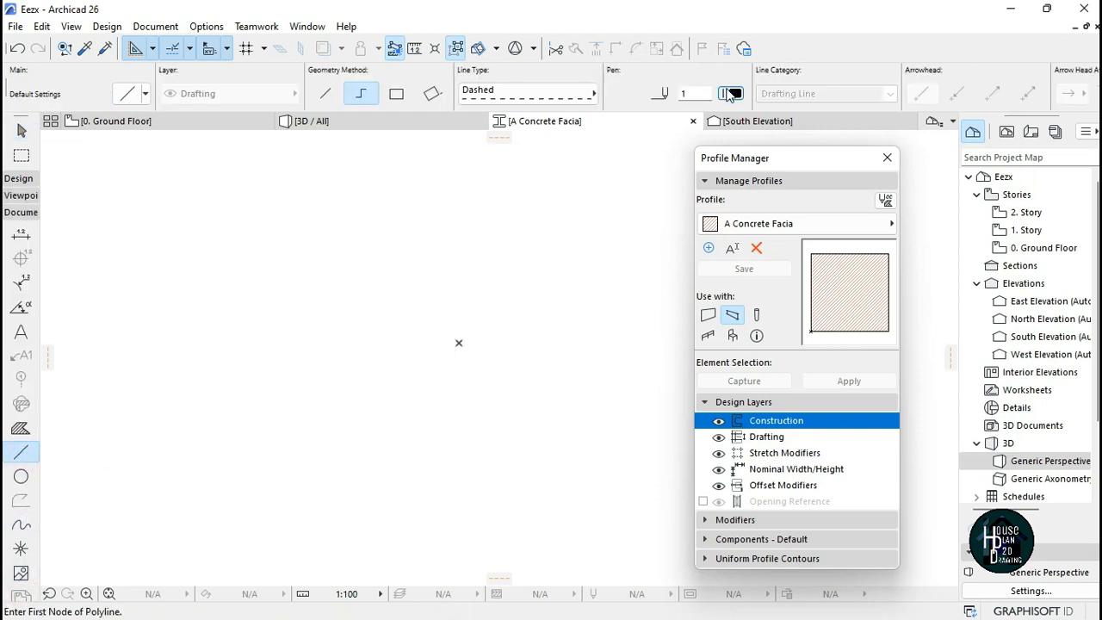
left_click(729, 94)
left_click(754, 94)
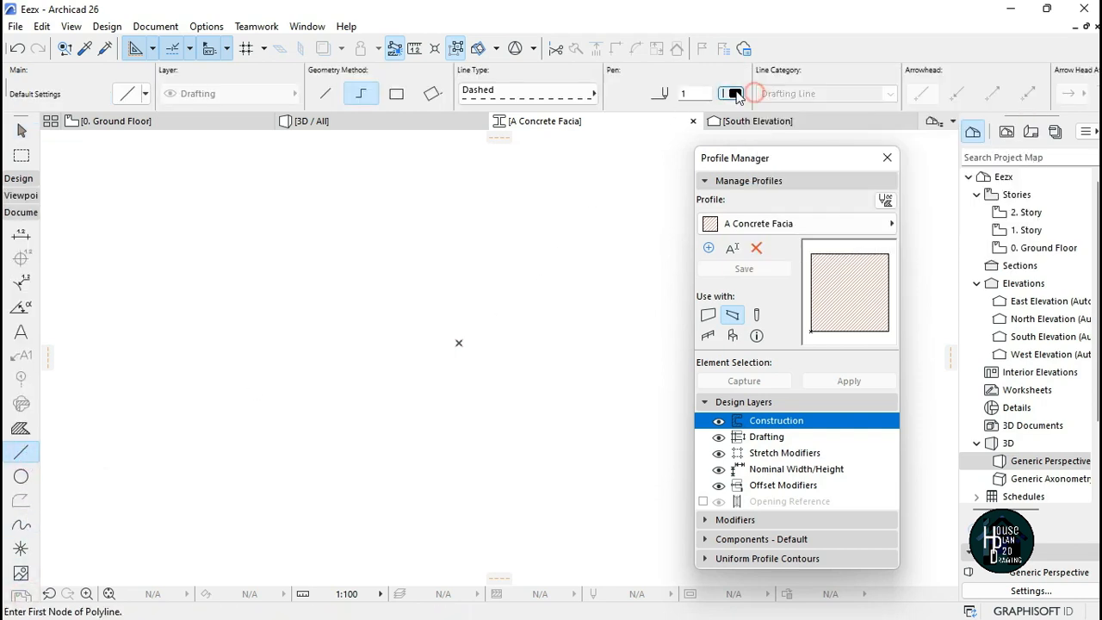
left_click(552, 100)
left_click(716, 76)
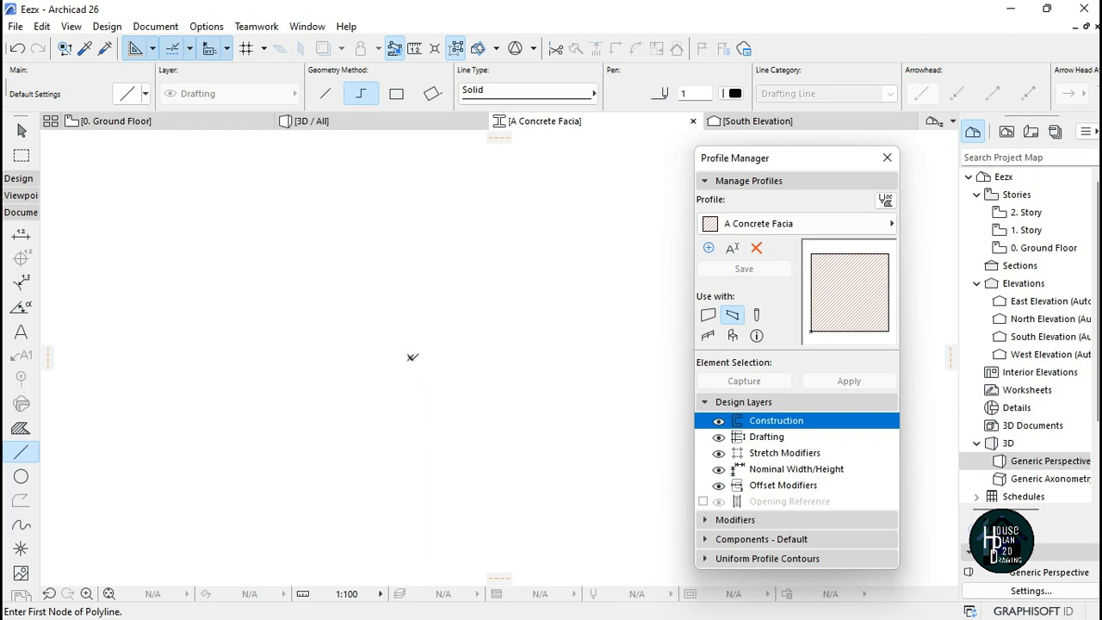
- Start a polyline at the profile origin, running 500 mm straight up and 500 mm horizontally to the right
left_click(412, 357)
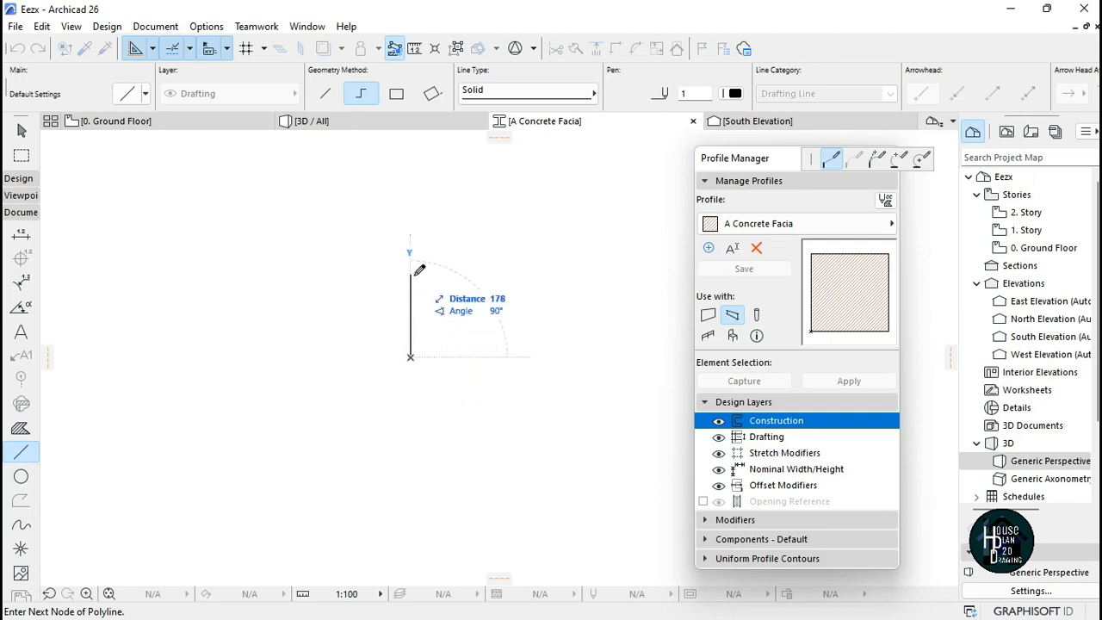
type("500")
key("Return")
scroll(393, 394, "down", 3)
scroll(492, 275, "up", 2)
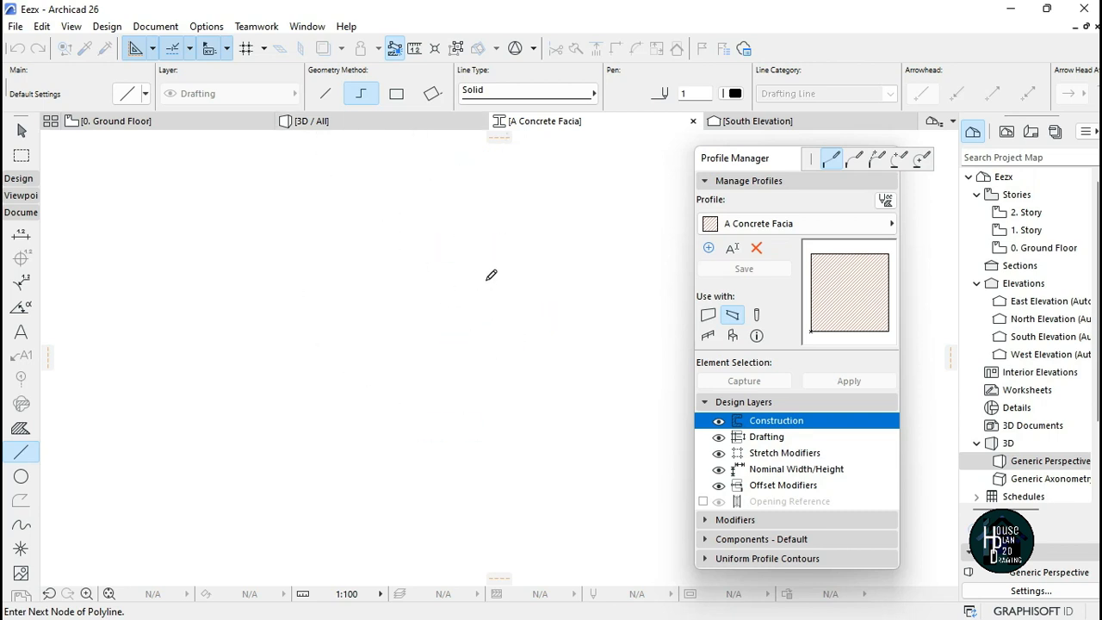
type("5")
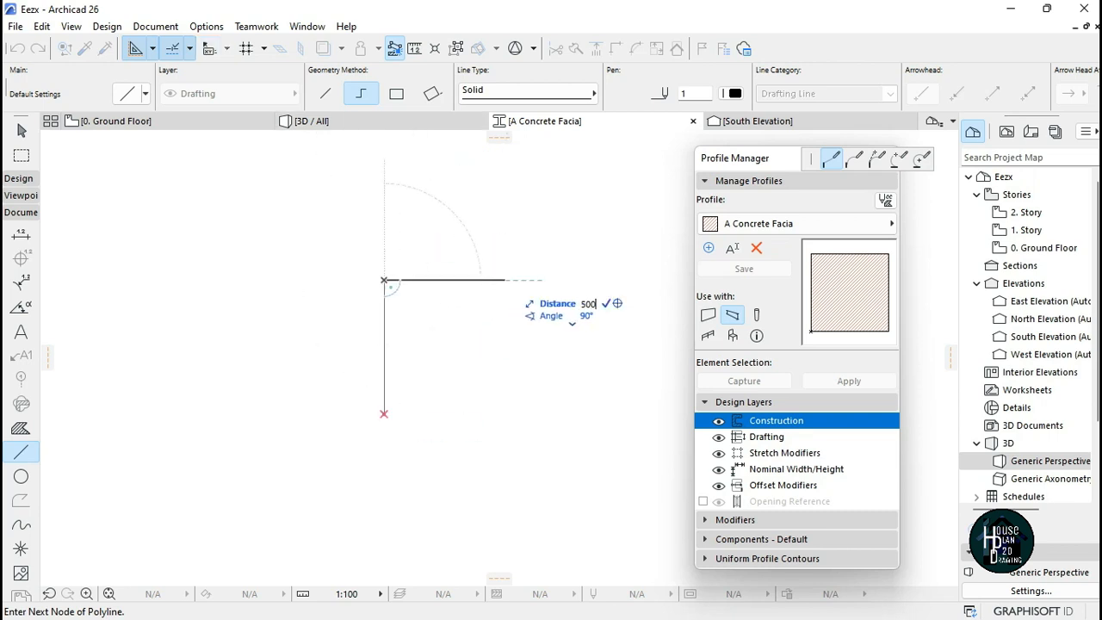
type("00")
key("Return")
scroll(517, 292, "up", 1)
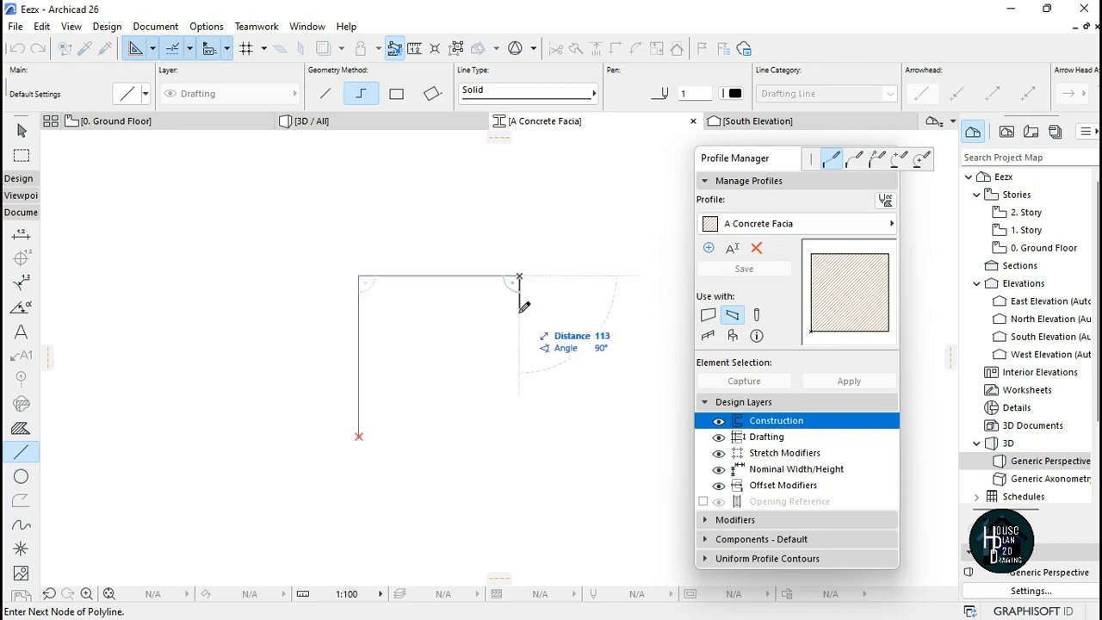
- Continue the polyline 75 mm down and 75 mm back inward to form the first fascia step
type("7")
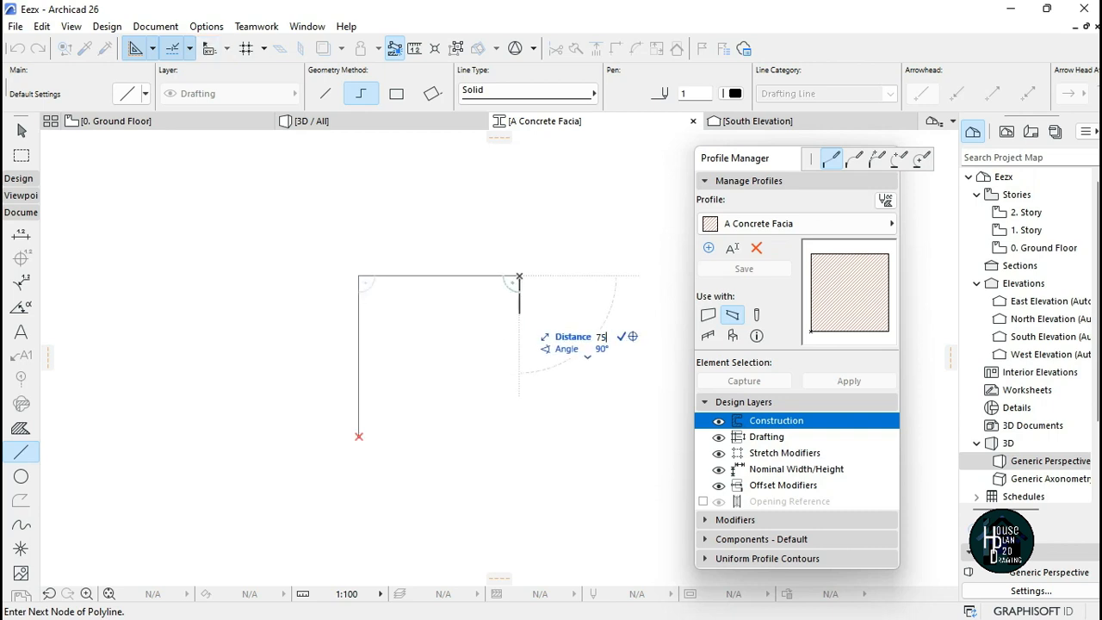
type("5")
key("Return")
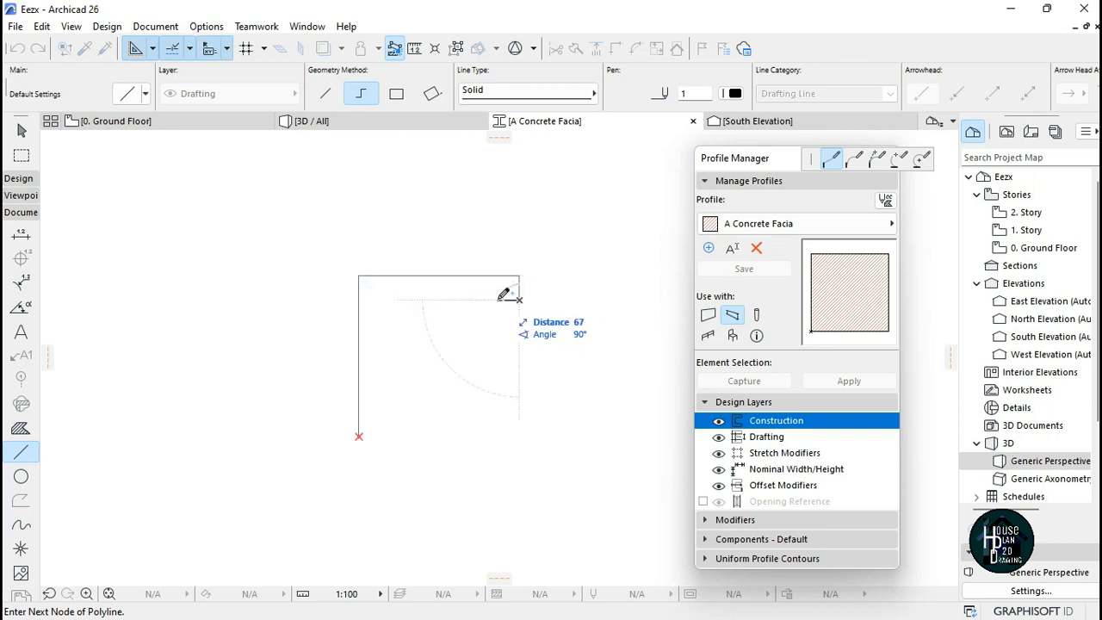
scroll(505, 295, "up", 2)
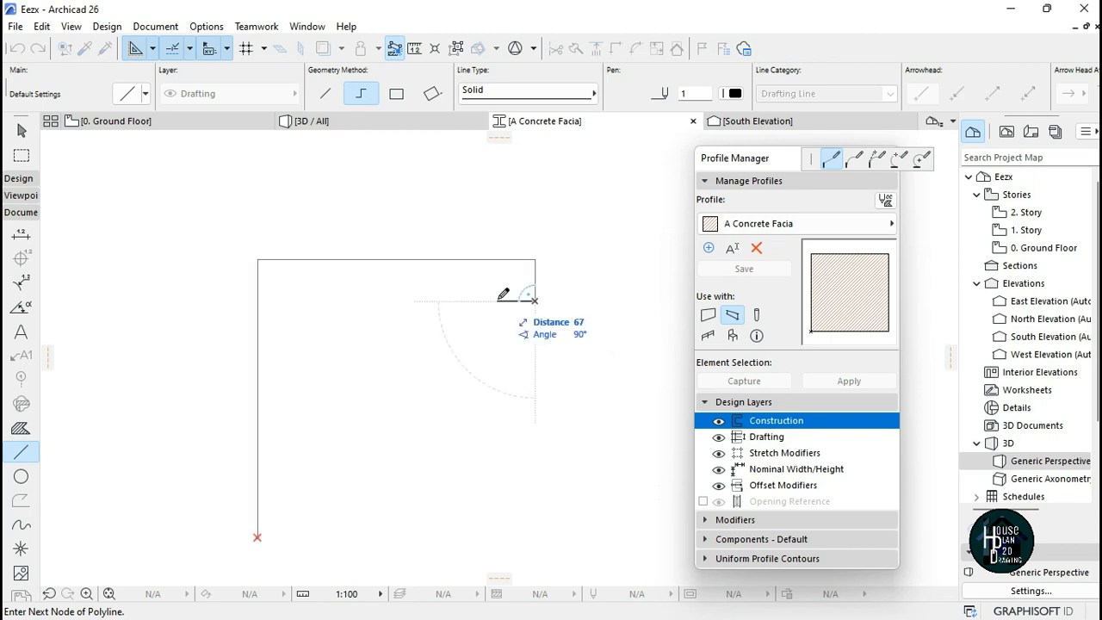
type("75")
key("Return")
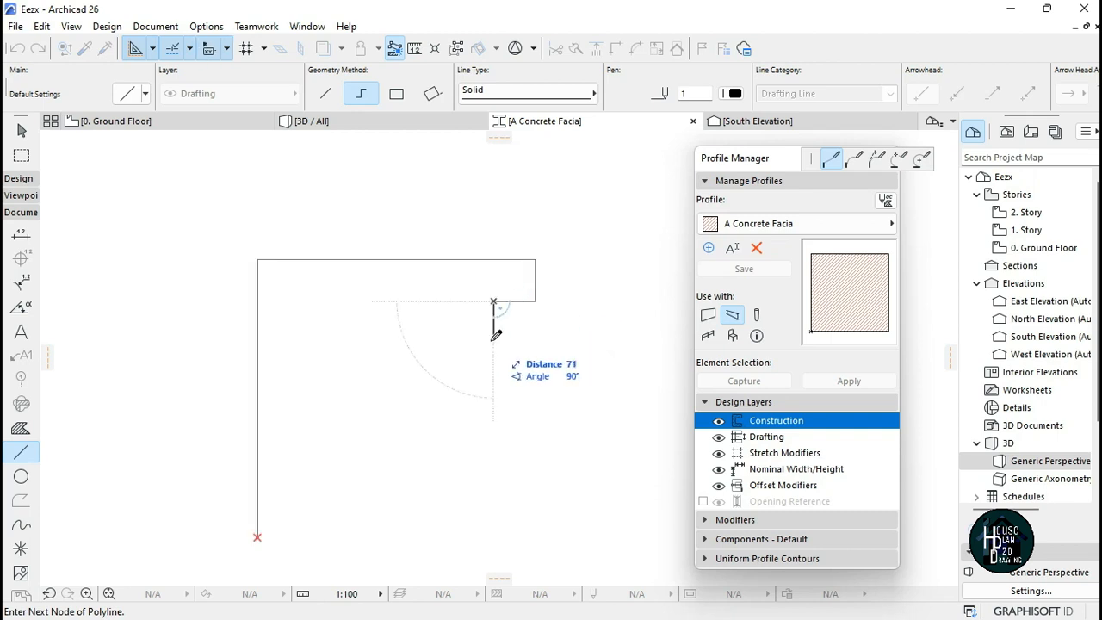
- Add a second 75 mm down-and-inward step, draw one more 75 mm segment down, and end the polyline
left_click(494, 342)
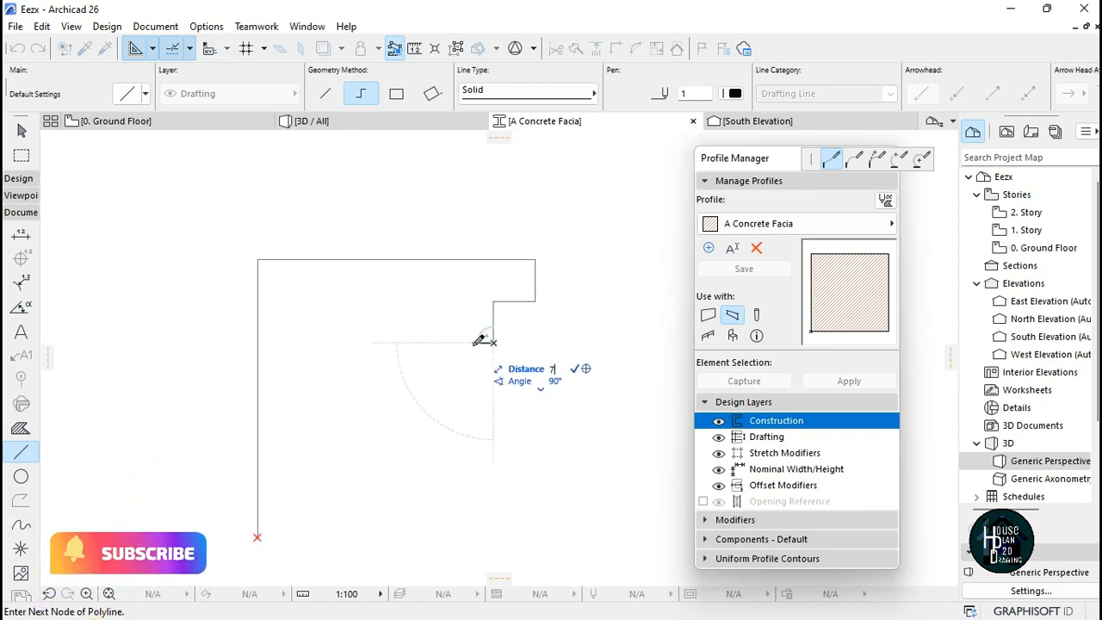
left_click(452, 344)
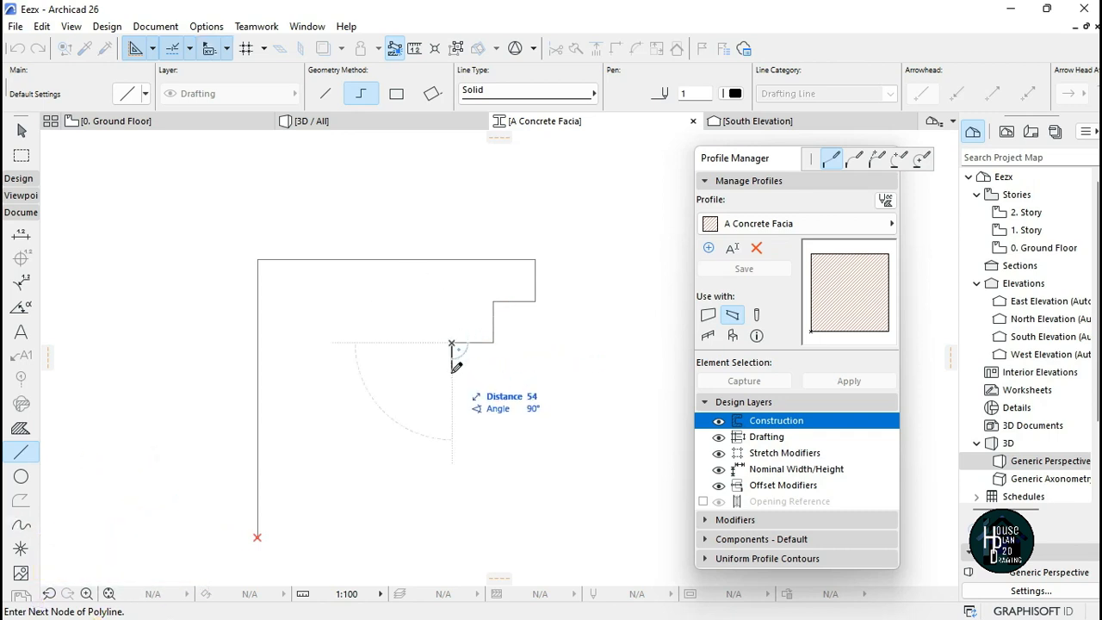
type("75")
key("Return")
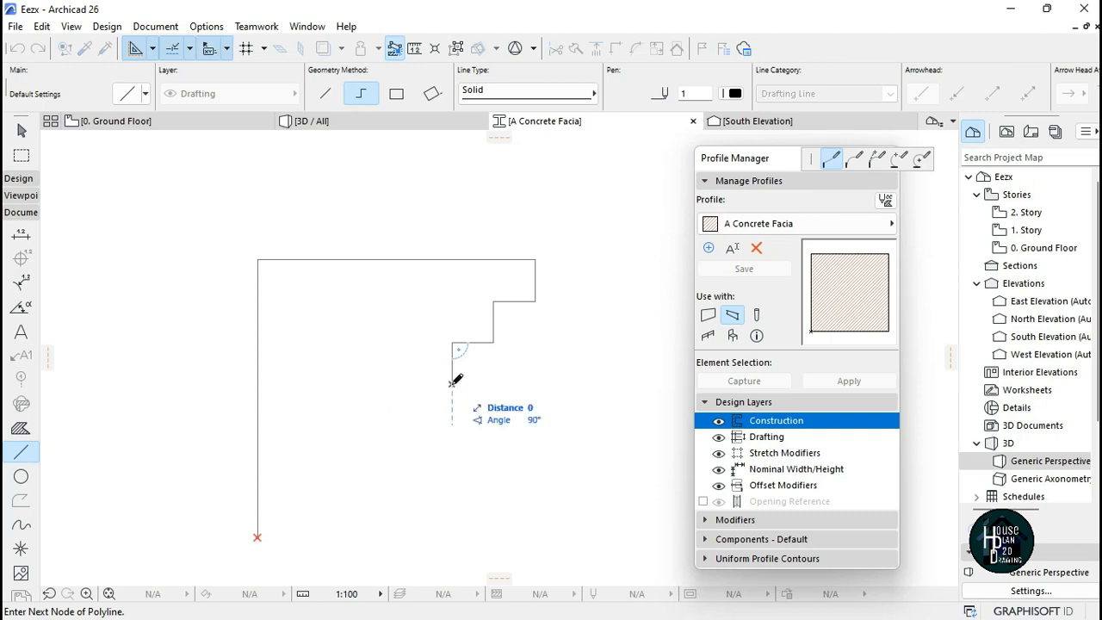
double_click(452, 384)
scroll(489, 320, "down", 2)
scroll(456, 386, "up", 2)
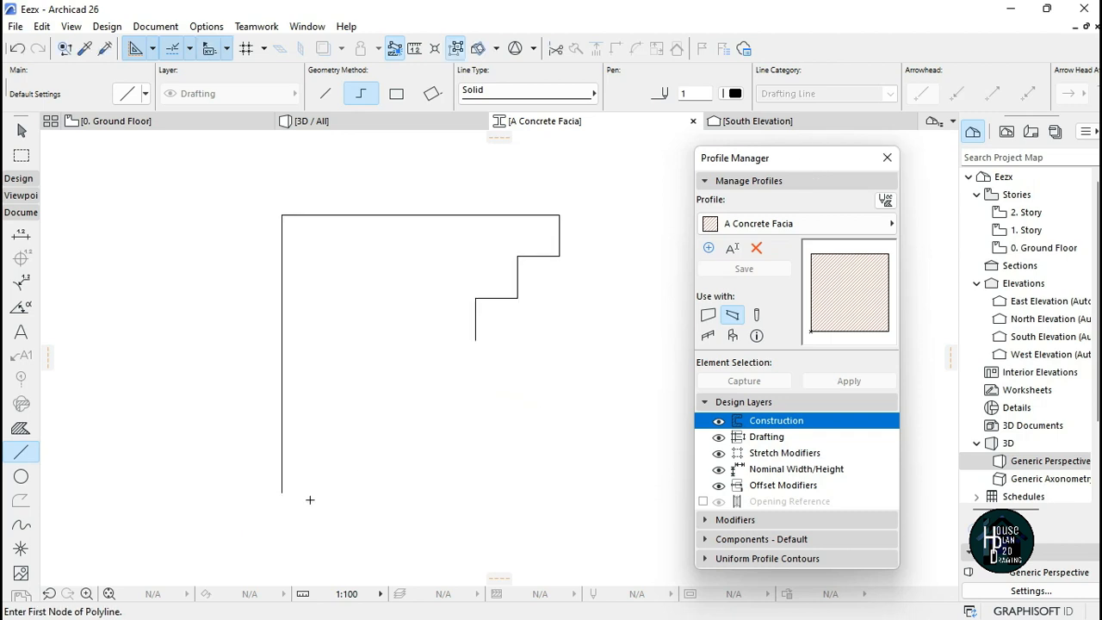
- Start a second polyline at the lower end of the long vertical edge with a 75 mm horizontal segment to the right
left_click(282, 491)
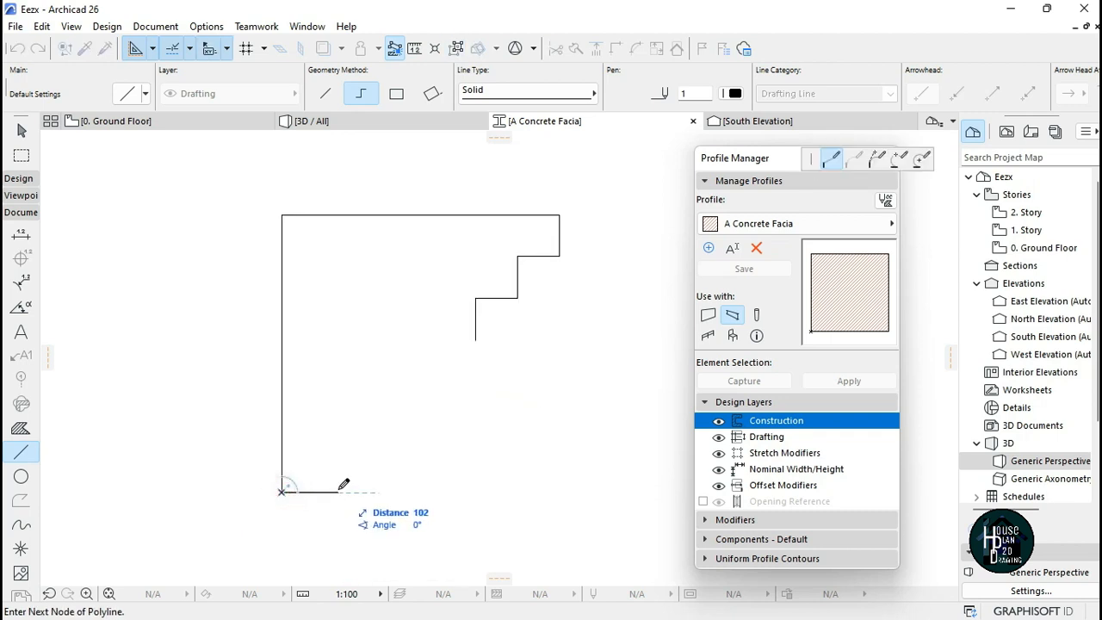
type("75")
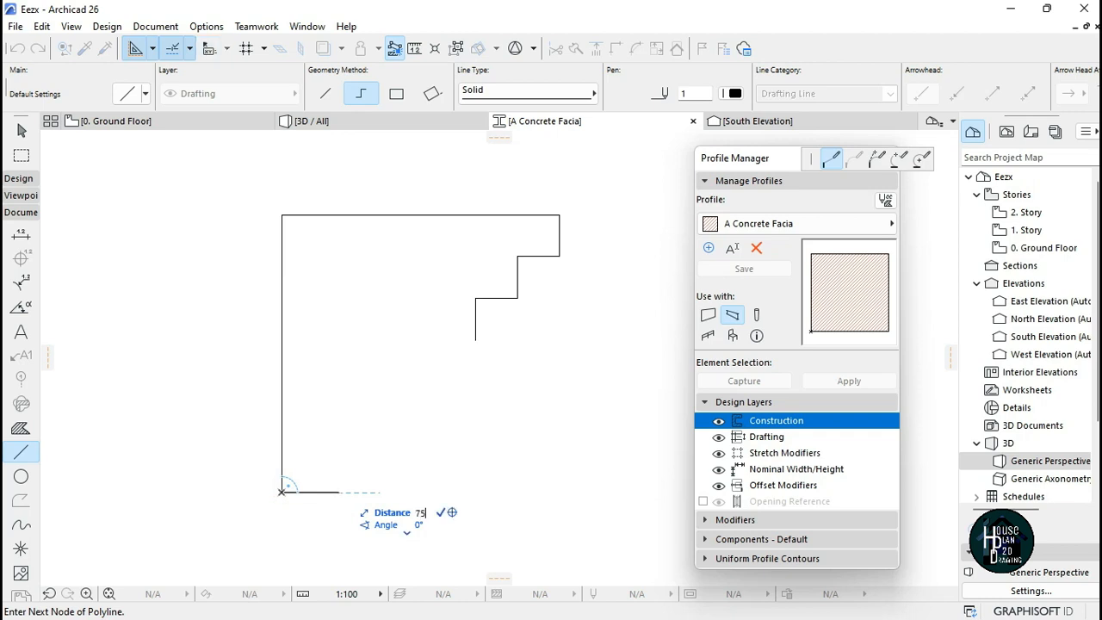
key("Return")
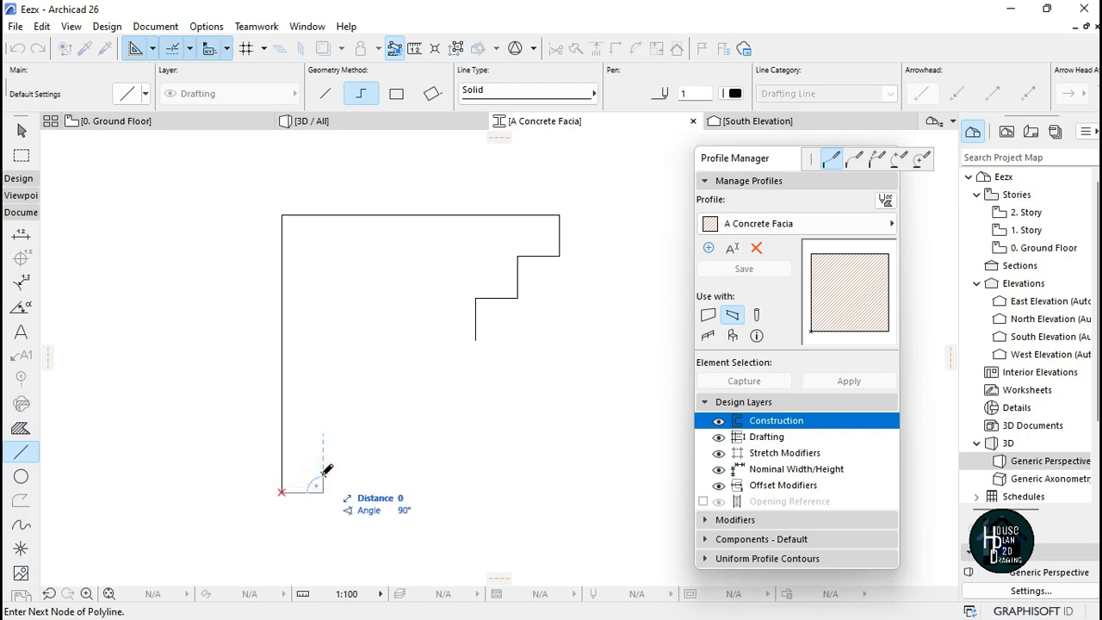
left_click(323, 475)
left_click(371, 475)
left_click(300, 359)
left_click(428, 388)
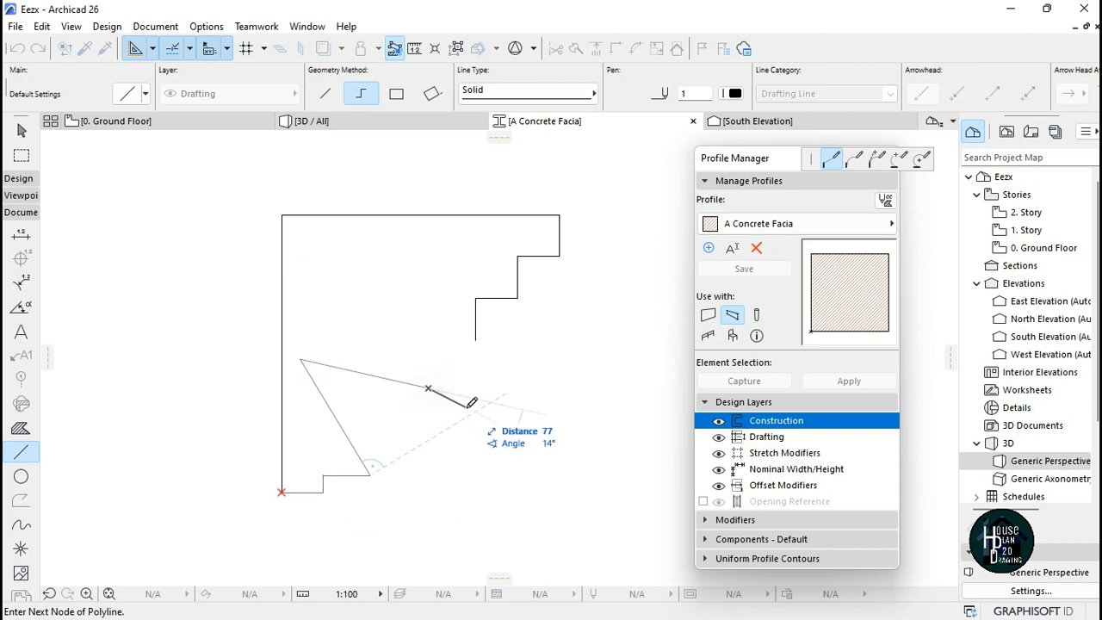
key("BackSpace")
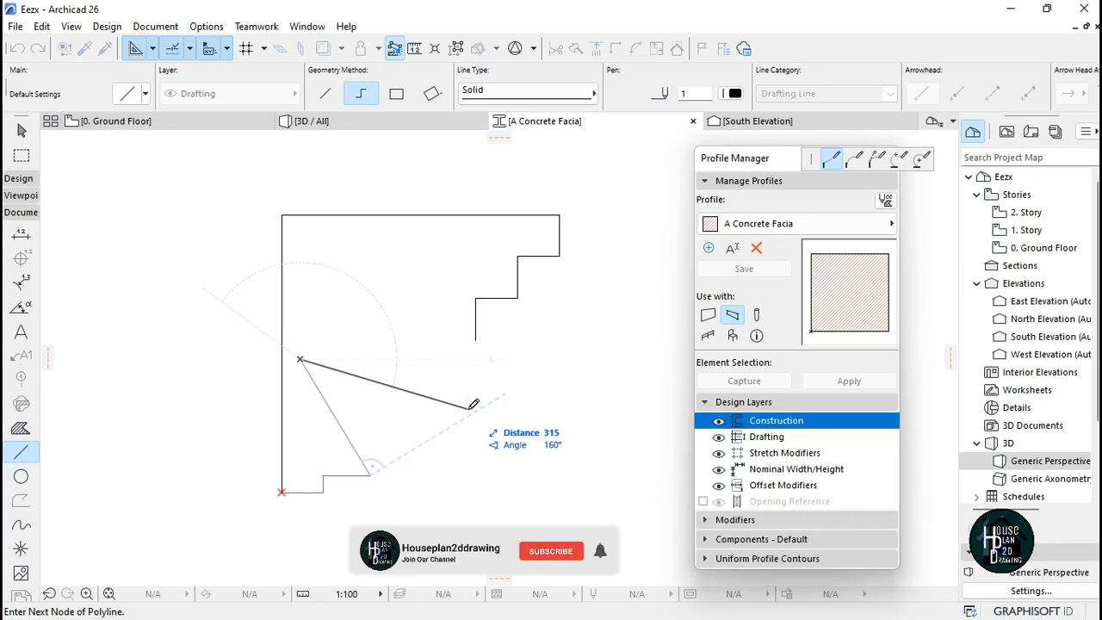
key("BackSpace")
key("BackSpace")
key("BackSpace")
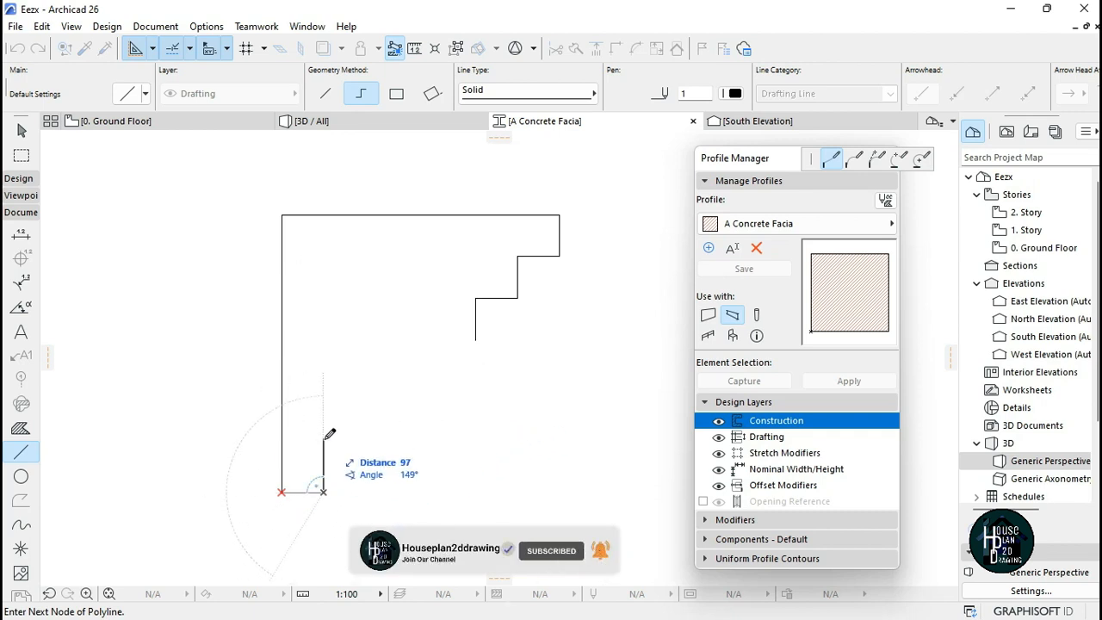
- Continue the polyline 75 mm up and 75 mm to the right, ending with a diagonal to the lower end of the stepped edge
type("75")
key("Return")
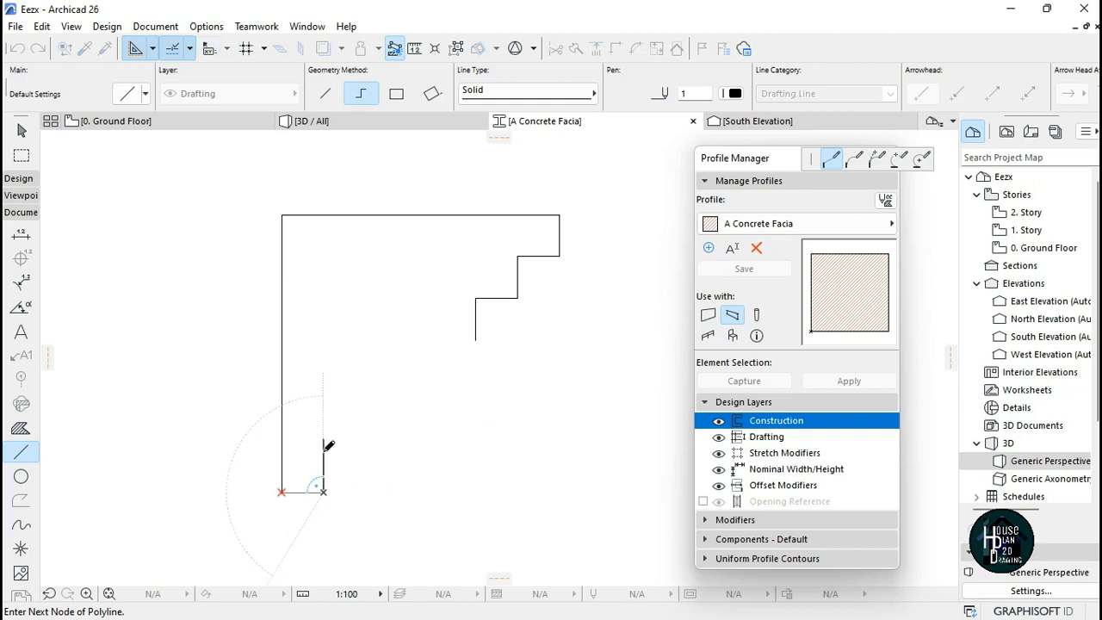
type("75")
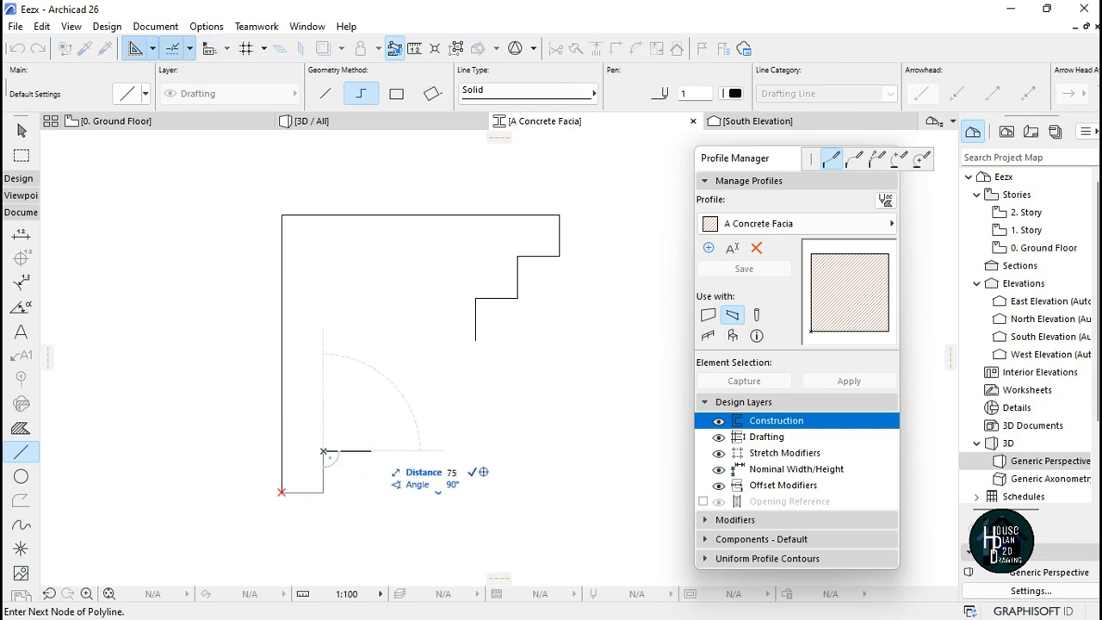
key("Return")
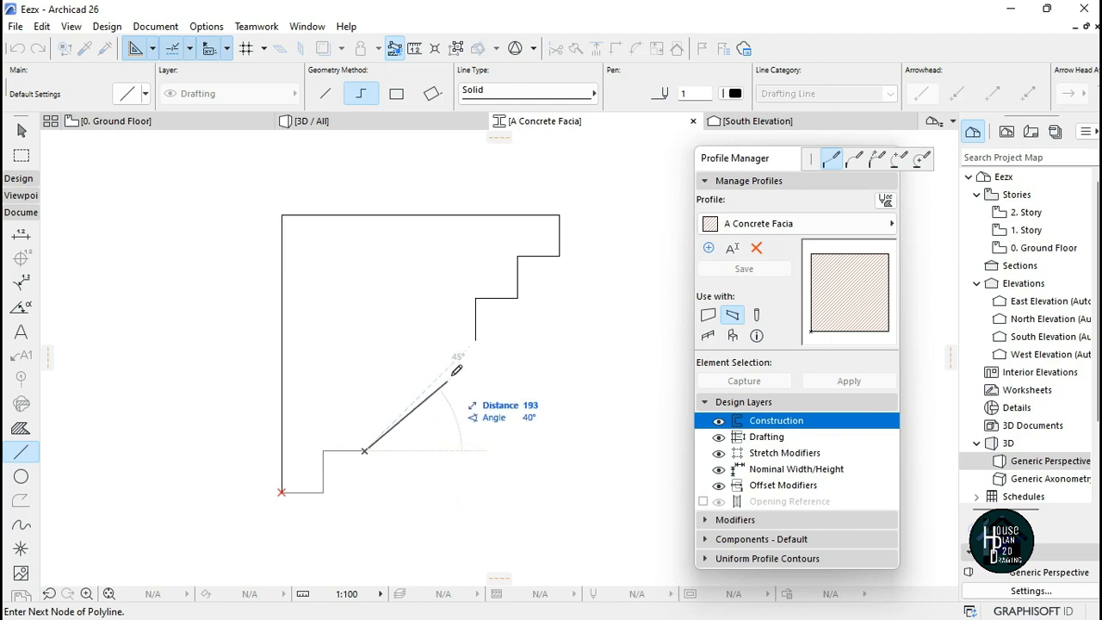
left_click(476, 338)
- Draw a polyline from the profile origin 225 mm left, 150 mm up, back to the vertical edge and at 45° to the upper edge
scroll(530, 346, "down", 4)
scroll(484, 325, "up", 4)
scroll(413, 336, "down", 3)
scroll(411, 343, "up", 2)
left_click(346, 459)
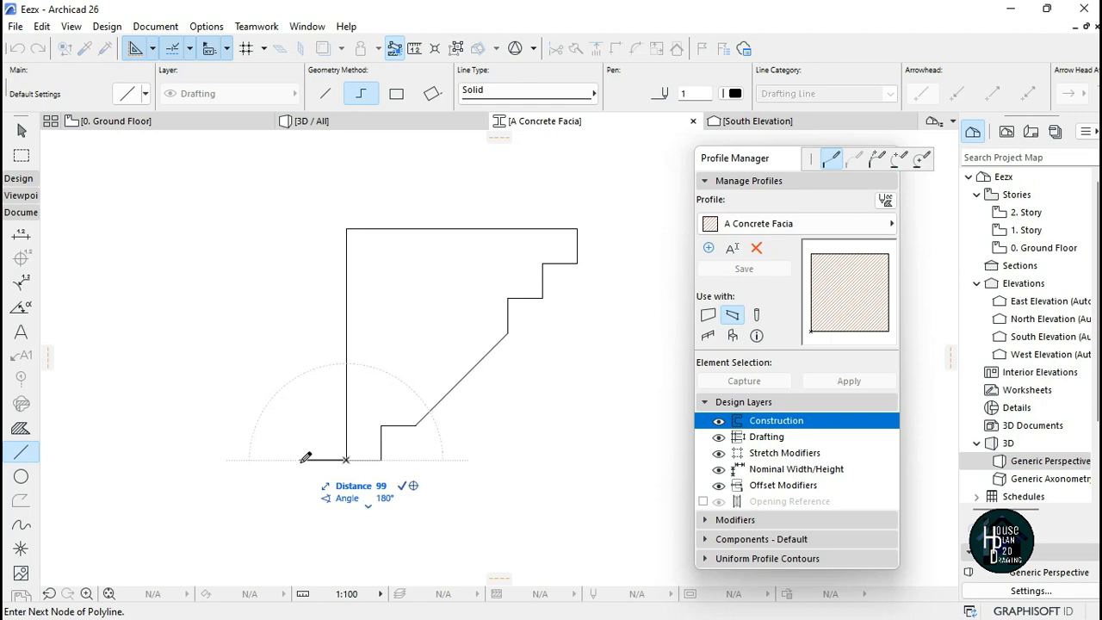
type("225")
key("Return")
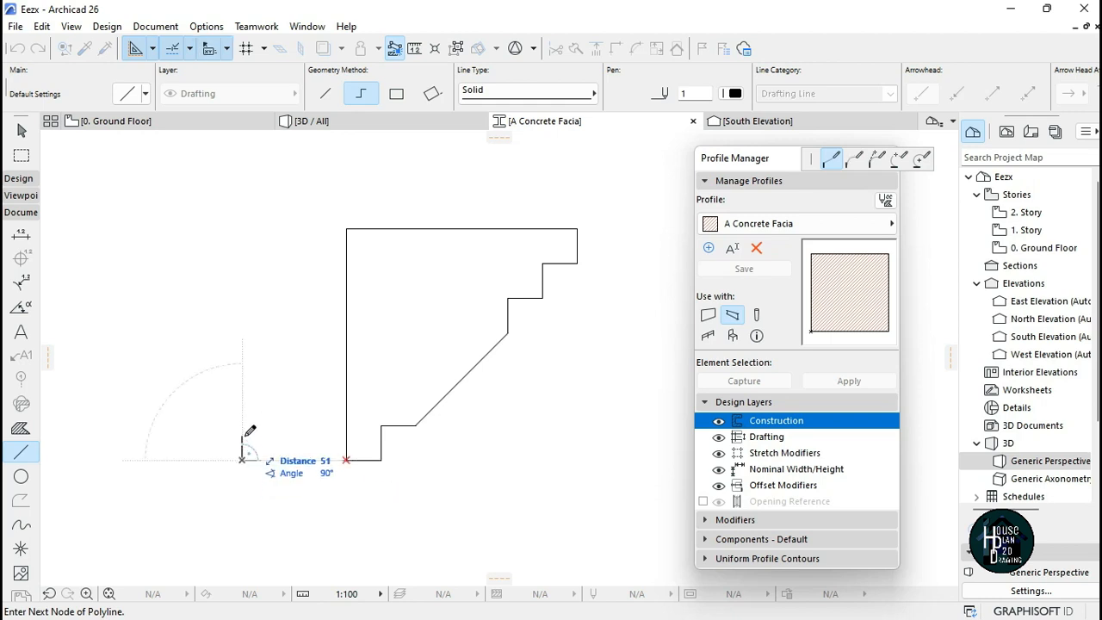
type("150")
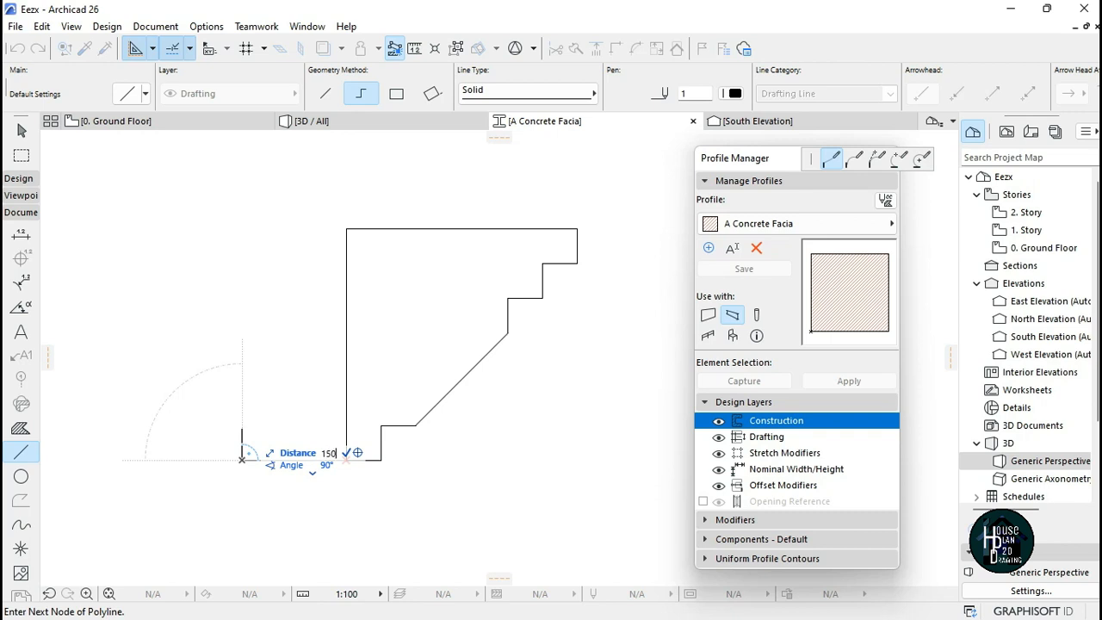
key("Return")
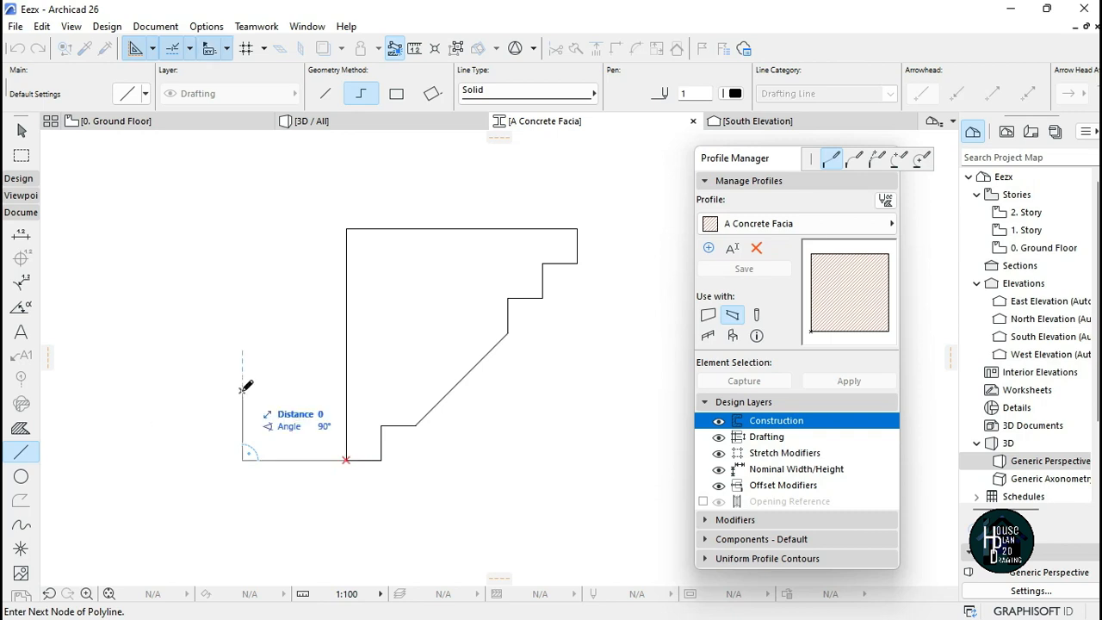
left_click(347, 389)
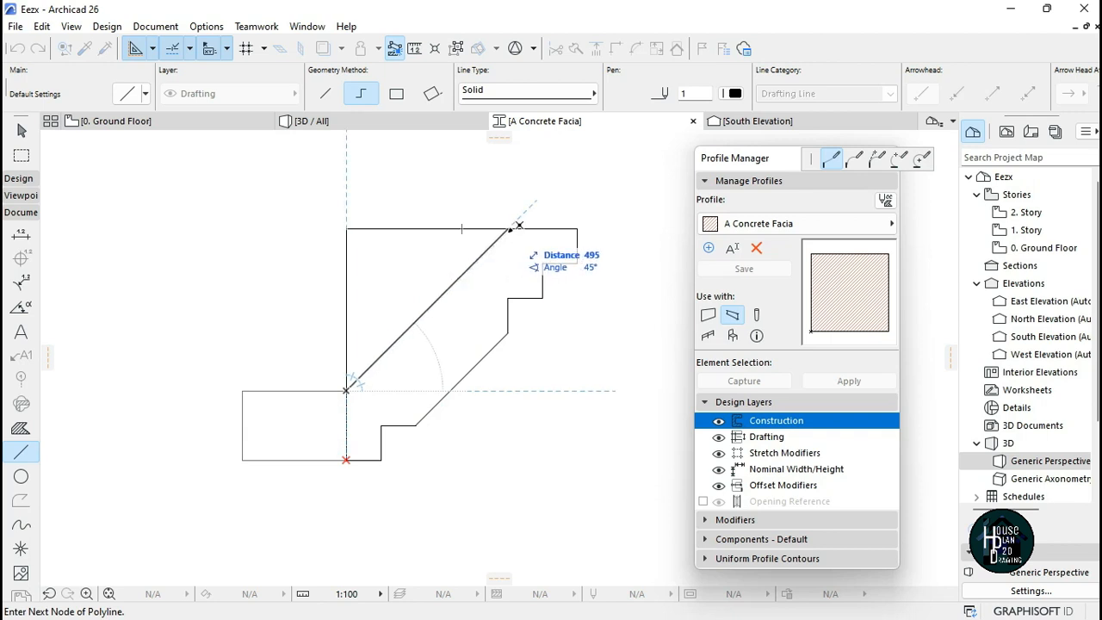
double_click(509, 229)
key("Escape")
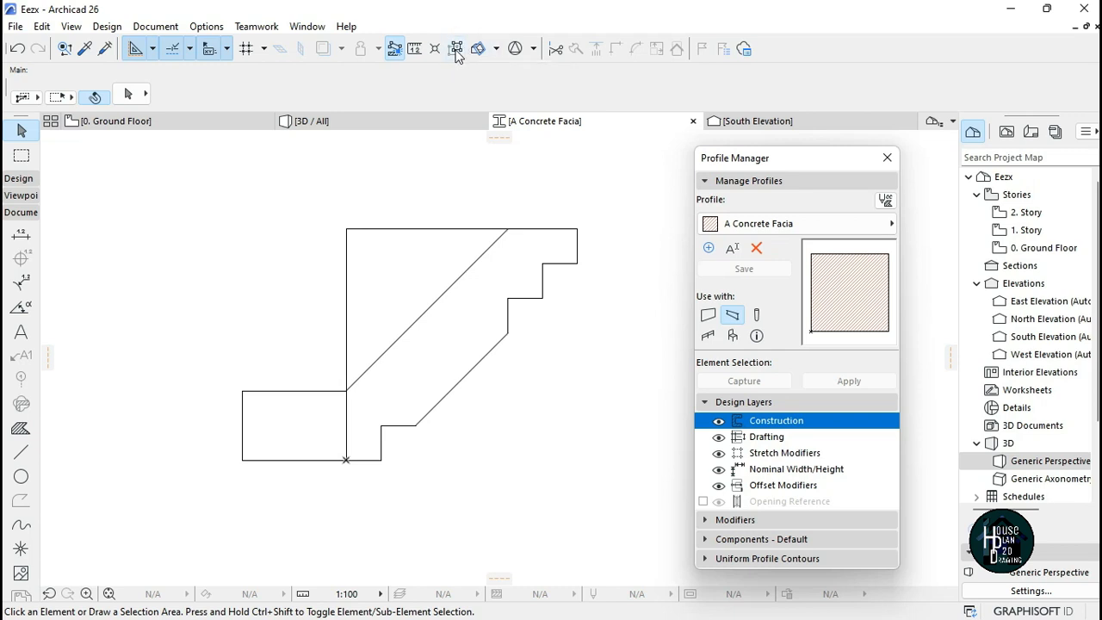
- Suspend grouping and trim away the long vertical edge and the part of the upper edge left of the diagonal
left_click(457, 49)
left_click(347, 435, "ctrl")
left_click(347, 344, "ctrl")
left_click(393, 228, "ctrl")
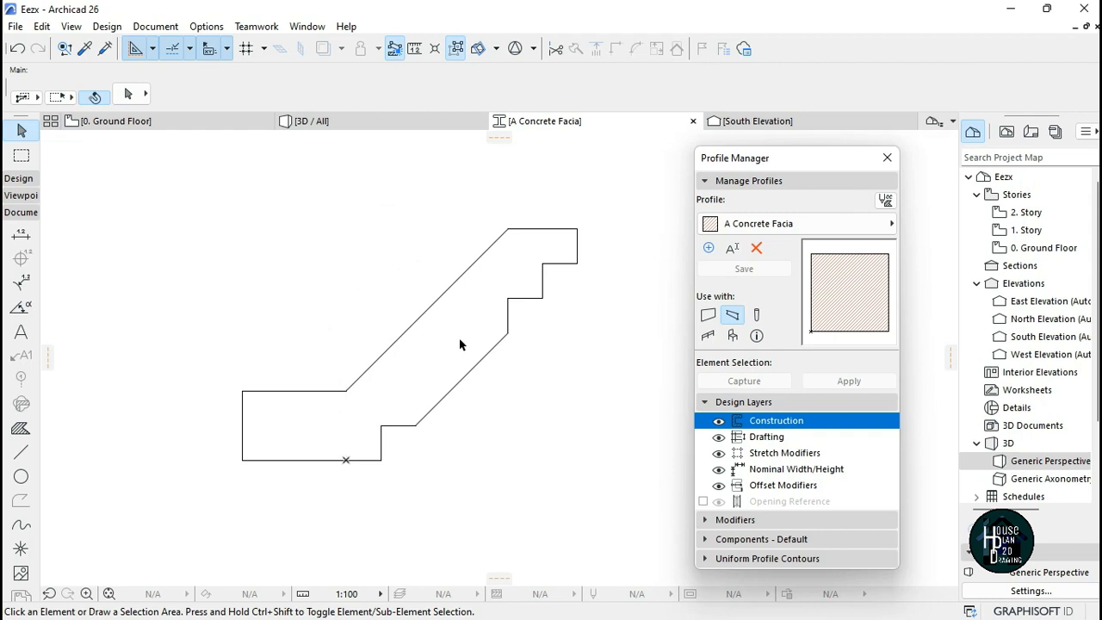
- Curve the lower diagonal segment toward the inside of the profile as an arc with a radius of about 197 mm
scroll(489, 389, "down", 2)
scroll(470, 326, "up", 2)
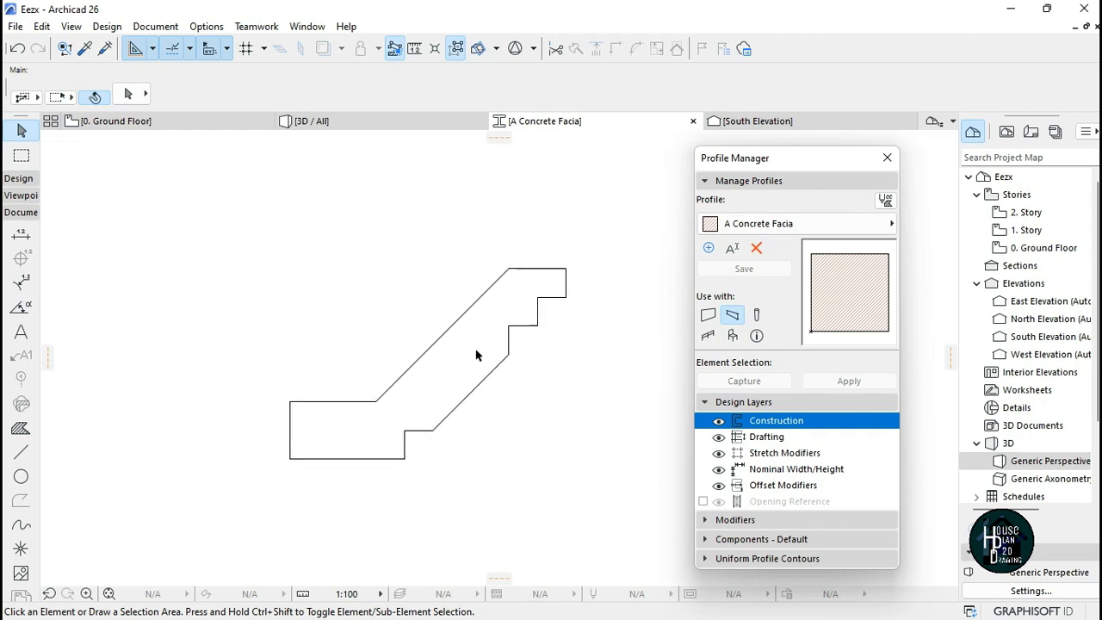
left_click(474, 404)
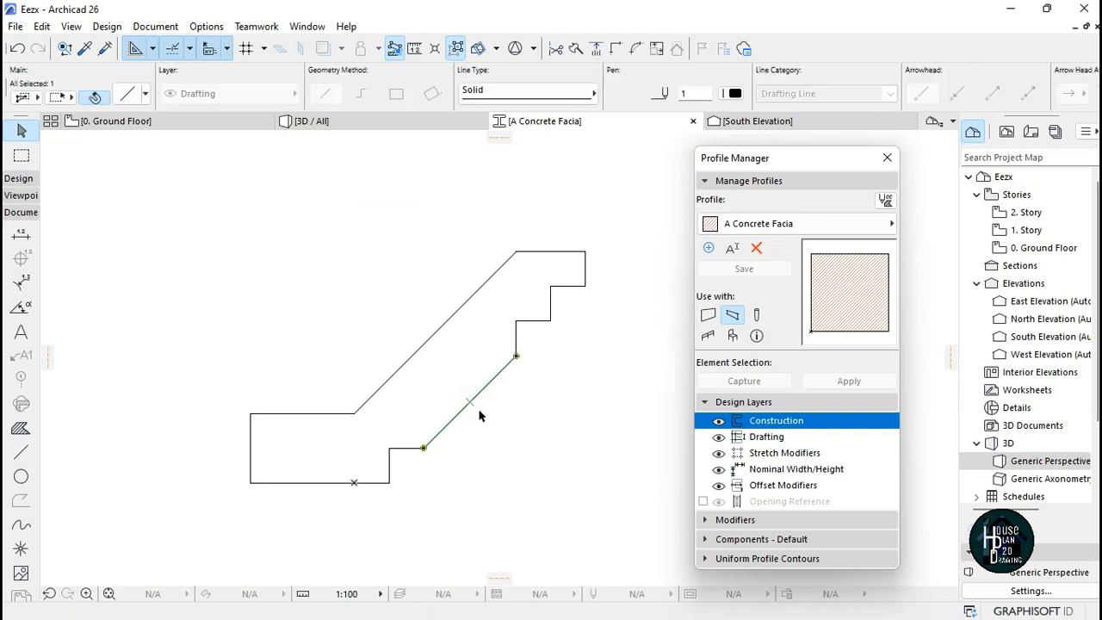
left_click(471, 407)
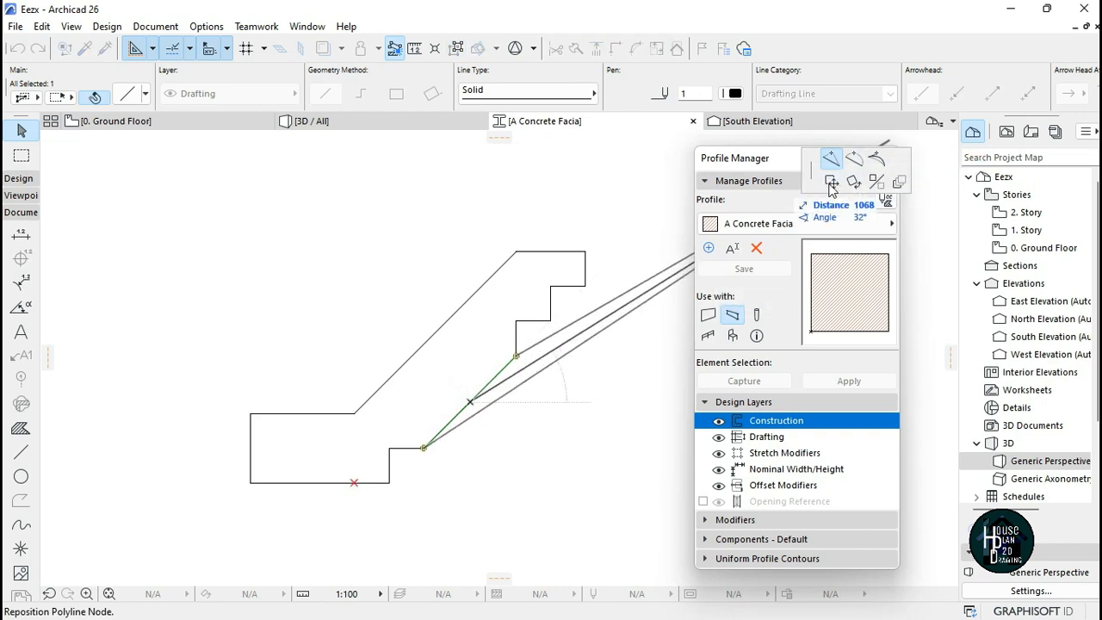
left_click(855, 161)
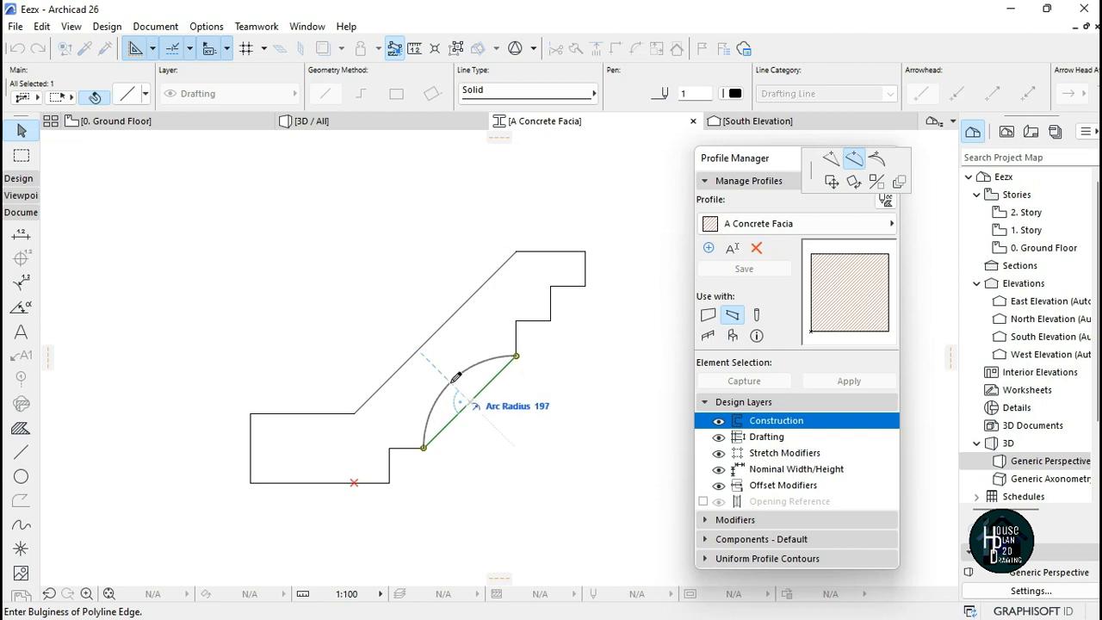
left_click(458, 376)
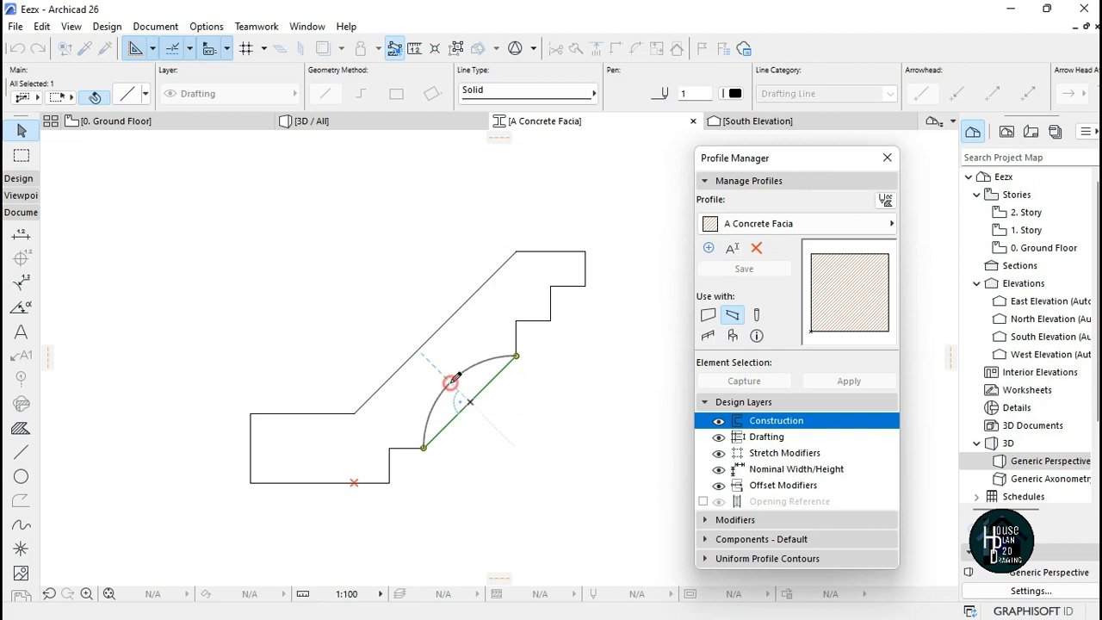
- Curve the upper diagonal segment outward into an arc that flows into the upper horizontal edge
left_click(436, 339)
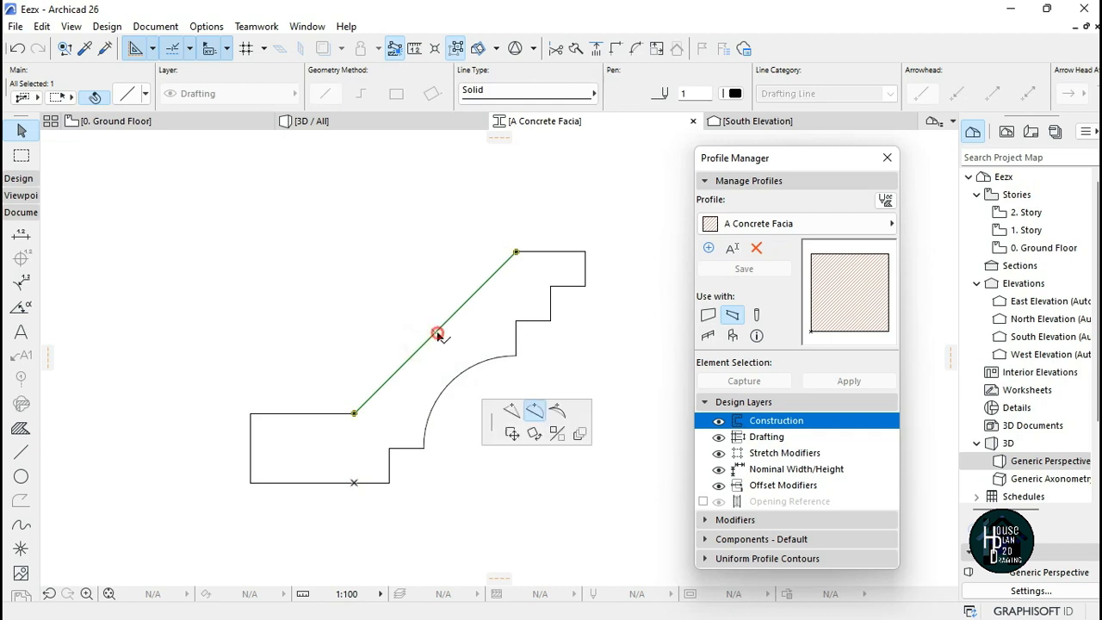
left_click(408, 298)
key("Escape")
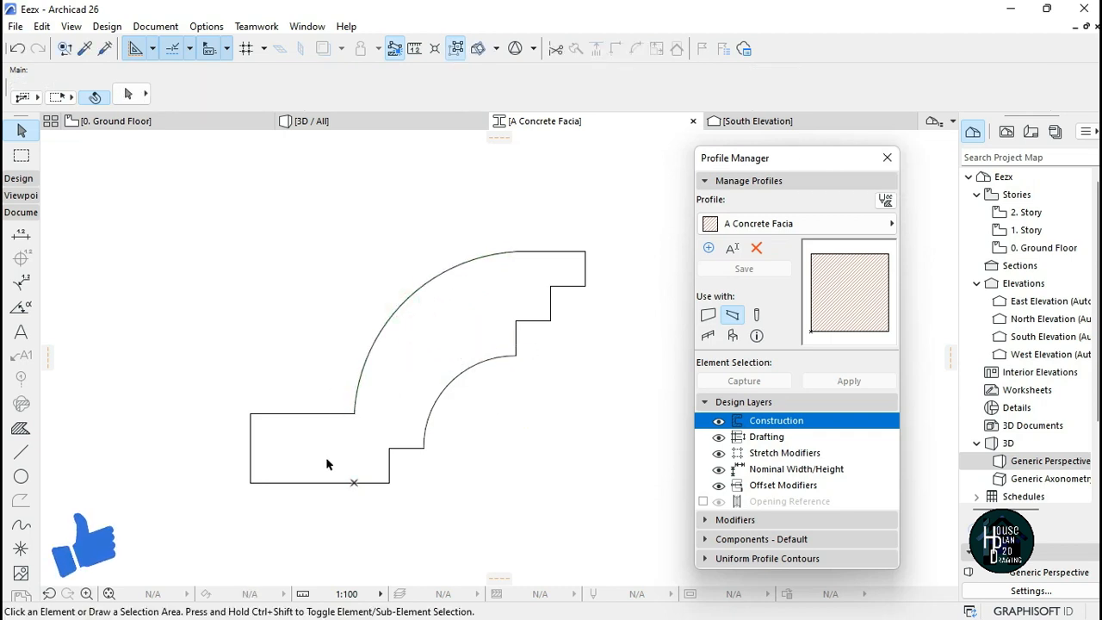
- Fill the closed fascia outline using the Fill tool with automatic boundary detection
scroll(431, 329, "down", 5)
scroll(354, 353, "up", 3)
scroll(517, 268, "up", 1)
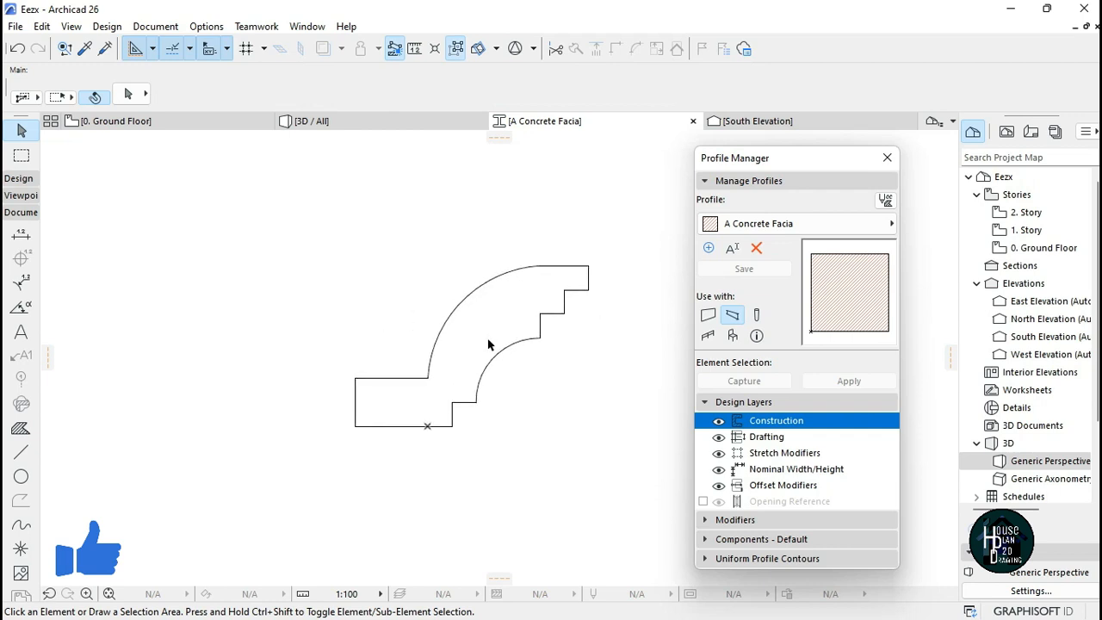
scroll(445, 353, "up", 1)
scroll(457, 368, "down", 1)
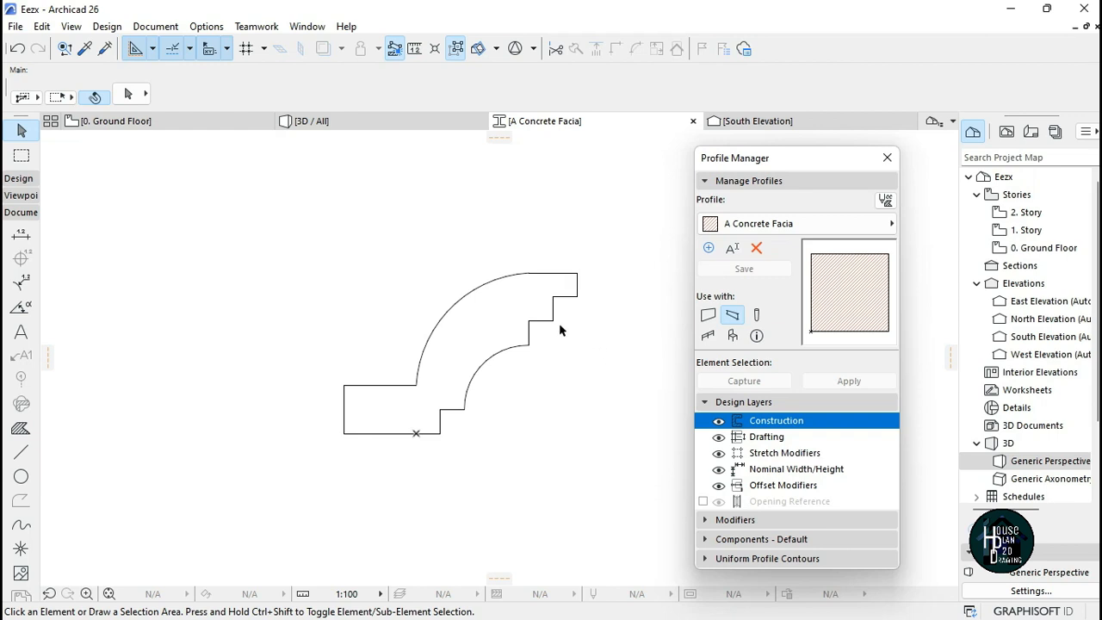
scroll(511, 370, "up", 1)
left_click(22, 428)
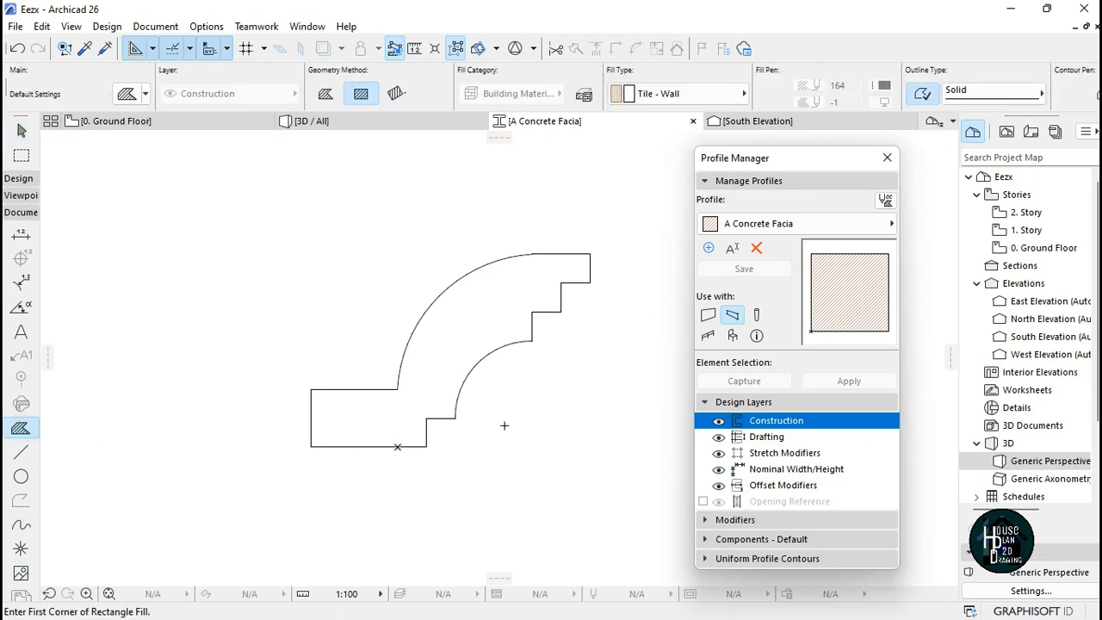
left_click(22, 451)
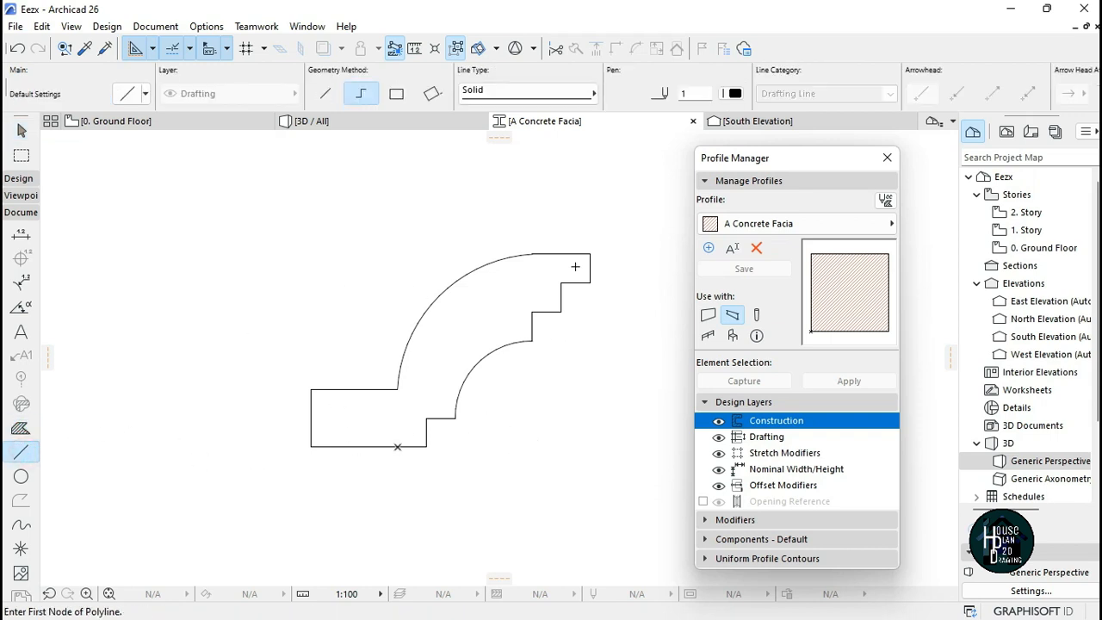
left_click(23, 432)
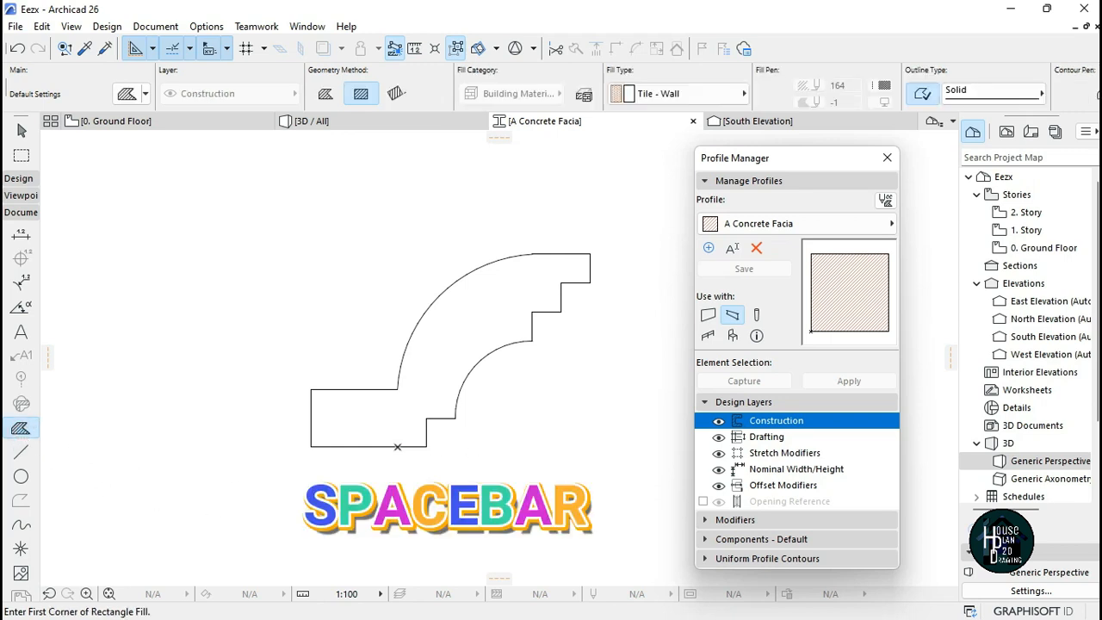
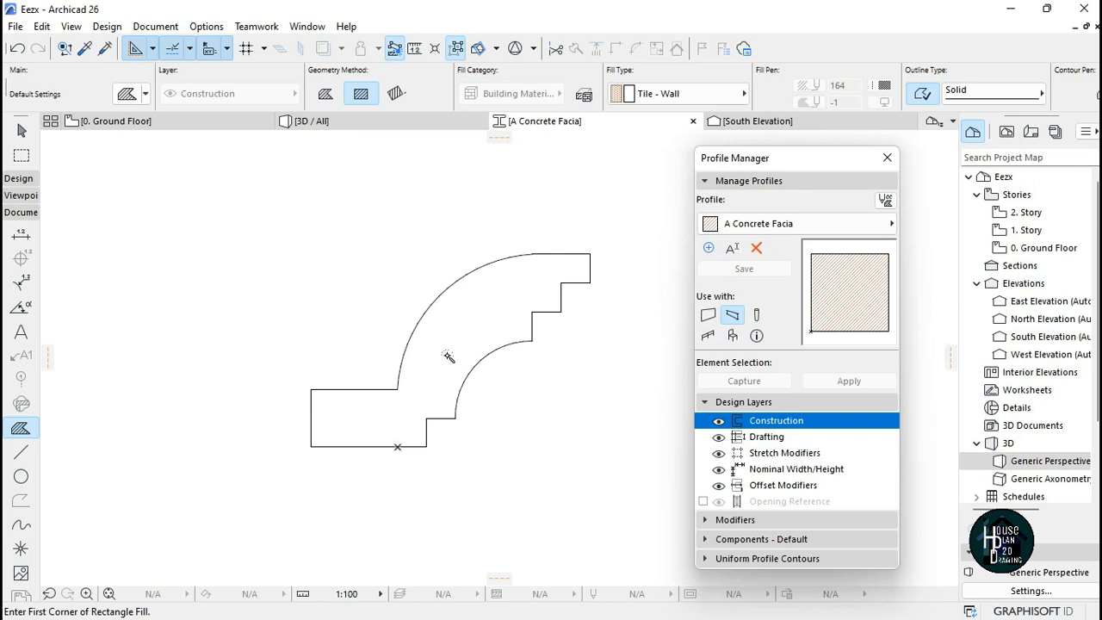
left_click(448, 356)
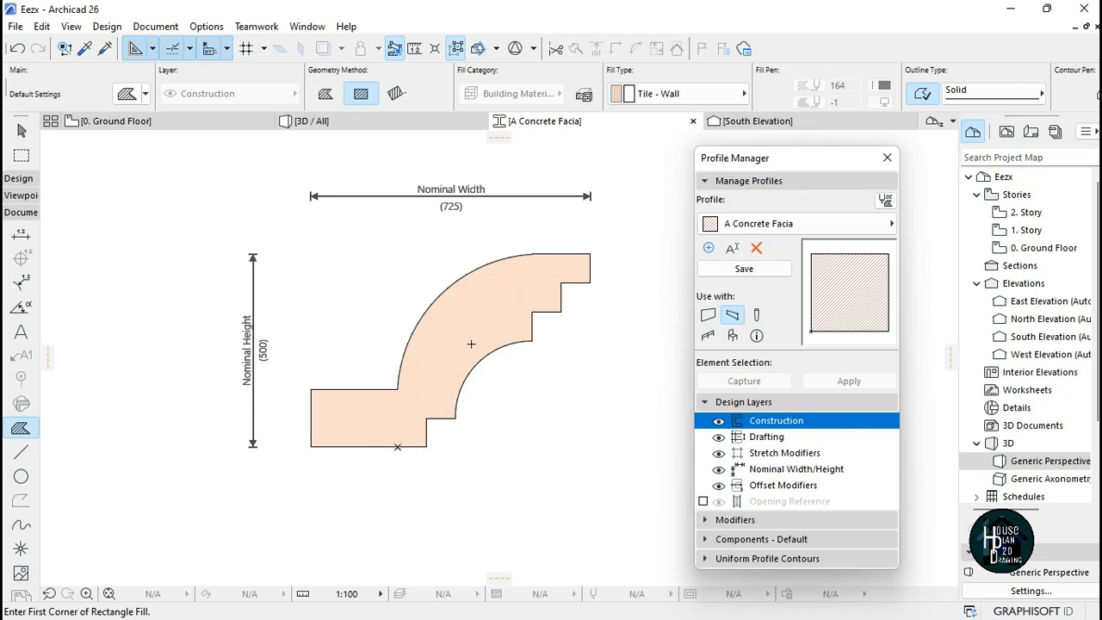
key("Escape")
- Select the fascia fill and enable the horizontal and vertical stretch modifiers for the profile
left_click(472, 320)
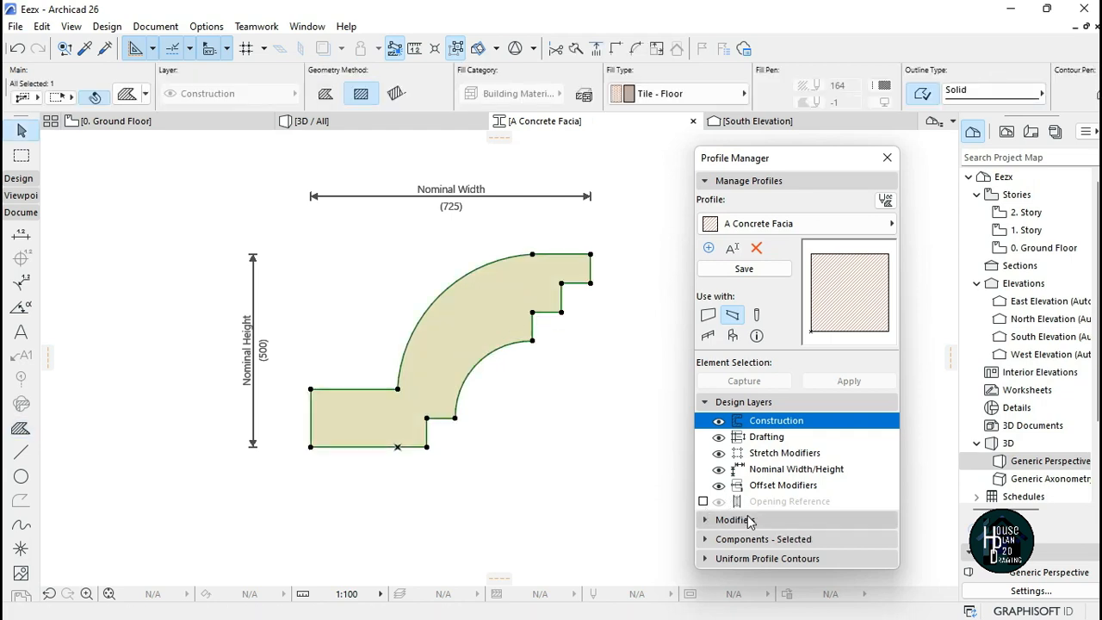
left_click(737, 520)
left_click(703, 458)
left_click(703, 475)
left_click(736, 425)
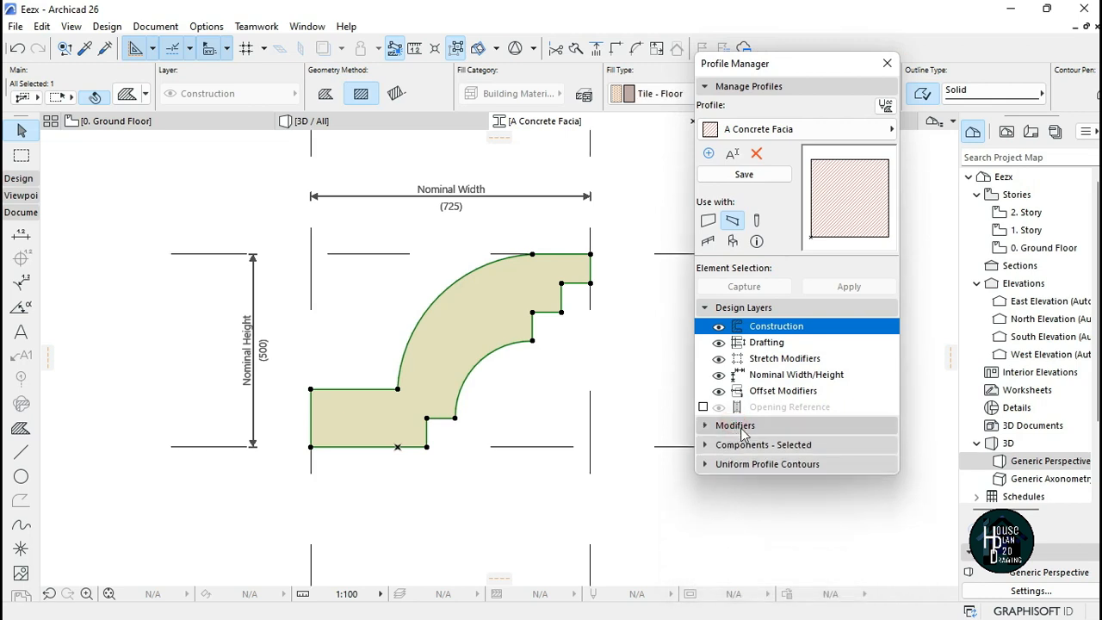
- Set the selected fill's component type to Finish and enable its surface override
left_click(754, 444)
left_click(773, 417)
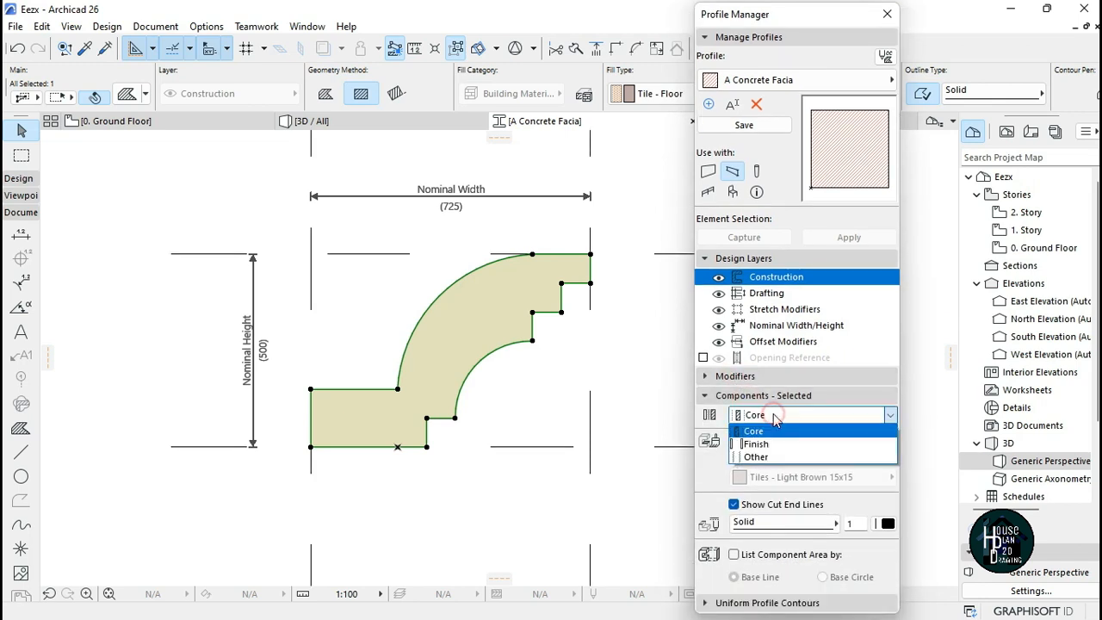
left_click(769, 443)
left_click(769, 442)
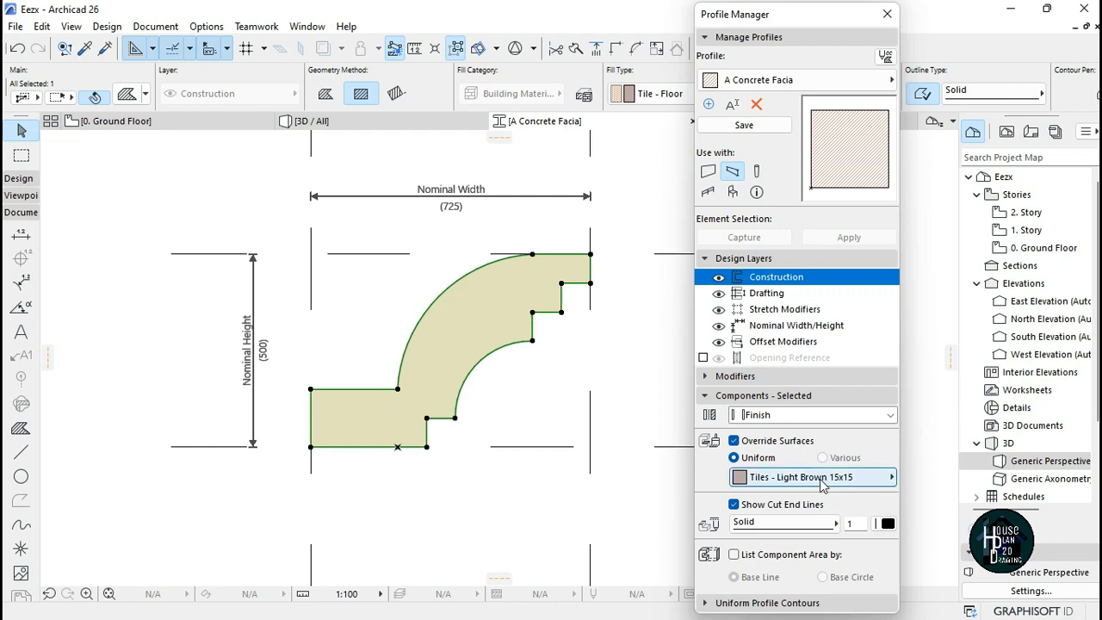
- Set the uniform override surface to Paint - Glossy White, then save the A Concrete Facia profile and close the profile editor
left_click(800, 477)
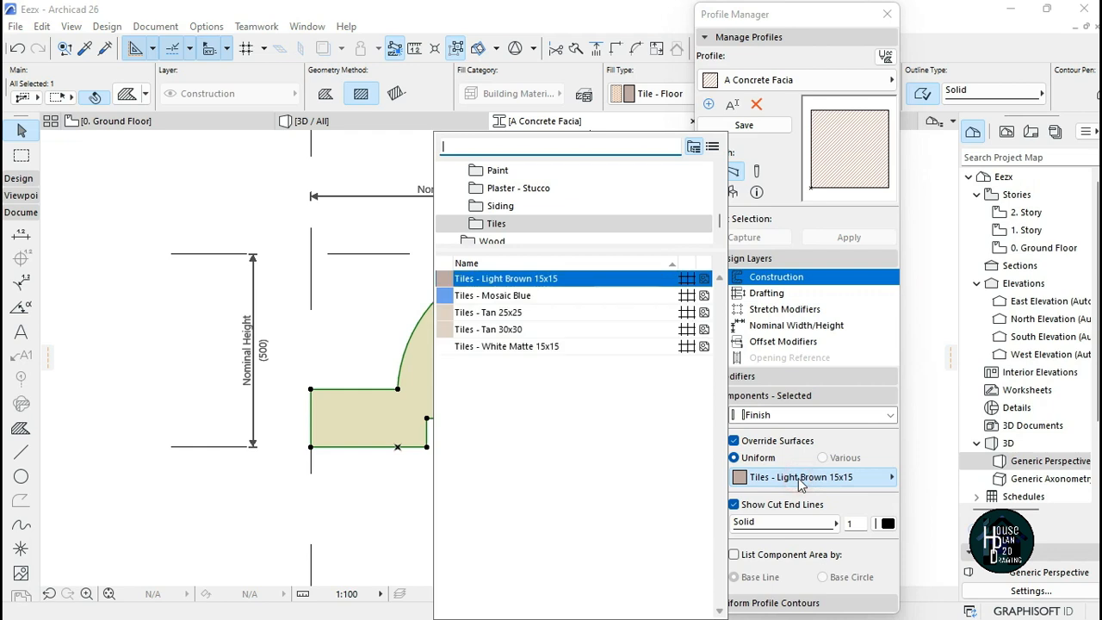
scroll(536, 206, "down", 1)
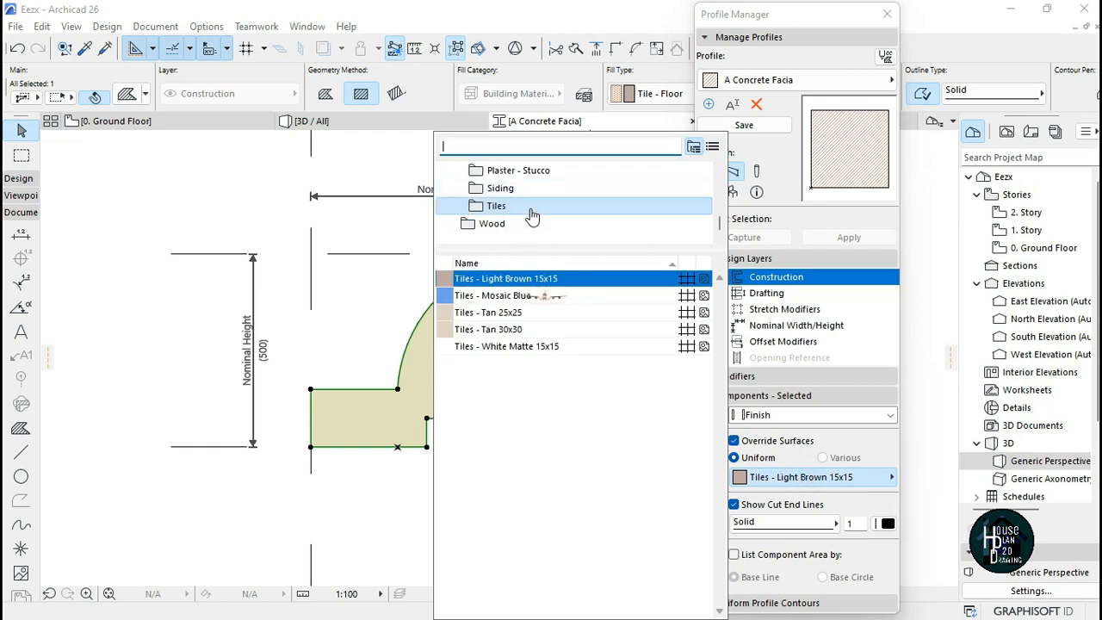
scroll(536, 226, "up", 2)
scroll(540, 240, "down", 2)
left_click(527, 190)
scroll(538, 215, "up", 6)
scroll(522, 223, "down", 6)
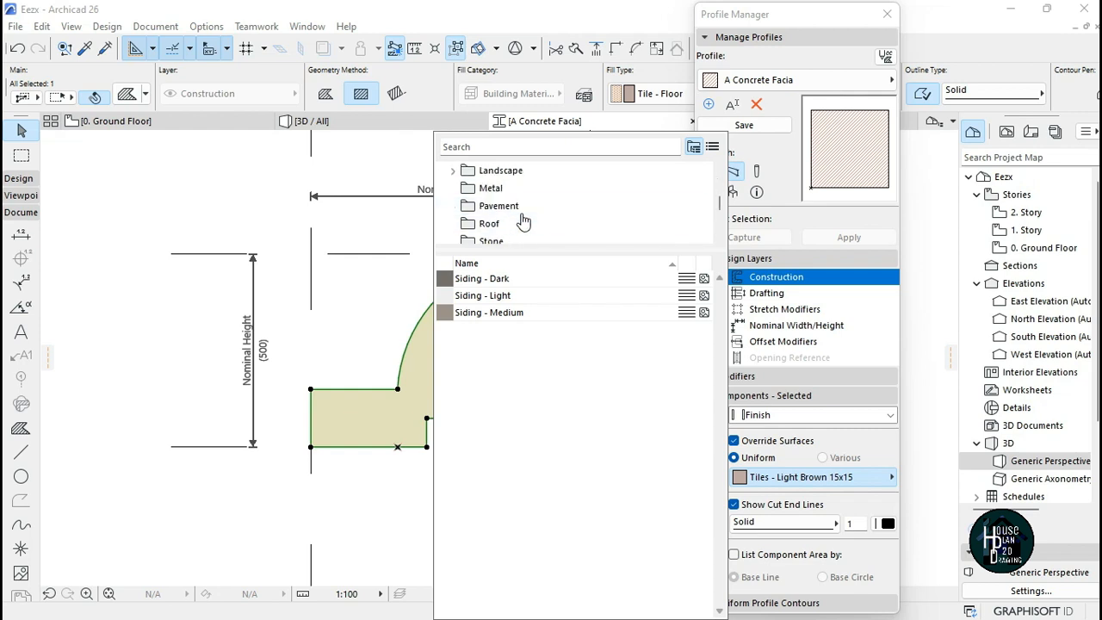
left_click(523, 210)
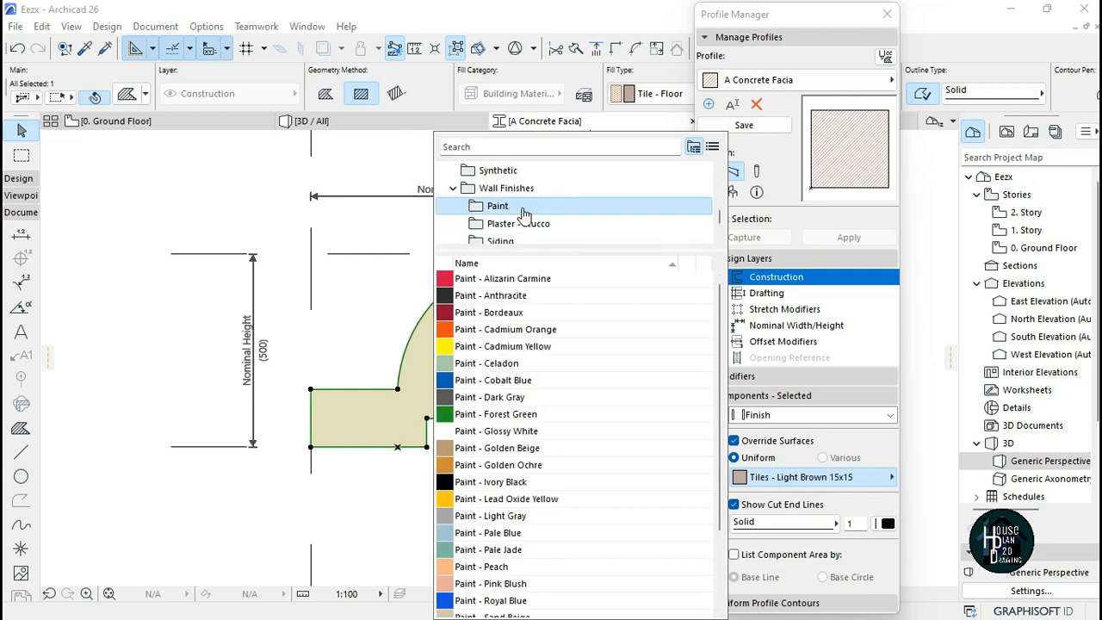
left_click(540, 434)
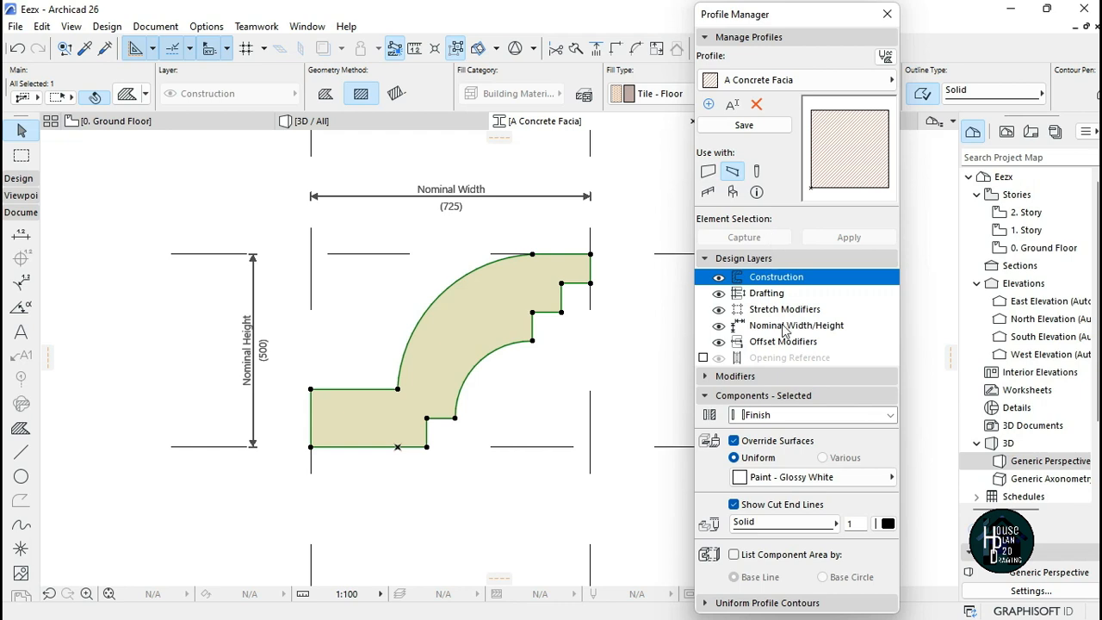
left_click(746, 129)
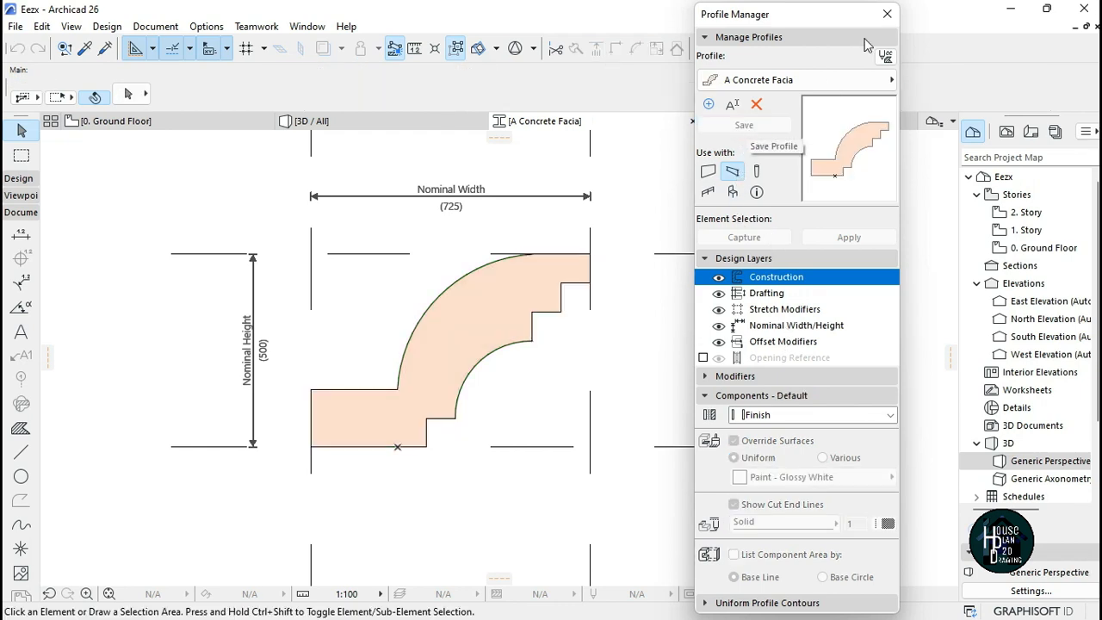
left_click(887, 16)
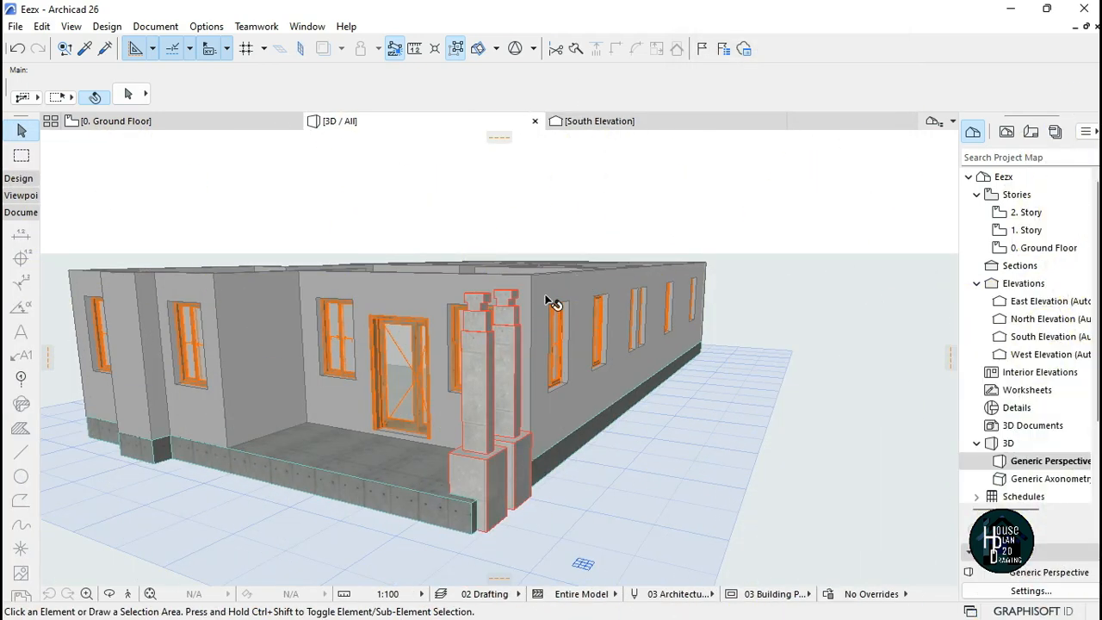
- On the Ground Floor plan, set the default beam's segment to the complex profile A Concrete Facia
left_click(198, 120)
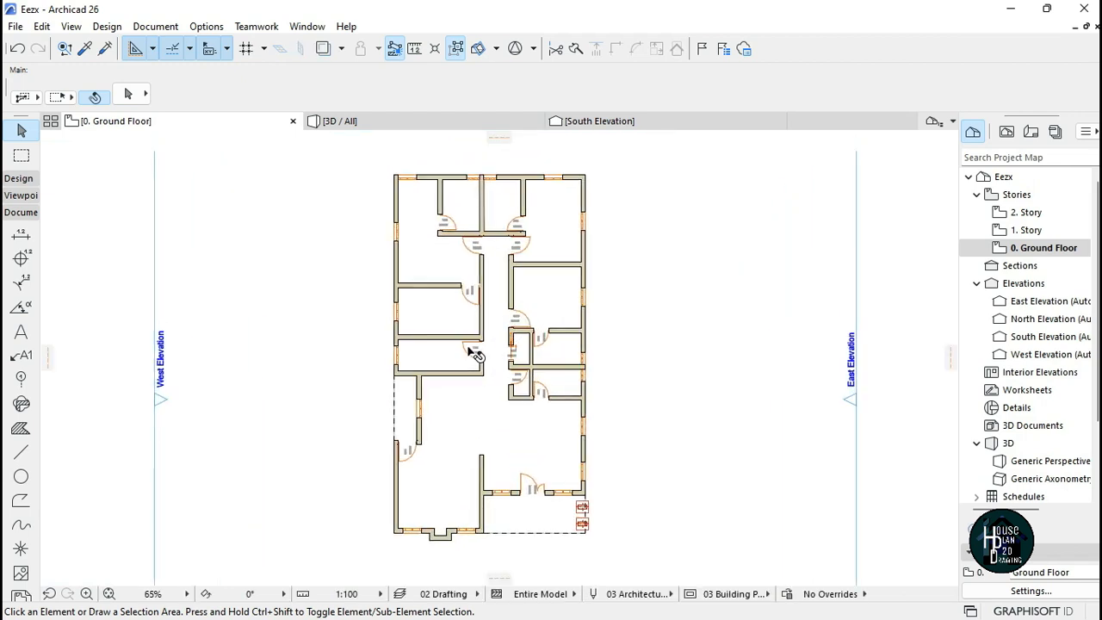
left_click(19, 179)
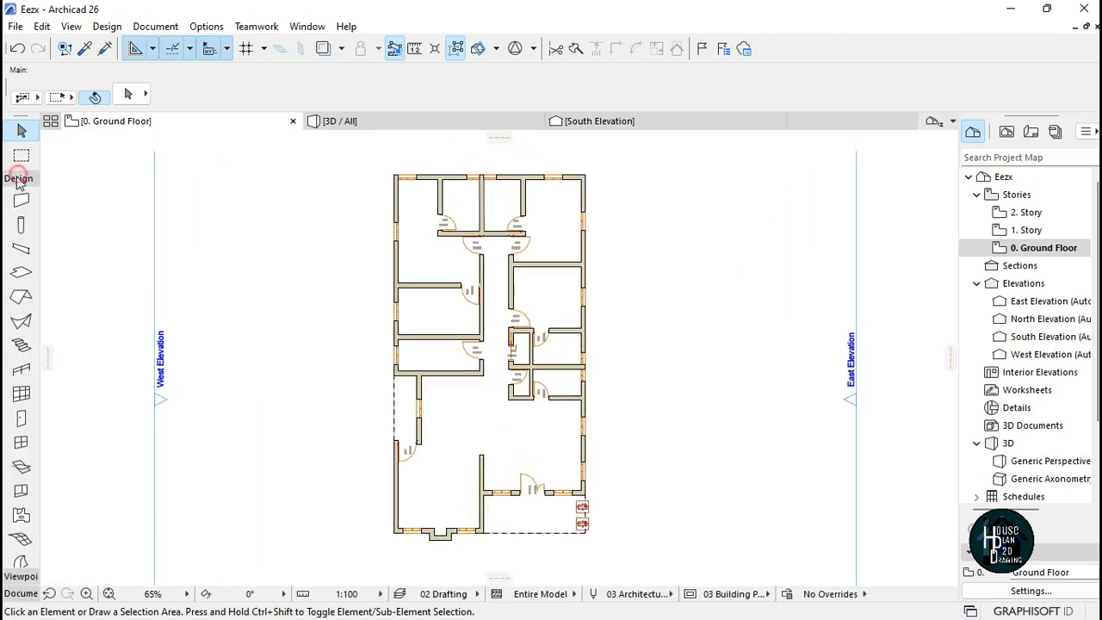
left_click(22, 250)
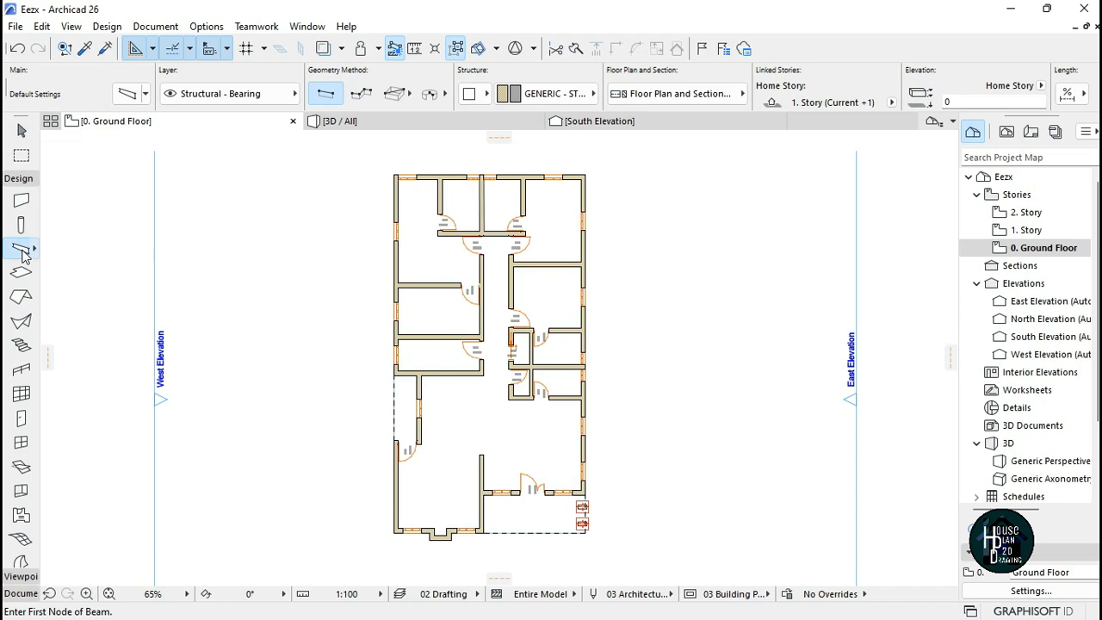
left_click(127, 93)
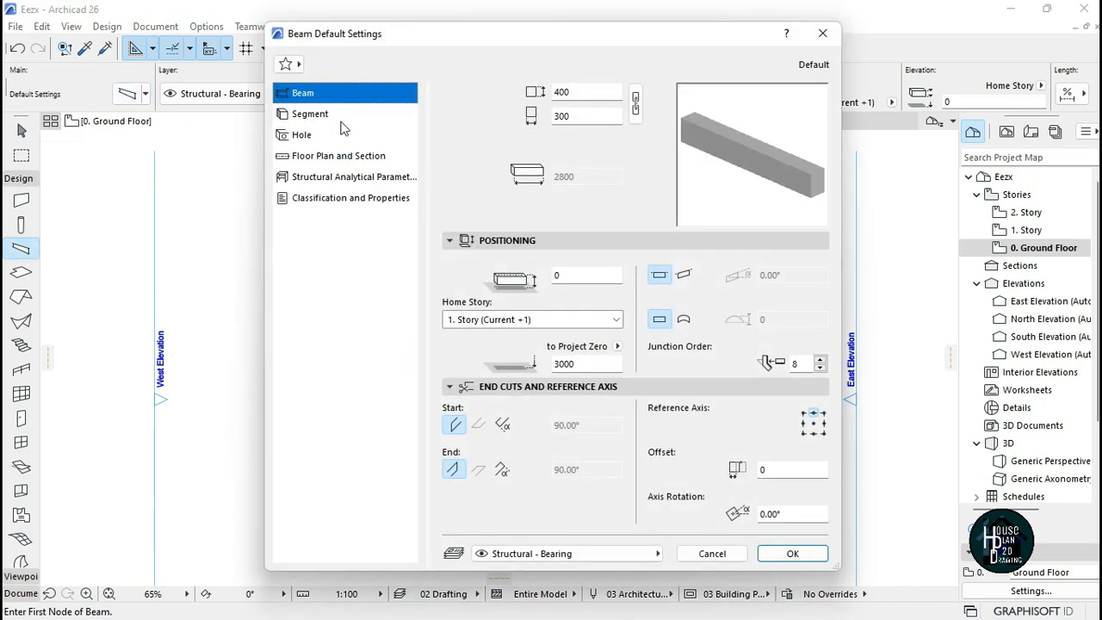
left_click(327, 114)
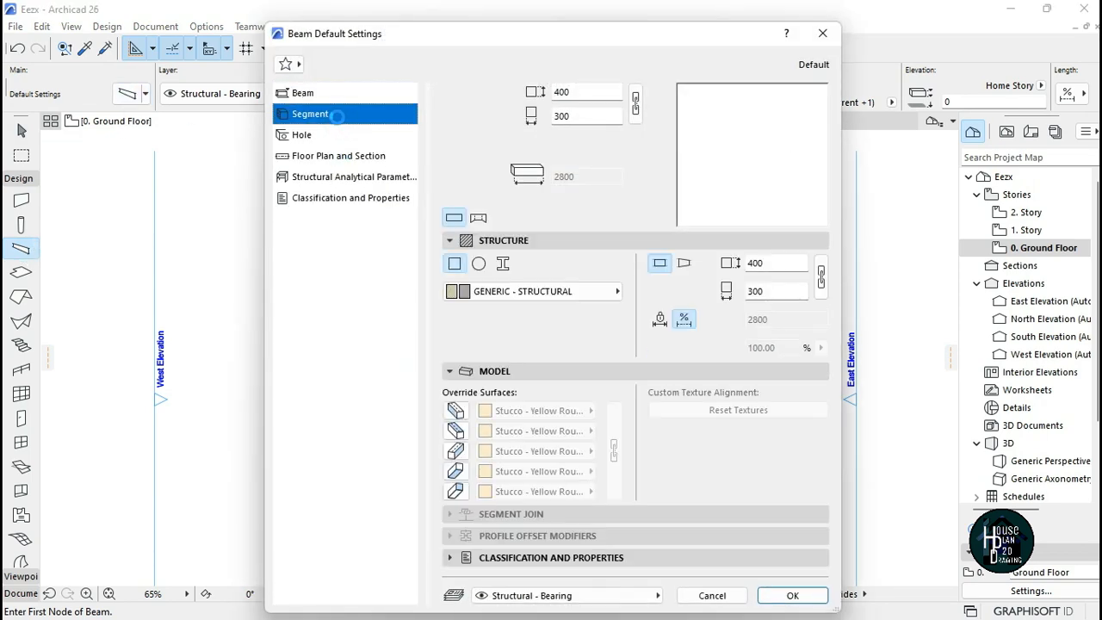
left_click(504, 265)
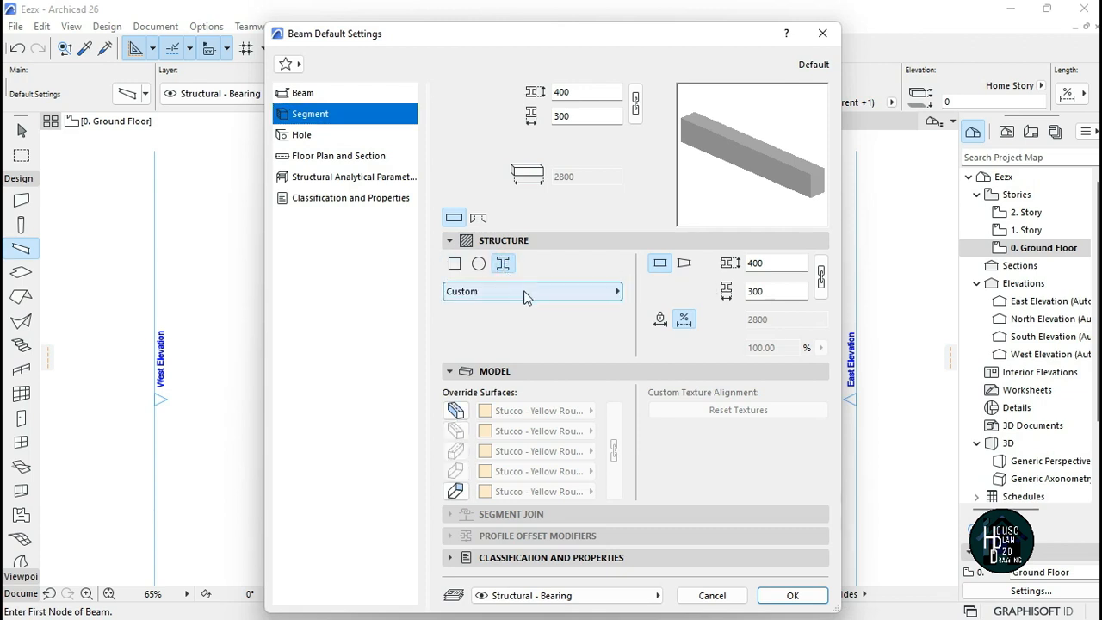
left_click(527, 293)
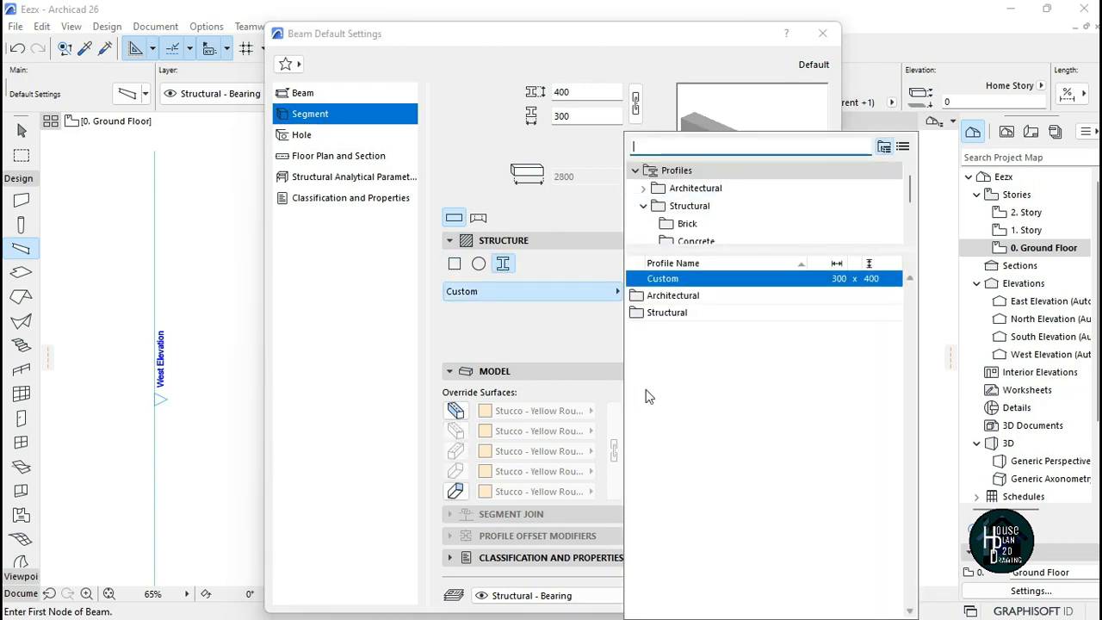
left_click(903, 149)
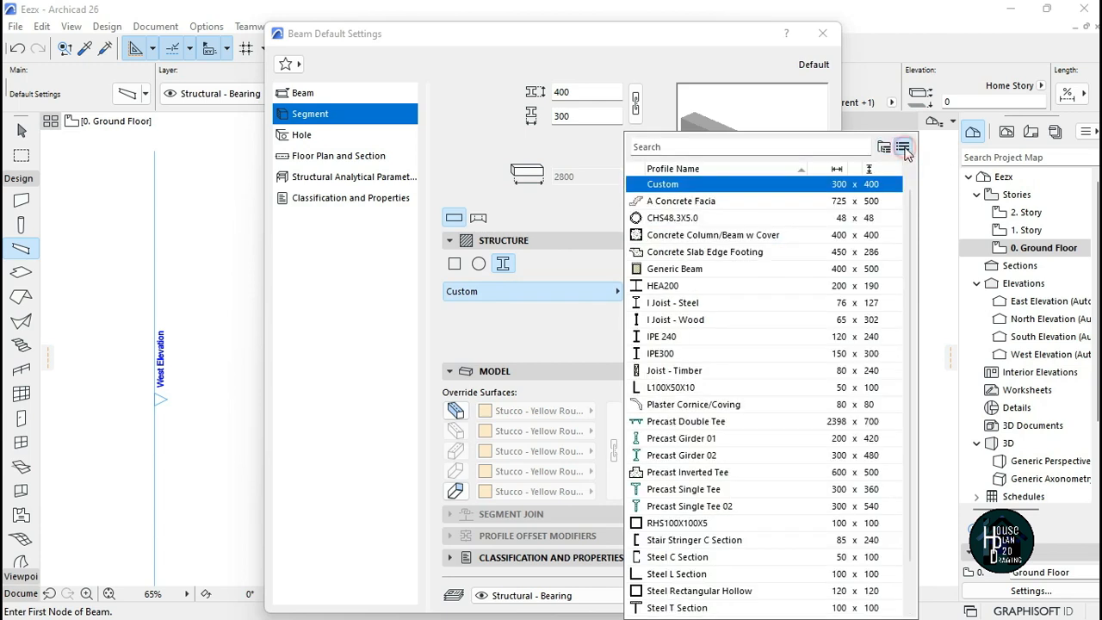
left_click(704, 204)
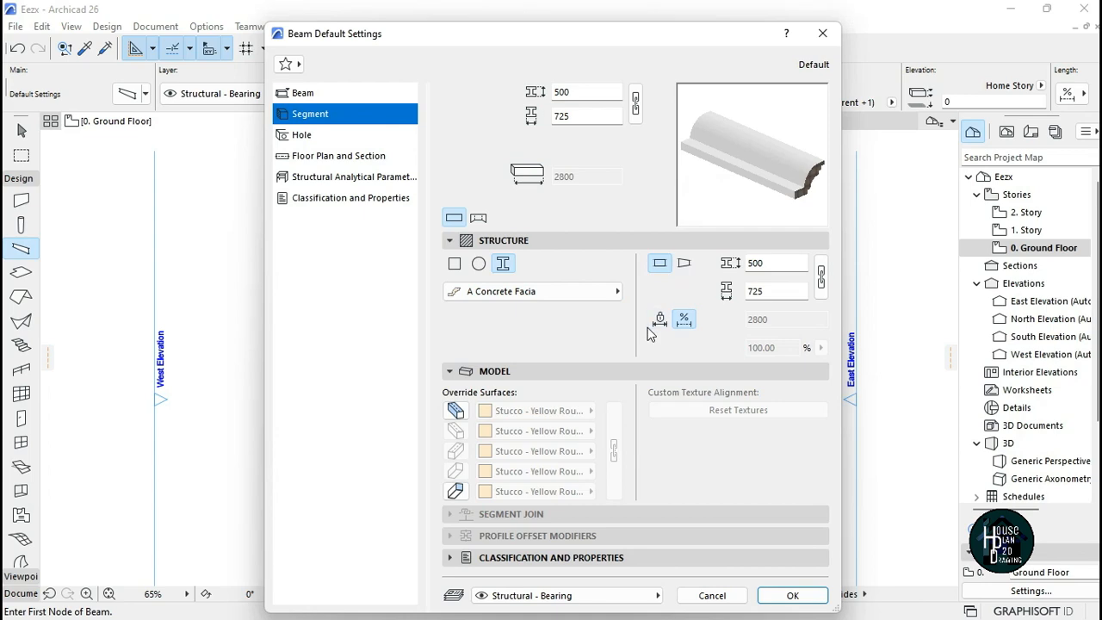
left_click(793, 595)
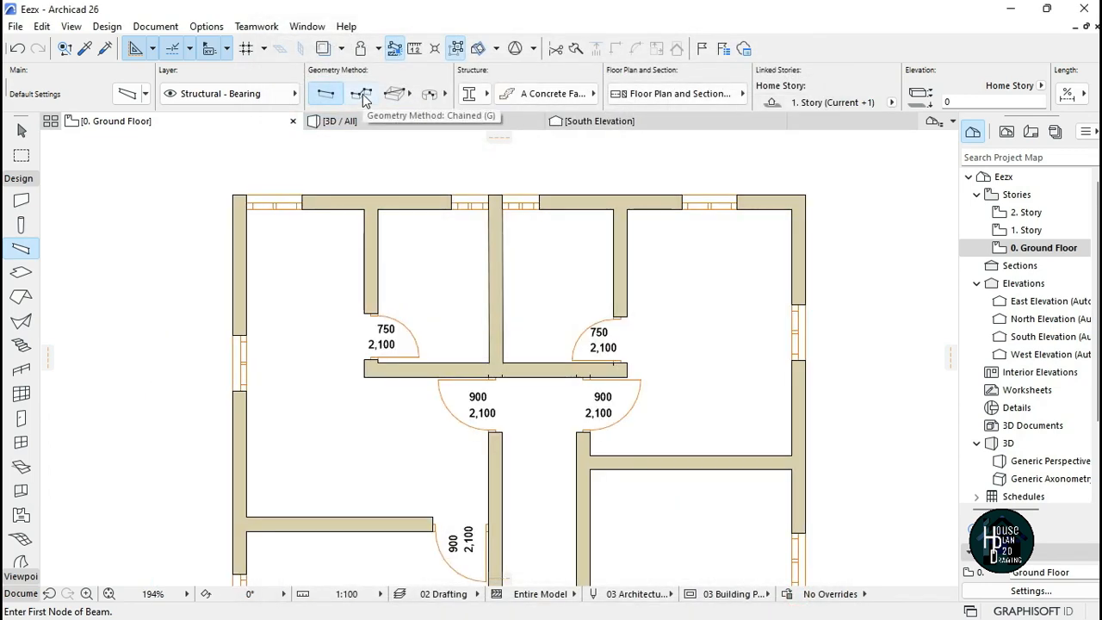
- Start a chained fascia beam at the house's north-east outer corner and run it along the north and west walls to the south-west corner
left_click(363, 94)
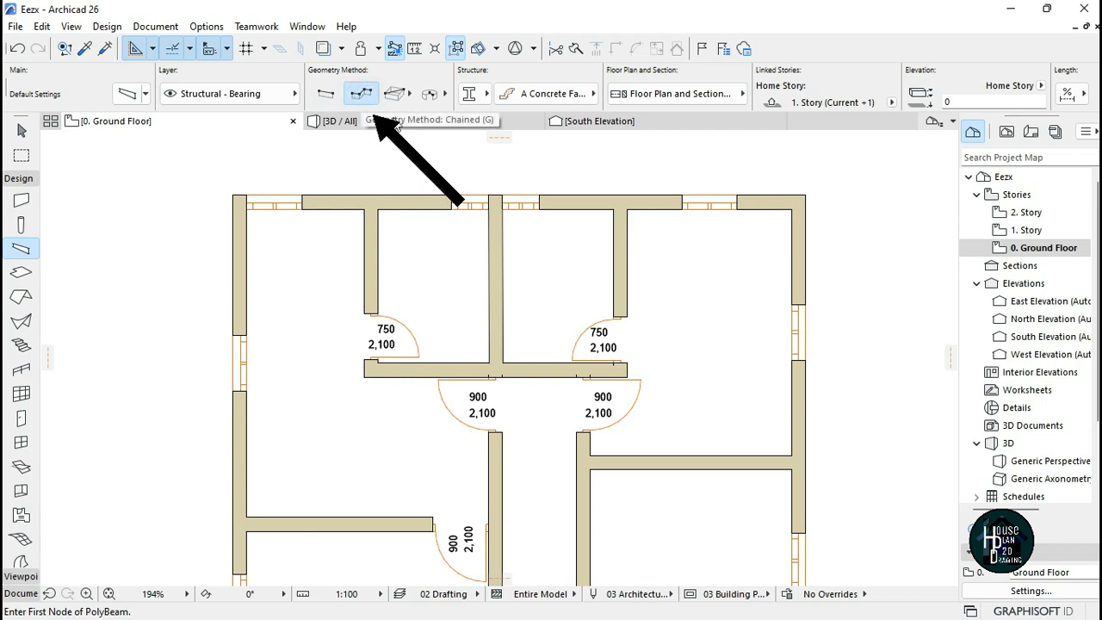
left_click(805, 196)
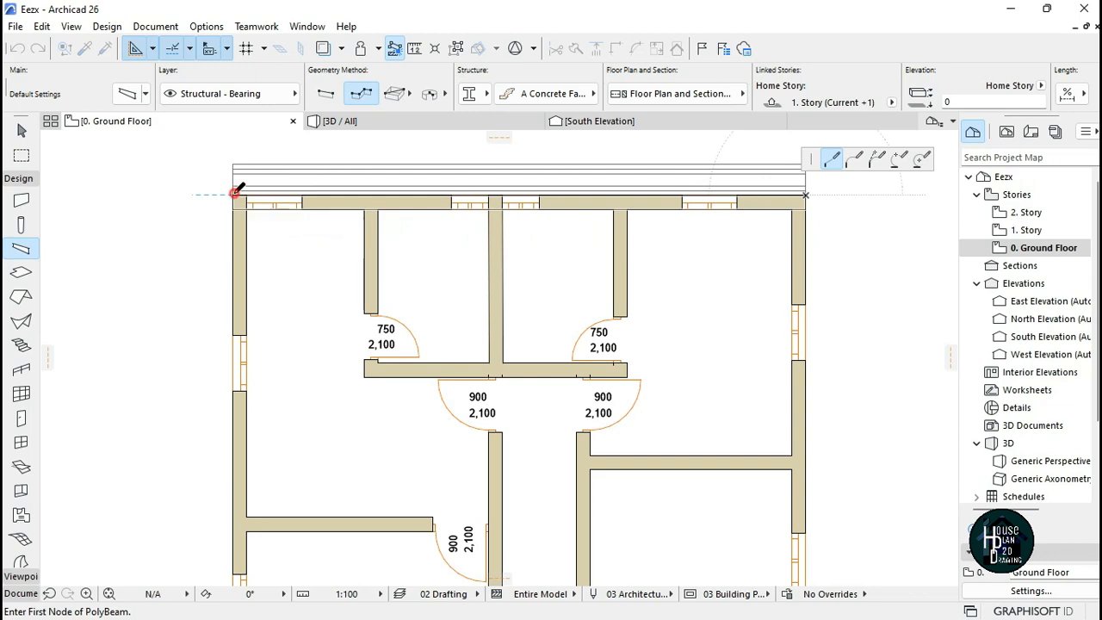
scroll(379, 188, "down", 5)
scroll(336, 293, "up", 6)
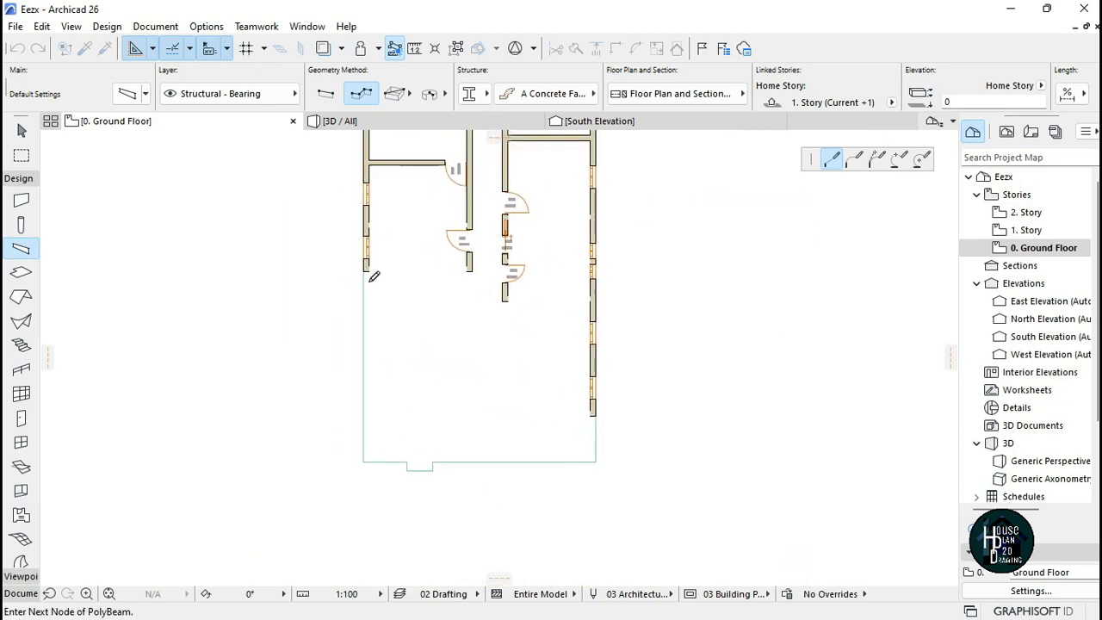
scroll(352, 313, "down", 3)
scroll(396, 431, "up", 6)
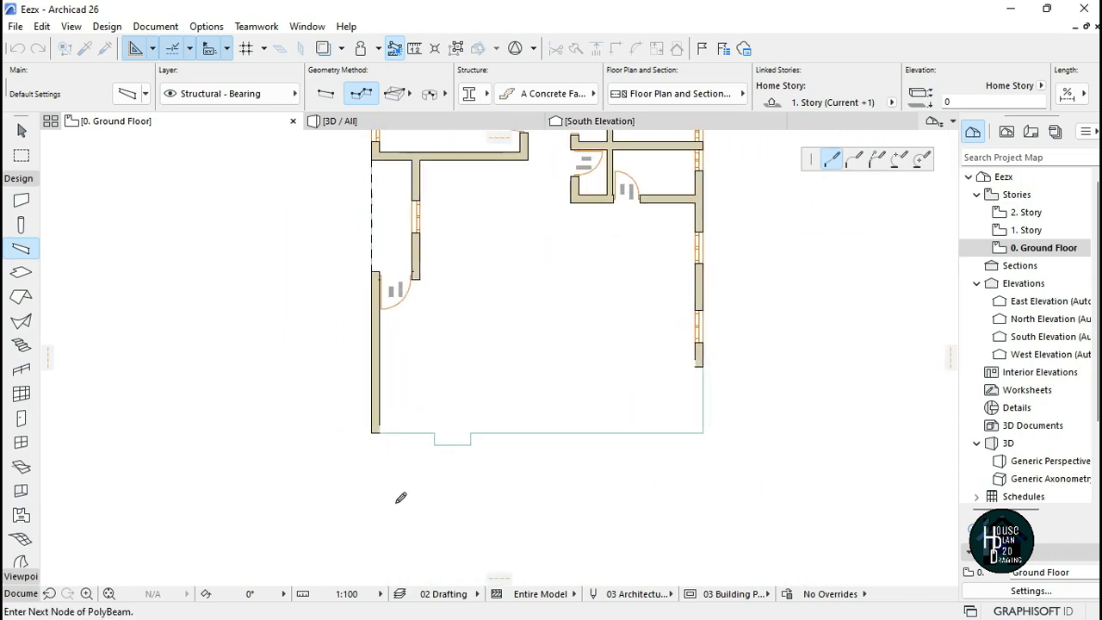
left_click(321, 335)
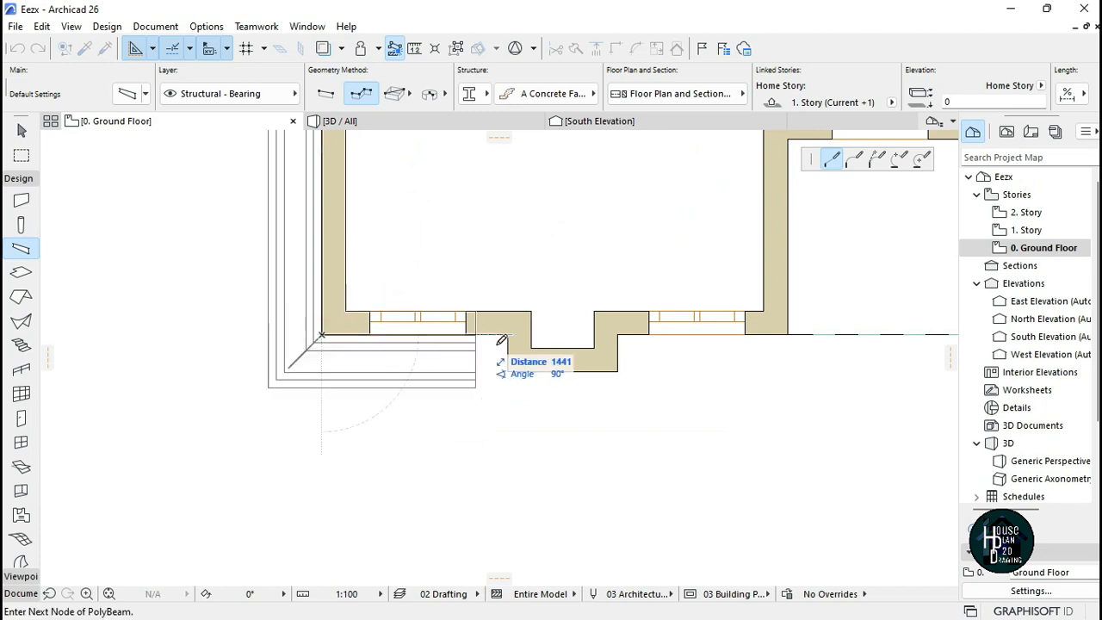
- Continue the fascia beam along the south wall and around the outer corners of its small projection
left_click(506, 336)
left_click(508, 372)
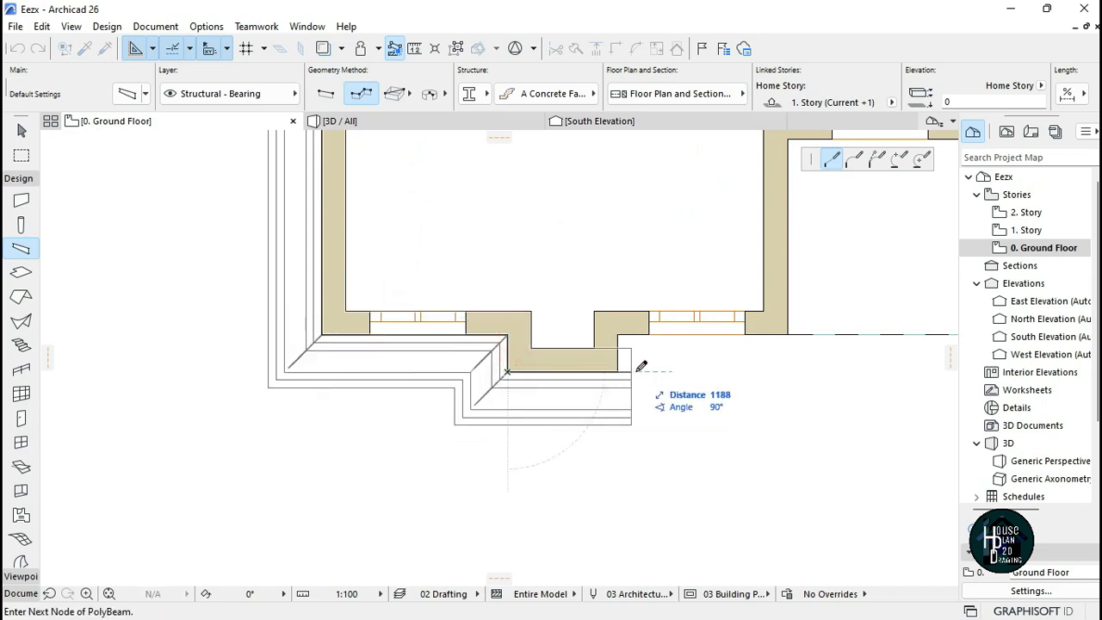
left_click(618, 371)
- Run the fascia beam along the porch edge to the south-east corner and up the east side, closing it at its starting corner
scroll(239, 370, "down", 3)
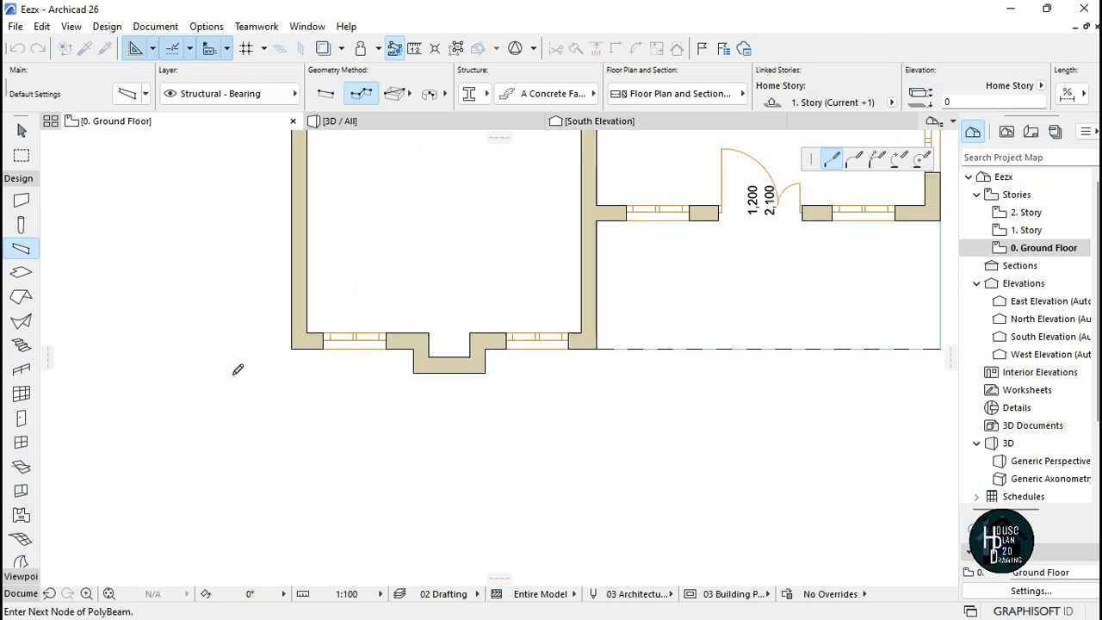
scroll(605, 351, "up", 4)
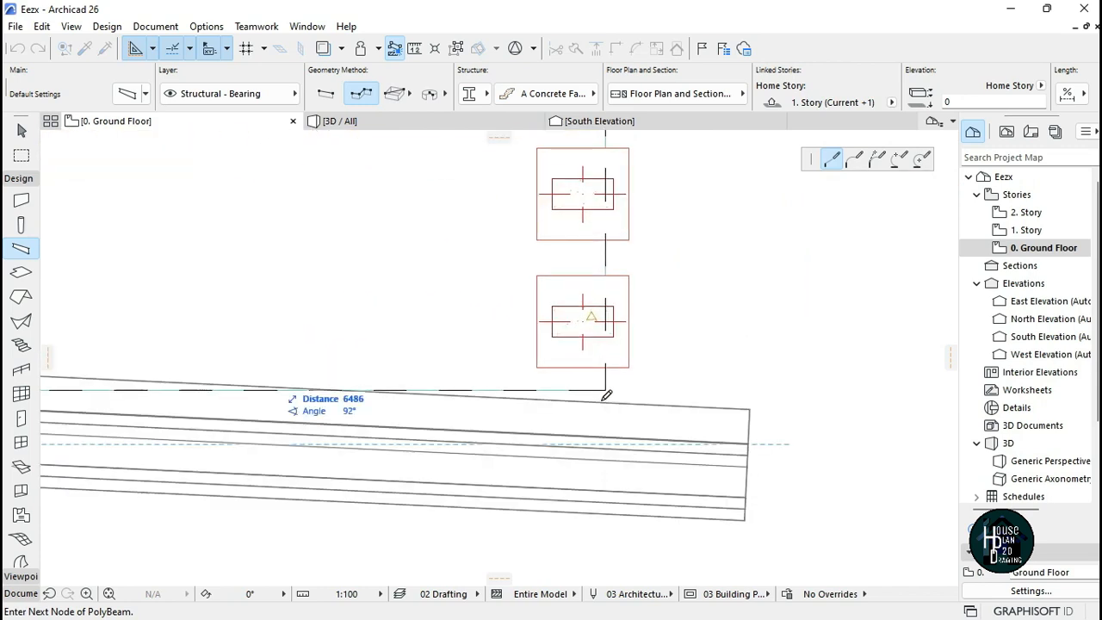
scroll(606, 389, "down", 6)
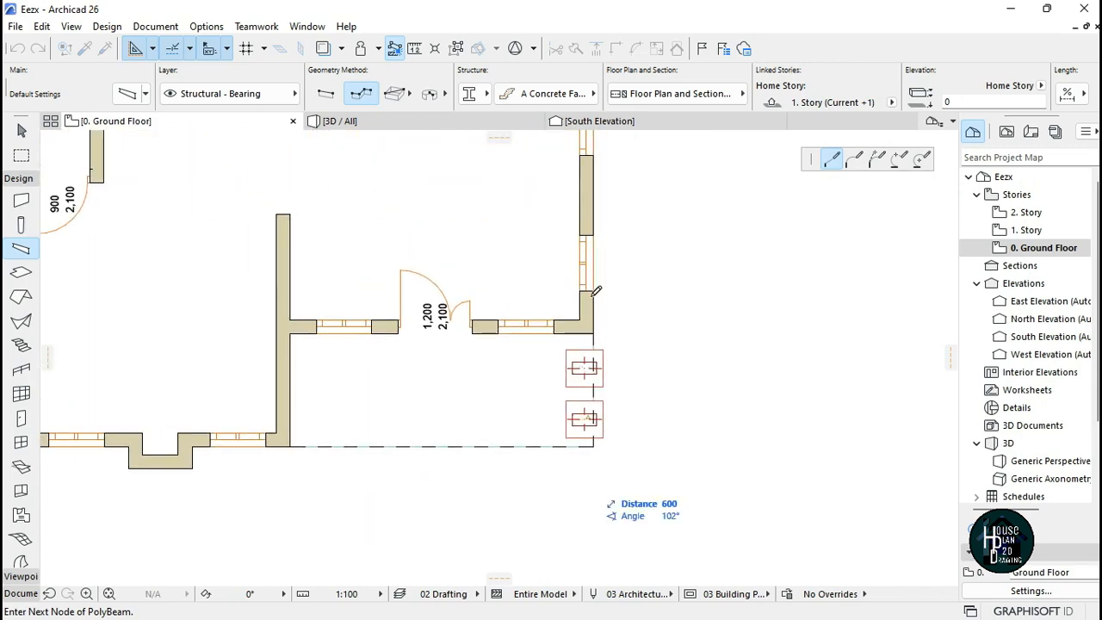
scroll(594, 376, "down", 2)
scroll(594, 376, "down", 2)
scroll(593, 239, "up", 6)
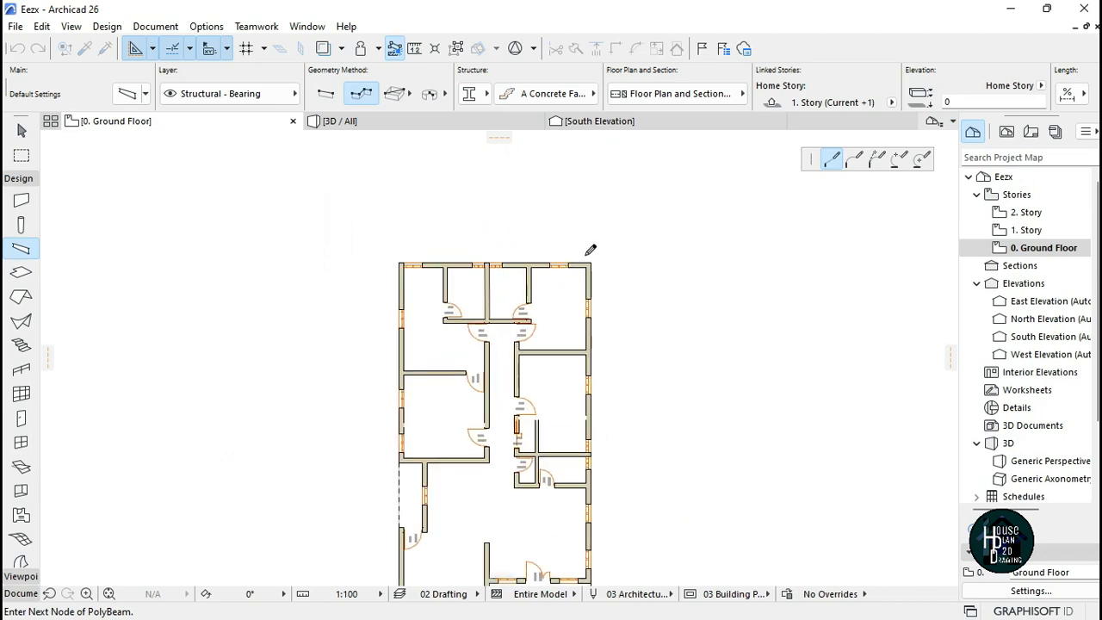
left_click(606, 201)
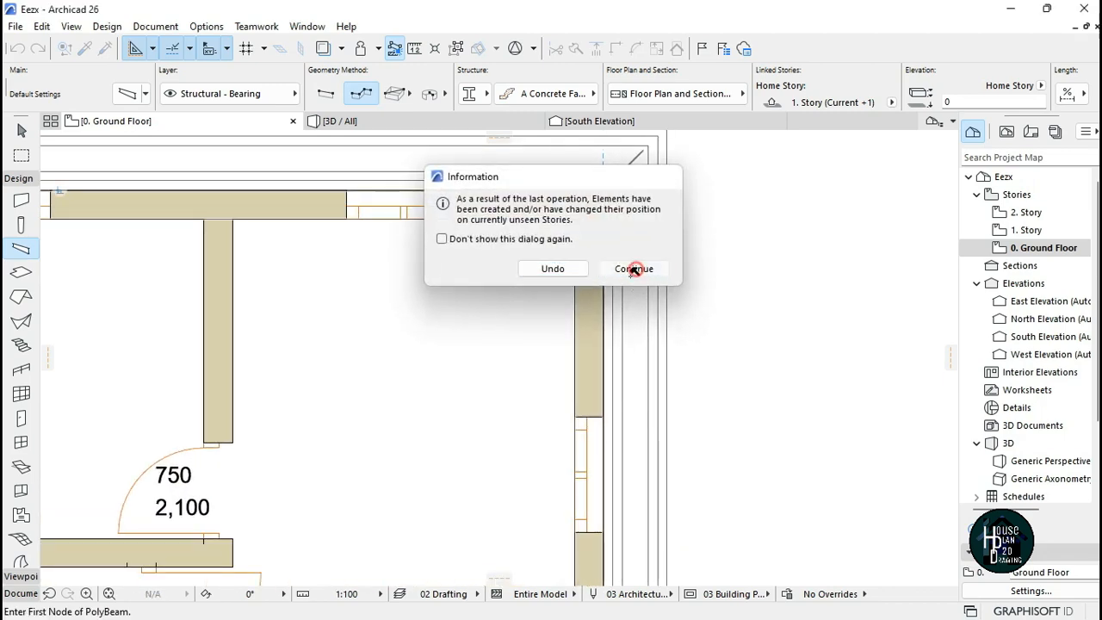
left_click(634, 269)
scroll(620, 231, "down", 8)
scroll(566, 322, "up", 3)
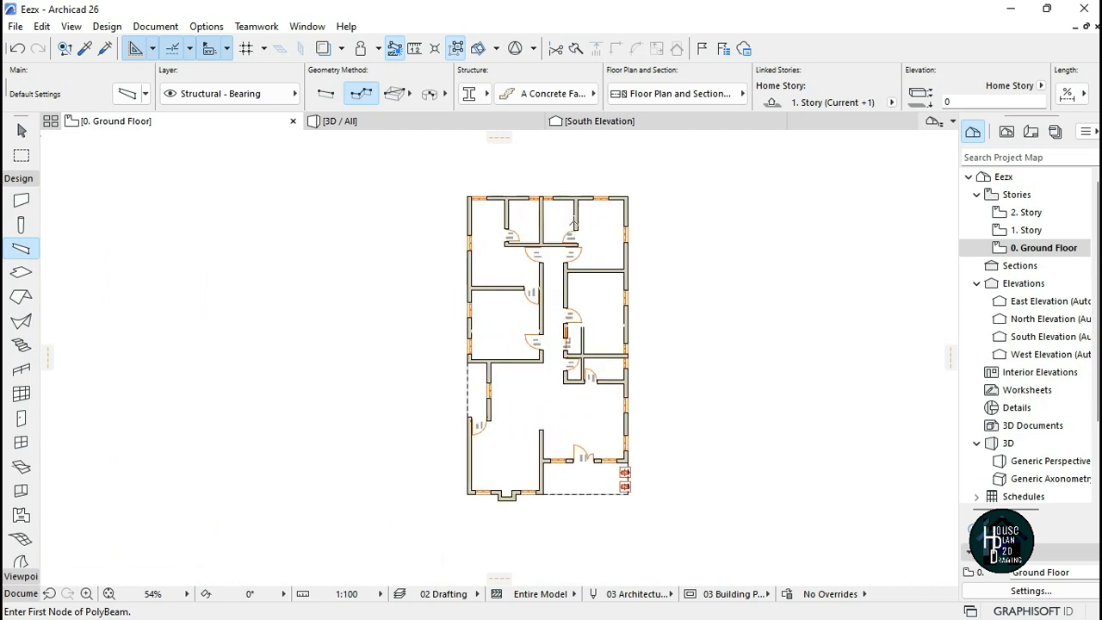
key("Escape")
- Explore the 3D model around and above the house to examine the fascia beam on all sides
left_click(427, 121)
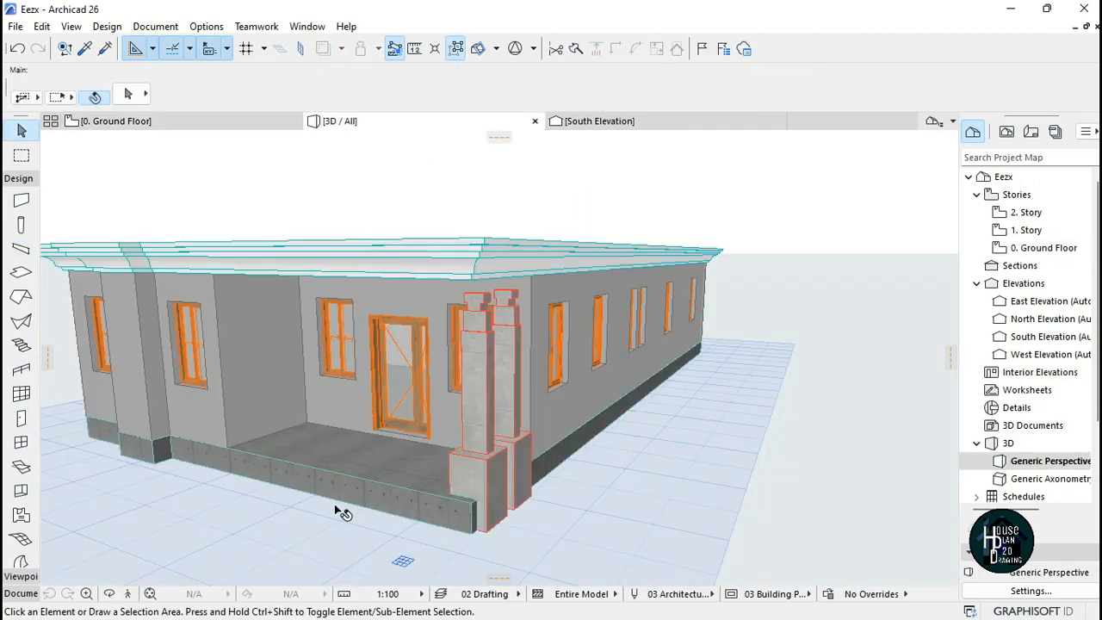
left_click(129, 594)
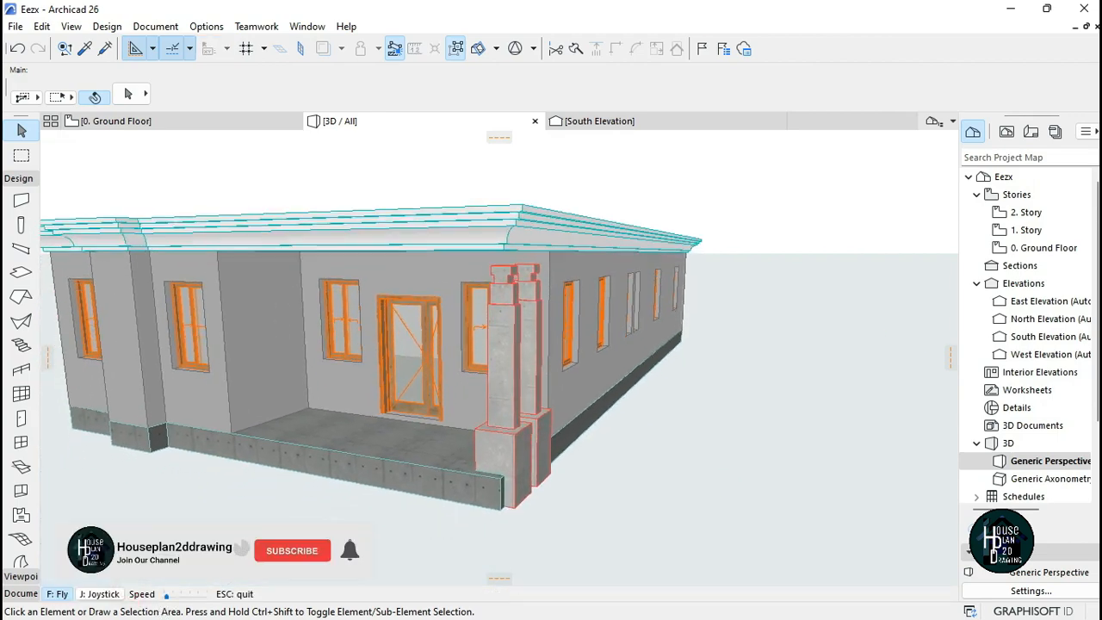
key("Left")
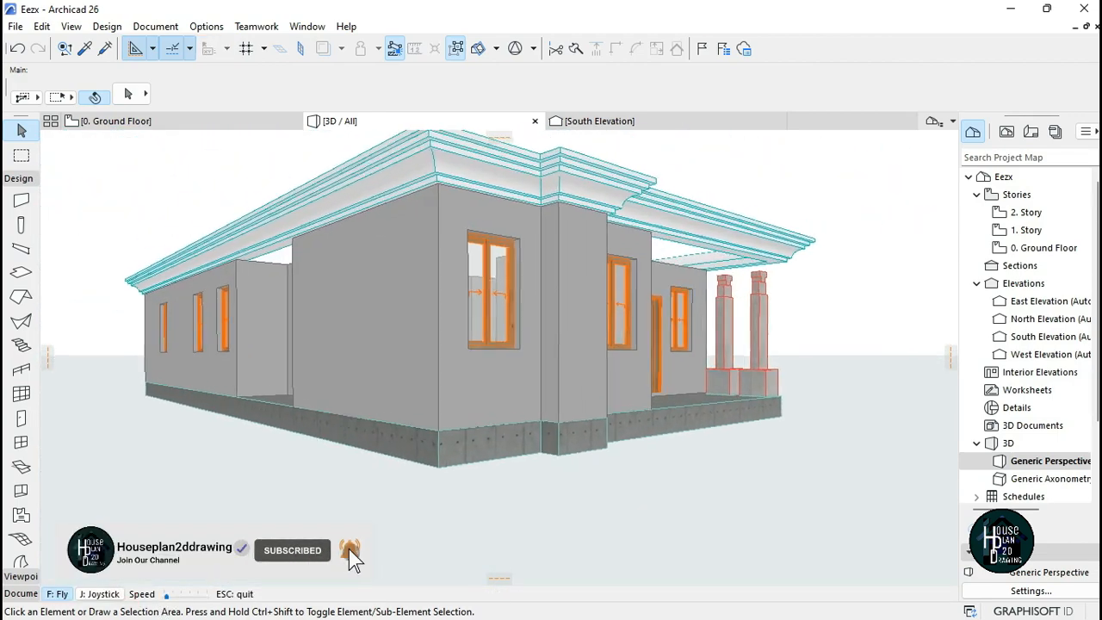
key("Left")
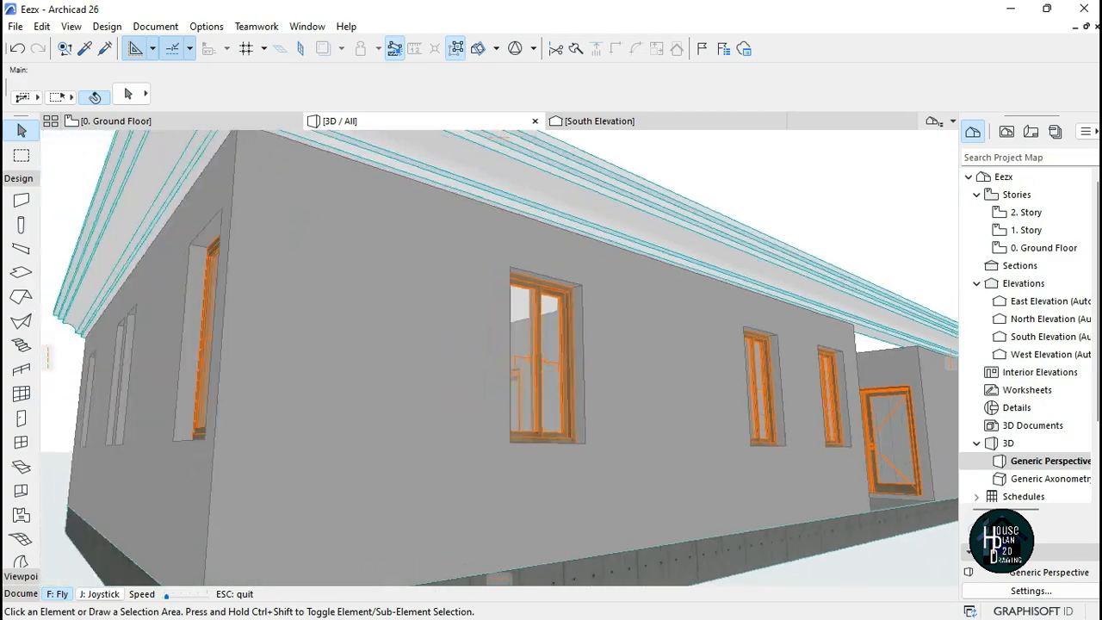
key("Page_Up")
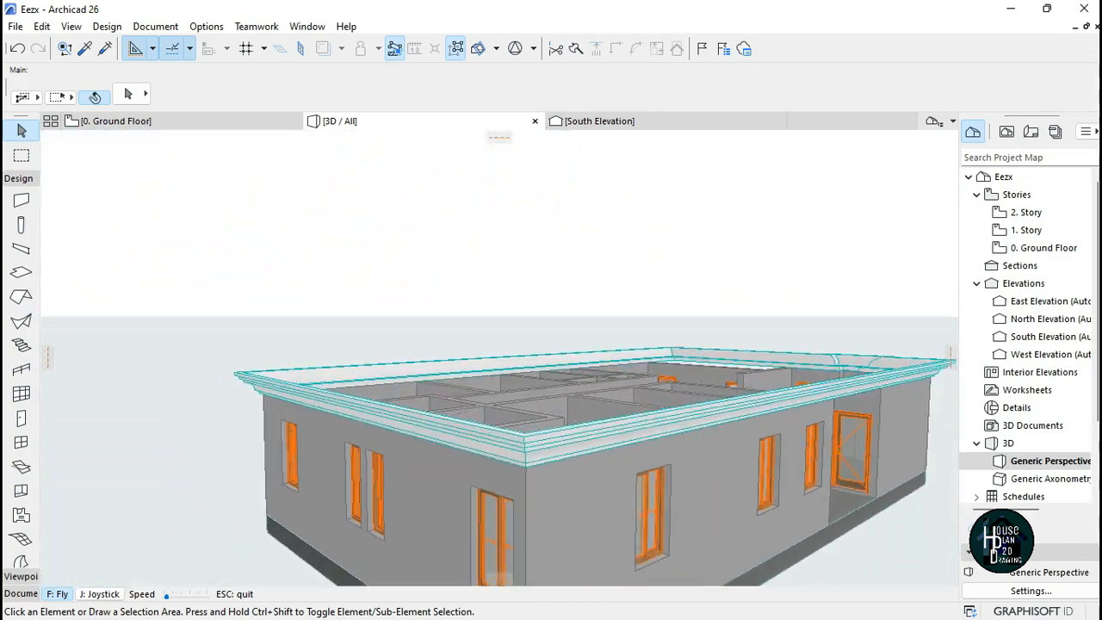
key("Right")
key("Right")
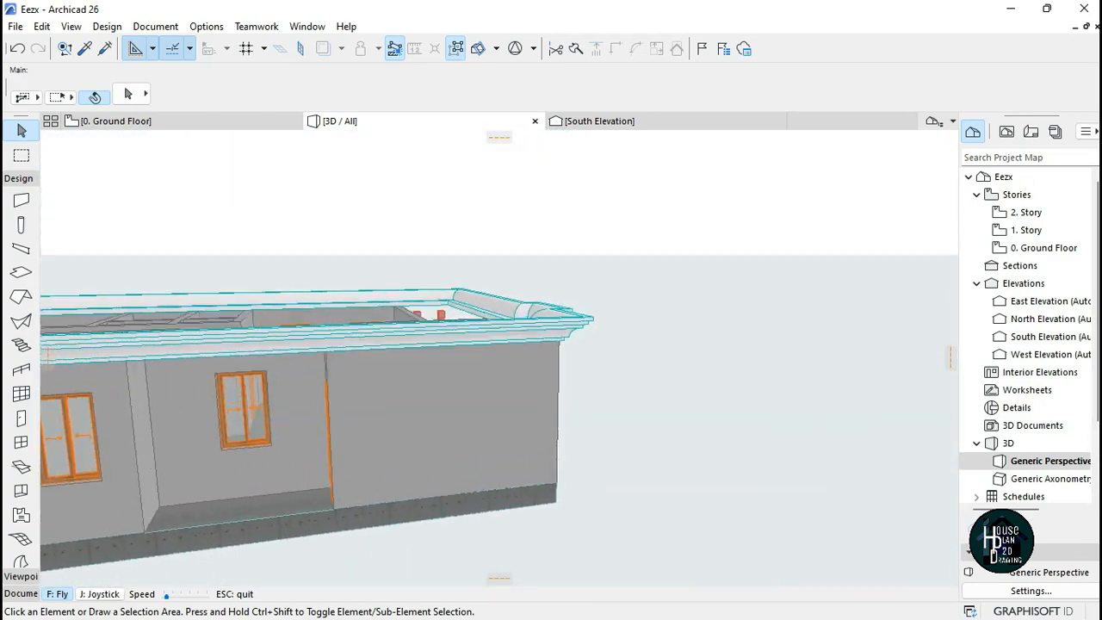
key("Right")
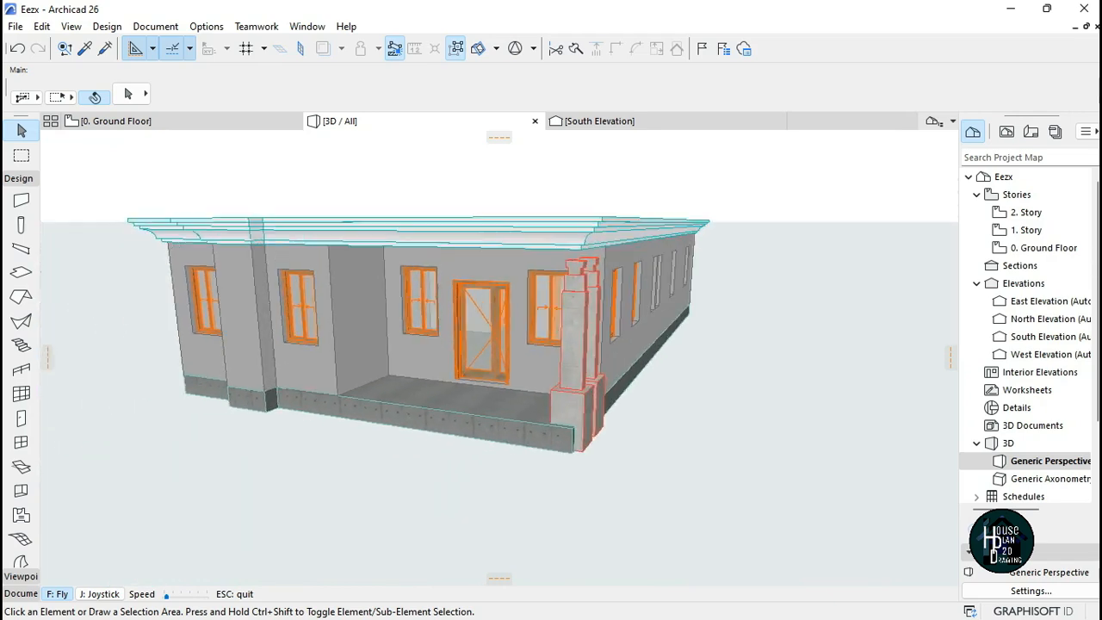
key("Down")
key("Escape")
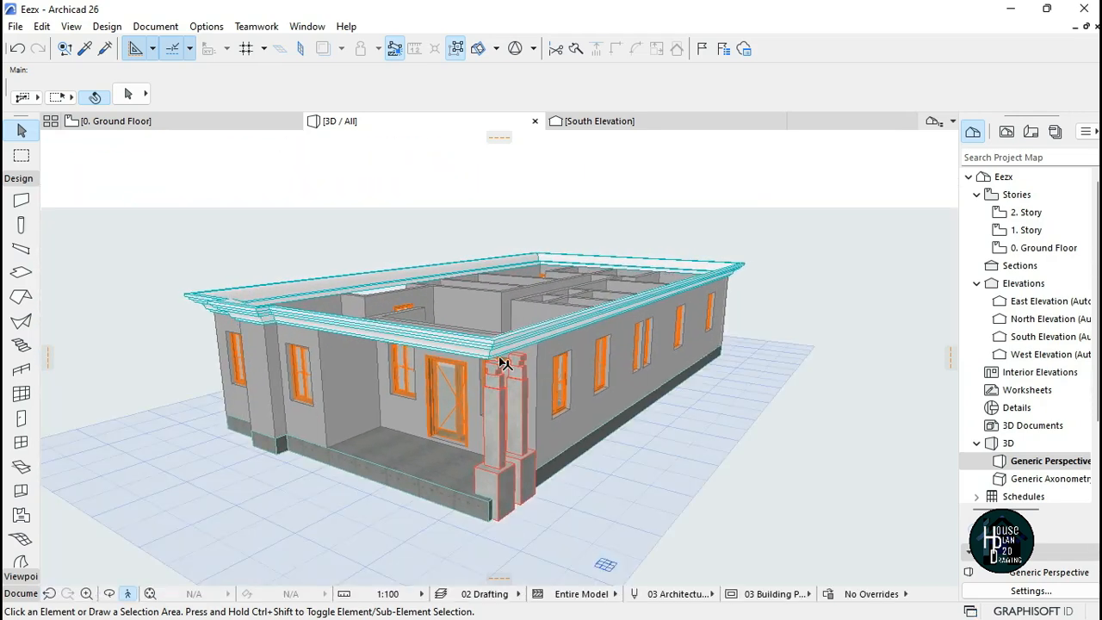
- Open the 1. Story floor plan with the whole fascia beam outline in view
left_click(195, 123)
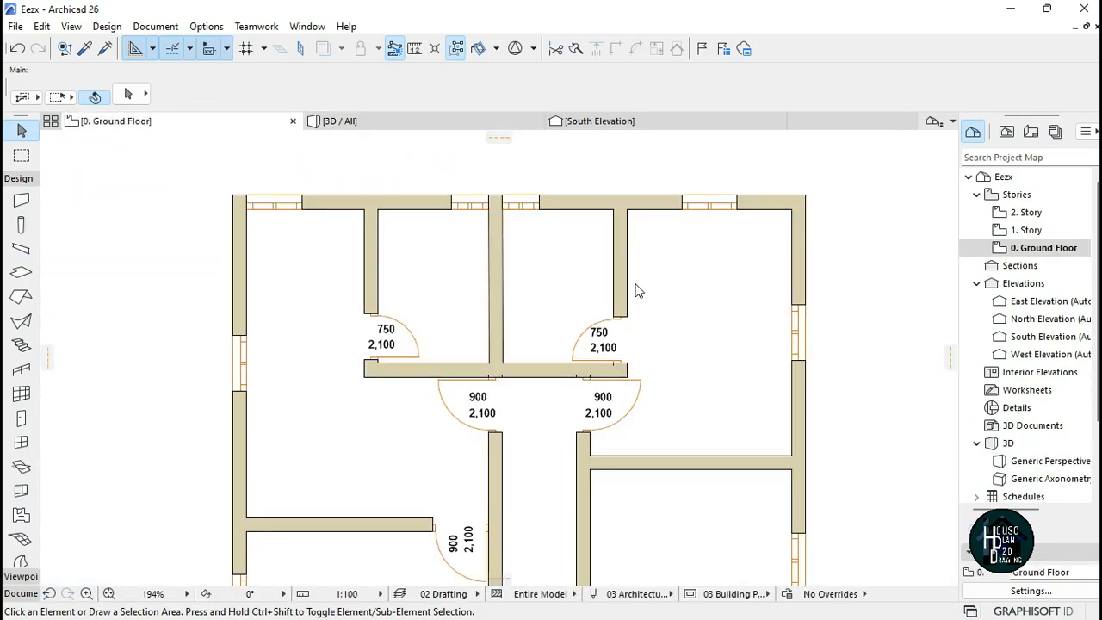
scroll(575, 220, "down", 9)
scroll(561, 215, "up", 4)
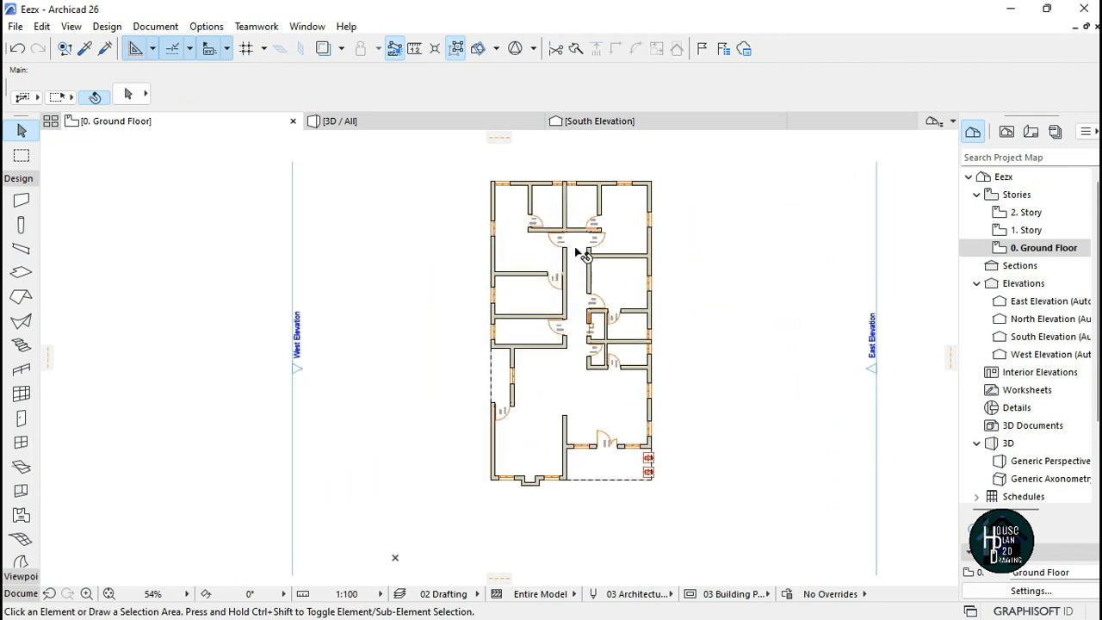
scroll(576, 256, "up", 1)
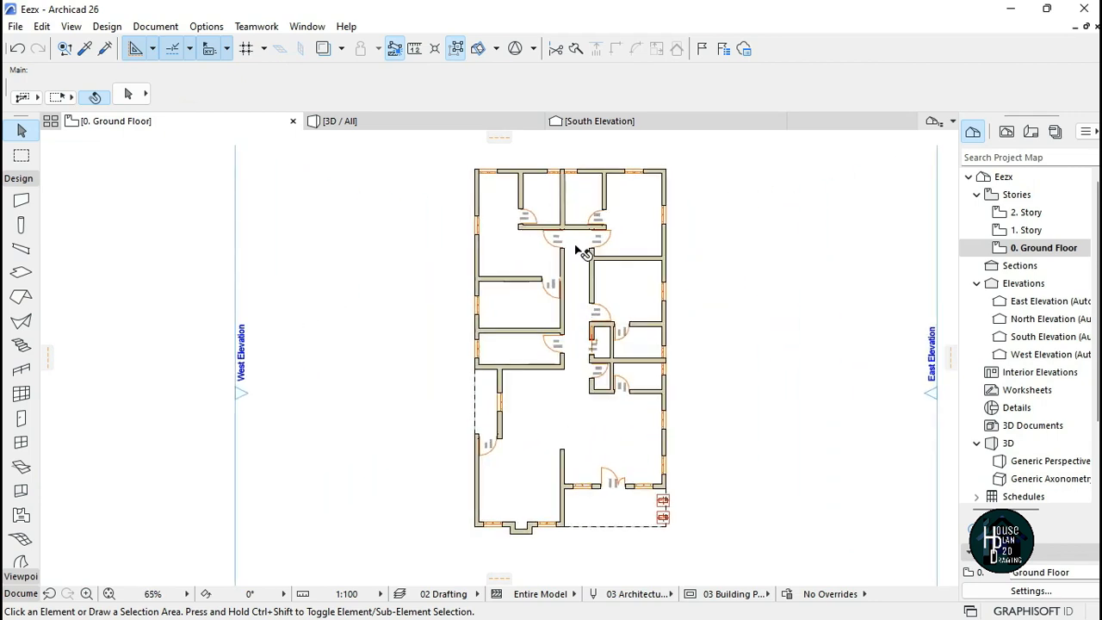
double_click(1053, 233)
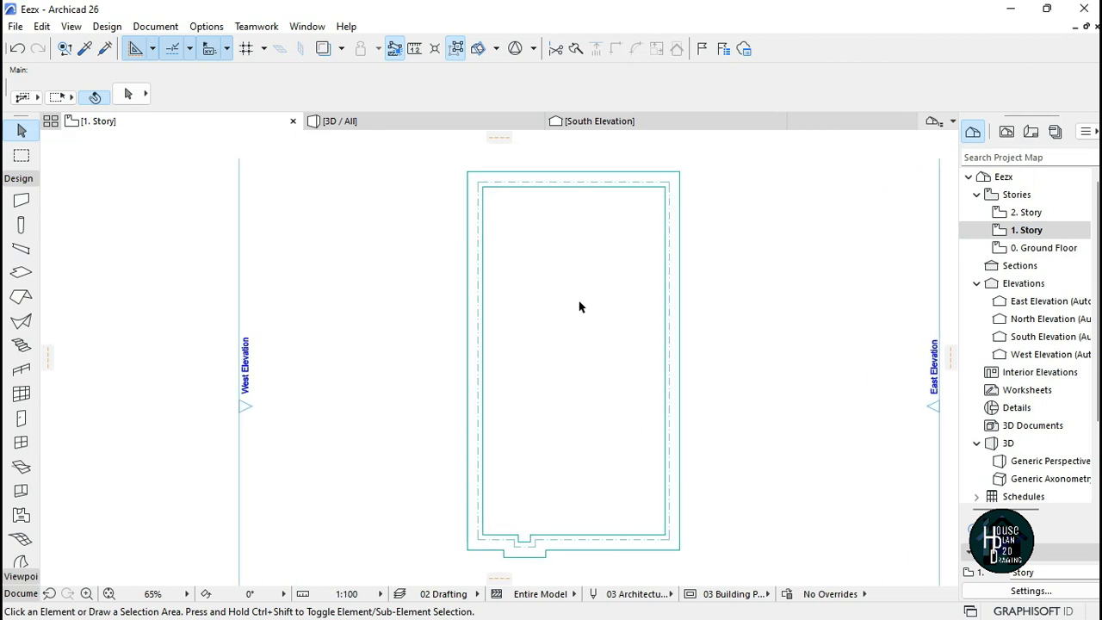
scroll(592, 258, "down", 2)
scroll(591, 283, "up", 2)
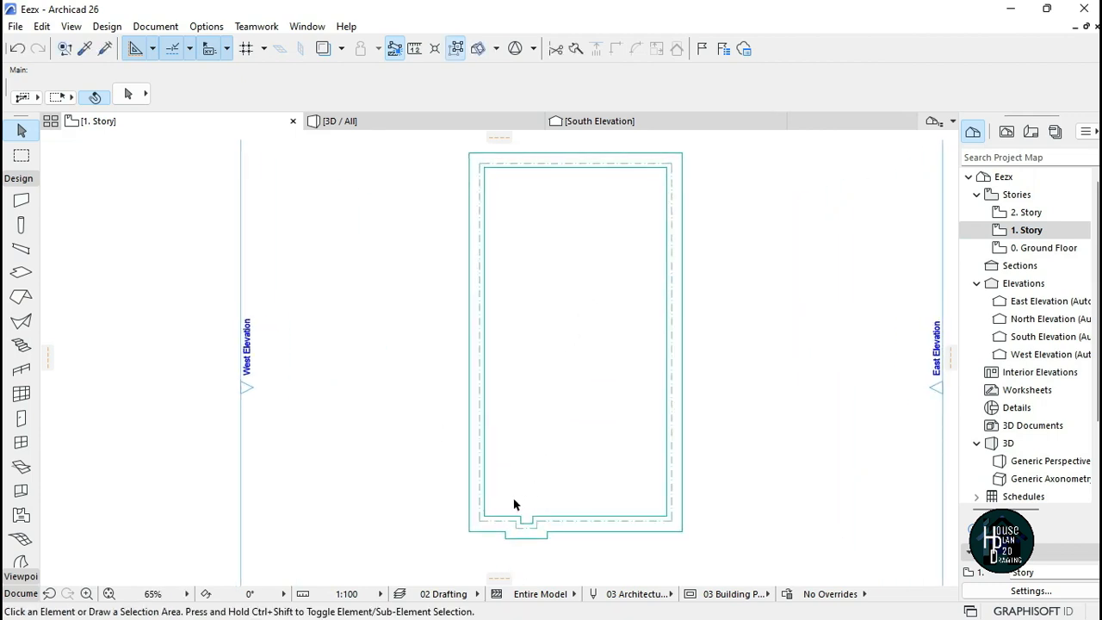
- Set the Roof defaults on the 1. Story to a basic structure 45 mm thick with a custom edge angle of 1°
double_click(1068, 251)
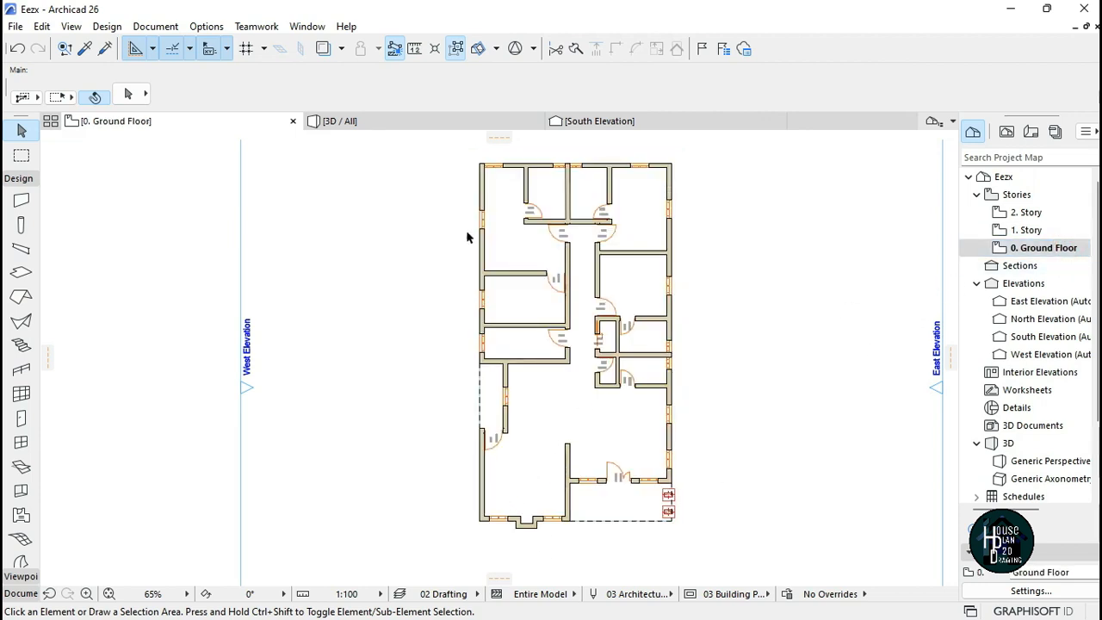
double_click(1026, 230)
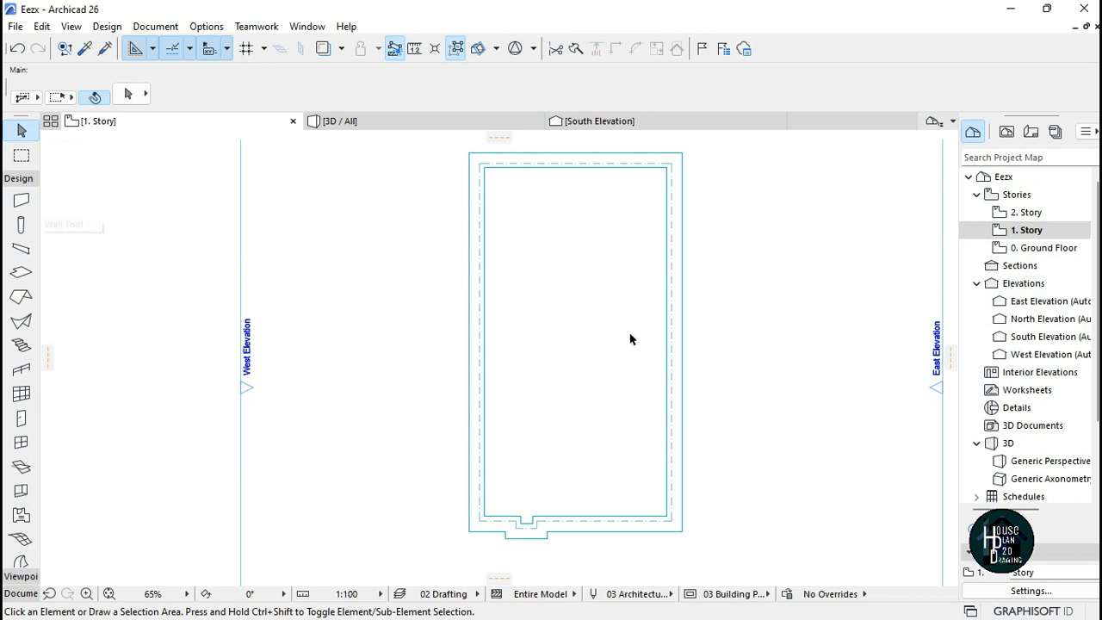
left_click(22, 296)
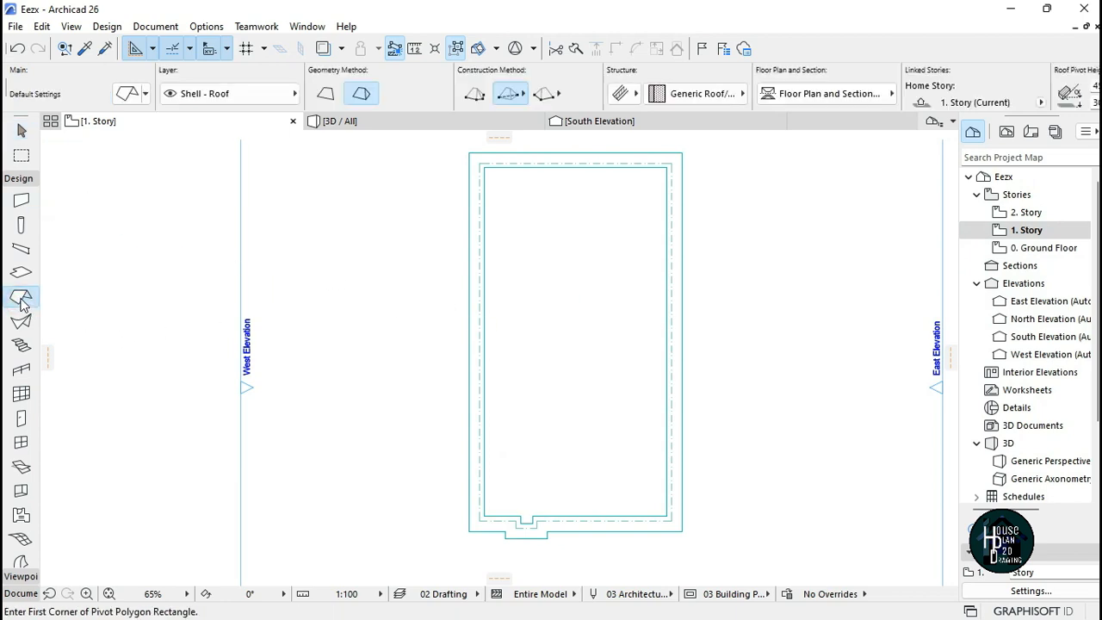
left_click(129, 92)
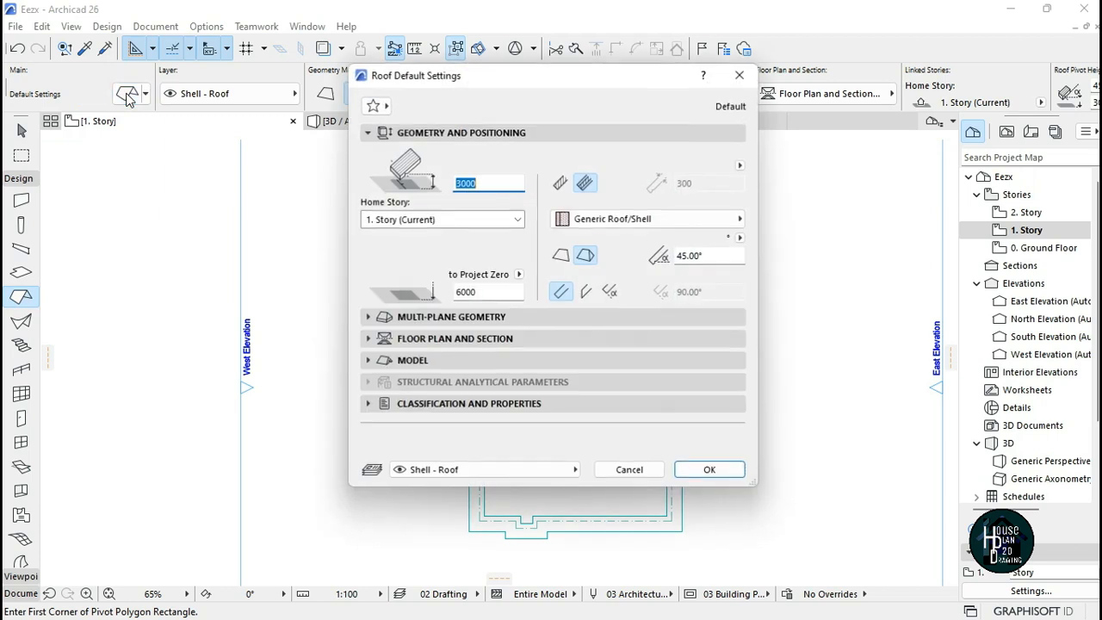
left_click(560, 184)
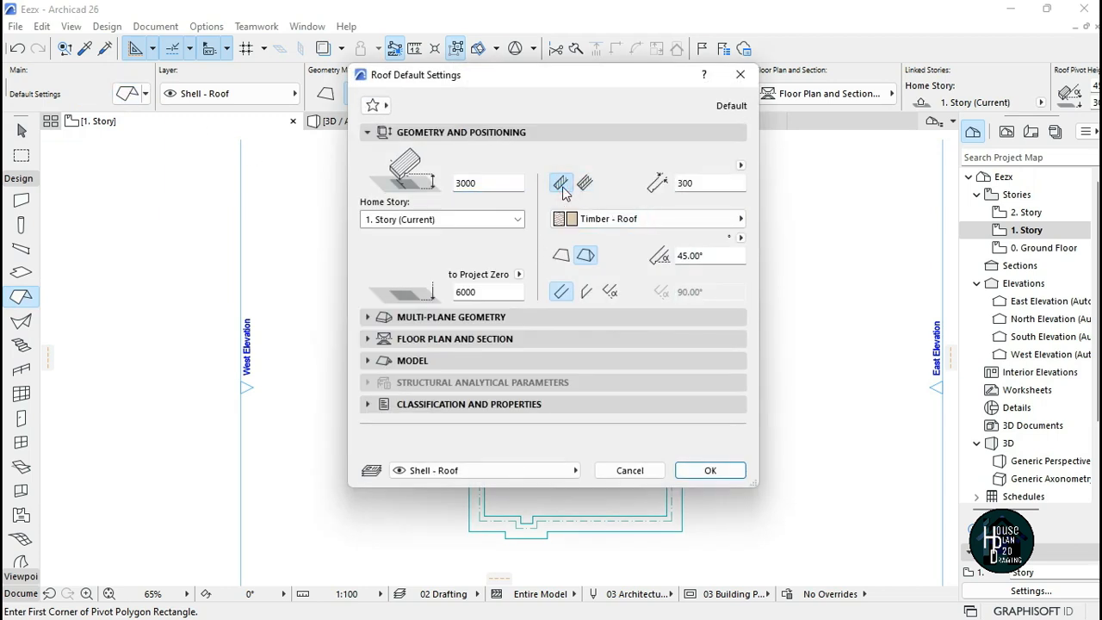
double_click(707, 183)
type("45")
left_click(610, 294)
double_click(713, 293)
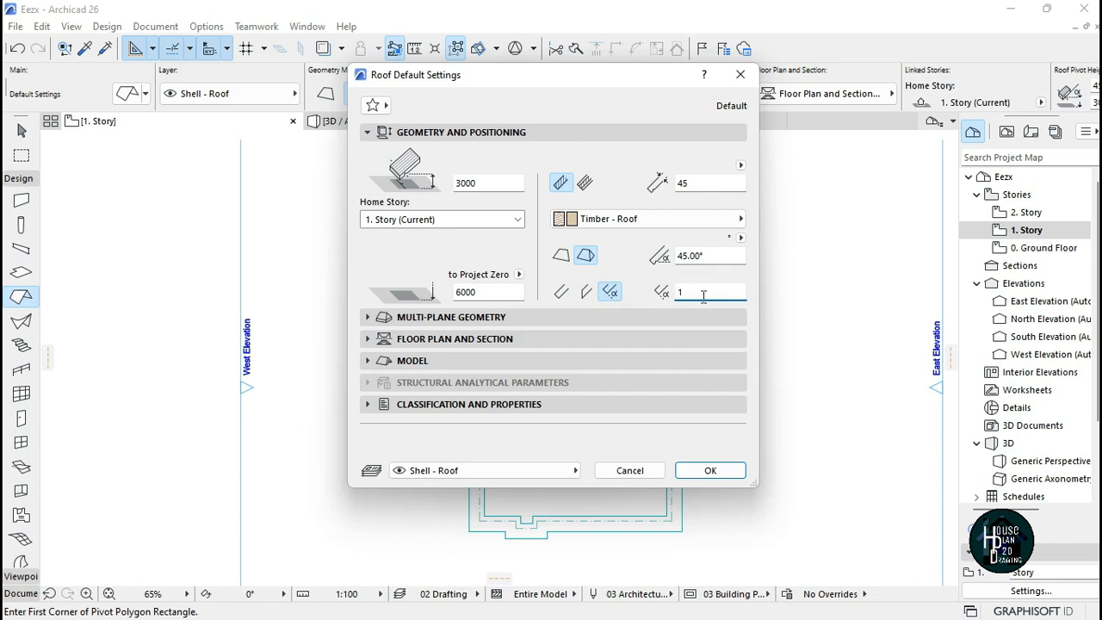
- Choose Tile - Roof as the default roof building material and accept the roof settings
left_click(594, 219)
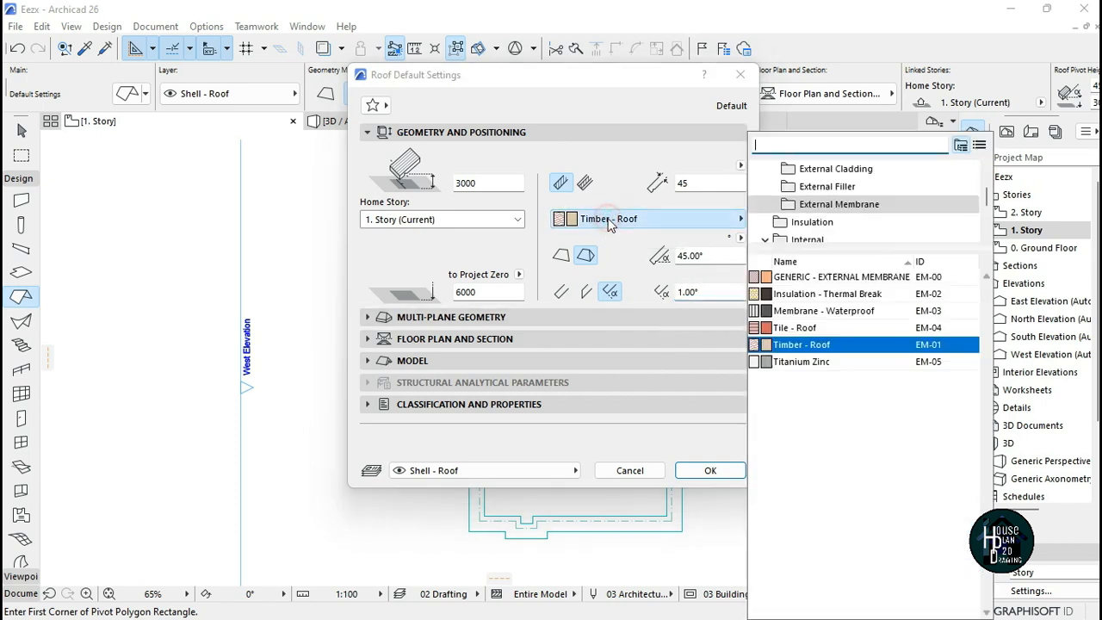
left_click(805, 327)
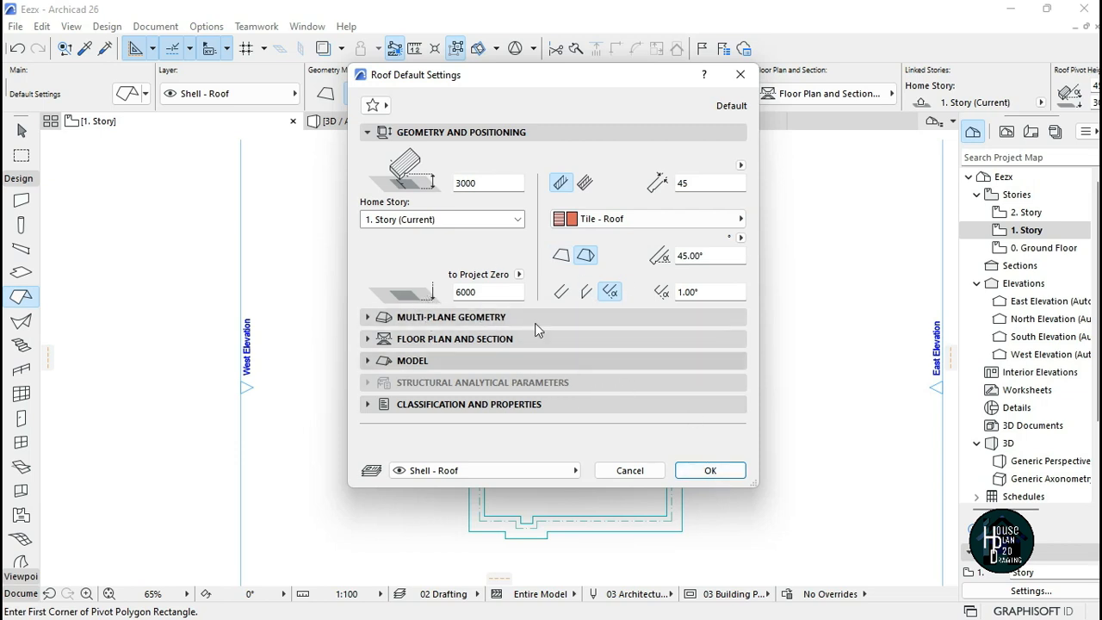
left_click(715, 470)
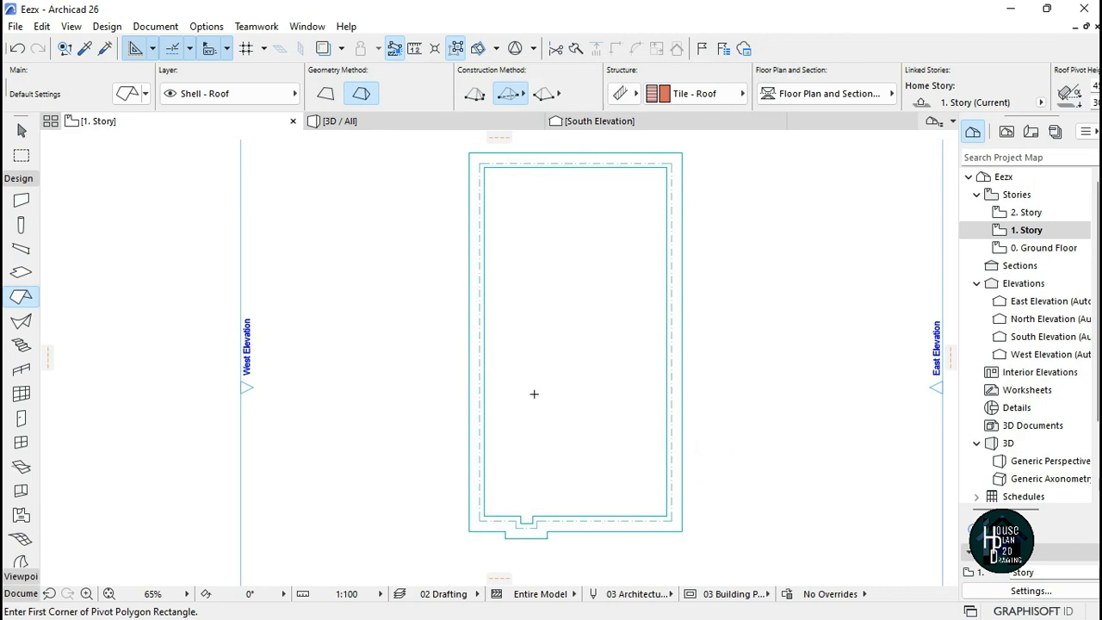
- Create a multi-plane hip roof over the house from the fascia beam's outline with the Magic Wand
left_click(585, 316)
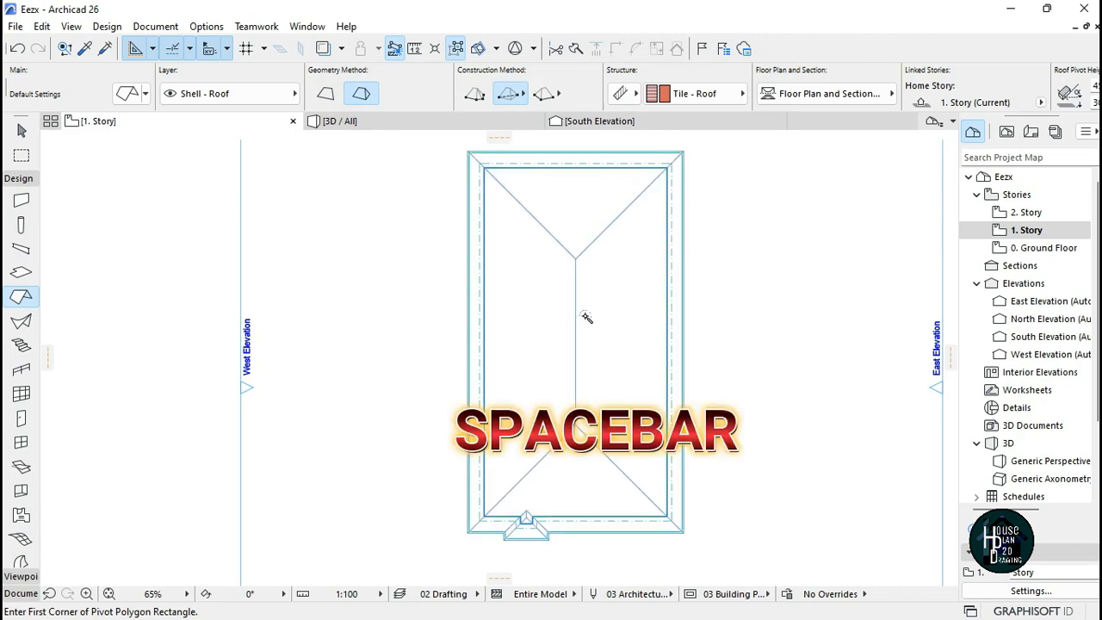
left_click(574, 278)
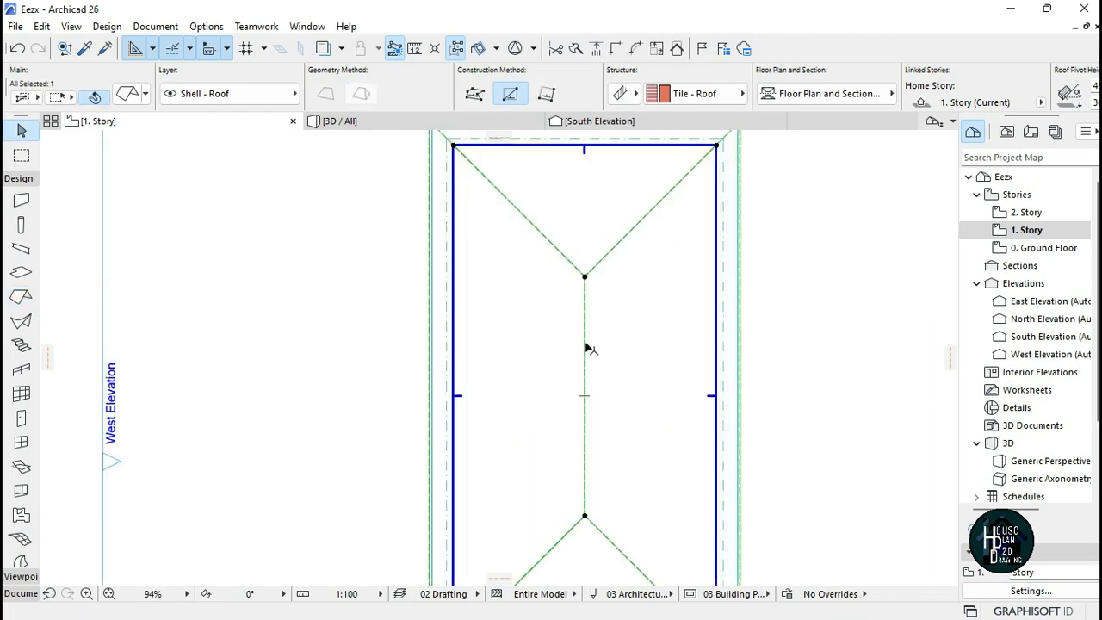
key("Escape")
- Fly around the 3D model to examine the new roof's height and overhang above the fascia
left_click(410, 123)
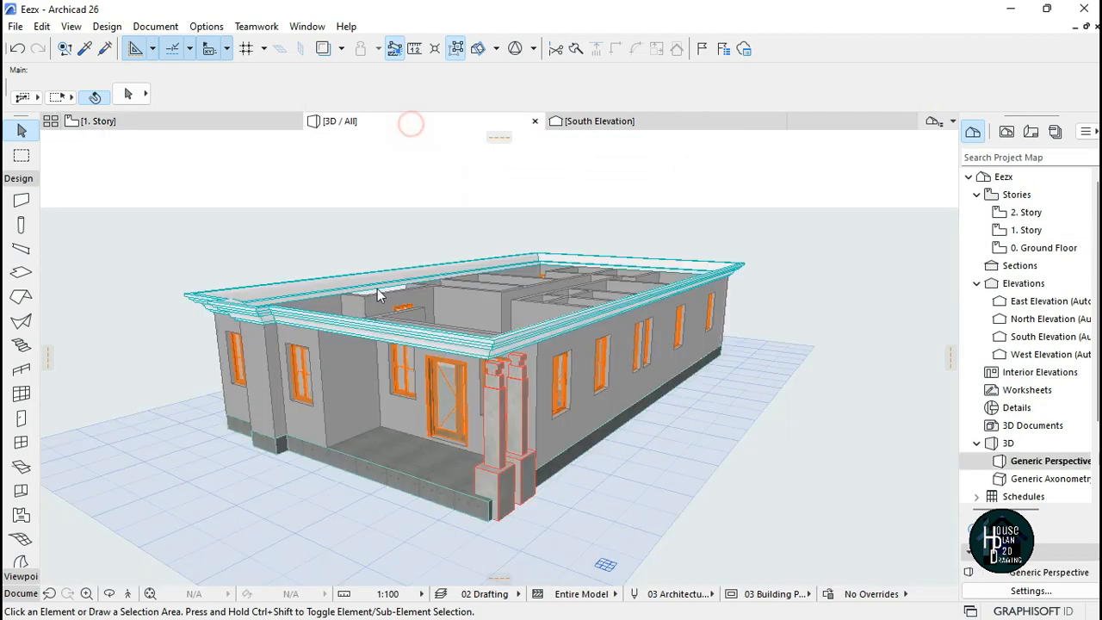
left_click(127, 593)
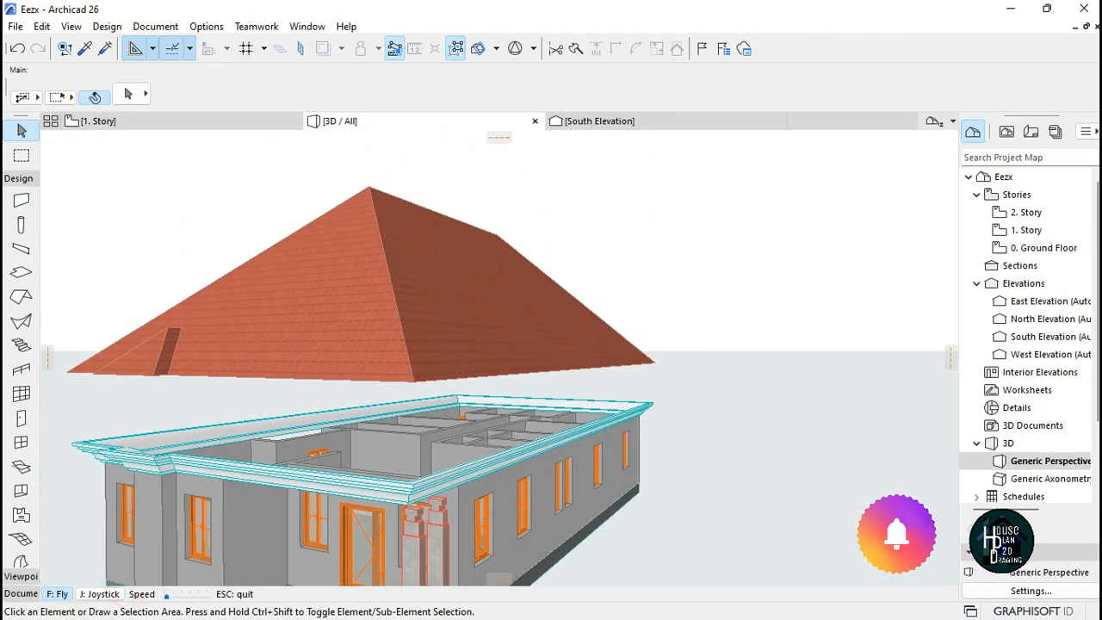
key("Down")
key("Page_Down")
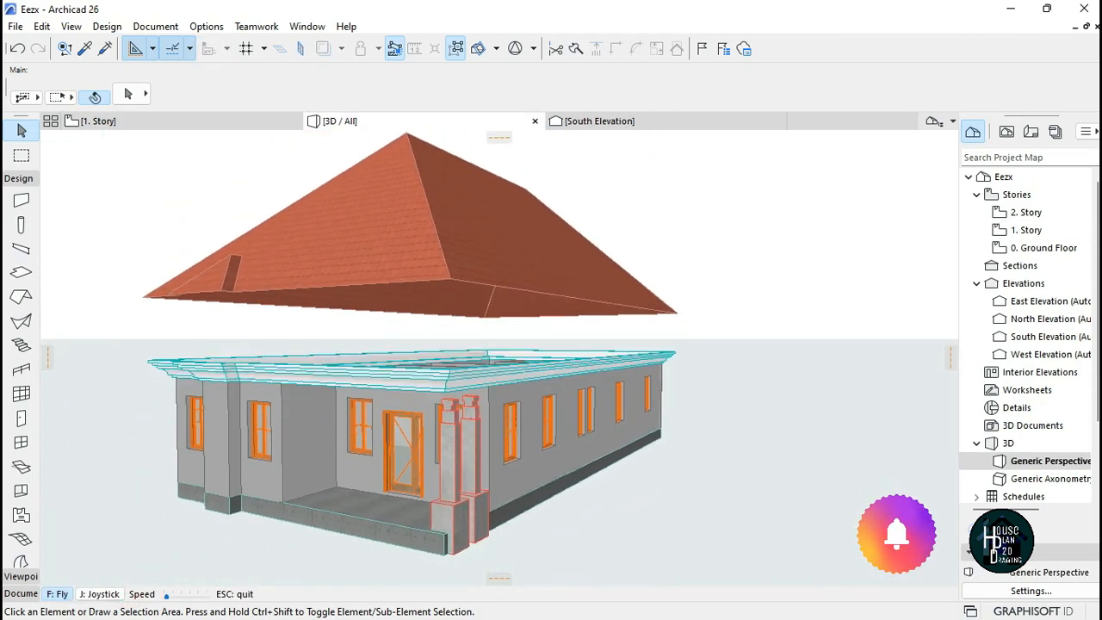
key("Page_Up")
key("Escape")
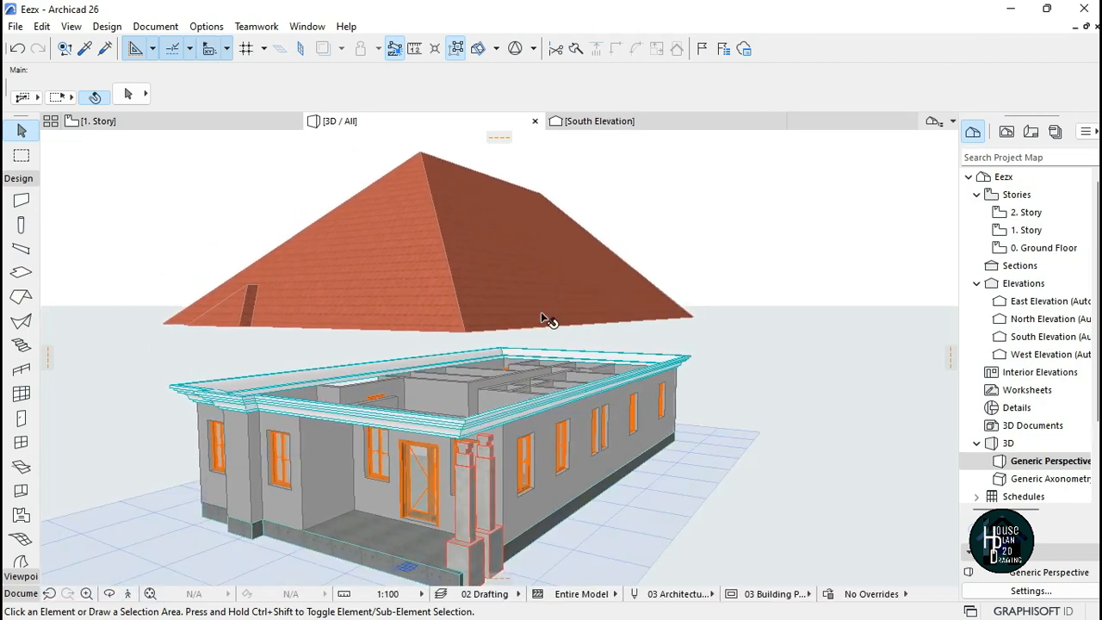
left_click(220, 123)
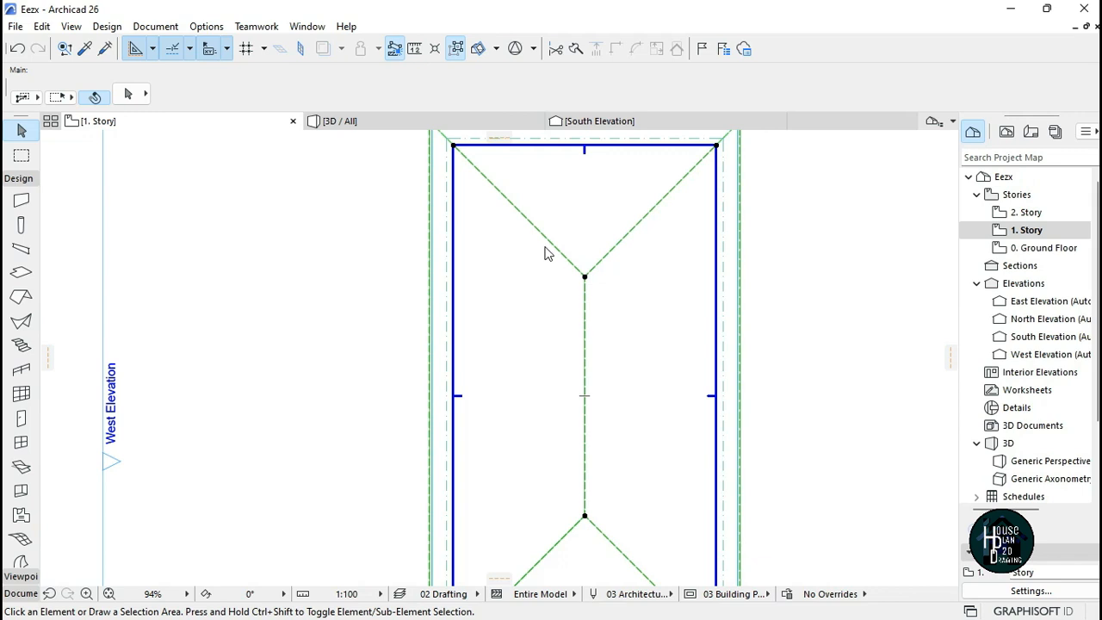
scroll(545, 252, "down", 5)
scroll(552, 351, "up", 2)
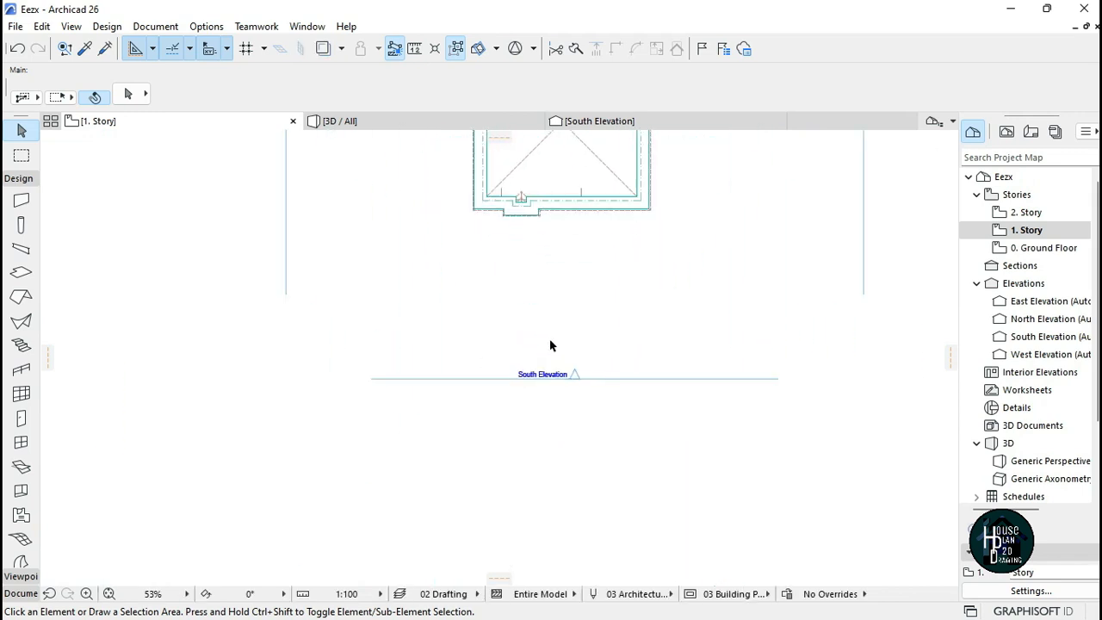
scroll(552, 350, "up", 5)
scroll(521, 417, "down", 9)
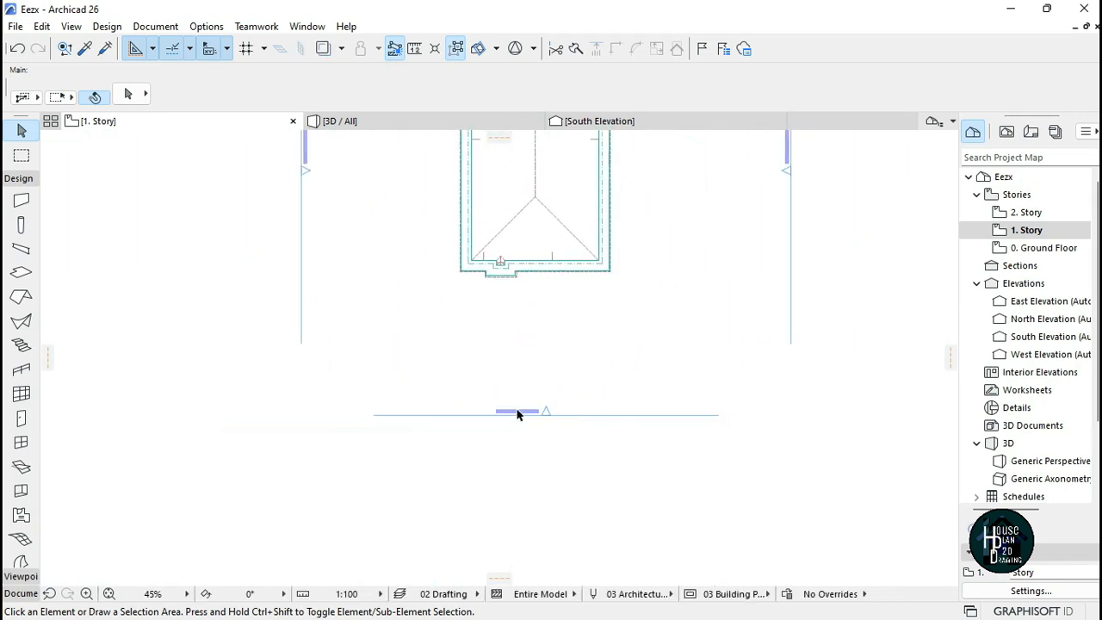
scroll(519, 362, "up", 3)
scroll(516, 445, "down", 2)
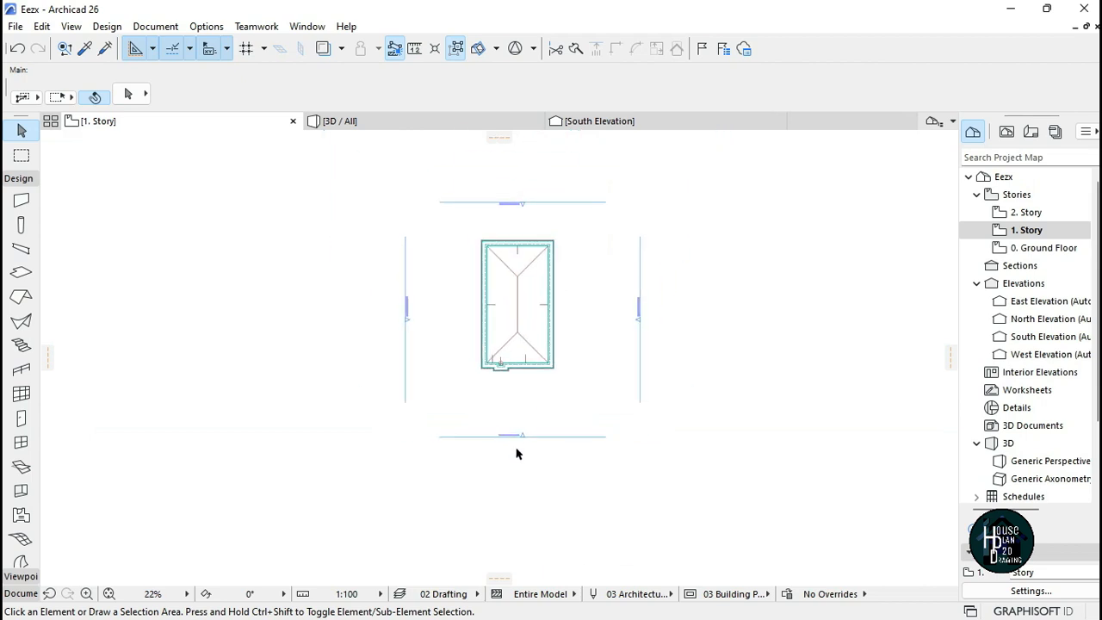
scroll(516, 293, "up", 3)
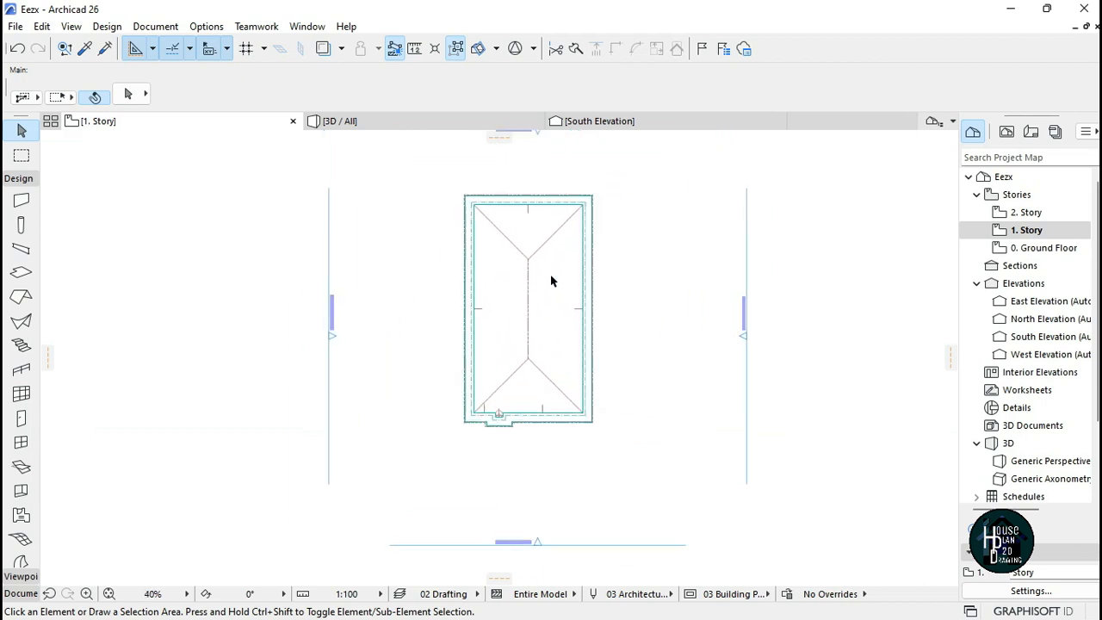
scroll(542, 290, "down", 1)
- Lower the roof by its eave corner in the South Elevation to just above the fascia, pivot height about 1350 mm above the 1. Story
left_click(628, 120)
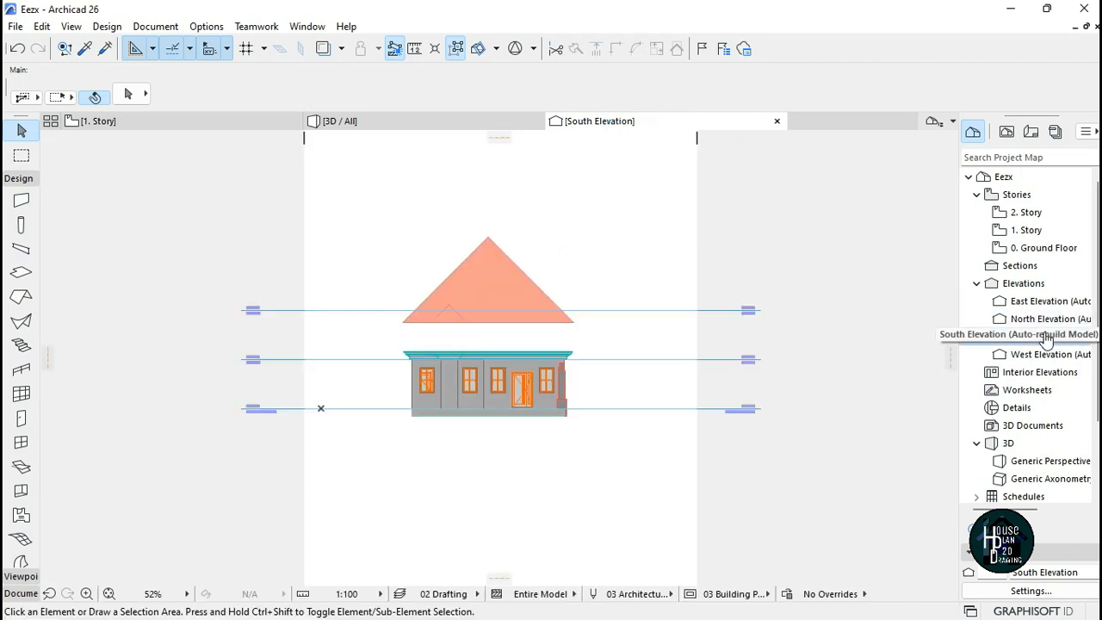
scroll(514, 344, "up", 5)
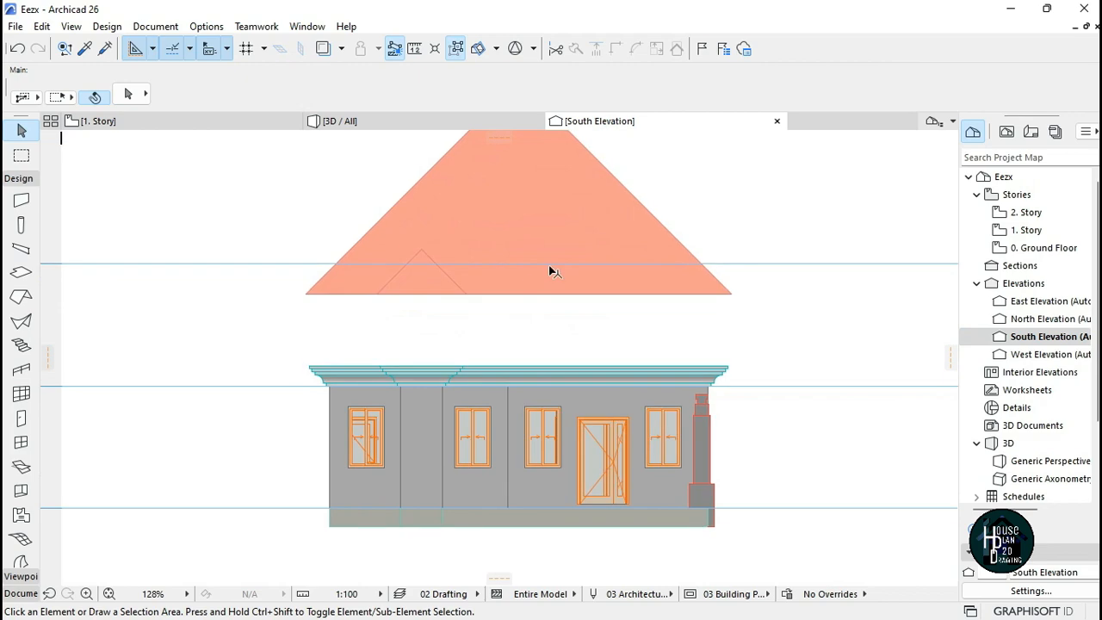
scroll(543, 258, "down", 2)
left_click(539, 256)
scroll(612, 419, "up", 2)
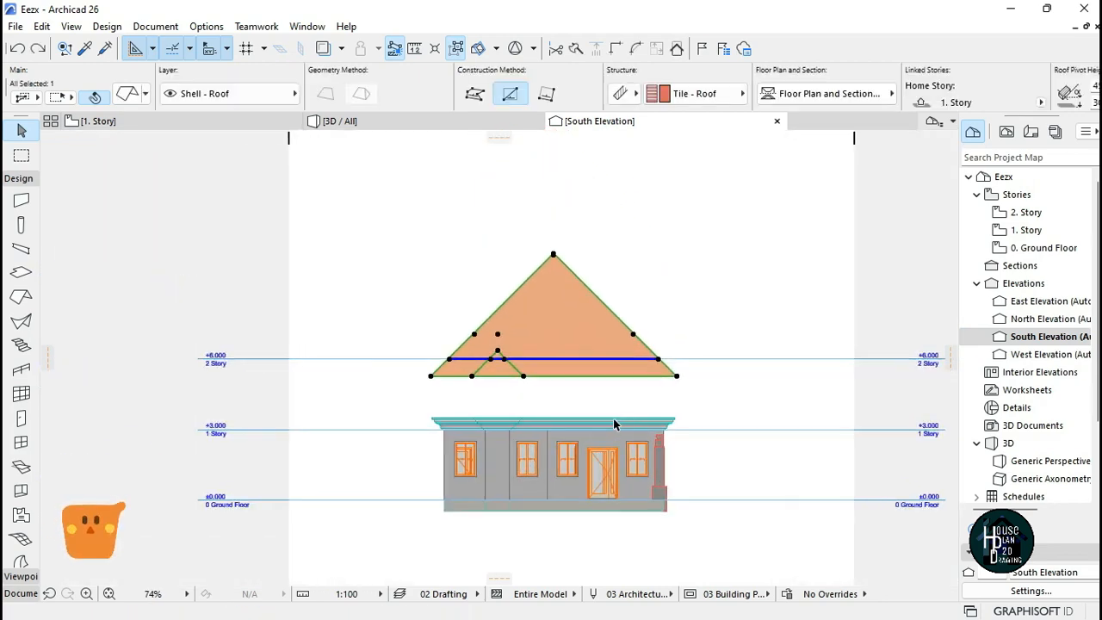
left_click(652, 405)
left_click(565, 308)
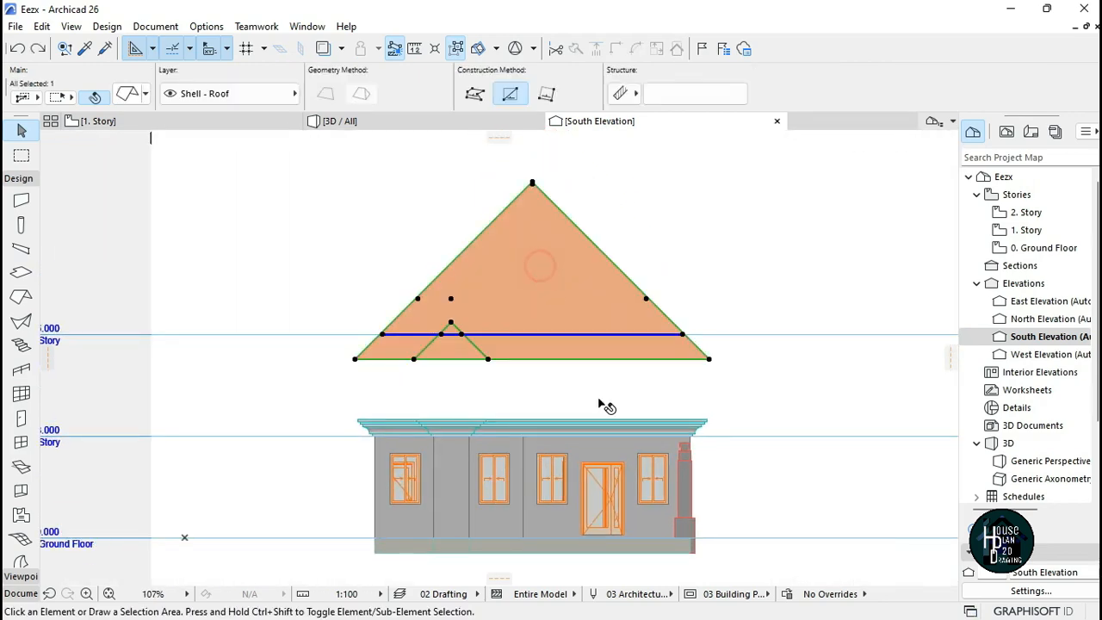
scroll(673, 409, "up", 3)
scroll(739, 400, "up", 1)
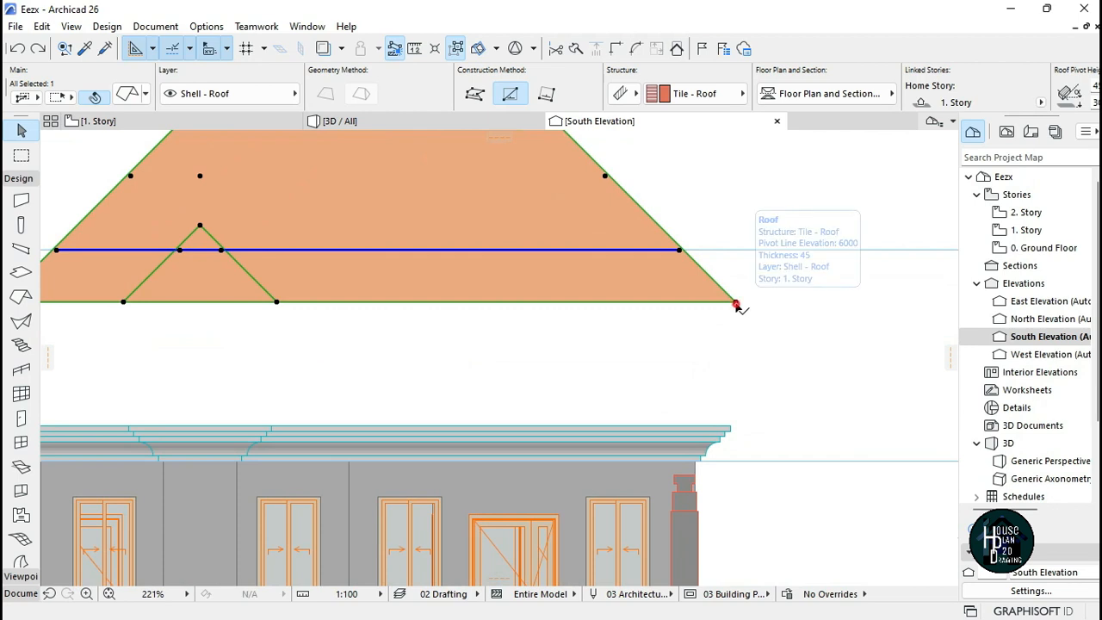
left_click(736, 301)
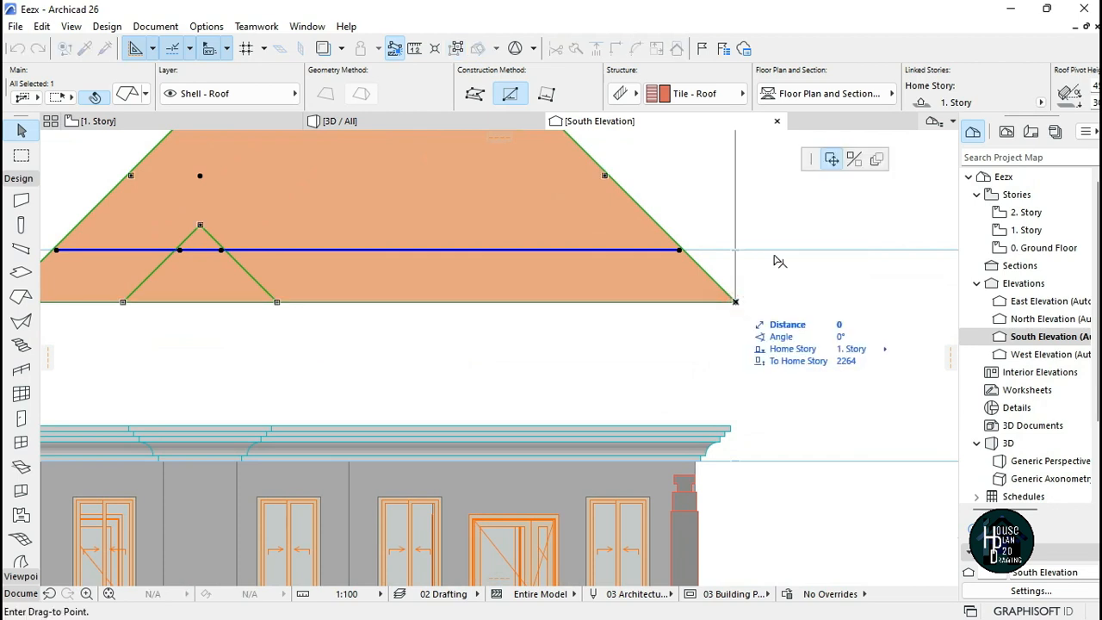
left_click(736, 418)
- Set the roof's eaves overhang offset to 725 mm to align its edge with the fascia's outer edge
scroll(741, 430, "up", 11)
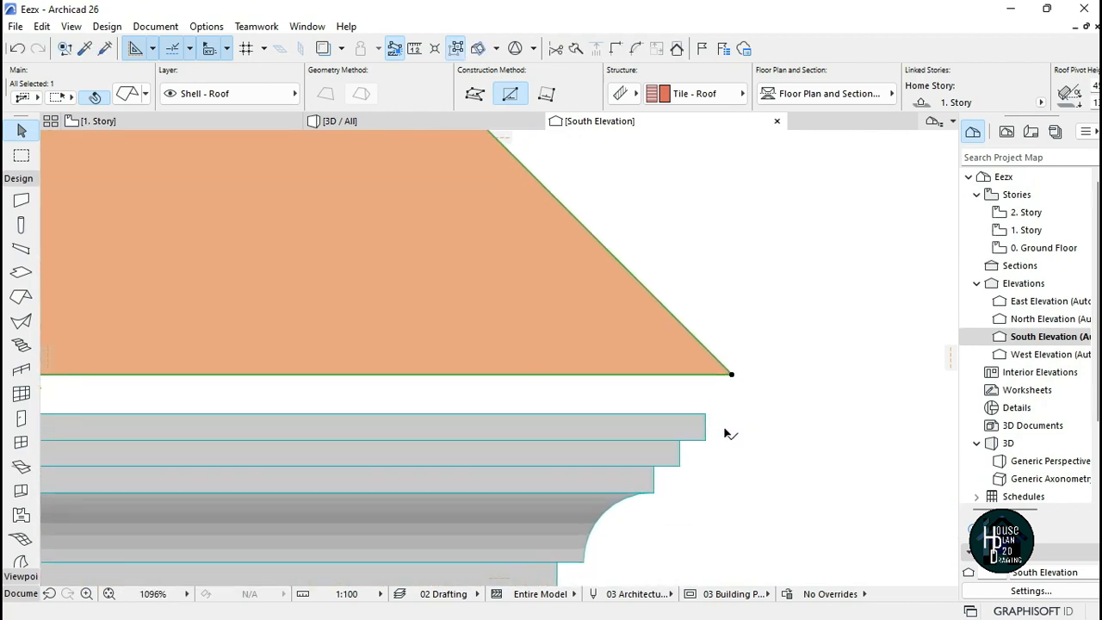
left_click(706, 397)
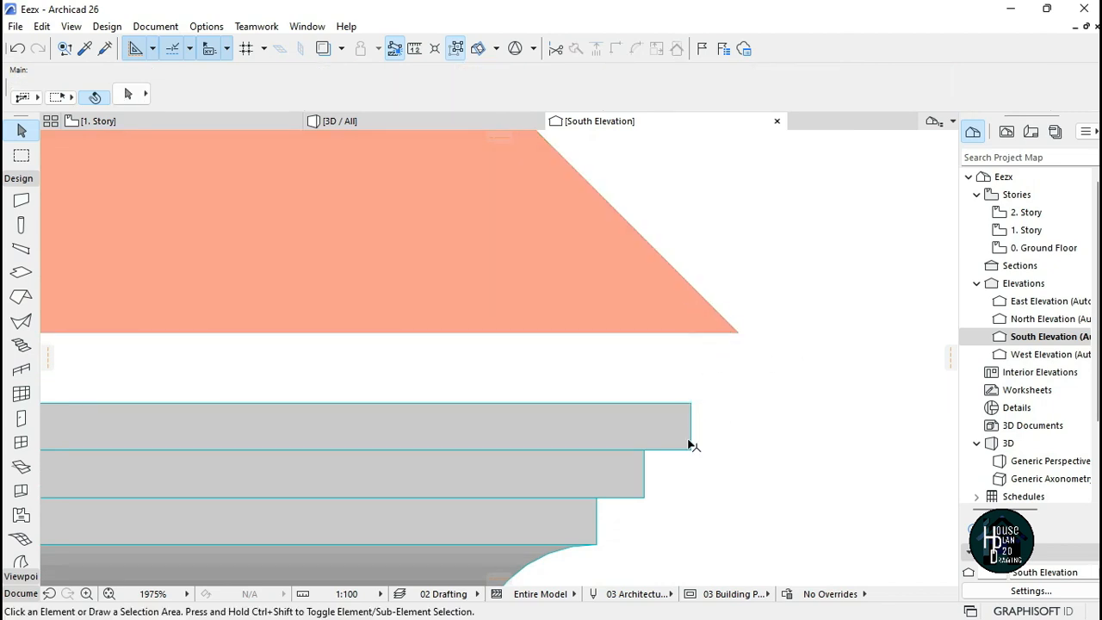
scroll(685, 389, "down", 5)
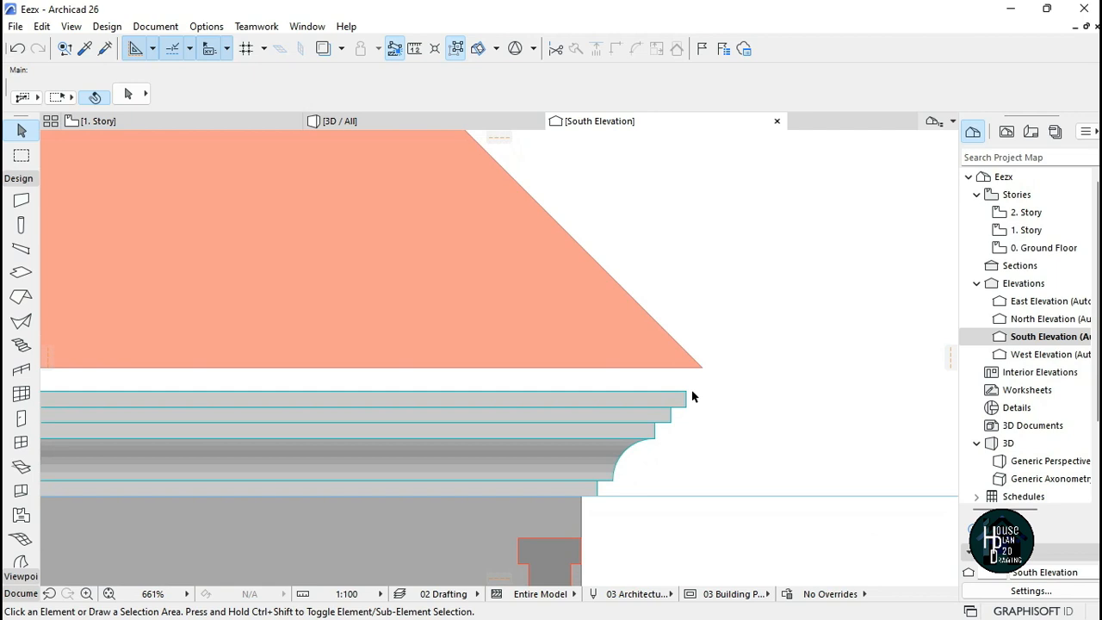
scroll(693, 392, "up", 4)
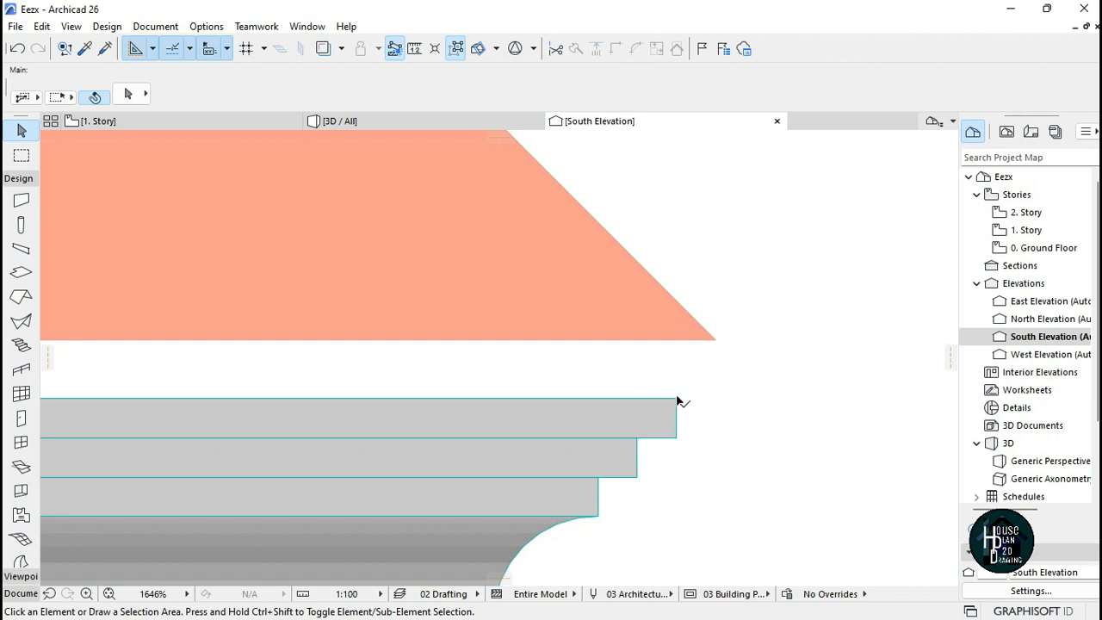
scroll(722, 375, "down", 3)
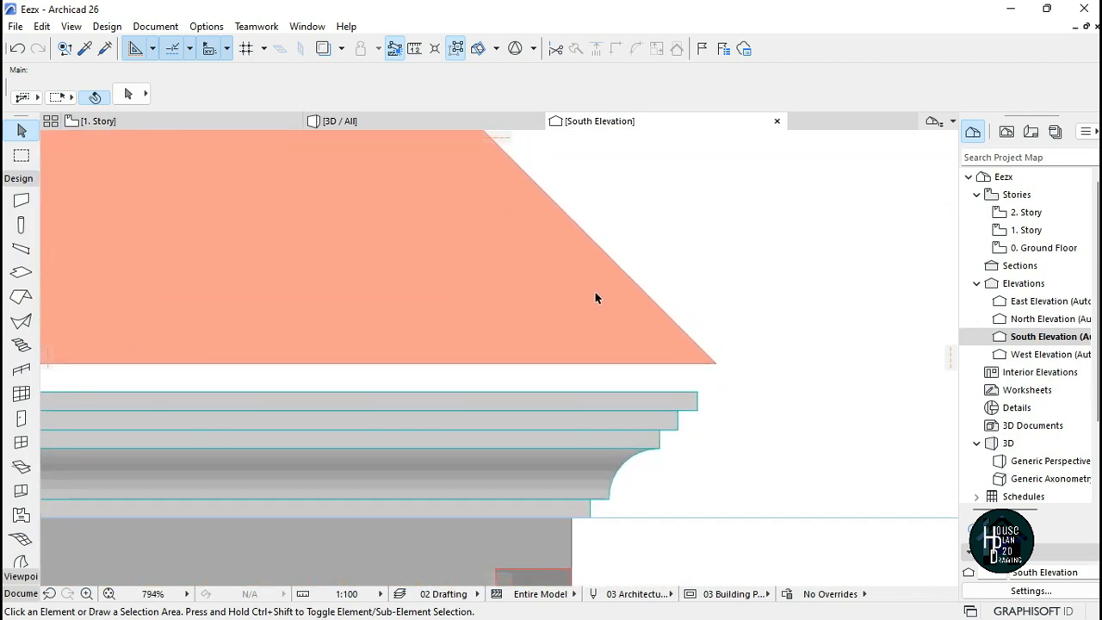
left_click(594, 294)
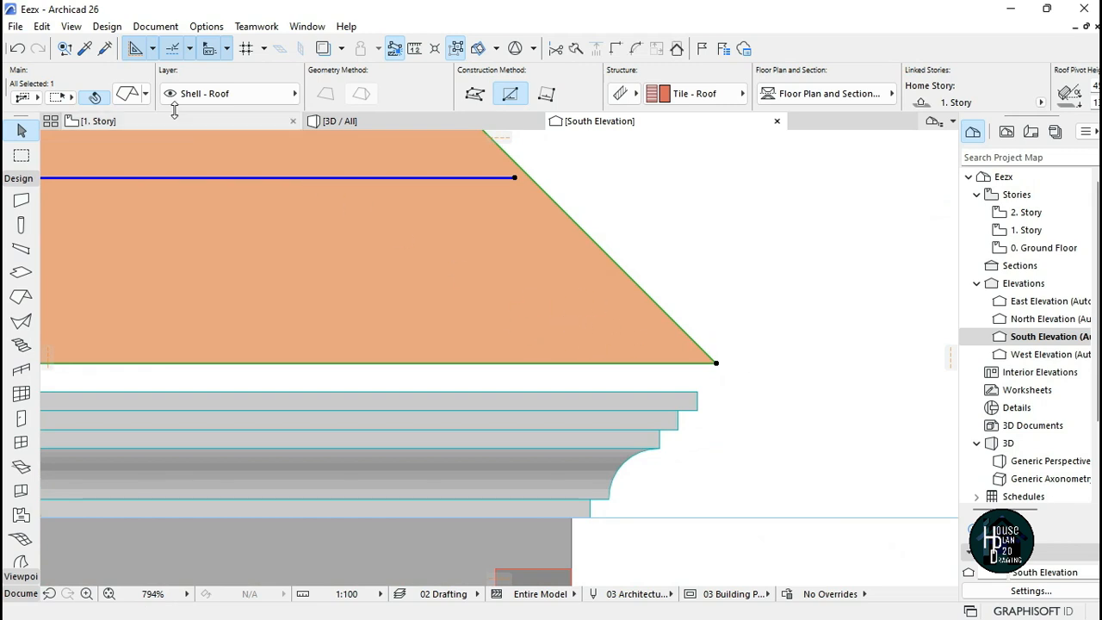
double_click(470, 224)
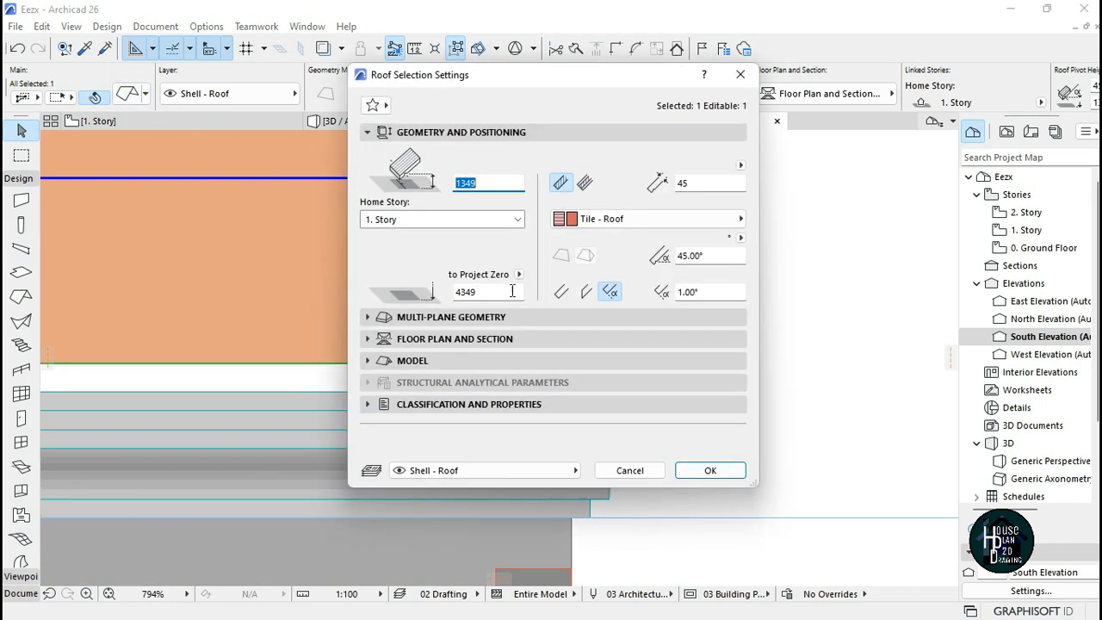
left_click(469, 318)
double_click(497, 334)
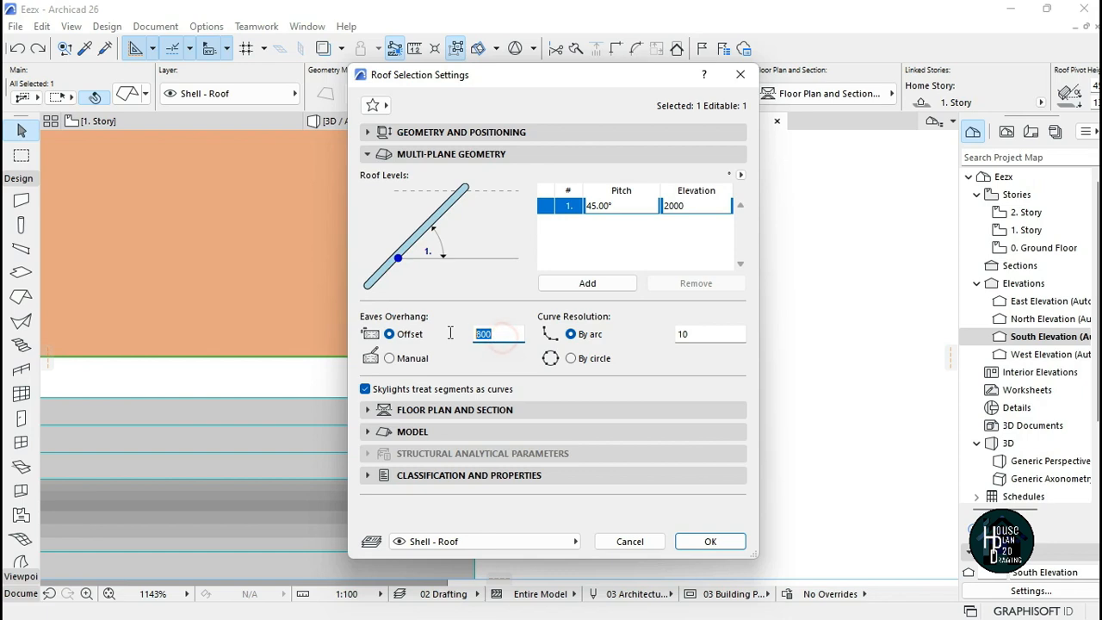
type("725")
left_click(709, 540)
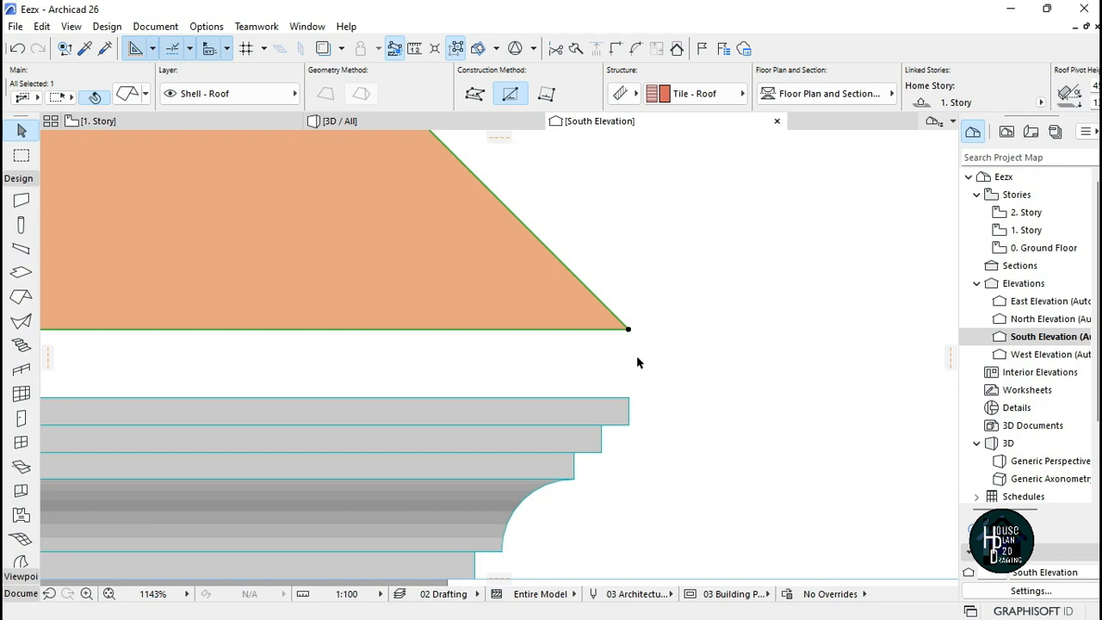
- Lower the roof by its eave corner in the South Elevation onto the fascia's top outer corner
scroll(637, 361, "up", 2)
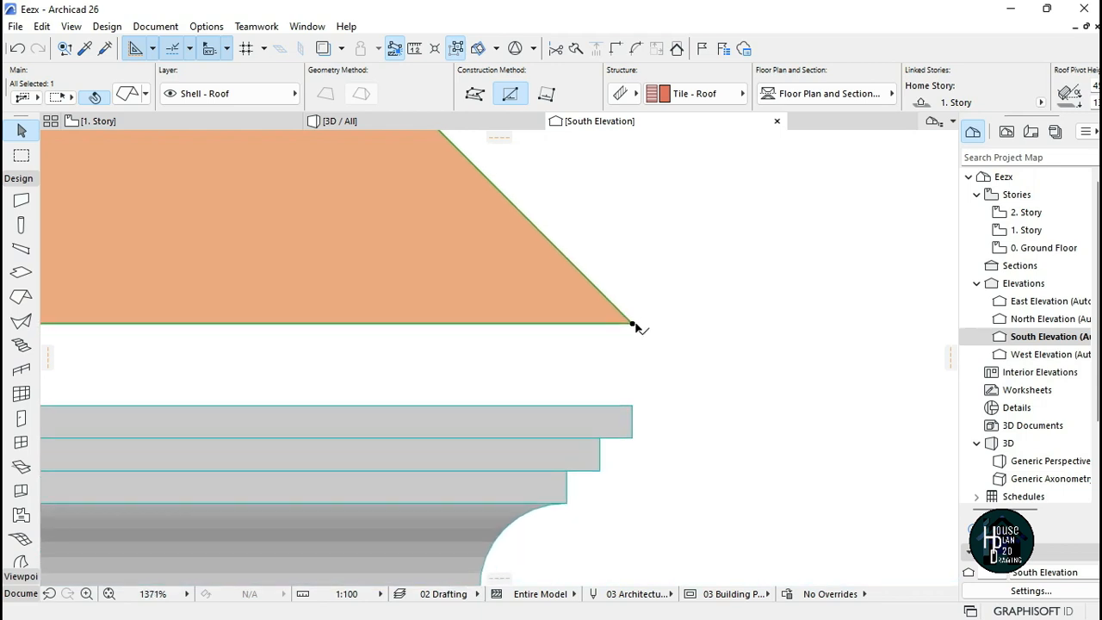
left_click(632, 325)
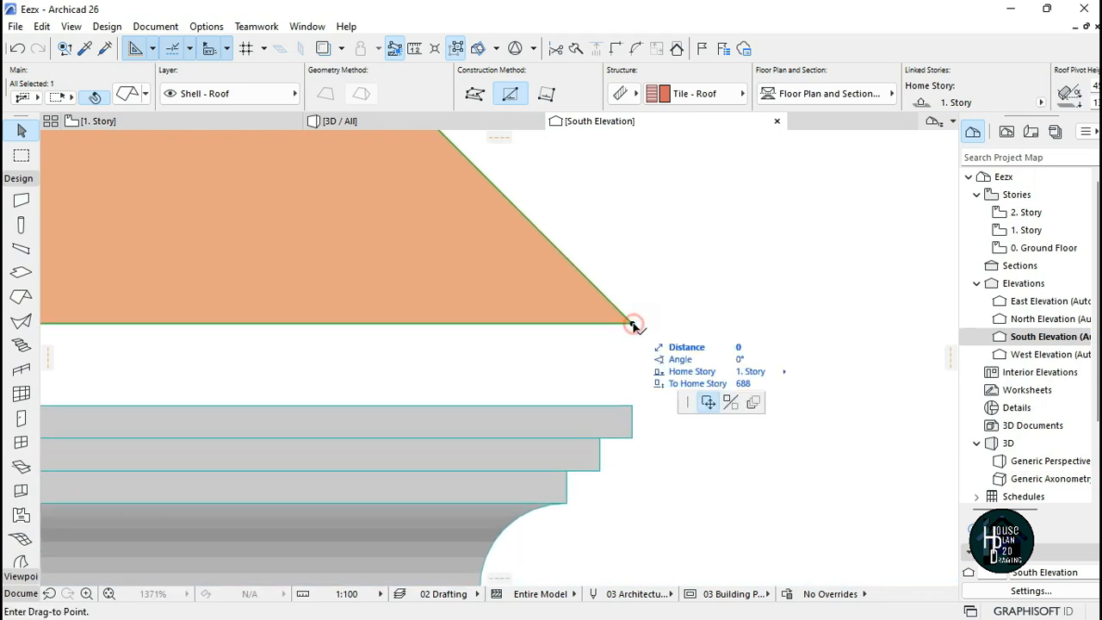
left_click(633, 404)
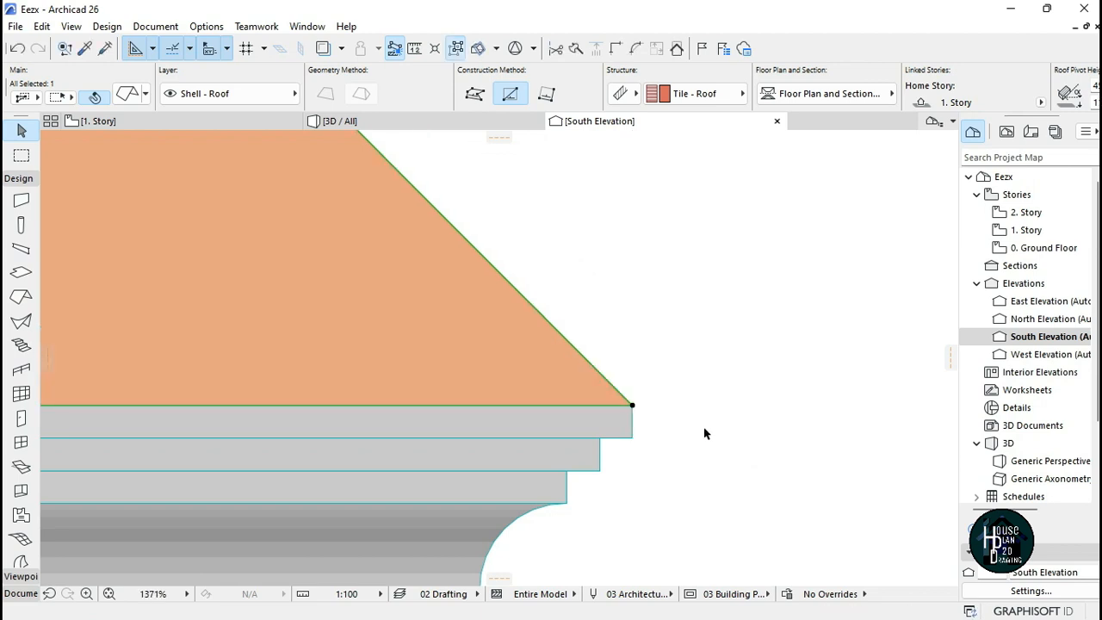
key("Escape")
scroll(821, 366, "down", 16)
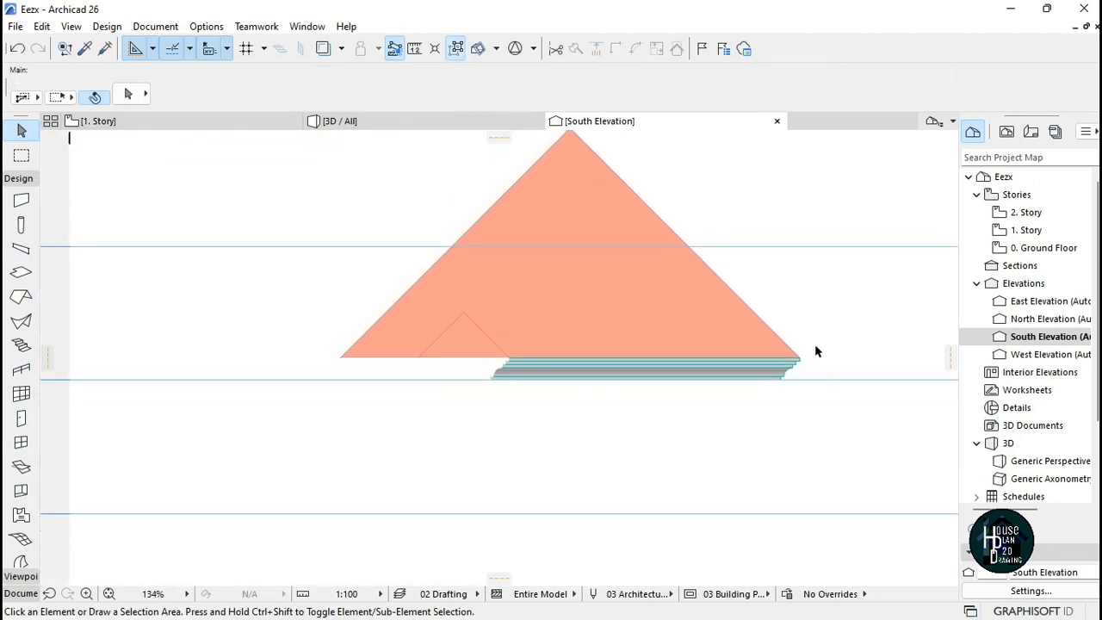
scroll(841, 357, "up", 3)
scroll(634, 344, "down", 1)
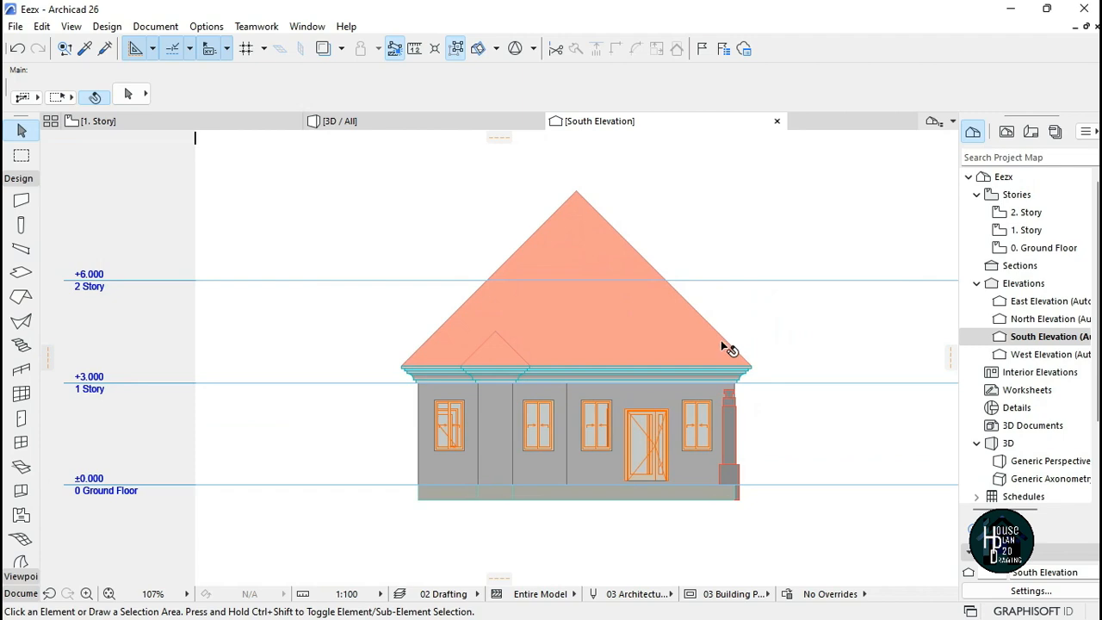
- Inspect the roof's settings and the fascia beam's cross-section width to compare the eaves overhang with the fascia
scroll(775, 381, "up", 3)
scroll(775, 382, "up", 5)
left_click(616, 345)
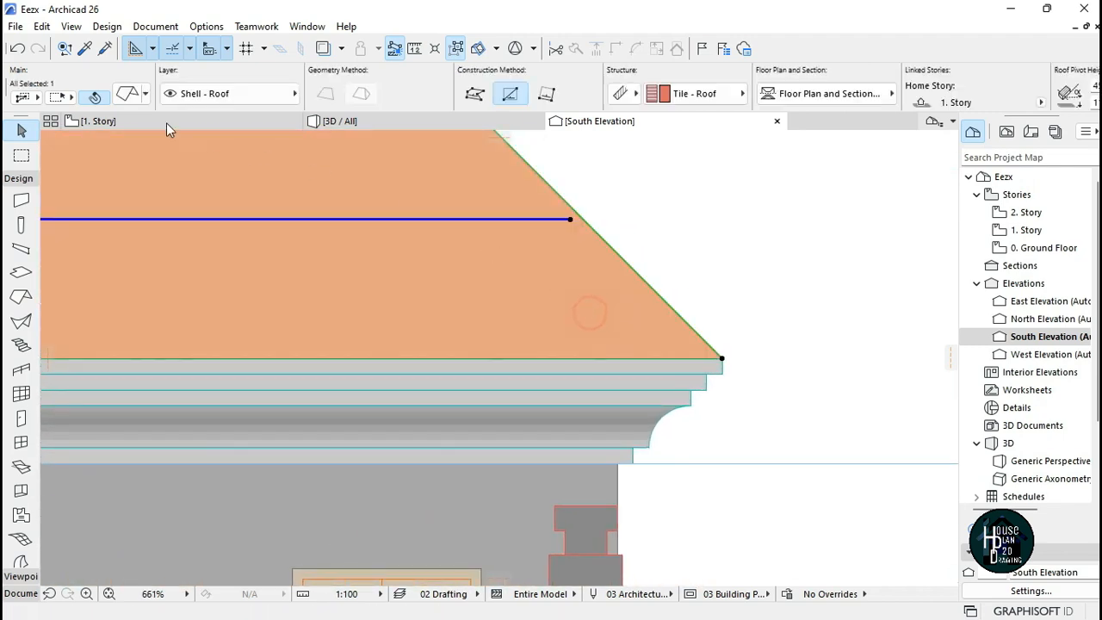
left_click(126, 95)
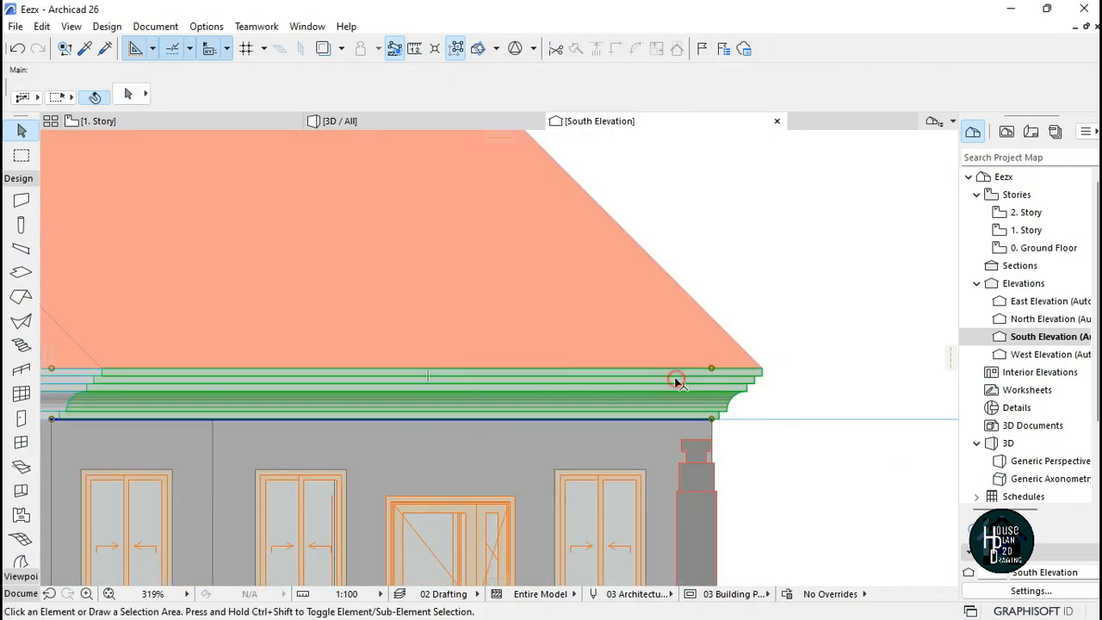
left_click(678, 386)
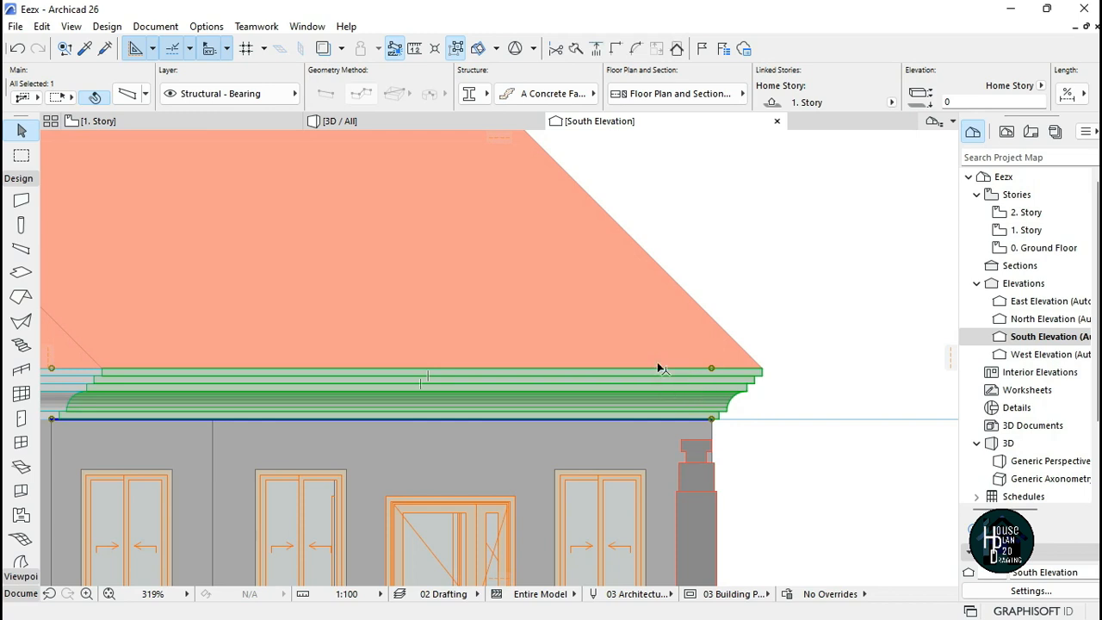
key("ctrl+t")
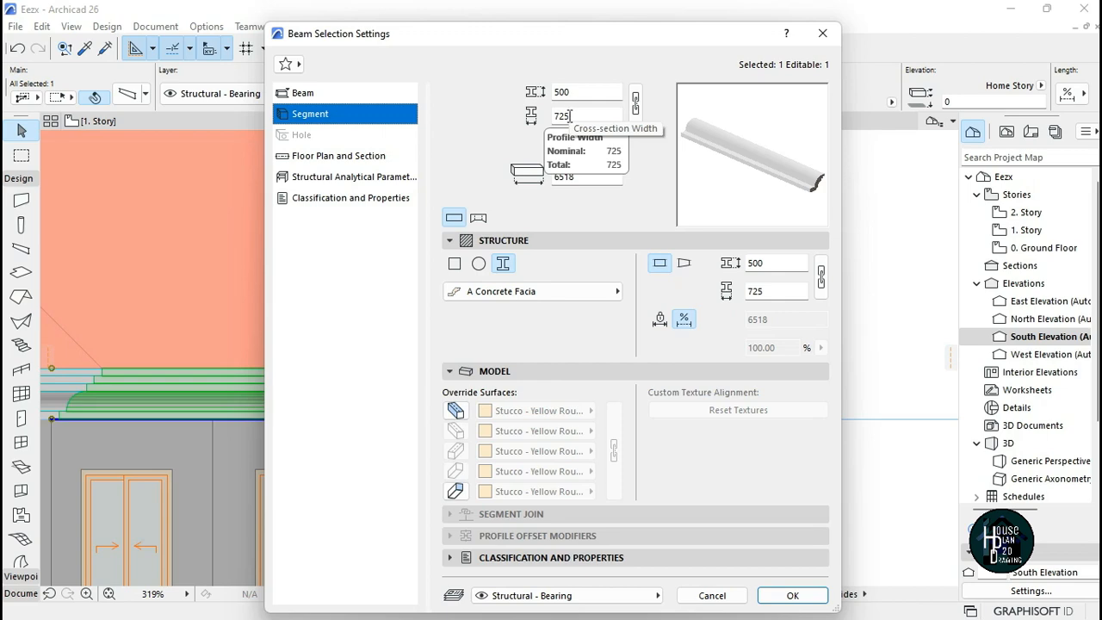
key("Return")
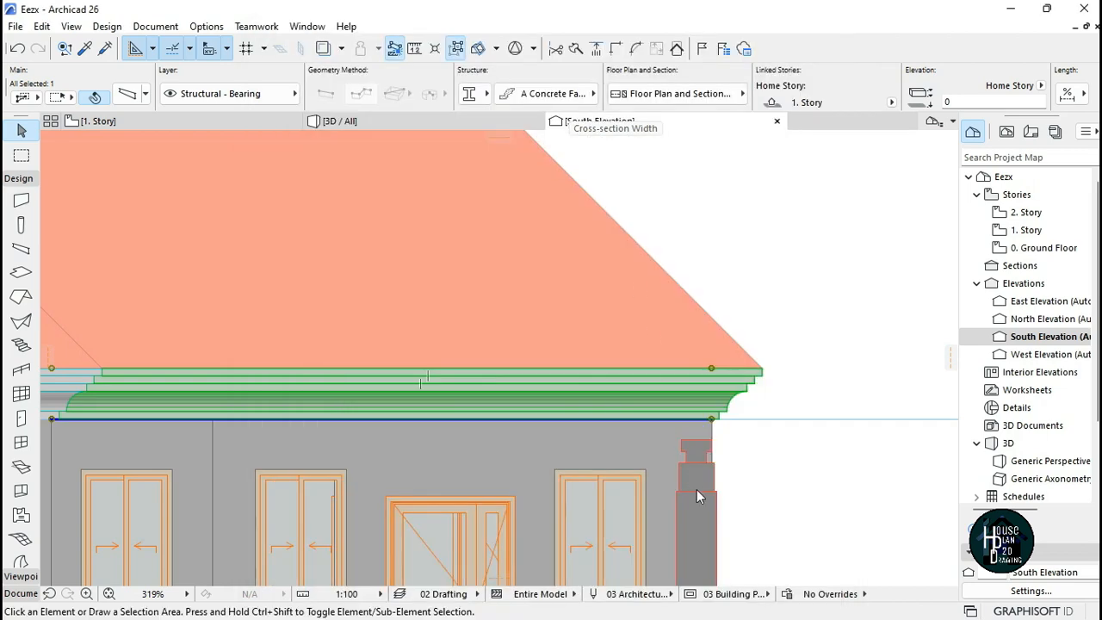
- Set the multi-plane roof's pitch to 32°
scroll(763, 288, "down", 5)
scroll(652, 216, "up", 3)
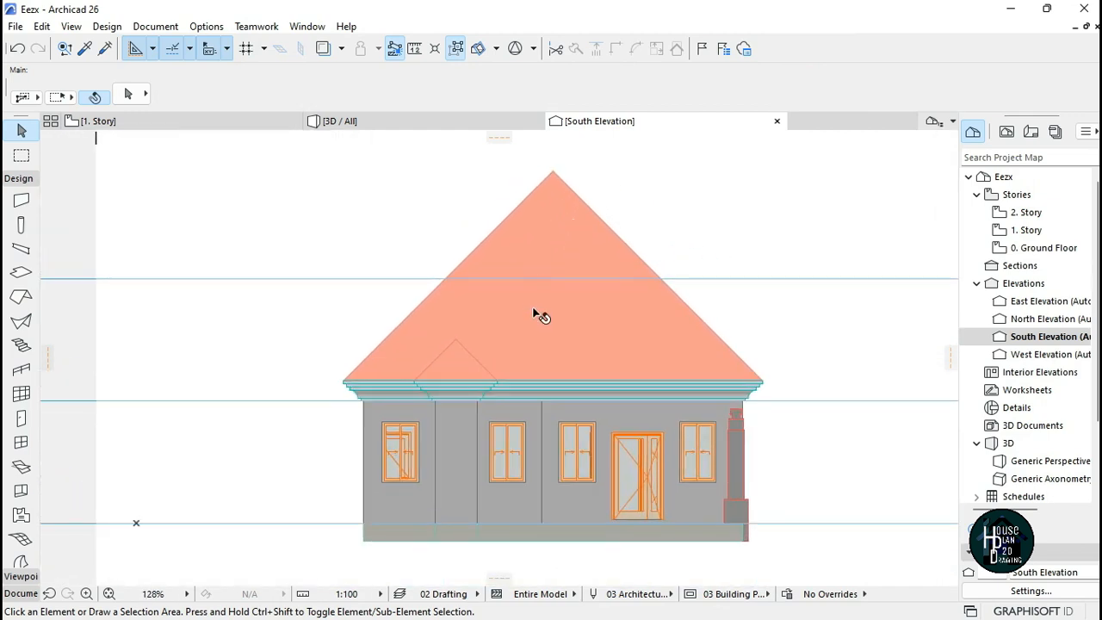
left_click(553, 237)
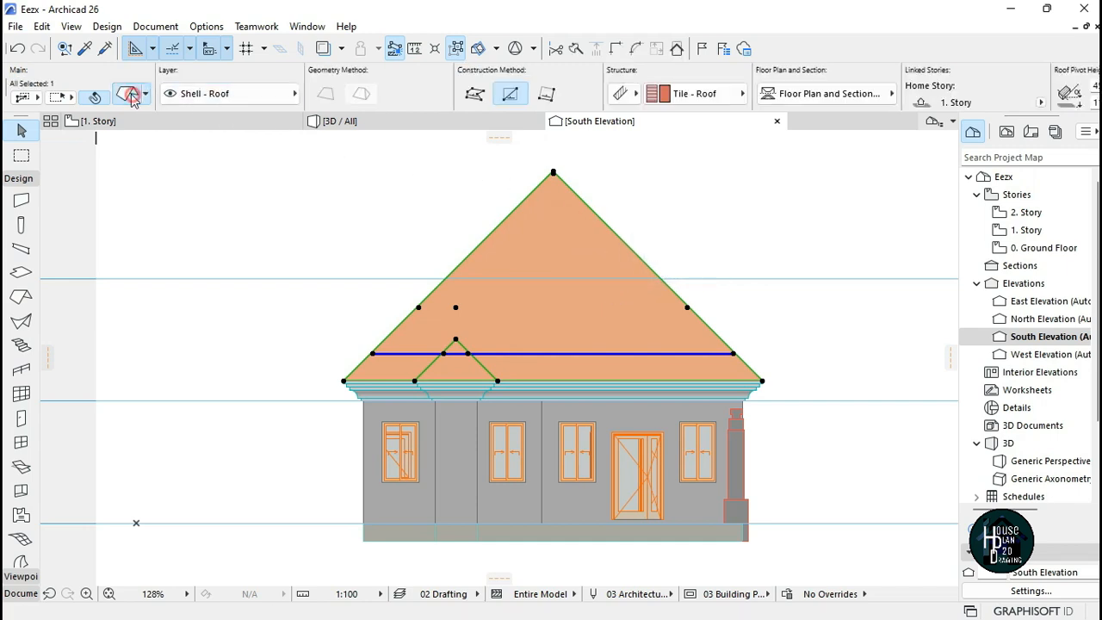
double_click(632, 241)
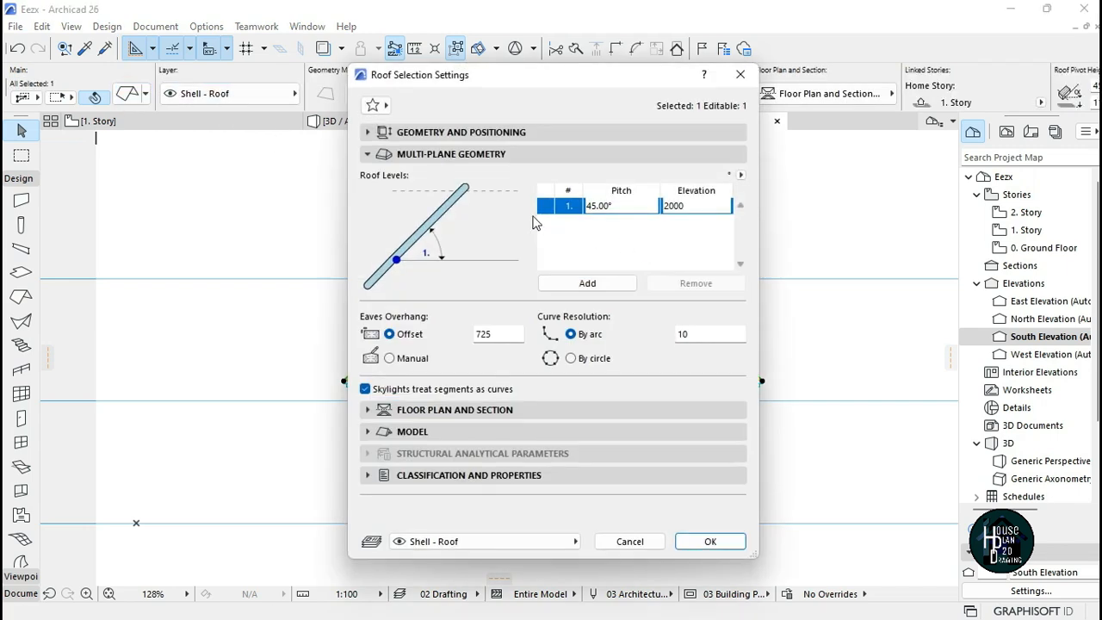
left_click(469, 136)
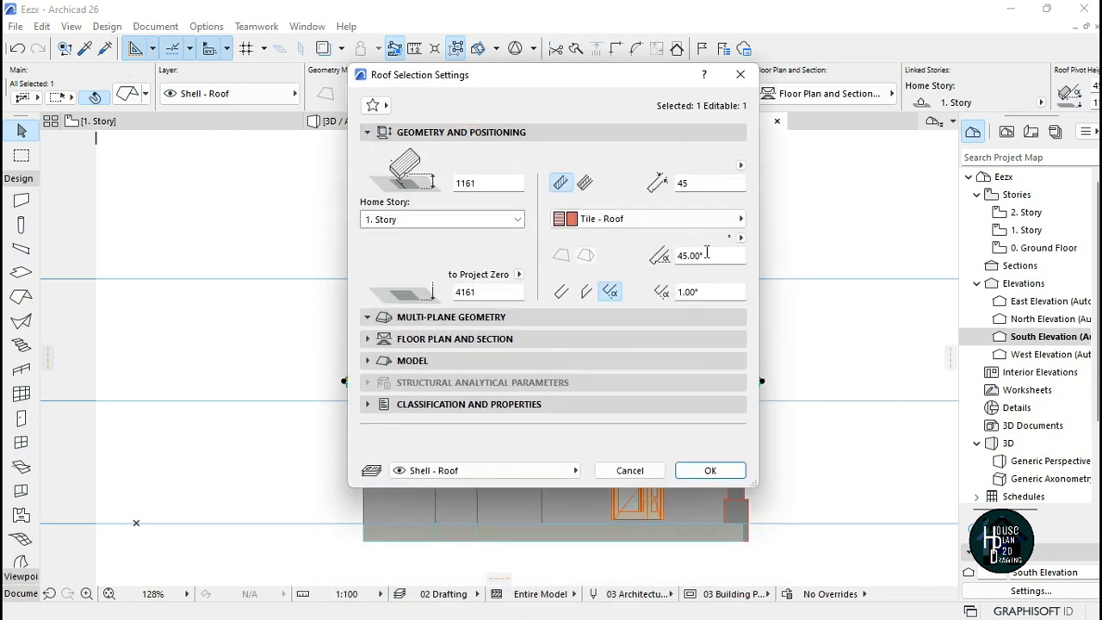
left_click_drag(712, 255, 648, 260)
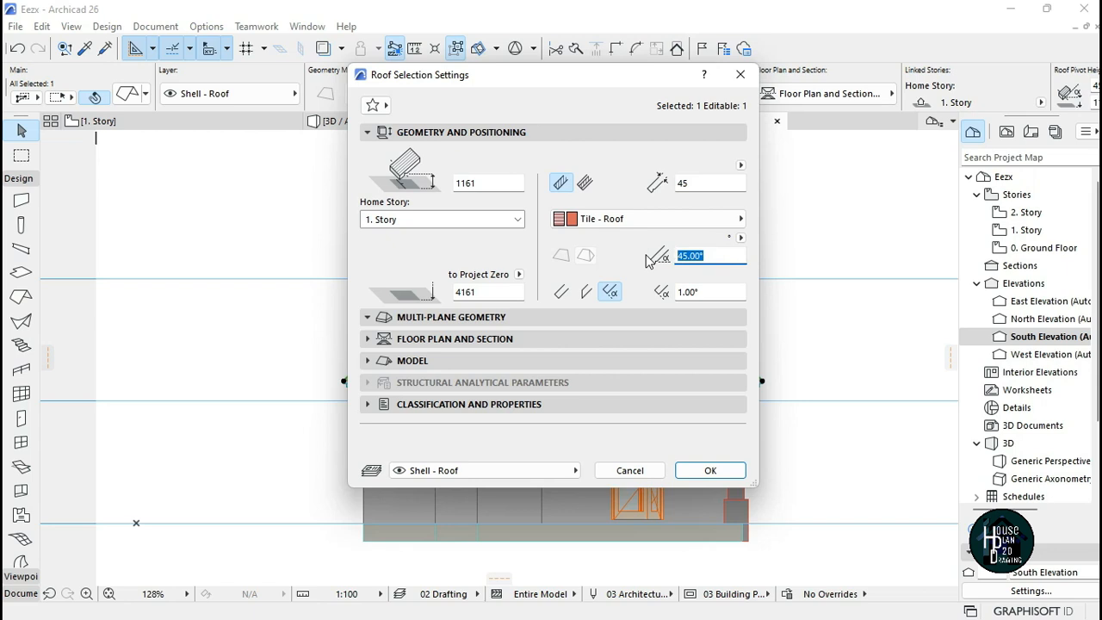
type("35")
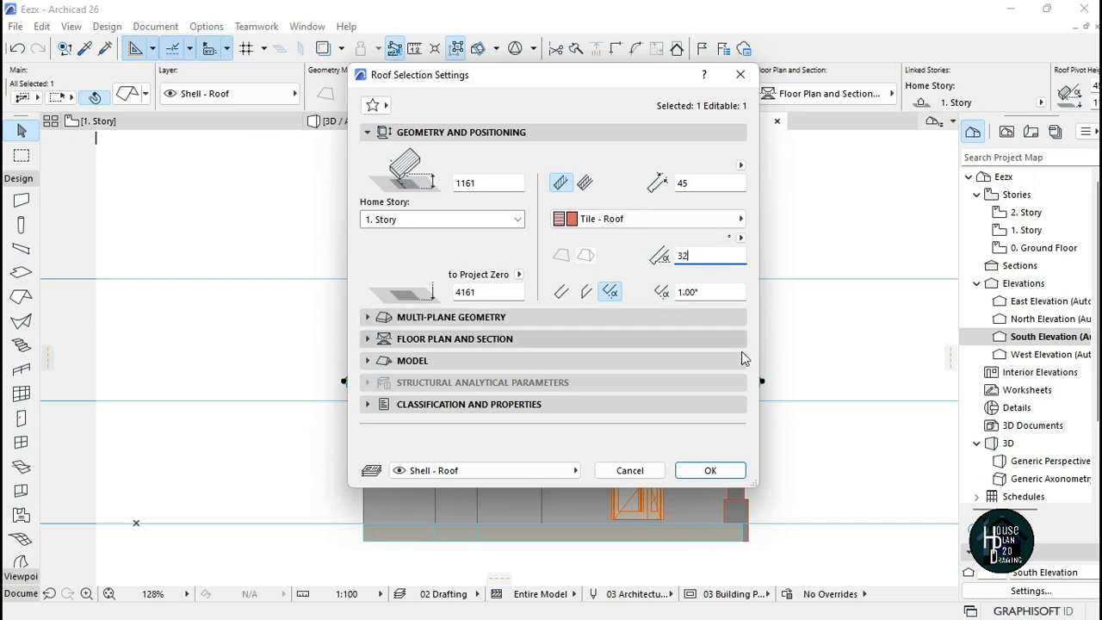
left_click(708, 469)
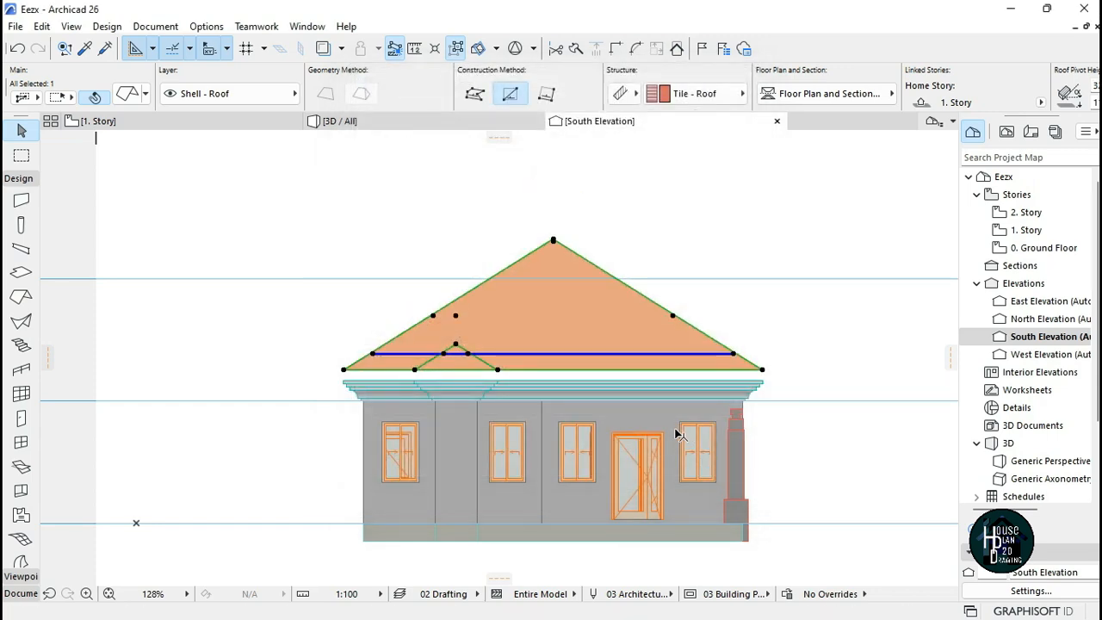
- Move the flattened roof straight down by its eave corner to close the gap above the fascia's top edge
scroll(775, 379, "up", 3)
scroll(740, 379, "down", 3)
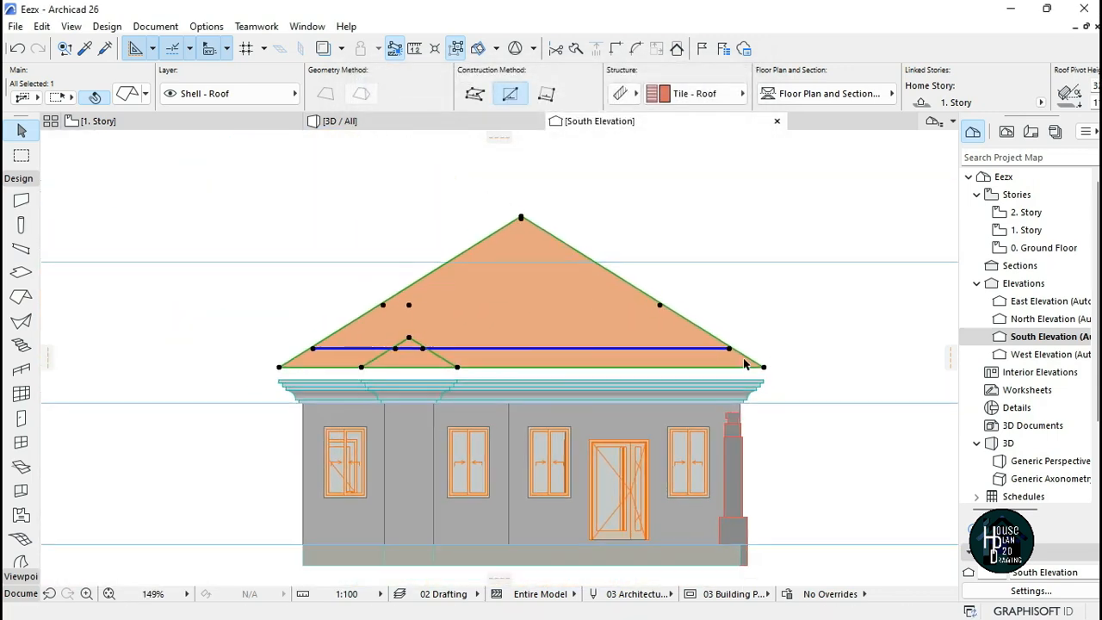
scroll(540, 315, "up", 2)
scroll(826, 383, "up", 5)
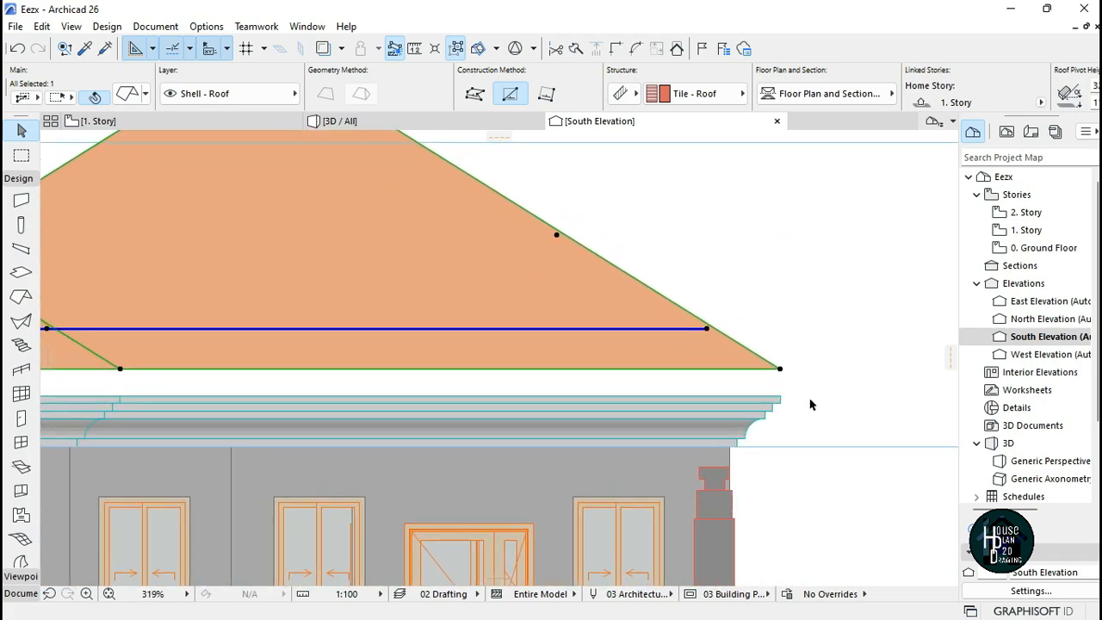
scroll(792, 395, "down", 3)
scroll(781, 381, "up", 5)
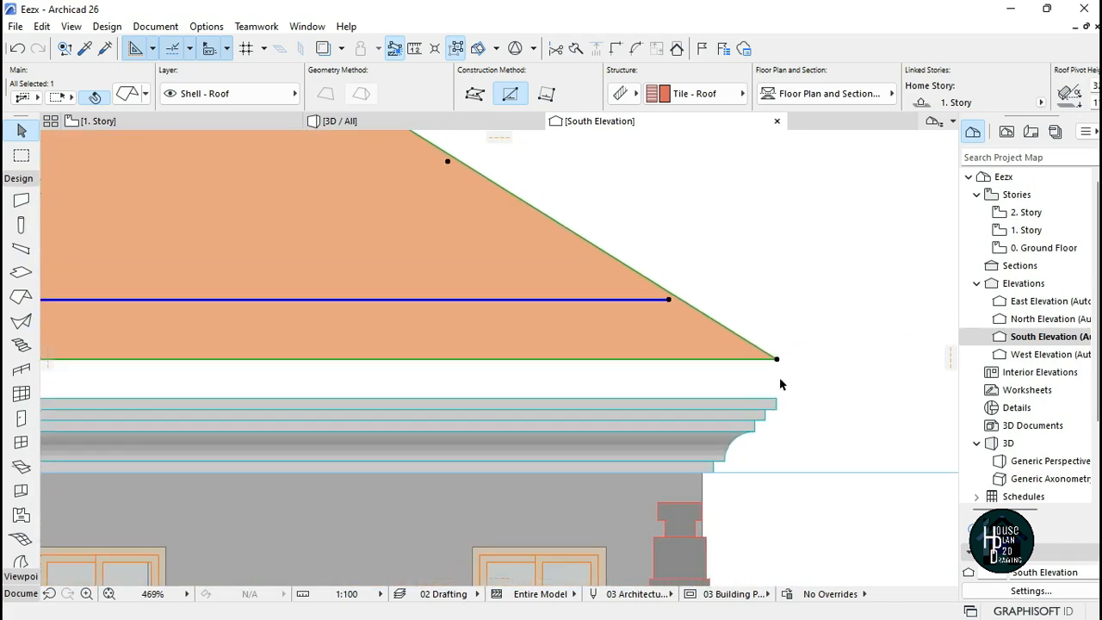
scroll(781, 384, "down", 5)
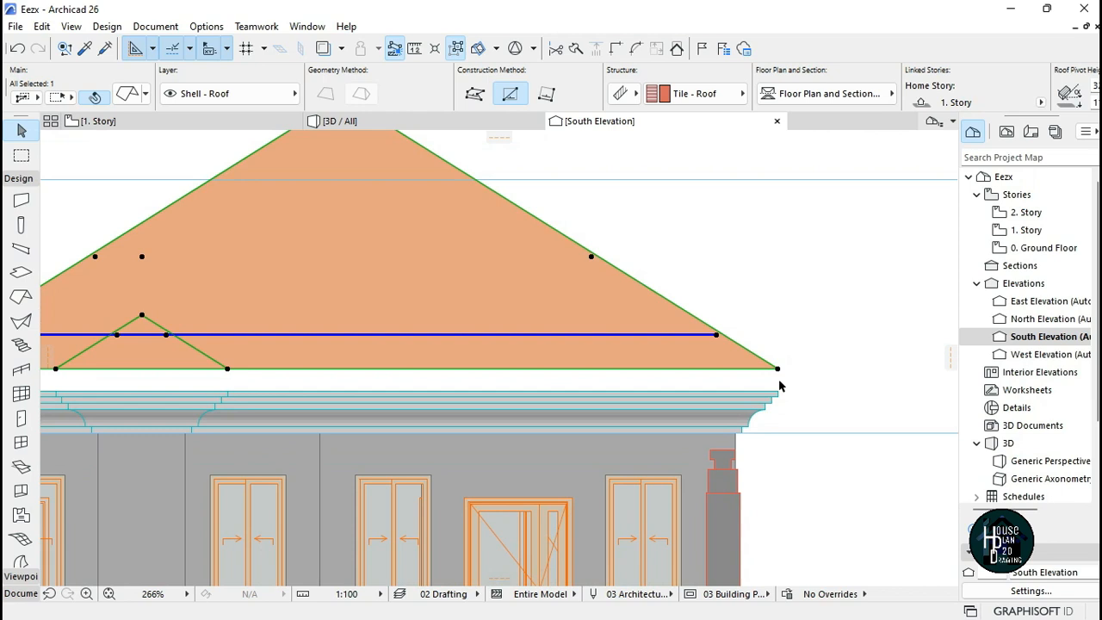
scroll(779, 386, "up", 10)
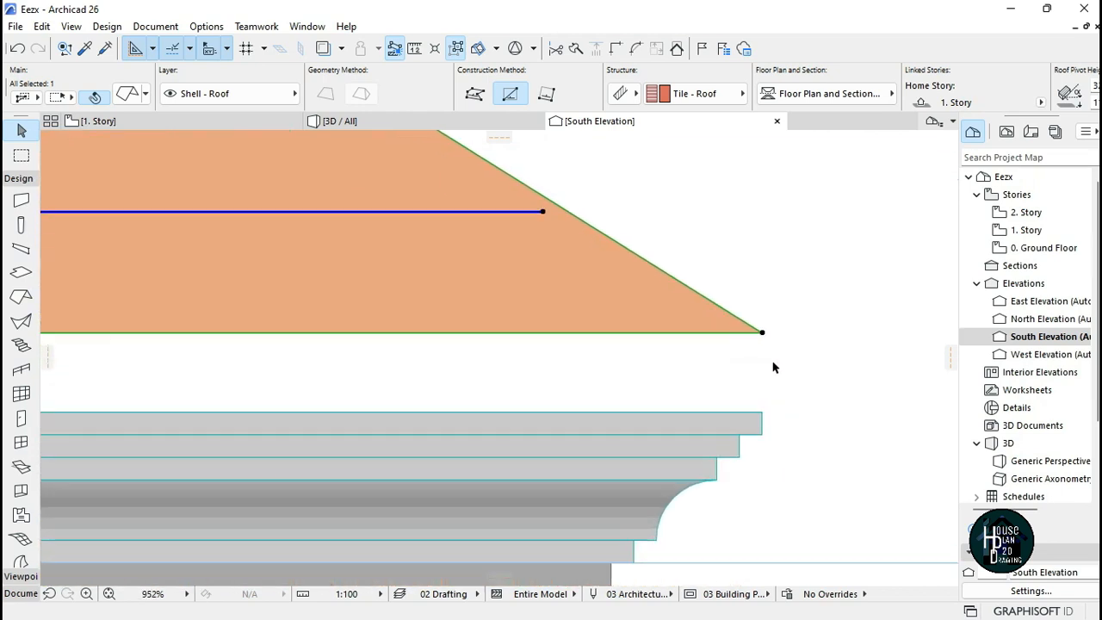
left_click(762, 333)
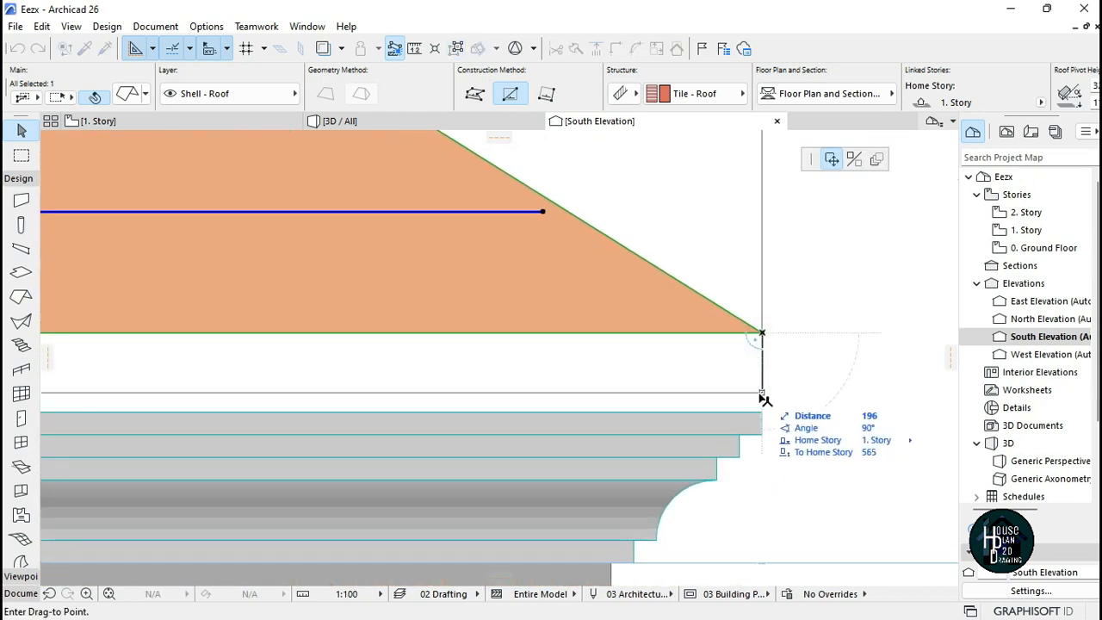
left_click(763, 423)
scroll(769, 393, "down", 10)
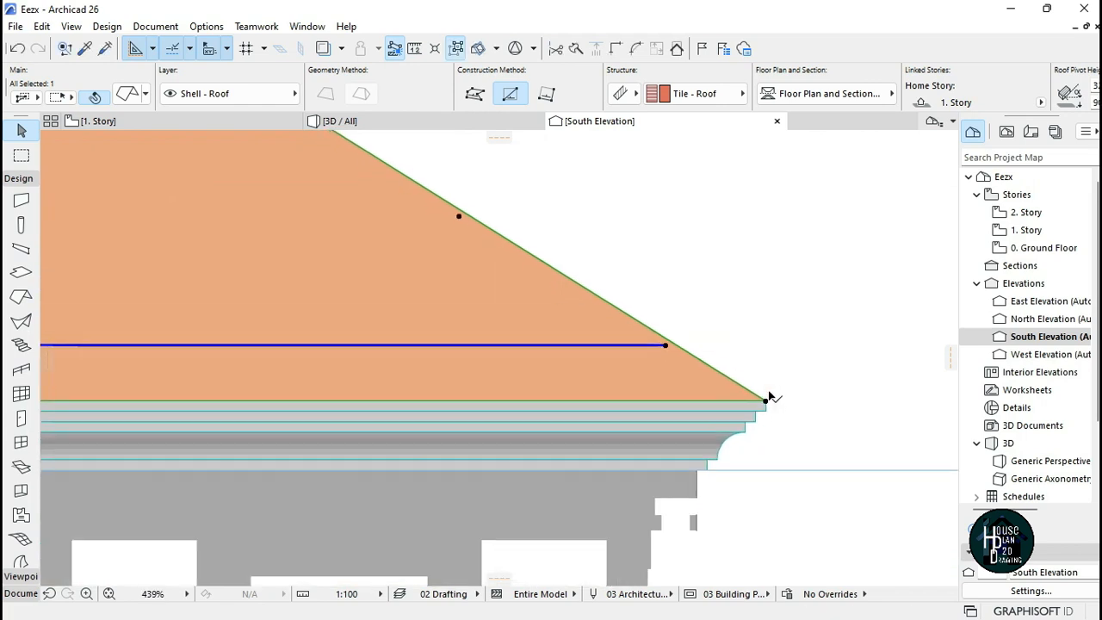
left_click(658, 303)
scroll(574, 282, "down", 3)
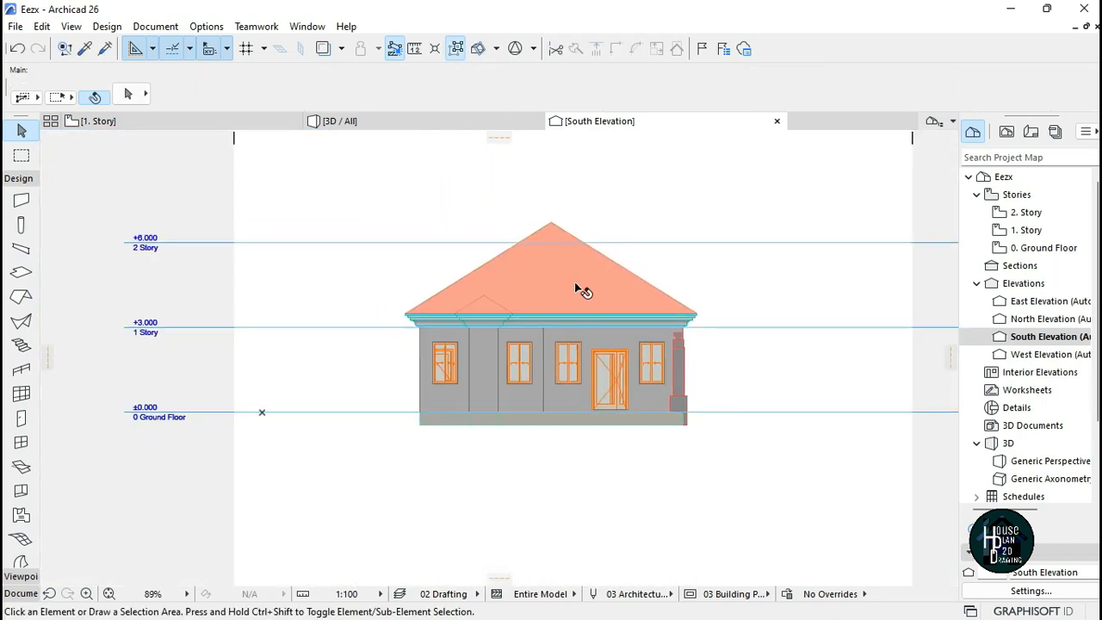
scroll(576, 284, "up", 2)
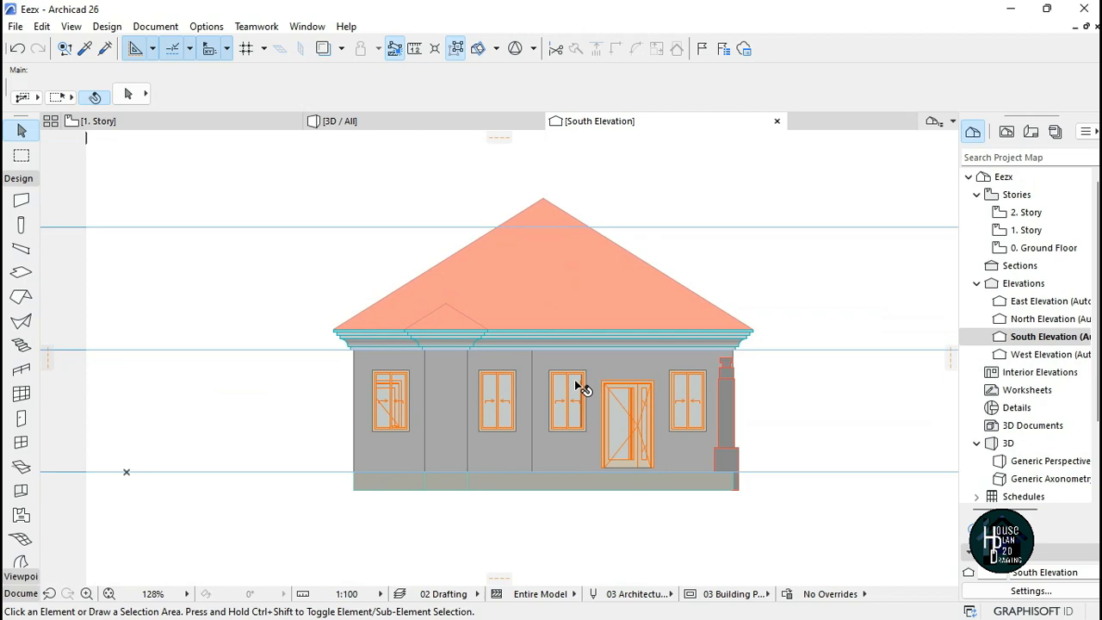
scroll(699, 387, "up", 1)
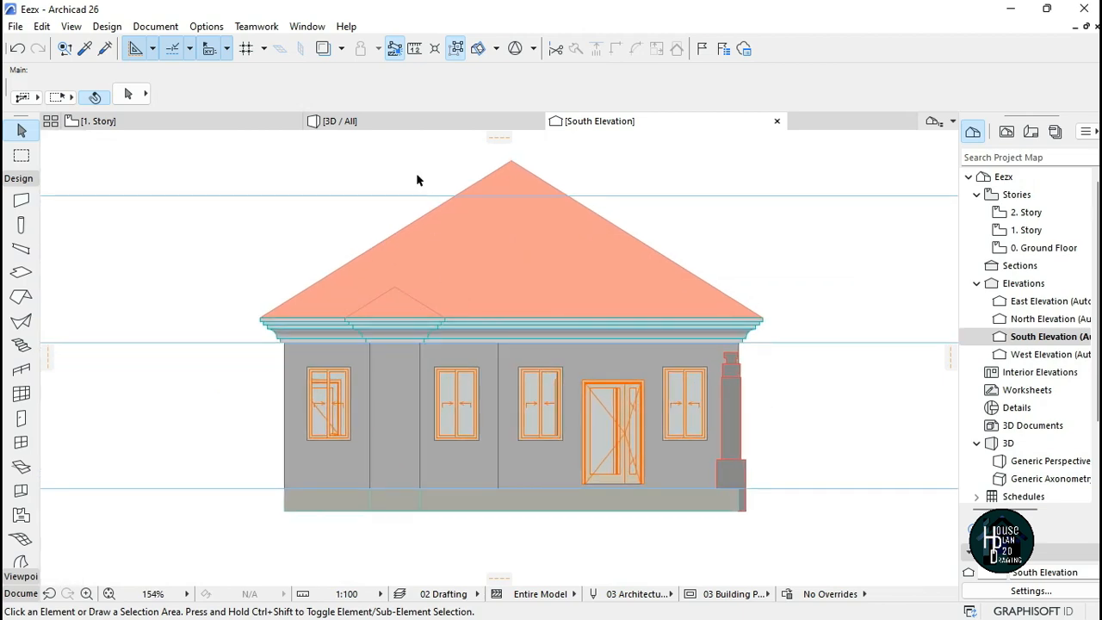
- Fly around the house in the 3D perspective and examine its exterior doors and windows from several sides
left_click(382, 123)
left_click(147, 593)
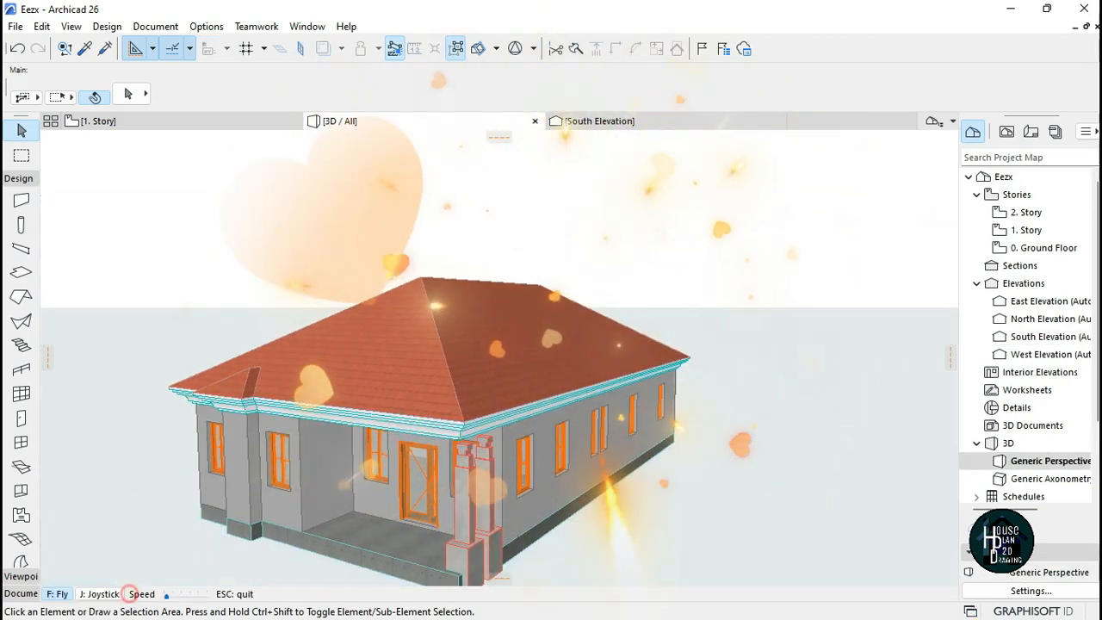
key("Up")
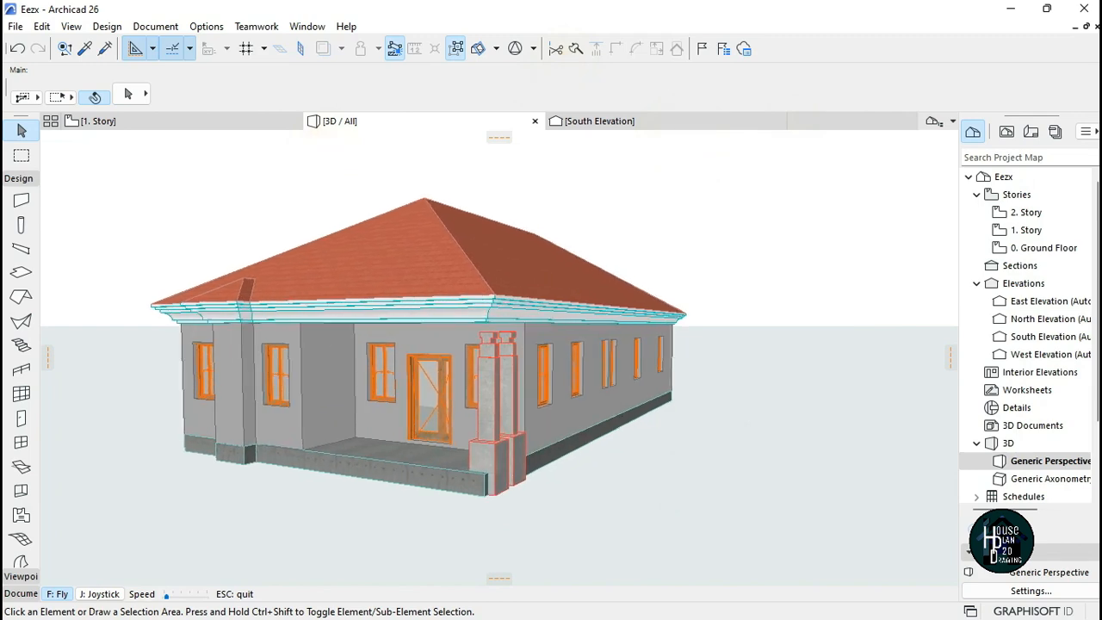
key("Down")
key("Up")
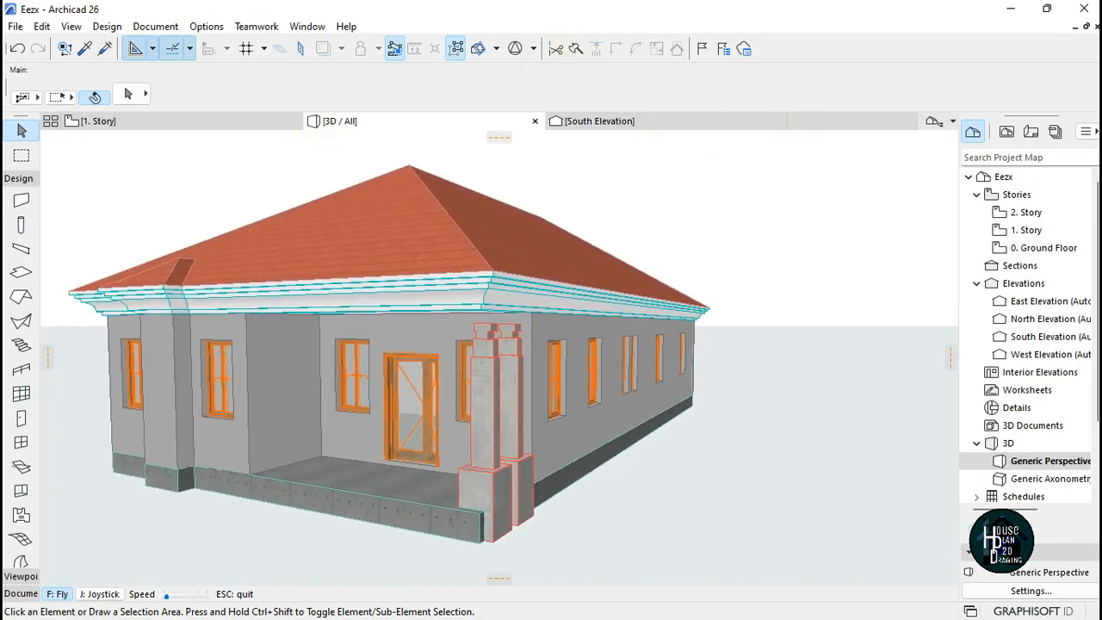
key("Down")
key("Left")
key("Left")
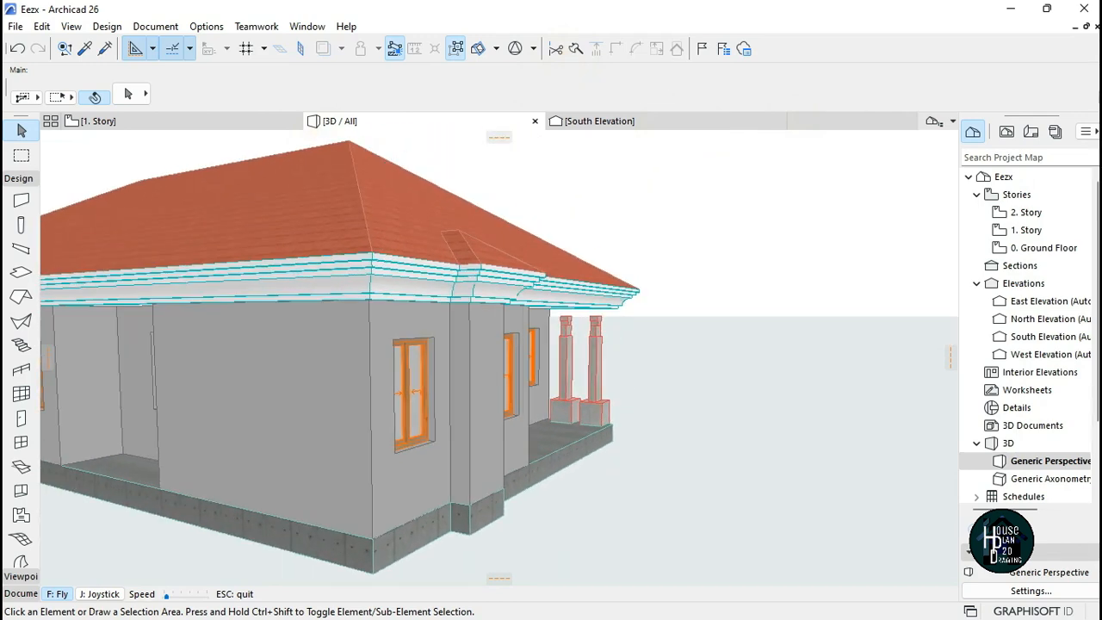
key("Down")
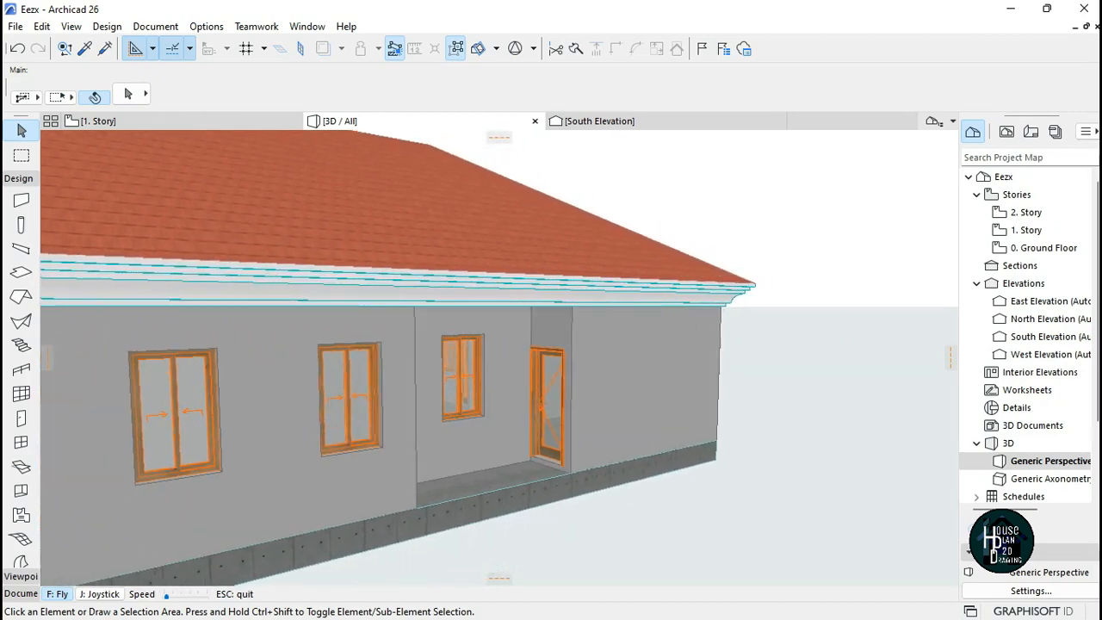
key("Up")
key("Up")
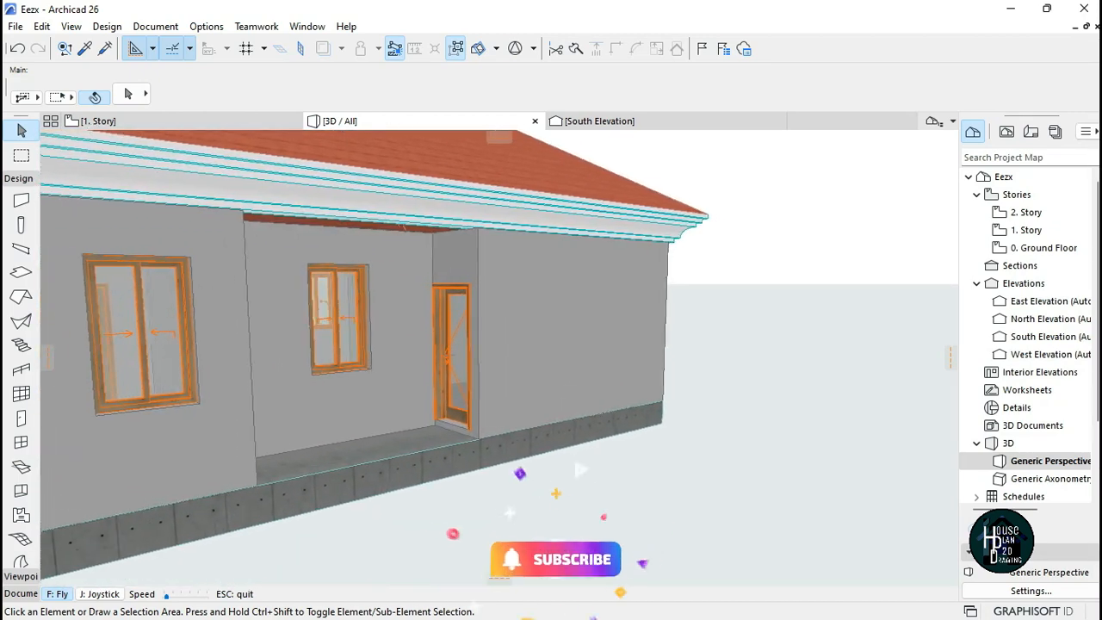
key("Escape")
- Set the door leaf of the single hinged door in the side recess to Style 12
left_click(543, 327)
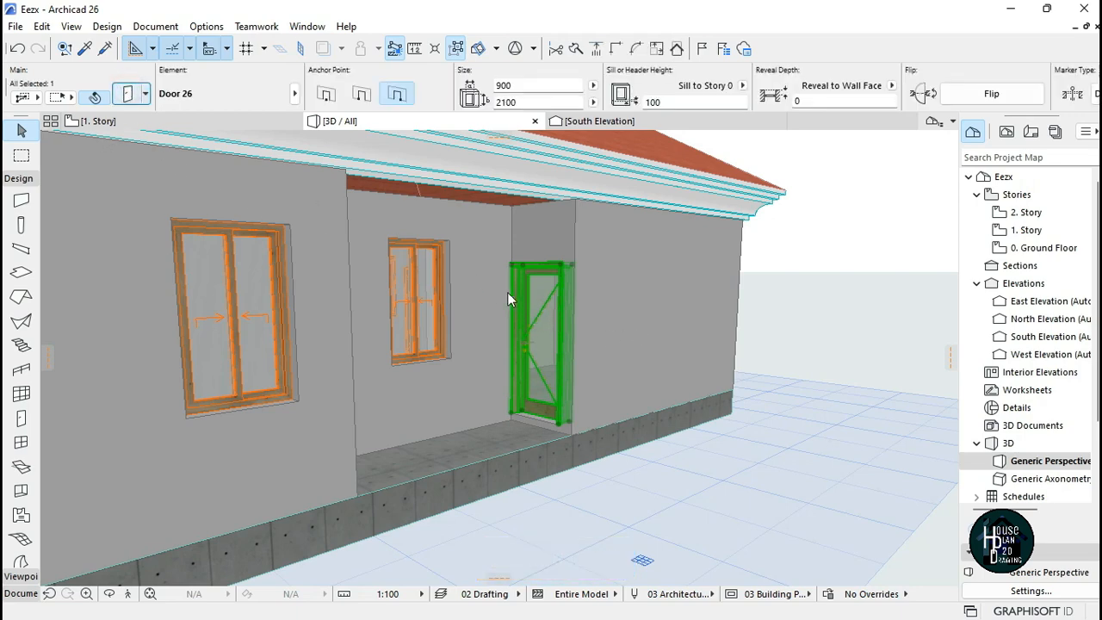
double_click(537, 312)
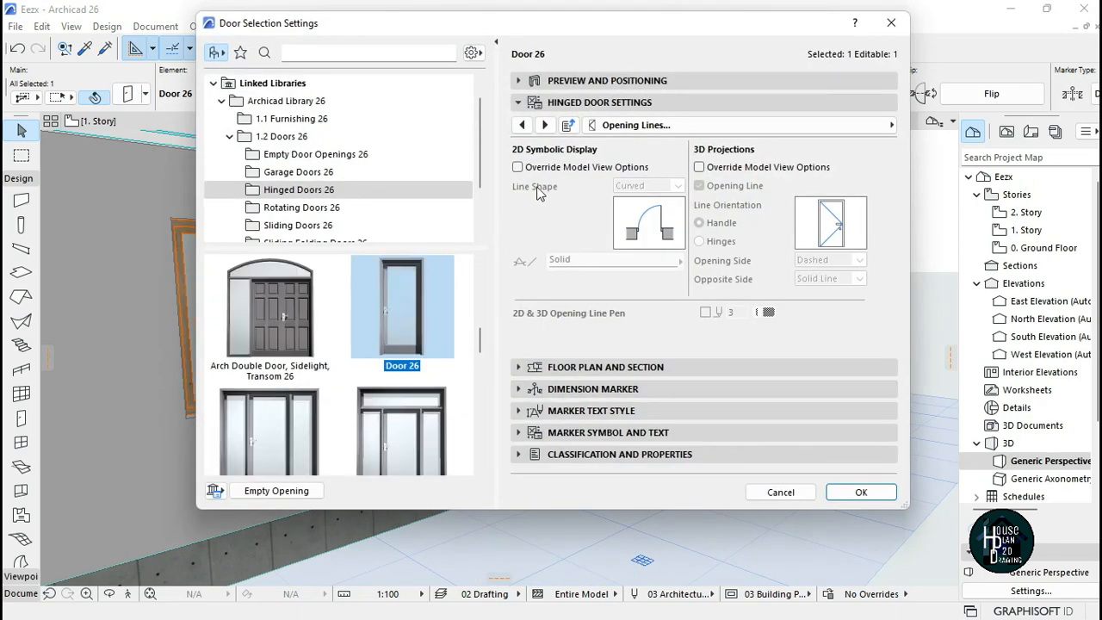
left_click(667, 124)
scroll(1003, 207, "up", 2)
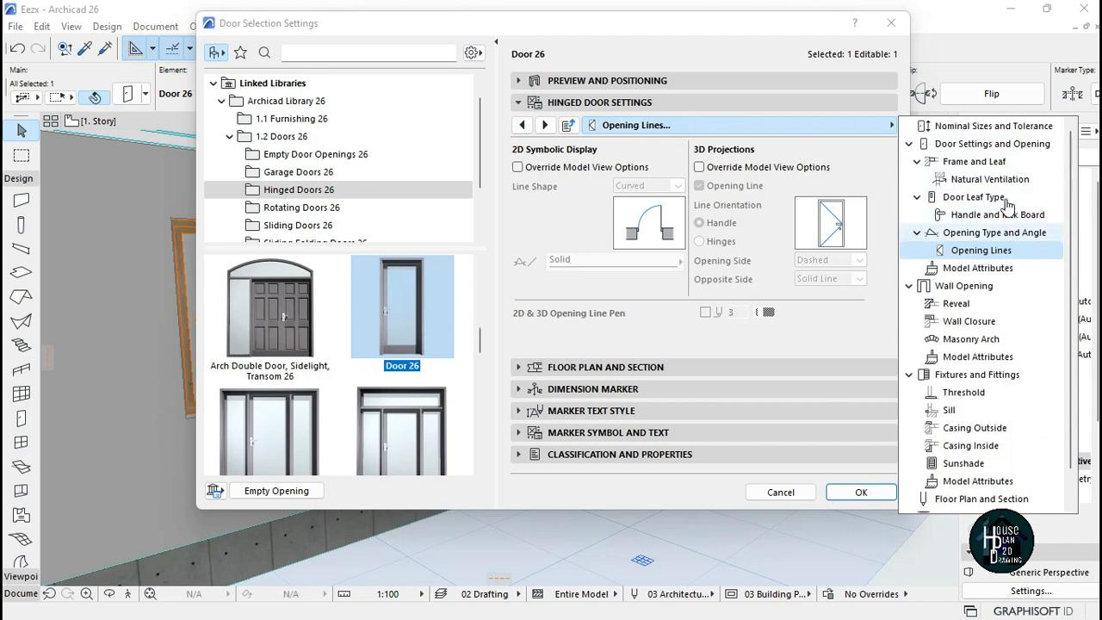
left_click(990, 129)
left_click(993, 145)
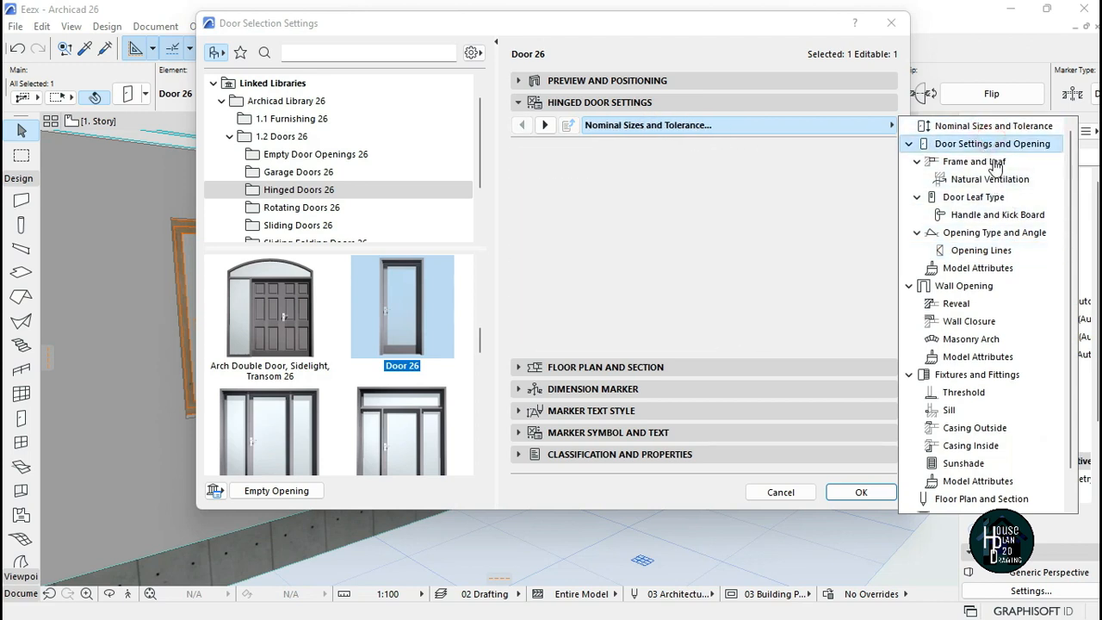
left_click(996, 164)
left_click(990, 145)
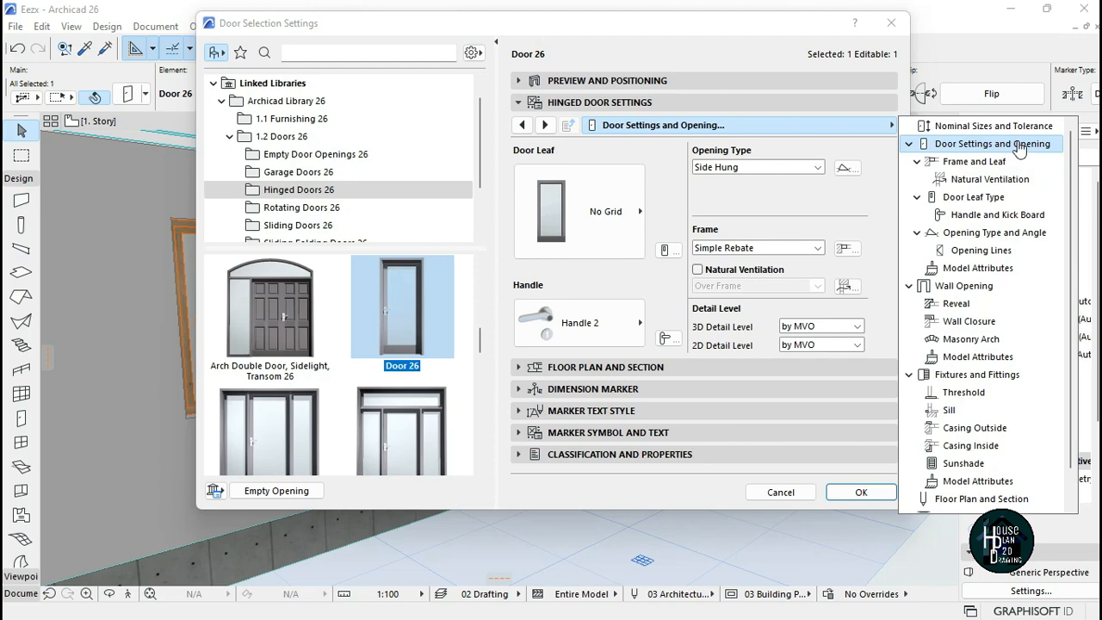
left_click(952, 145)
left_click(746, 128)
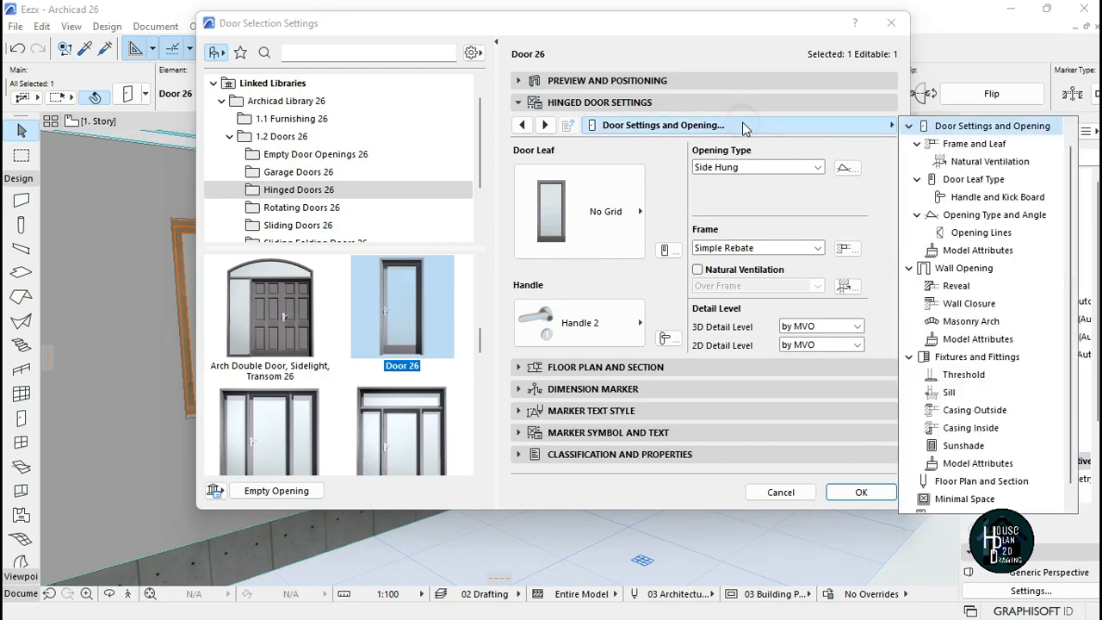
left_click(990, 128)
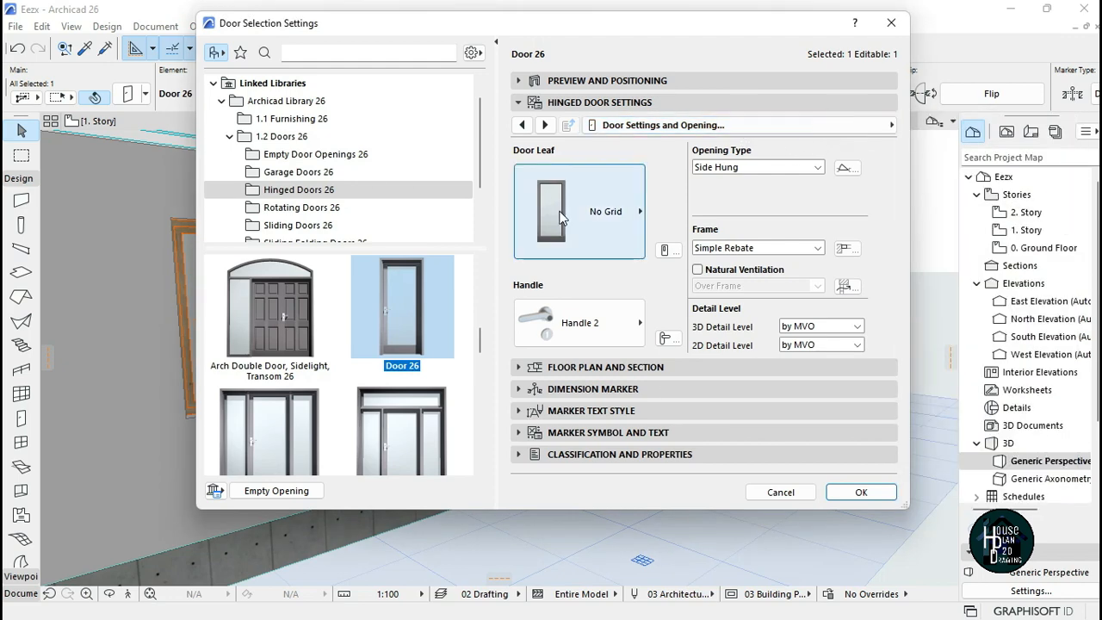
left_click(594, 213)
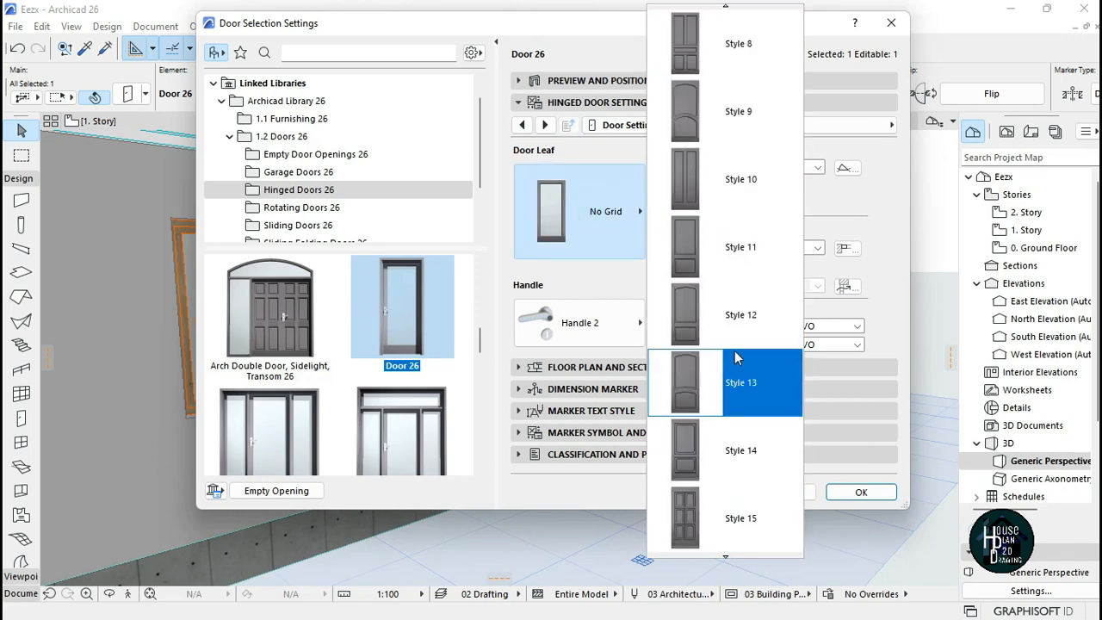
left_click(734, 327)
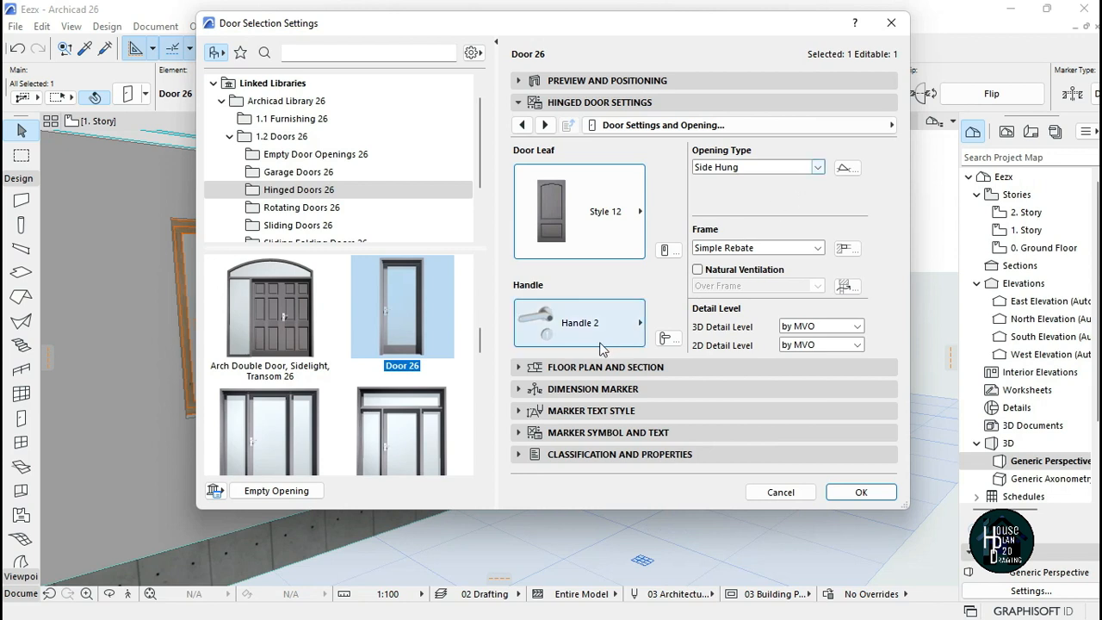
- Change the single hinged door's handle to Handle 9
left_click(578, 322)
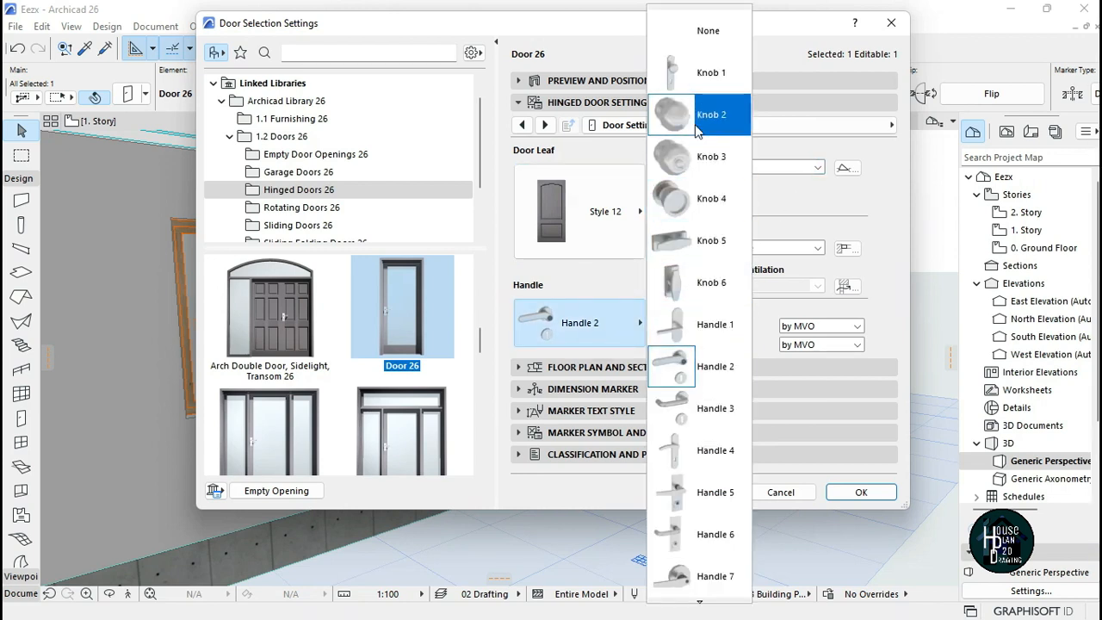
scroll(689, 490, "down", 2)
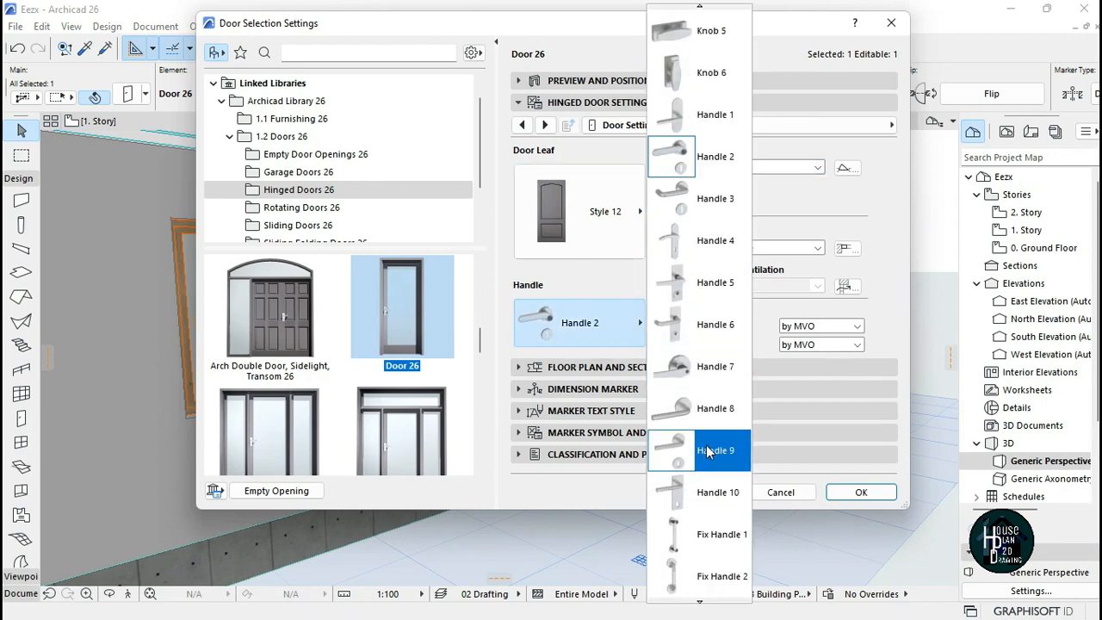
left_click(707, 452)
- Override the model view options for the single door's 3D projections, turn off its opening line, apply the settings and deselect the door
left_click(818, 125)
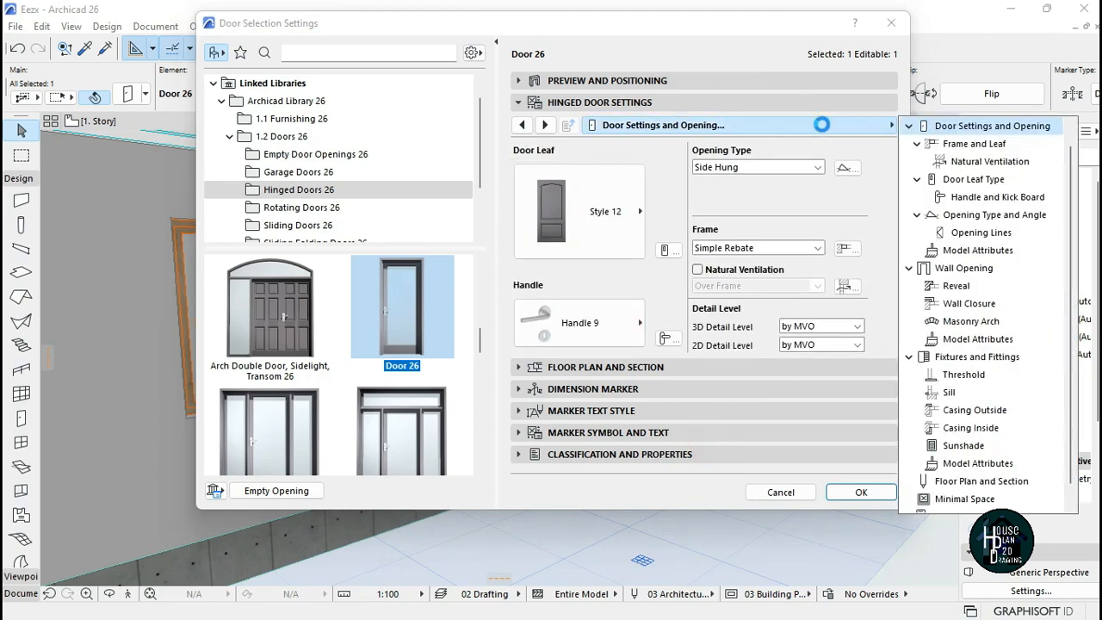
left_click(969, 231)
left_click(726, 168)
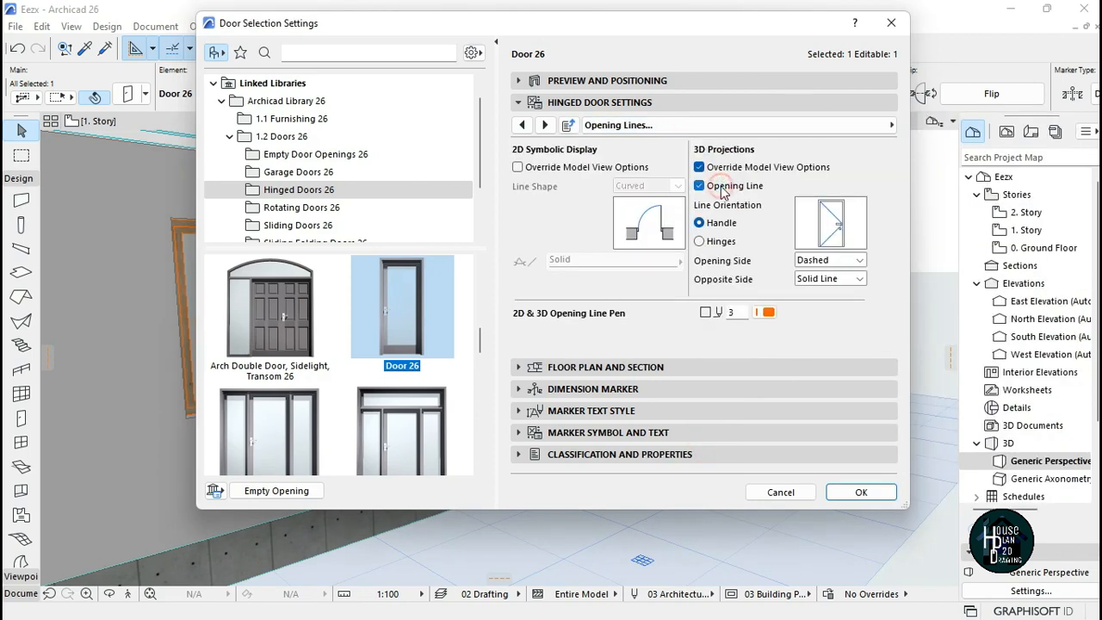
left_click(723, 190)
left_click(861, 491)
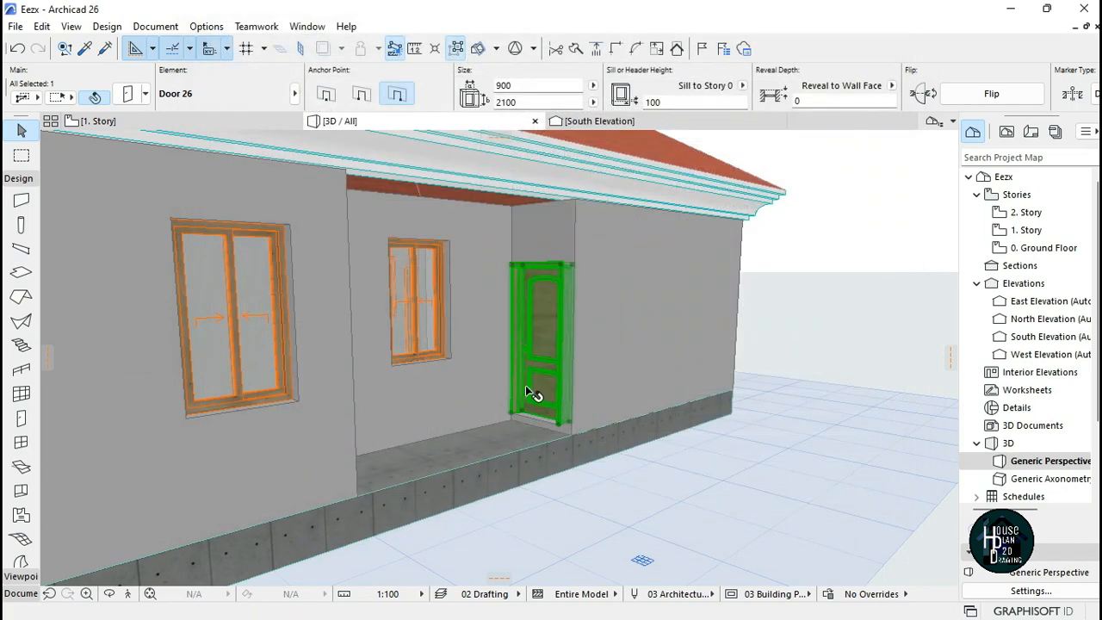
key("Escape")
- Set the main door leaf of the asymmetric double door on the front porch to Style 7
left_click(128, 593)
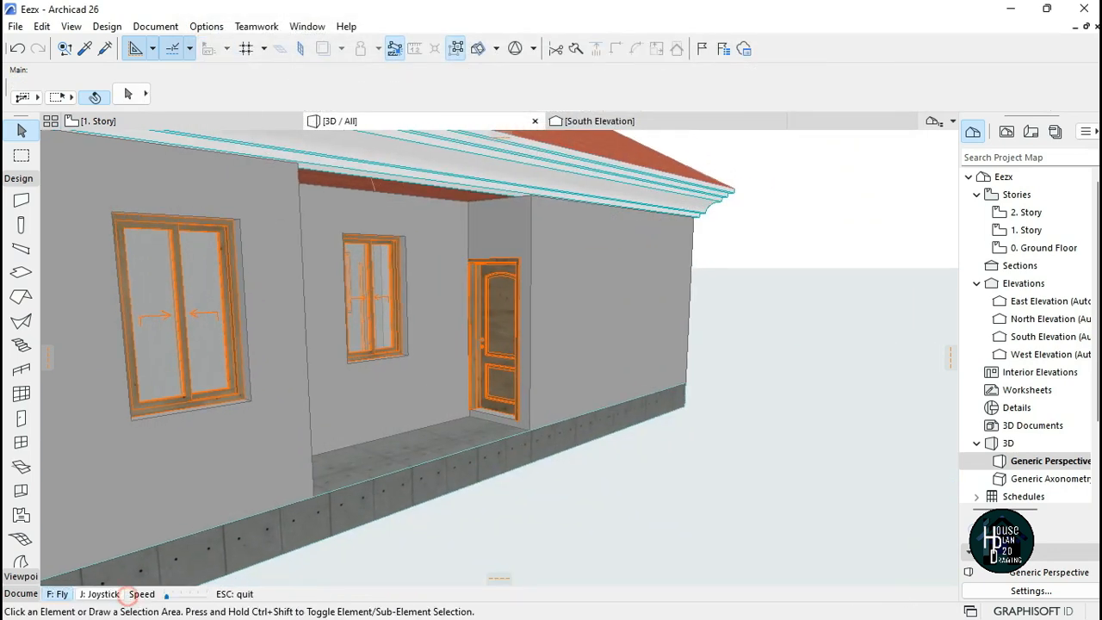
key("Right")
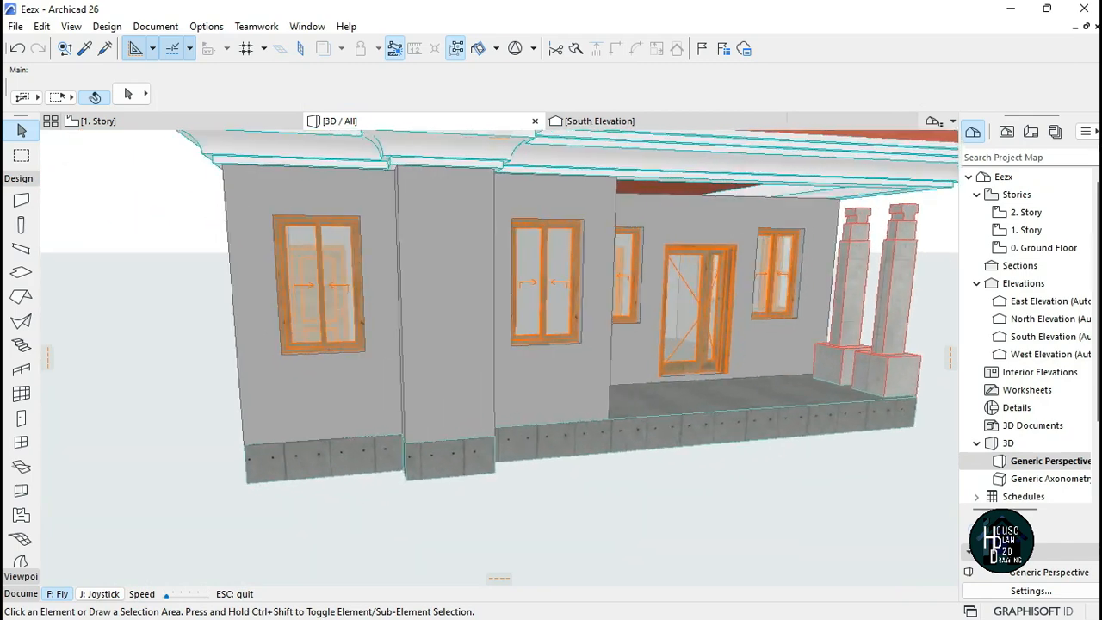
key("Escape")
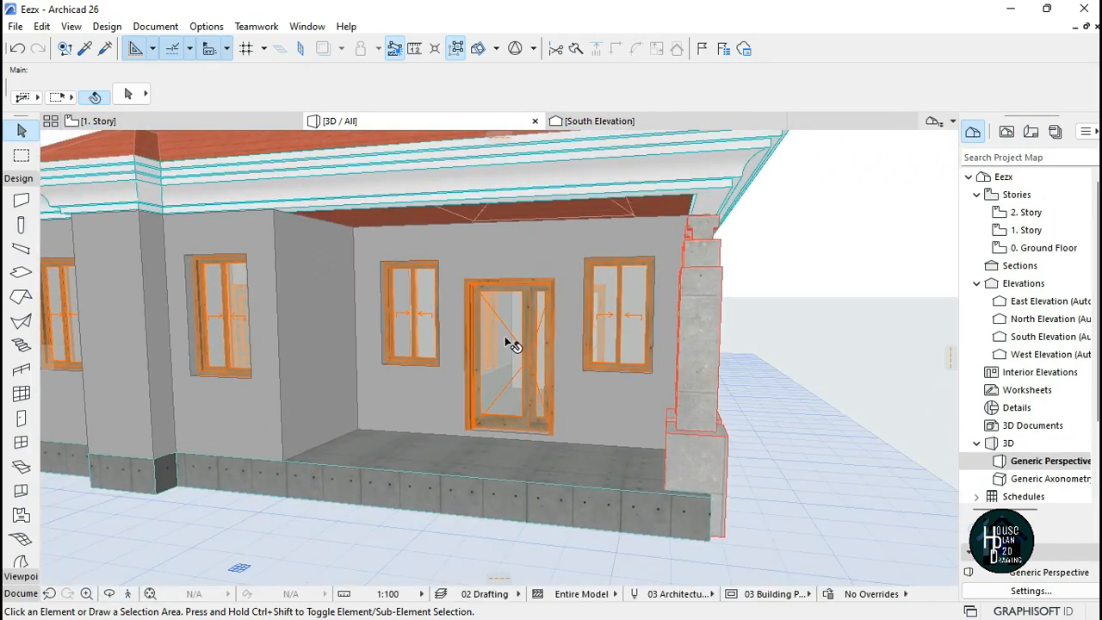
left_click(508, 336)
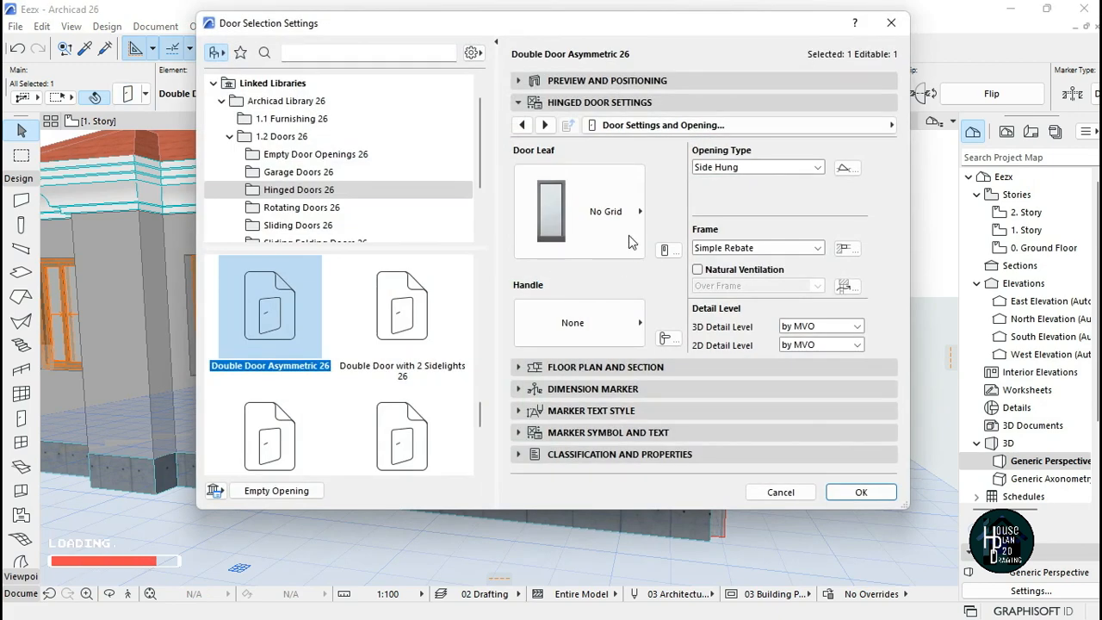
left_click(578, 213)
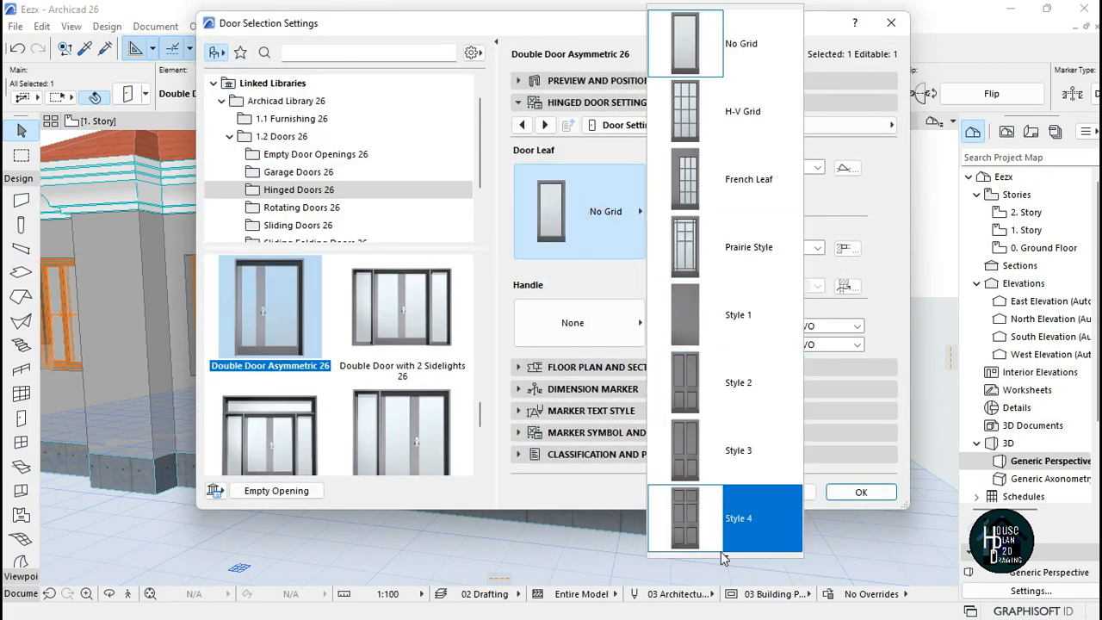
mouse_move(721, 555)
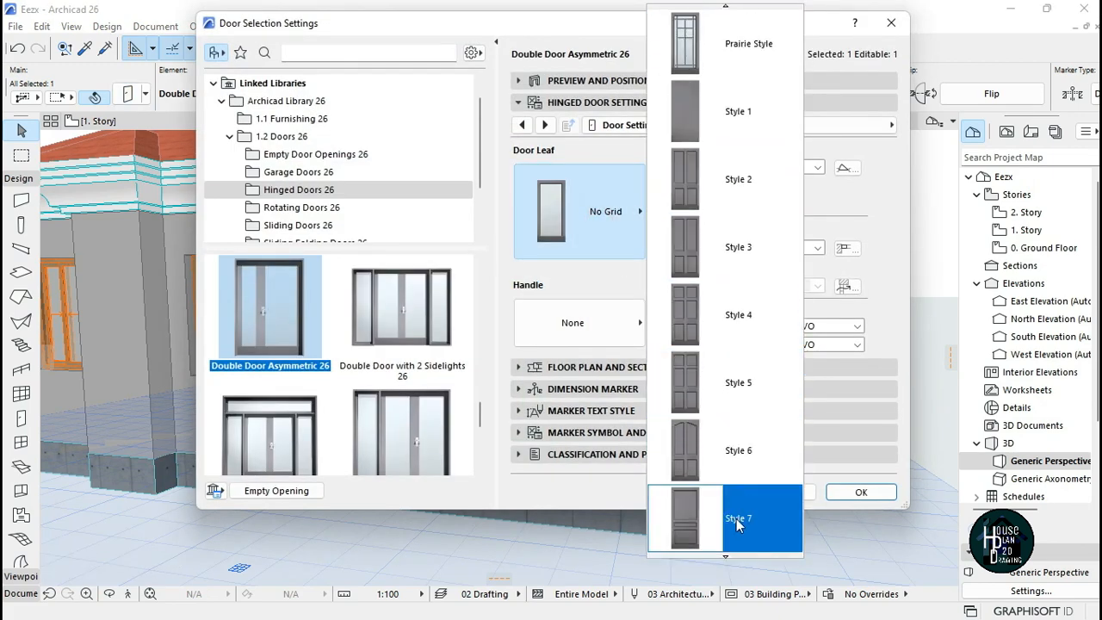
left_click(751, 517)
- Set the side panel of the asymmetric double door to Style 7
left_click(844, 126)
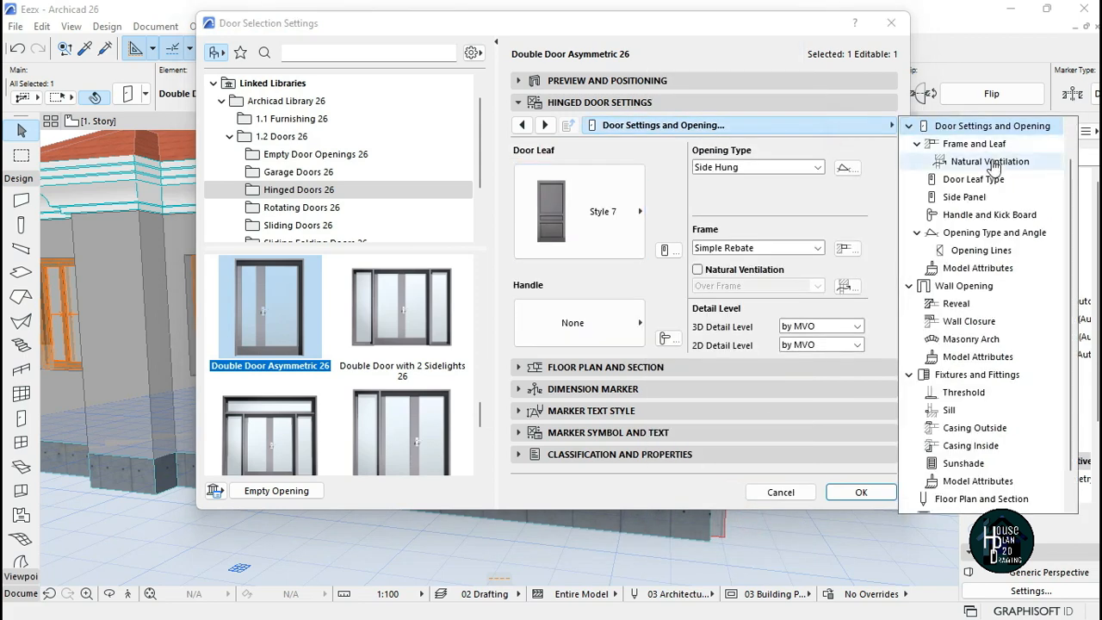
left_click(981, 144)
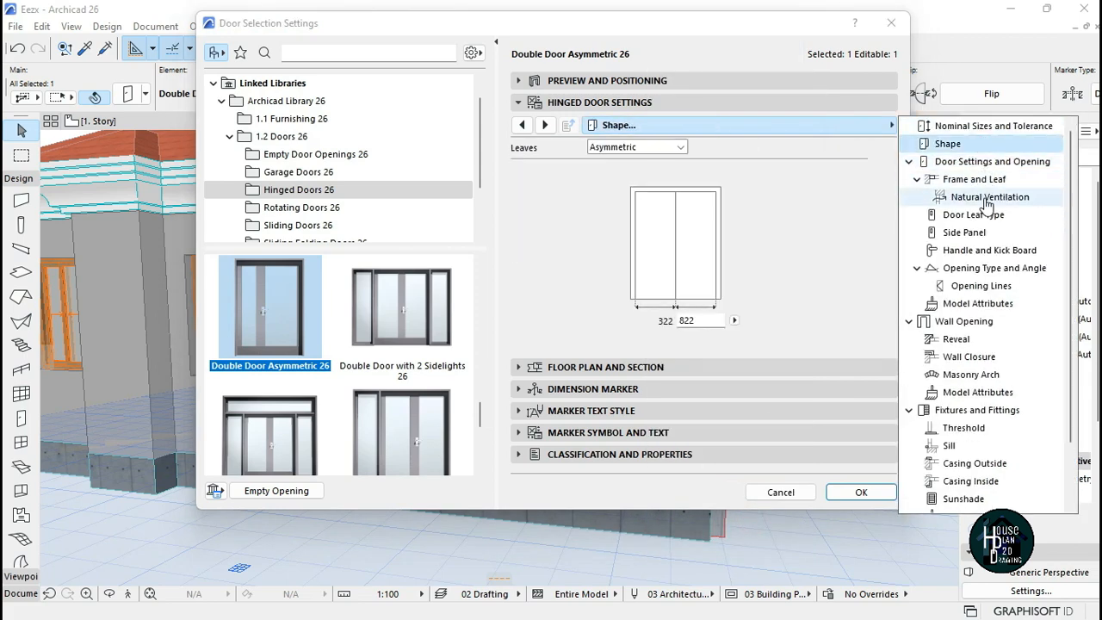
left_click(986, 181)
left_click(989, 198)
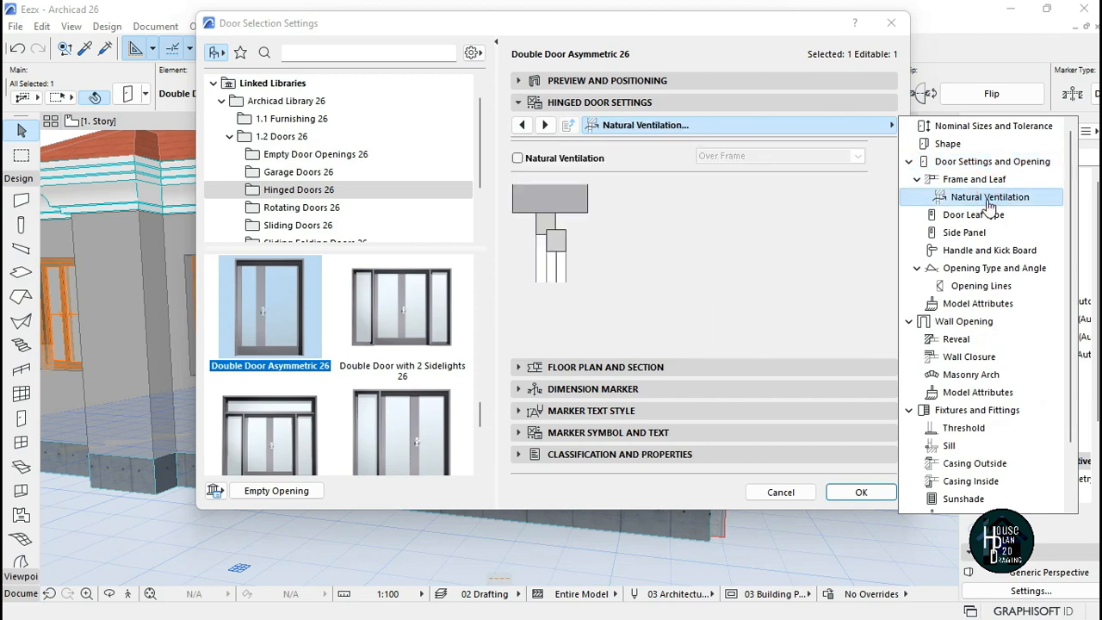
left_click(983, 214)
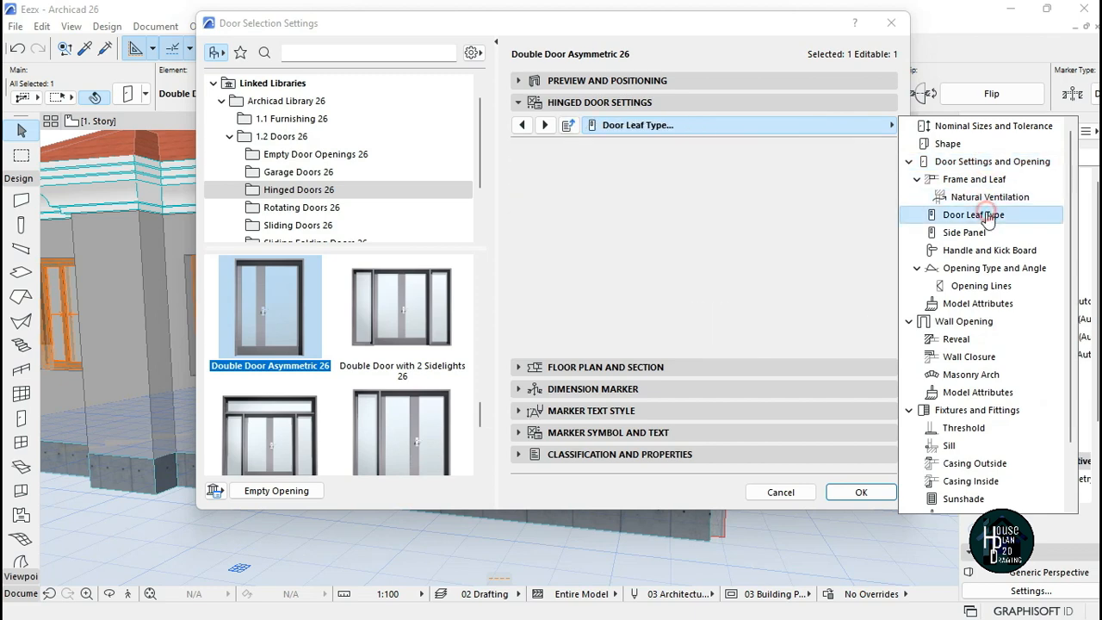
left_click(969, 232)
left_click(639, 270)
scroll(638, 272, "down", 2)
scroll(600, 308, "down", 1)
left_click(592, 308)
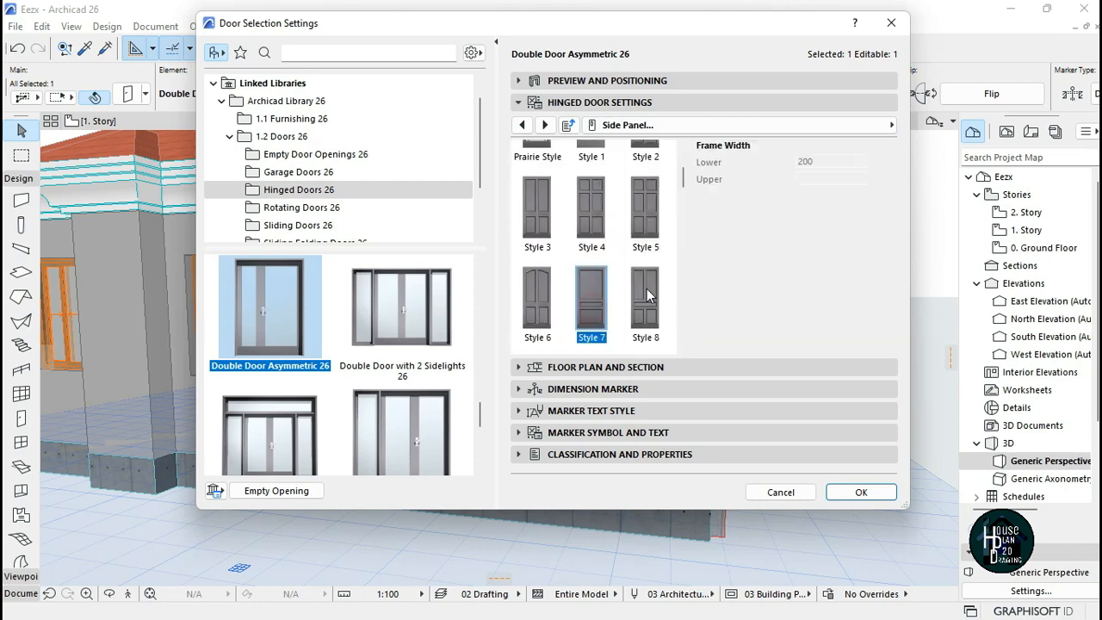
- Override the model view options for the double door's 3D projections, turn off its opening line and apply the settings
left_click(889, 127)
left_click(986, 220)
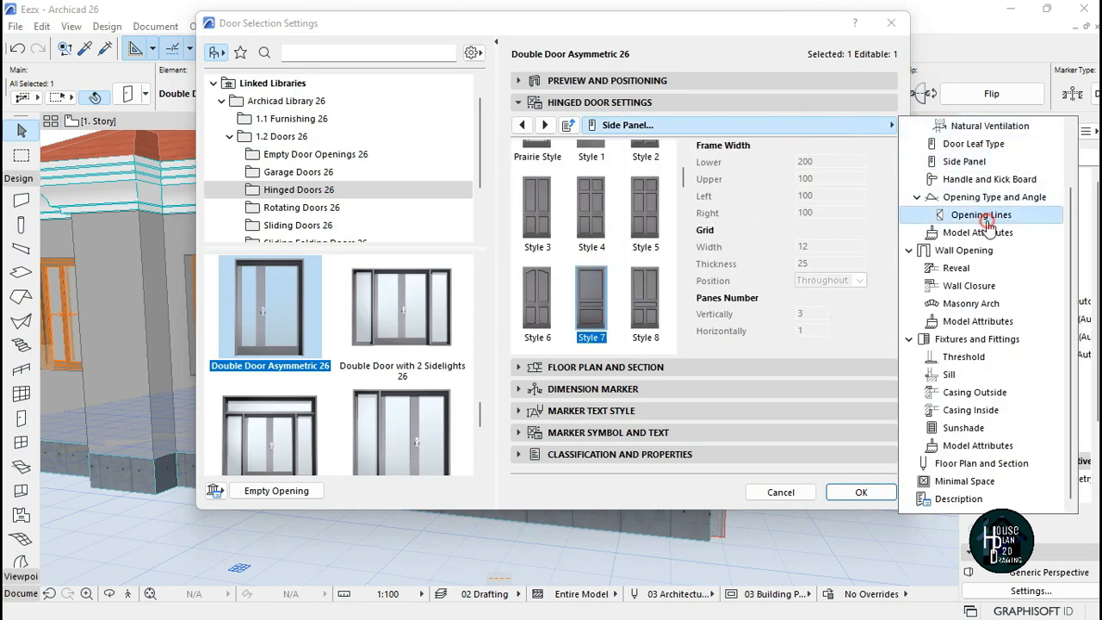
left_click(711, 170)
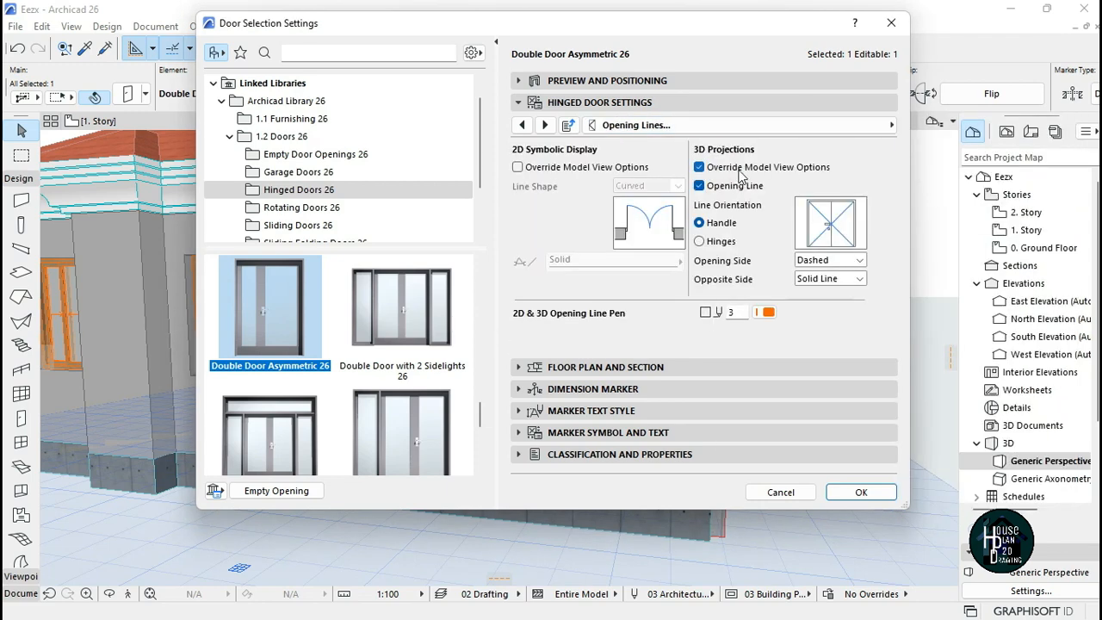
left_click(724, 187)
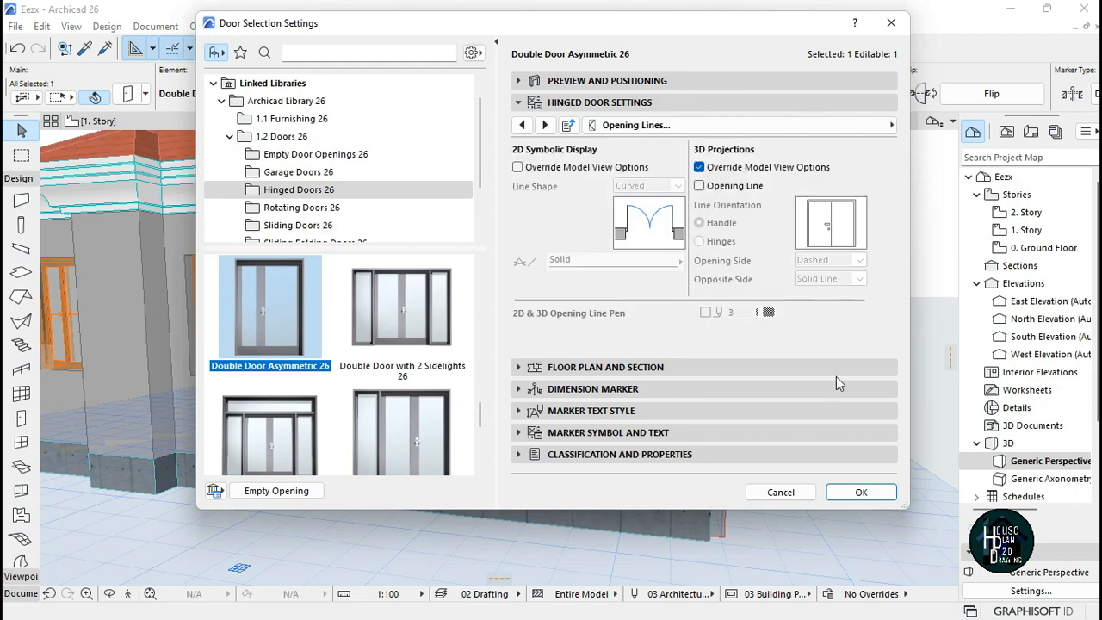
left_click(861, 491)
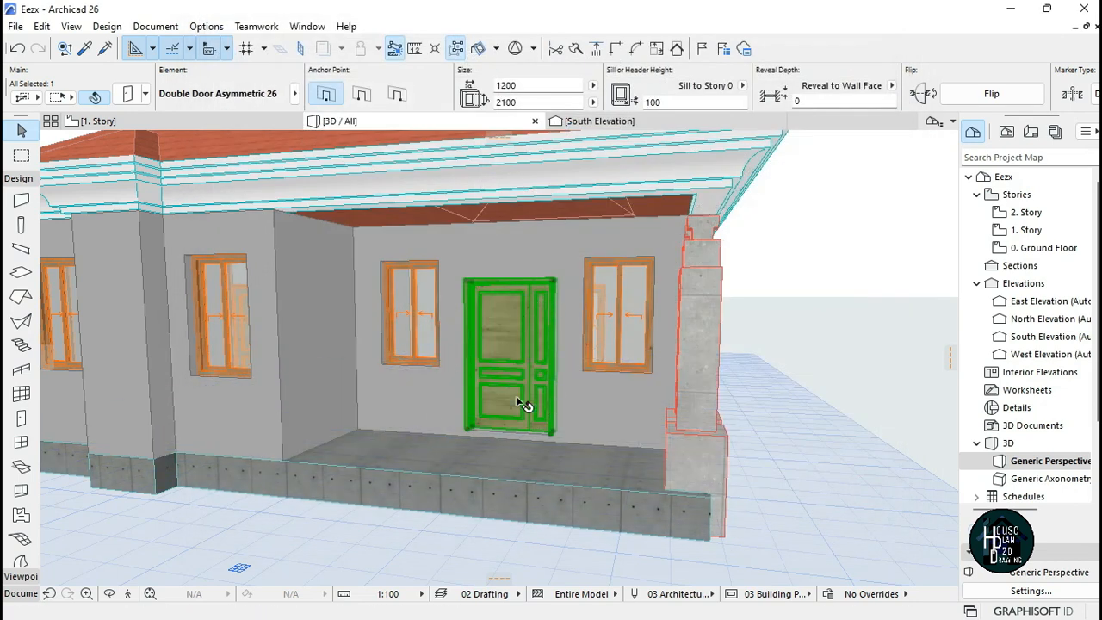
- Deselect the double door and fly through the 3D view to examine its panelled leaves and the front porch
key("Escape")
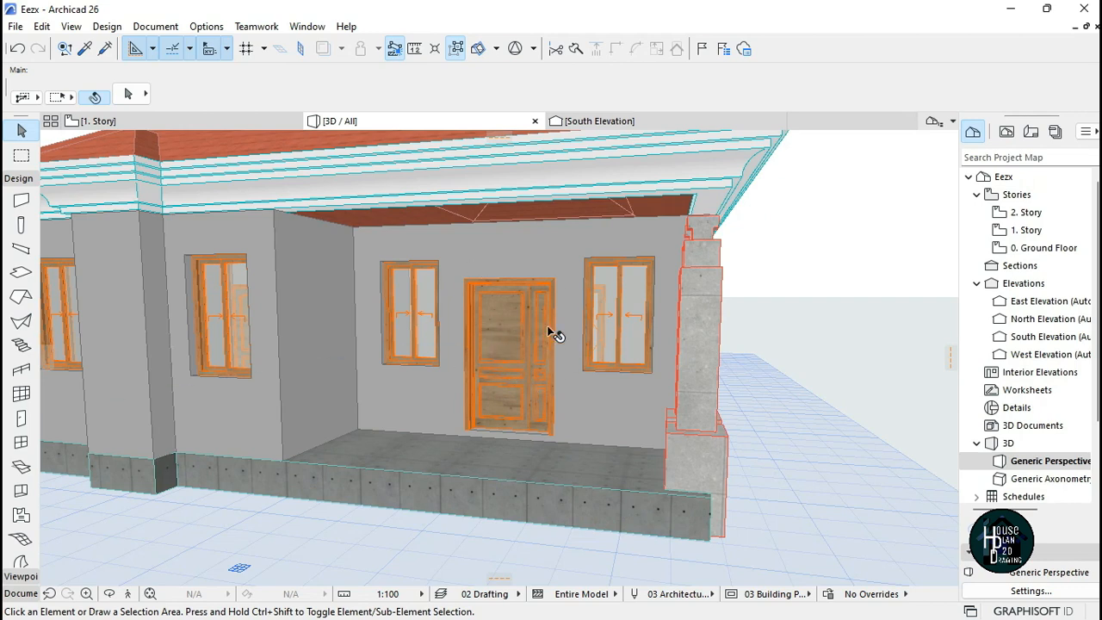
left_click(129, 592)
key("Up")
key("Down")
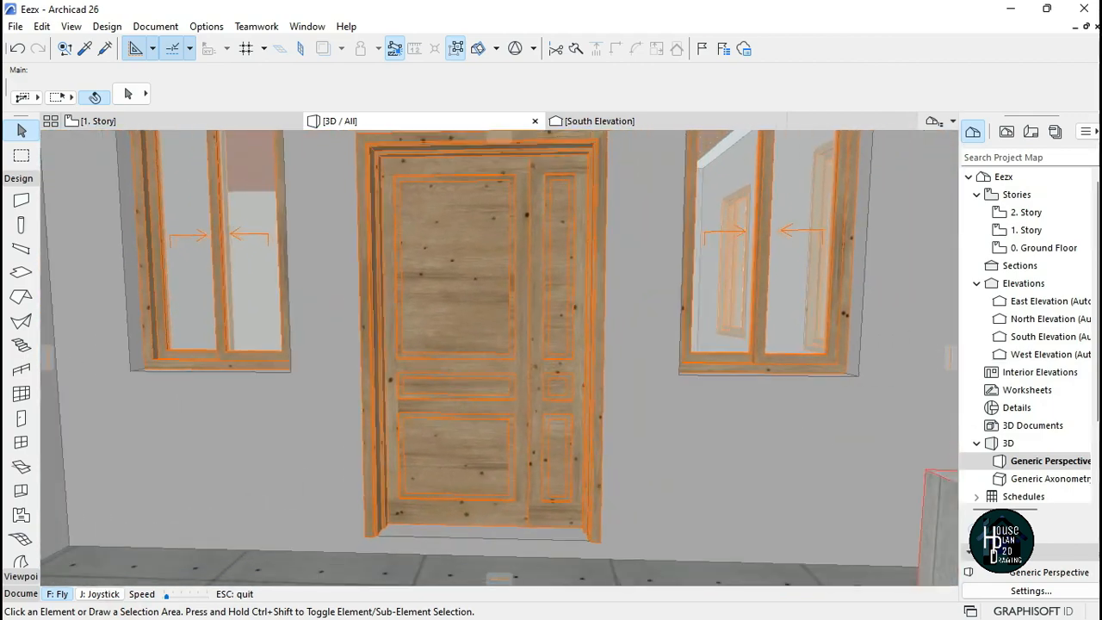
key("Down")
key("Right")
key("Down")
key("Right")
key("Up")
key("Escape")
- Enable uniform door surfaces on the porch's asymmetric double door and set its frame and leaf surfaces to Metal - Iron
left_click(496, 363)
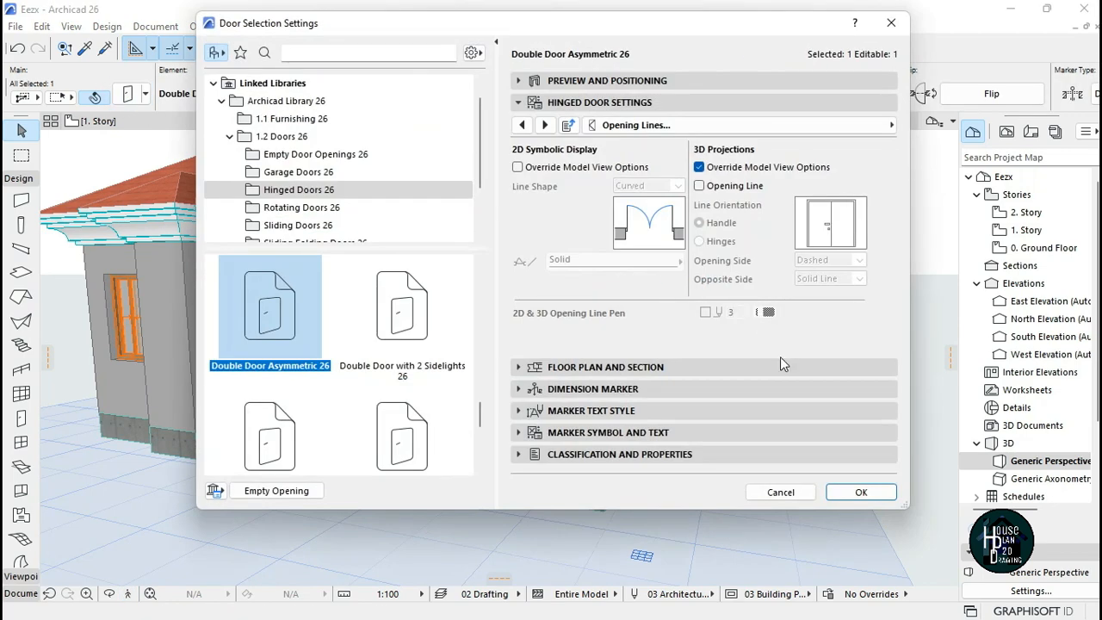
left_click(859, 123)
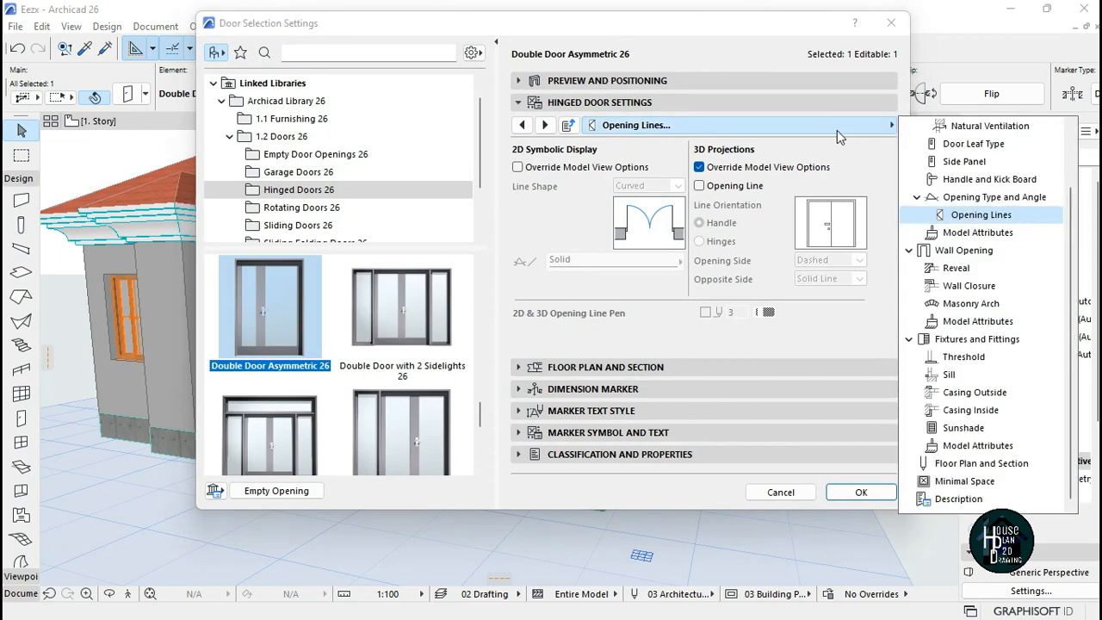
left_click(980, 238)
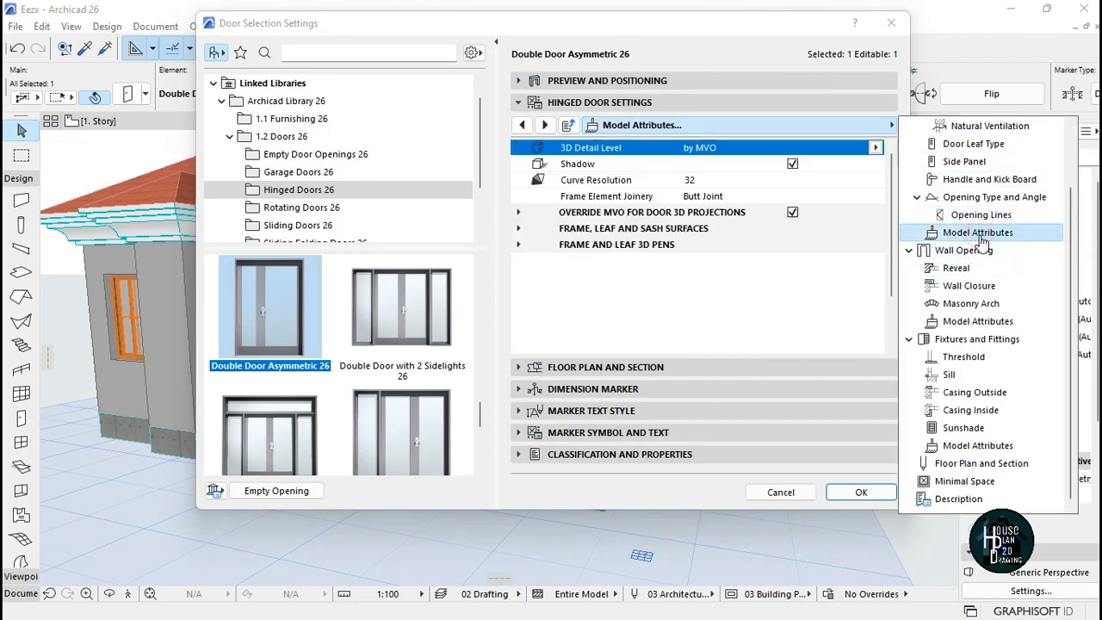
scroll(768, 290, "down", 2)
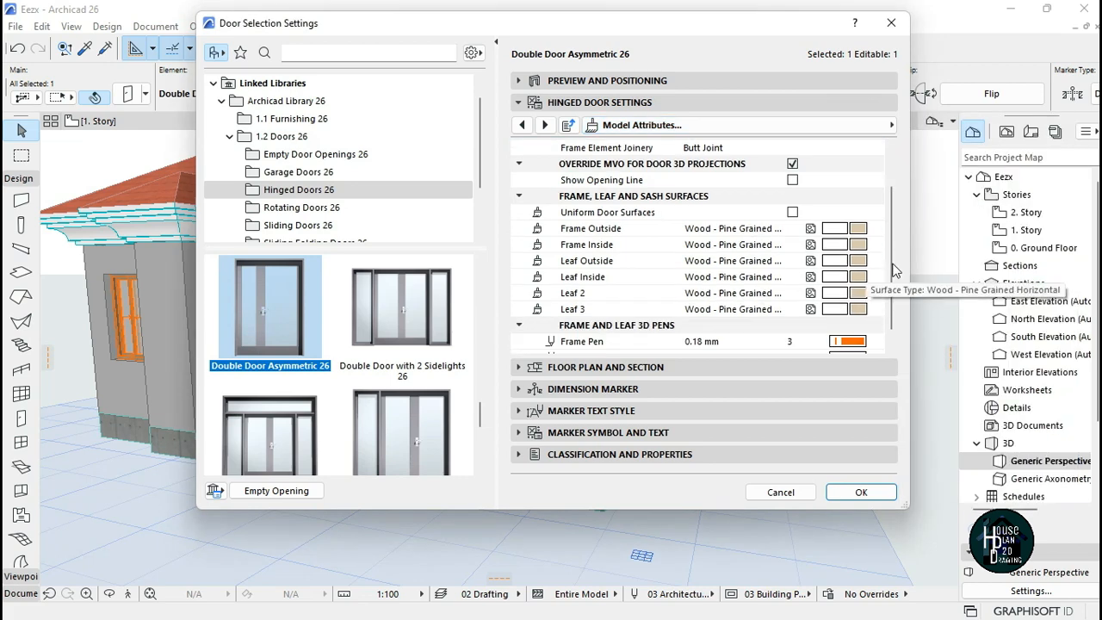
left_click(792, 212)
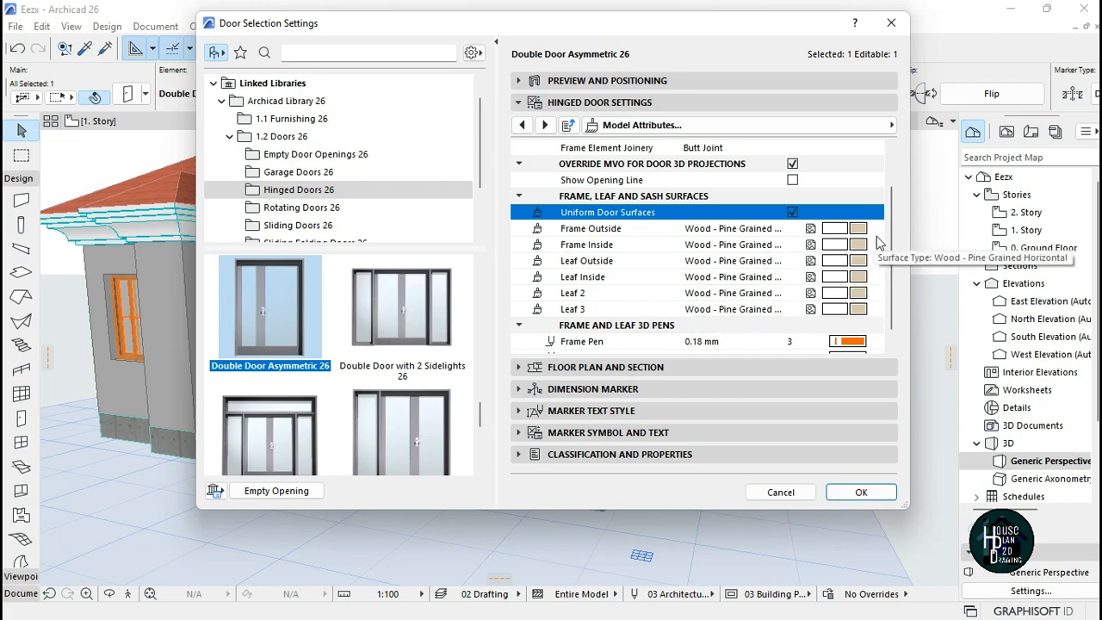
left_click(859, 231)
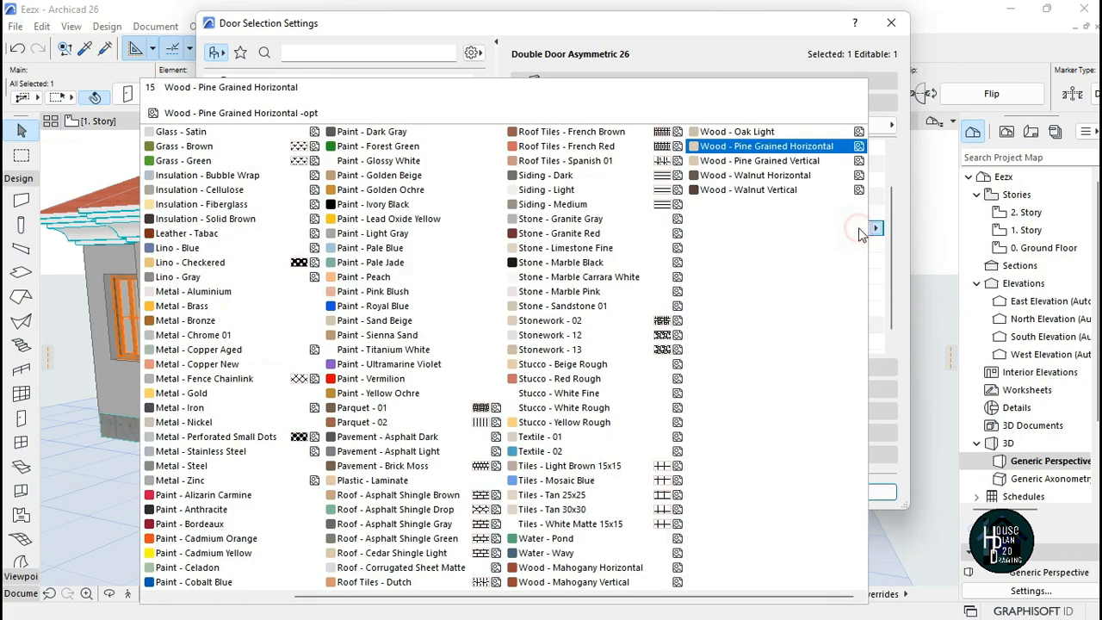
scroll(589, 402, "up", 2)
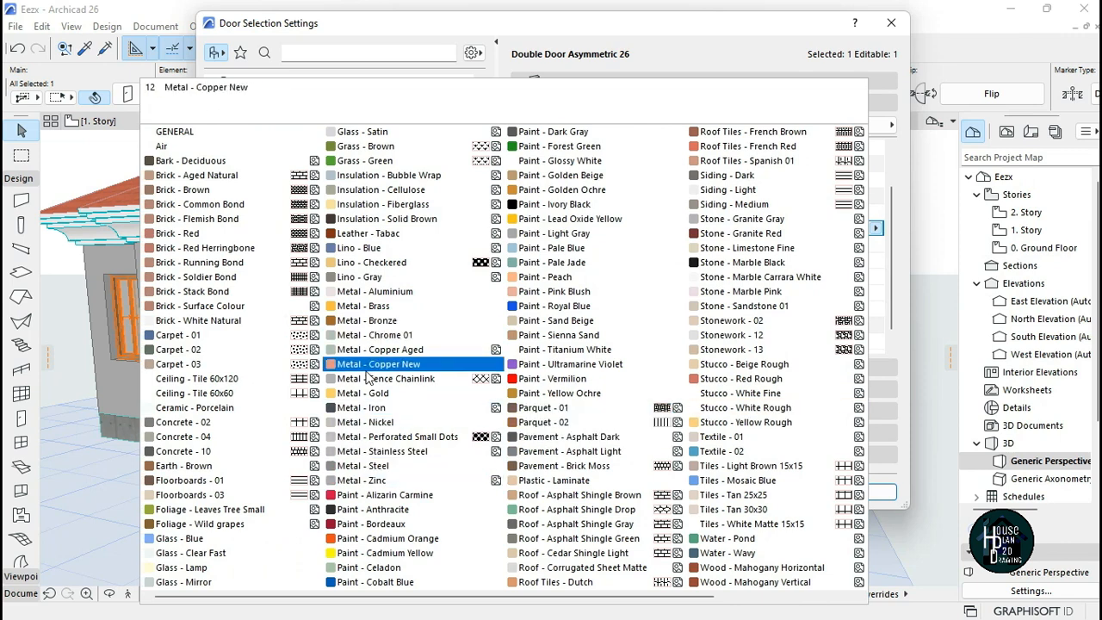
left_click(401, 417)
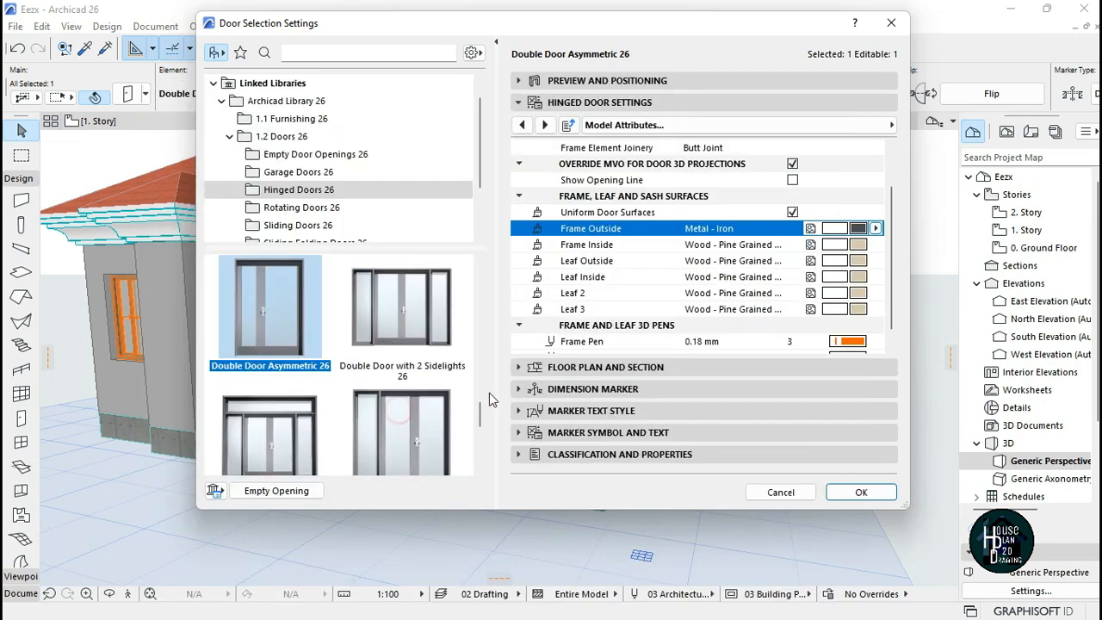
- Set the double door's outside and inside casing surfaces to Metal - Iron, apply the settings and deselect the door
left_click(832, 134)
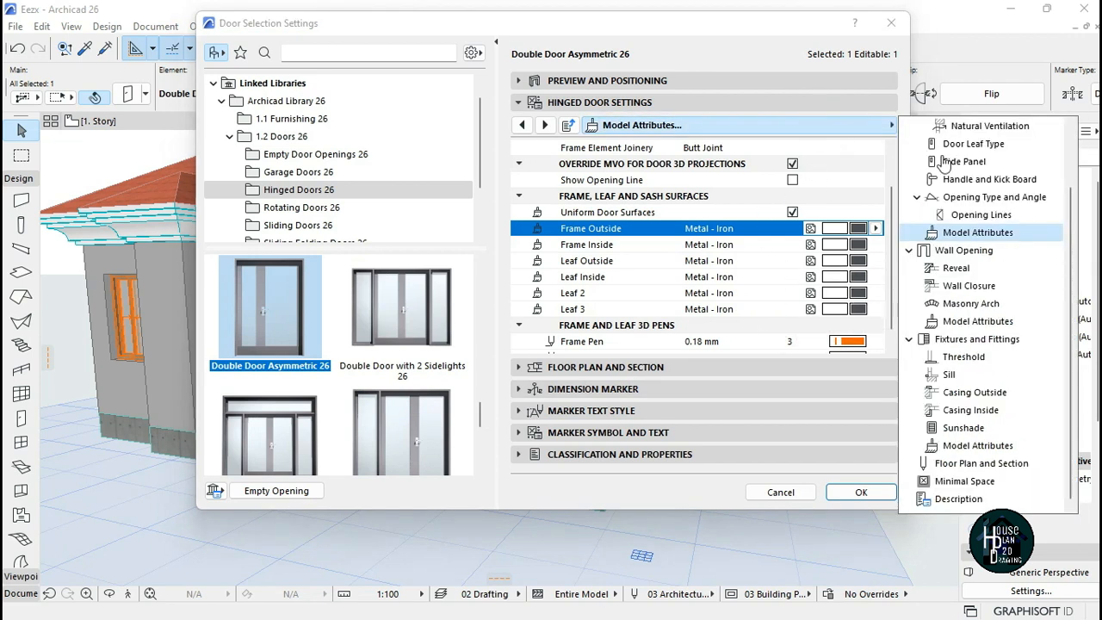
left_click(981, 446)
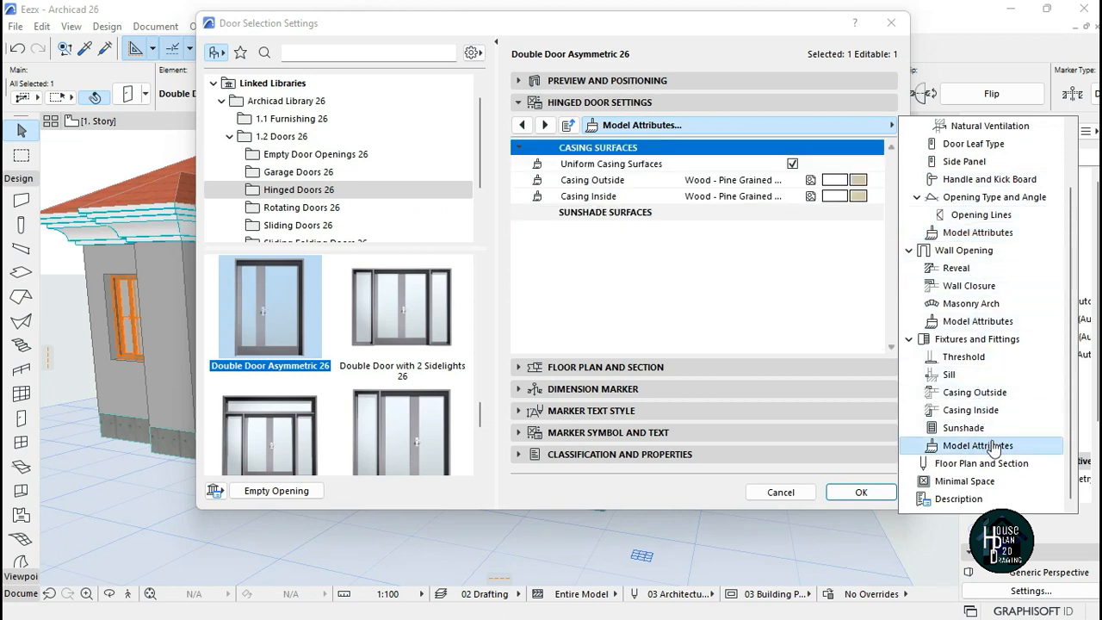
left_click(981, 321)
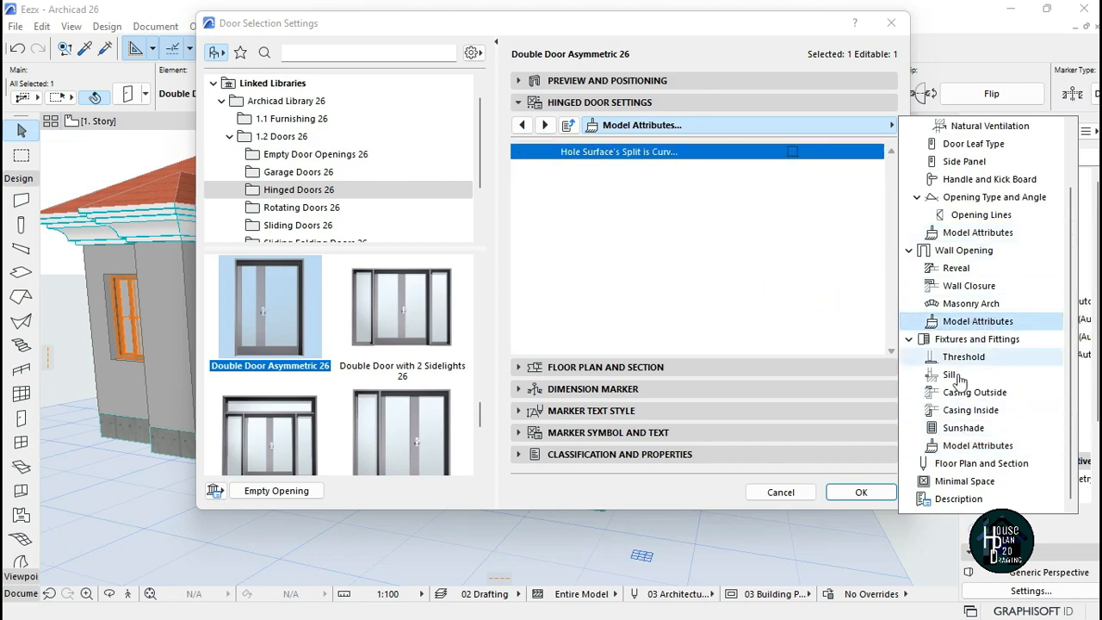
left_click(982, 446)
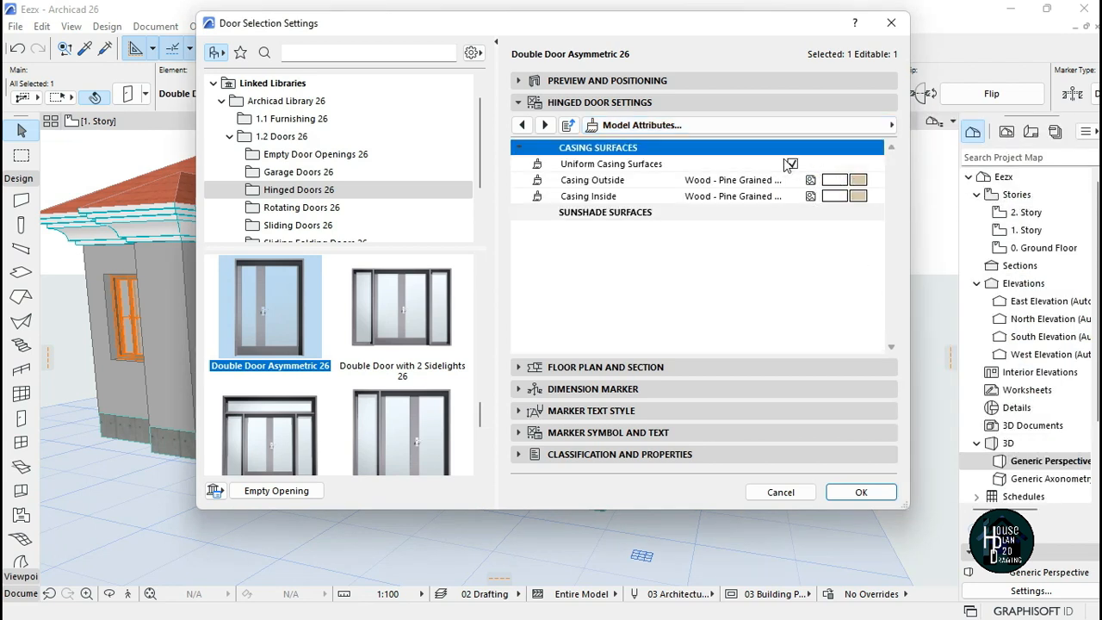
left_click(850, 185)
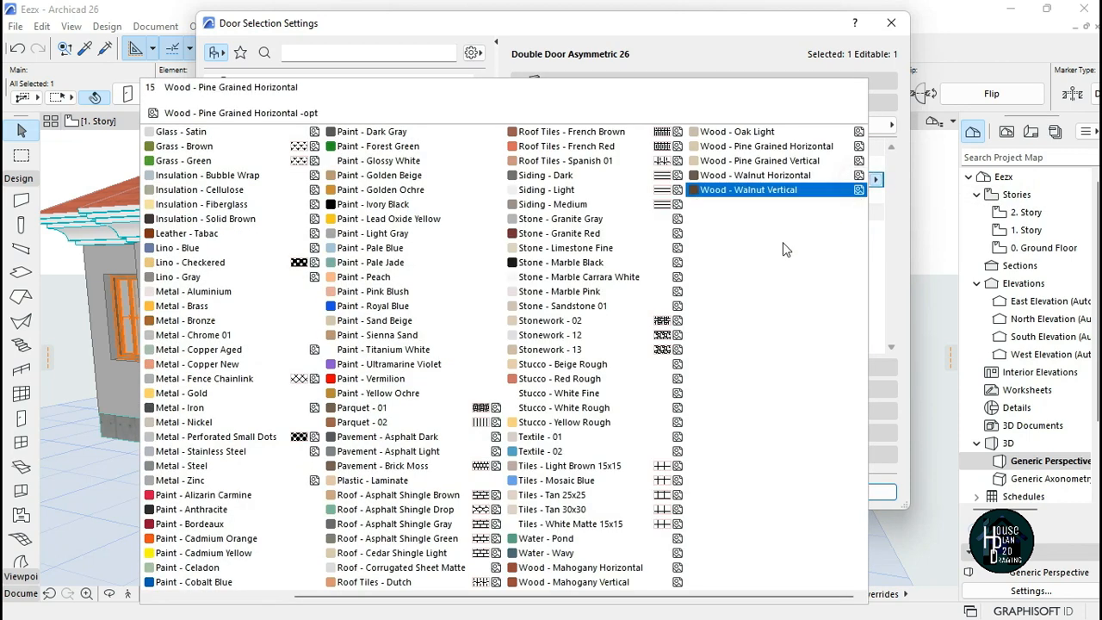
left_click(230, 409)
left_click(879, 496)
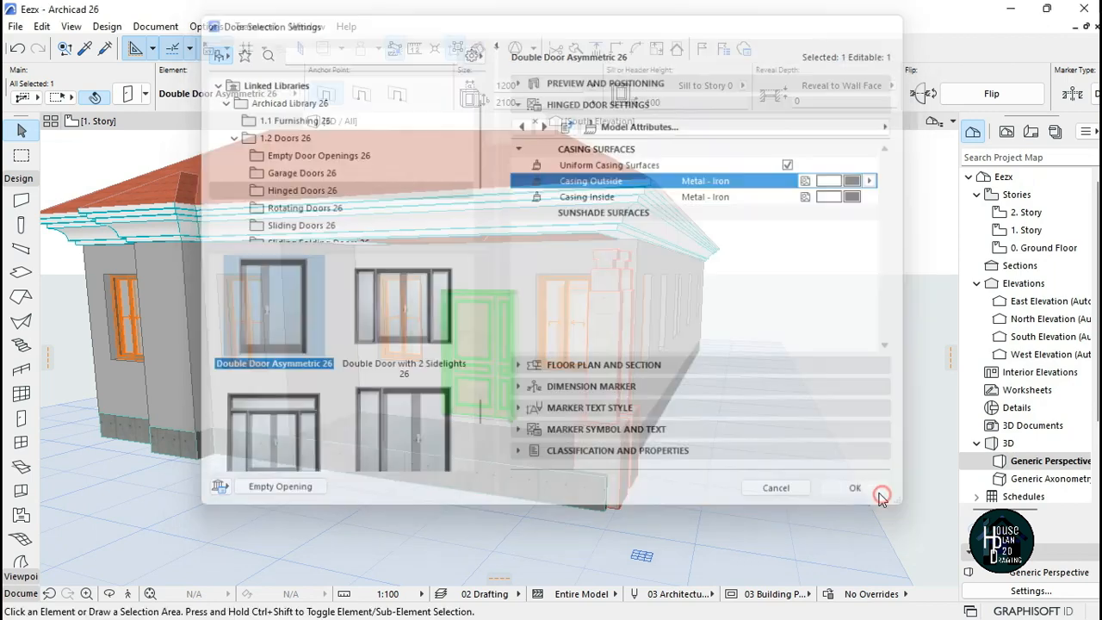
key("Escape")
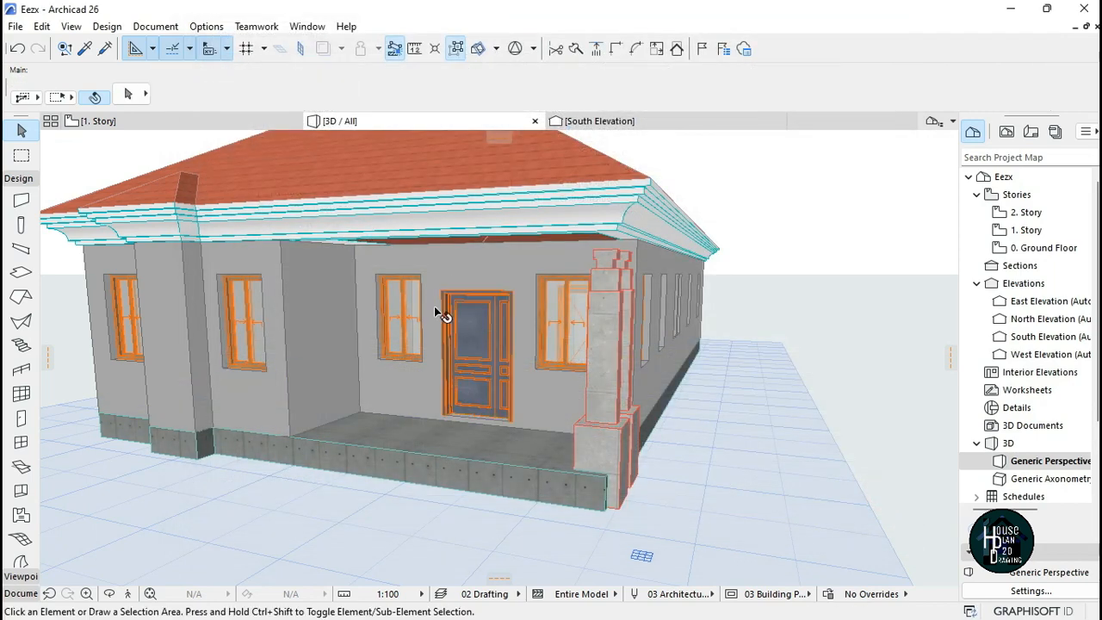
- Give the porch's double door uniform handles of type Handle 6
left_click(127, 593)
key("Up")
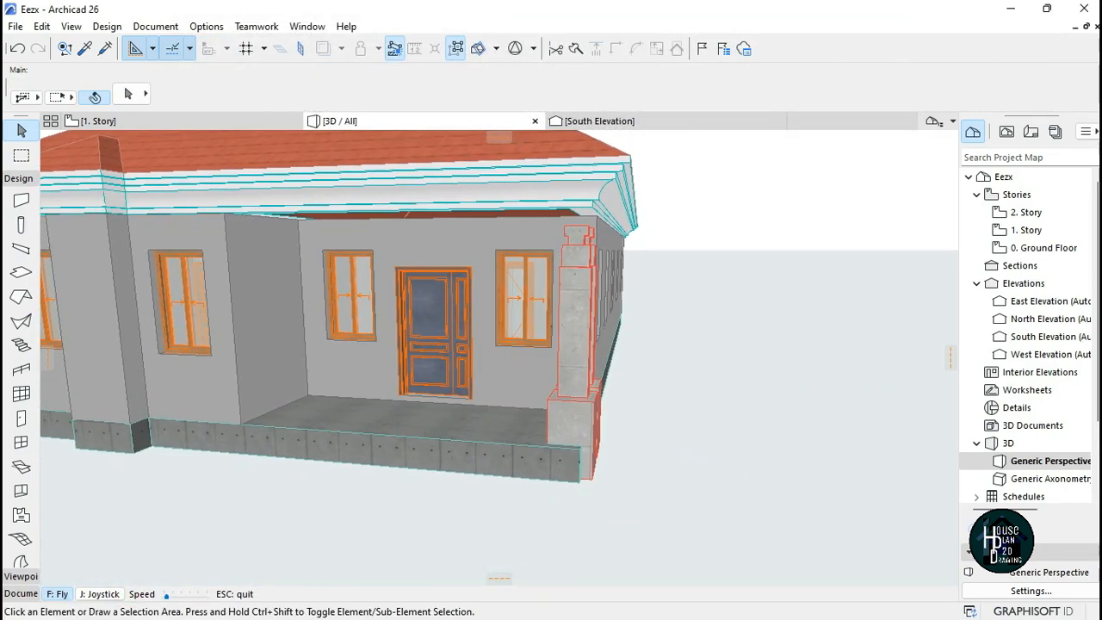
key("Down")
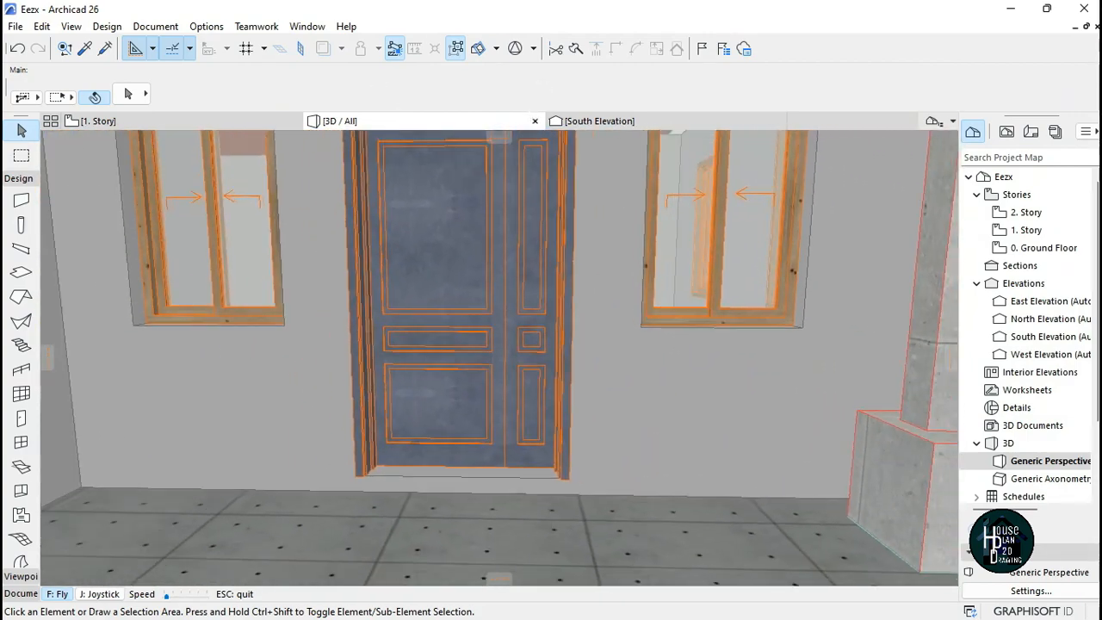
key("Escape")
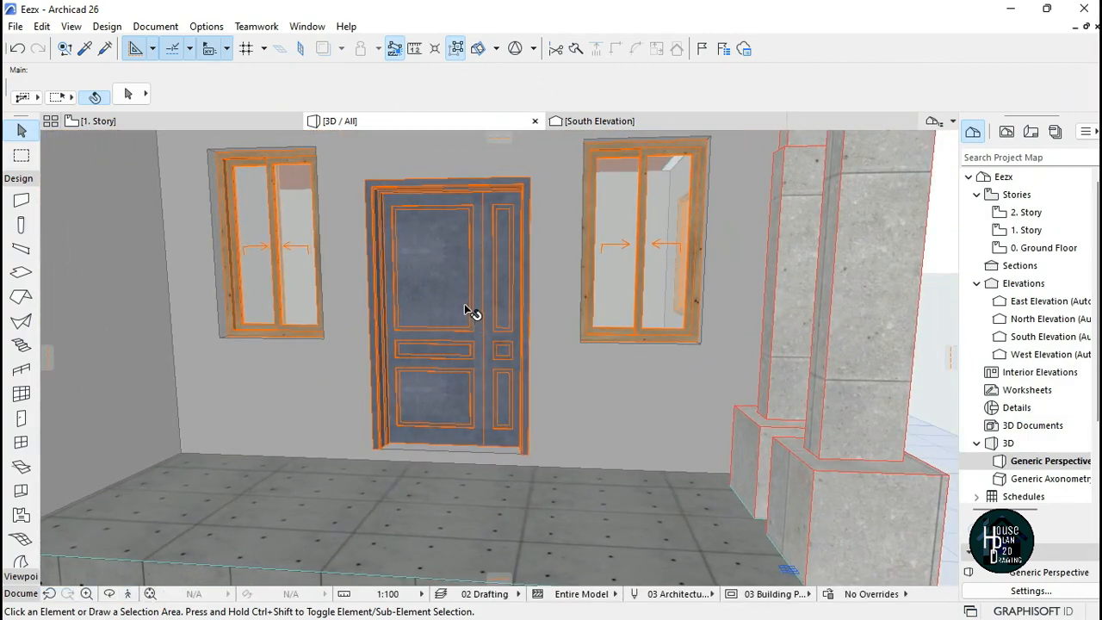
left_click(459, 319)
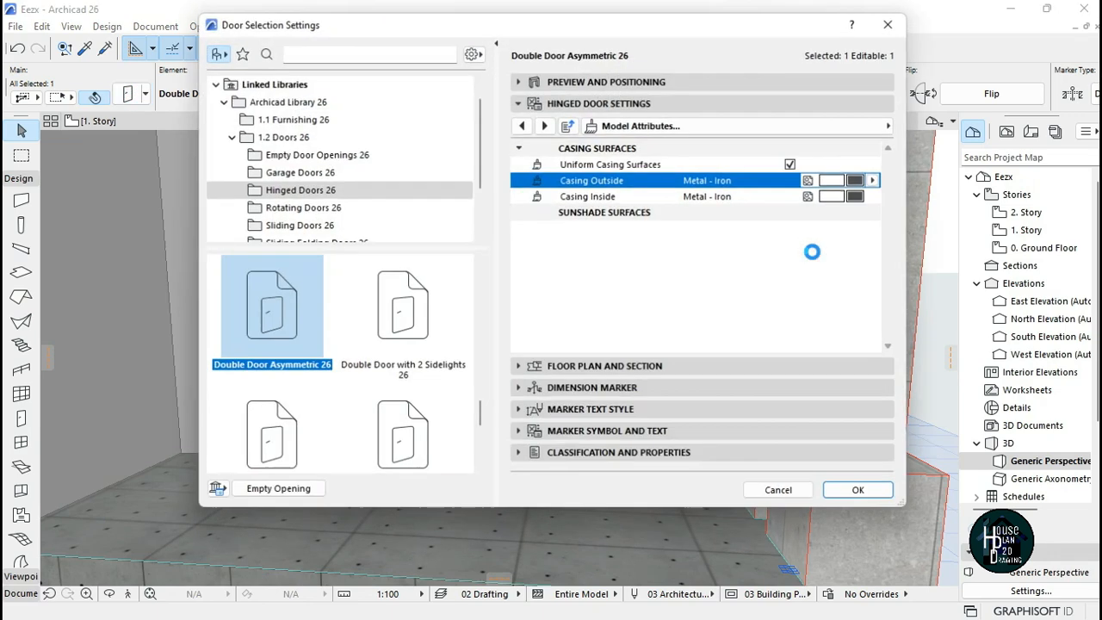
left_click(711, 125)
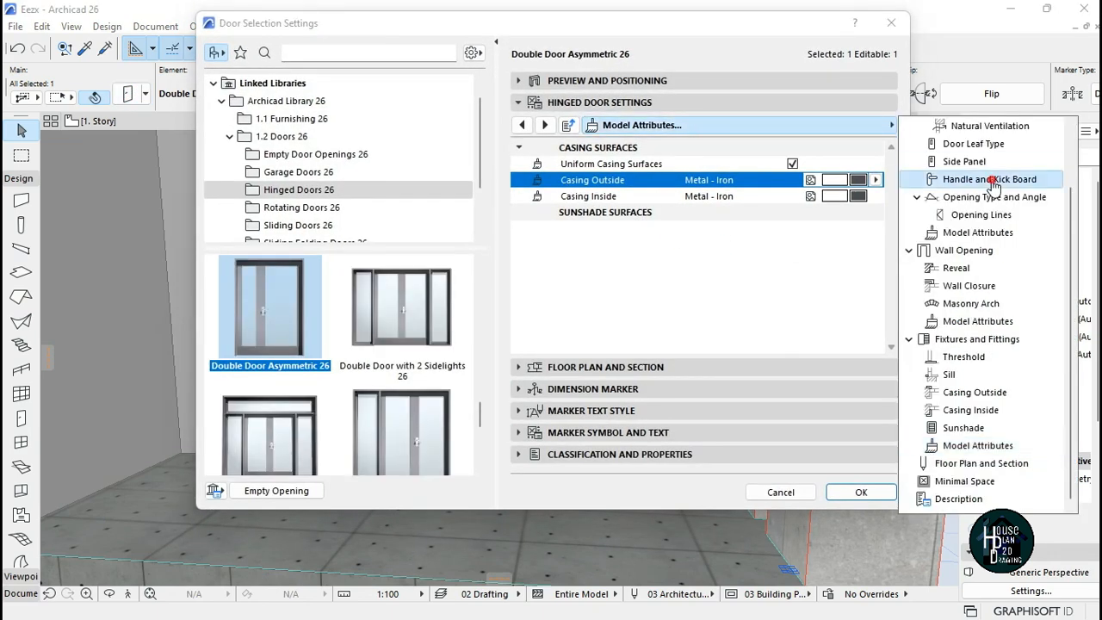
left_click(993, 181)
left_click(517, 170)
left_click(638, 205)
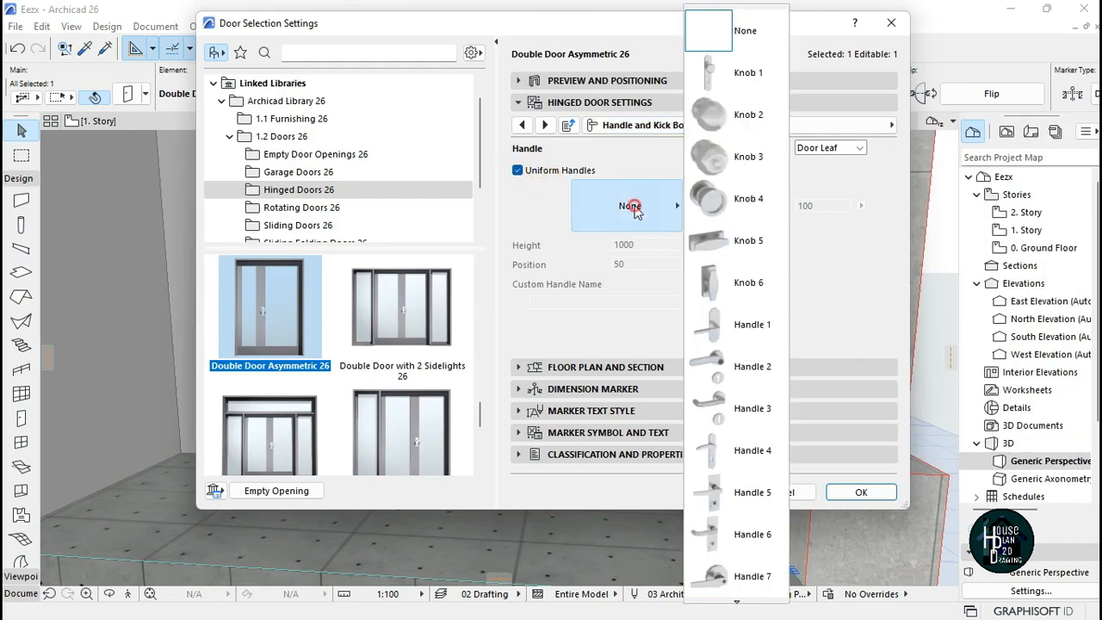
scroll(736, 500, "down", 1)
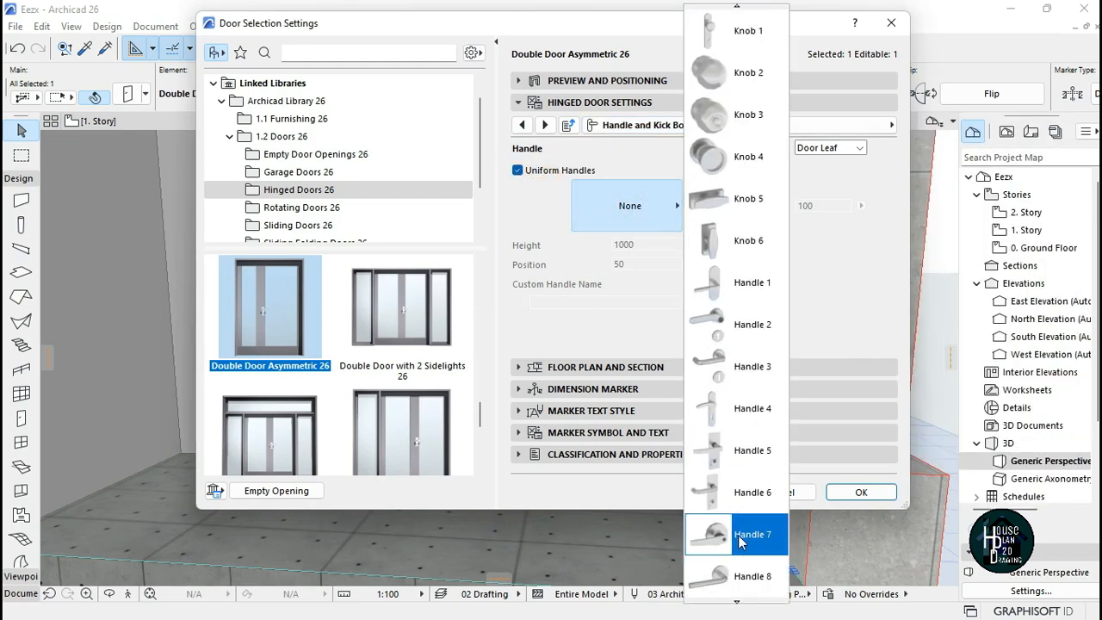
left_click(740, 492)
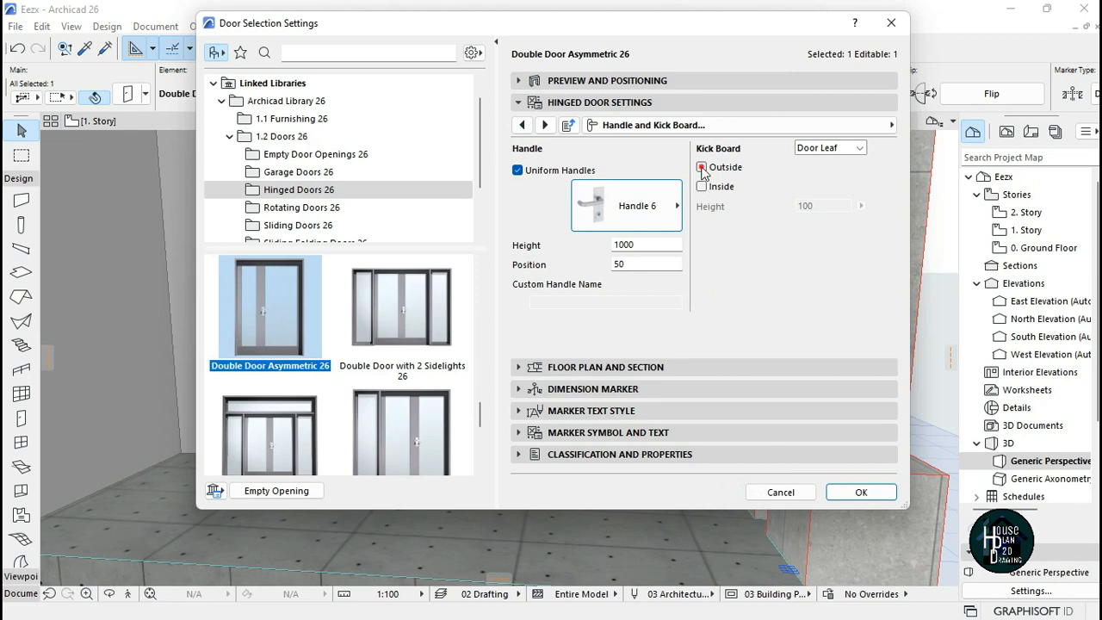
- Try the outside kick board option, switch it back off, and apply the double door's settings
left_click(702, 168)
left_click(702, 168)
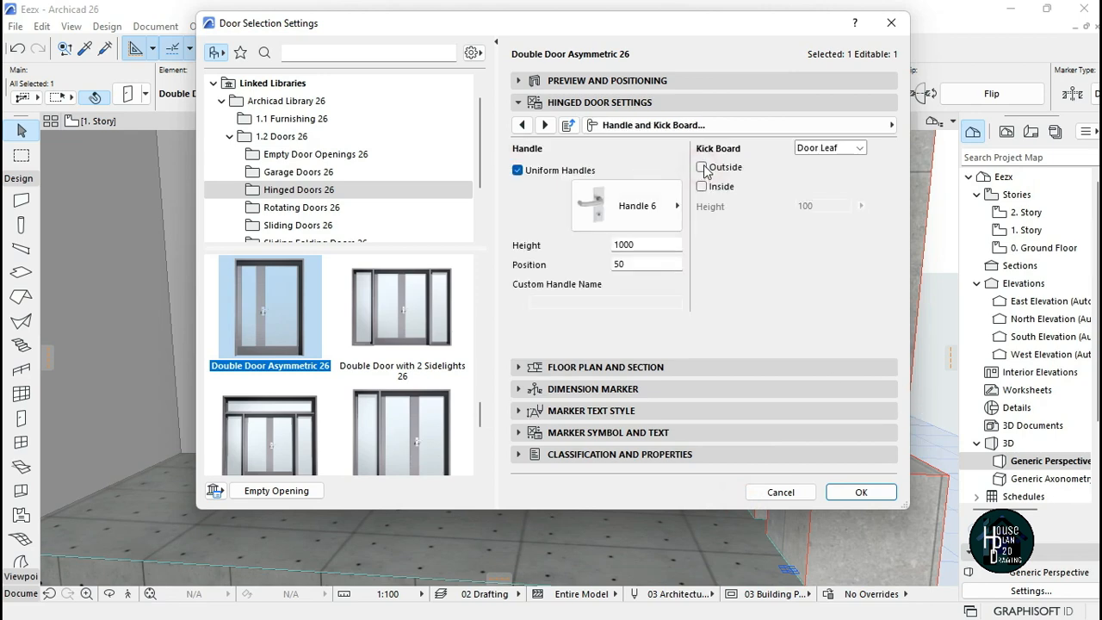
left_click(863, 491)
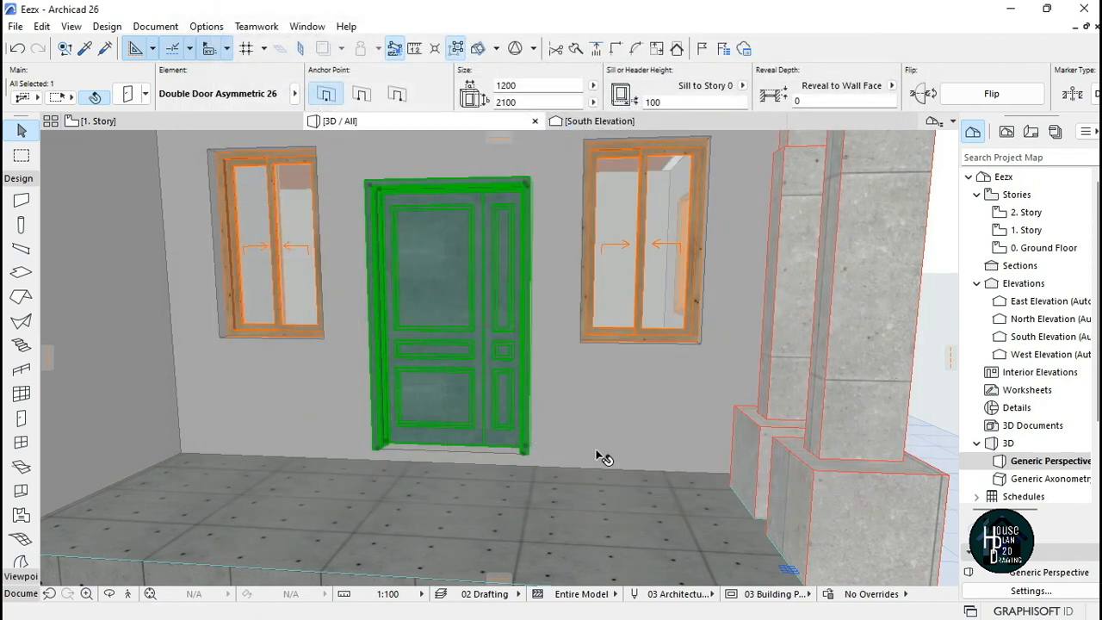
key("Escape")
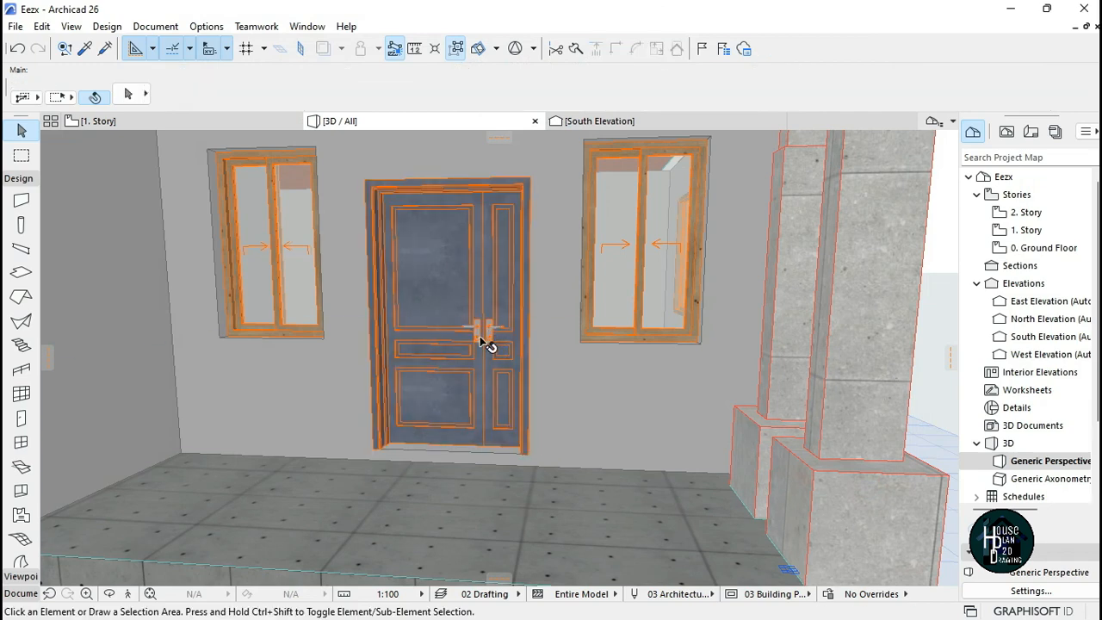
- Turn off uniform handles on the double door so only the main leaf keeps Handle 6, and apply the settings
left_click(466, 353)
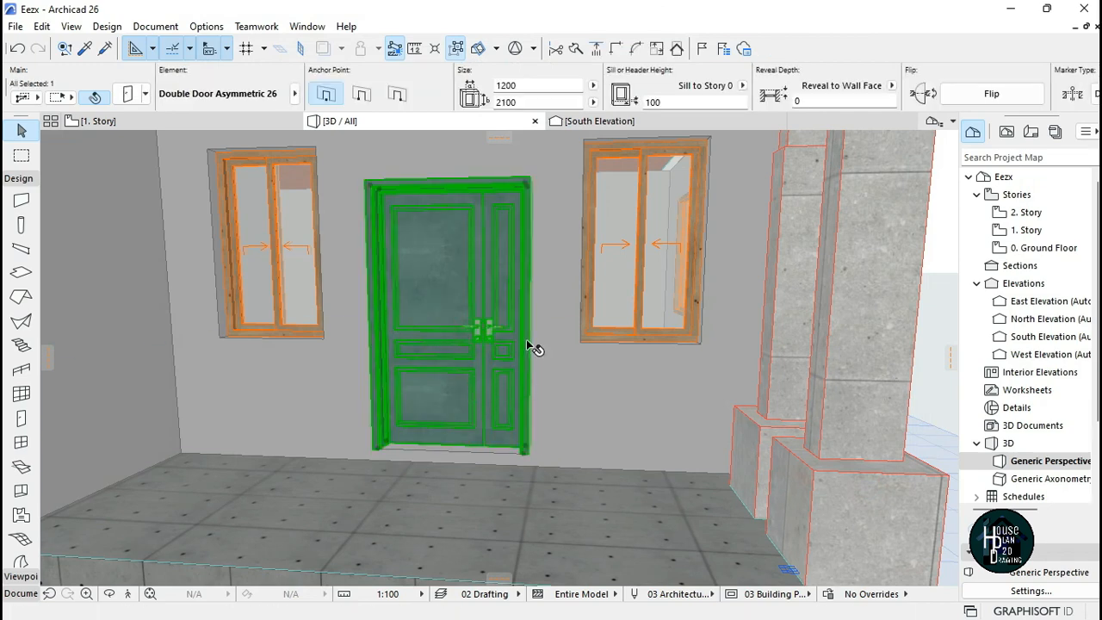
key("Escape")
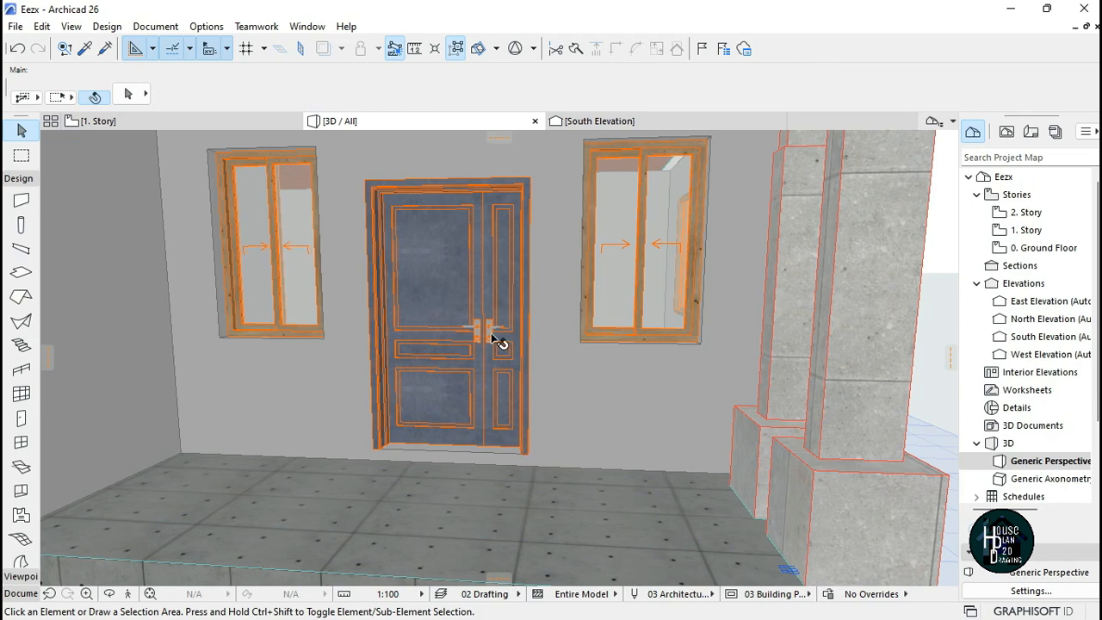
left_click(479, 335)
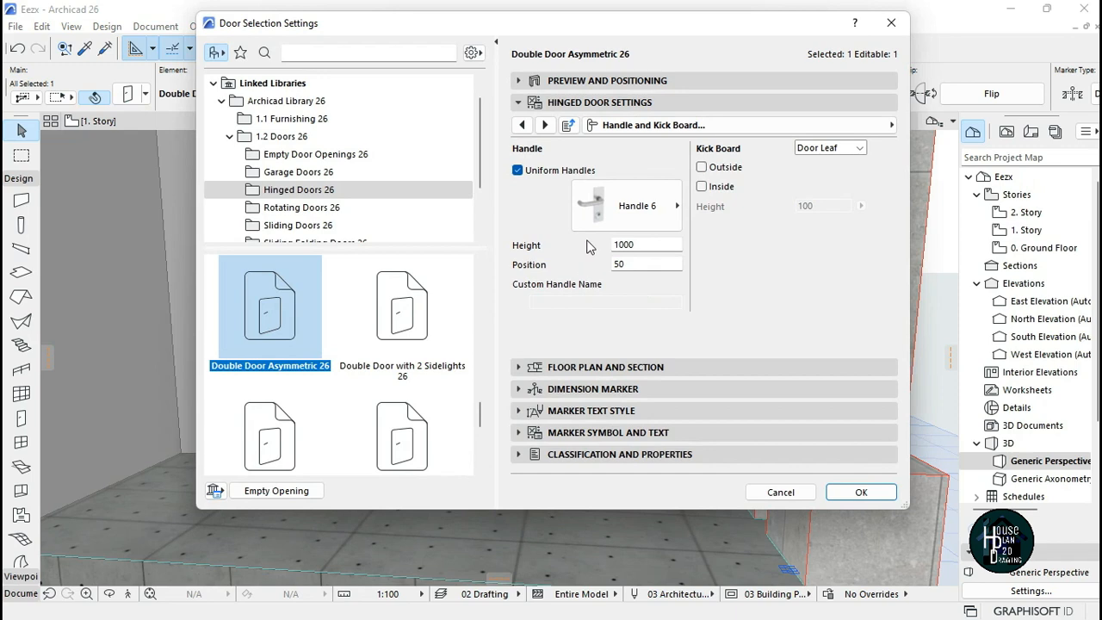
left_click(552, 171)
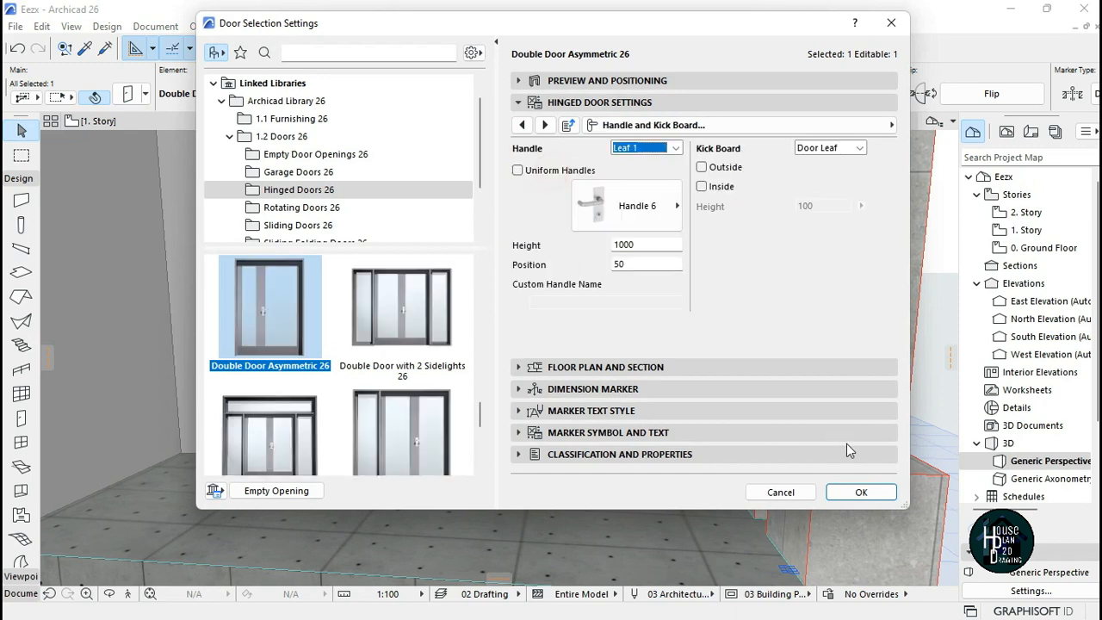
left_click(861, 492)
key("Escape")
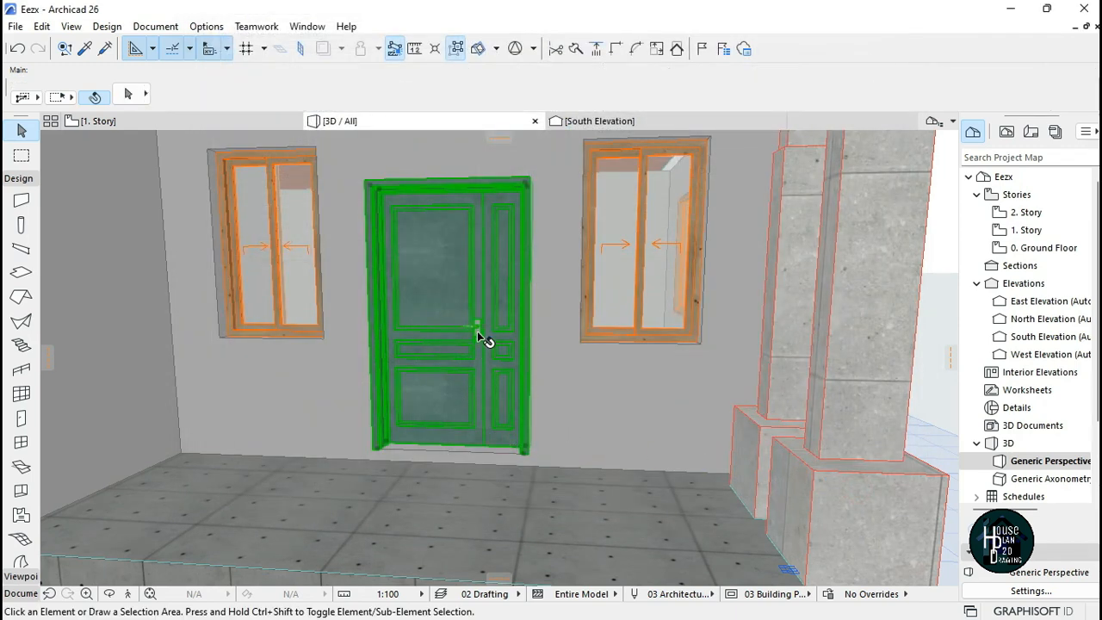
- Fly around the outside of the house to inspect its elevations and reach the recessed side entrance
left_click(131, 595)
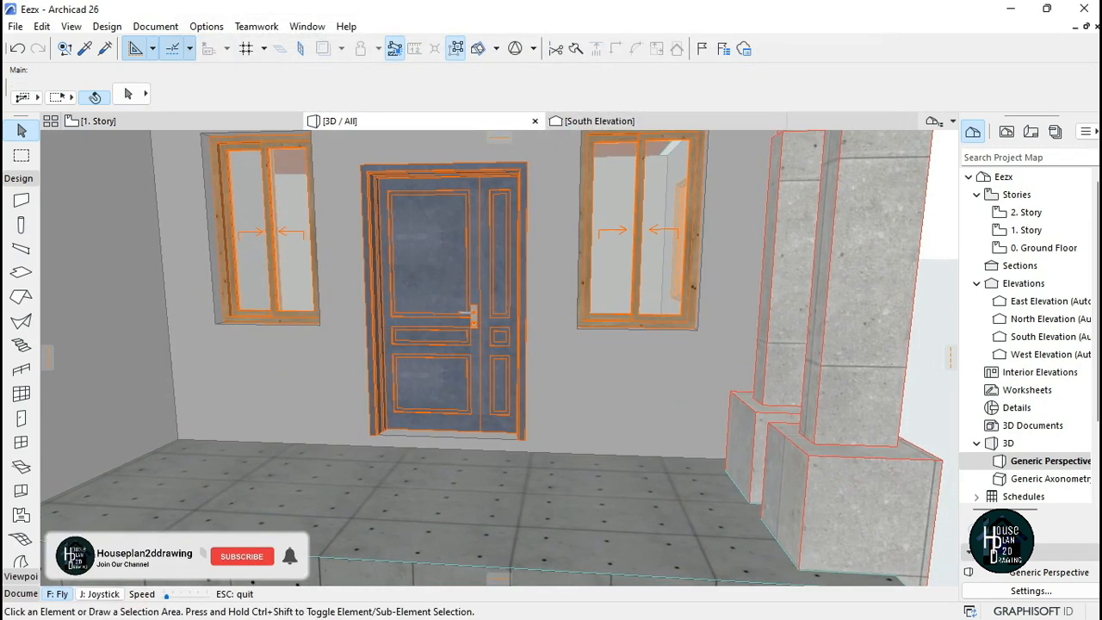
key("Down")
key("Right")
key("Right")
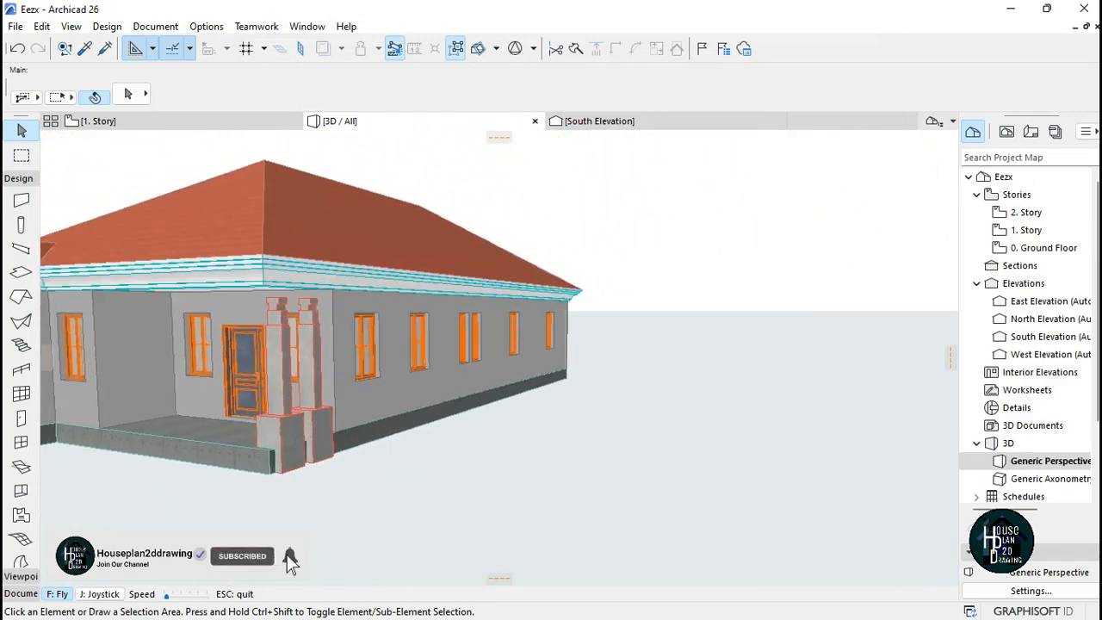
key("Left")
key("Left")
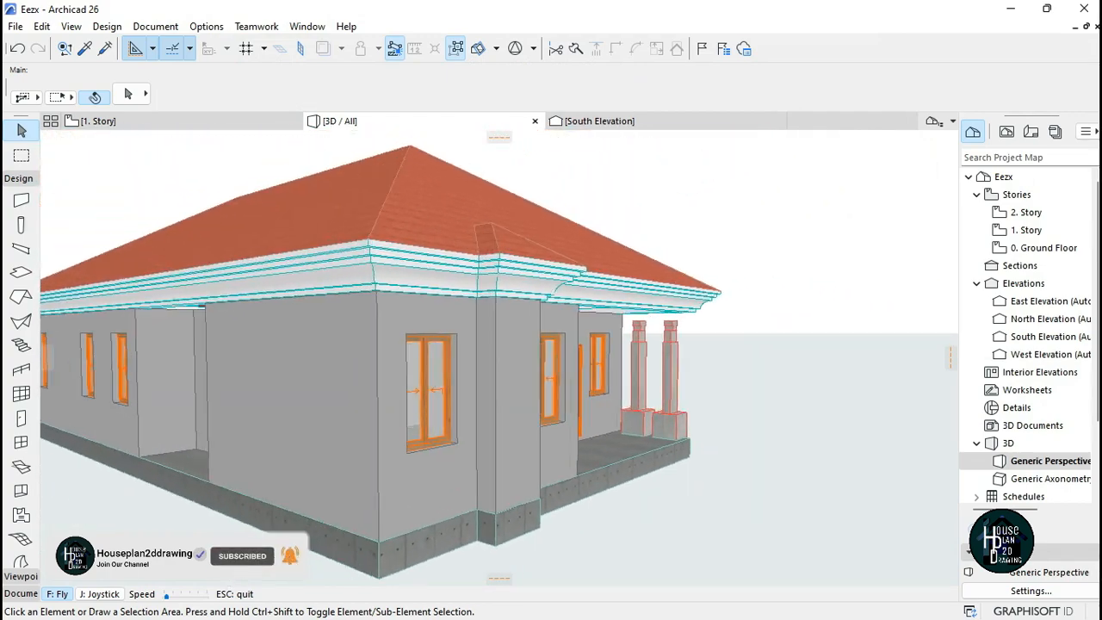
key("Up")
key("Down")
key("Escape")
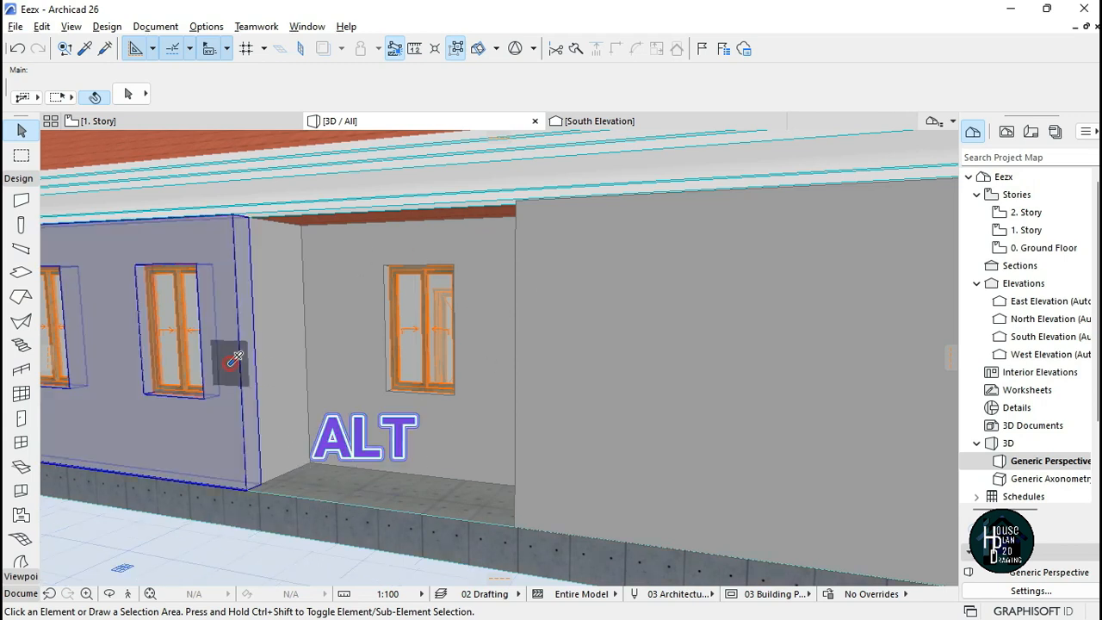
- Draw a wall across the open front of the side entrance recess, using the adjoining exterior wall's settings
left_click(230, 365, "alt")
left_click(249, 488)
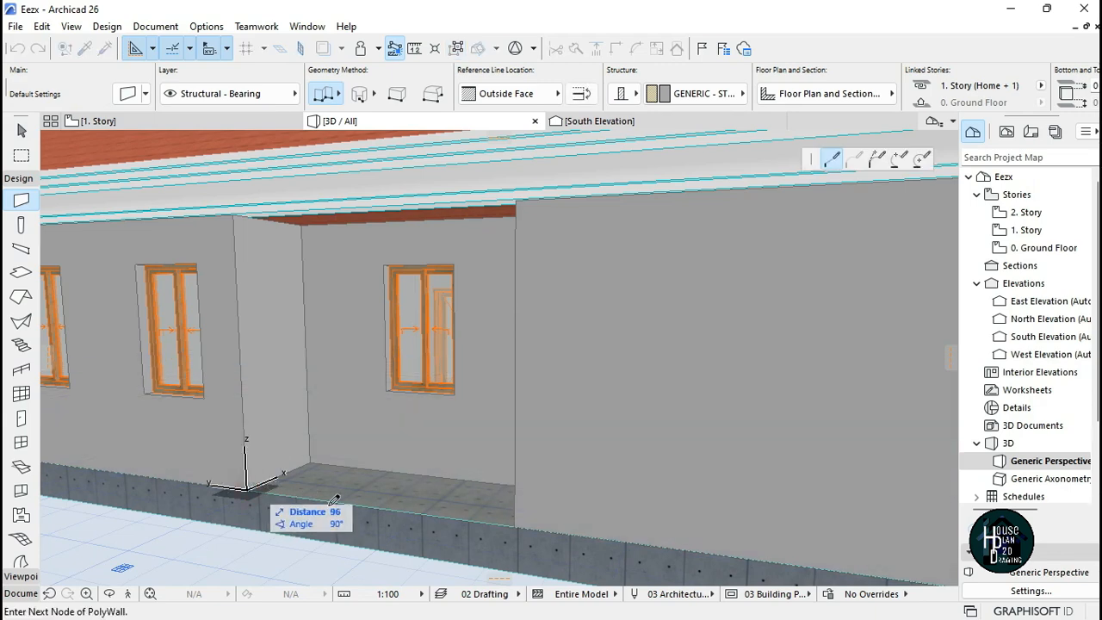
double_click(516, 521)
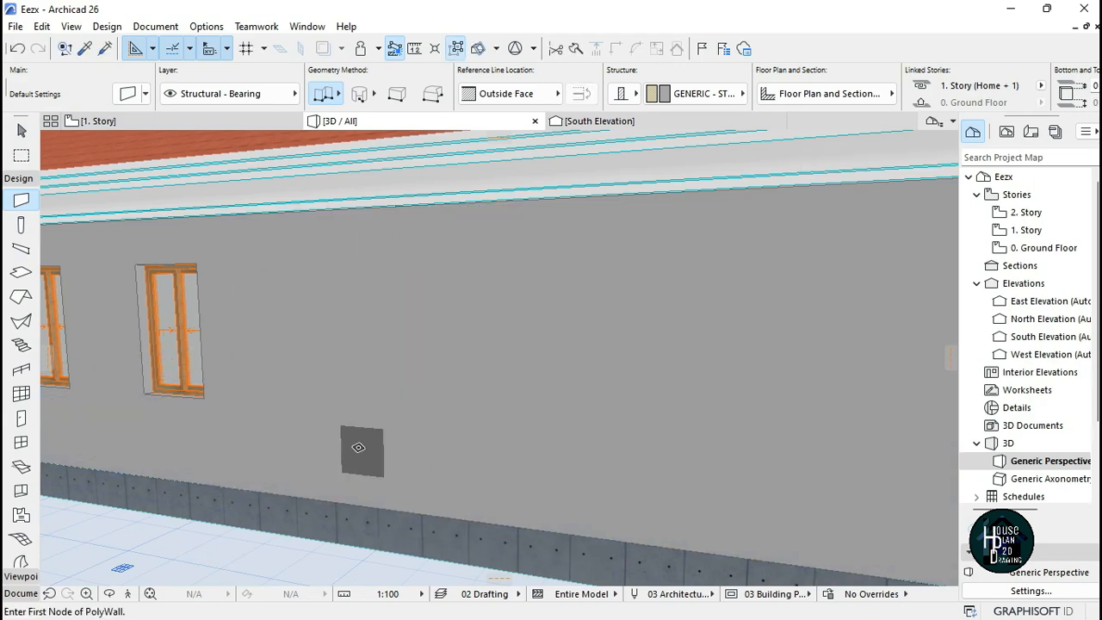
key("Escape")
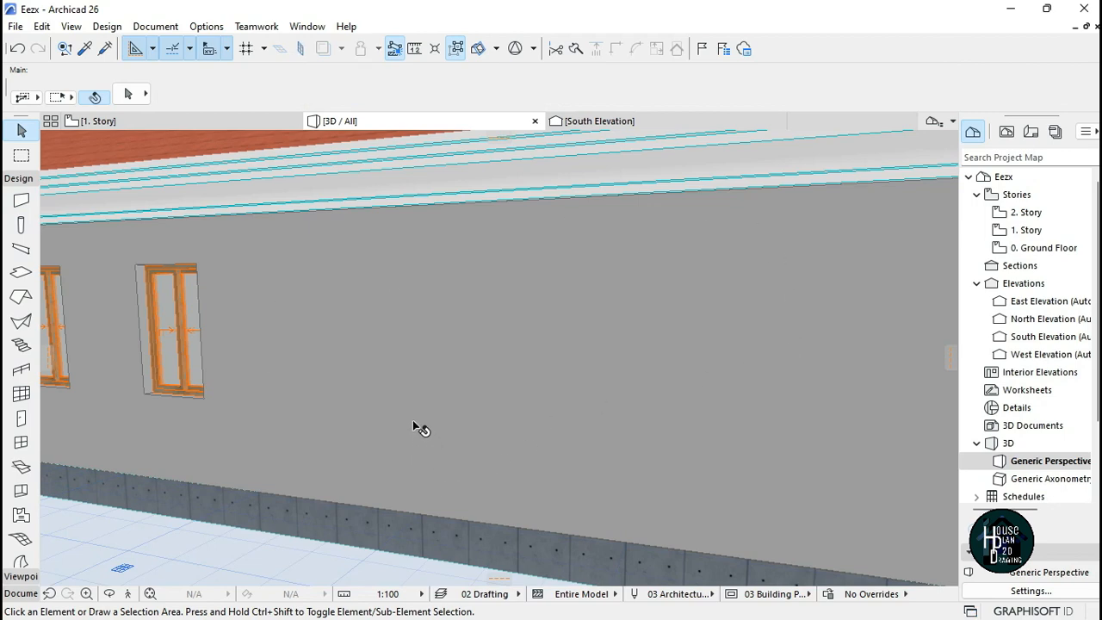
- Raise the base of the new wall to about window-head level, leaving a shallow lintel strip over the recess
left_click(386, 347)
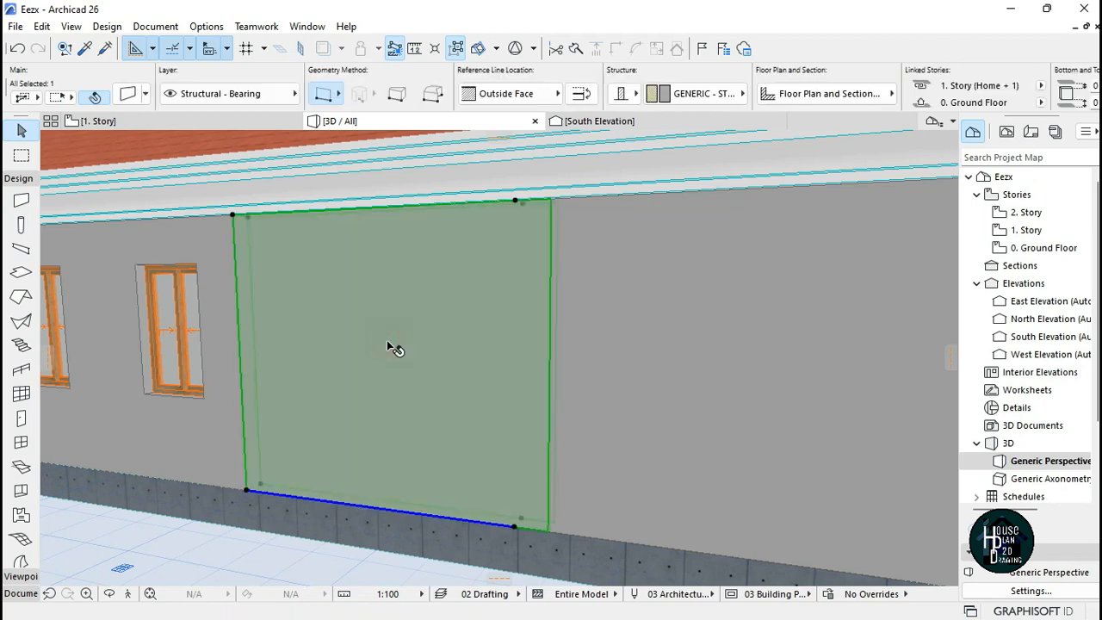
left_click(516, 527)
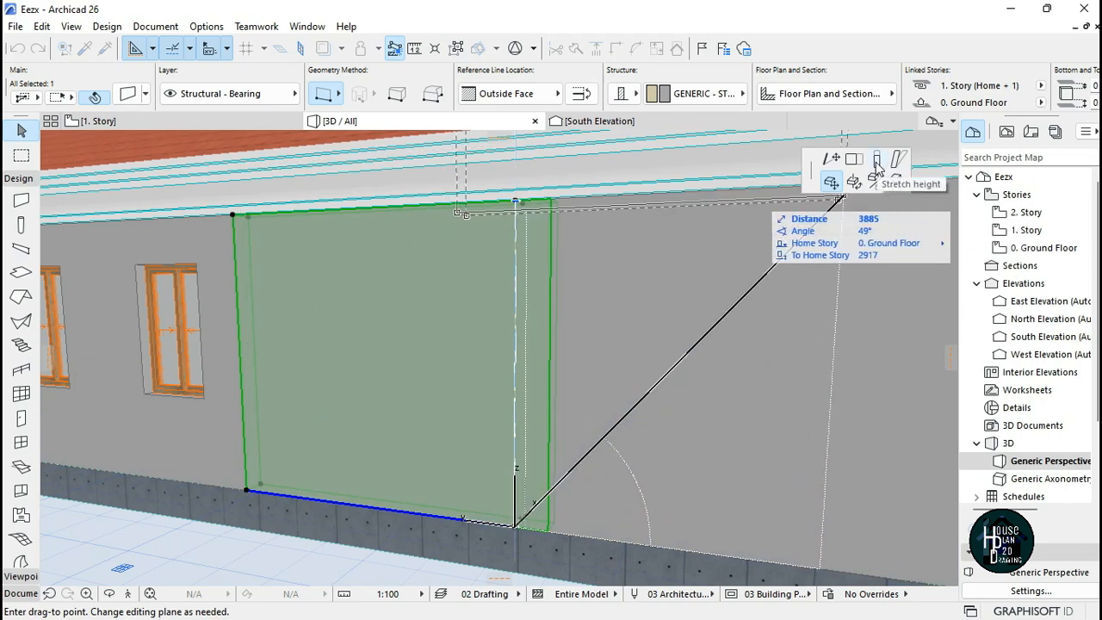
left_click(877, 164)
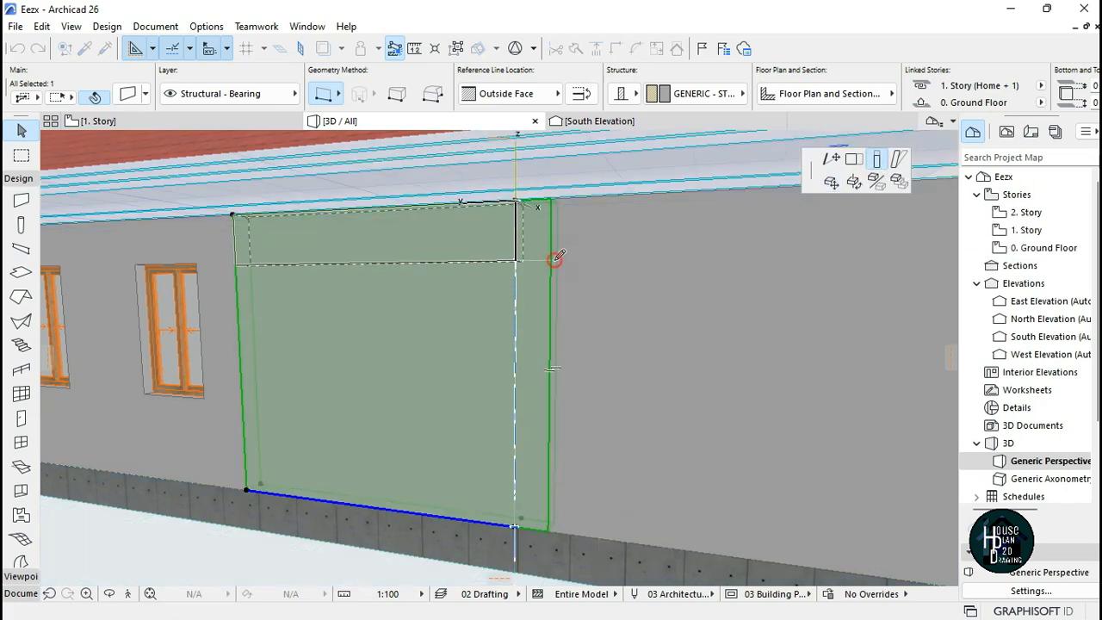
left_click(555, 258)
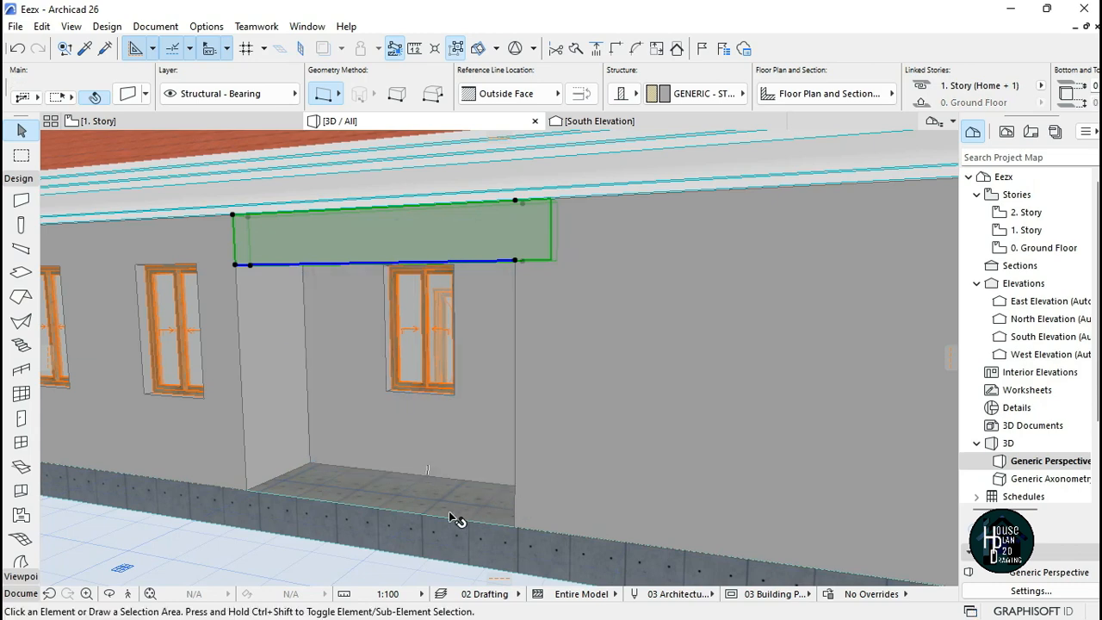
key("Escape")
- Fly around the house to examine the side entrance opening and the front porch
left_click(126, 595)
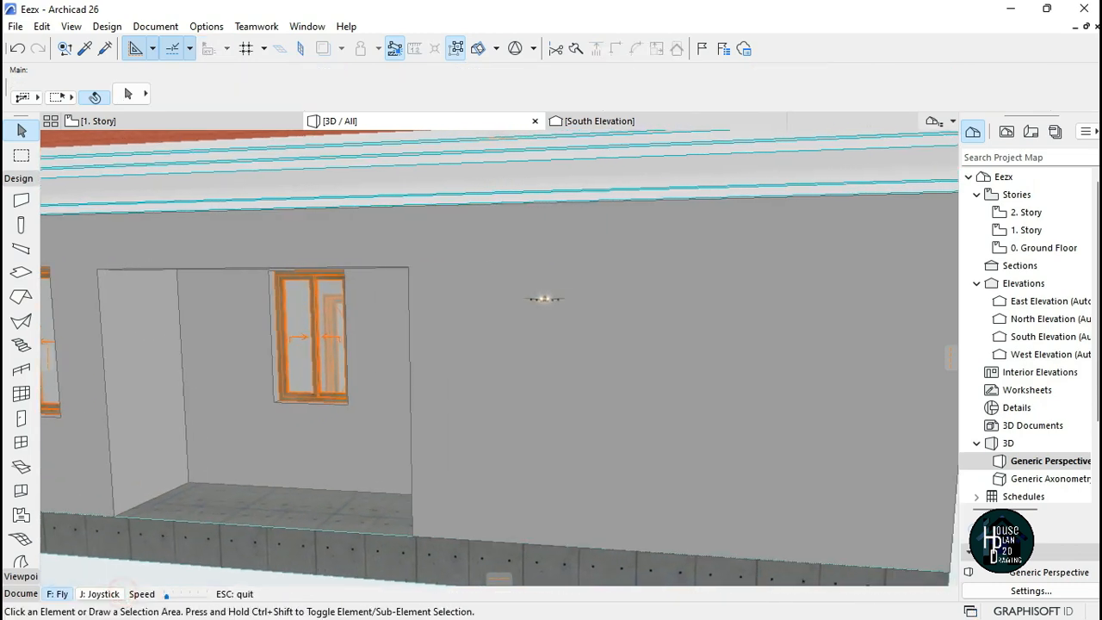
key("Down")
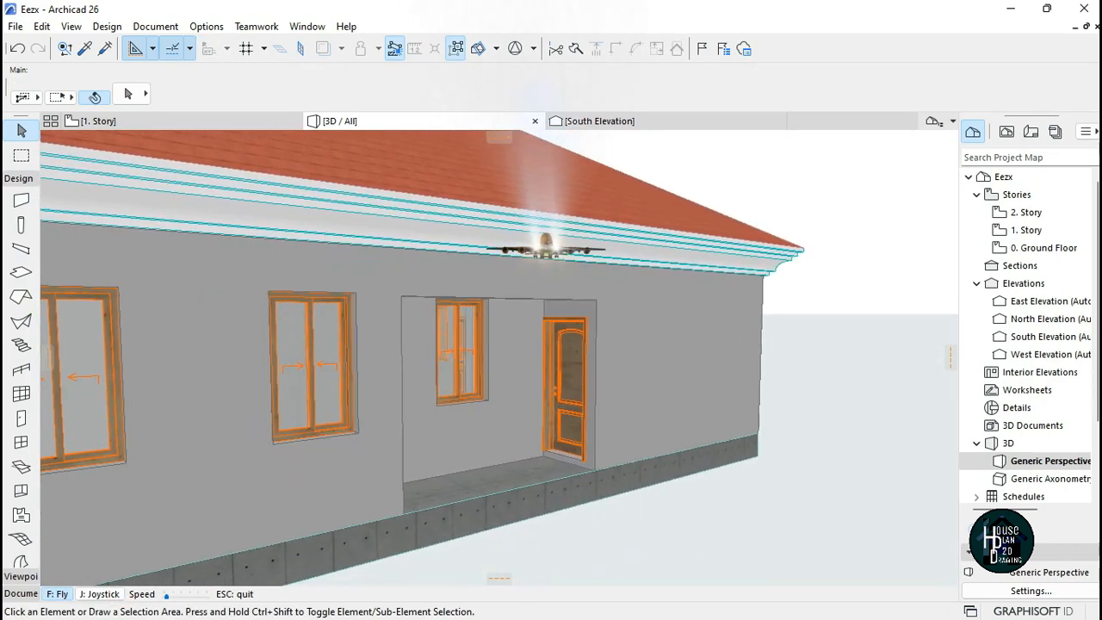
key("Right")
key("Right")
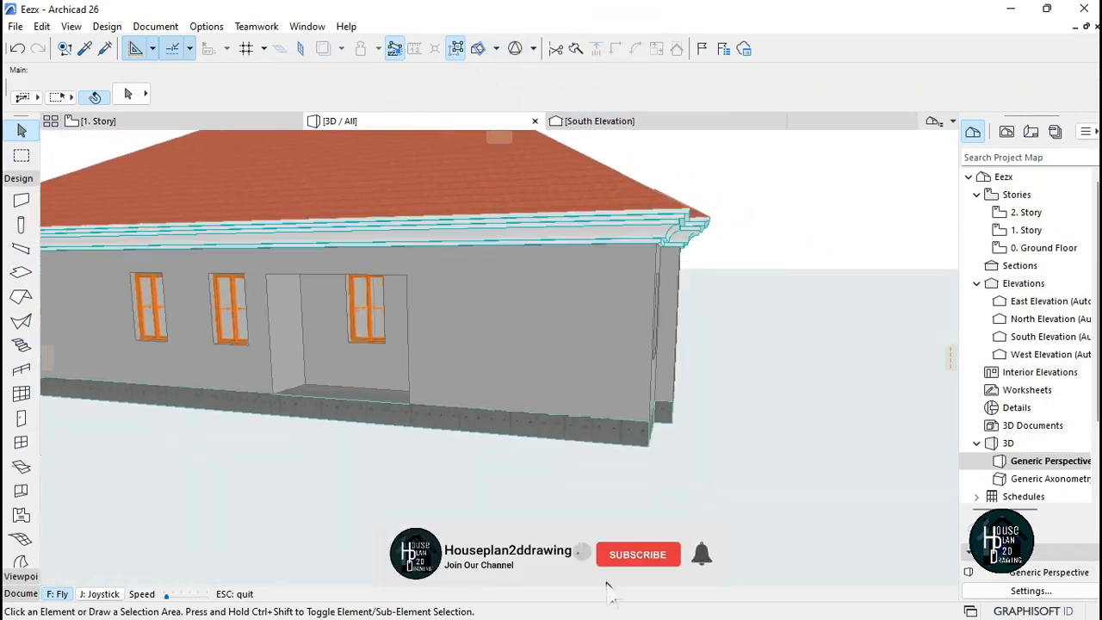
key("Right")
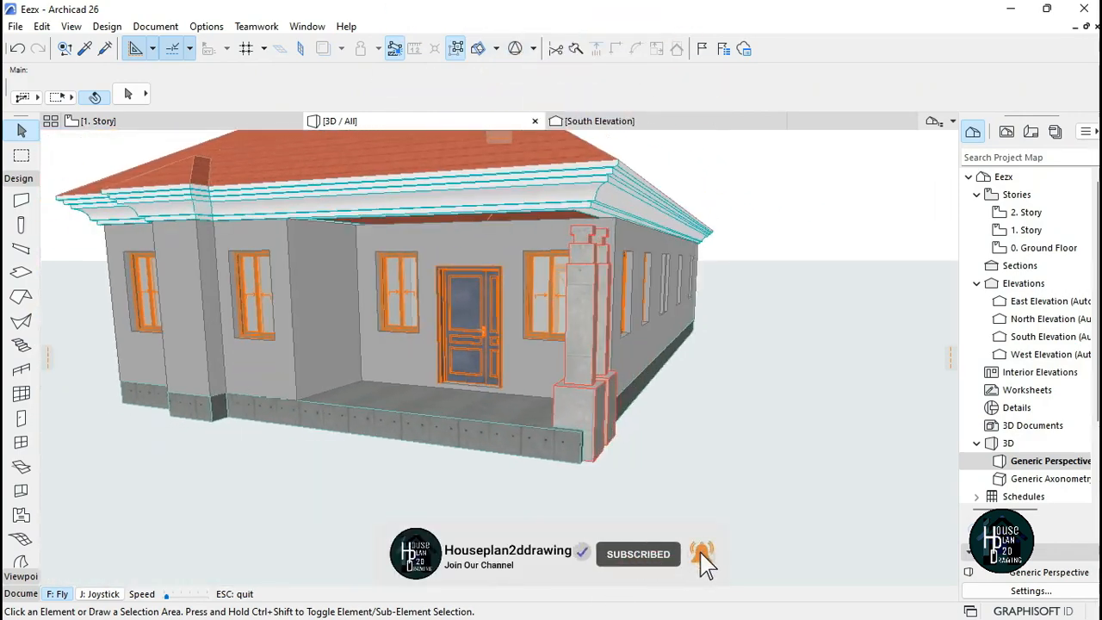
key("Down")
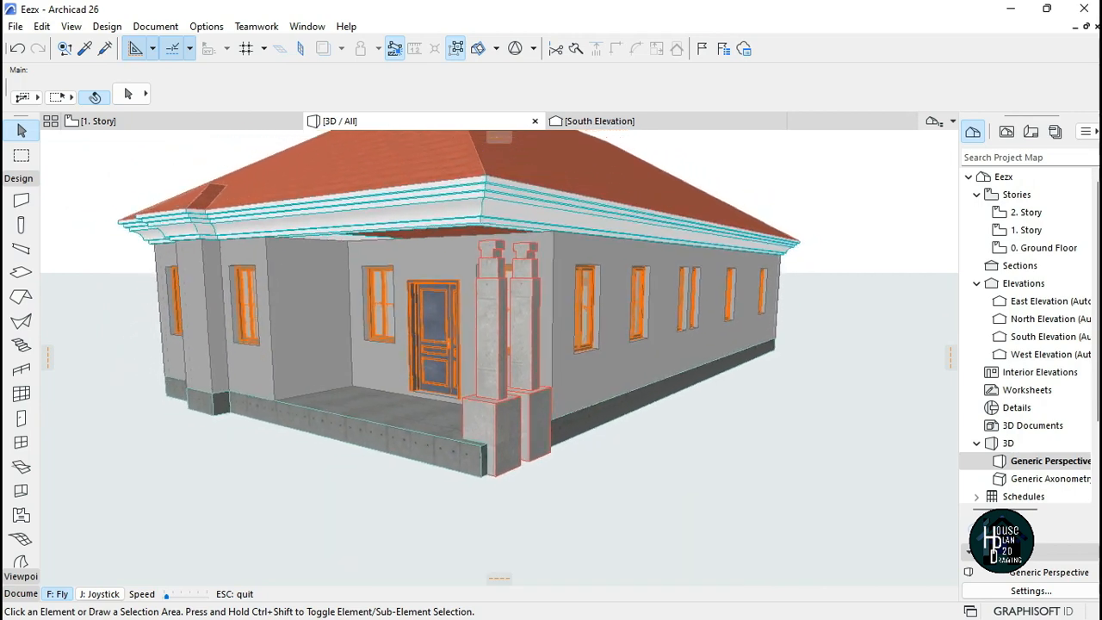
key("Escape")
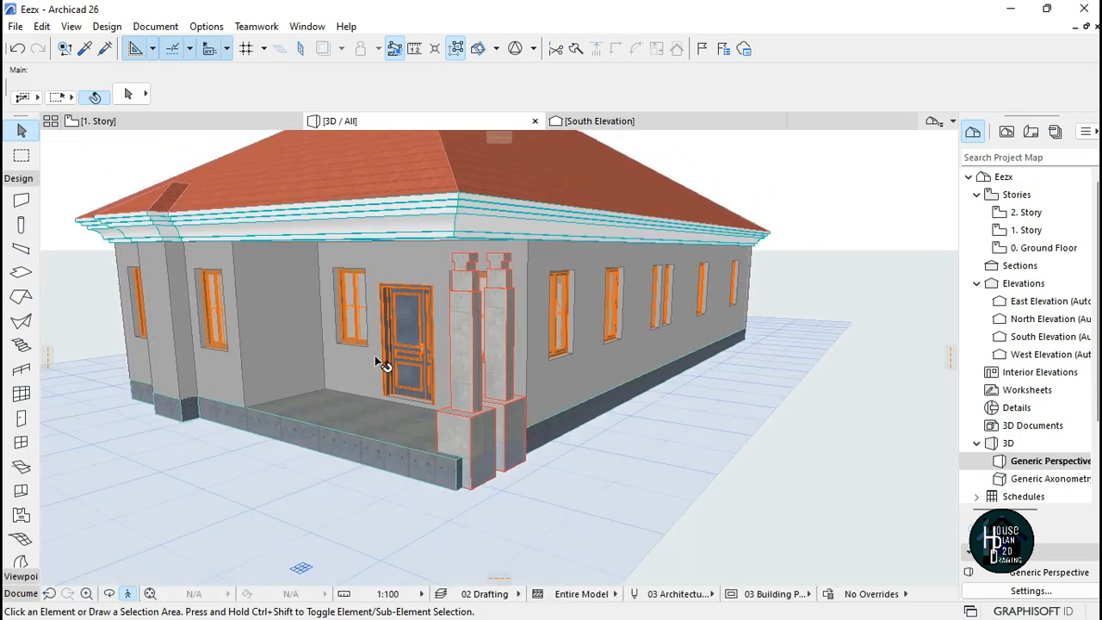
- Open the 0. Ground Floor plan at the front porch
left_click(185, 122)
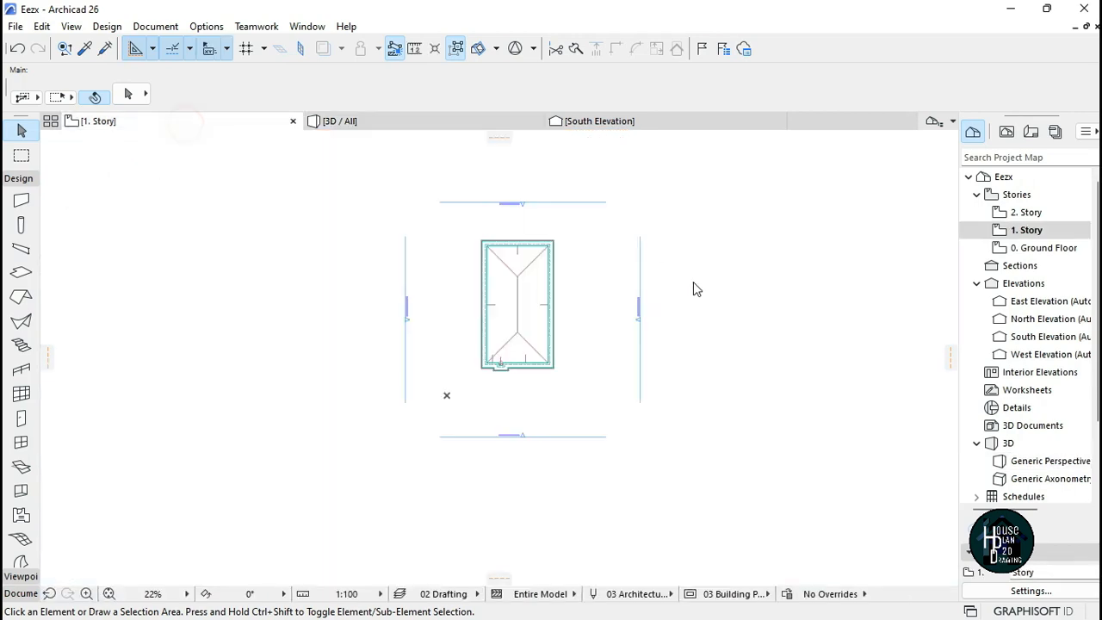
scroll(496, 295, "up", 2)
left_click(552, 297)
scroll(542, 298, "up", 2)
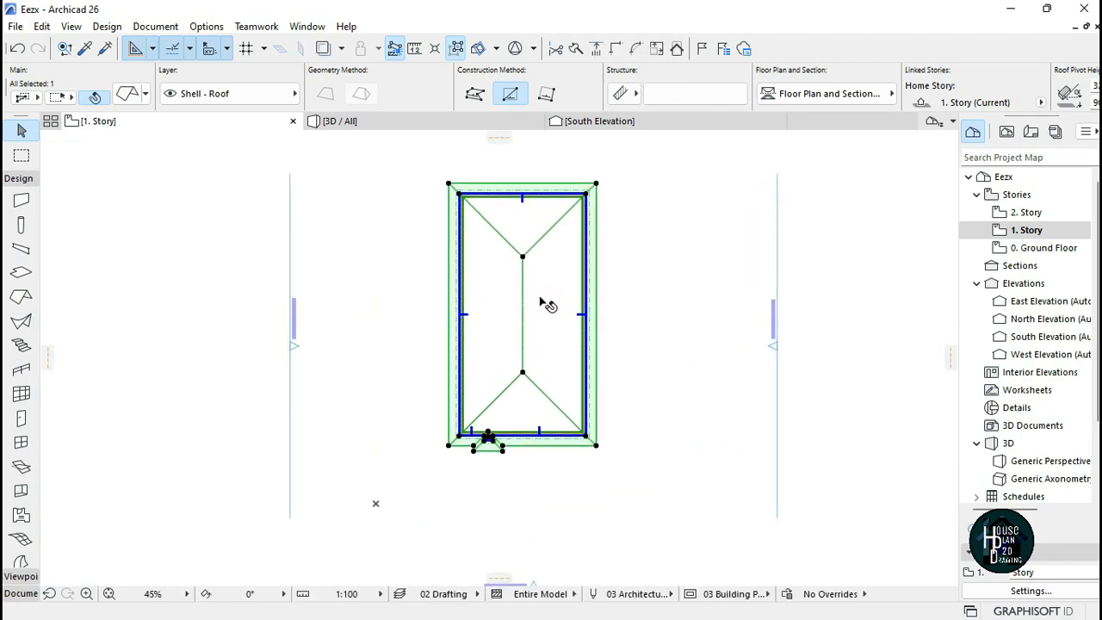
key("Escape")
left_click(1057, 250)
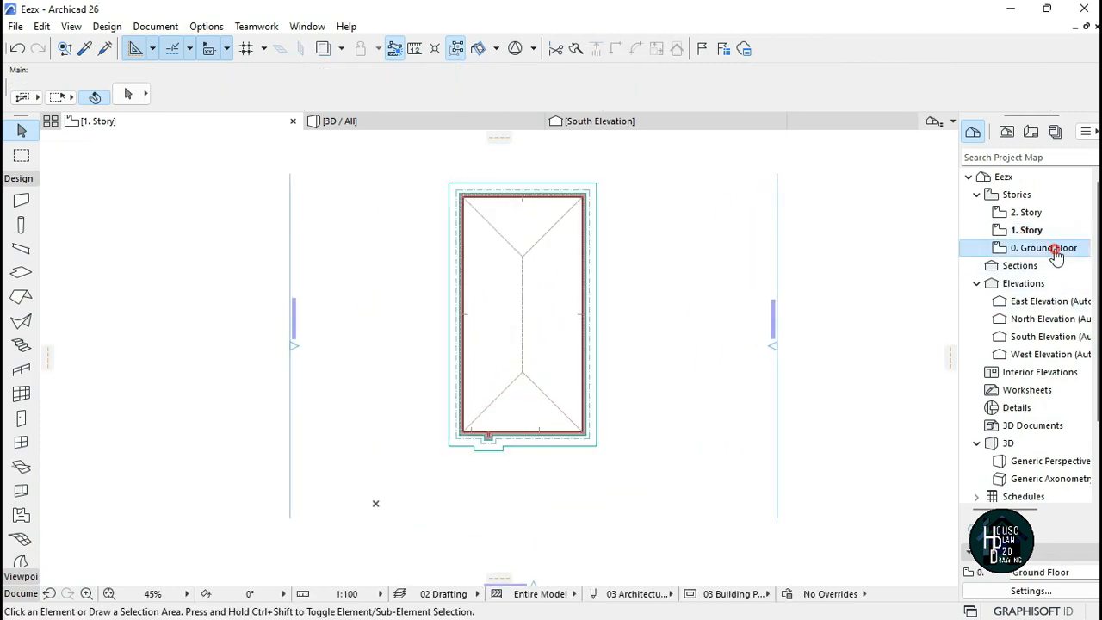
scroll(611, 477, "up", 5)
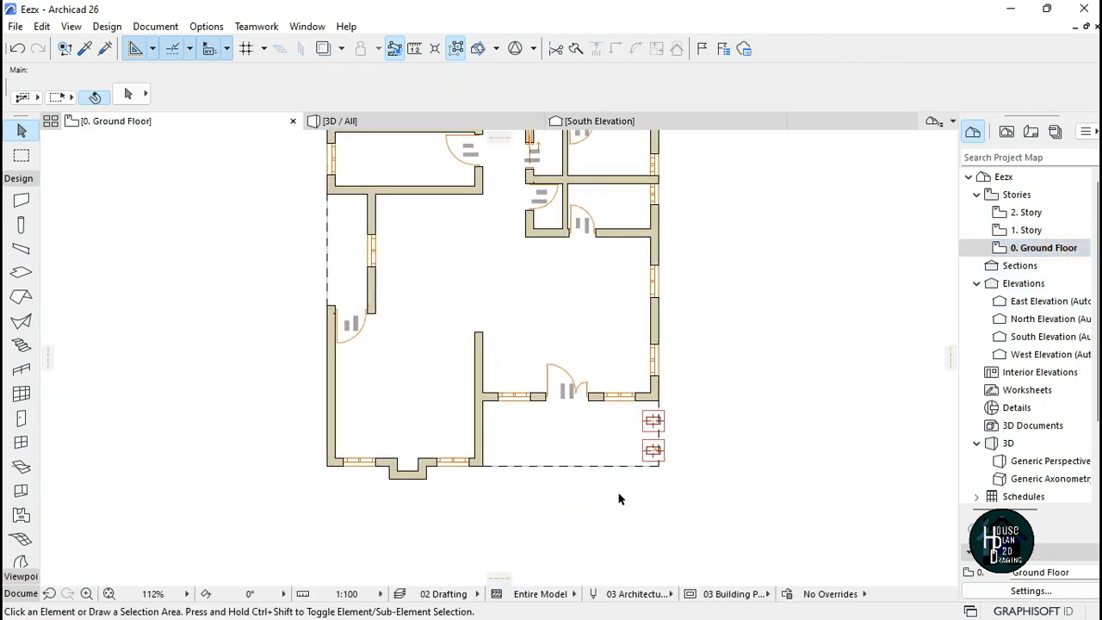
scroll(549, 479, "up", 2)
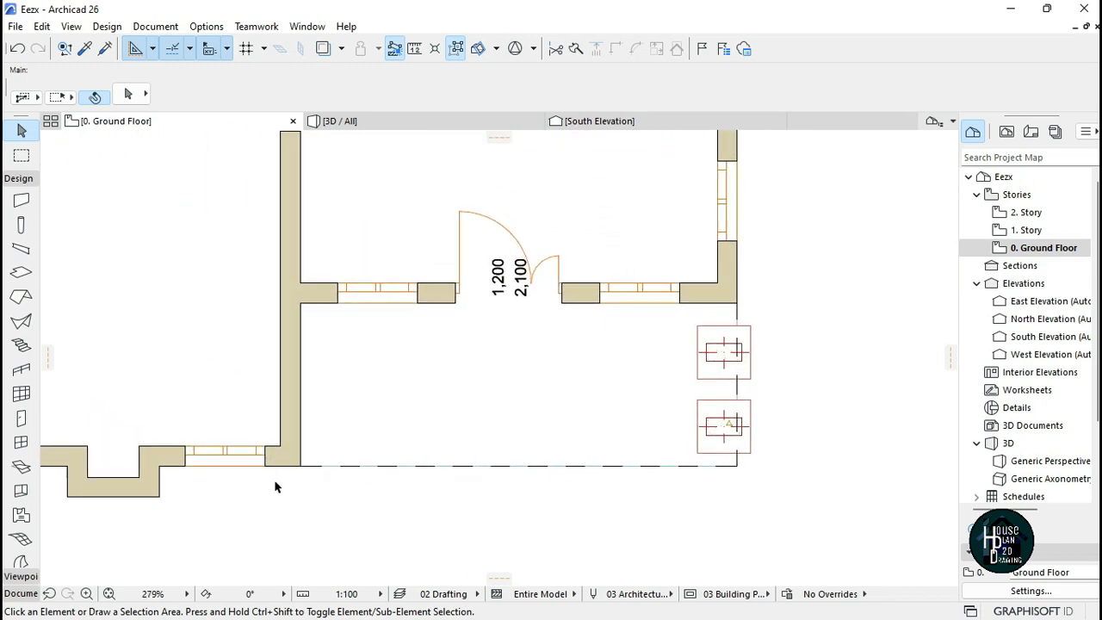
- Draw a wall along the porch's two open edges with the exterior wall's settings and an Outside Face reference line
left_click(177, 456, "alt")
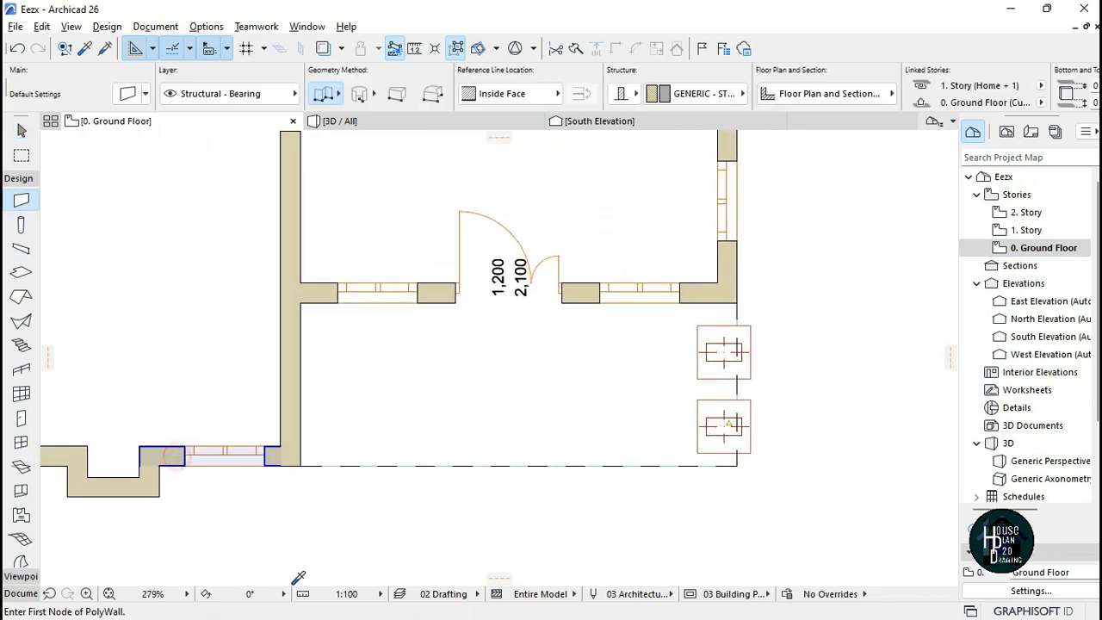
left_click(301, 465)
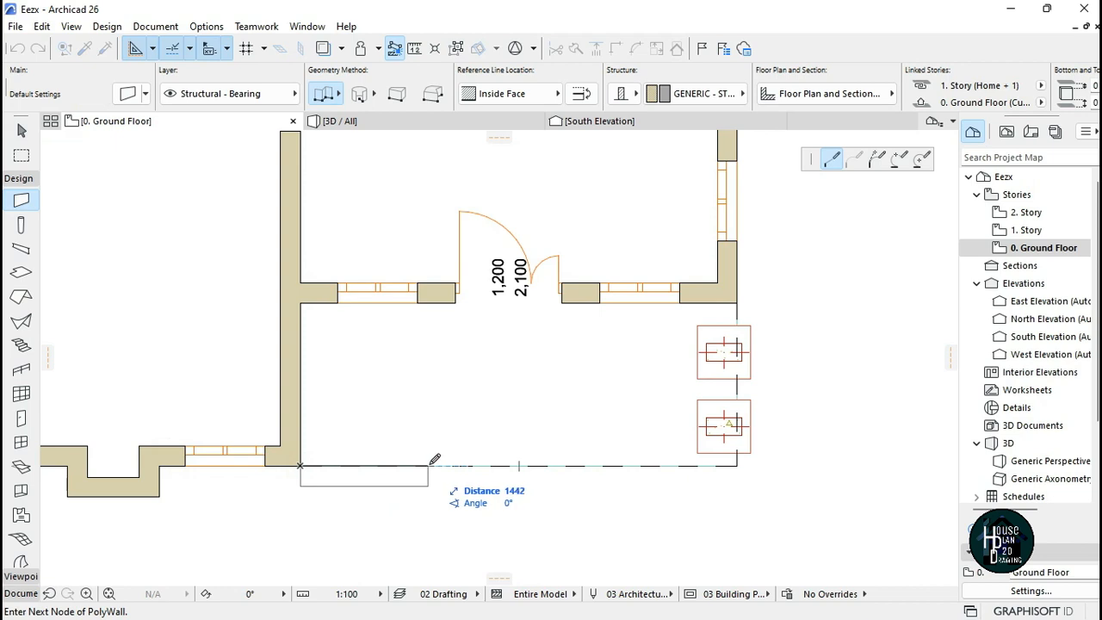
left_click(520, 94)
left_click(615, 91)
scroll(737, 461, "up", 2)
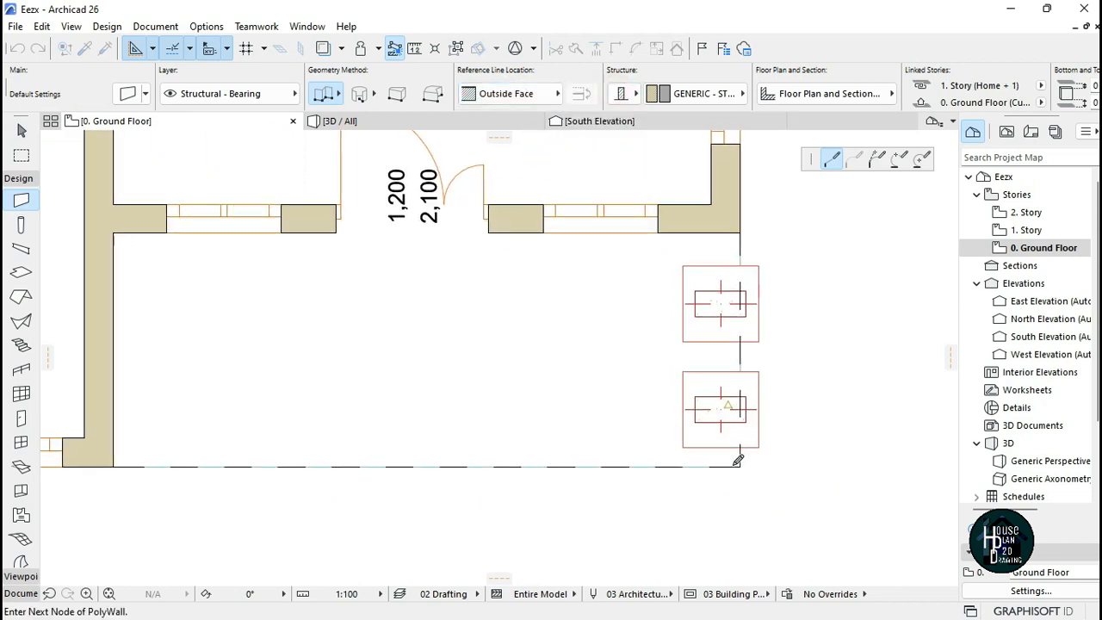
double_click(739, 233)
scroll(623, 342, "down", 4)
scroll(586, 349, "up", 1)
key("Escape")
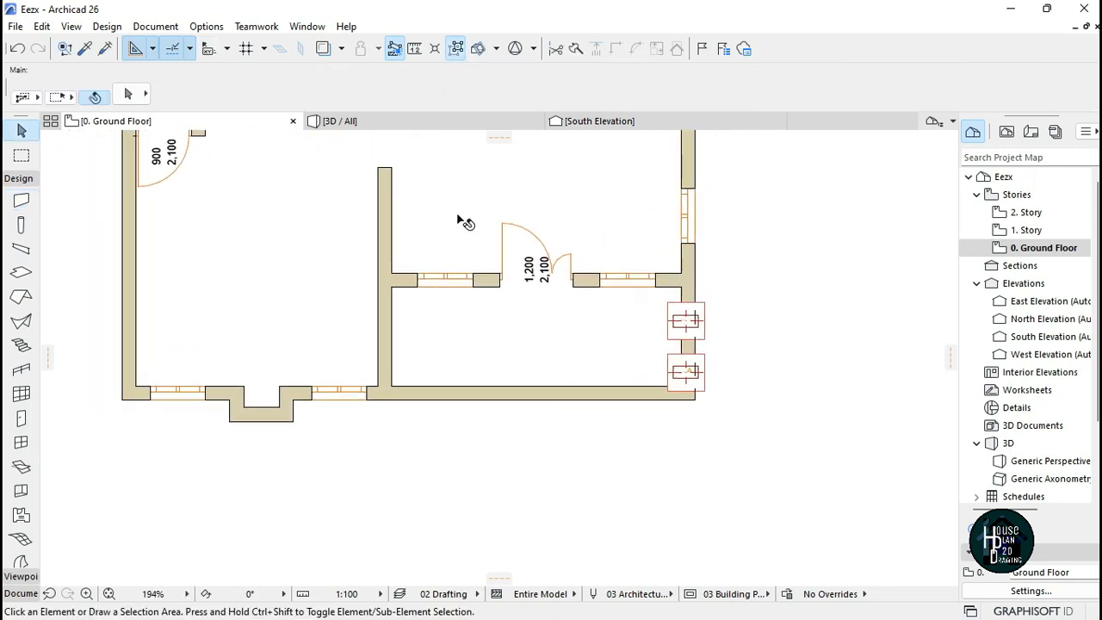
- In the 3D view, raise the base of both new porch walls together, leaving a shallow lintel strip below the eaves
left_click(418, 123)
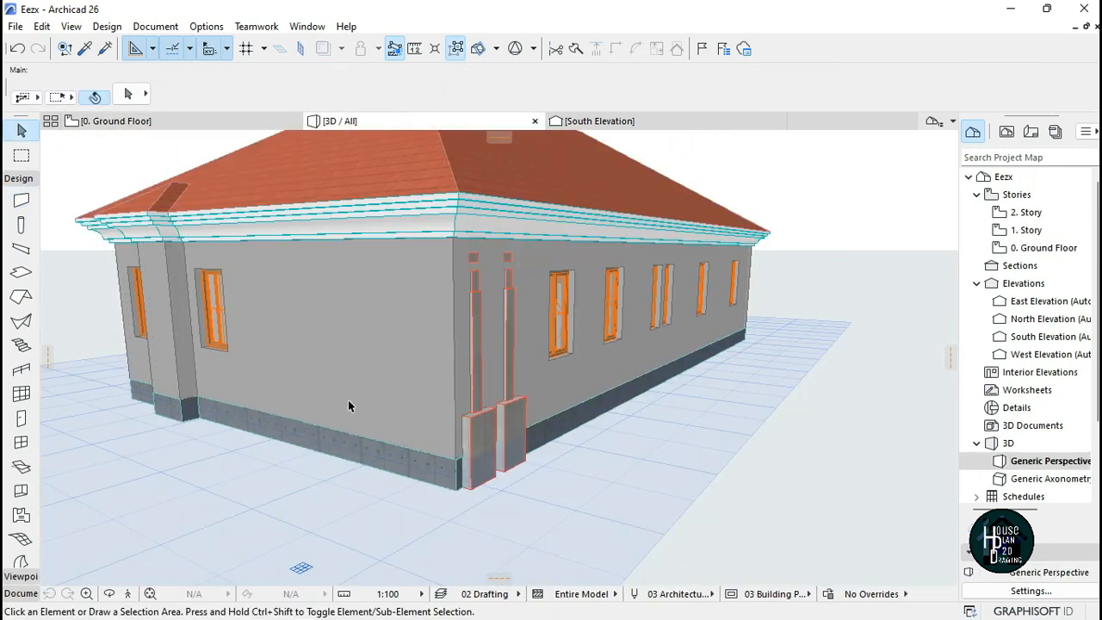
left_click(372, 376)
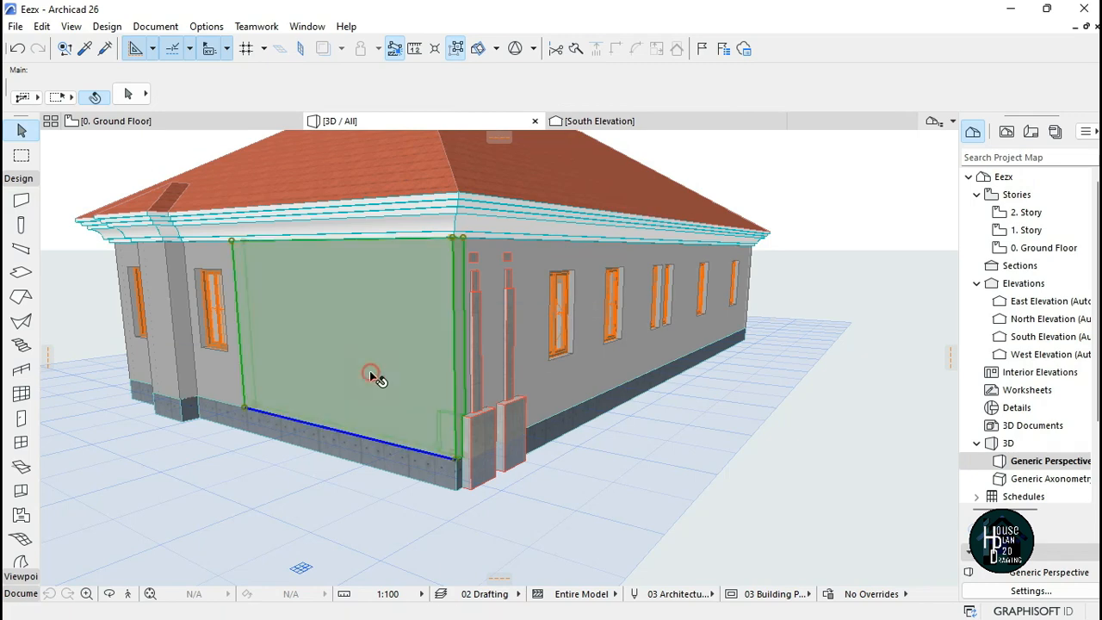
left_click(504, 376, "shift")
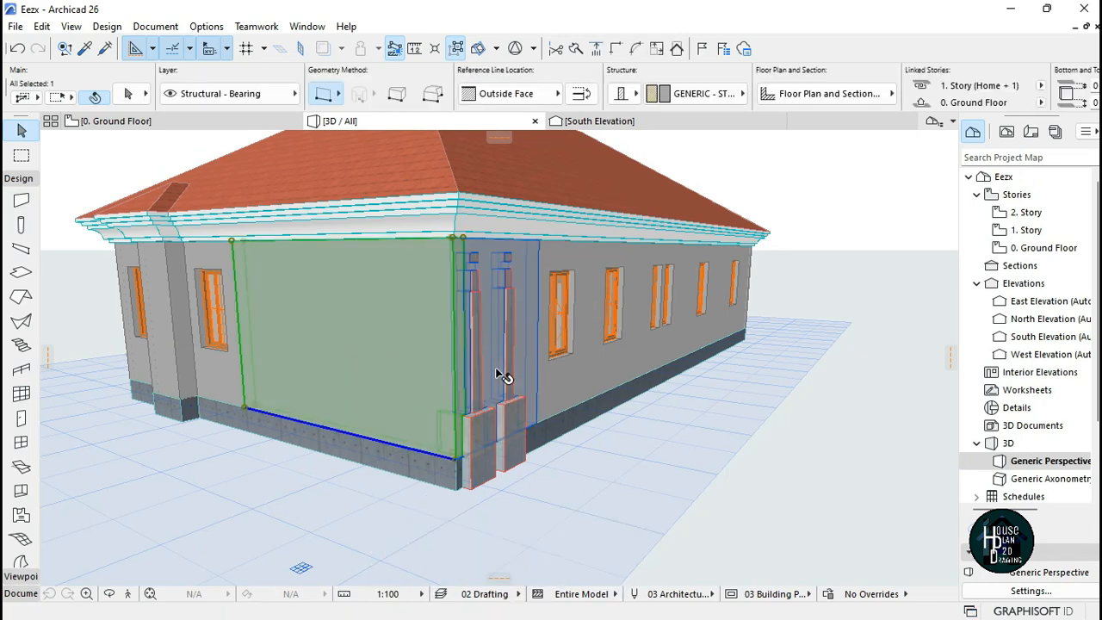
left_click(458, 456)
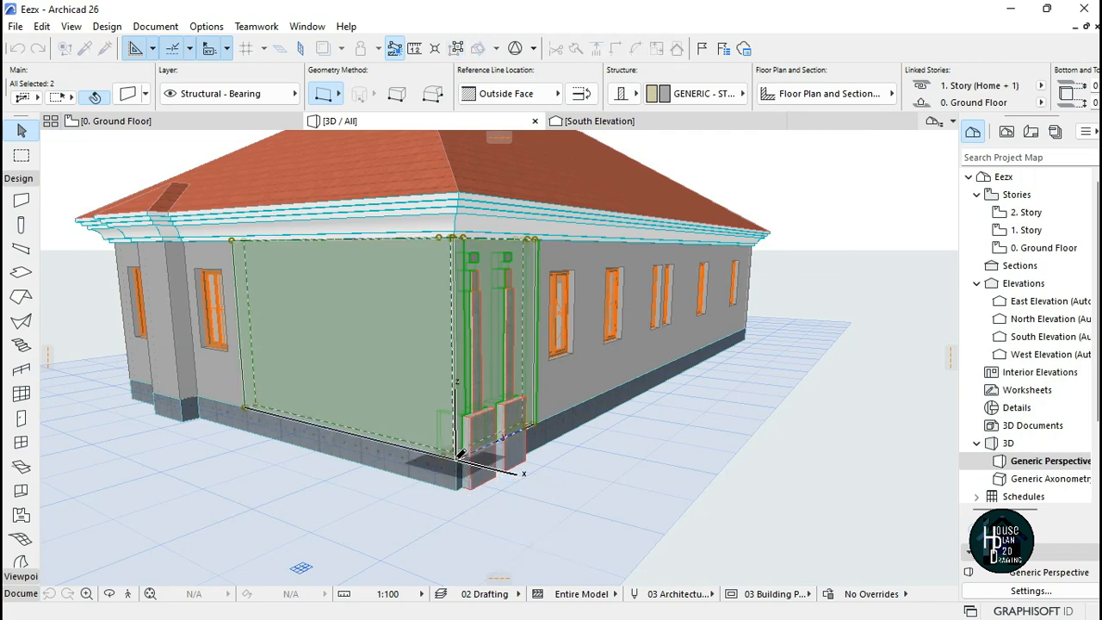
left_click(462, 459)
scroll(459, 472, "up", 2)
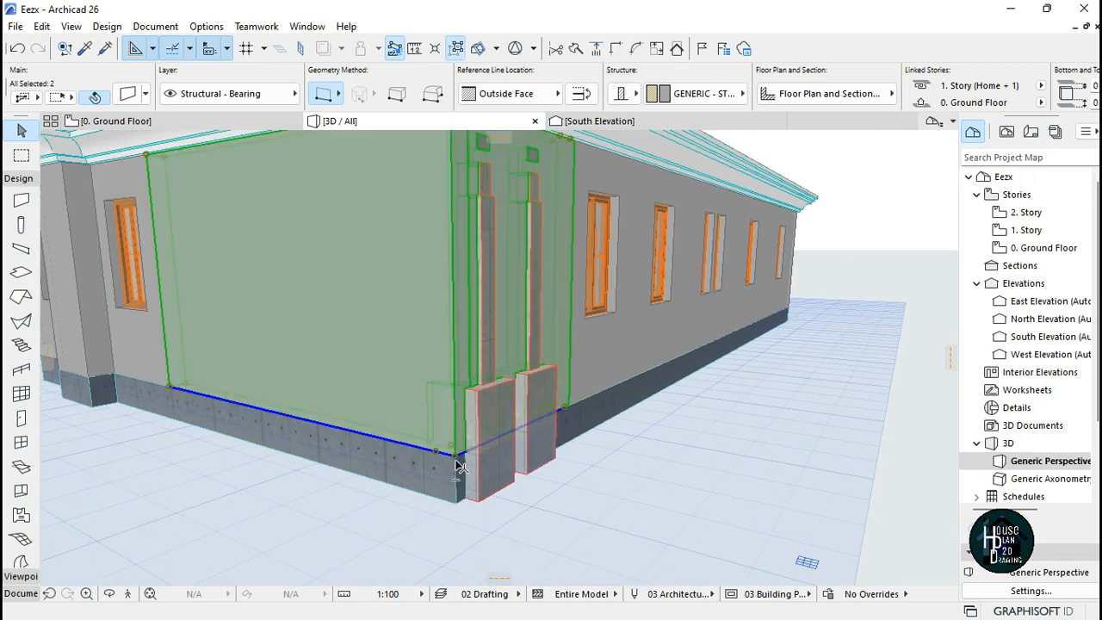
scroll(459, 465, "down", 3)
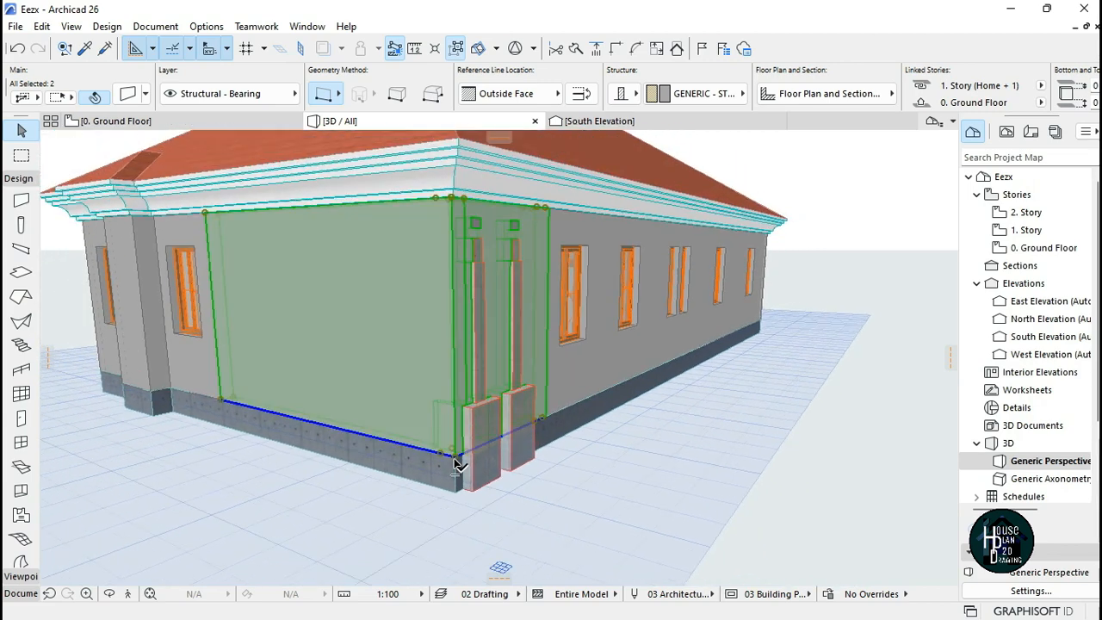
left_click(459, 465)
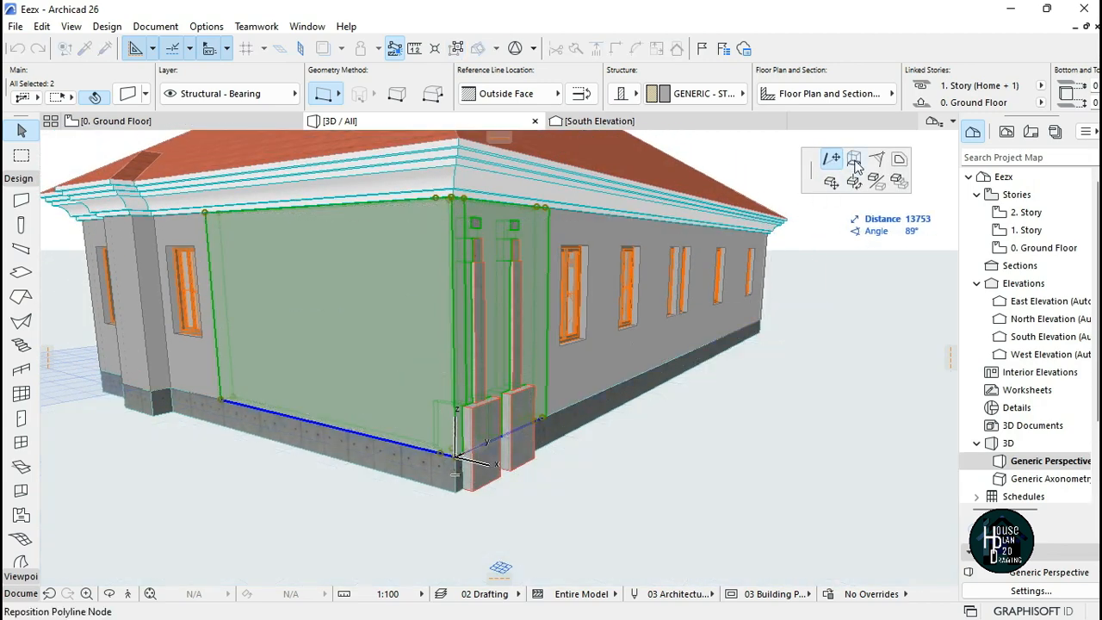
left_click(854, 162)
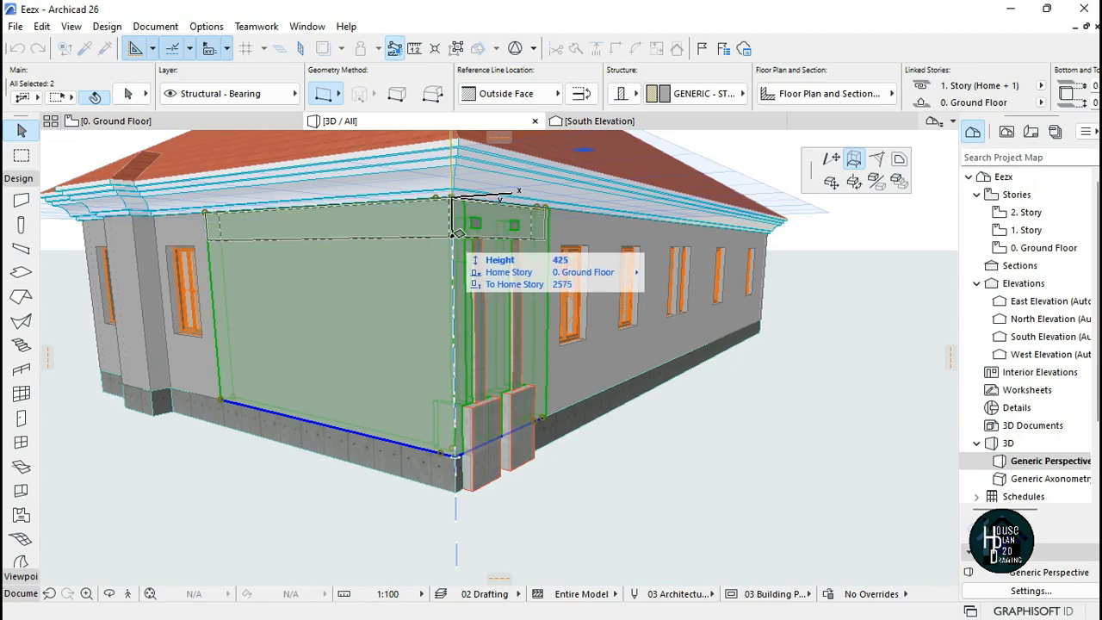
left_click(454, 229)
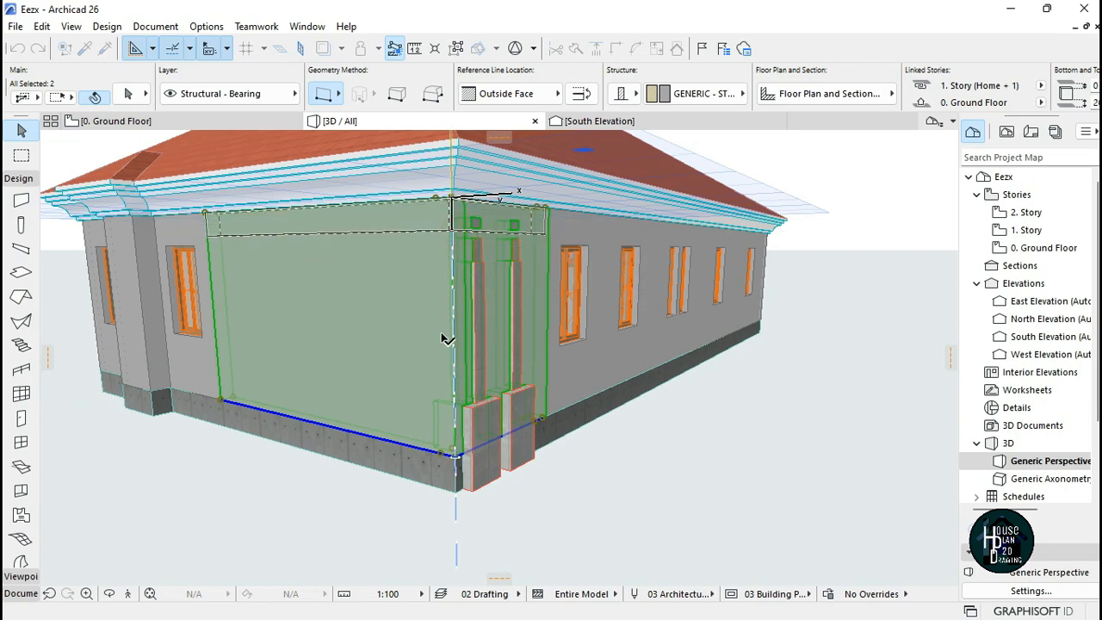
- Set the raised base of both porch walls at the lintel level and bring the porch columns into view
key("Delete")
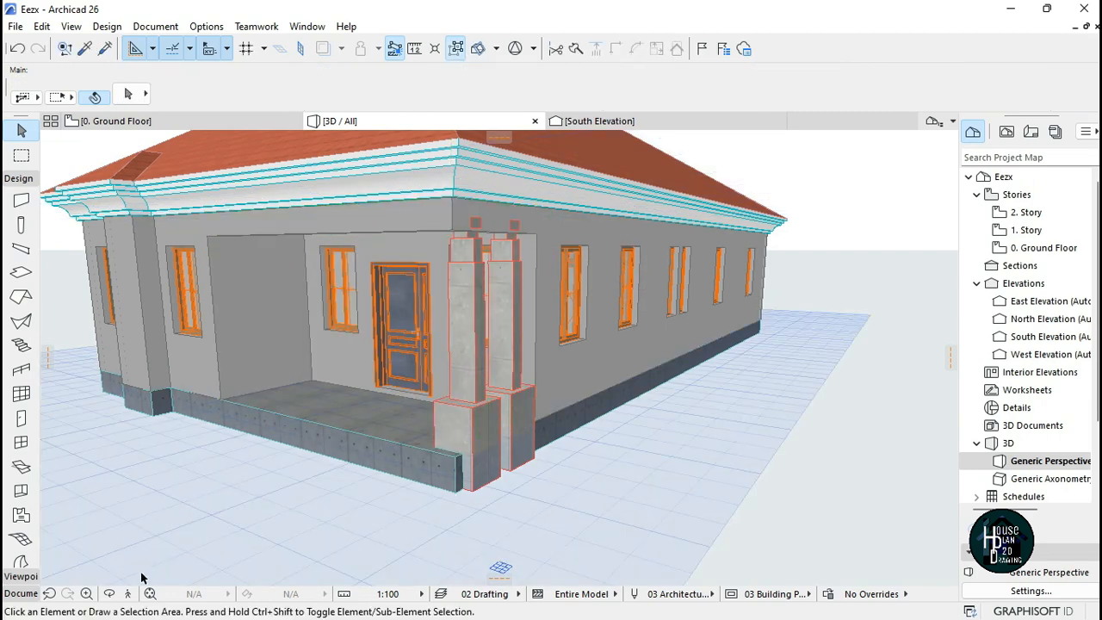
left_click(125, 594)
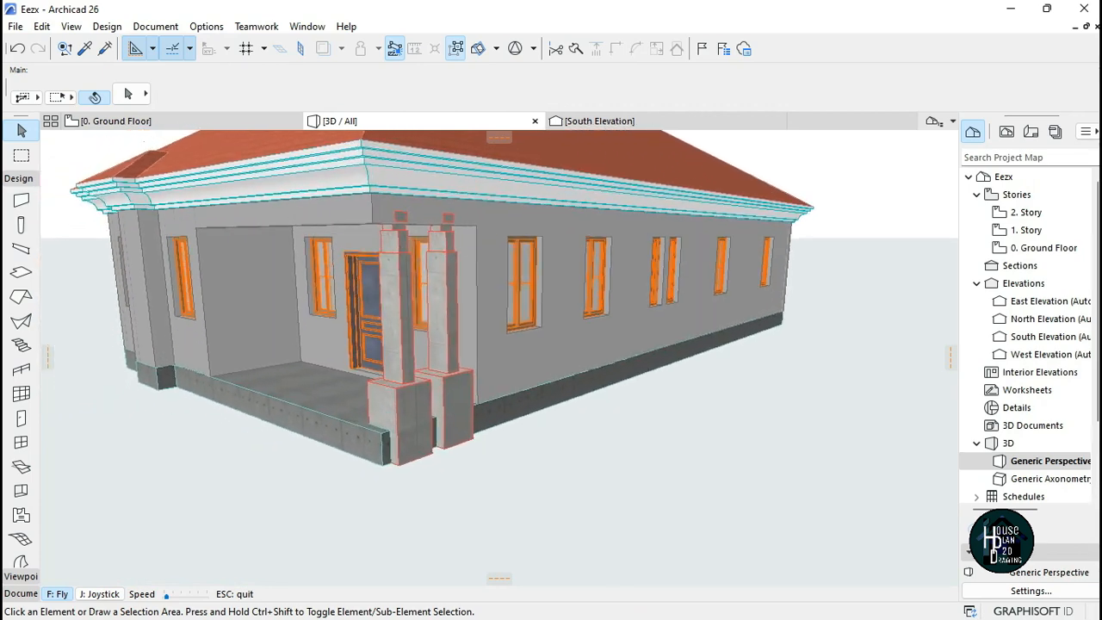
key("Left")
key("Escape")
- Lower the front porch column's top to the lintel's underside, a top offset of about -355, and transfer its settings to the second column
left_click(506, 289)
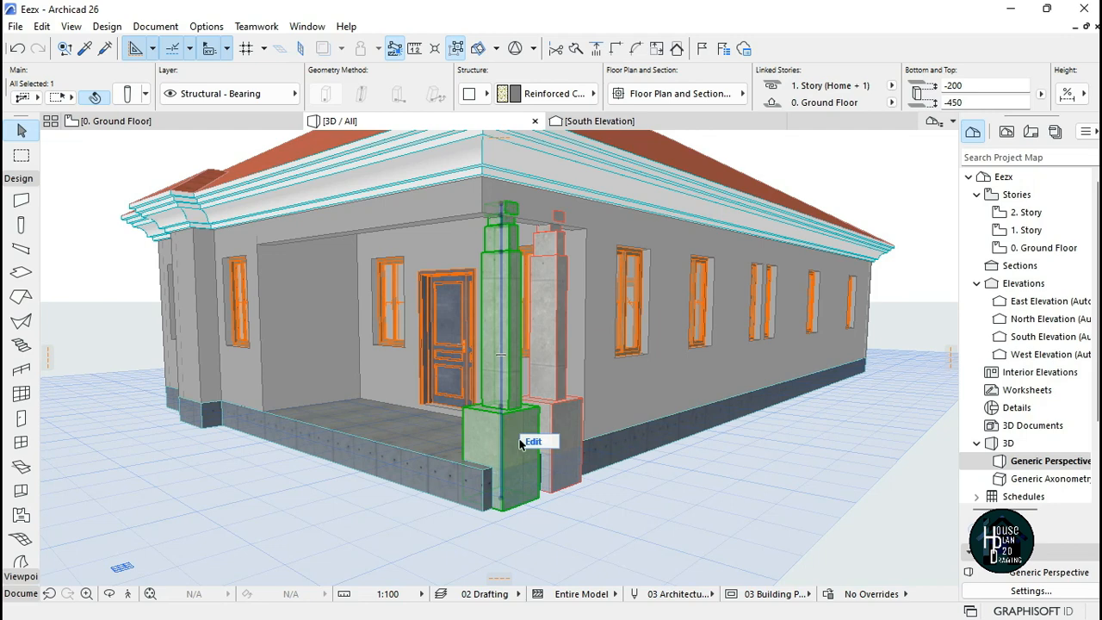
key("Escape")
left_click(504, 290)
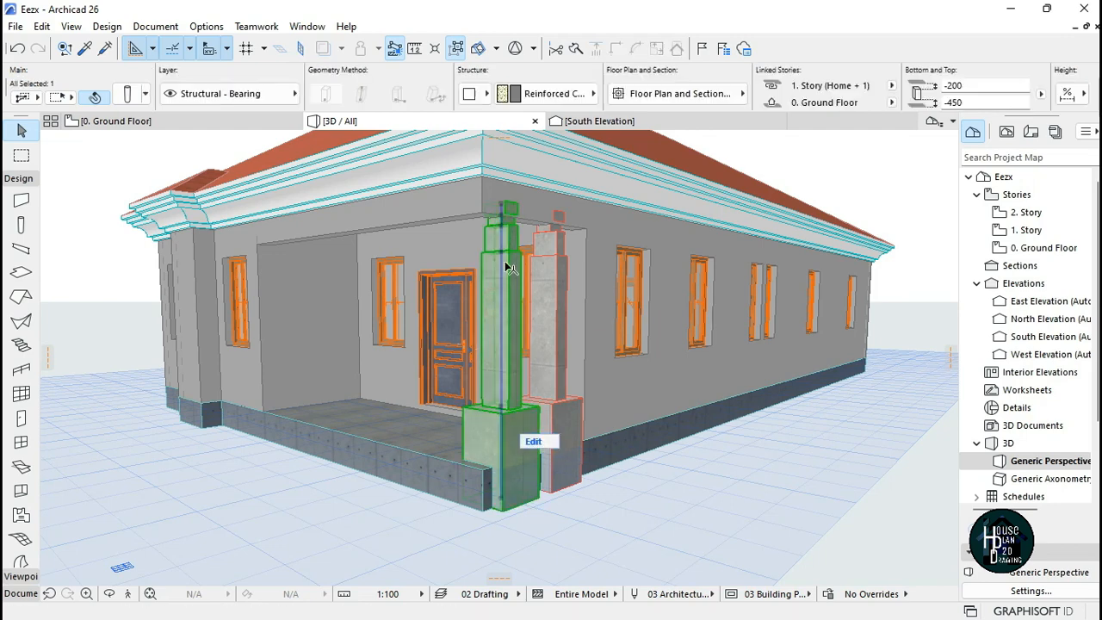
left_click(500, 206)
left_click(569, 275)
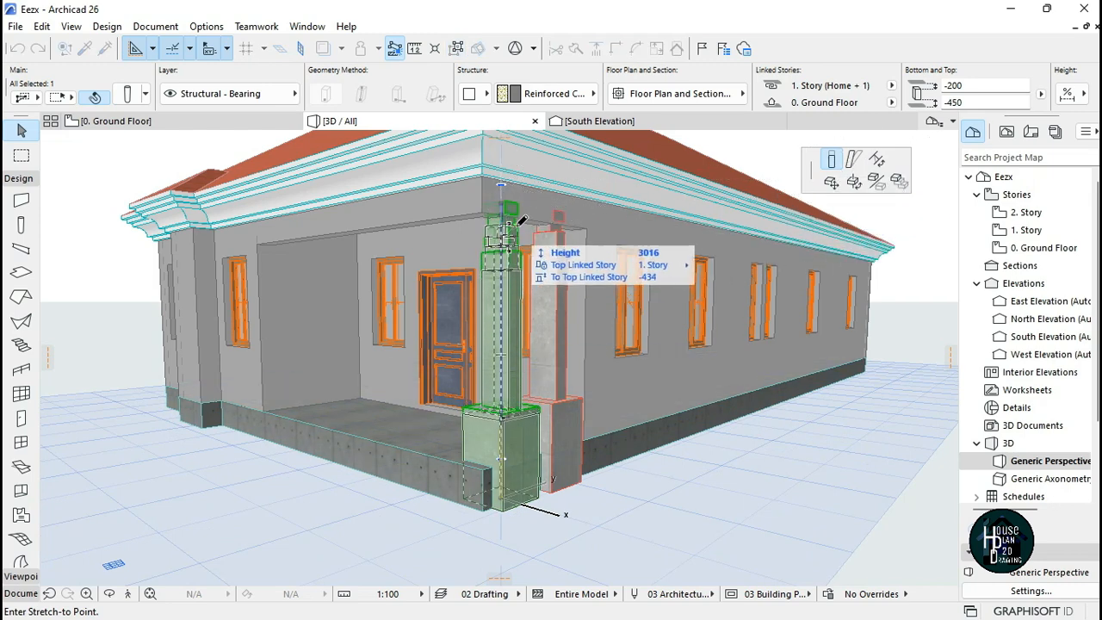
left_click(593, 224)
key("Escape")
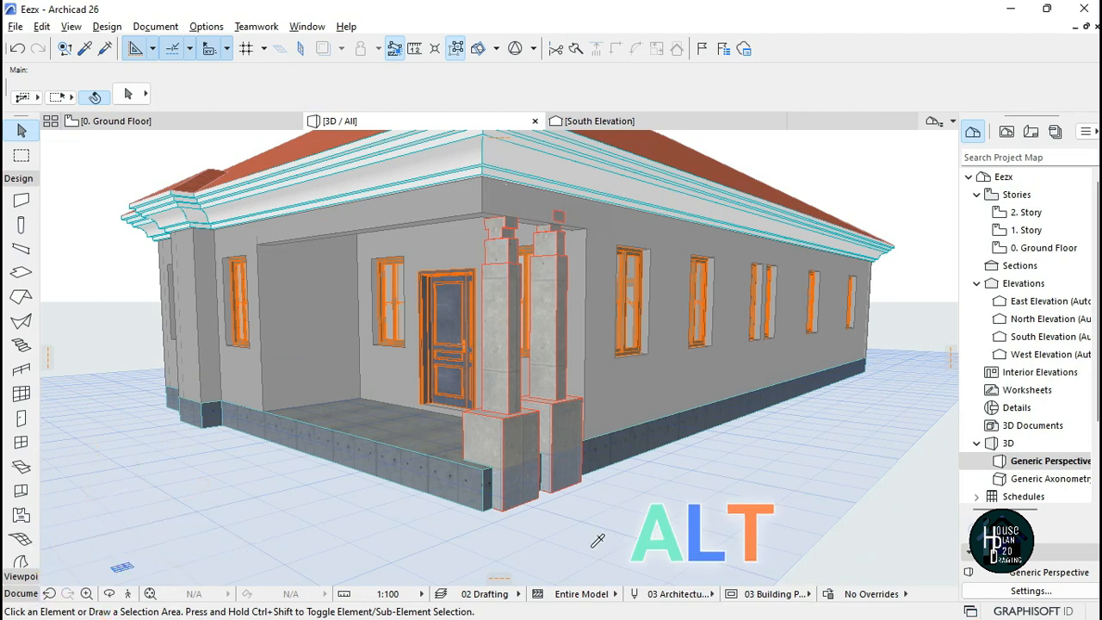
left_click(510, 303, "alt")
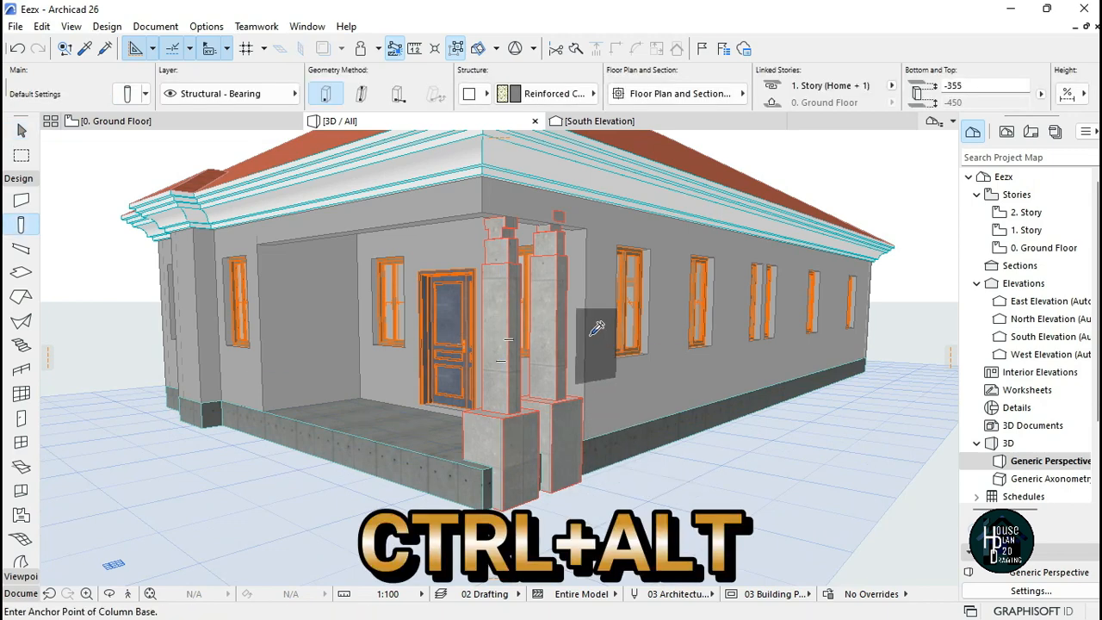
key("Escape")
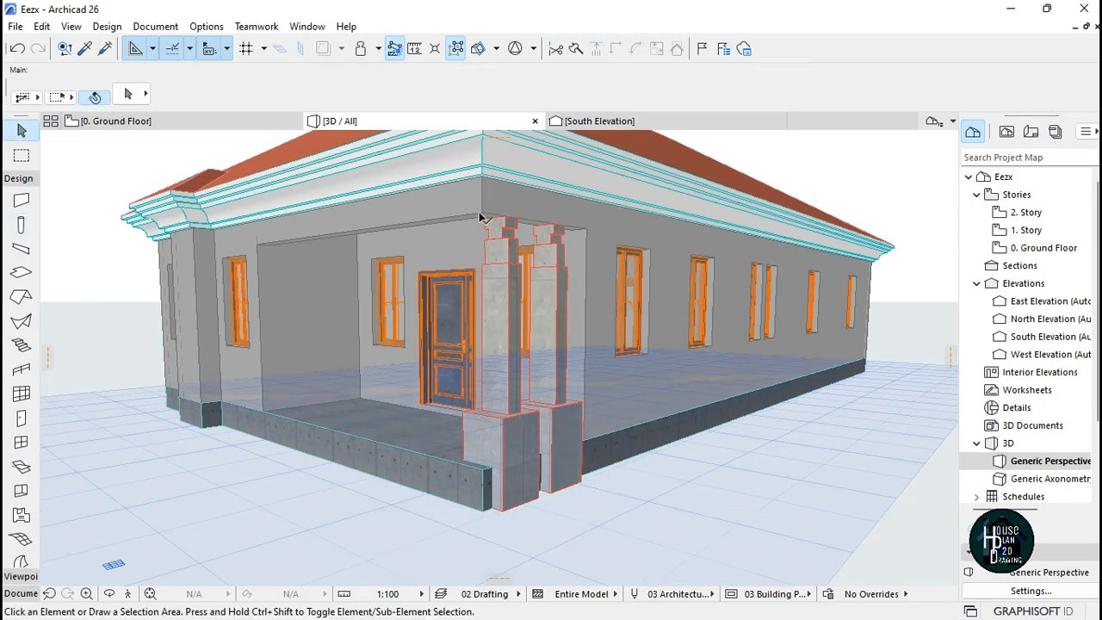
- Fly around the house to examine the porch lintels, both columns and the porch's front edge
left_click(130, 593)
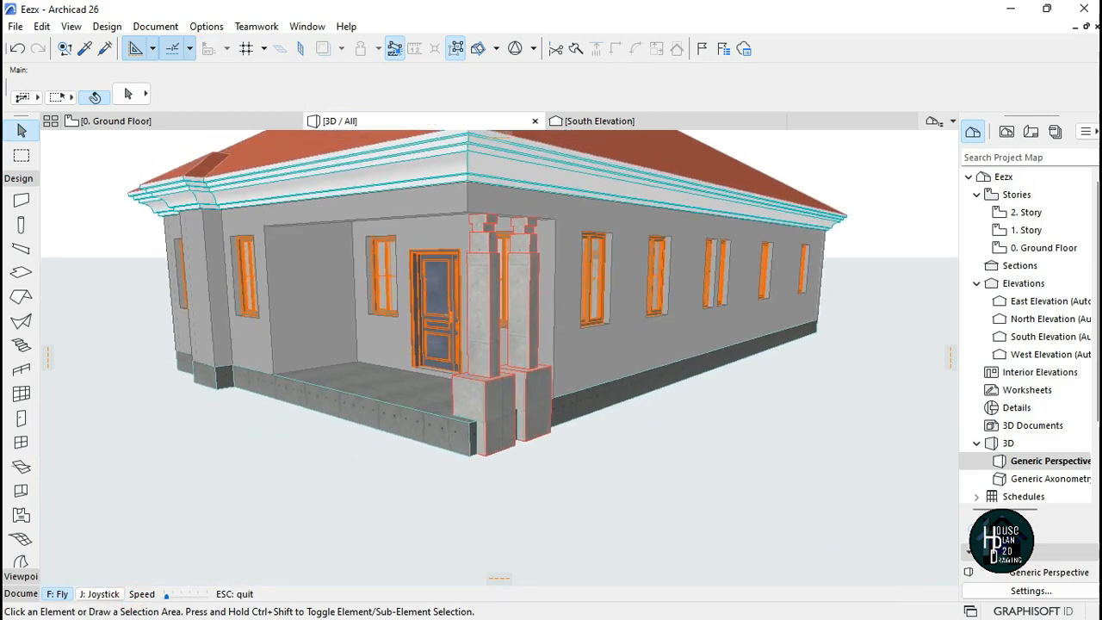
key("Right")
key("Up")
key("Down")
key("Left")
key("Left")
key("Down")
key("Left")
key("Left")
key("Up")
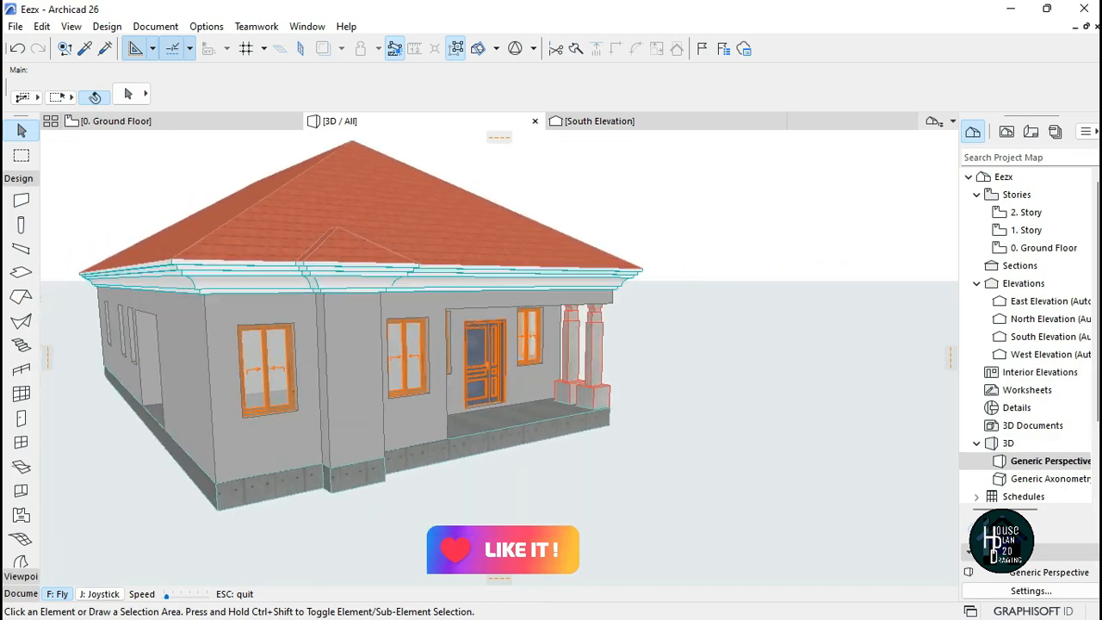
key("Left")
key("Page_Down")
key("Down")
key("Right")
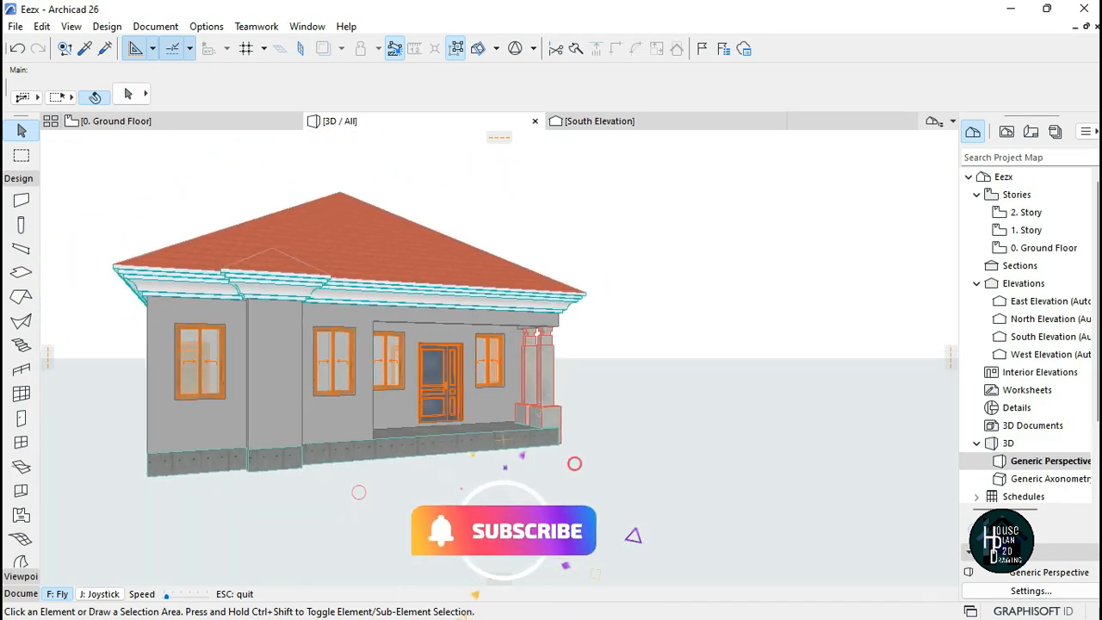
key("Right")
key("Page_Up")
key("Down")
key("Page_Down")
key("Left")
key("Up")
key("Left")
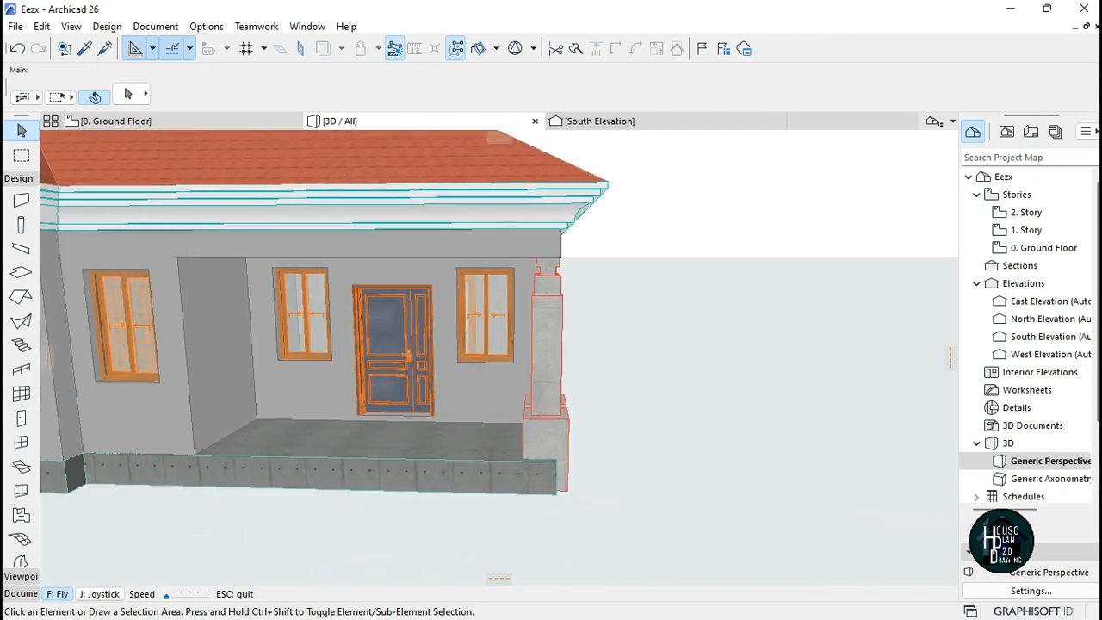
key("Right")
key("Right")
key("Down")
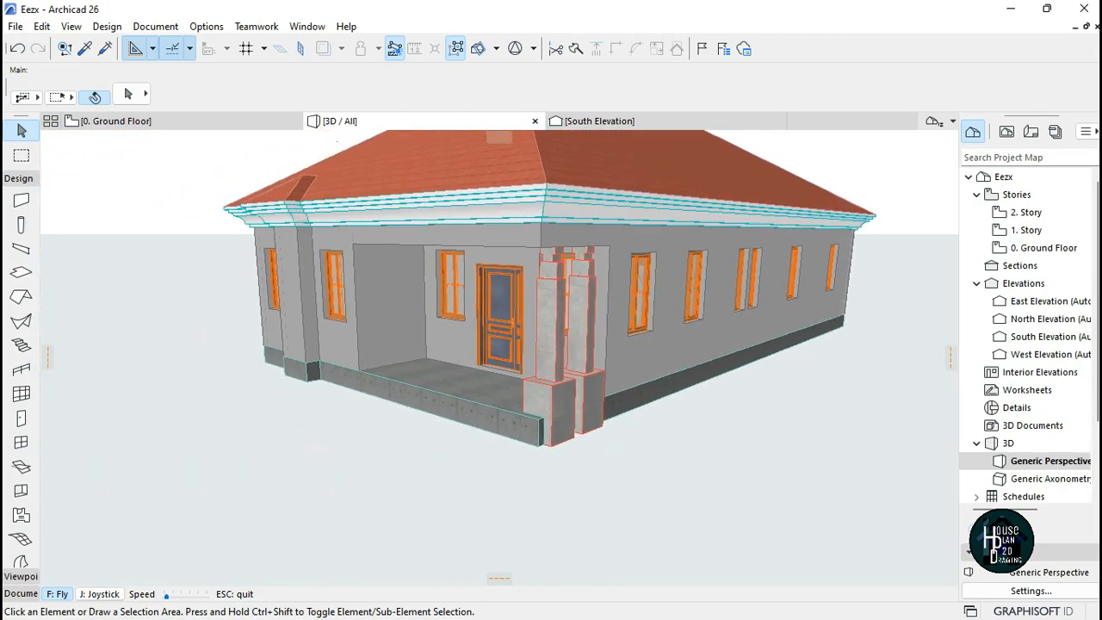
key("Up")
key("Up")
key("Escape")
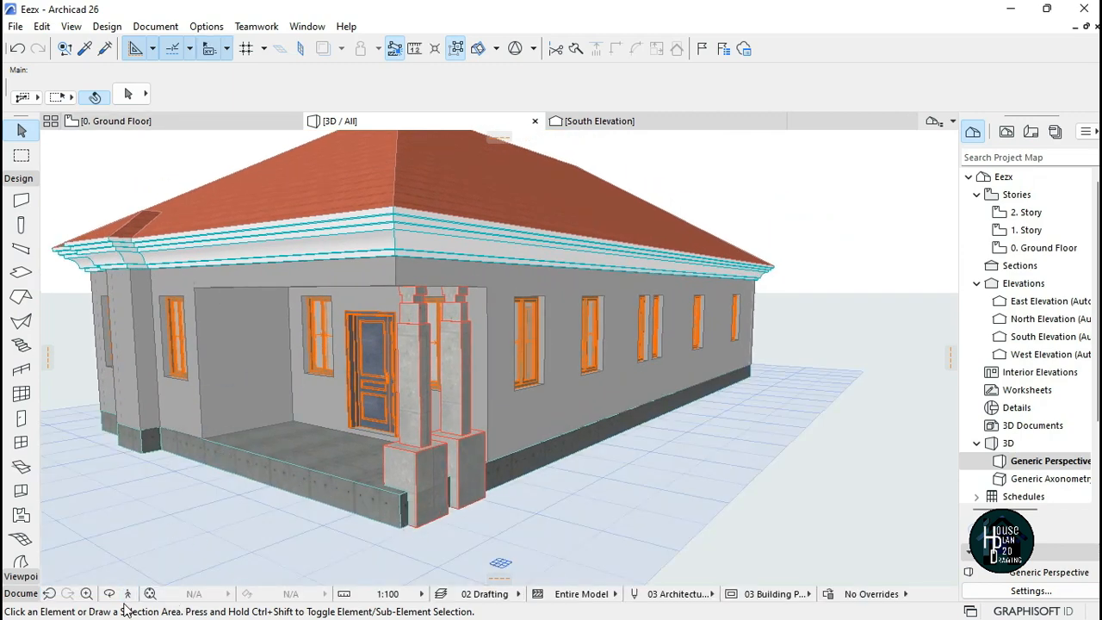
key("Up")
key("Left")
key("Escape")
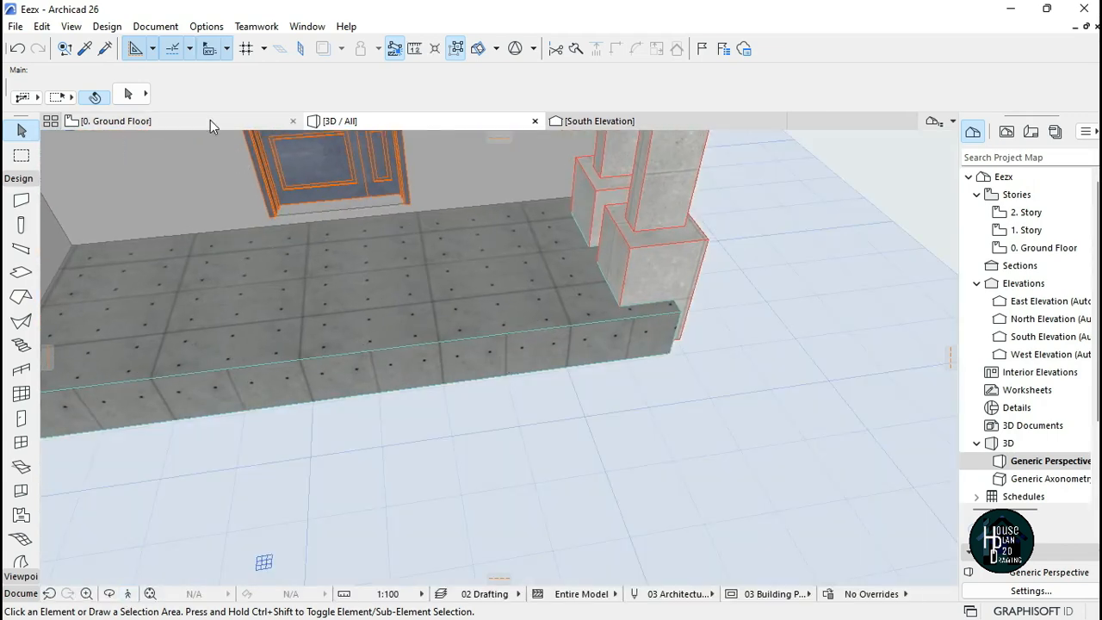
- In the 0. Ground Floor plan, draw a line rectangle about 1626 mm long against the outside of the porch's front edge
left_click(210, 120)
scroll(573, 383, "down", 3)
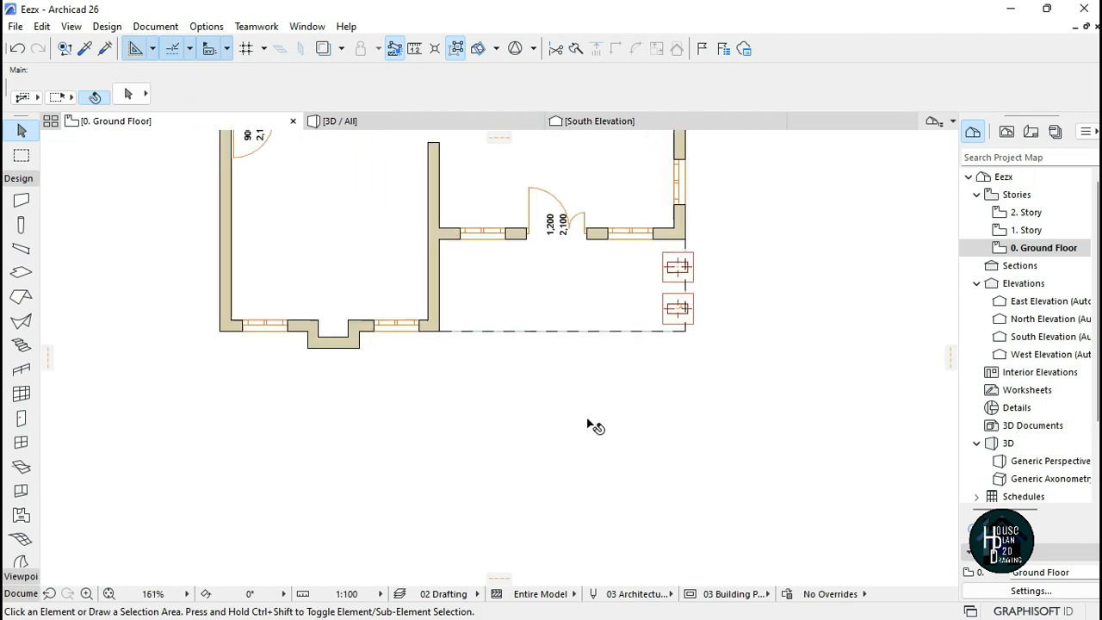
scroll(589, 388, "up", 4)
left_click(26, 594)
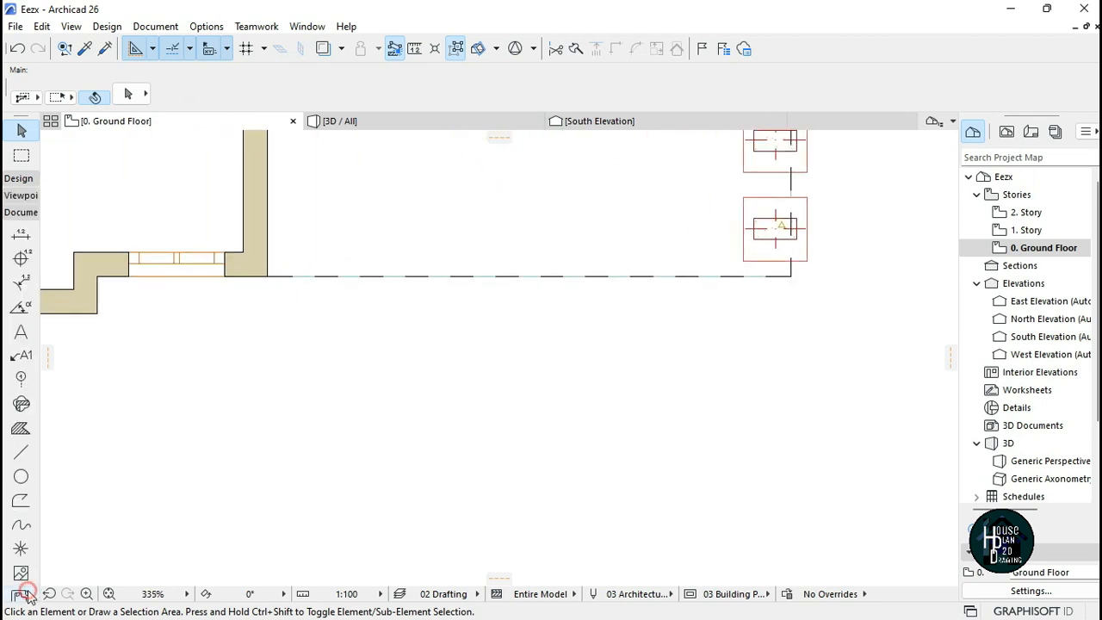
left_click(21, 454)
scroll(519, 330, "down", 3)
scroll(618, 308, "up", 2)
scroll(618, 307, "up", 1)
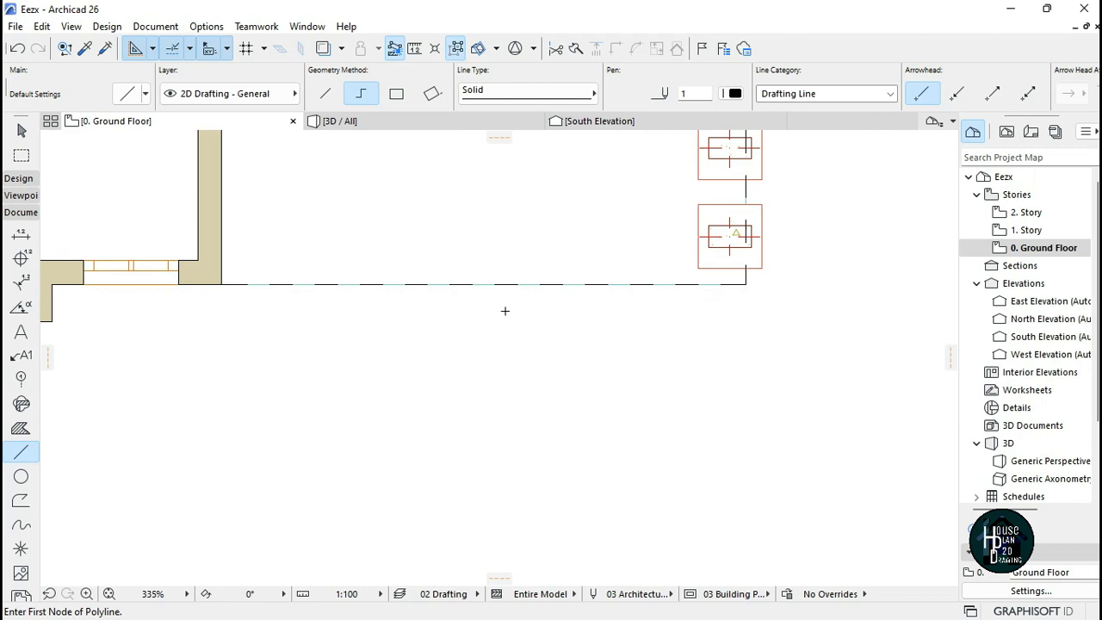
scroll(505, 311, "up", 2)
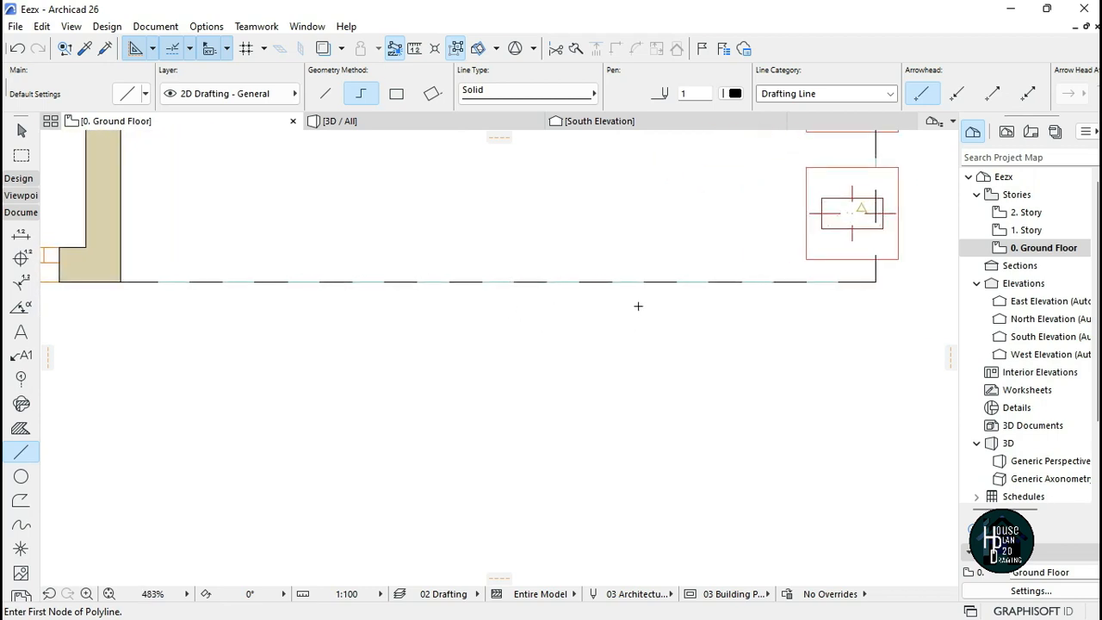
left_click(514, 281)
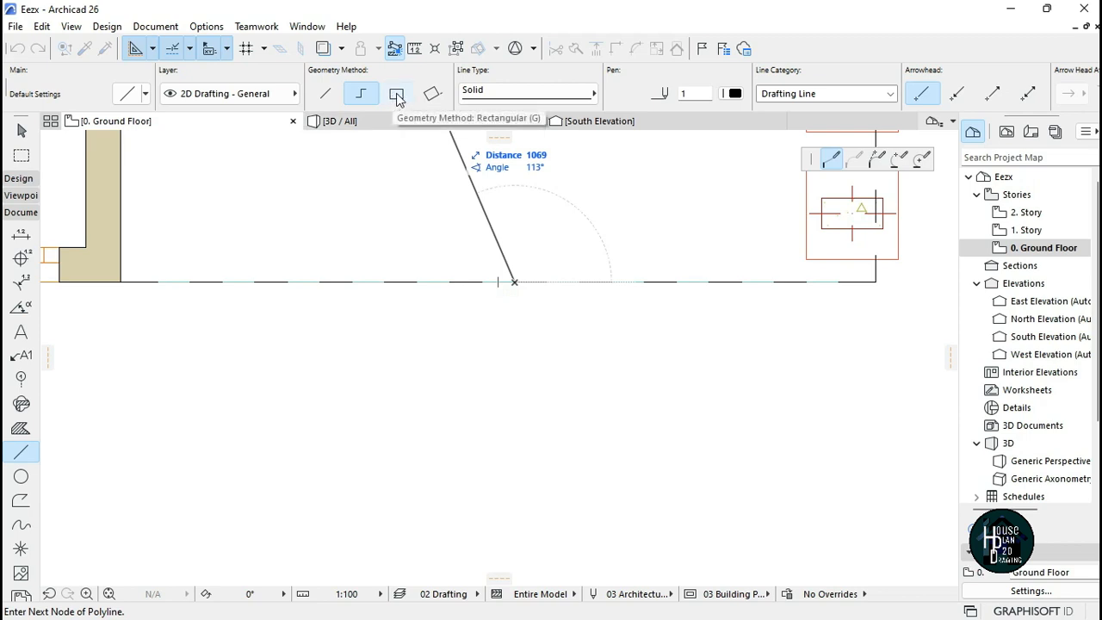
left_click(397, 95)
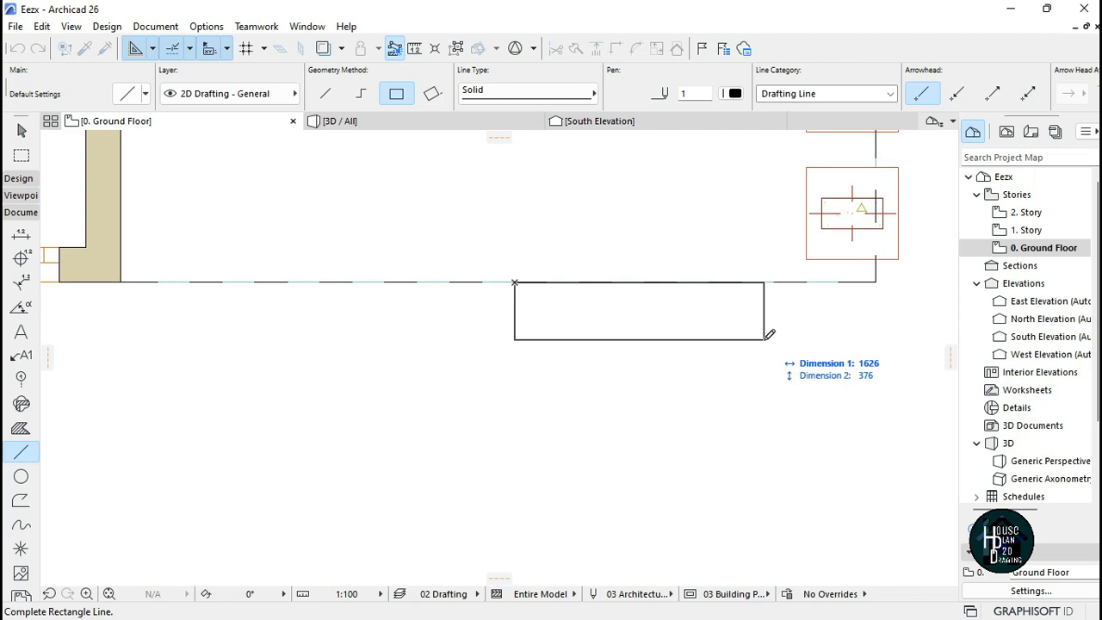
key("Tab")
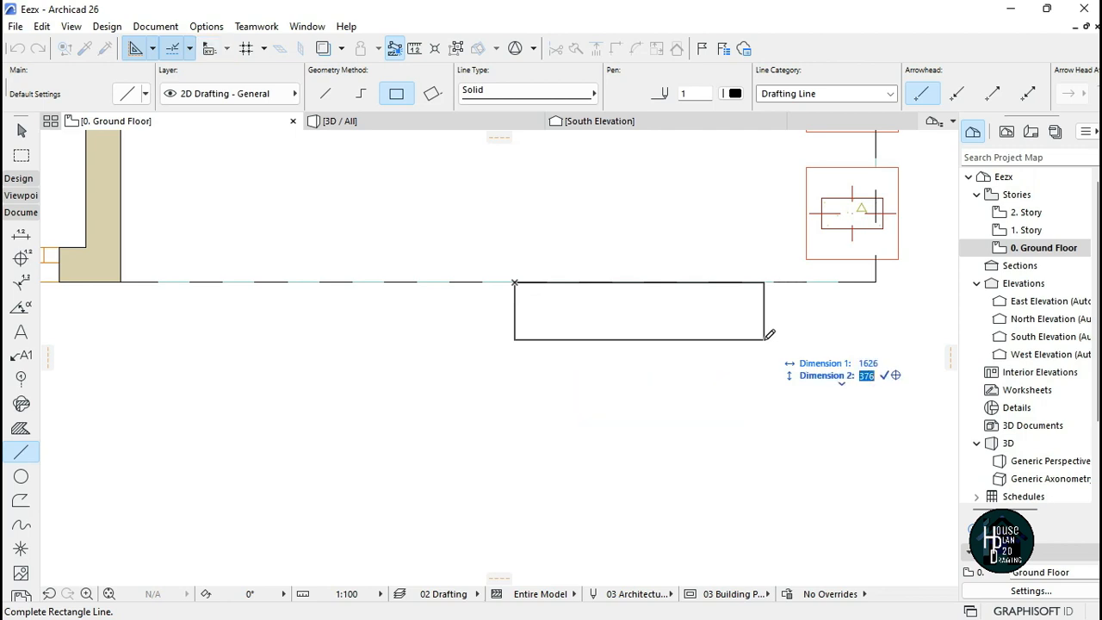
key("Return")
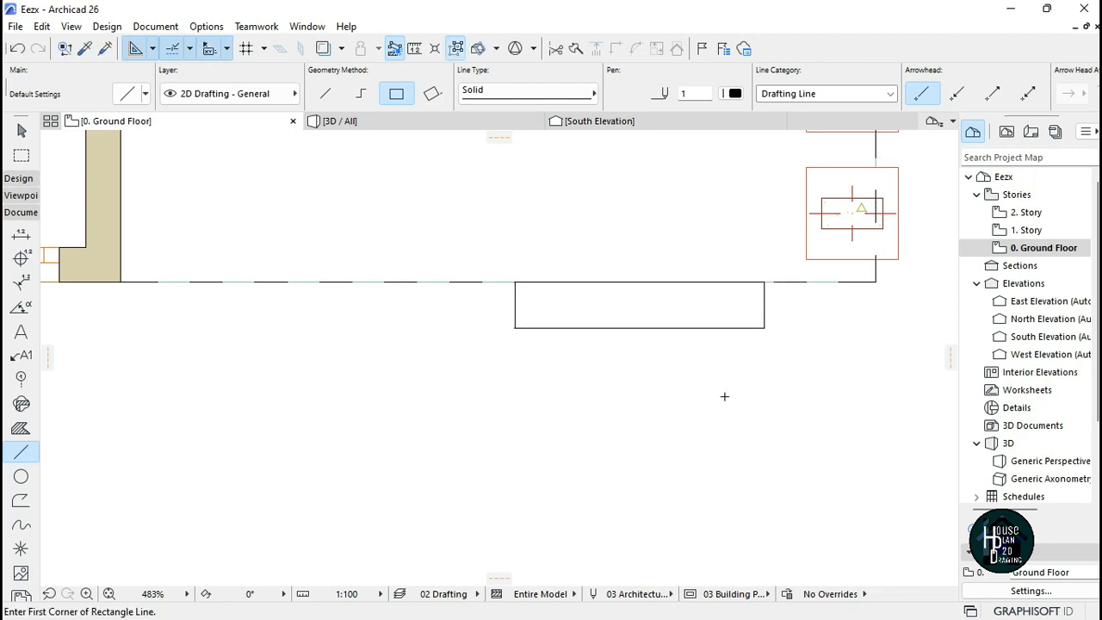
key("Escape")
- Copy the rectangle outward twice, edge to edge, to outline three equal entrance steps in front of the porch
left_click(763, 328)
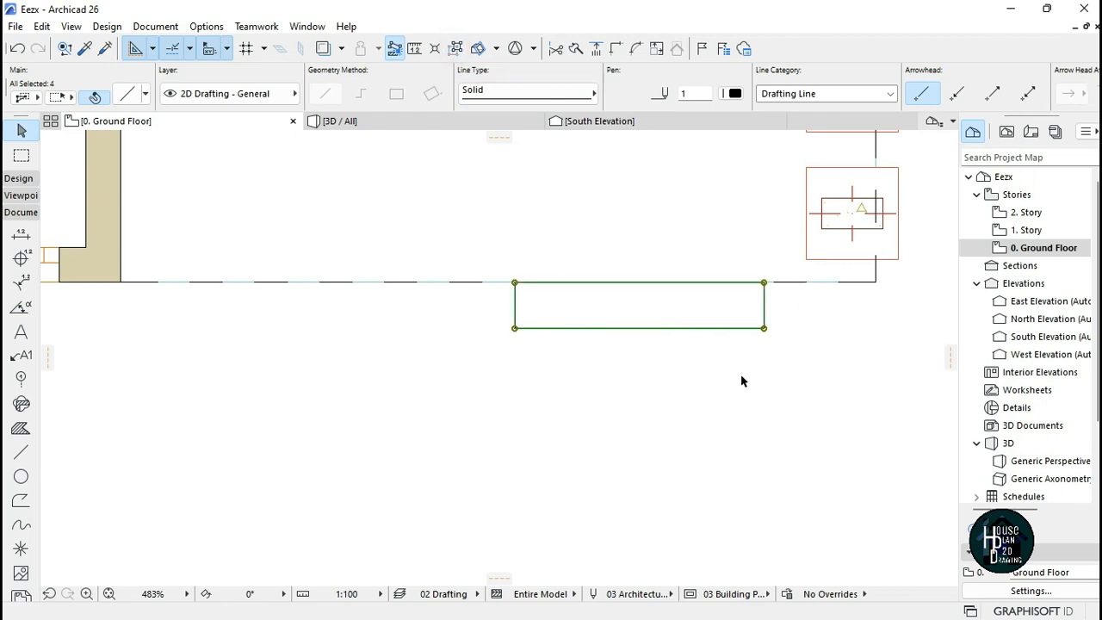
key("ctrl+shift+d")
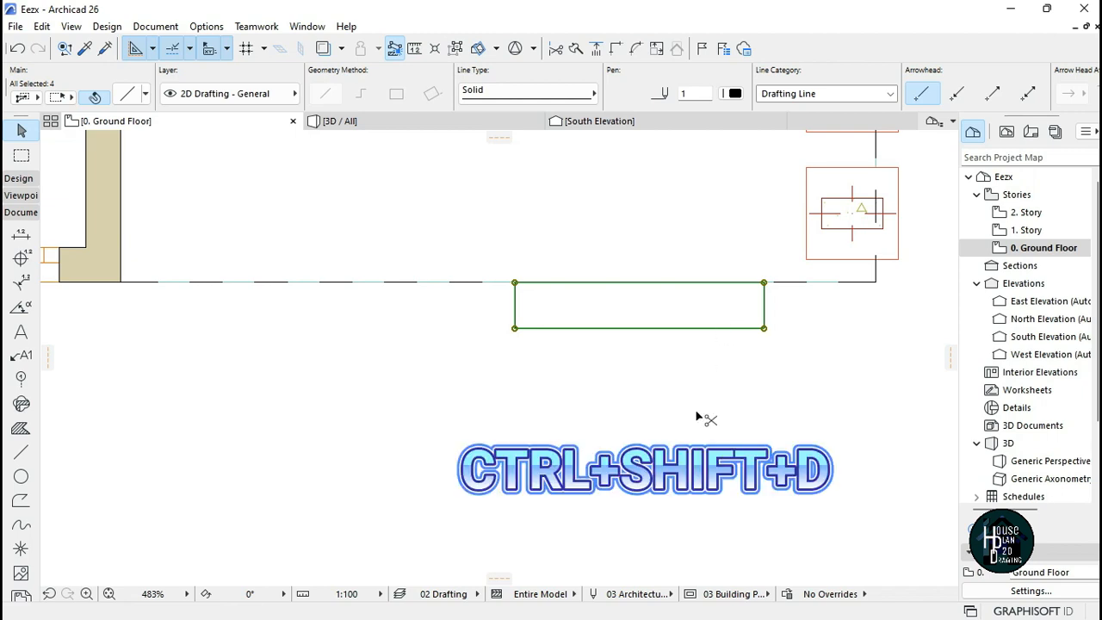
left_click(764, 282)
left_click(764, 328)
key("ctrl+shift+d")
left_click(764, 328)
left_click(763, 375)
left_click(671, 327)
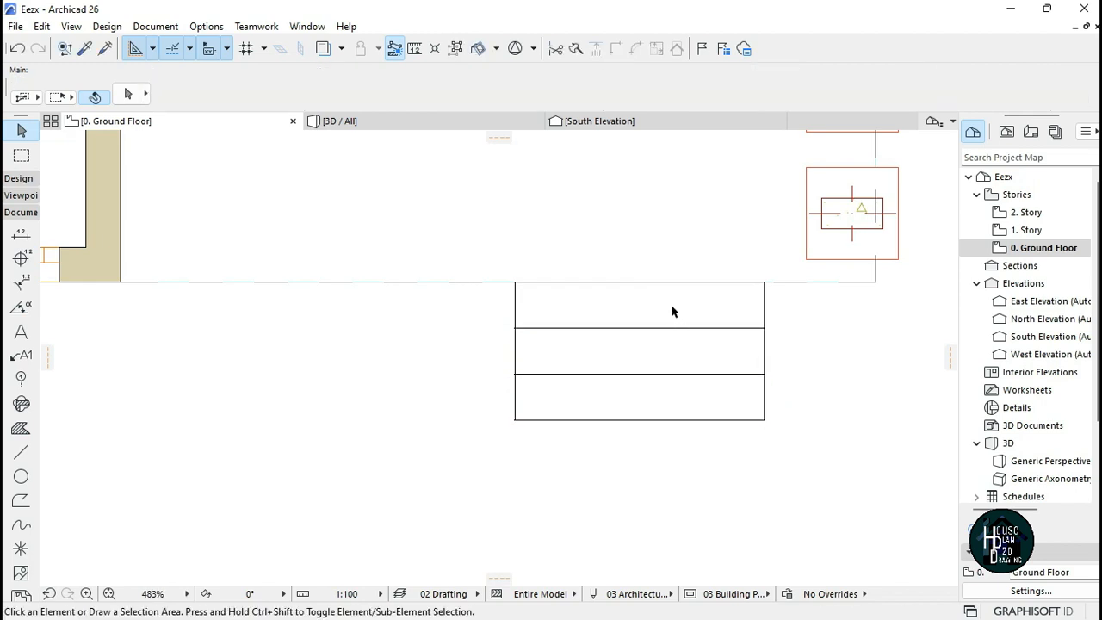
- Pick up the porch slab's settings and create a slab inside each of the three step outlines with the Magic Wand
scroll(680, 332, "down", 6)
scroll(661, 409, "down", 3)
scroll(652, 396, "up", 4)
scroll(652, 392, "up", 1)
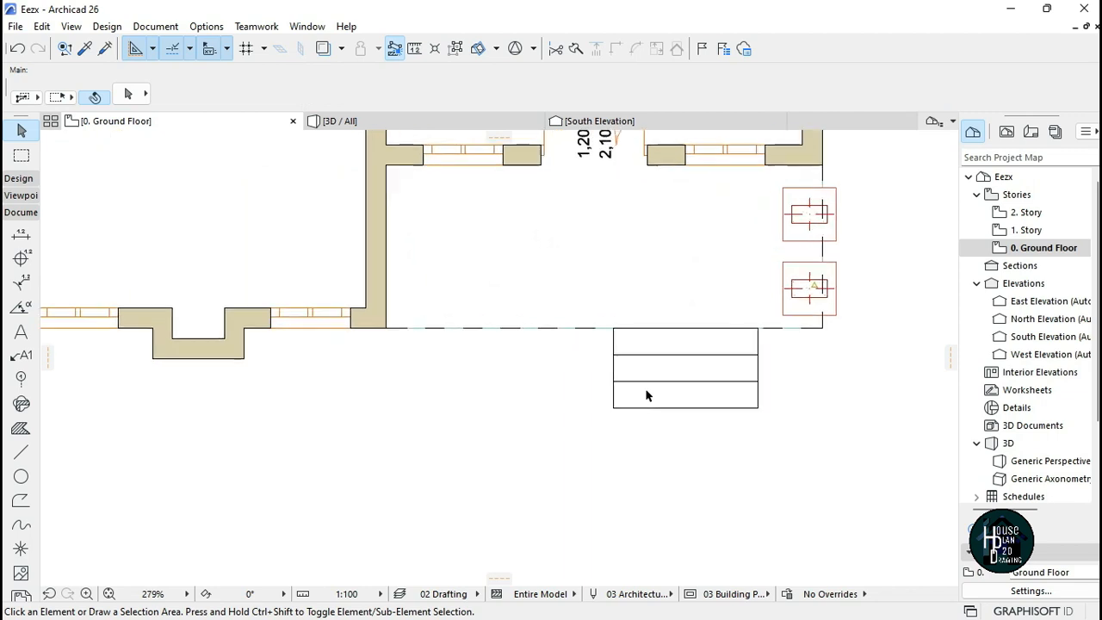
left_click(626, 241, "alt")
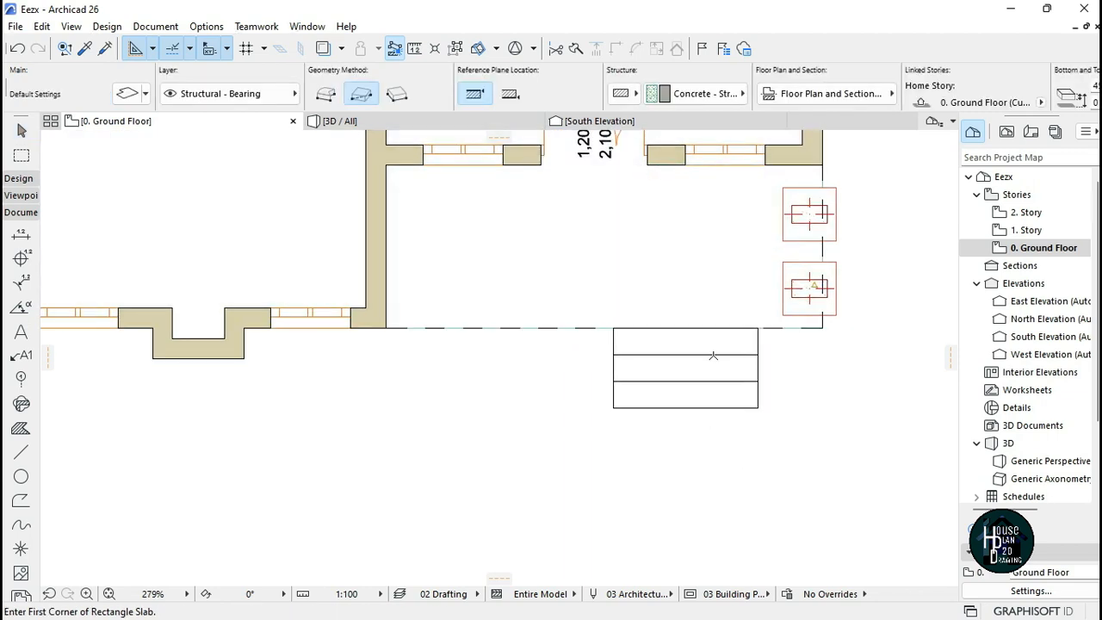
scroll(765, 364, "up", 3)
key("space")
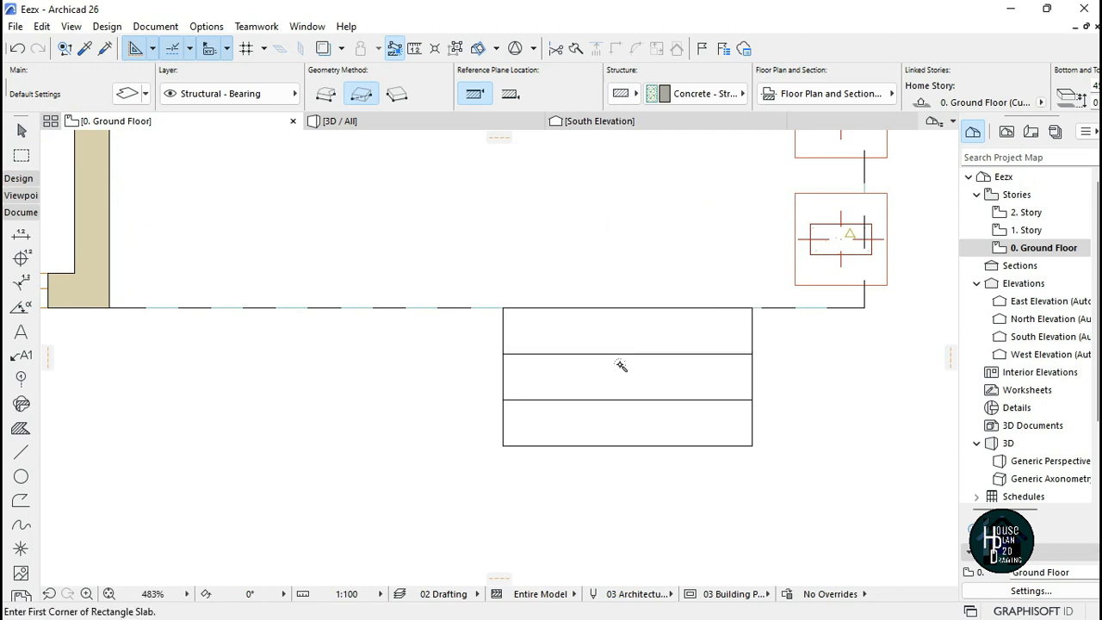
left_click(630, 433)
key("Escape")
- In the 3D view, reduce the outermost entrance step slab's thickness to 150 mm, keeping its base at ground level
left_click(425, 121)
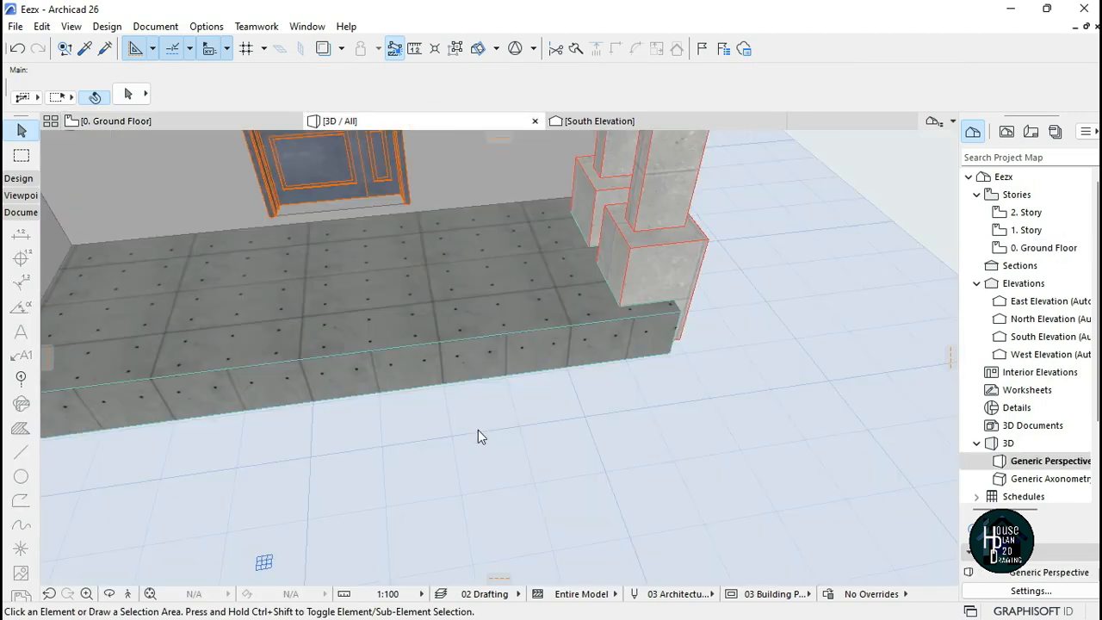
left_click(130, 593)
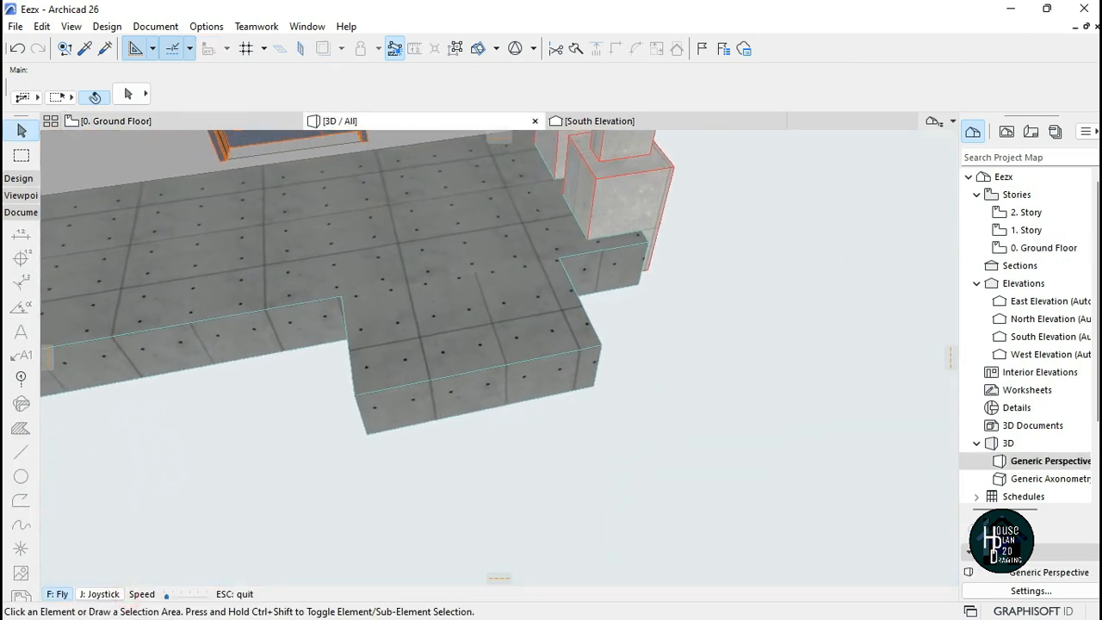
key("Down")
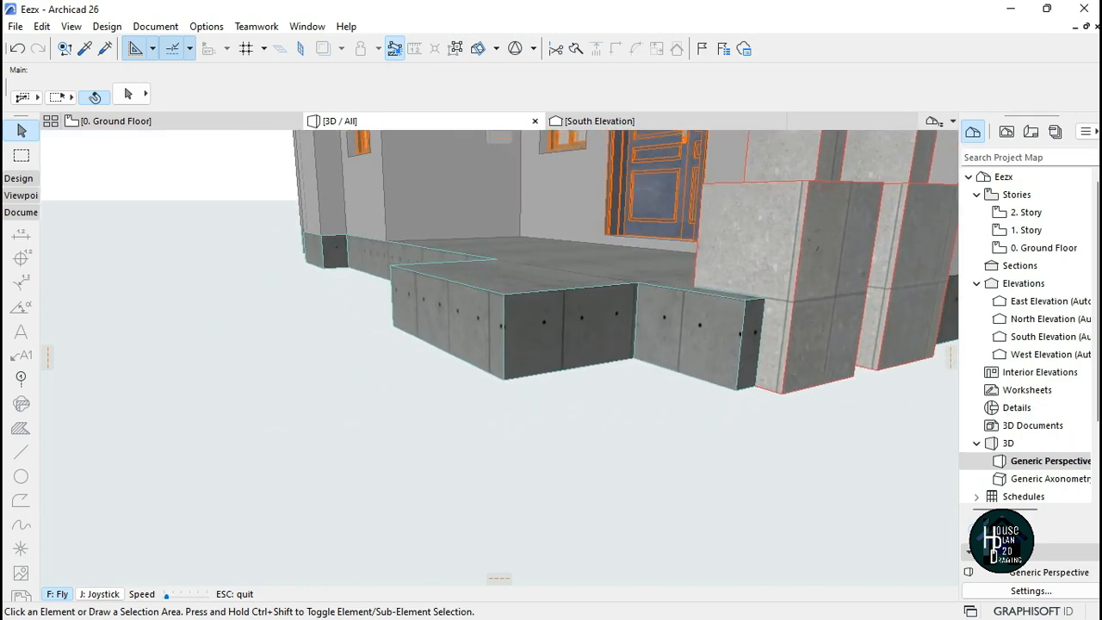
key("Escape")
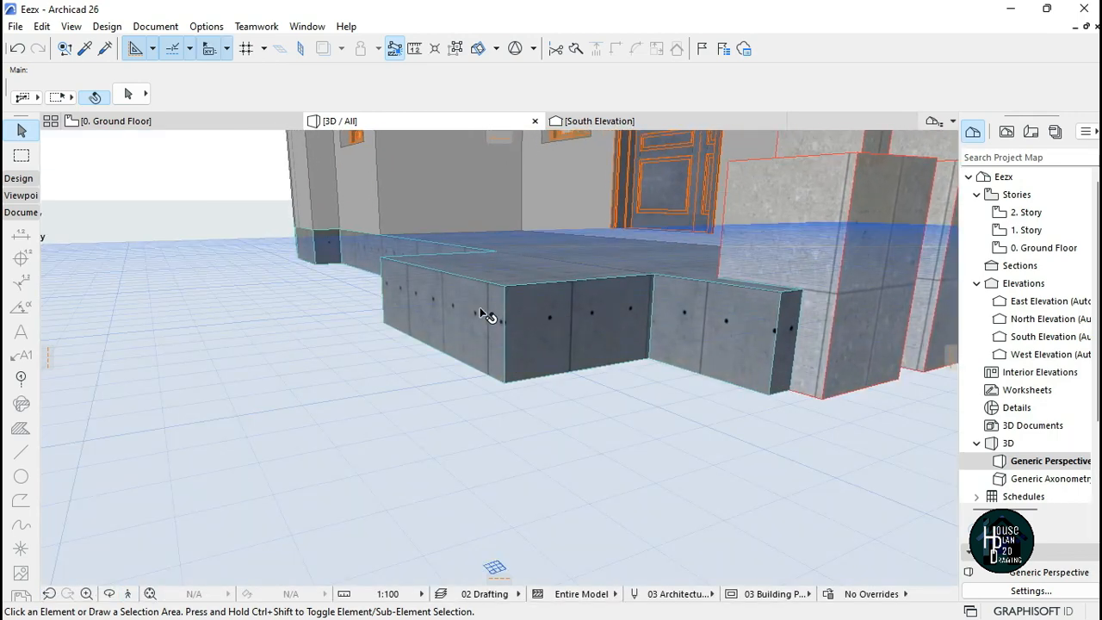
left_click(487, 313)
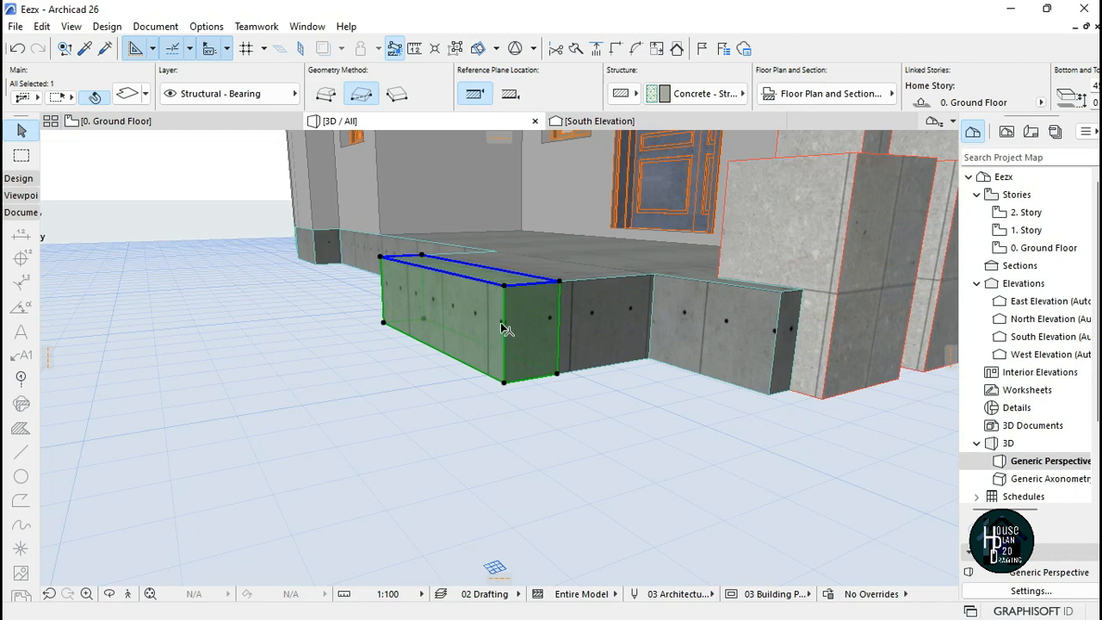
left_click(559, 284)
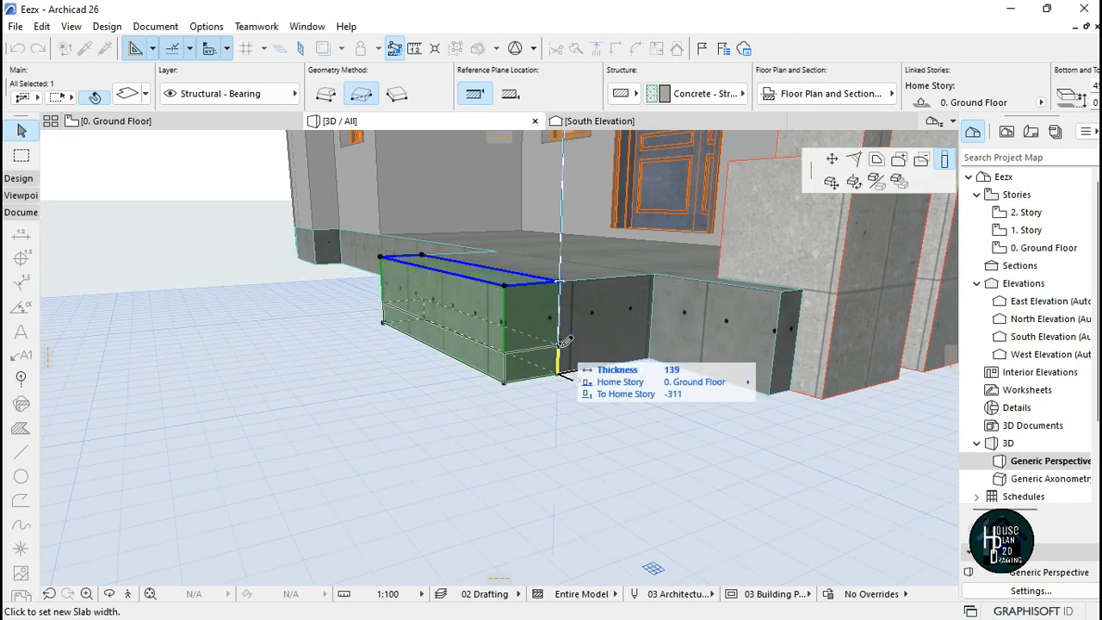
type("14")
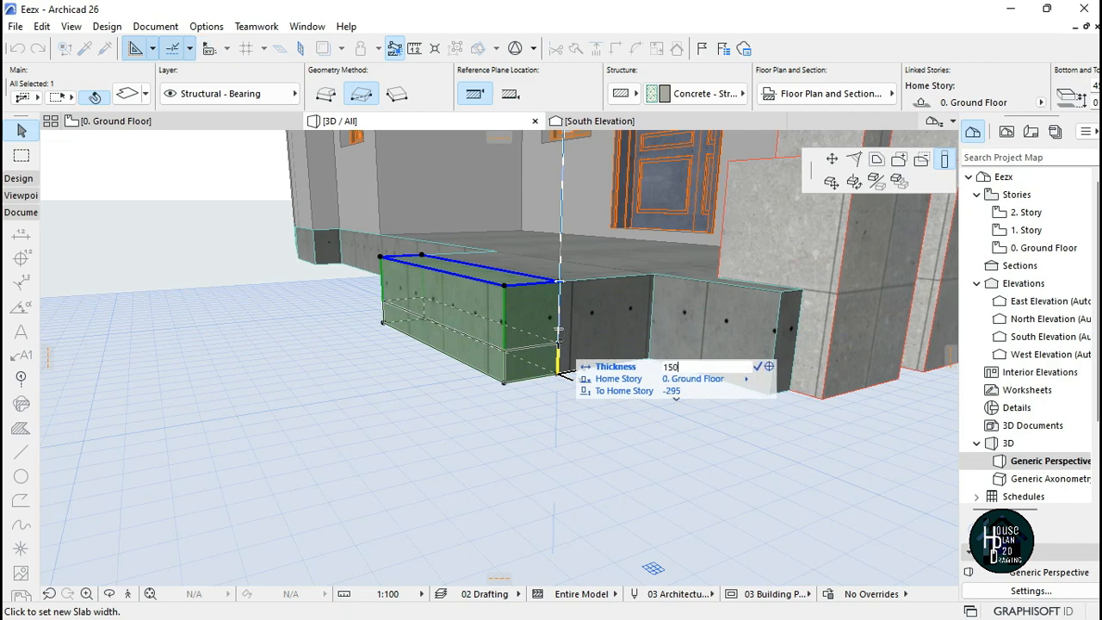
key("Return")
key("Escape")
- Reduce the middle entrance step slab's thickness so its top sits between the lowest step and the porch floor
left_click(563, 282)
left_click(563, 282)
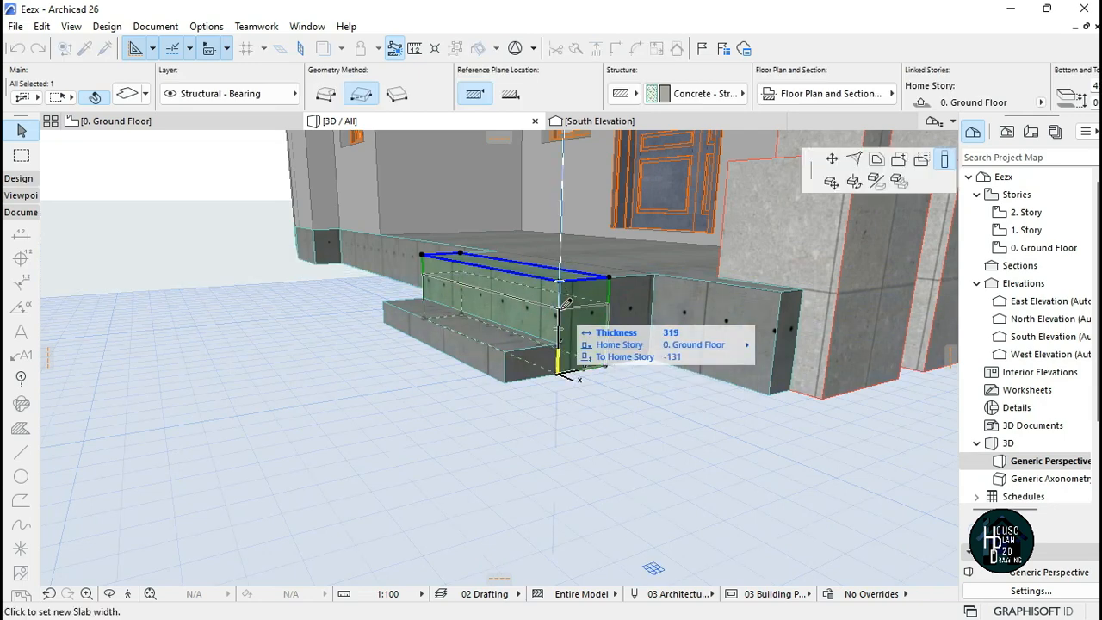
type("3")
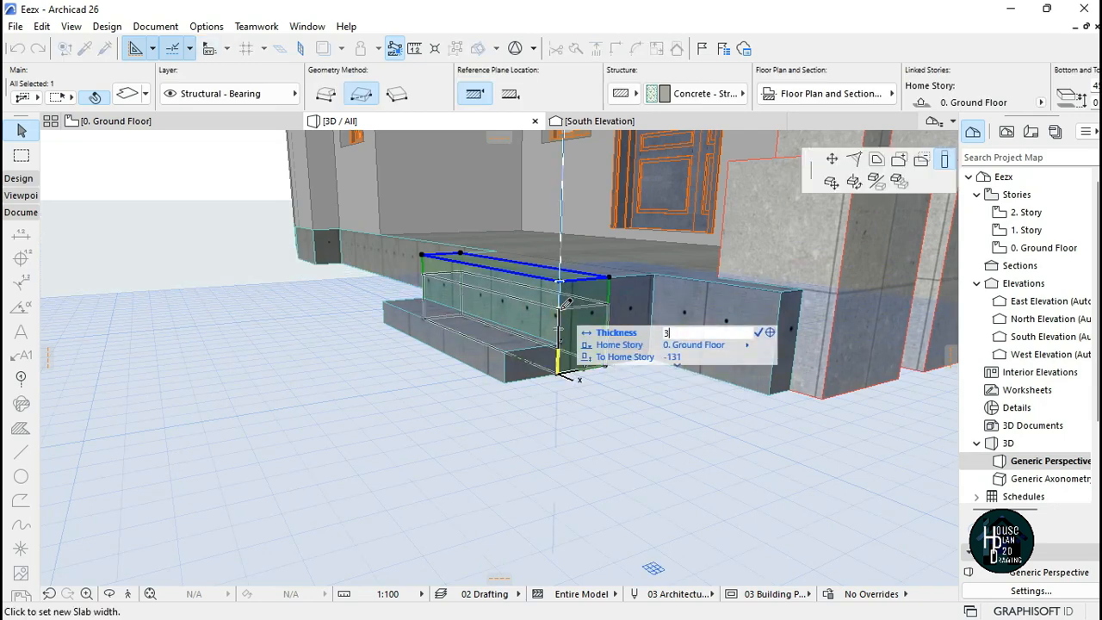
key("Return")
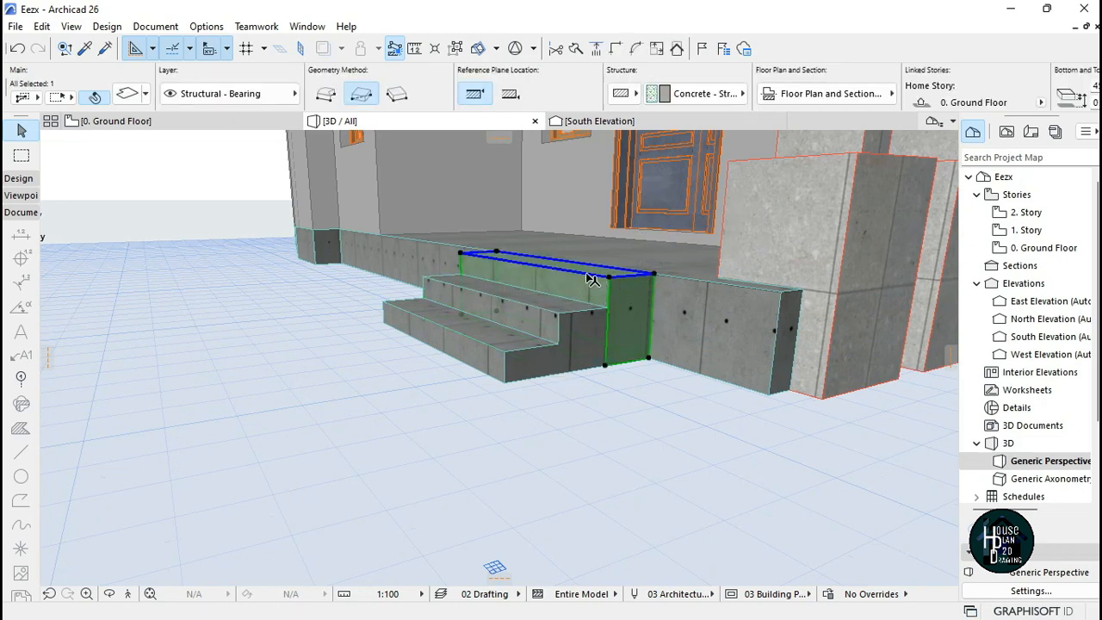
key("Escape")
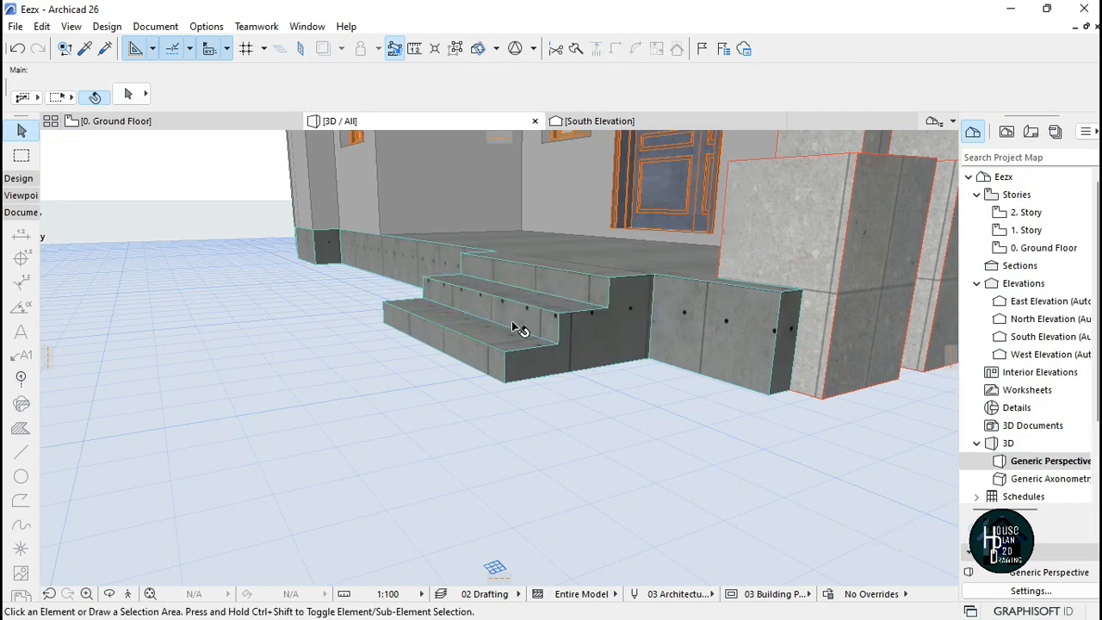
key("shift+F3")
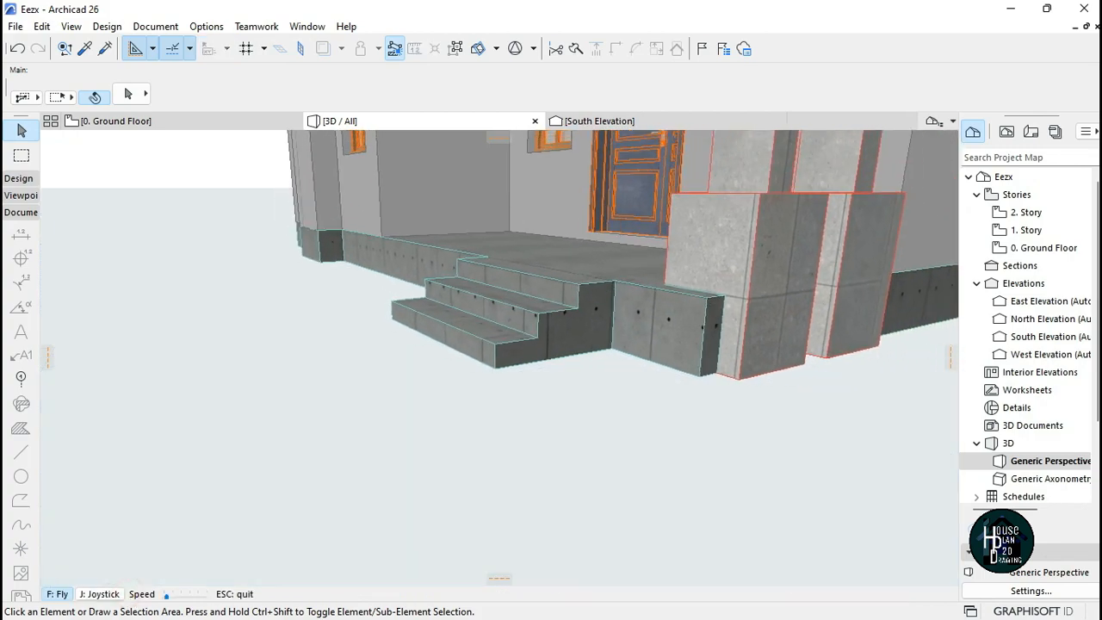
key("Left")
key("Down")
key("Up")
- In the 0. Ground Floor plan, load the Glass Paneled Railing favorite as the Railing tool's default settings
left_click(200, 121)
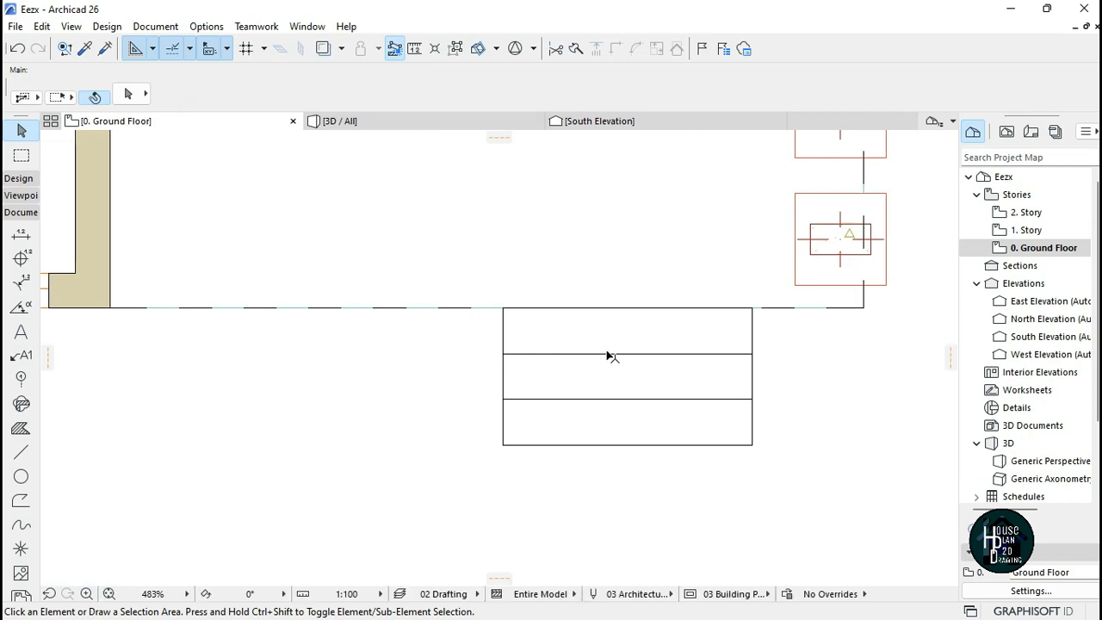
scroll(608, 351, "down", 3)
scroll(445, 345, "up", 4)
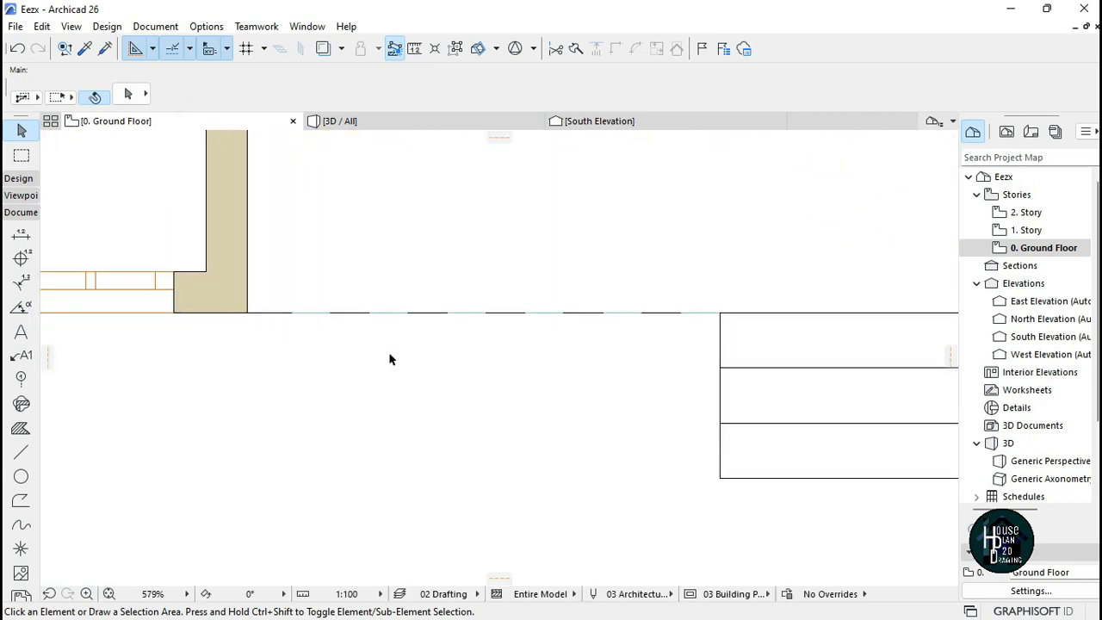
left_click(21, 179)
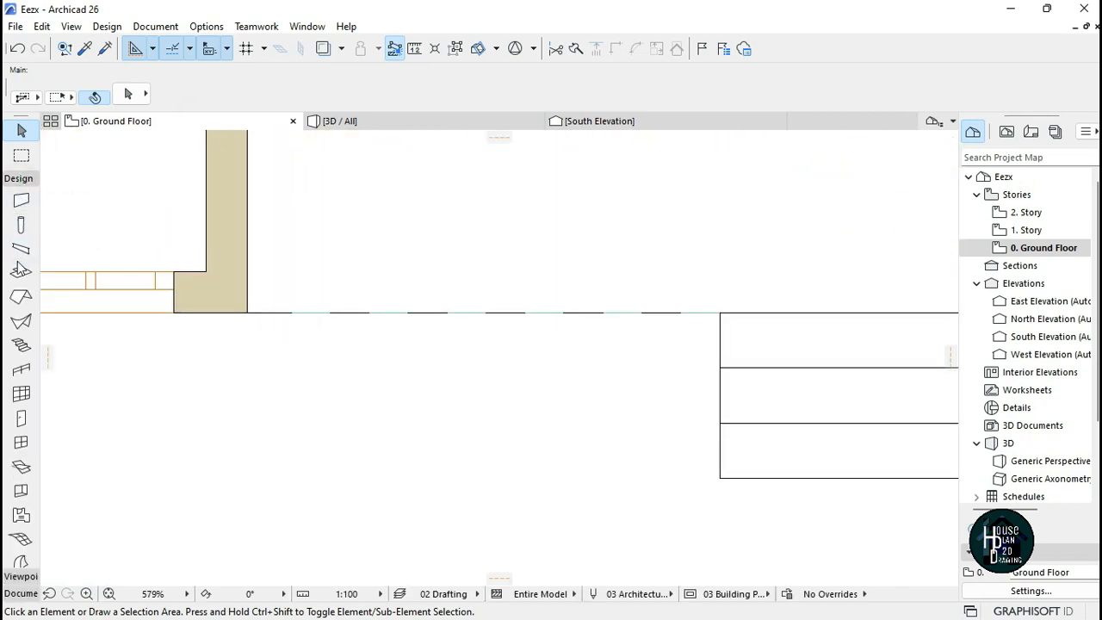
left_click(22, 371)
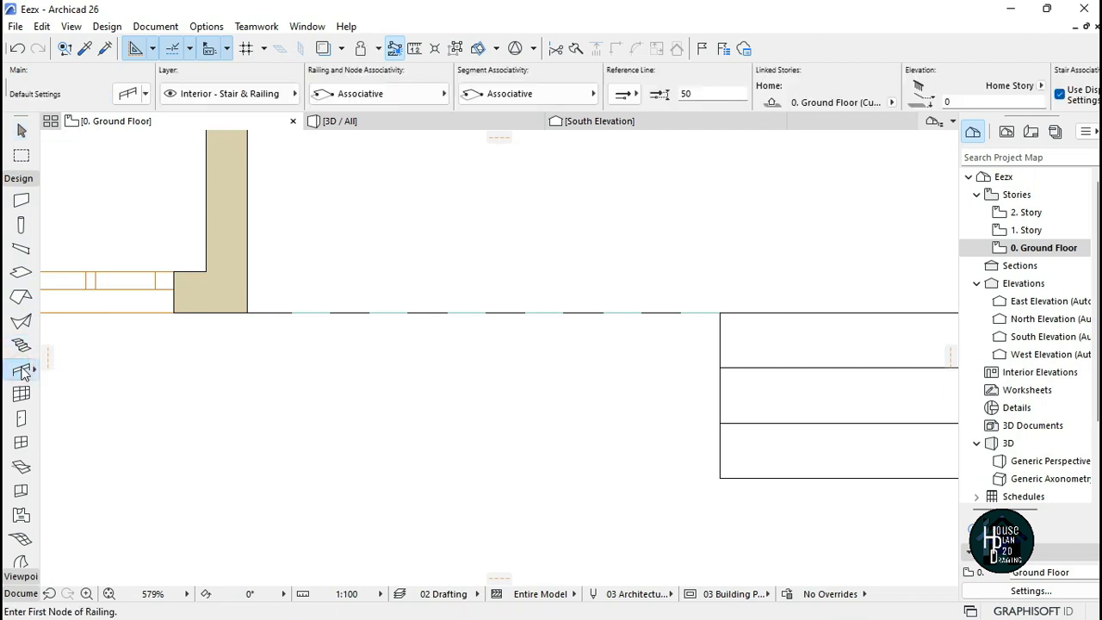
left_click(127, 93)
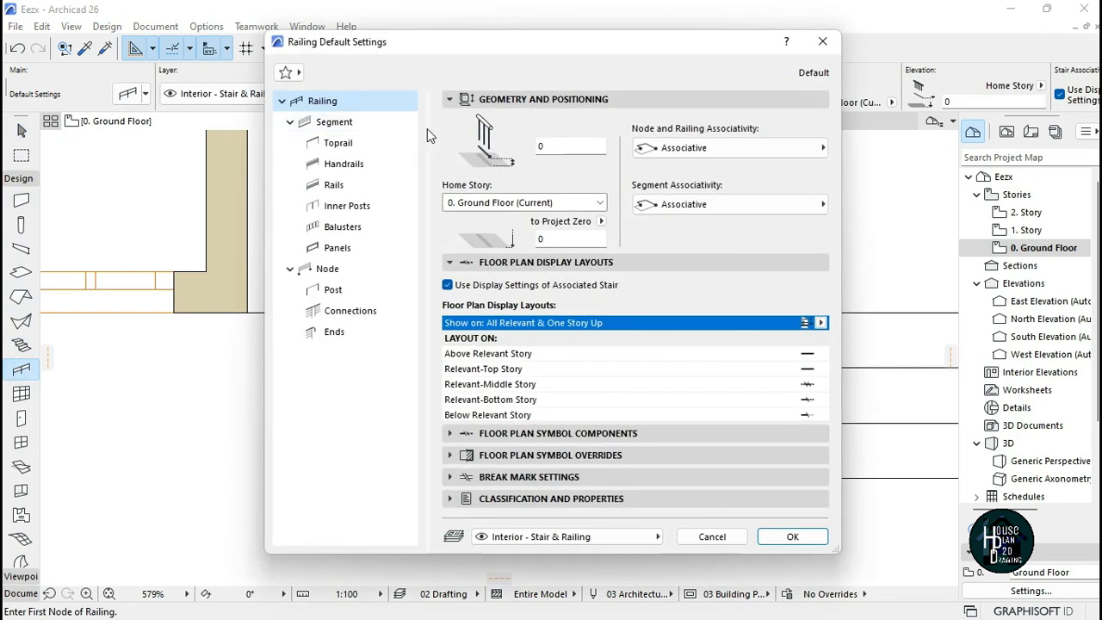
left_click(289, 73)
double_click(171, 297)
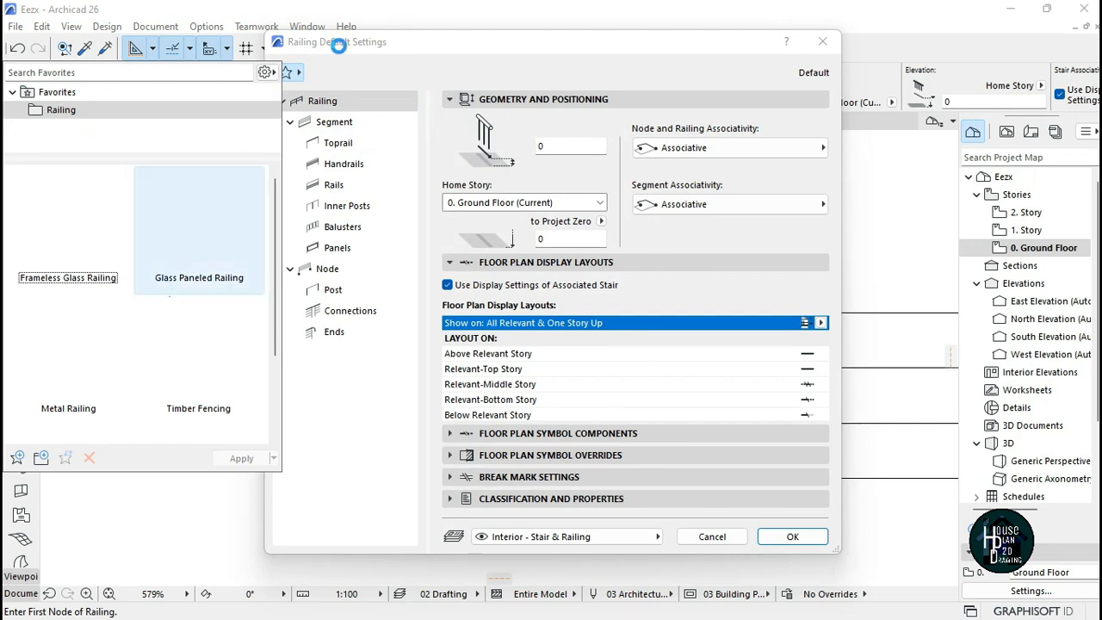
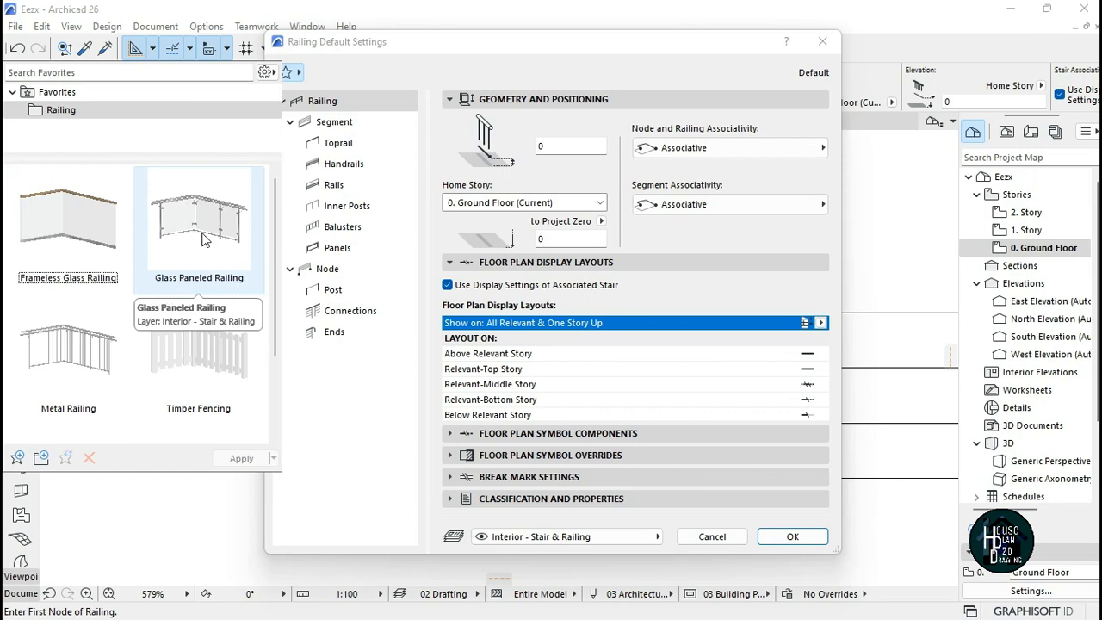
double_click(204, 242)
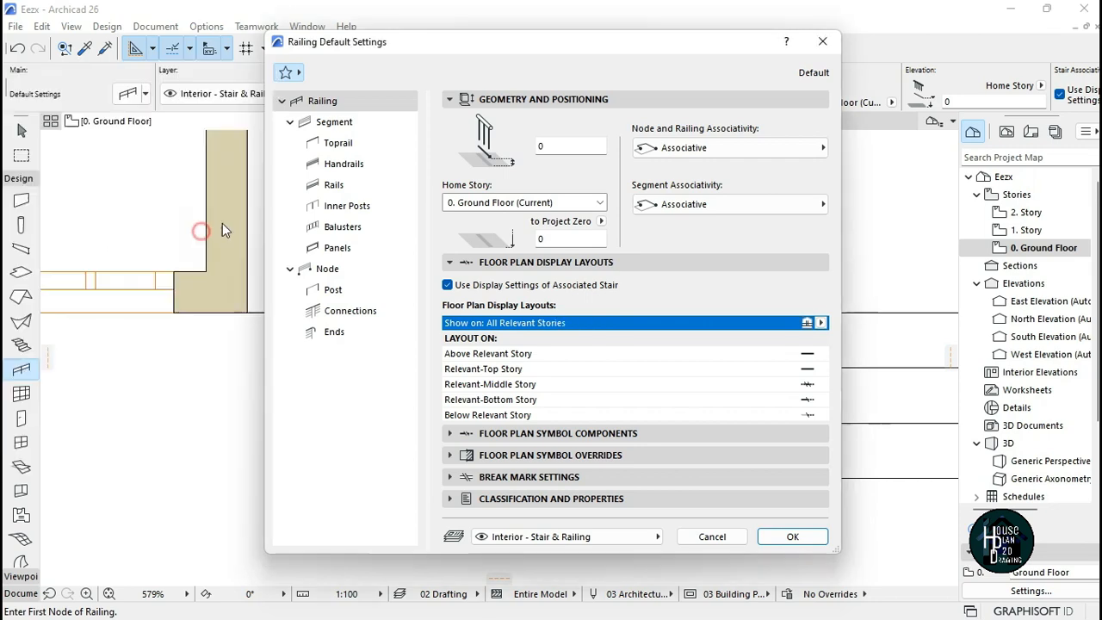
left_click(792, 537)
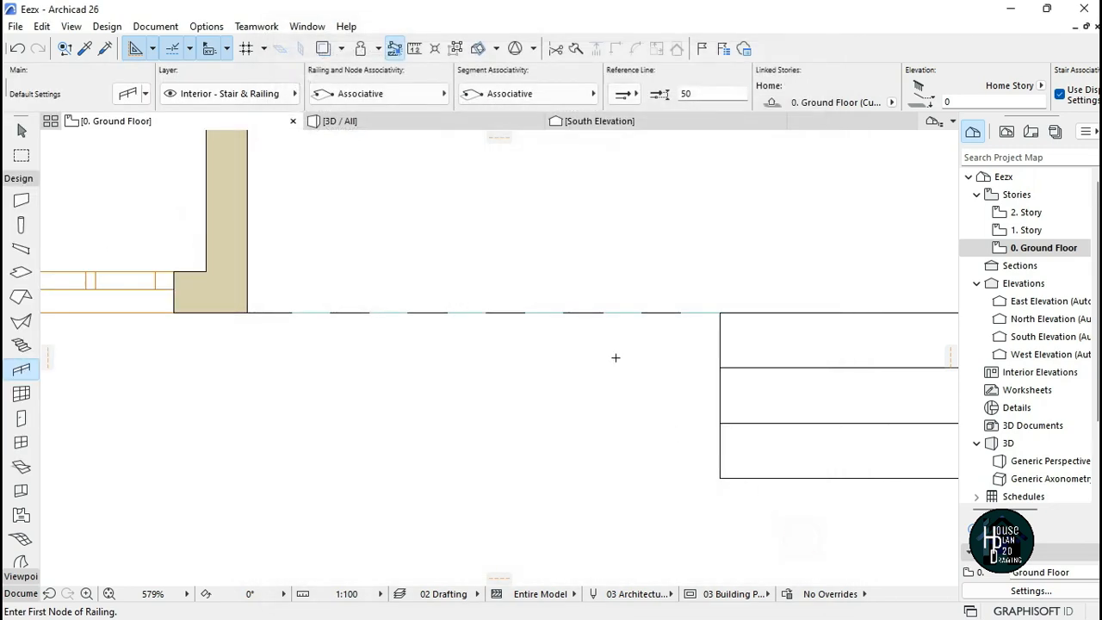
- Draw a railing along the porch's front edge from the house wall corner to the near corner of the entrance steps
left_click(248, 310)
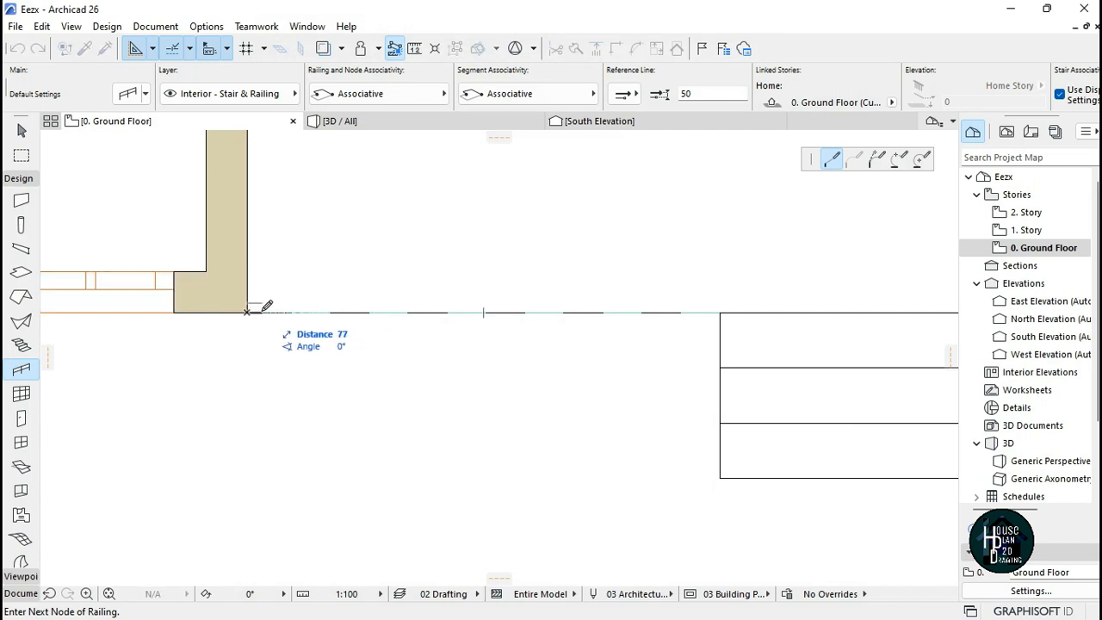
scroll(266, 306, "down", 2)
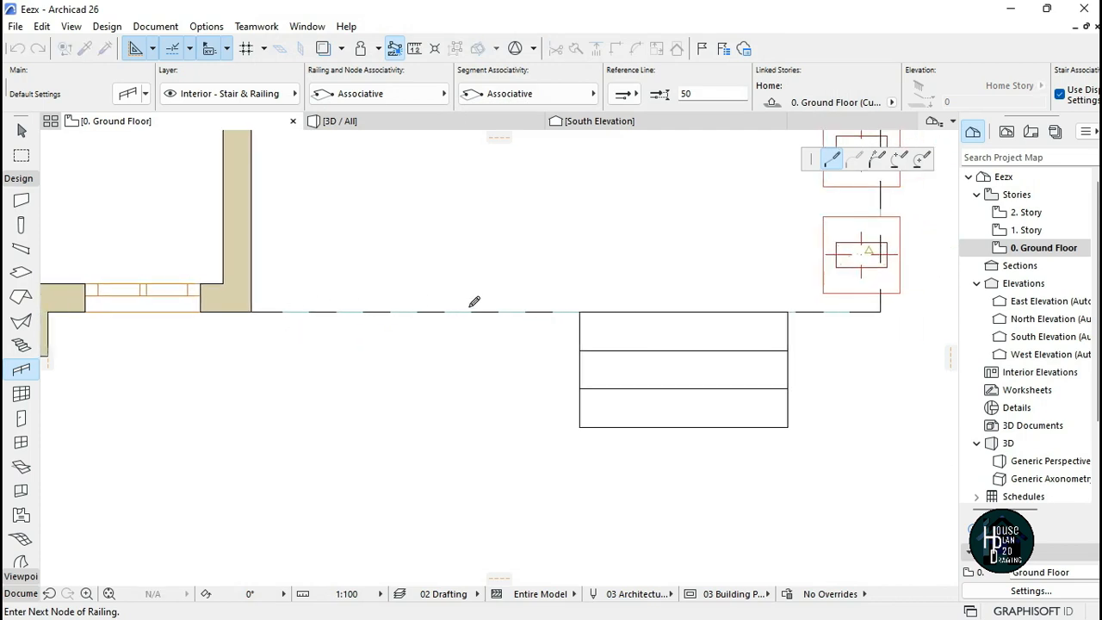
double_click(584, 310)
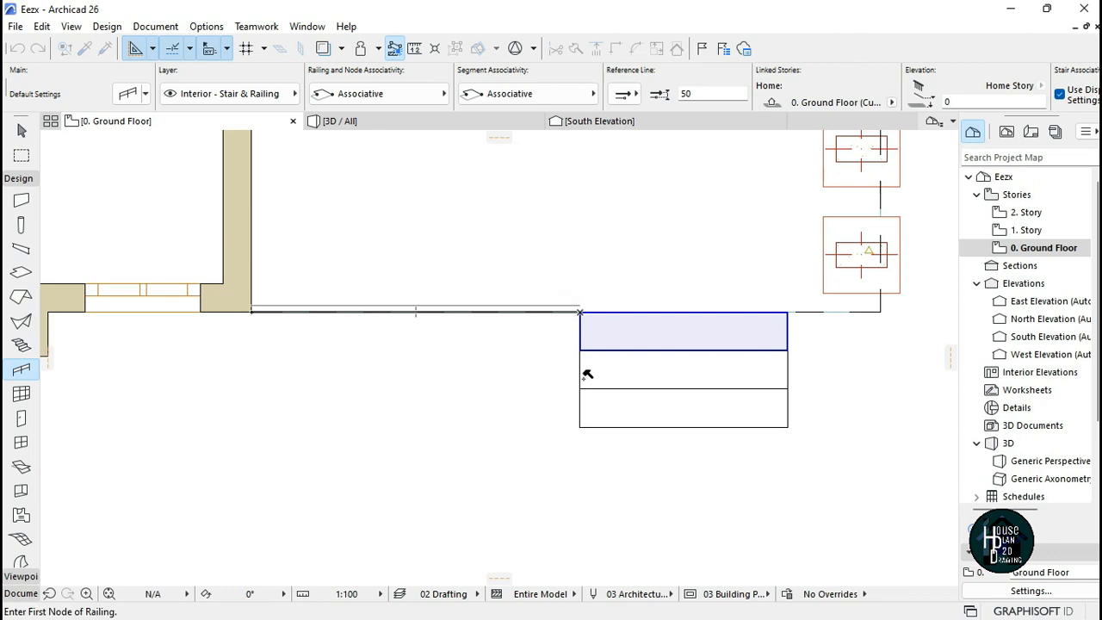
- Draw a second railing from the steps' other corner along the front edge and around the porch corner into the front column's base
scroll(534, 352, "down", 2)
scroll(792, 284, "up", 4)
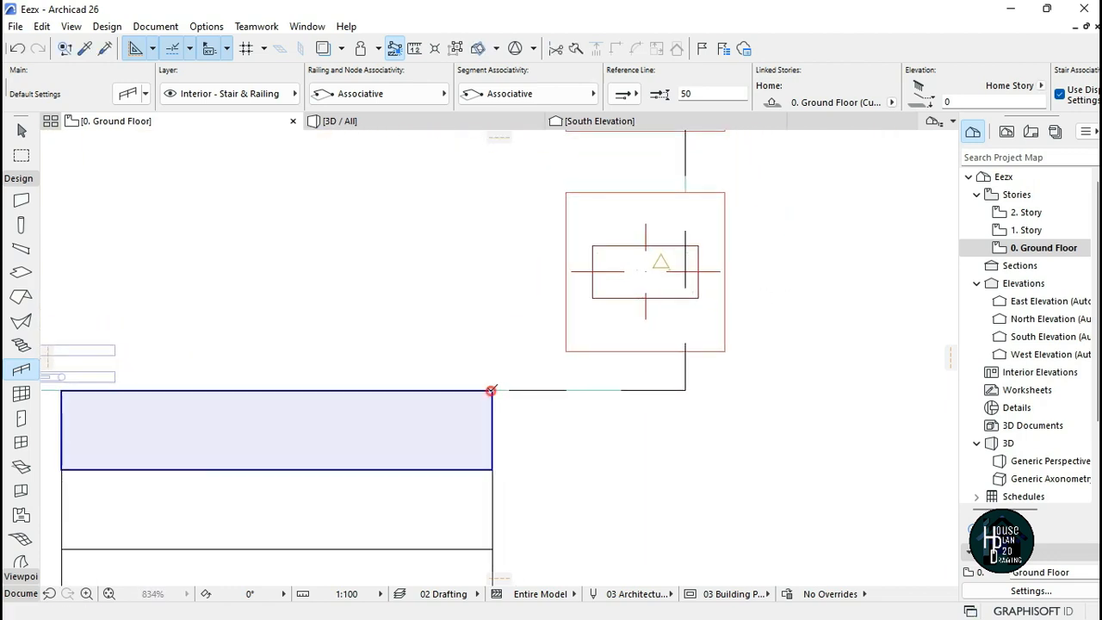
left_click(490, 390)
left_click(686, 389)
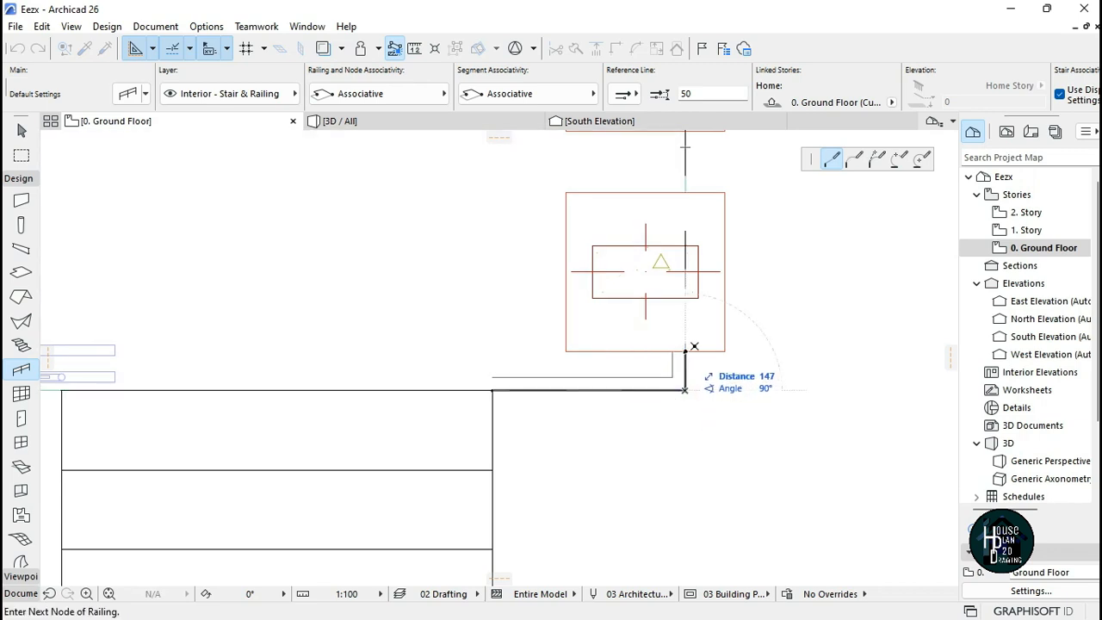
left_click(685, 330)
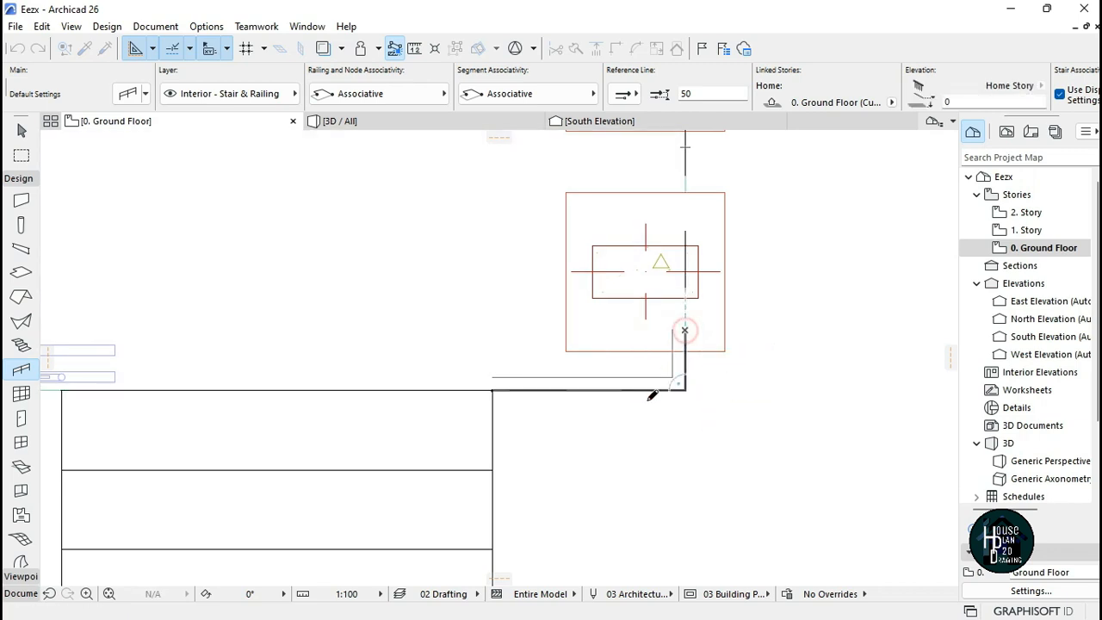
- Along the porch's side edge, draw one railing between the two column bases and another from the rear column base to the house corner
scroll(676, 345, "down", 3)
scroll(656, 356, "up", 3)
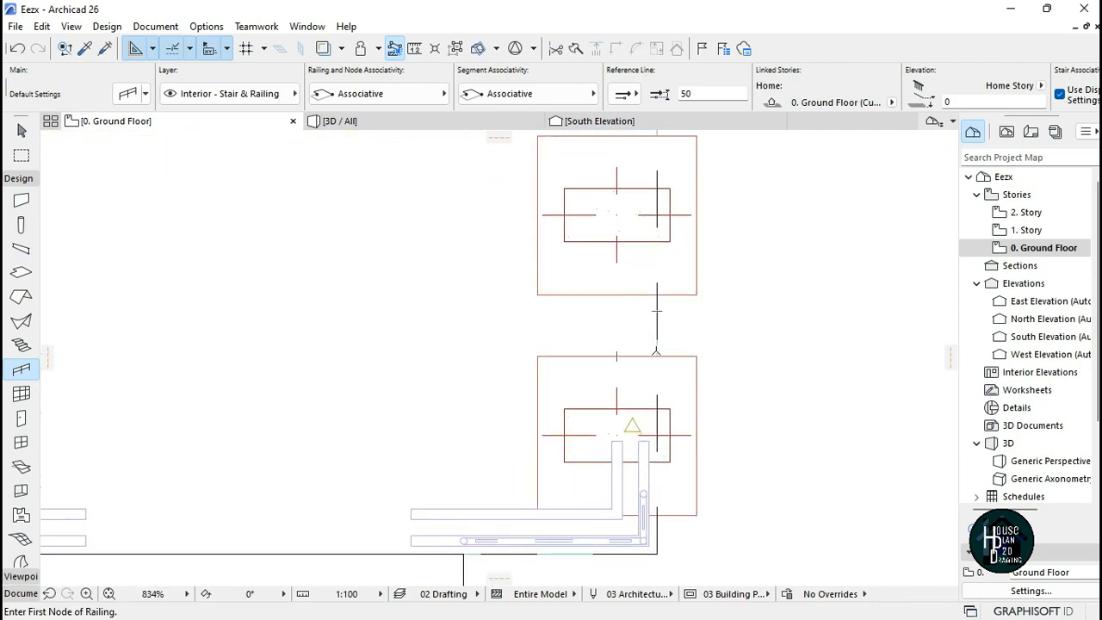
left_click(656, 352)
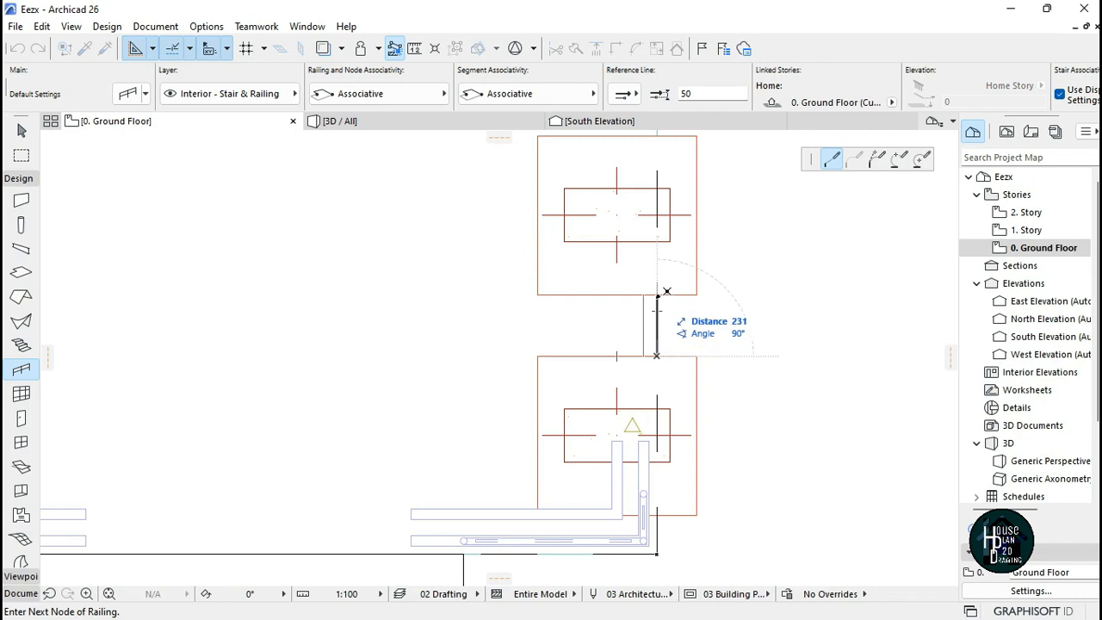
double_click(658, 296)
scroll(637, 396, "down", 2)
scroll(638, 381, "up", 4)
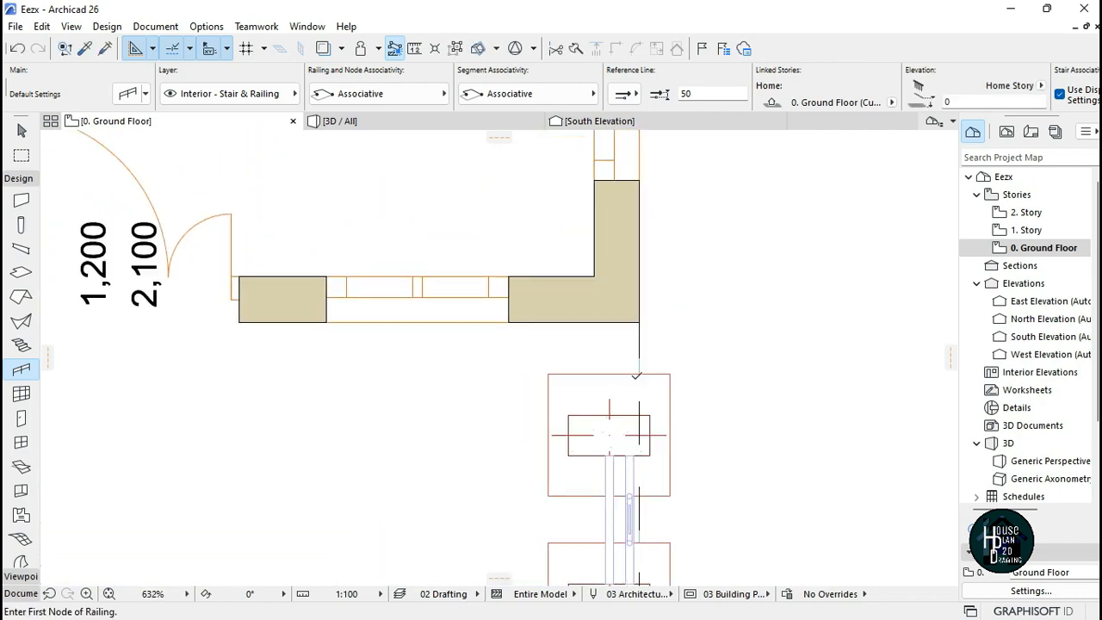
left_click(638, 377)
double_click(639, 321)
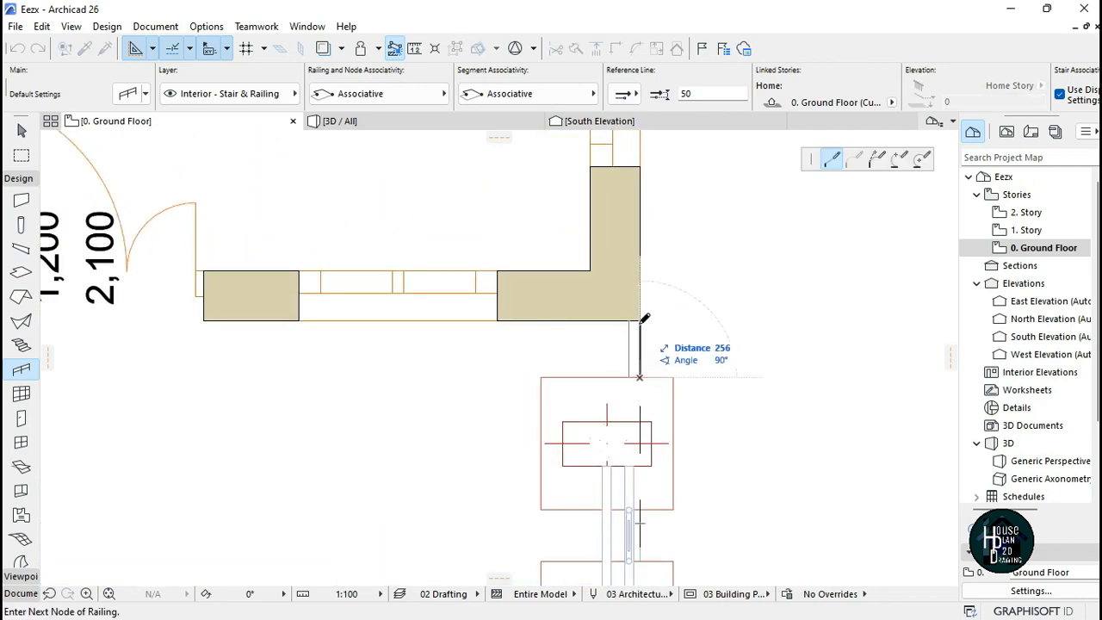
scroll(607, 276, "down", 4)
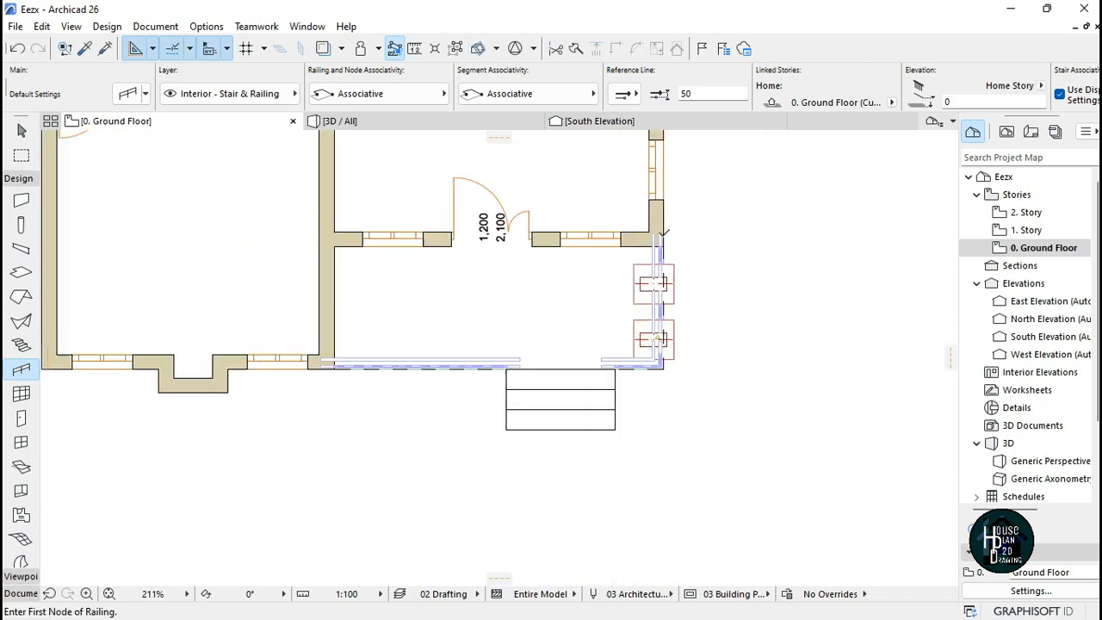
scroll(650, 267, "up", 1)
key("Escape")
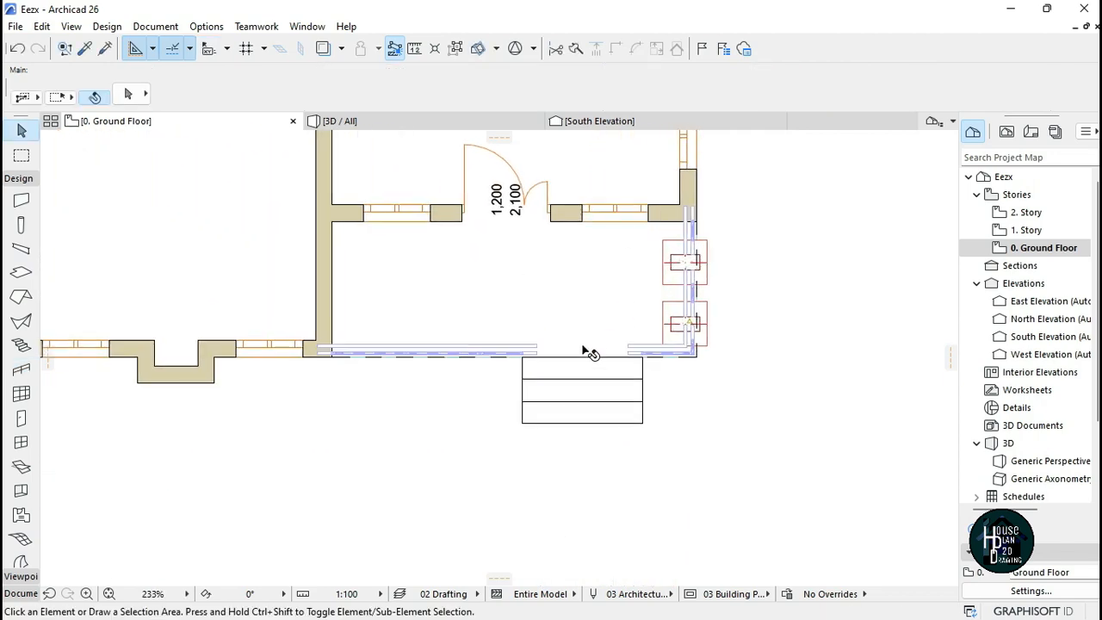
- Fly around the house in 3D to examine the porch railings, columns, entrance steps and the side porch opening
left_click(389, 123)
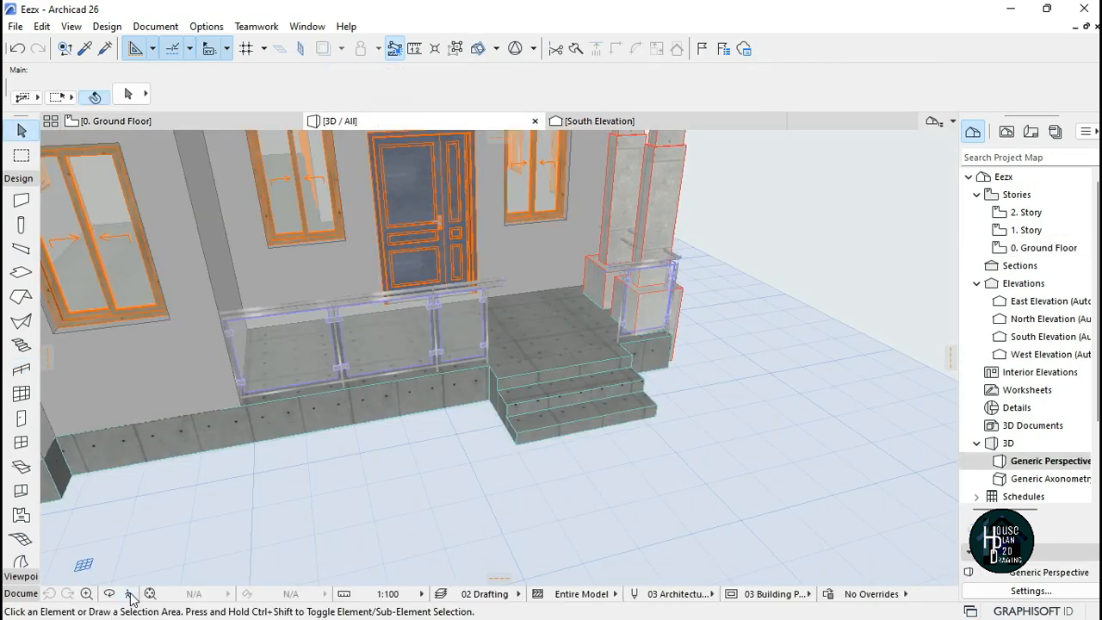
left_click(127, 593)
key("Right")
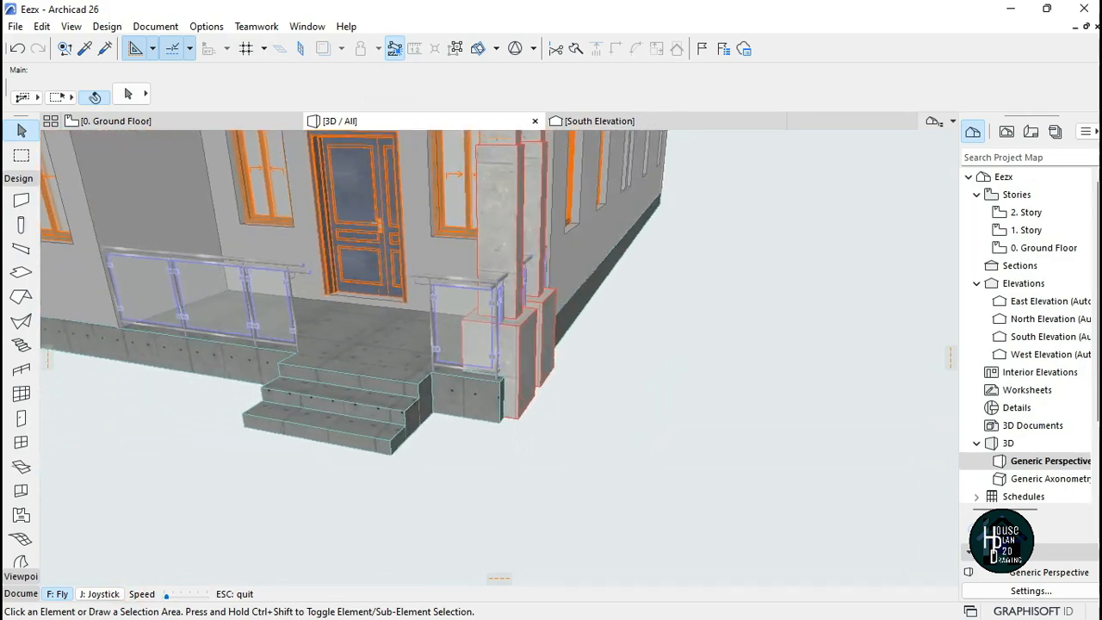
key("Up")
key("Down")
key("Left")
key("Down")
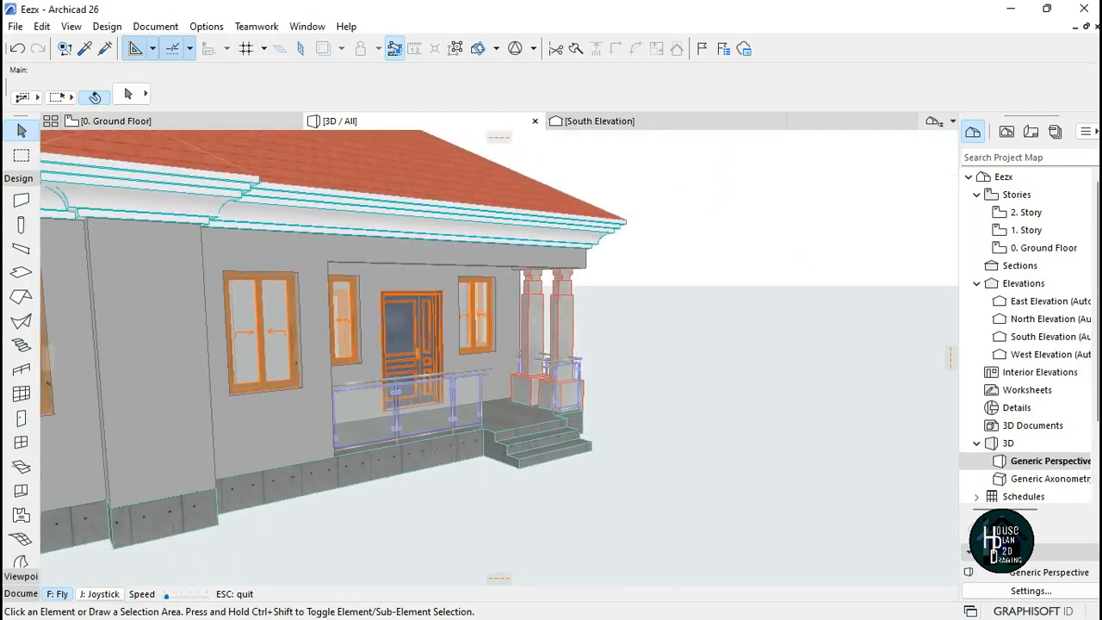
key("Right")
key("Up")
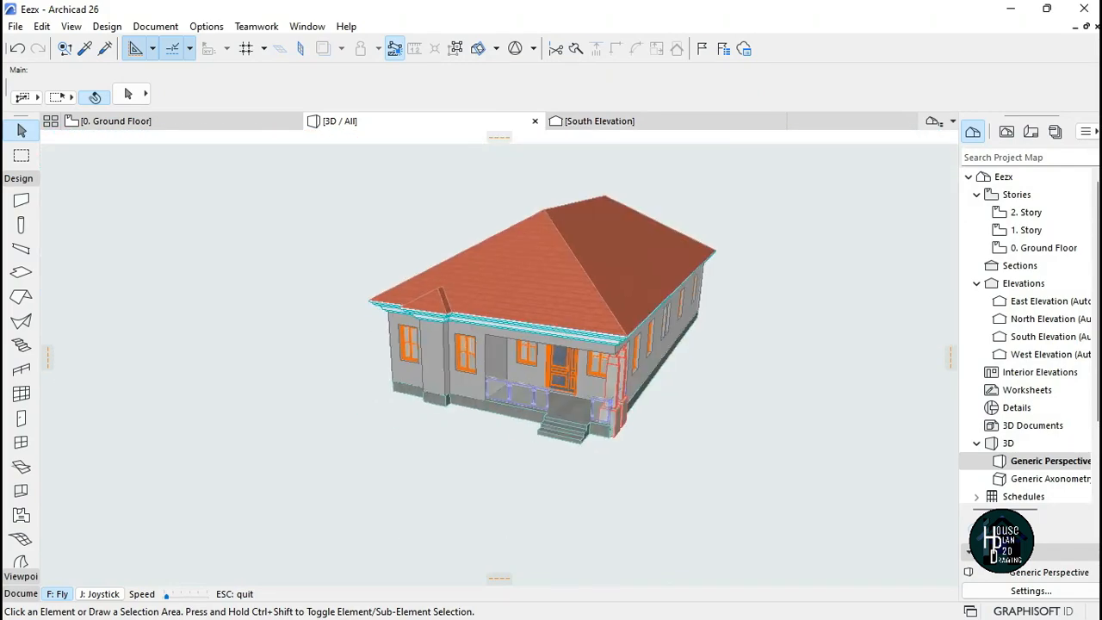
key("Left")
key("Up")
key("Left")
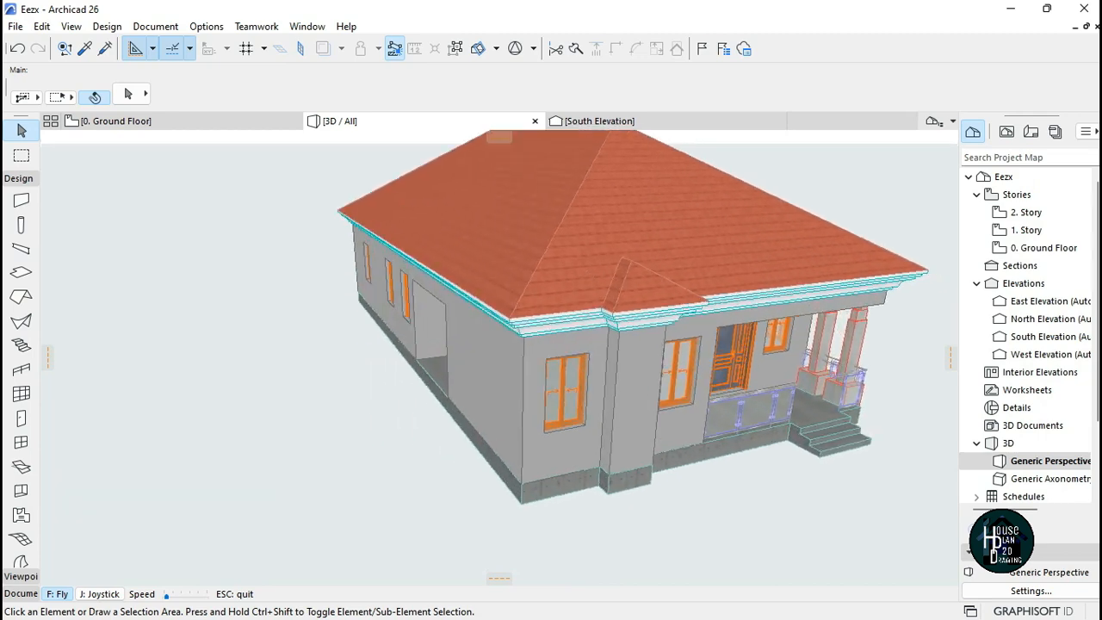
key("Right")
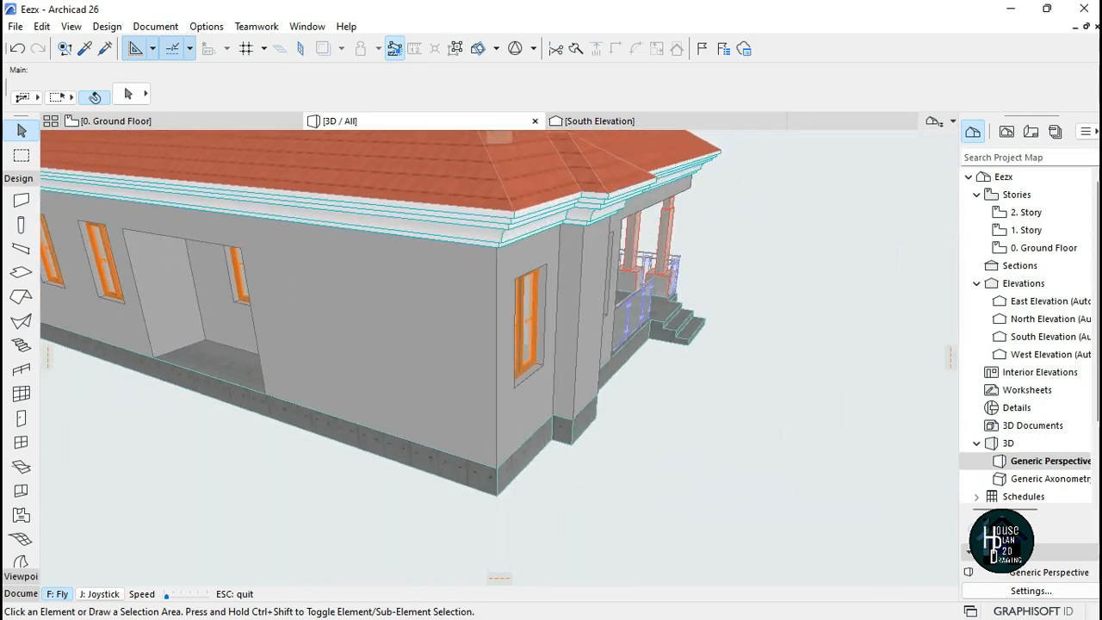
key("Escape")
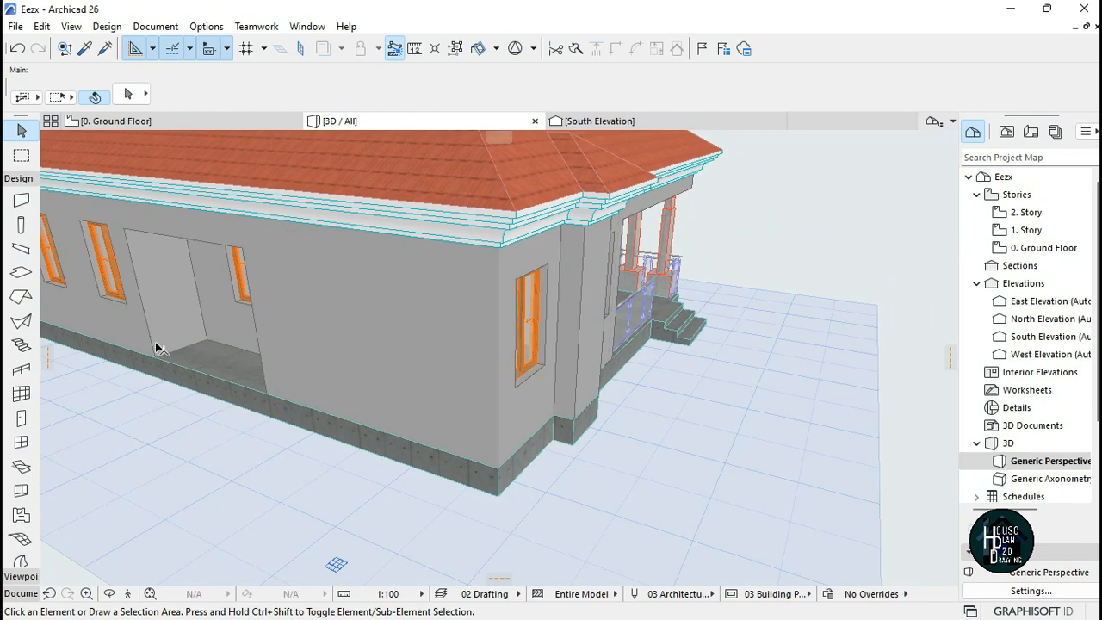
- In the 0. Ground Floor plan, copy the front entrance steps to the wall corner at the side porch opening beside the 900 mm door
left_click(176, 122)
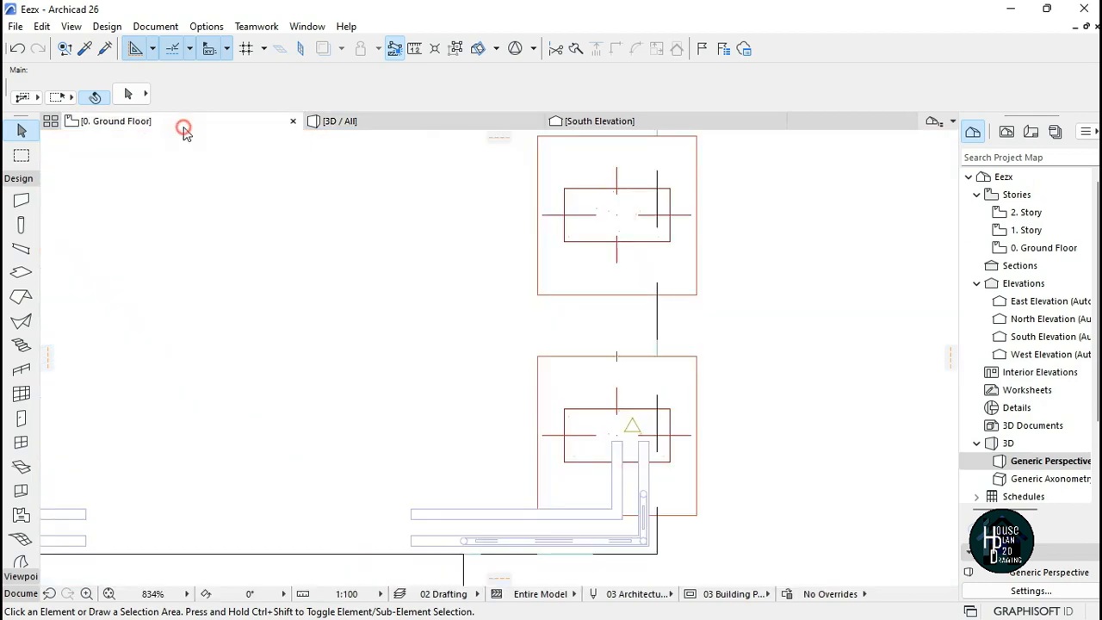
scroll(637, 271, "down", 3)
scroll(587, 291, "up", 6)
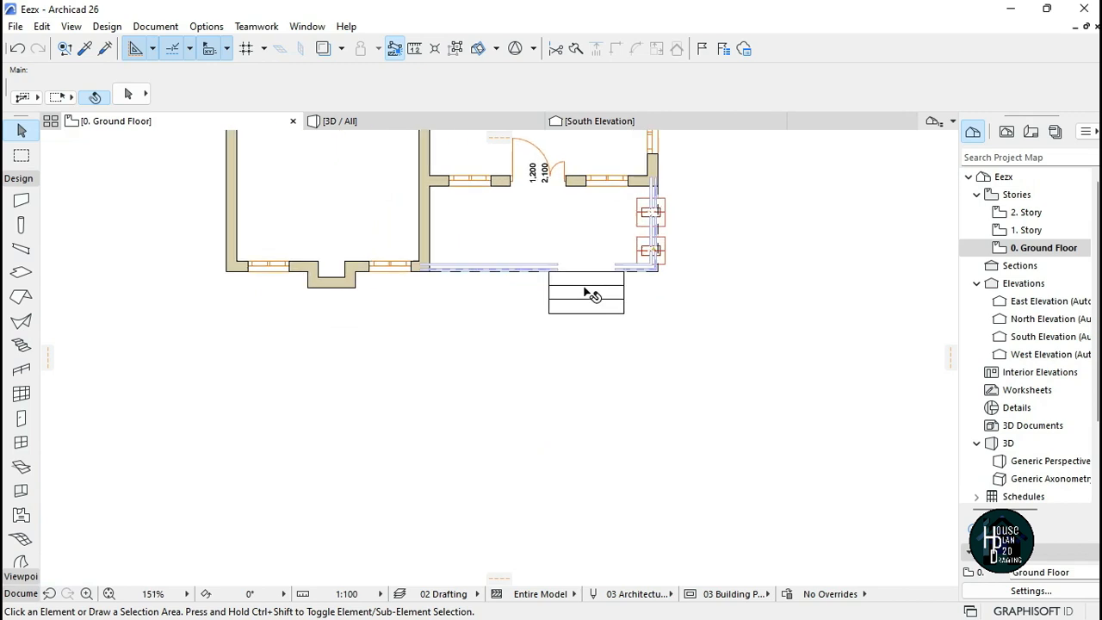
left_click_drag(724, 425, 453, 285)
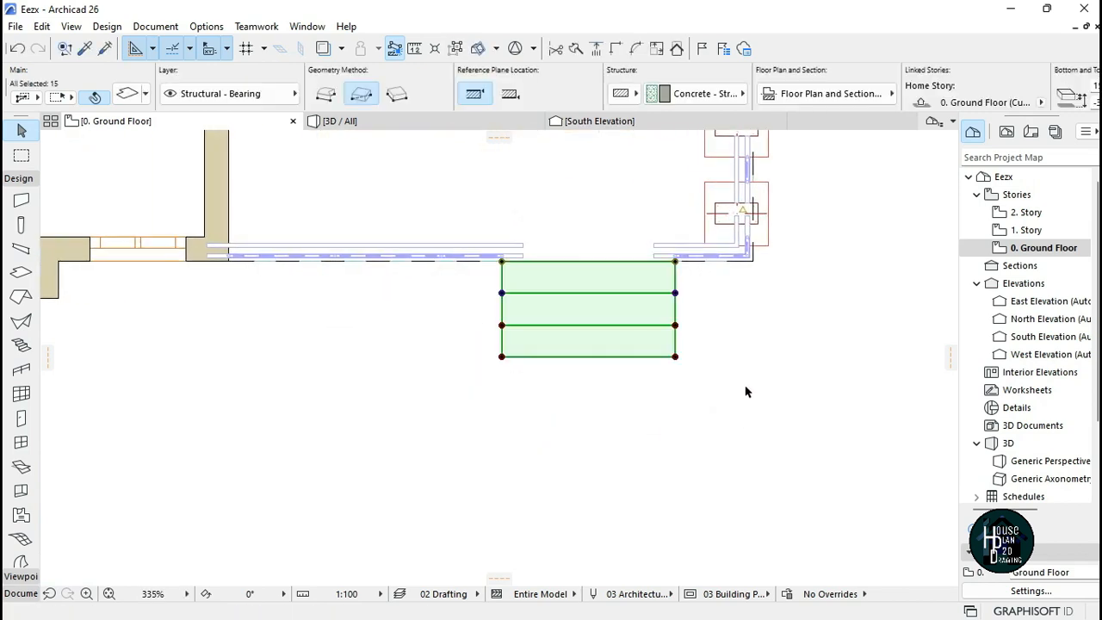
right_click(731, 322)
mouse_move(821, 383)
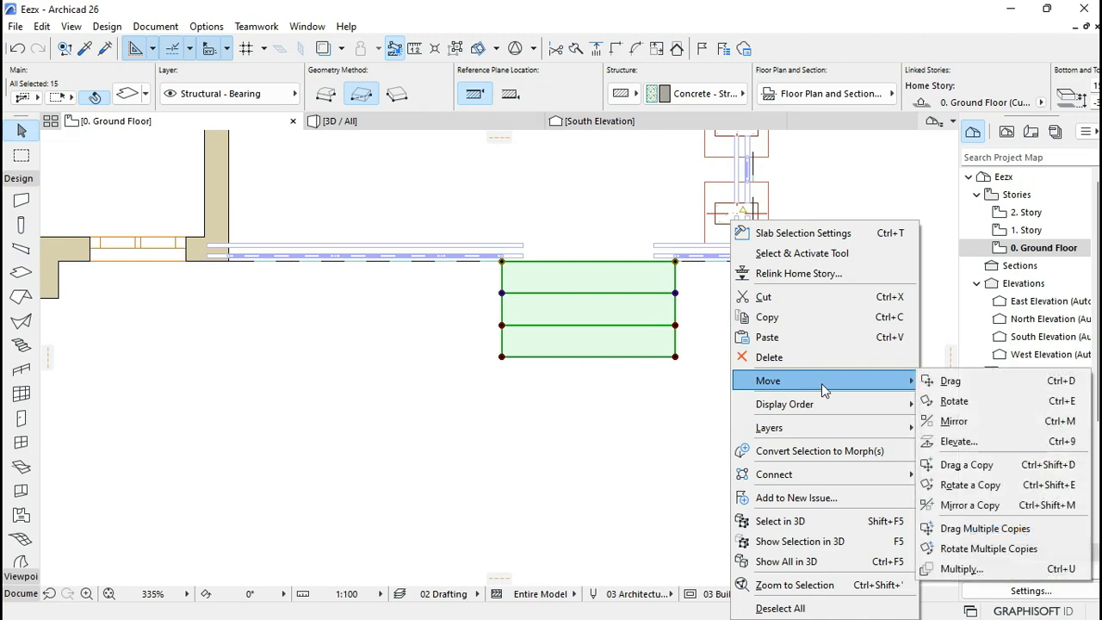
left_click(982, 465)
left_click(674, 262)
scroll(682, 303, "down", 4)
scroll(504, 247, "up", 8)
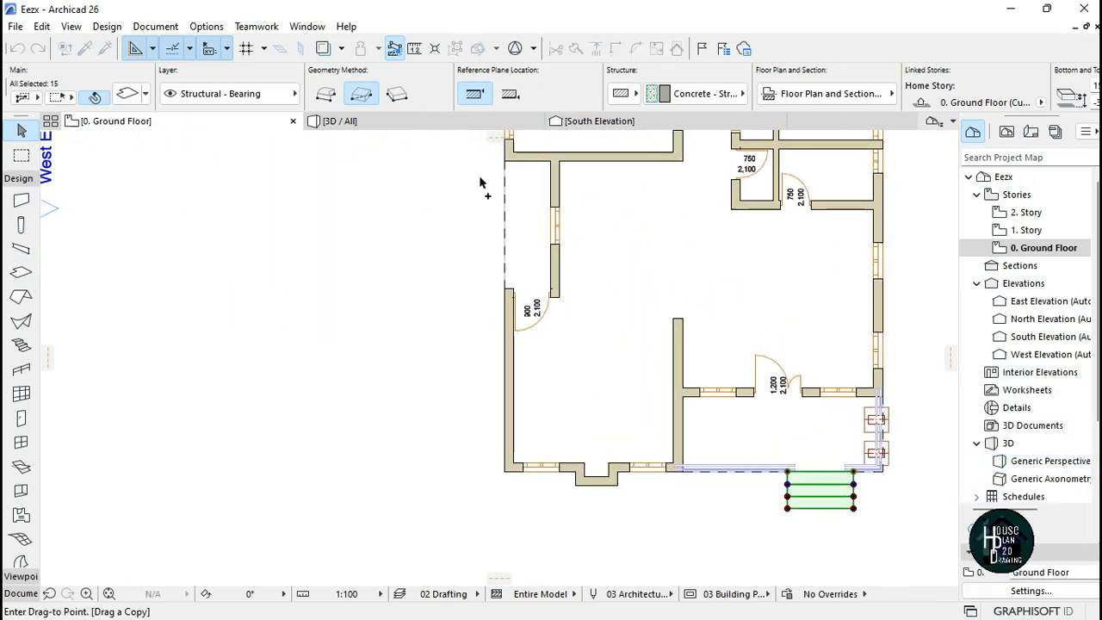
left_click(526, 381)
scroll(527, 387, "up", 3)
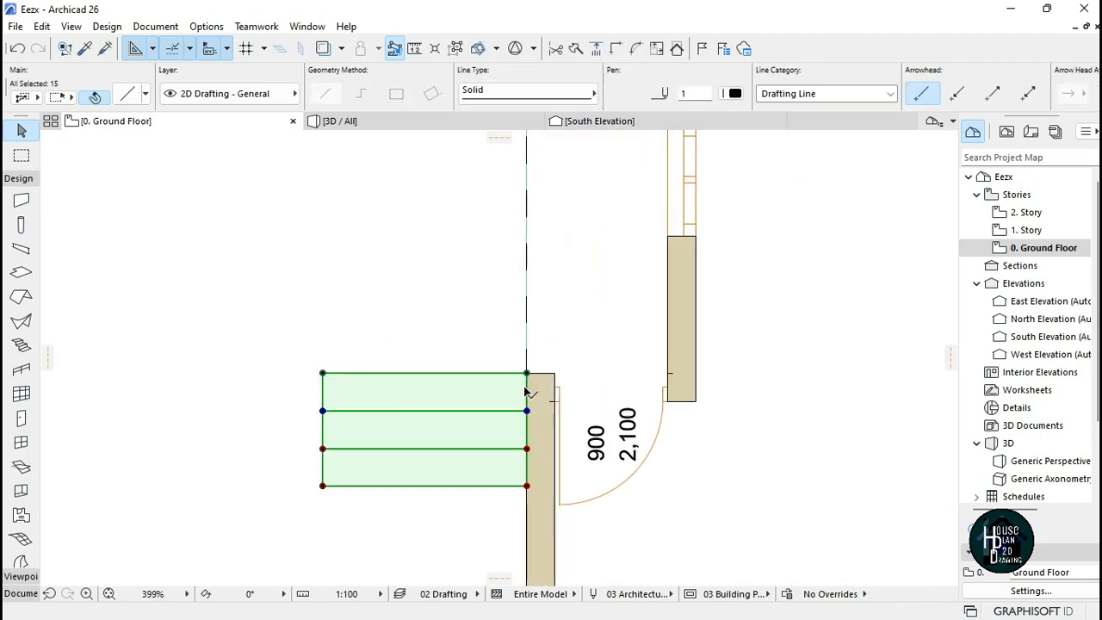
- Rotate the copied steps 90° clockwise about the wall corner so they run along the side porch's open edge
right_click(516, 381)
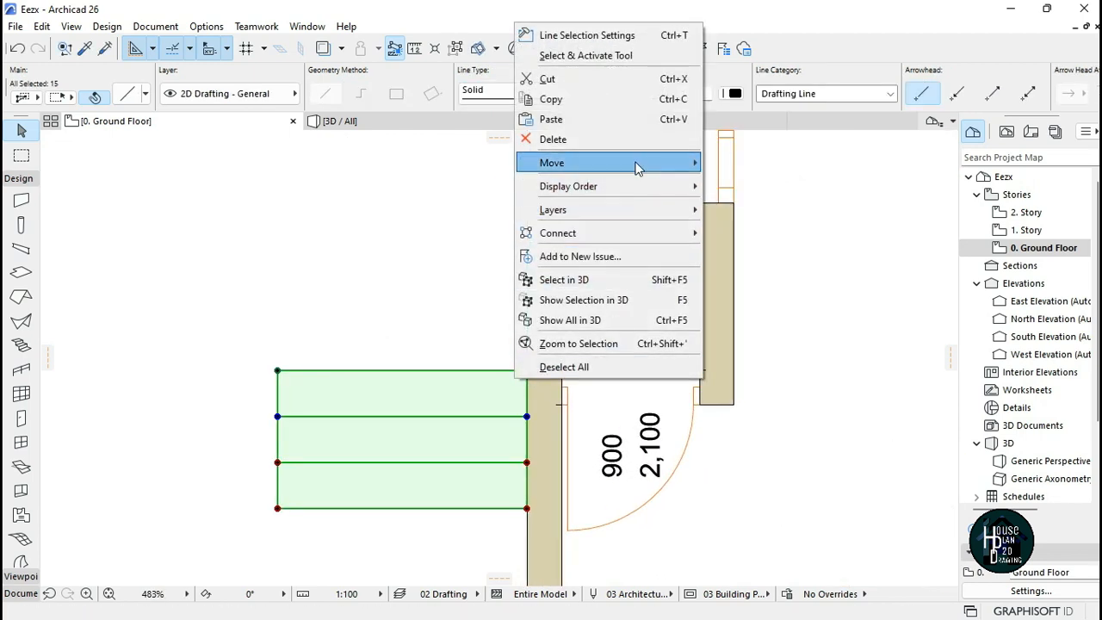
mouse_move(637, 168)
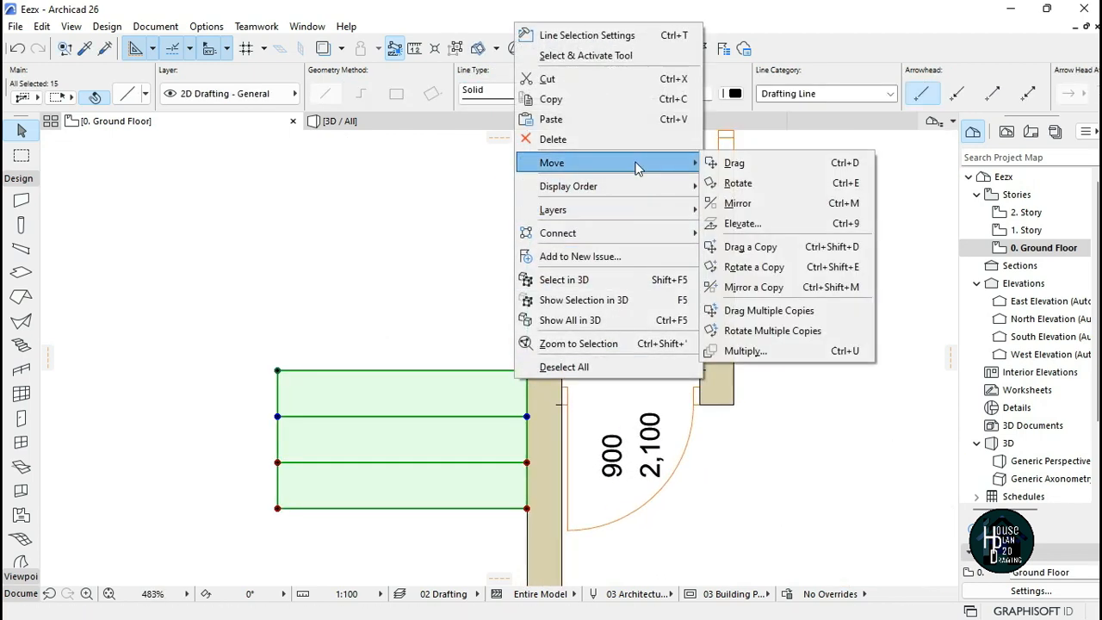
left_click(772, 188)
left_click(526, 370)
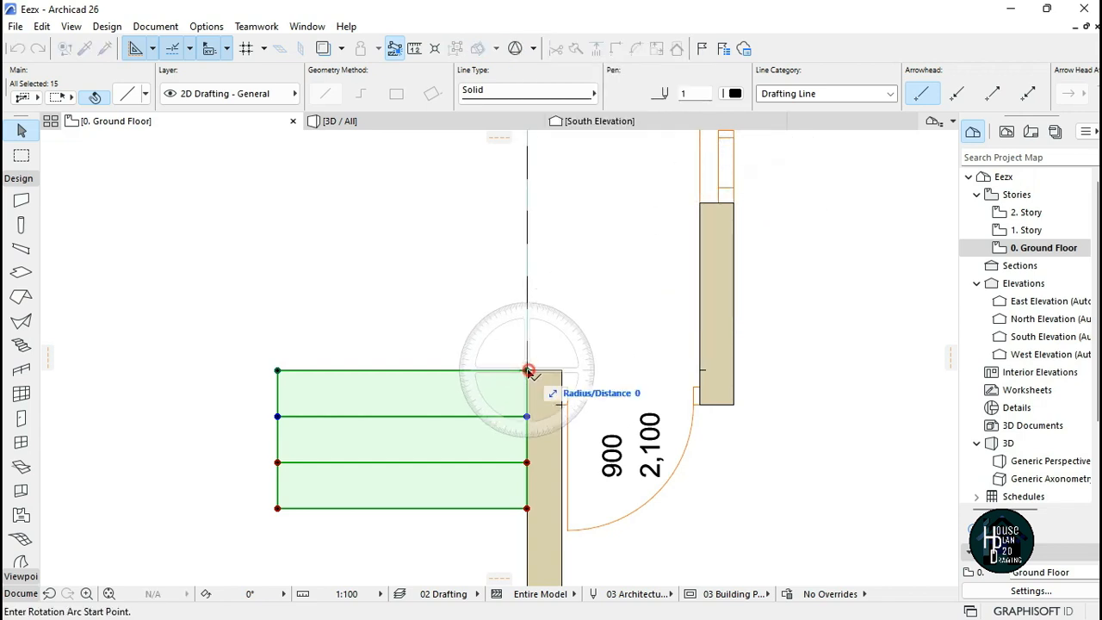
left_click(639, 370)
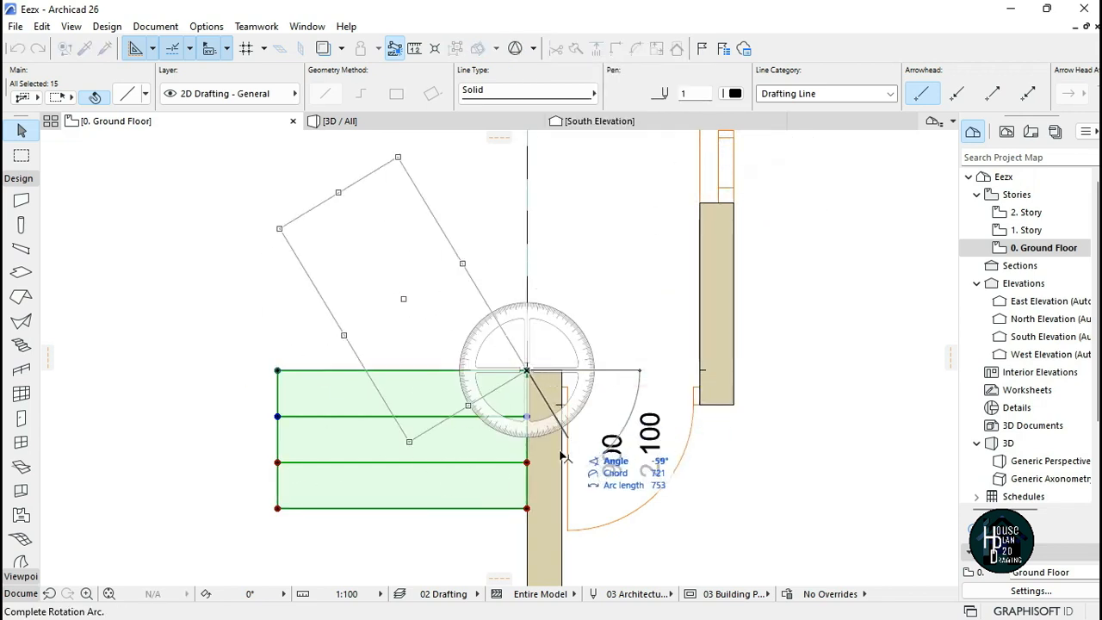
left_click(529, 552)
scroll(493, 371, "down", 5)
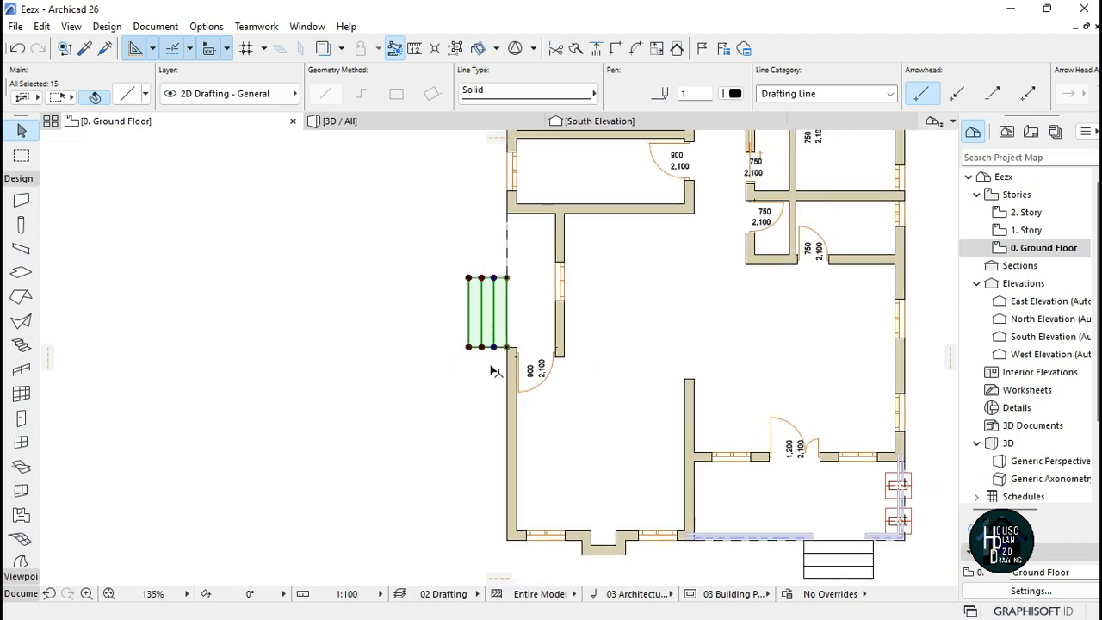
key("Escape")
- Draw a glass railing along the side porch's open edge from the far wall corner to the near corner of the copied steps
scroll(516, 299, "up", 3)
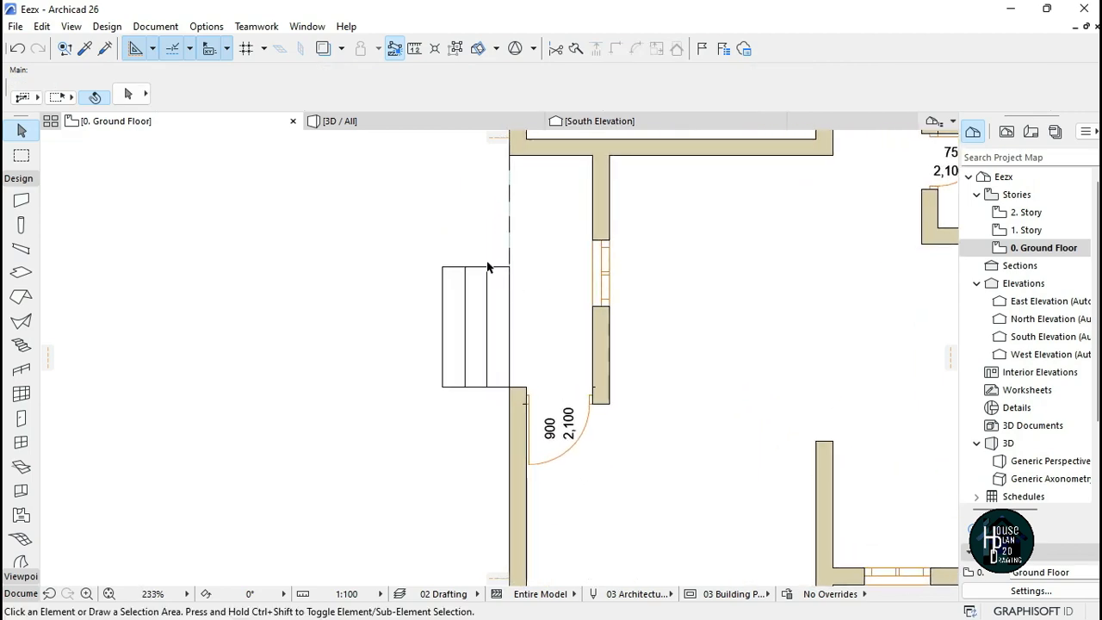
scroll(490, 266, "down", 3)
scroll(714, 439, "down", 3)
scroll(622, 388, "up", 3)
scroll(684, 424, "down", 2)
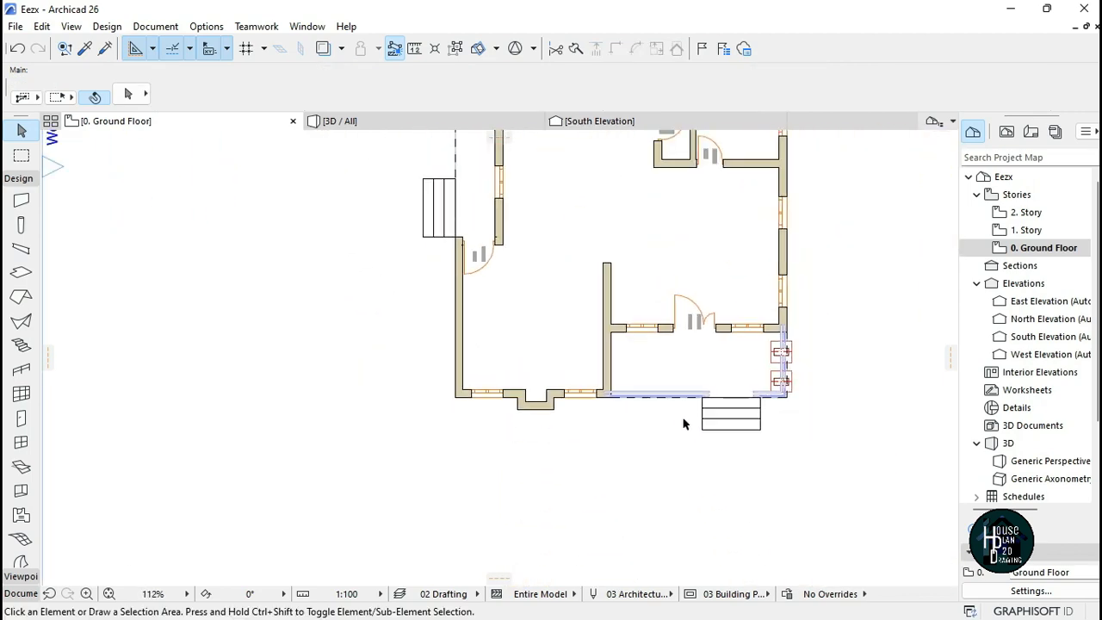
scroll(667, 435, "down", 3)
scroll(571, 290, "up", 3)
scroll(585, 369, "down", 4)
scroll(513, 323, "up", 2)
scroll(513, 322, "up", 5)
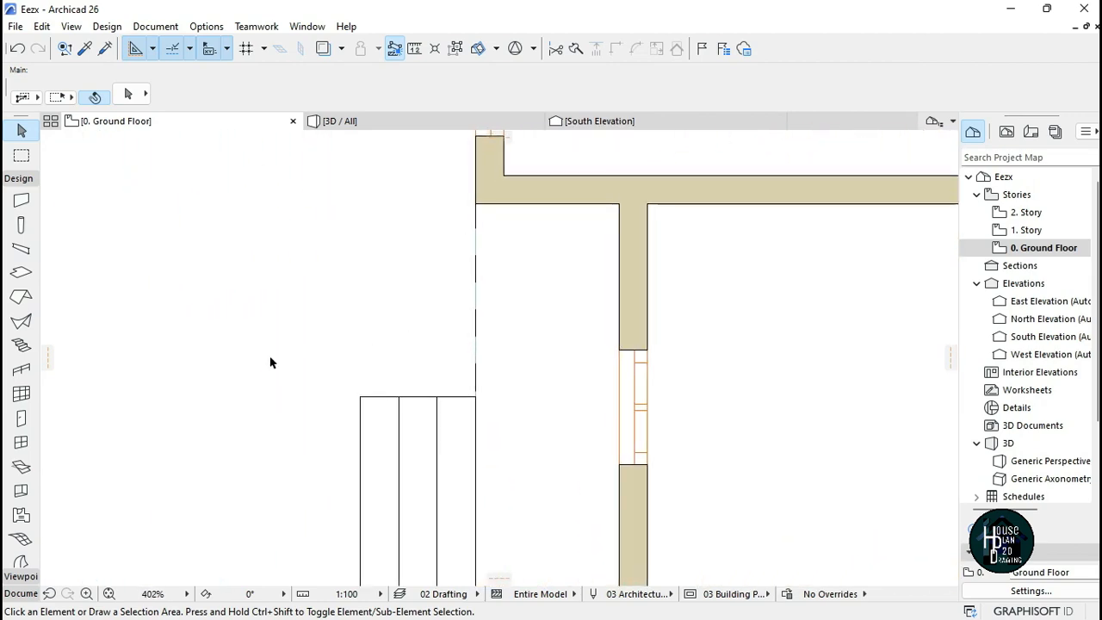
left_click(21, 370)
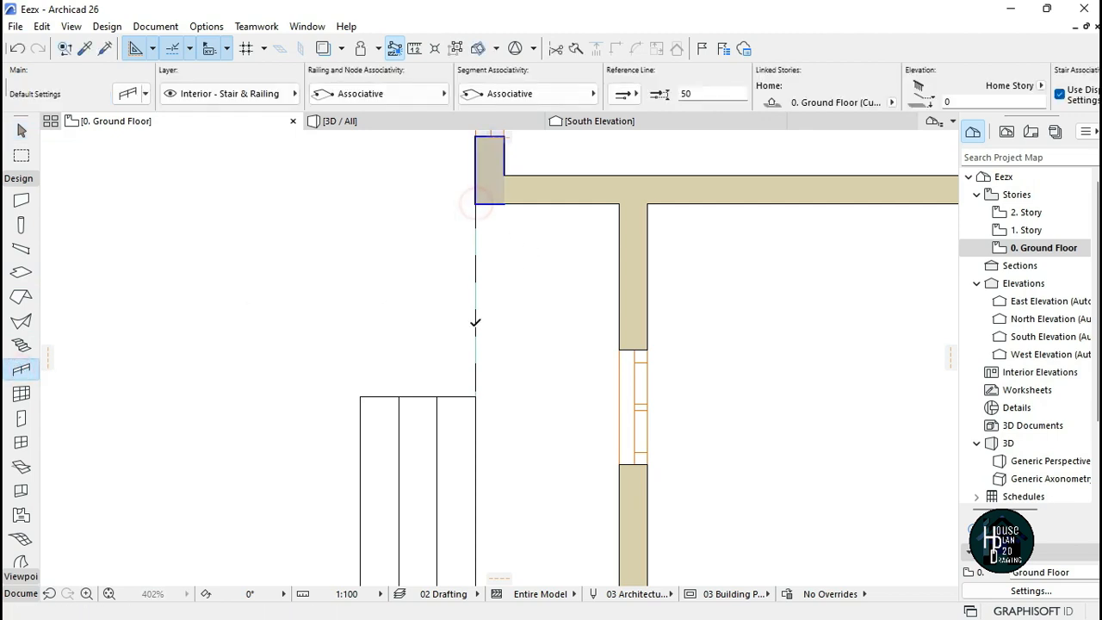
left_click(475, 204)
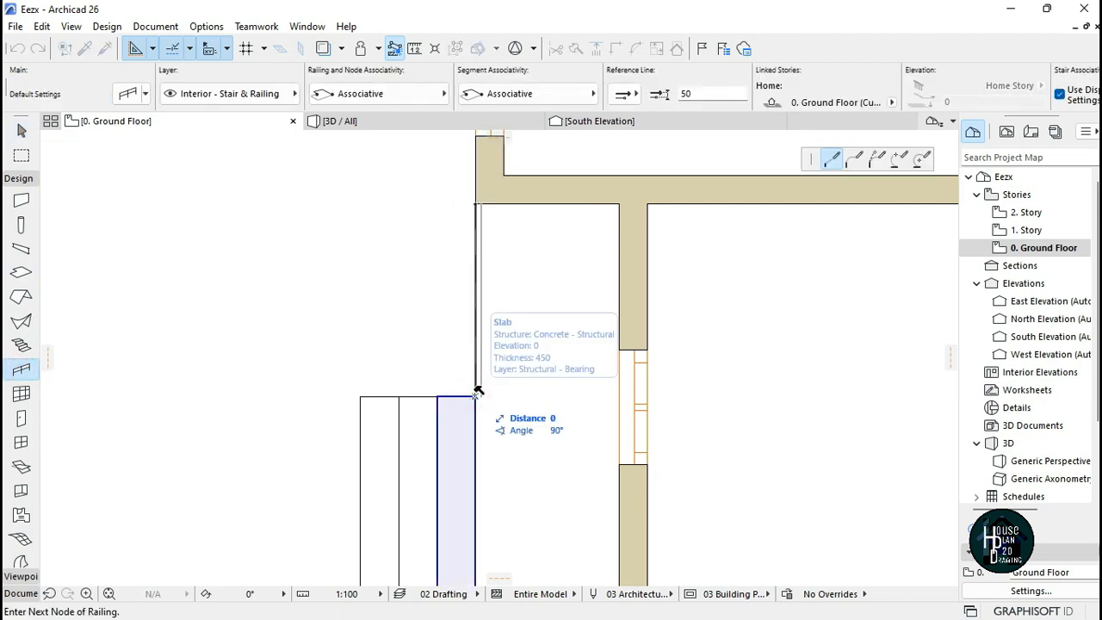
scroll(478, 391, "up", 2)
double_click(475, 393)
scroll(511, 280, "down", 3)
key("Escape")
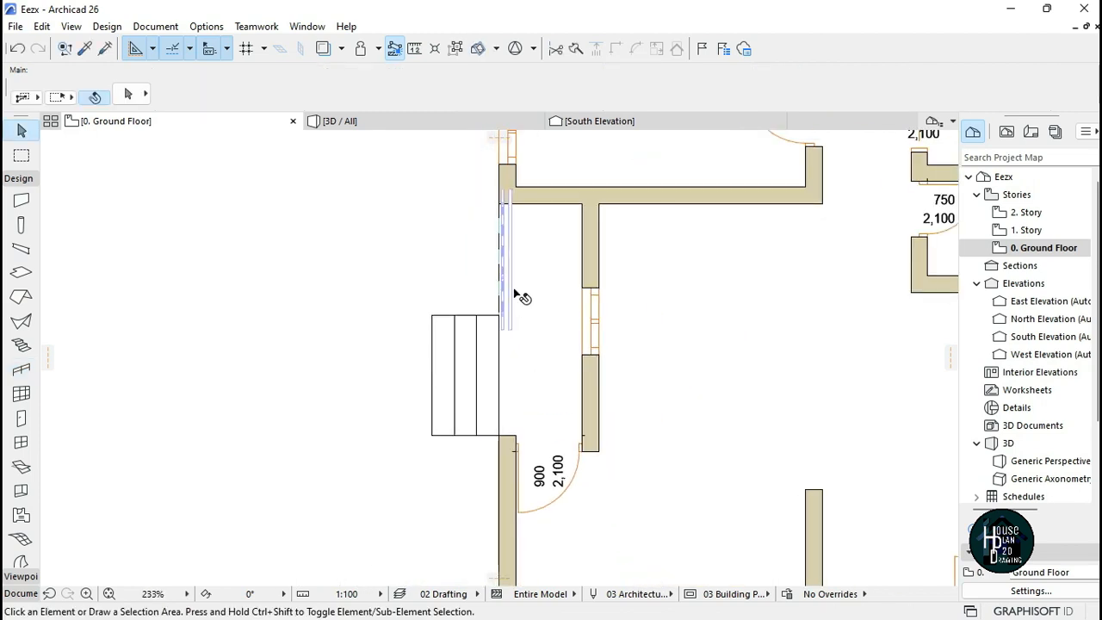
- Fly around the house in 3D to examine the side porch's steps and railing and the front porch
left_click(392, 121)
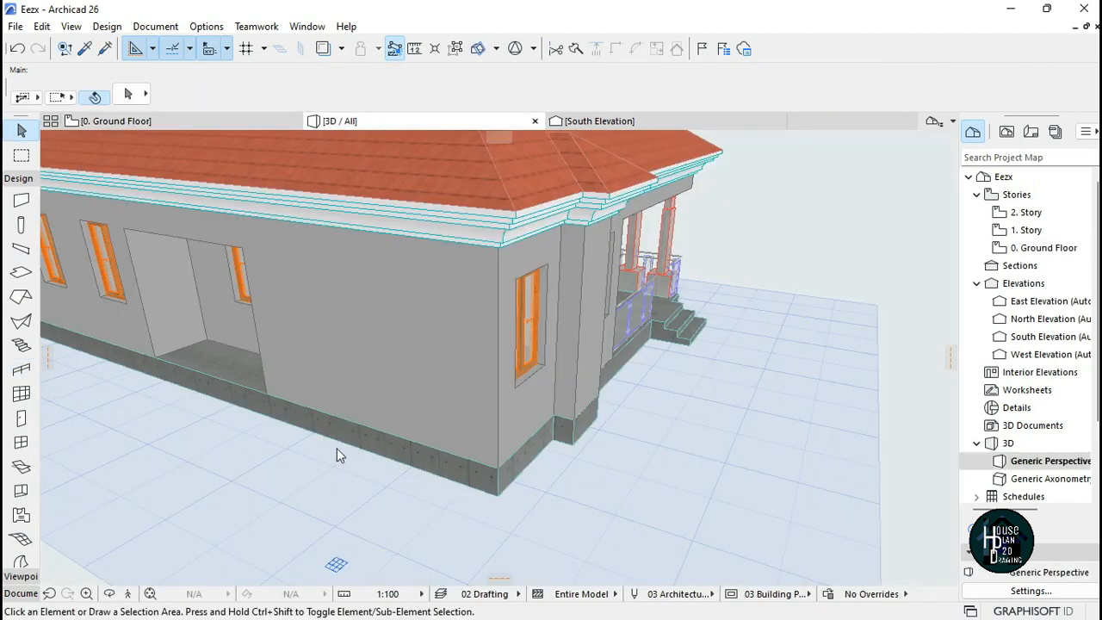
left_click(129, 594)
key("Left")
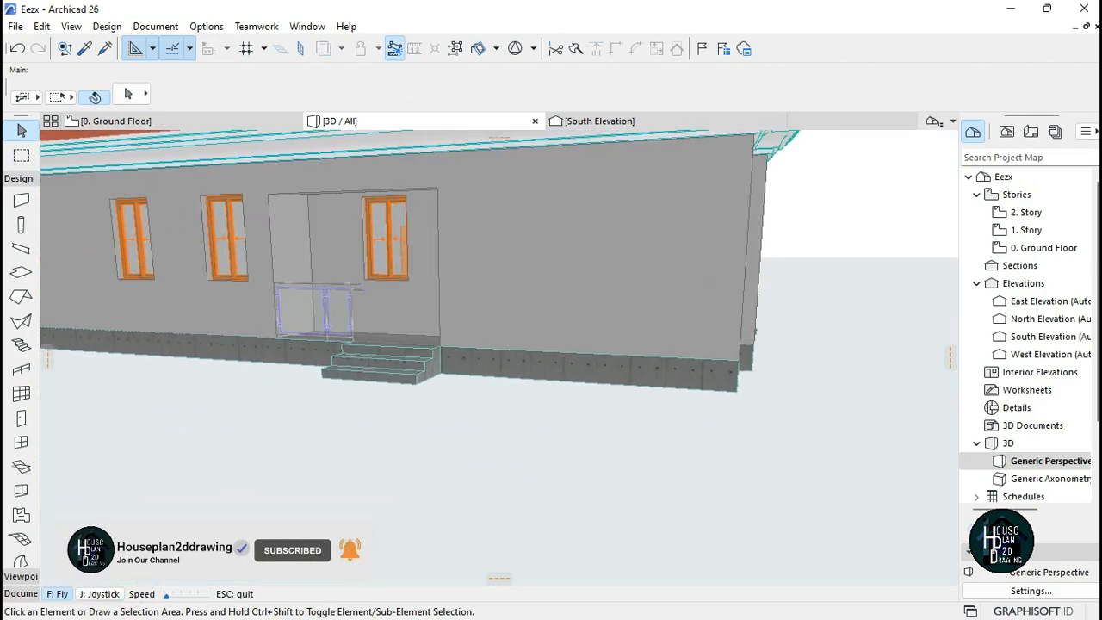
key("Right")
key("Right")
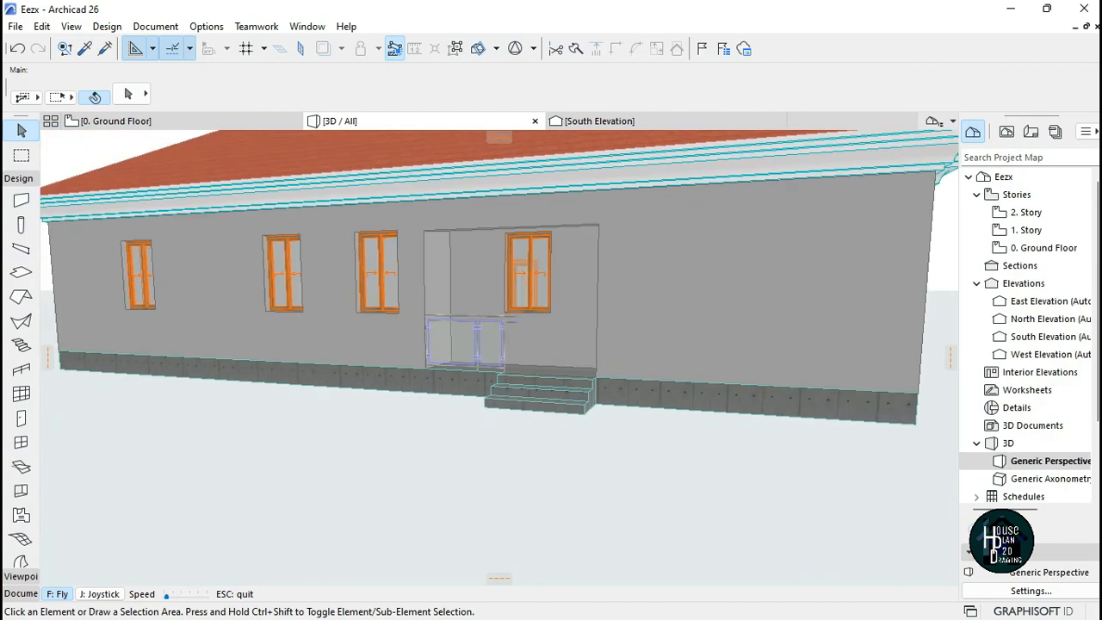
key("Right")
key("Left")
key("Right")
key("Right")
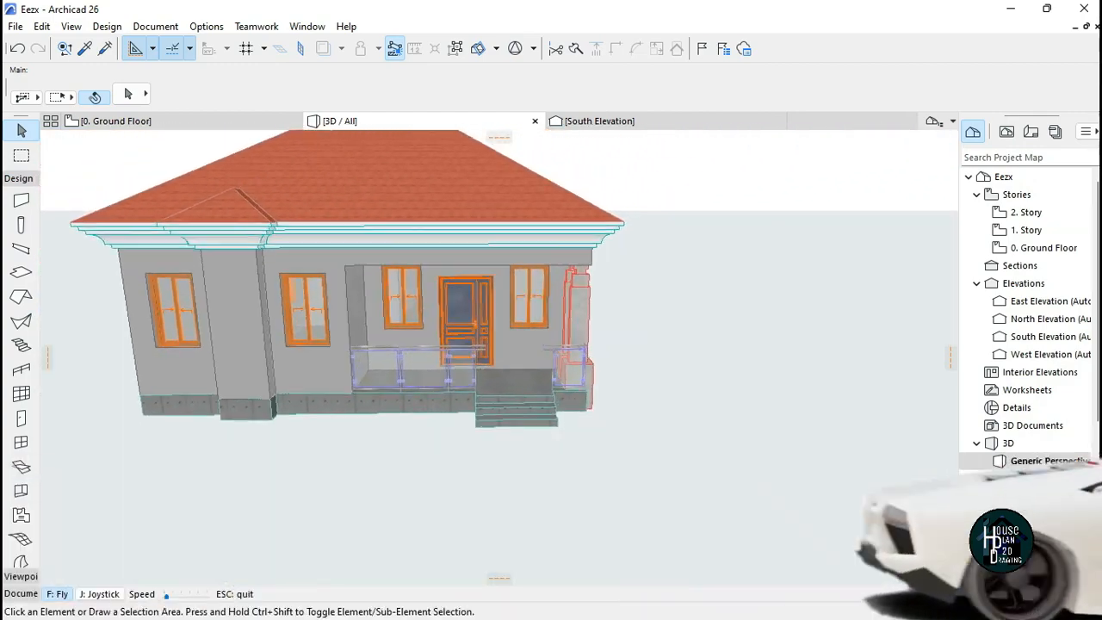
key("Down")
key("Down")
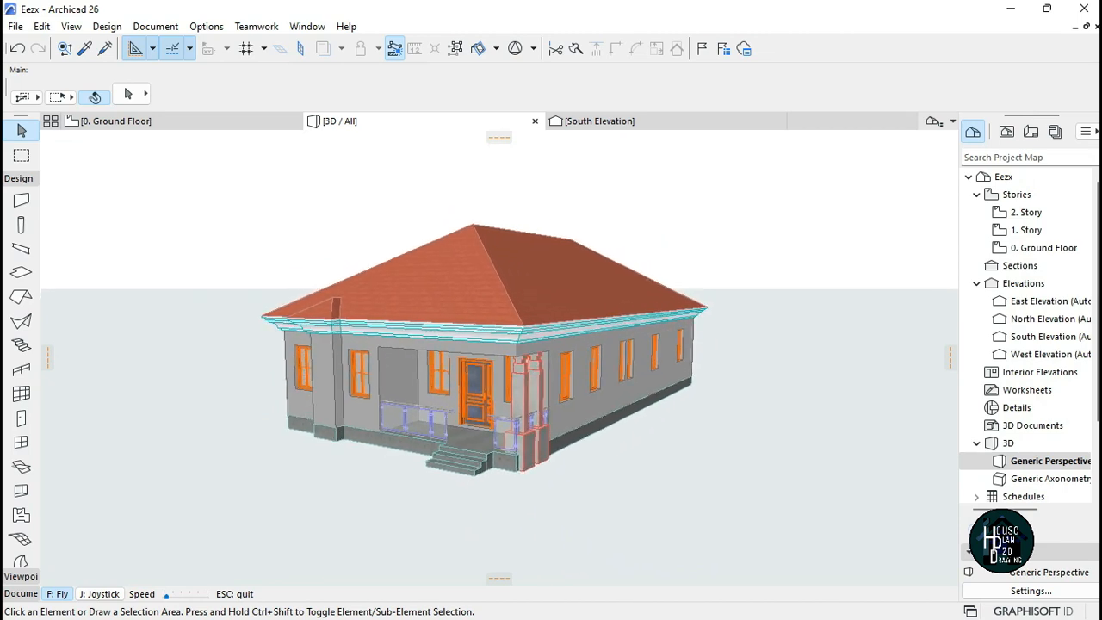
key("Escape")
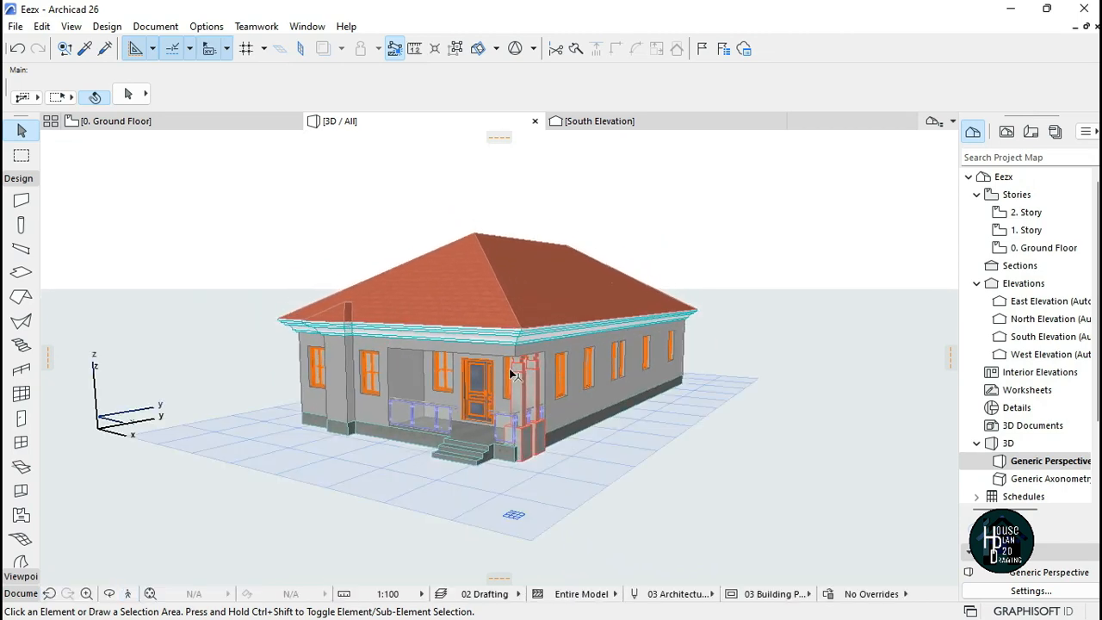
left_click(147, 122)
scroll(526, 308, "down", 8)
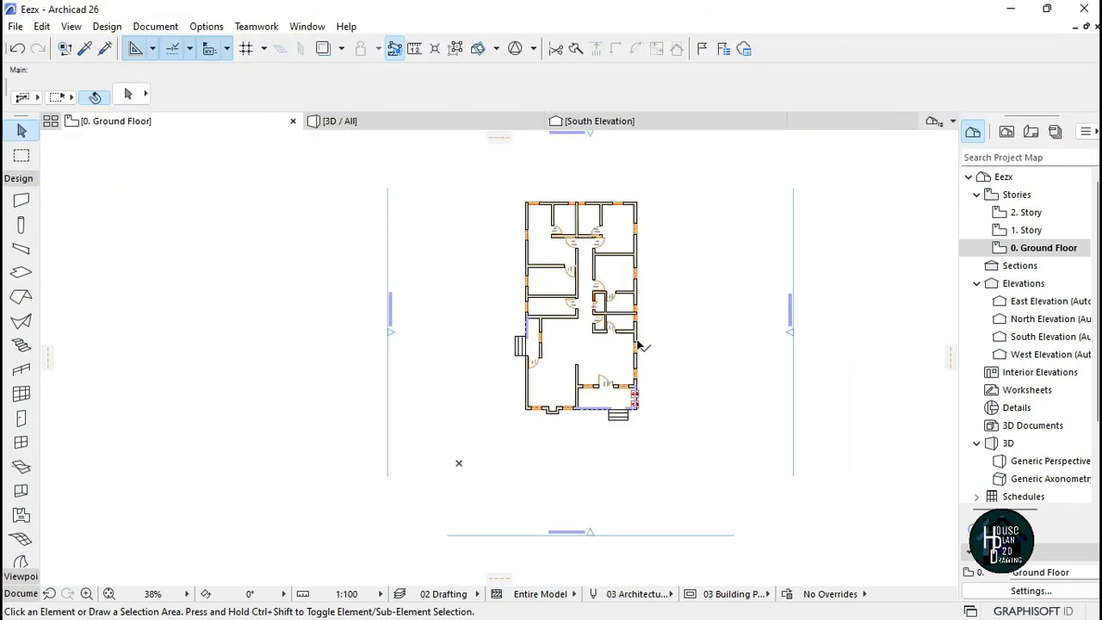
left_click(392, 121)
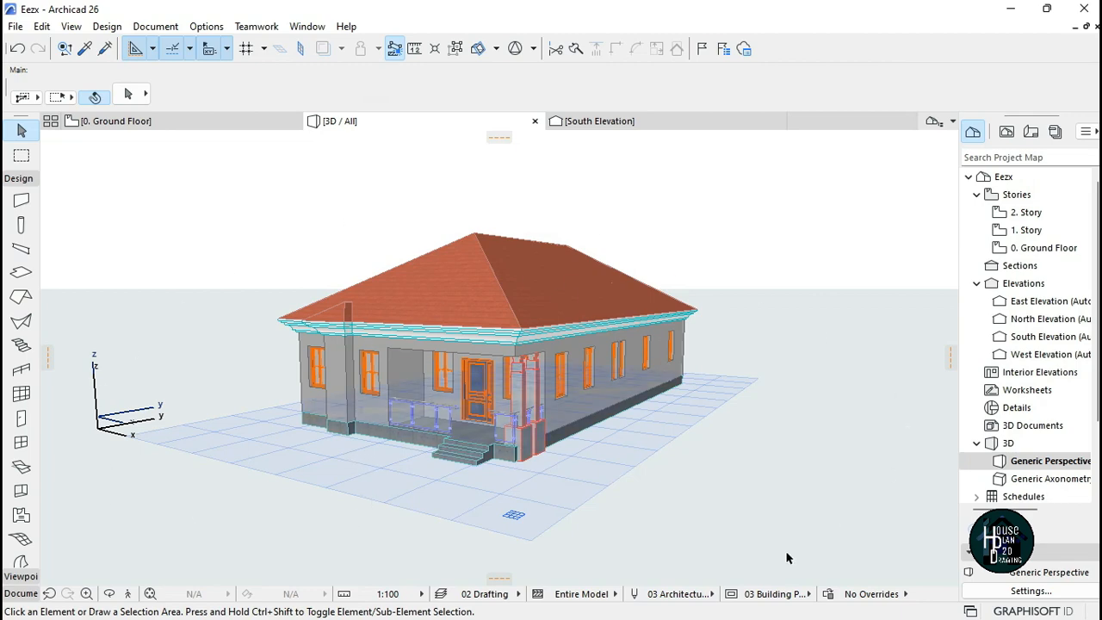
left_click(177, 122)
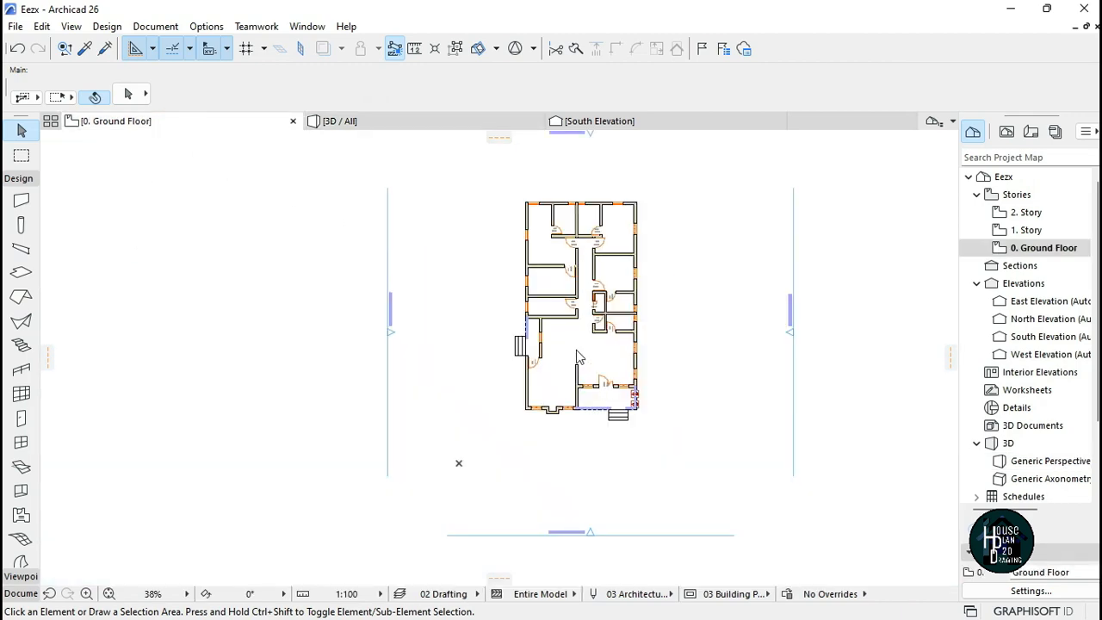
scroll(621, 394, "down", 2)
scroll(639, 331, "up", 2)
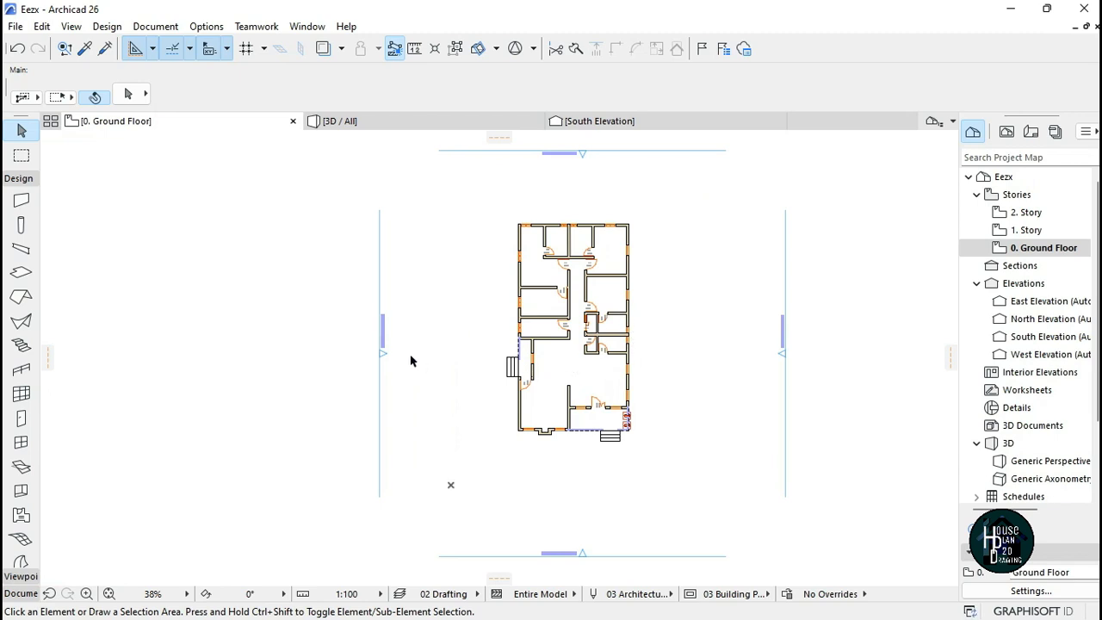
scroll(19, 516, "down", 3)
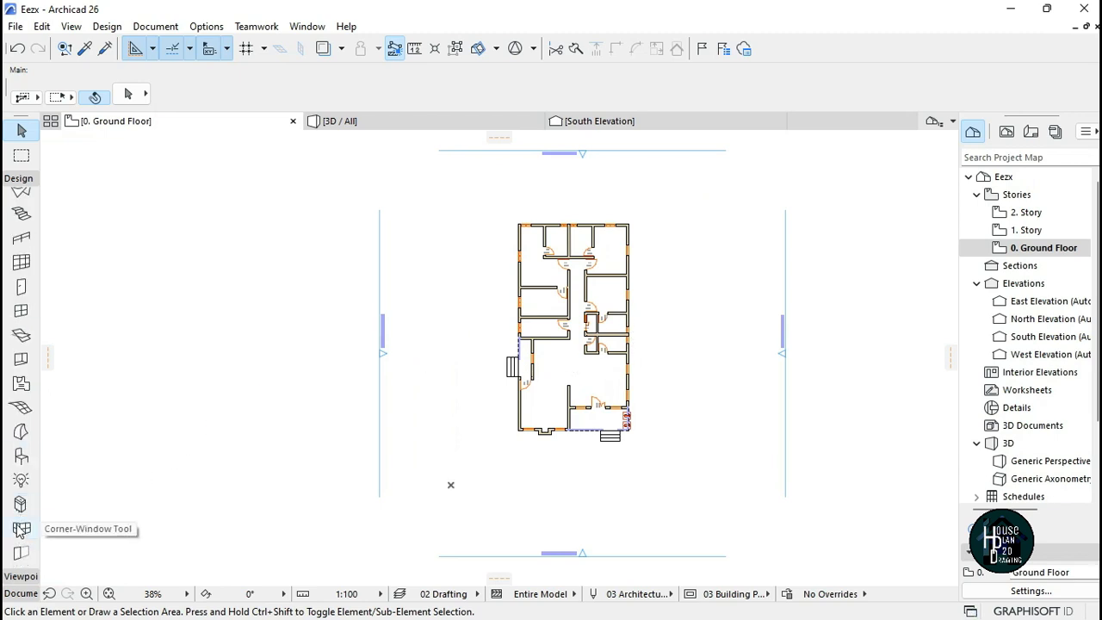
- Configure the Mesh tool defaults with a -450 offset to the home story and a surface-only structure
left_click(22, 409)
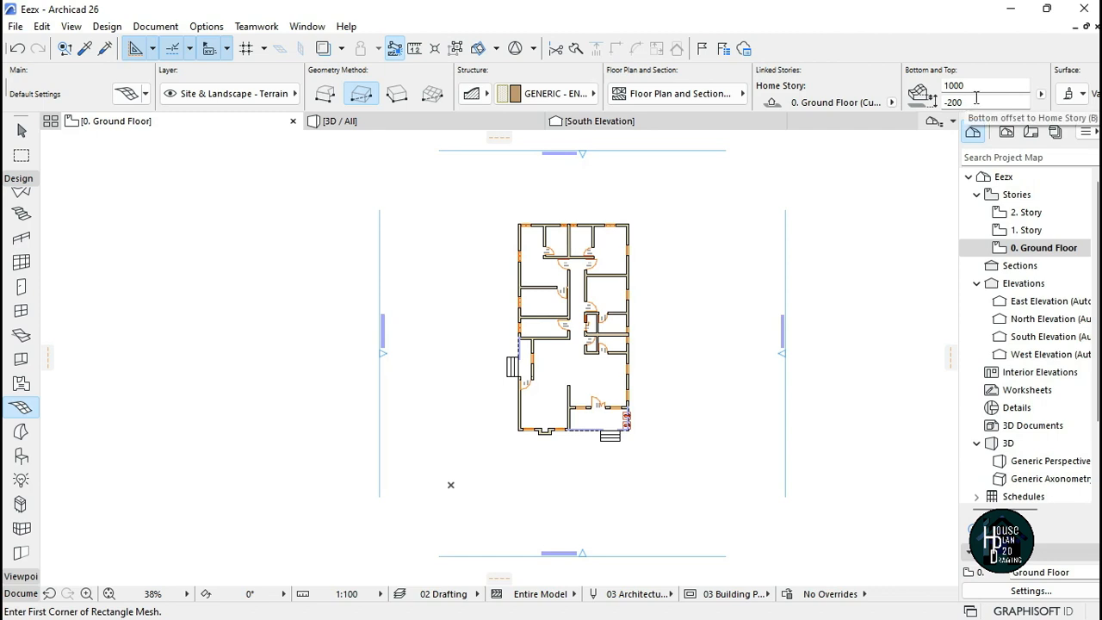
left_click_drag(970, 102, 955, 103)
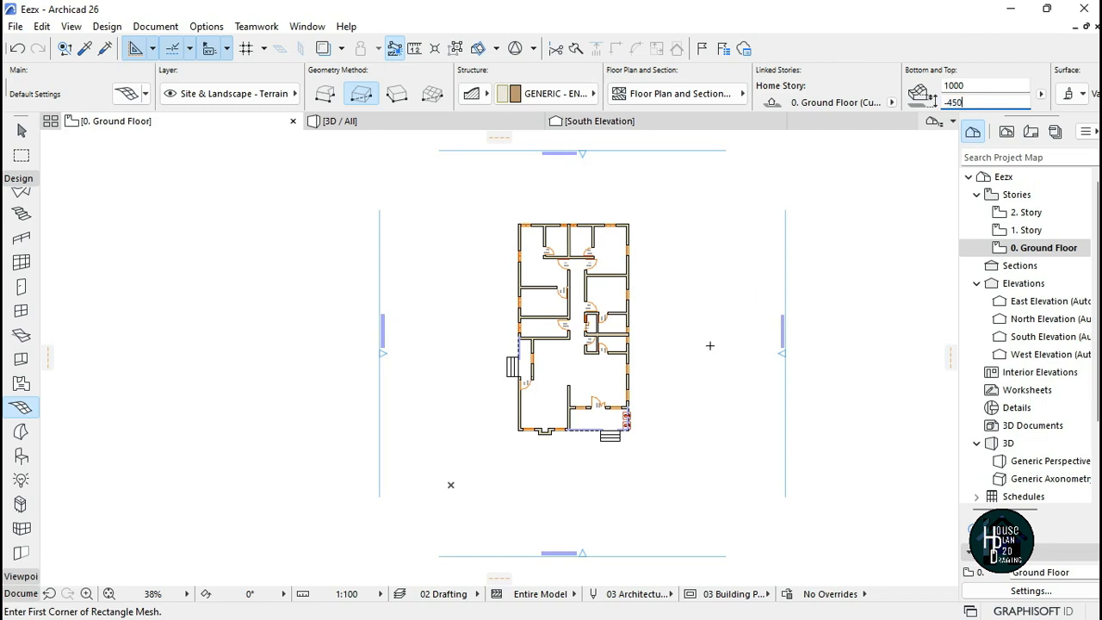
left_click(472, 94)
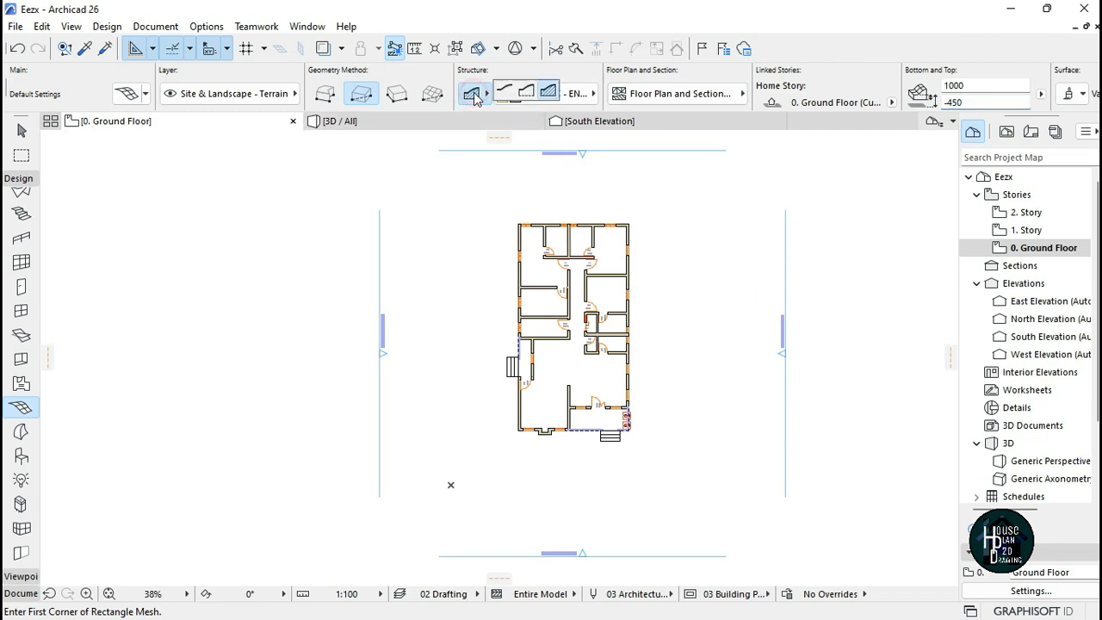
left_click(506, 92)
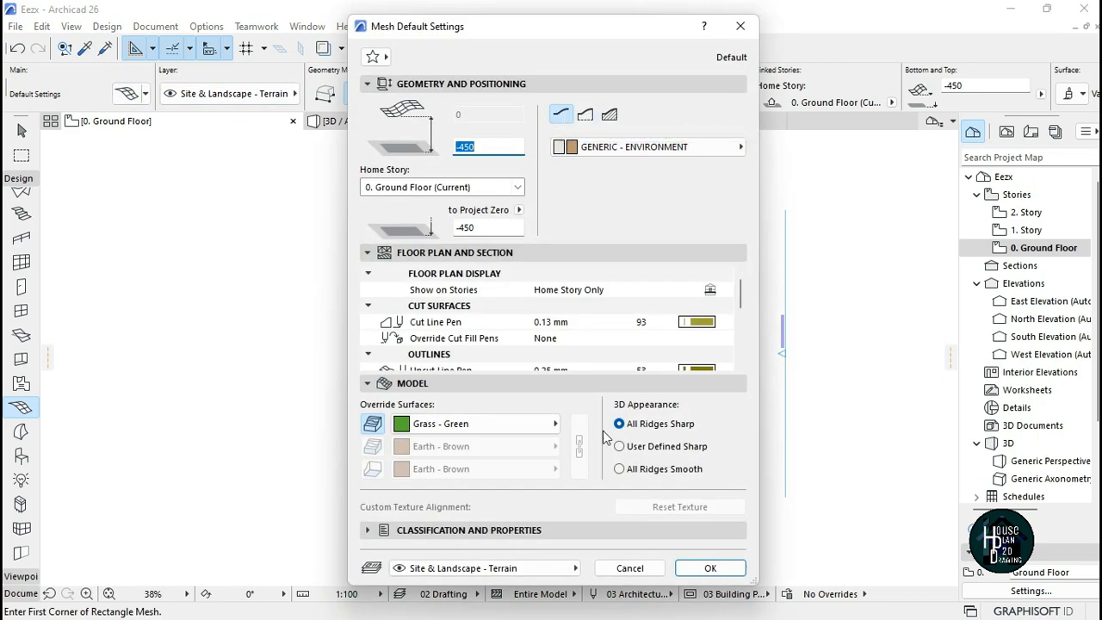
left_click(707, 567)
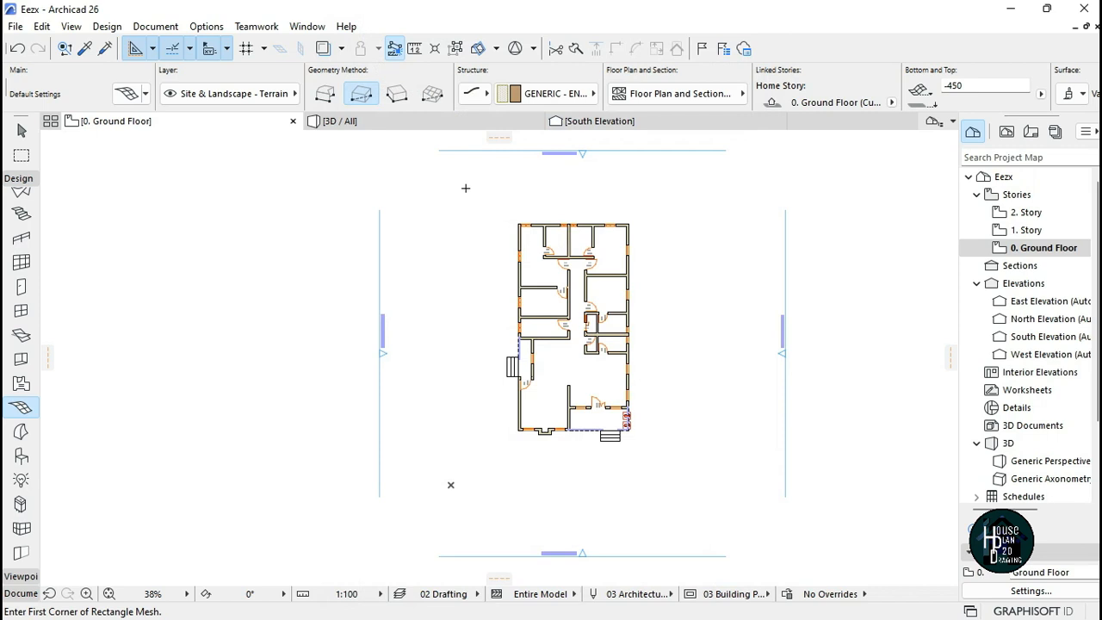
- Draw a rectangular terrain mesh around the whole house in the ground floor plan and check it in 3D
left_click(457, 185)
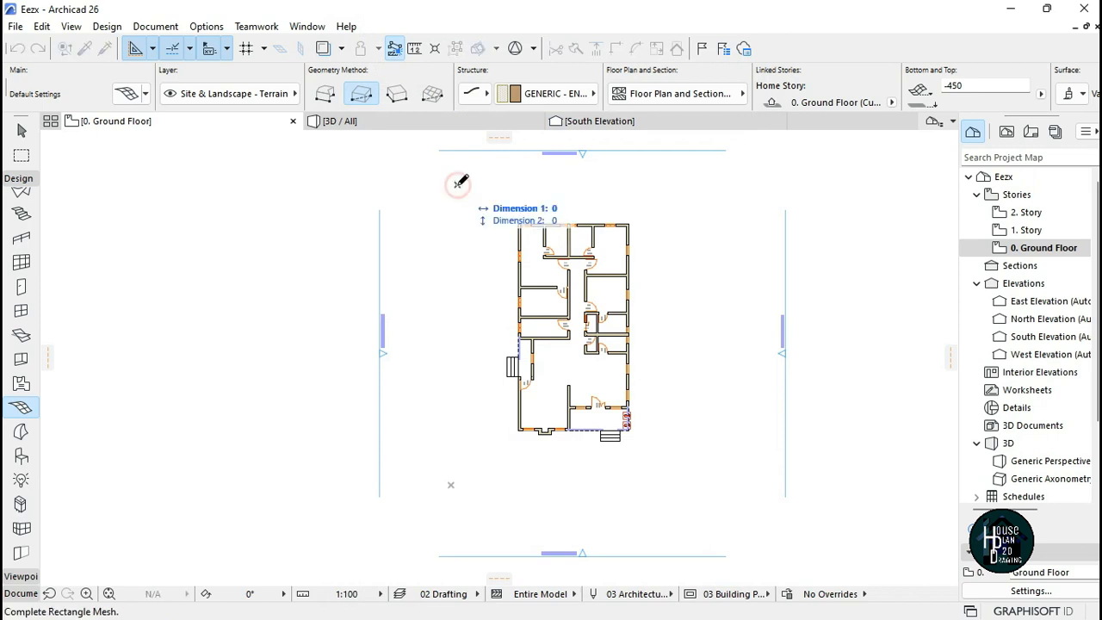
left_click(700, 526)
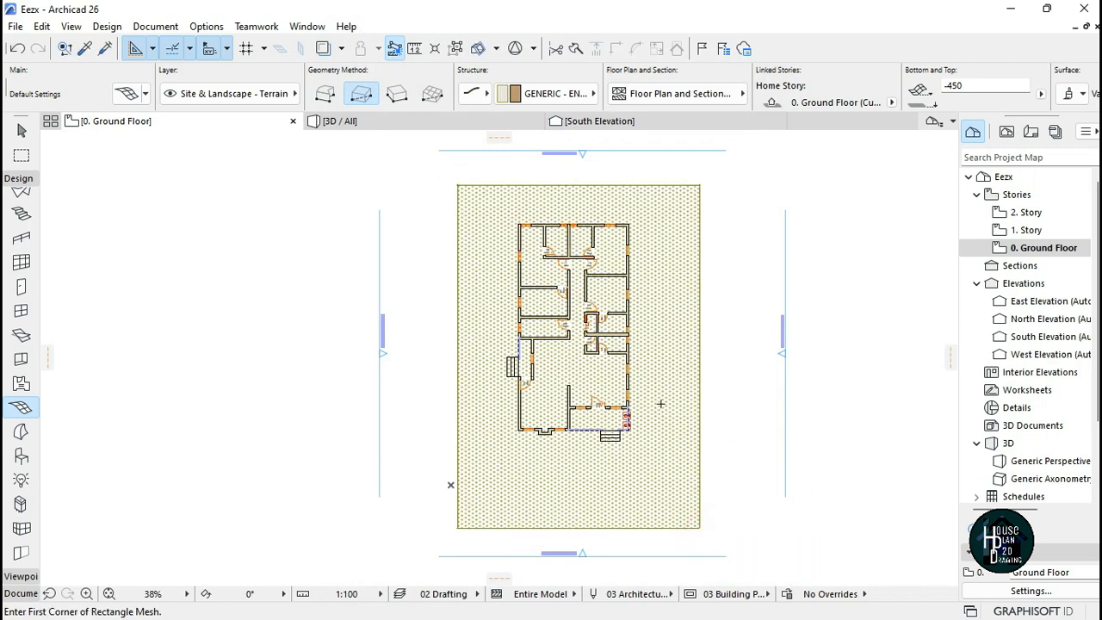
key("Escape")
left_click(394, 121)
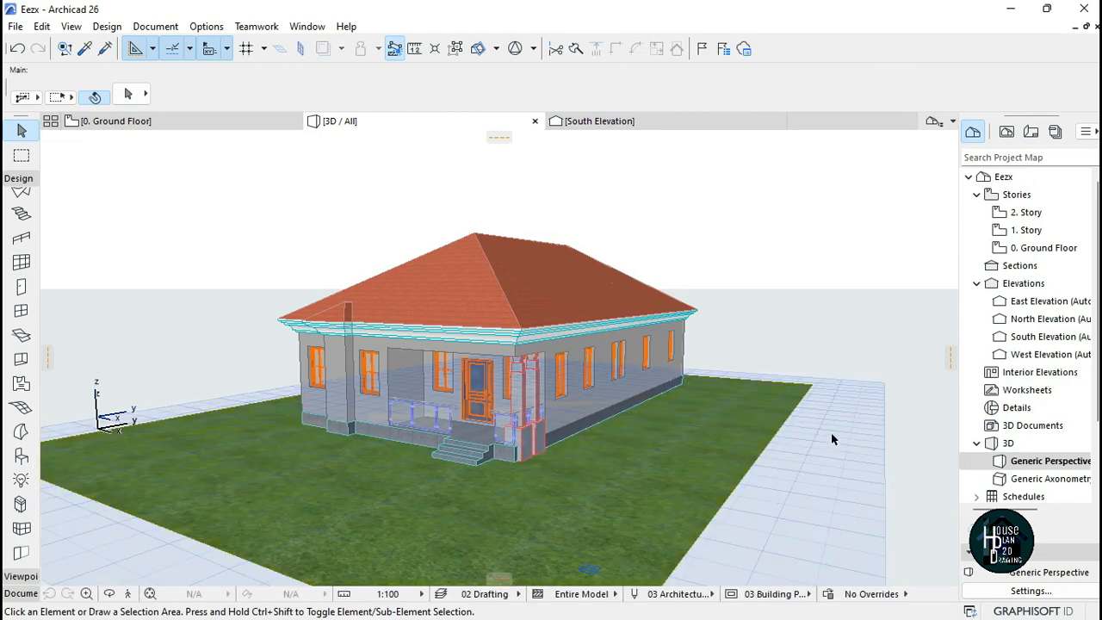
left_click(130, 594)
key("Up")
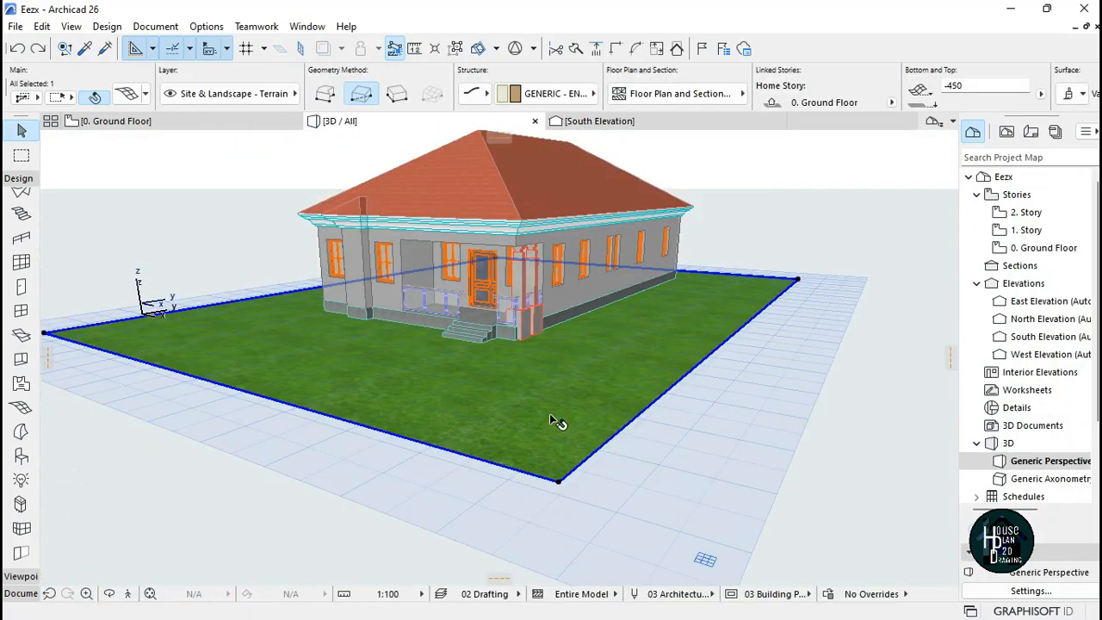
- Delete the terrain mesh around the house
right_click(550, 414)
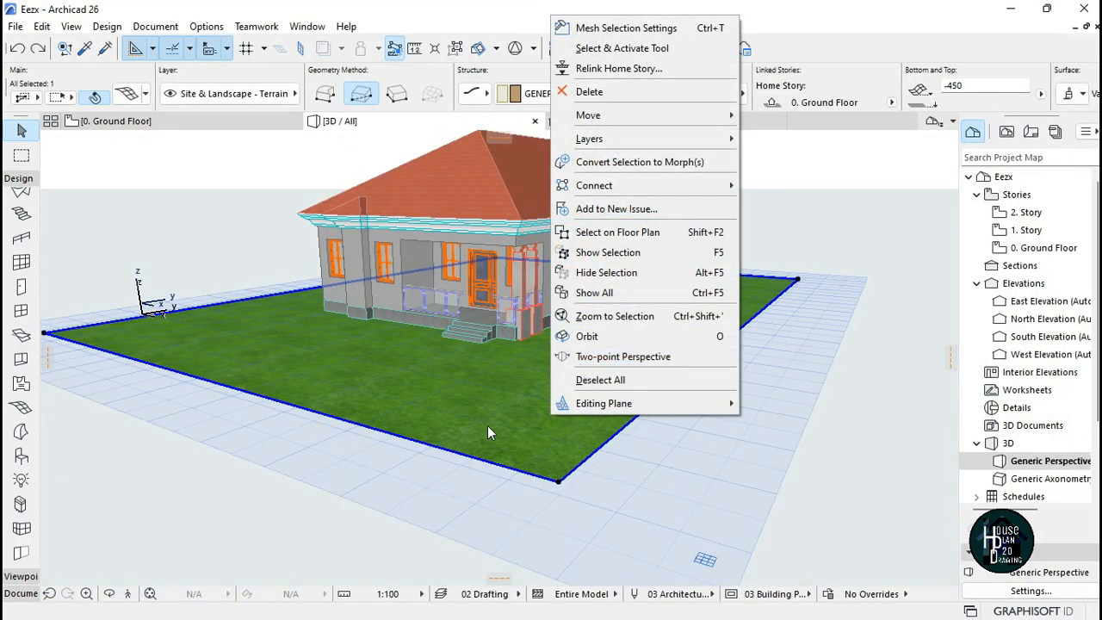
left_click(487, 425)
key("ctrl+d")
left_click(504, 412)
key("Escape")
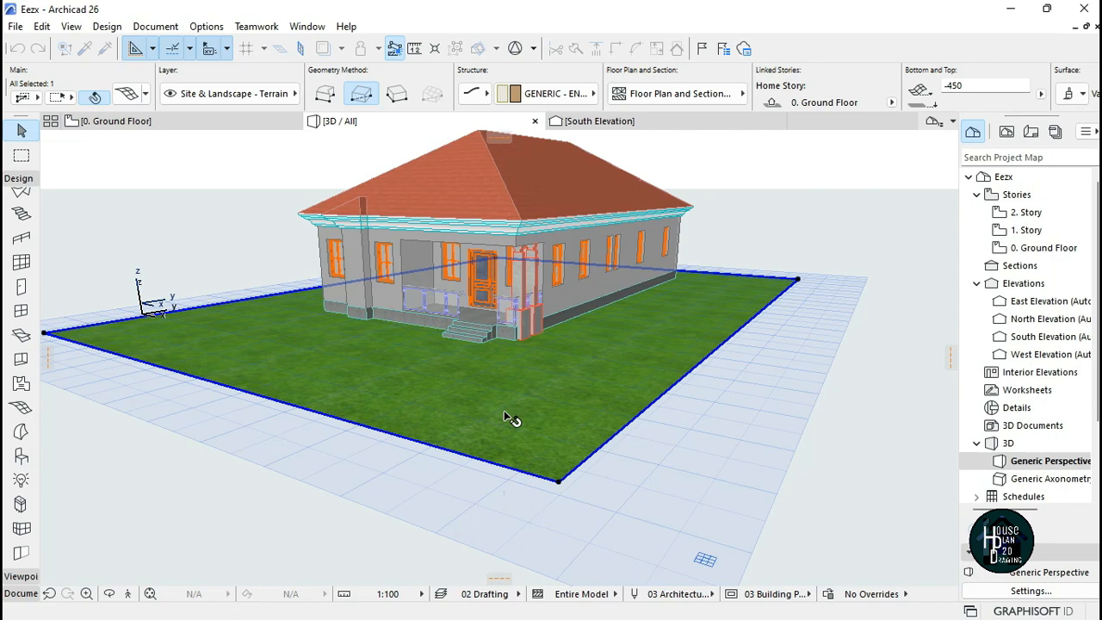
key("Escape")
left_click(514, 387)
right_click(514, 387)
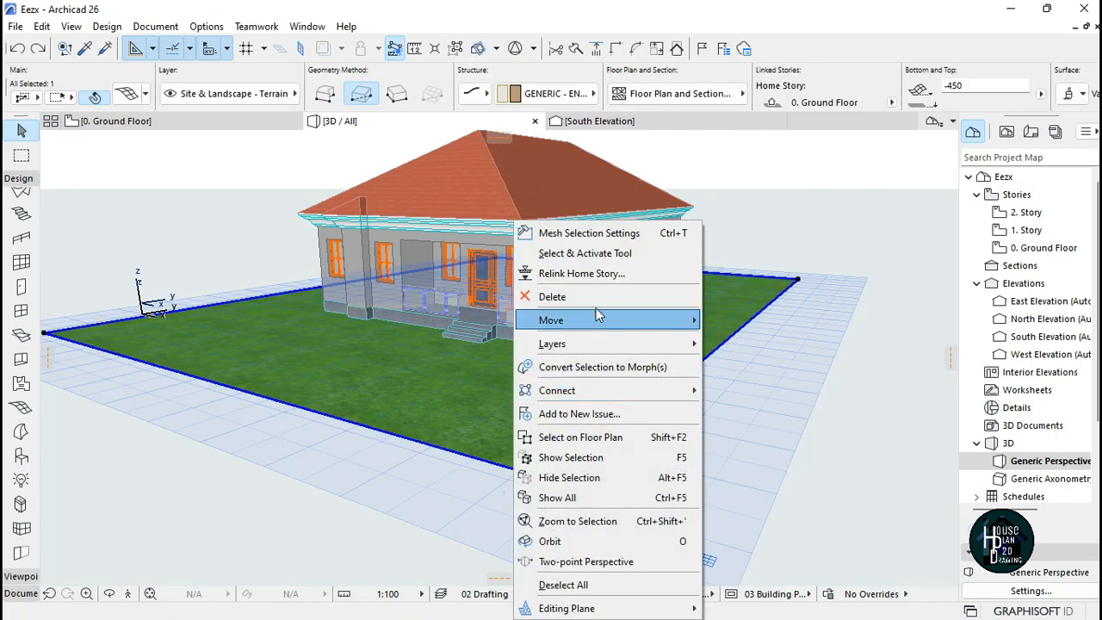
left_click(552, 296)
- In the 0. Ground Floor plan, set the Slab tool defaults to 100 thick with a -450 offset to the home story
left_click(213, 123)
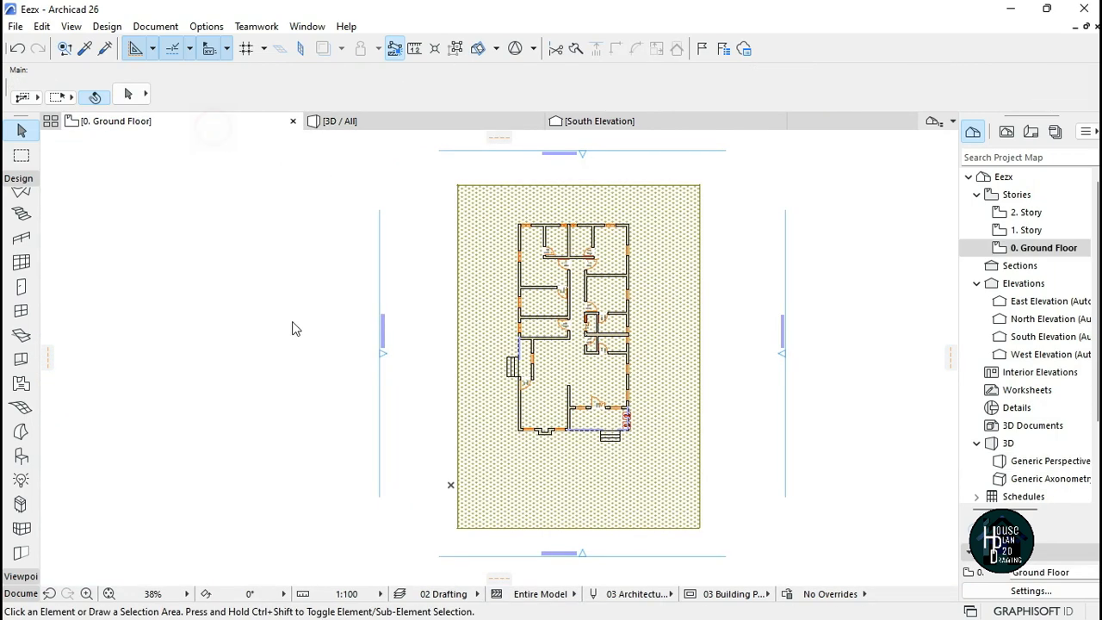
scroll(583, 319, "down", 1)
scroll(583, 319, "up", 2)
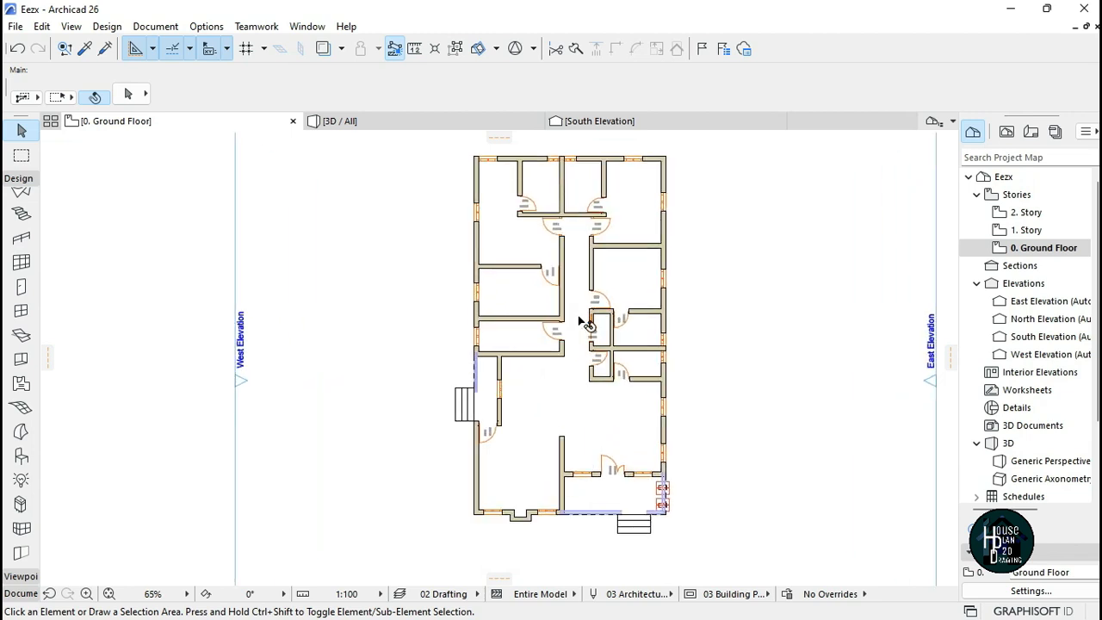
scroll(581, 322, "down", 1)
scroll(26, 271, "up", 3)
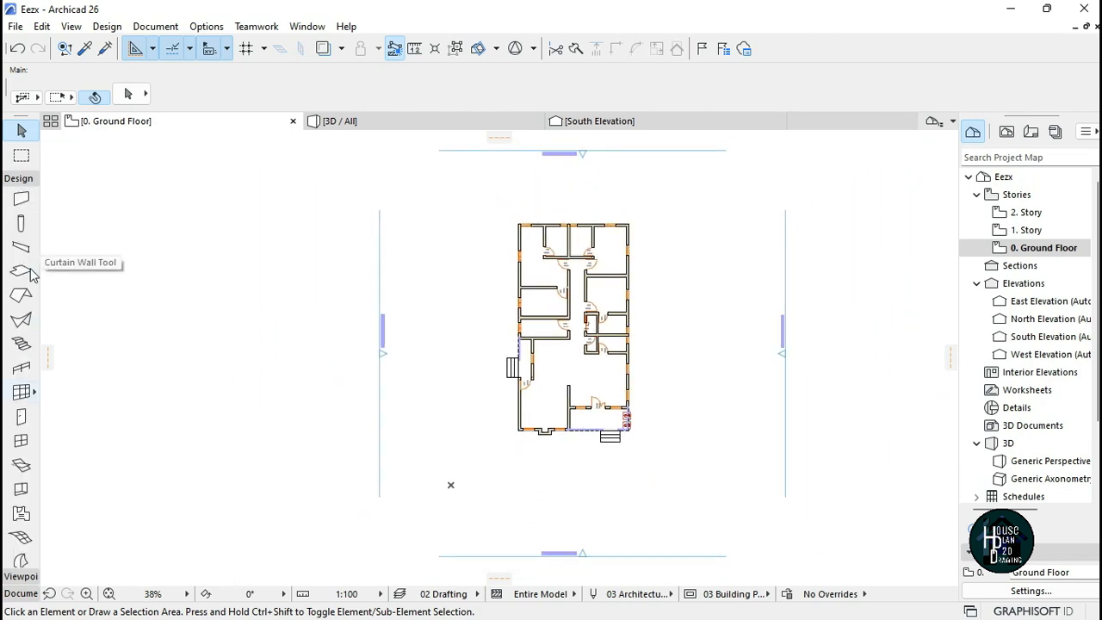
left_click(20, 176)
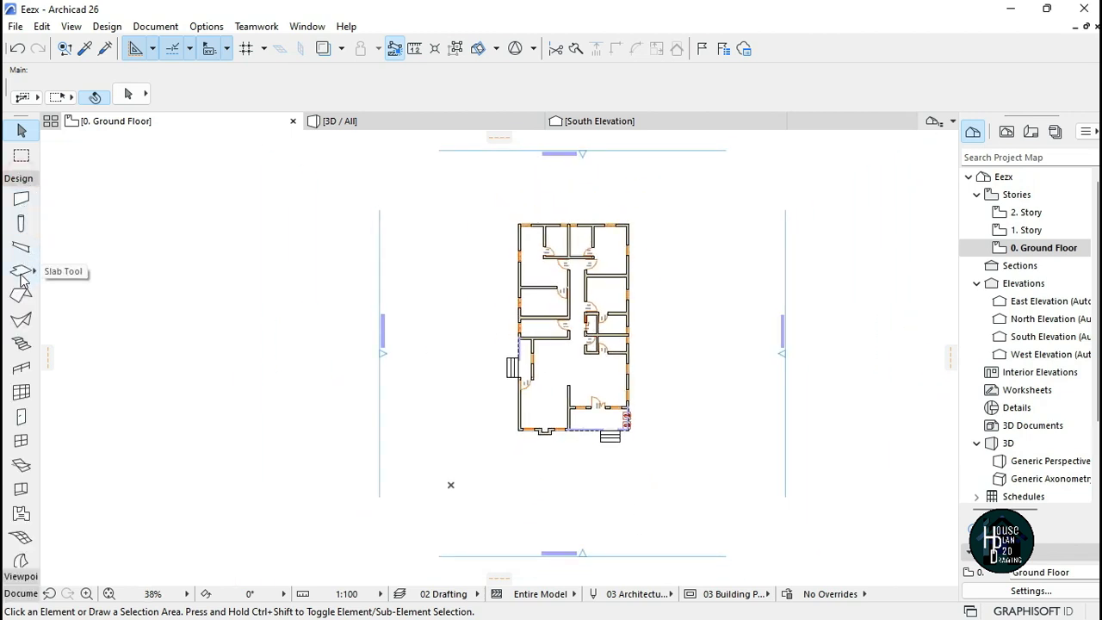
left_click(21, 272)
left_click(127, 95)
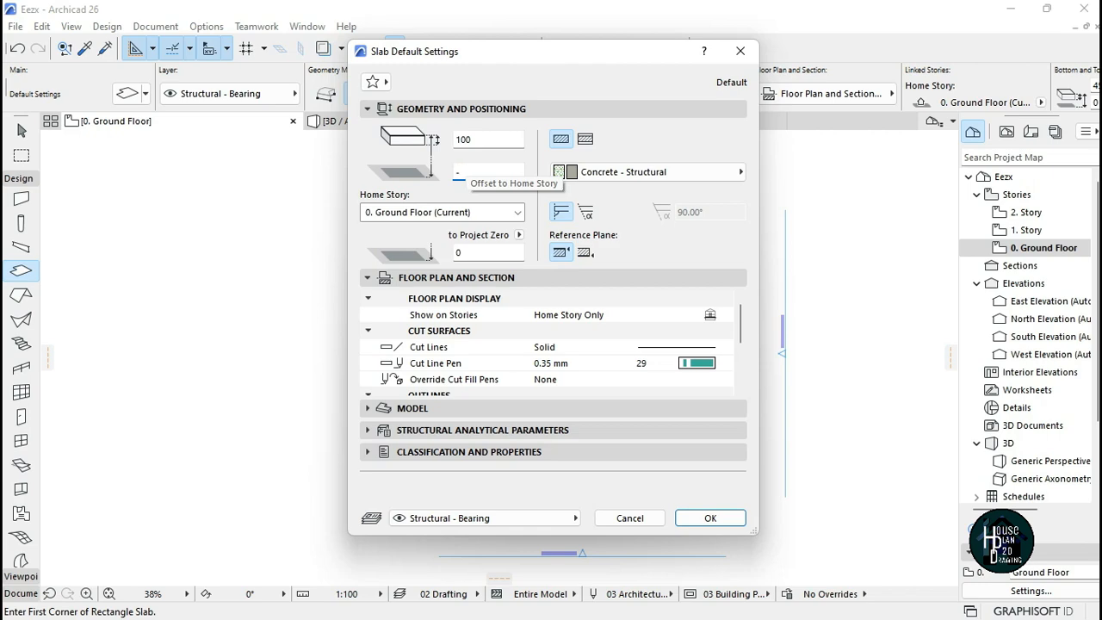
left_click(710, 518)
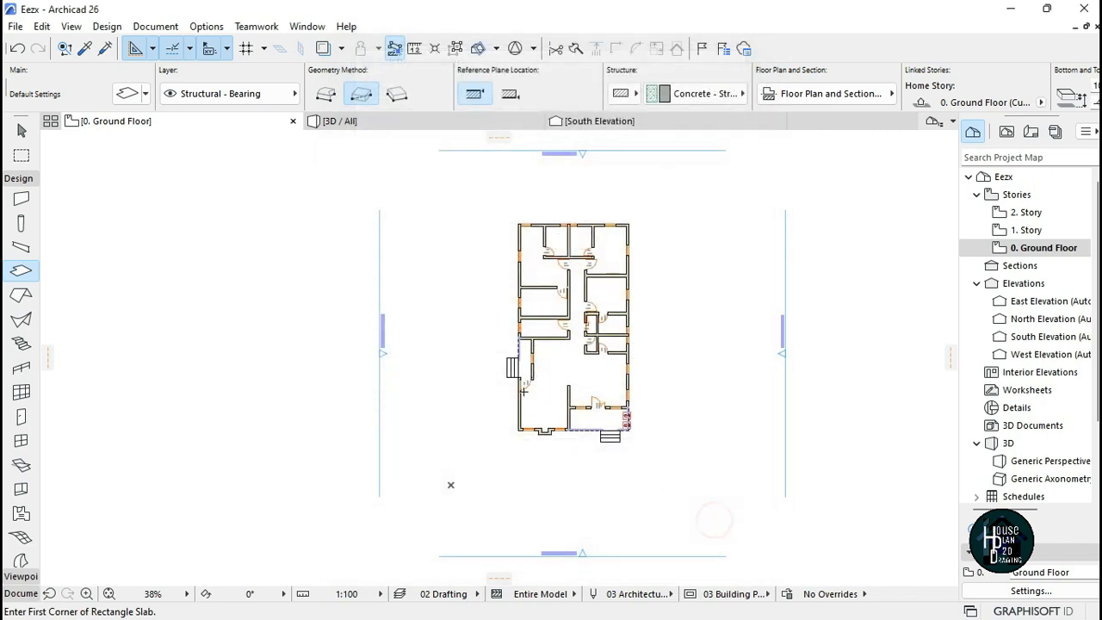
- Draw a rectangular ground slab around the whole house and show it in 3D
left_click(463, 192)
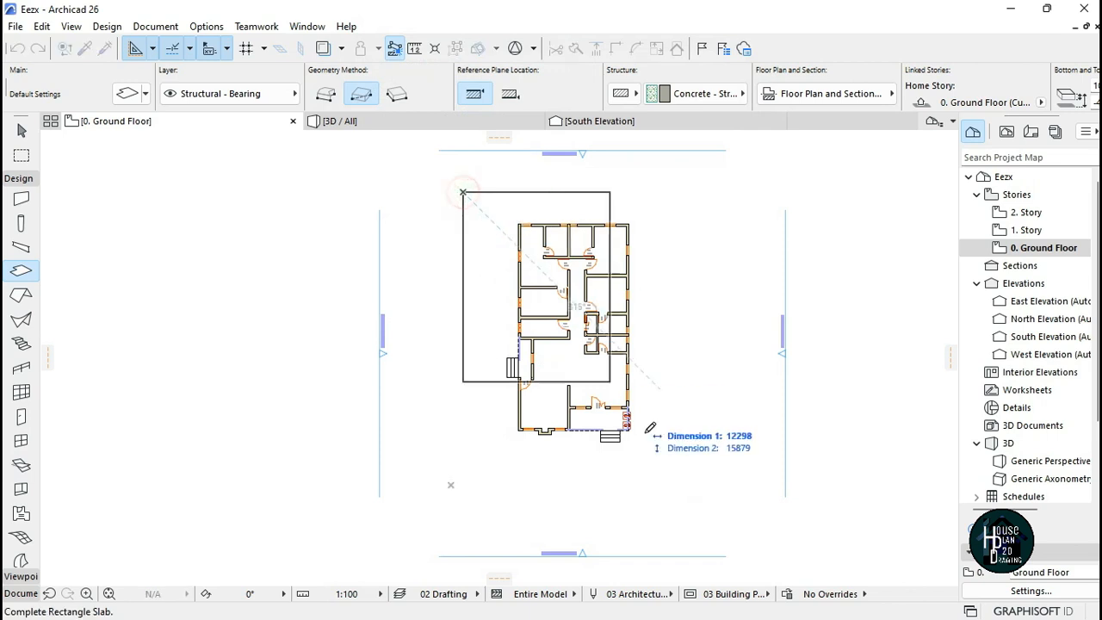
left_click(691, 520)
key("F3")
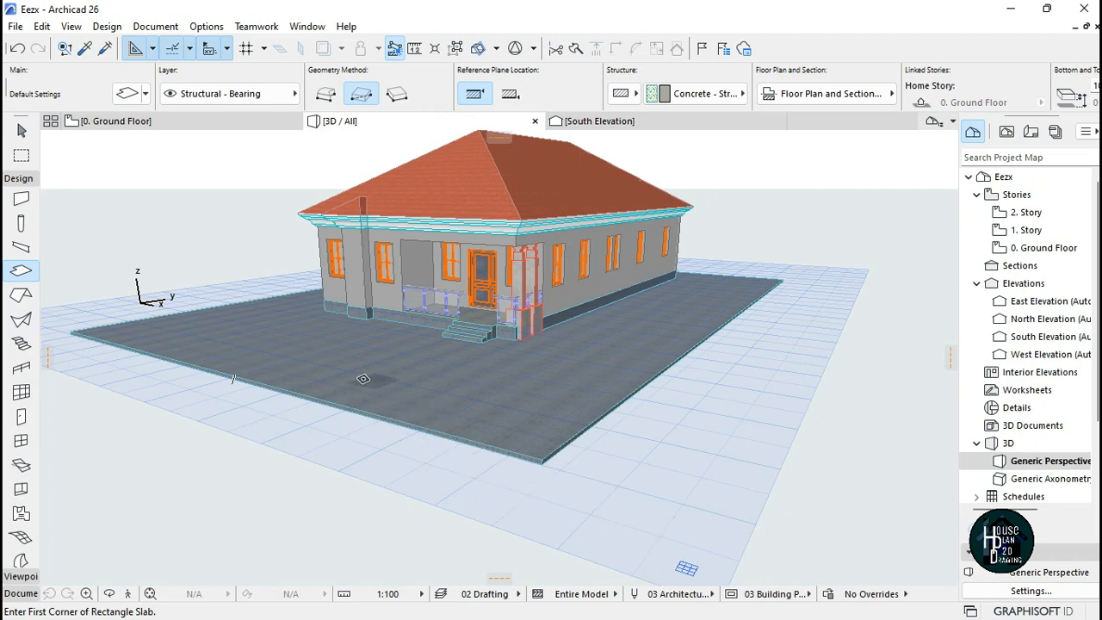
key("Escape")
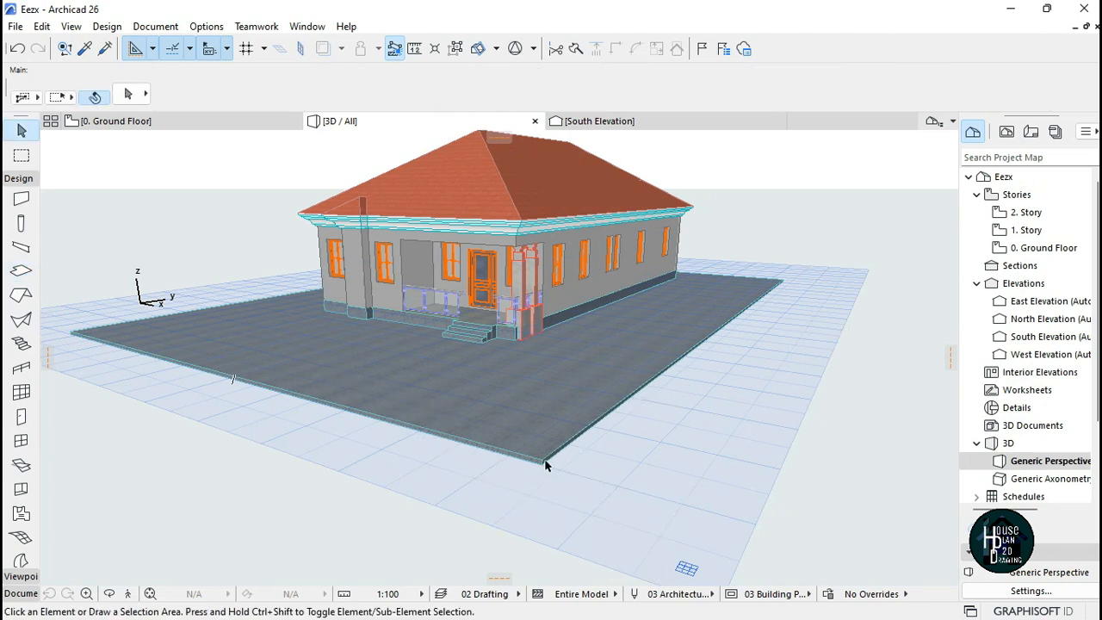
- Enable the top surface override in the ground slab's settings and open its surface choices
left_click(527, 408)
key("ctrl+t")
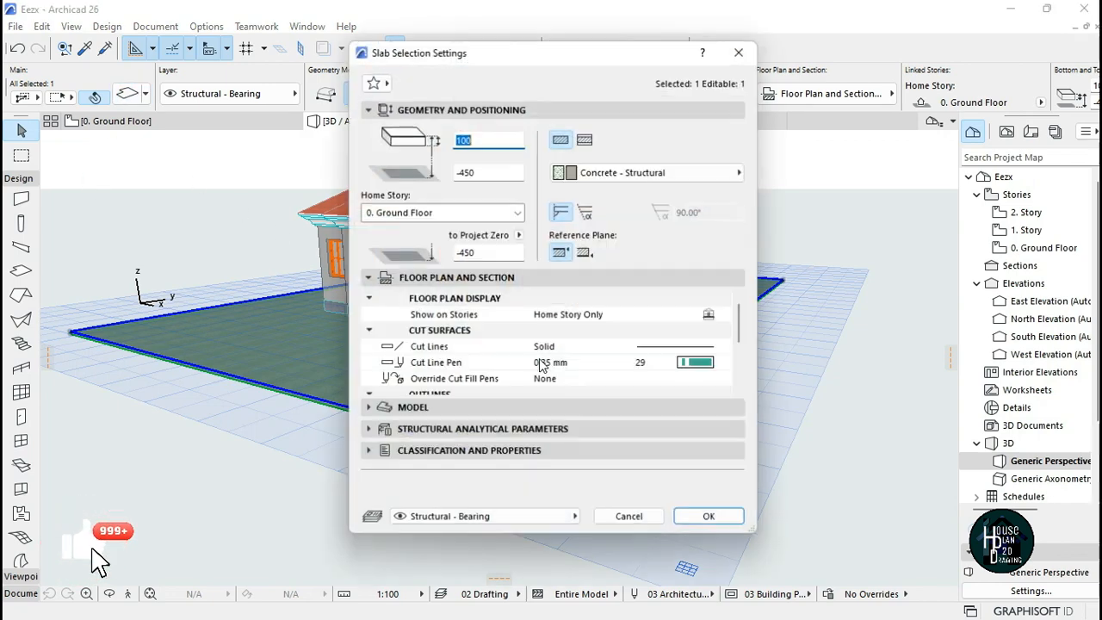
left_click(425, 409)
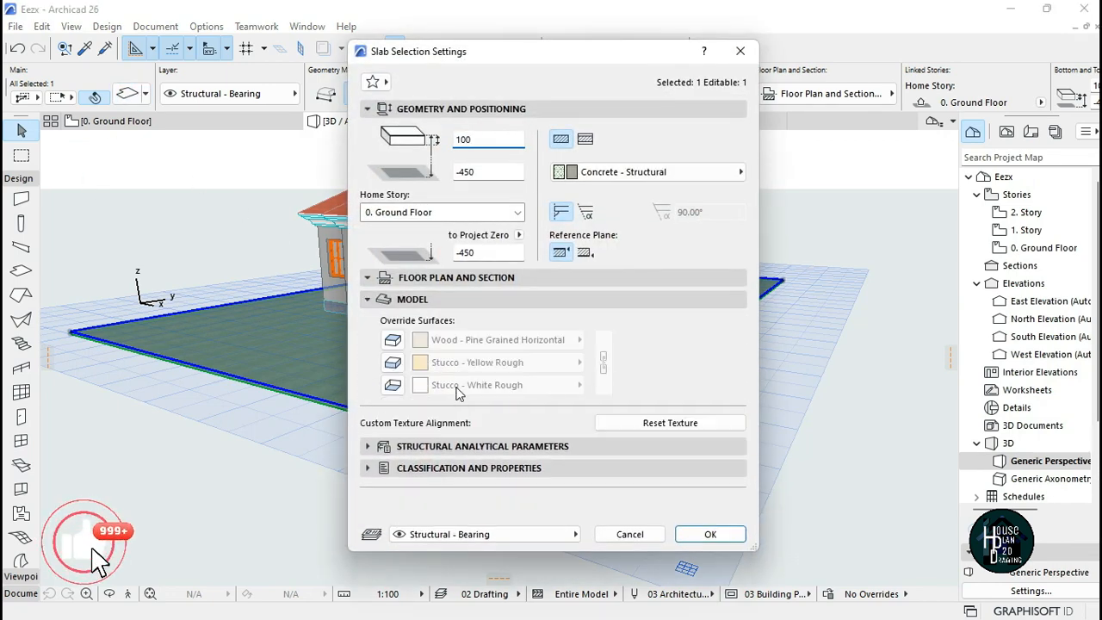
left_click(393, 340)
left_click(517, 341)
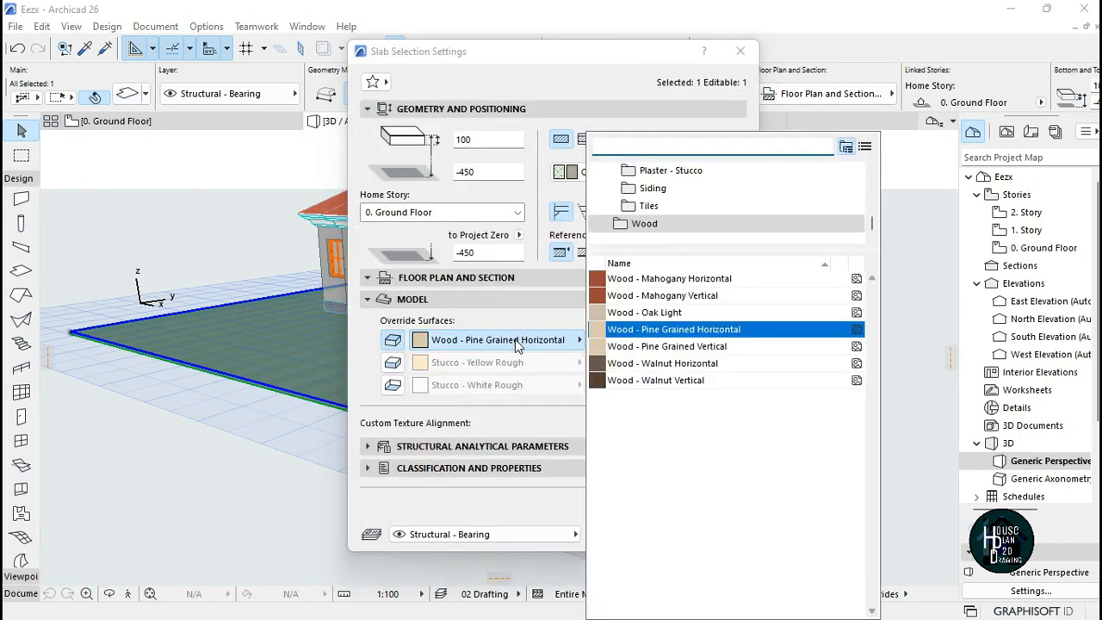
- Set the ground slab's top surface to Grass - Brown
scroll(689, 221, "up", 1)
scroll(683, 221, "down", 1)
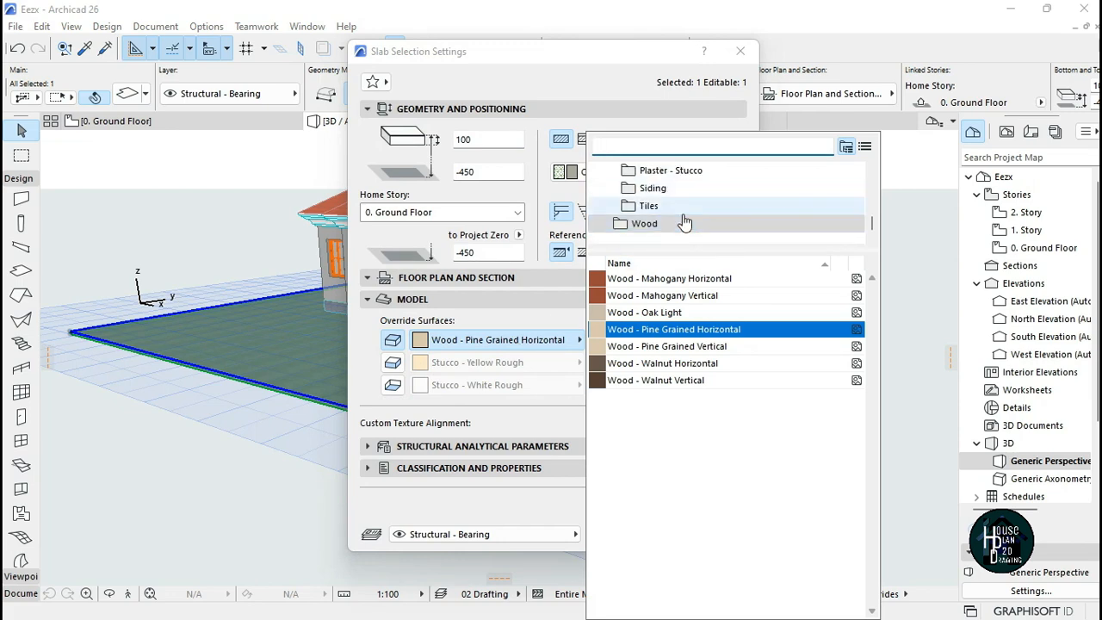
scroll(688, 215, "up", 1)
left_click(691, 206)
scroll(689, 211, "up", 5)
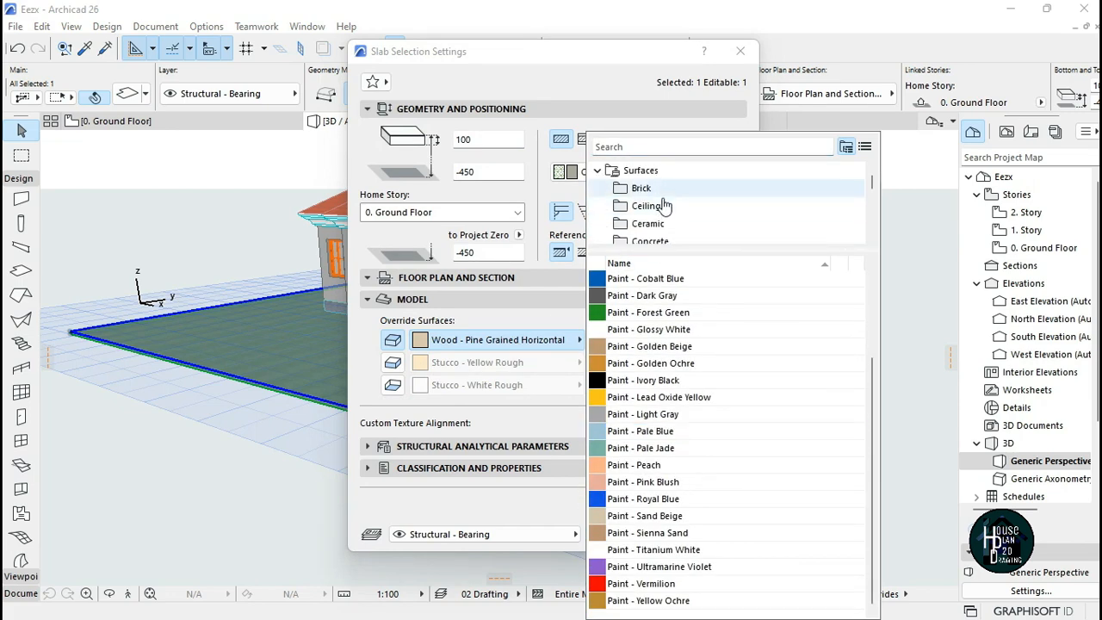
left_click(735, 206)
left_click_drag(874, 186, 876, 204)
left_click(706, 296)
left_click(759, 208)
left_click(682, 293)
left_click(747, 189)
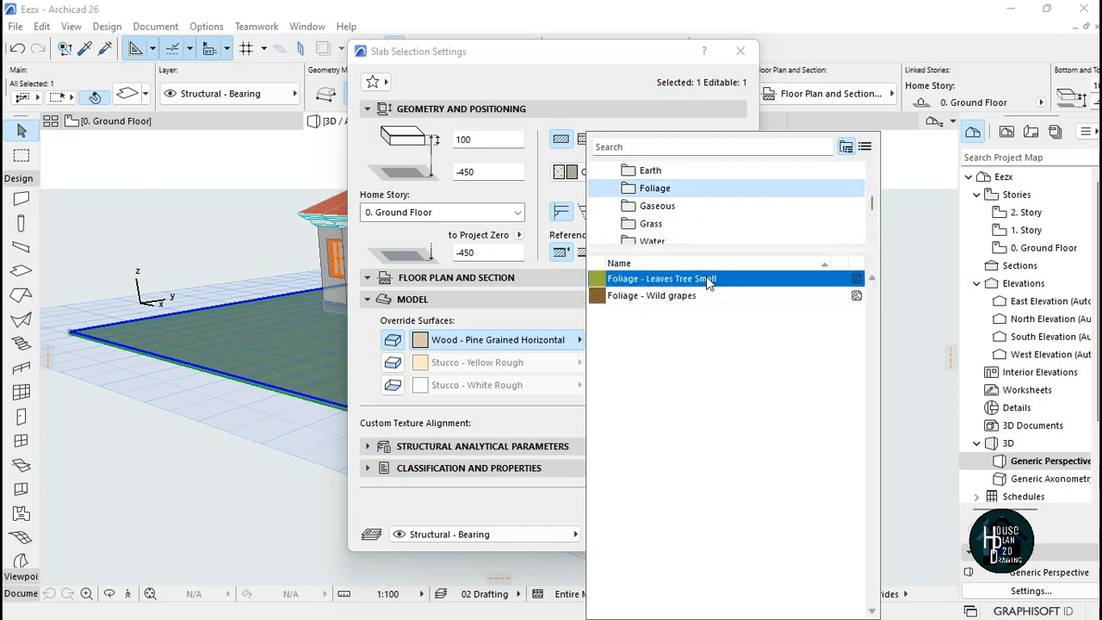
left_click(742, 222)
left_click(678, 283)
left_click(713, 534)
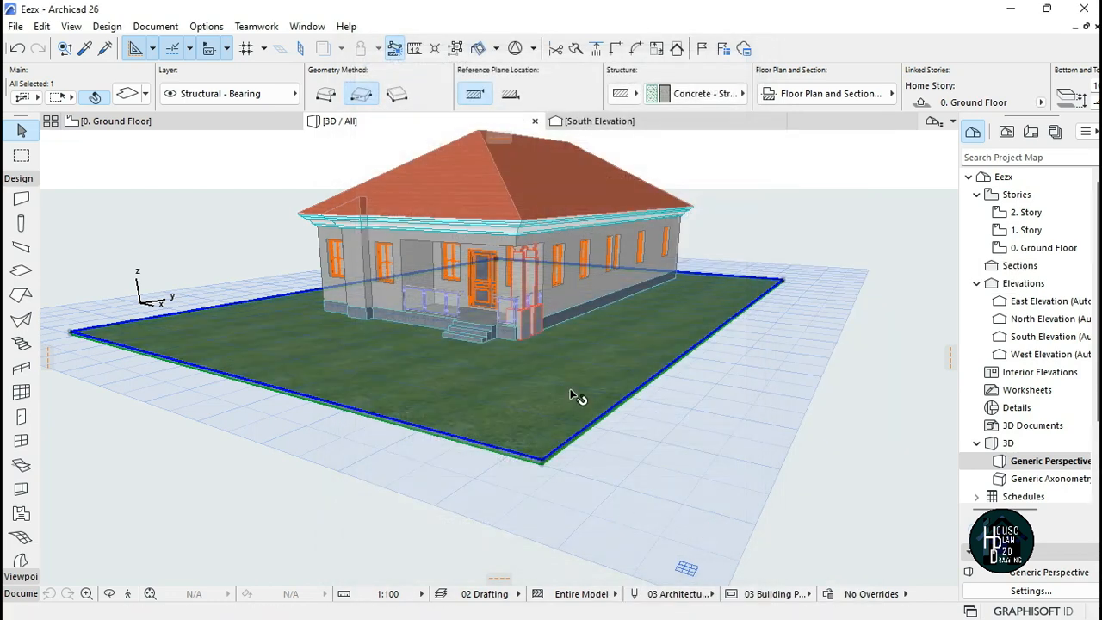
- Change the ground slab's top surface to Grass - Green
key("shift+F3")
key("Left")
key("Up")
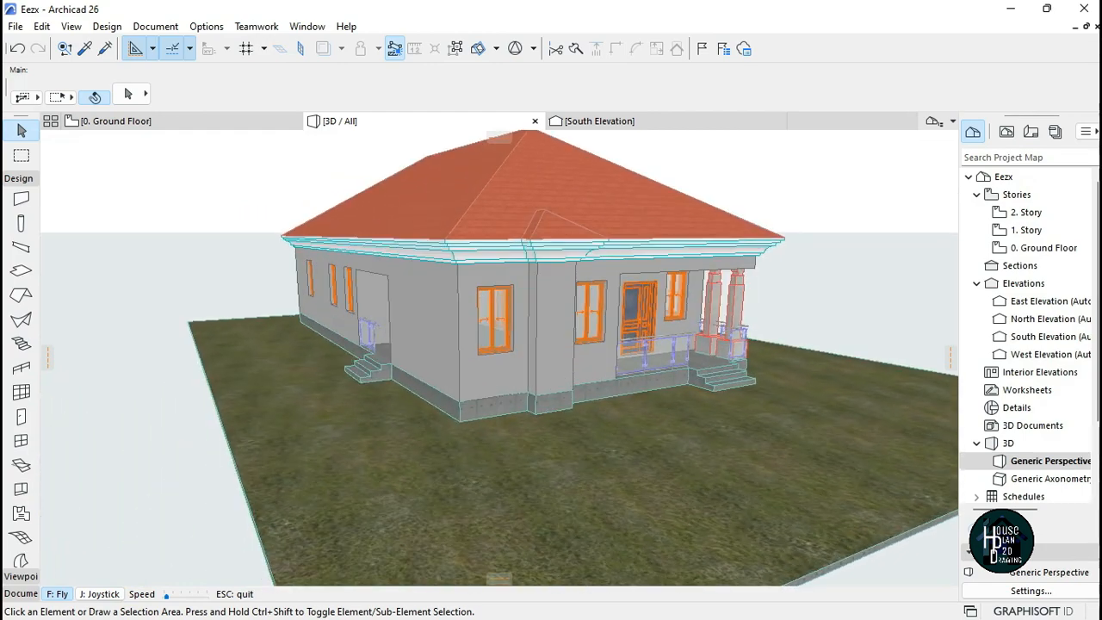
key("Right")
key("Escape")
left_click(391, 397)
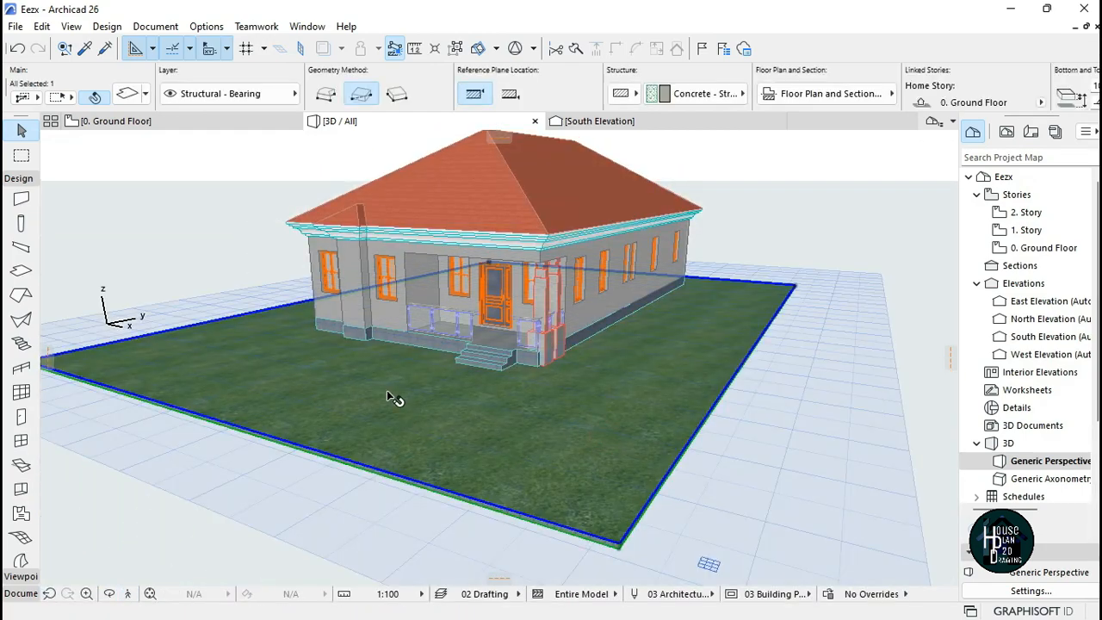
left_click(131, 95)
left_click(730, 50)
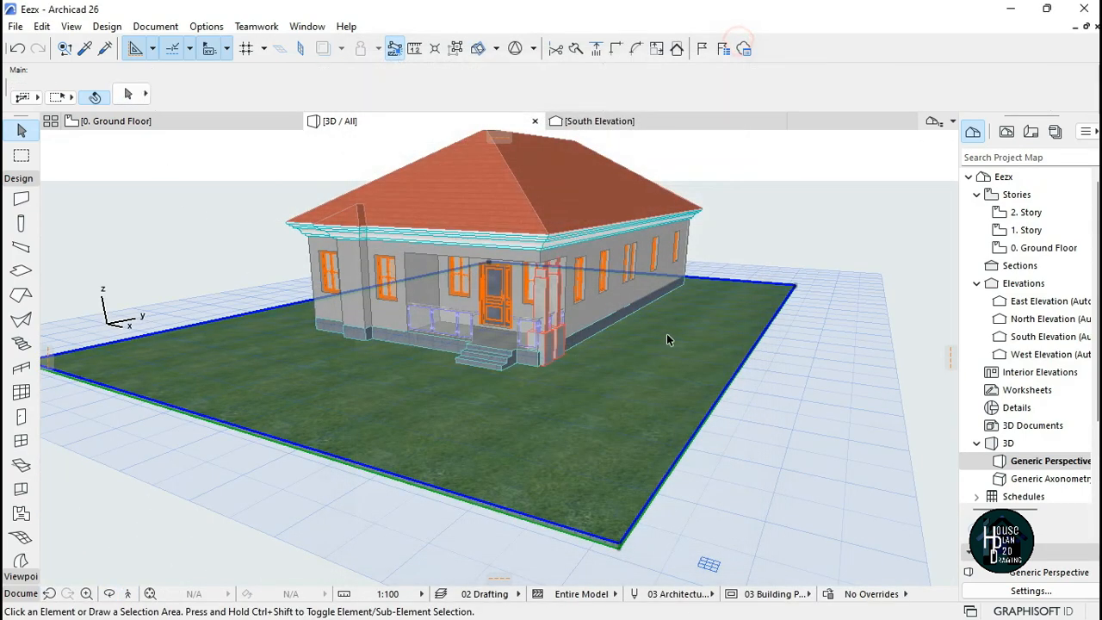
left_click(127, 93)
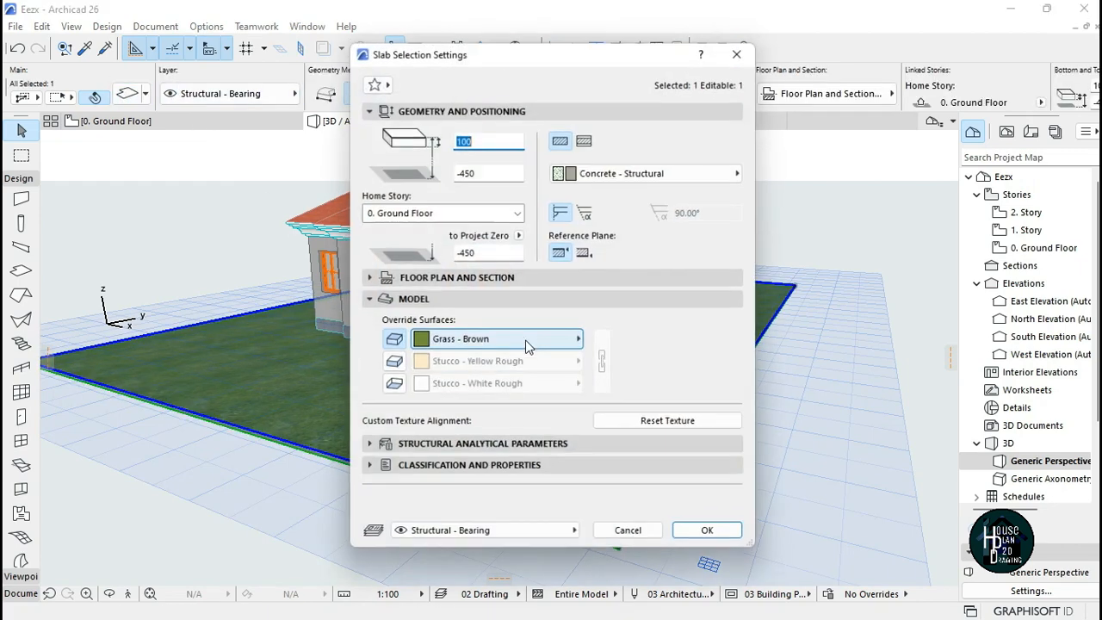
left_click(547, 344)
left_click(714, 297)
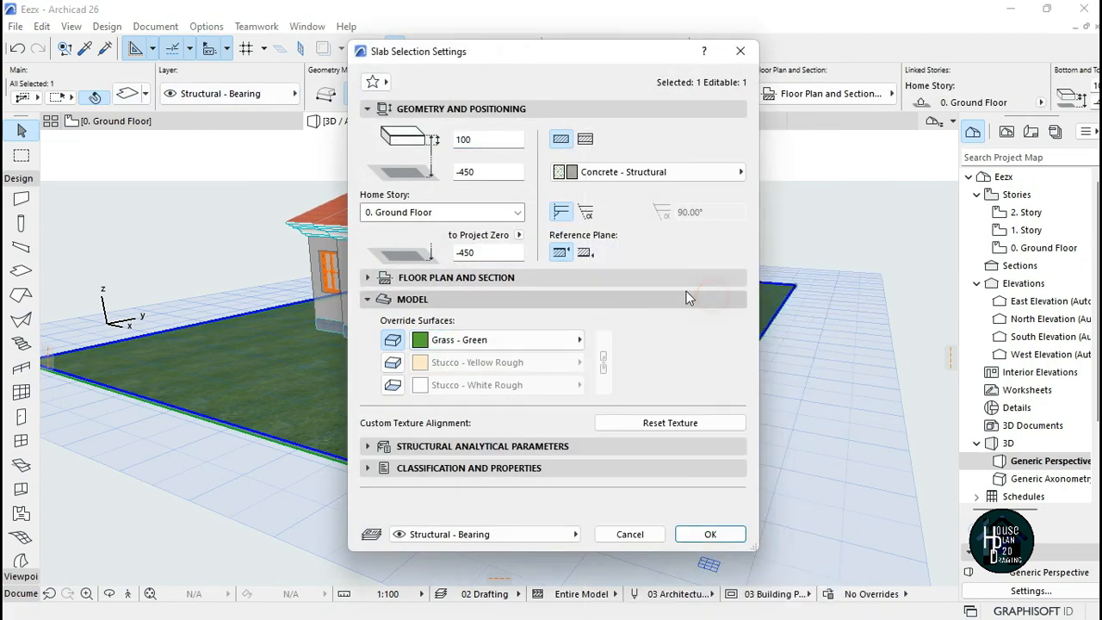
left_click(707, 533)
left_click(711, 446)
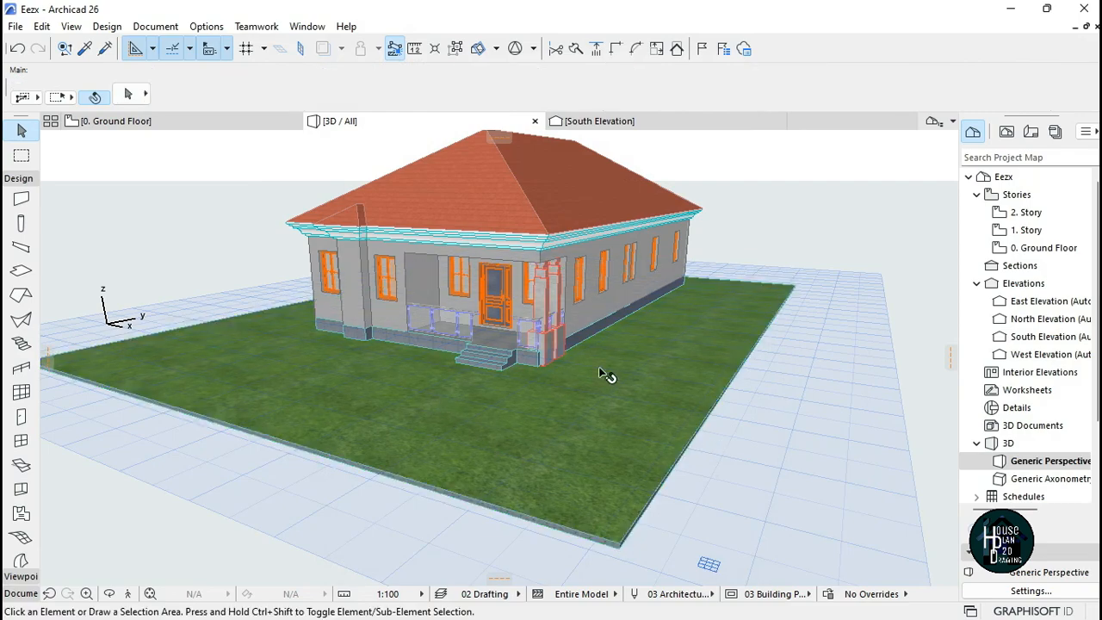
- Examine the house's exterior in 3D from the front porch around to the wall with the paired narrow windows
left_click(149, 594)
key("Up")
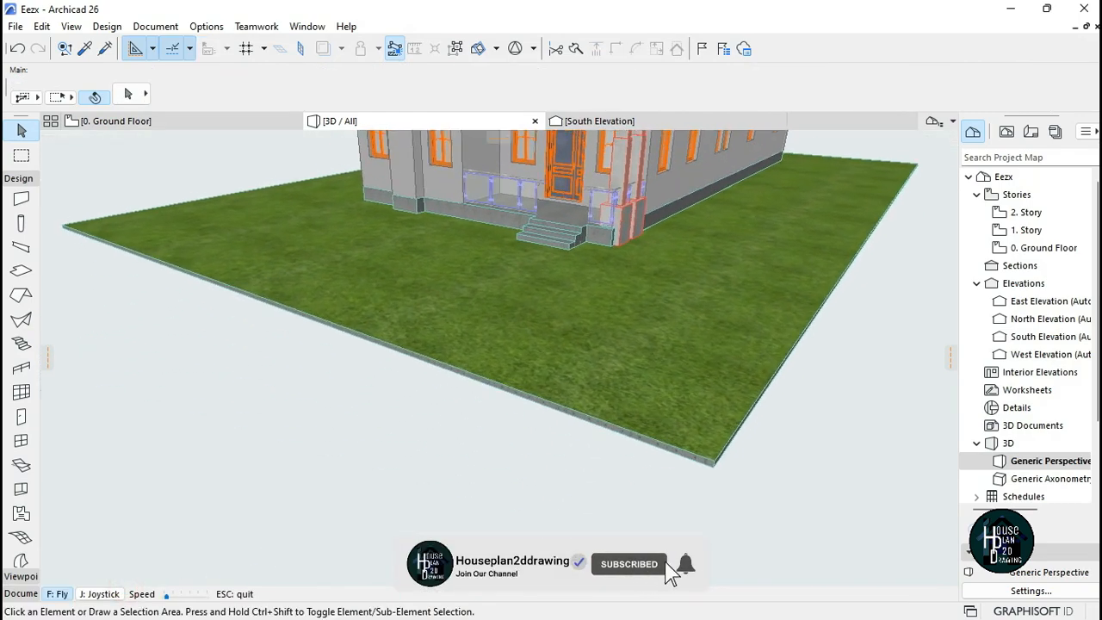
key("Down")
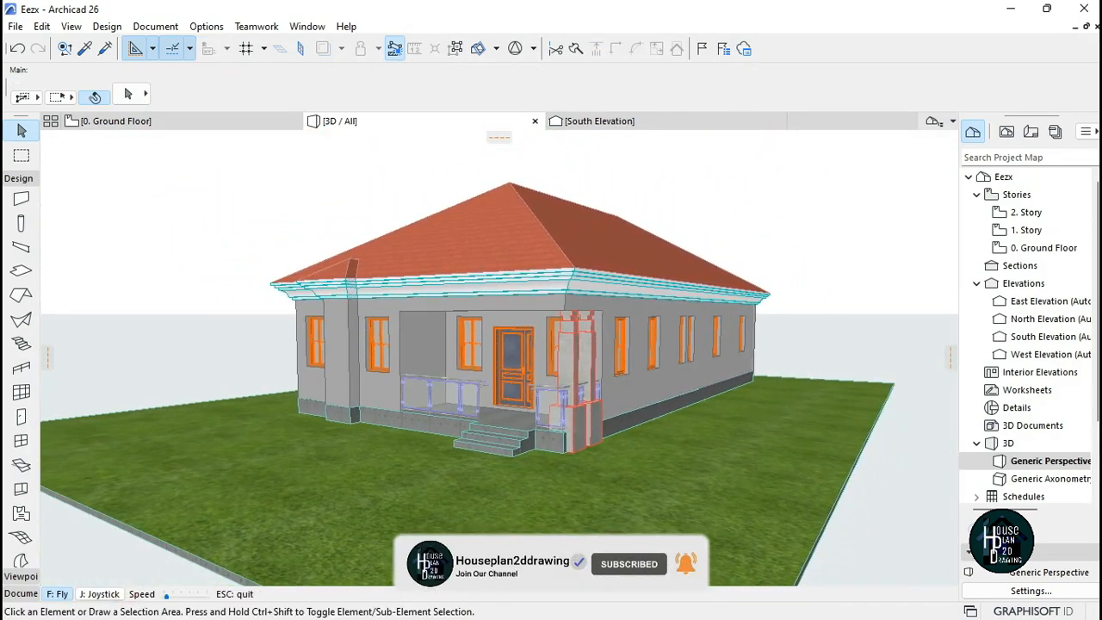
key("Right")
key("Right")
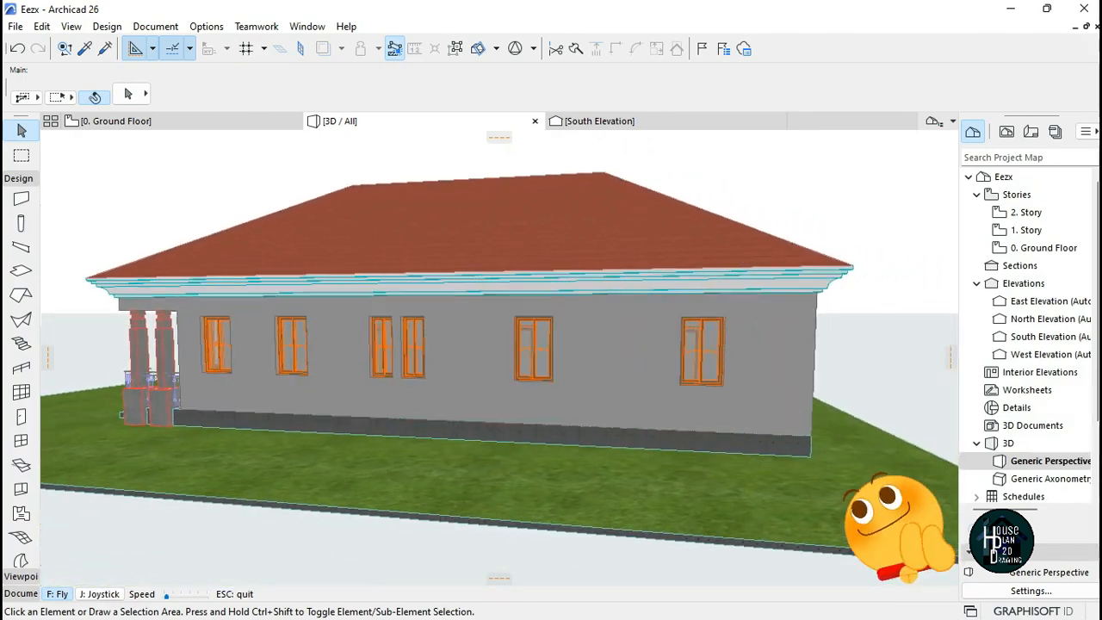
key("Right")
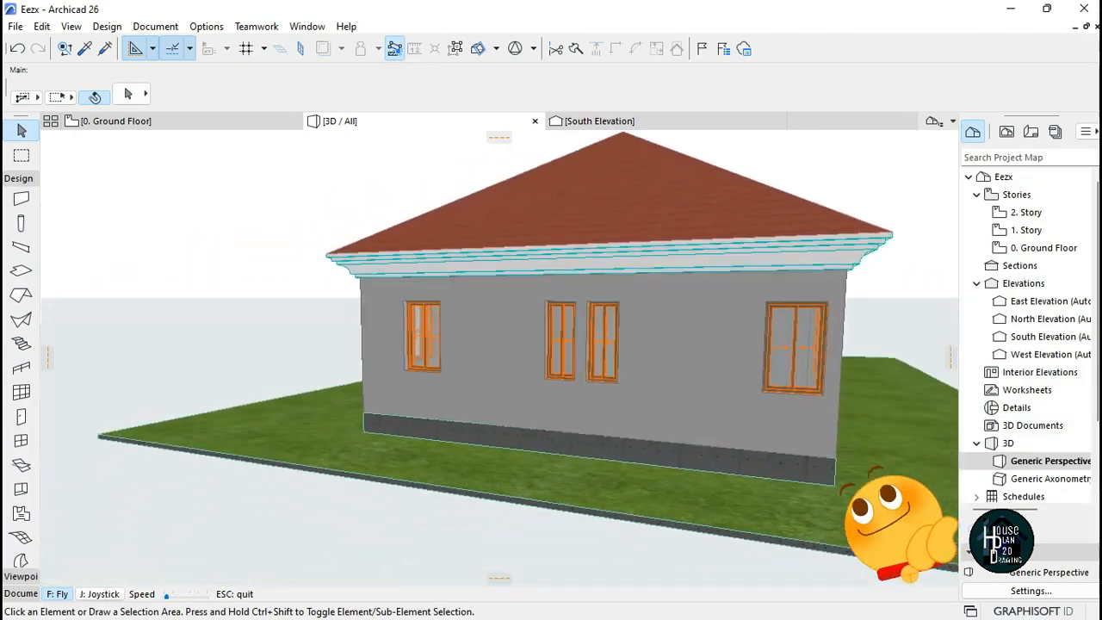
key("Right")
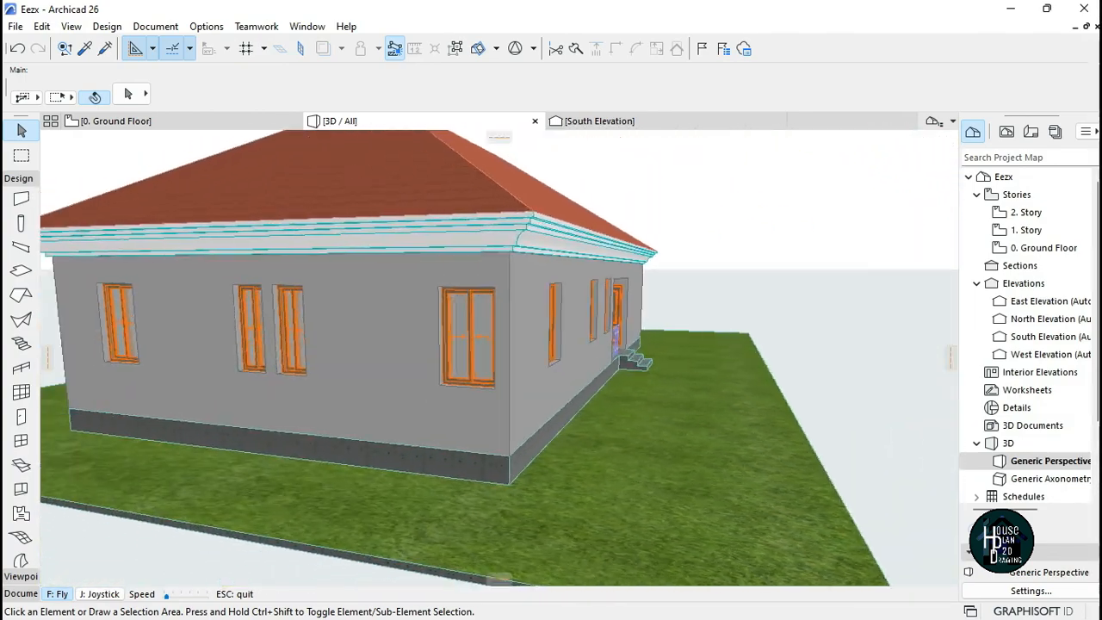
key("Right")
key("Up")
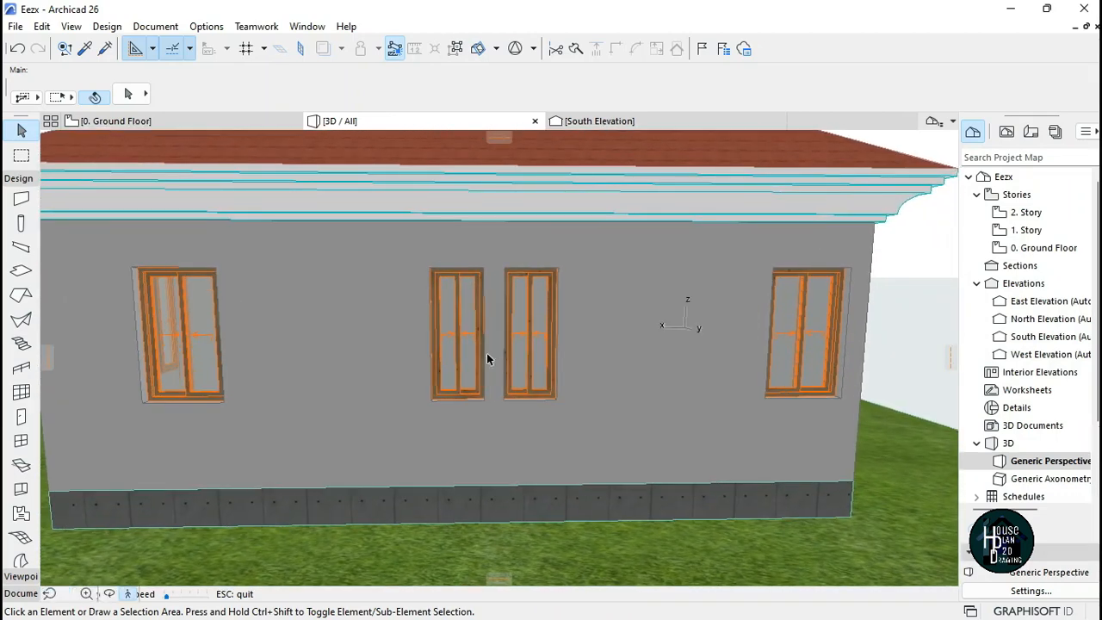
key("Escape")
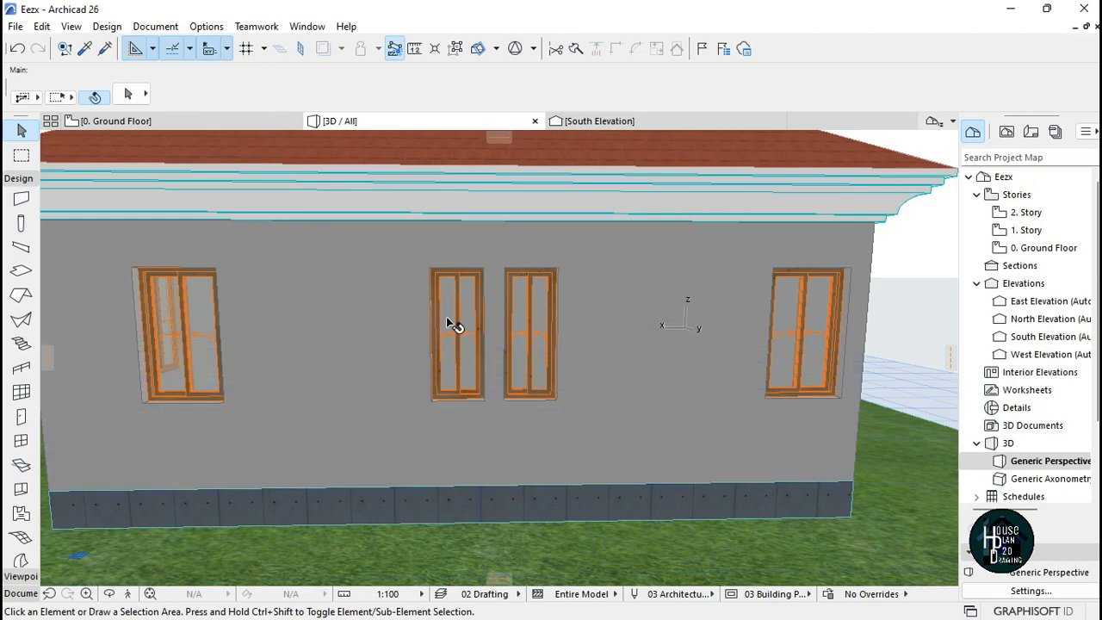
- Raise the lower edge of the right narrow window in the wall's middle pair to make it about 600 mm high
left_click(531, 331)
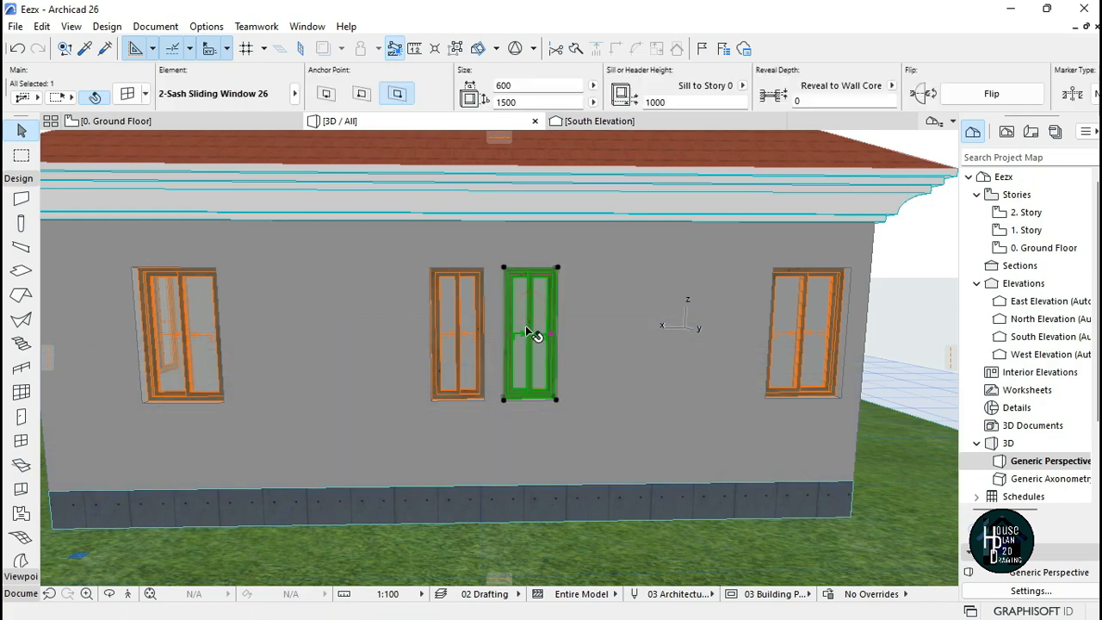
left_click(557, 399)
left_click(659, 298)
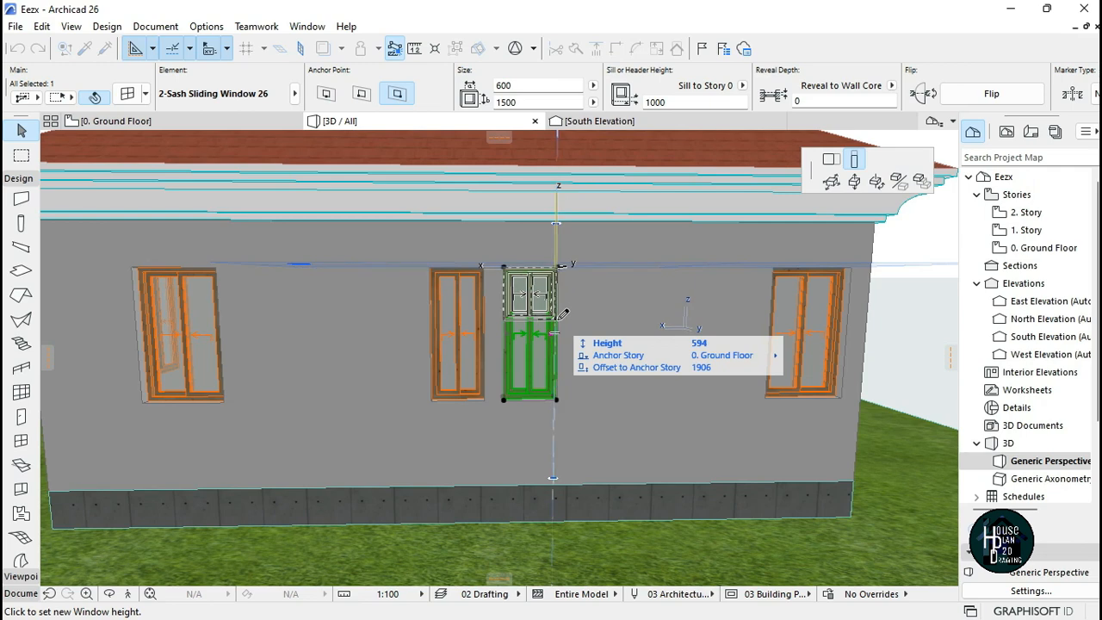
left_click(556, 320)
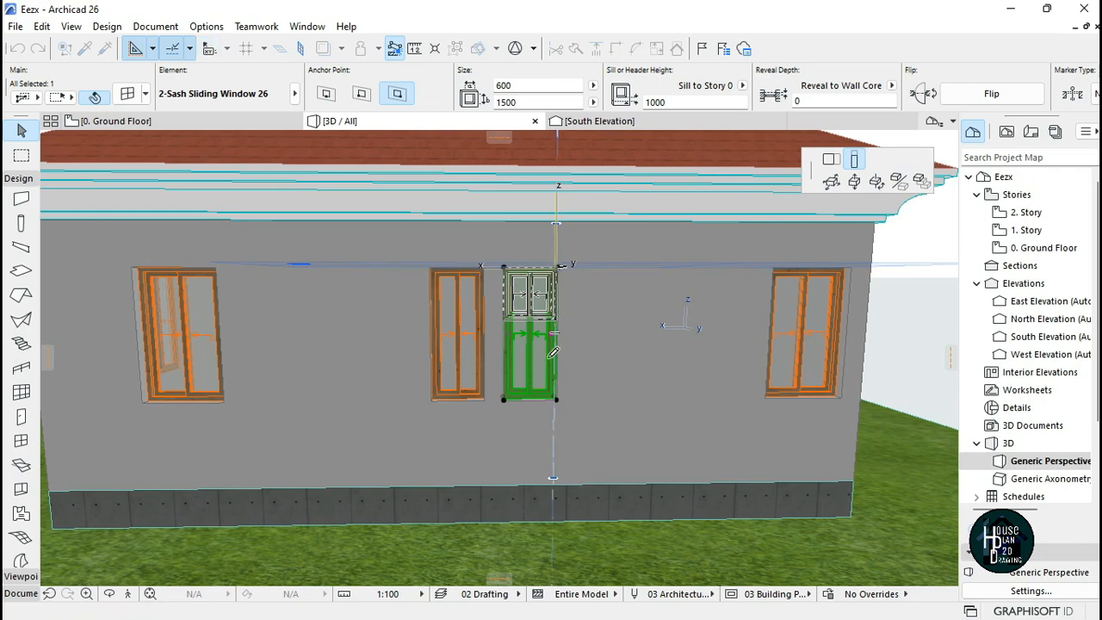
left_click(462, 375)
key("Escape")
- Set the height of the left narrow window in the same pair to 600 mm, keeping its top edge in place
left_click(468, 372)
left_click(485, 401)
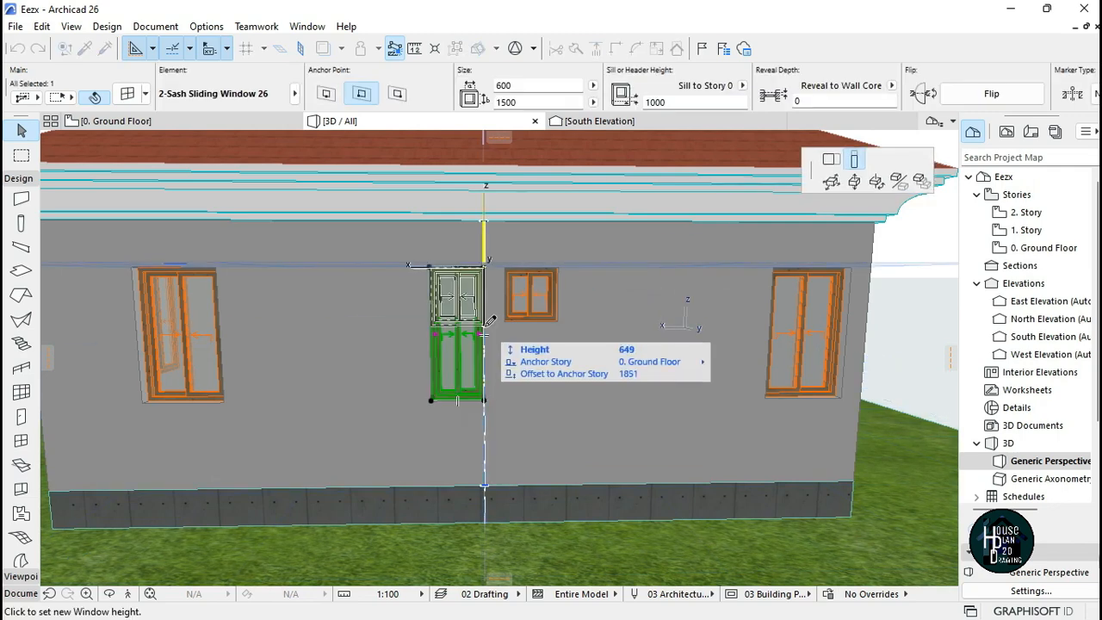
type("600")
key("Return")
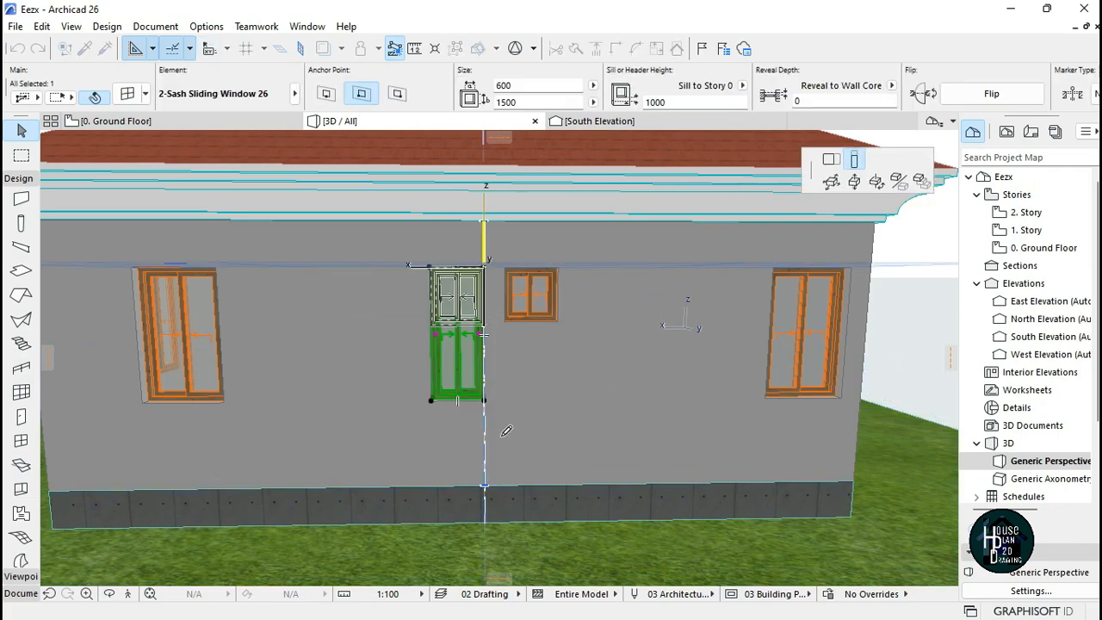
key("Escape")
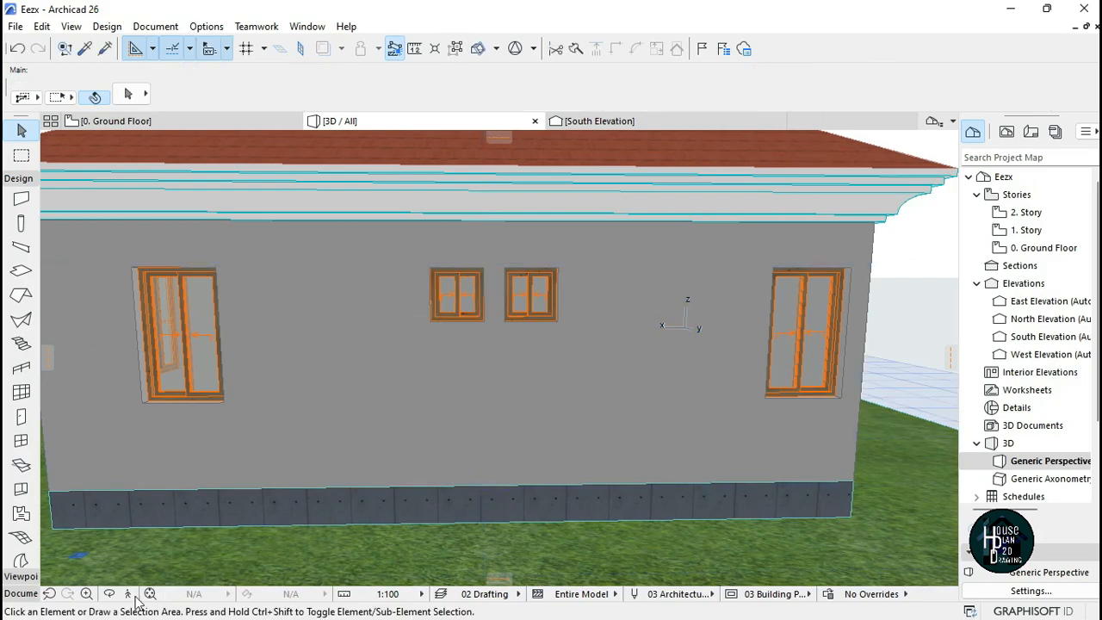
- Set the right narrow window of the middle pair on the house's other long wall to 600 mm high
key("Left")
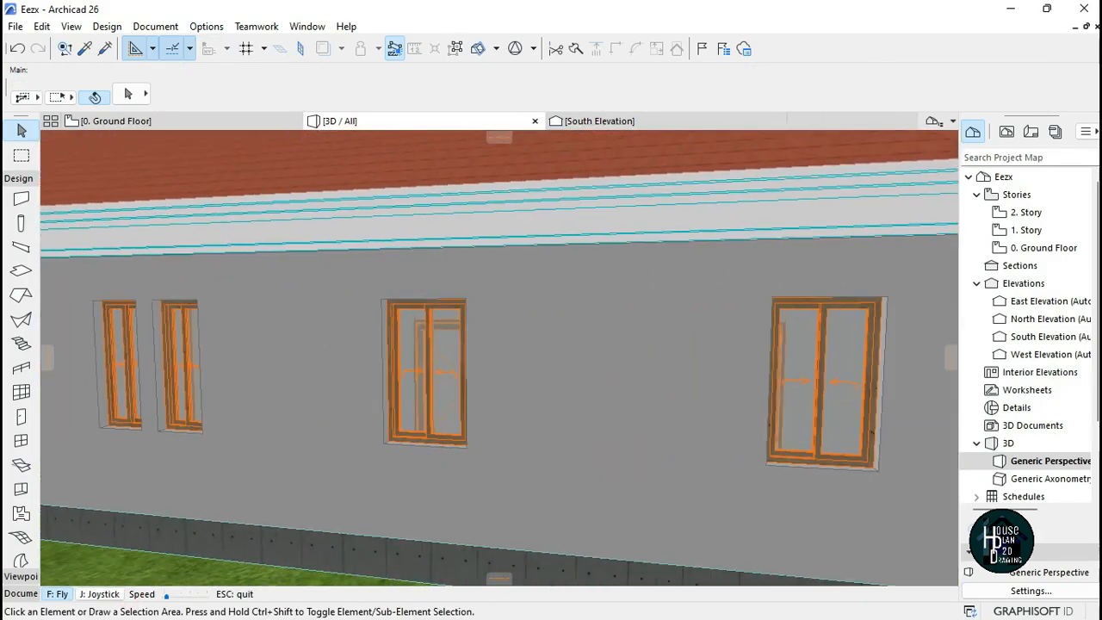
key("Down")
key("Up")
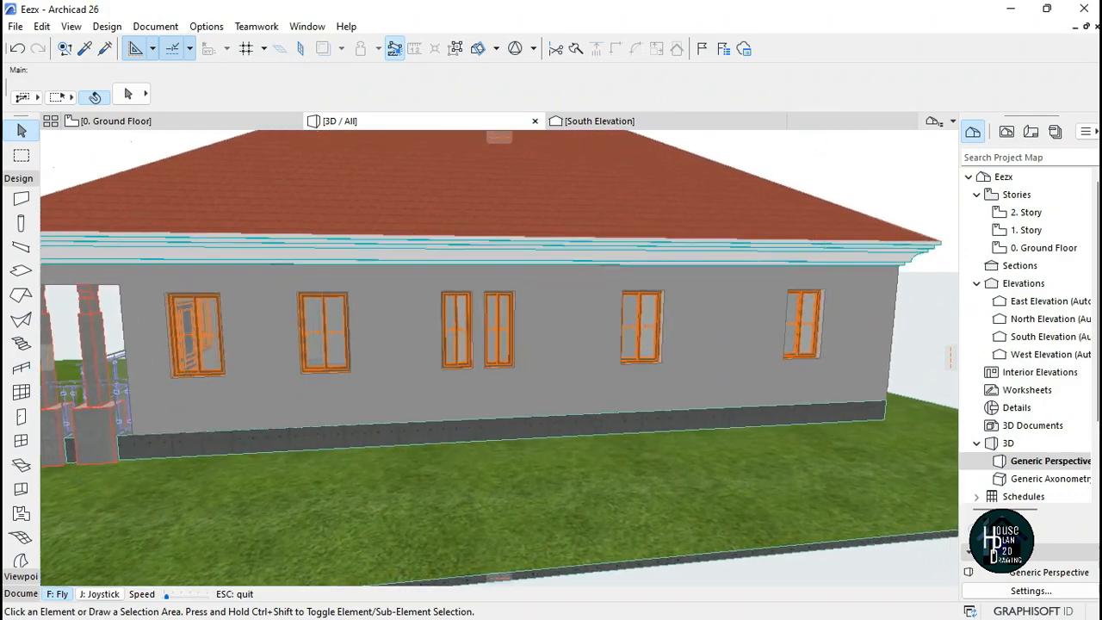
key("Up")
key("Left")
key("Down")
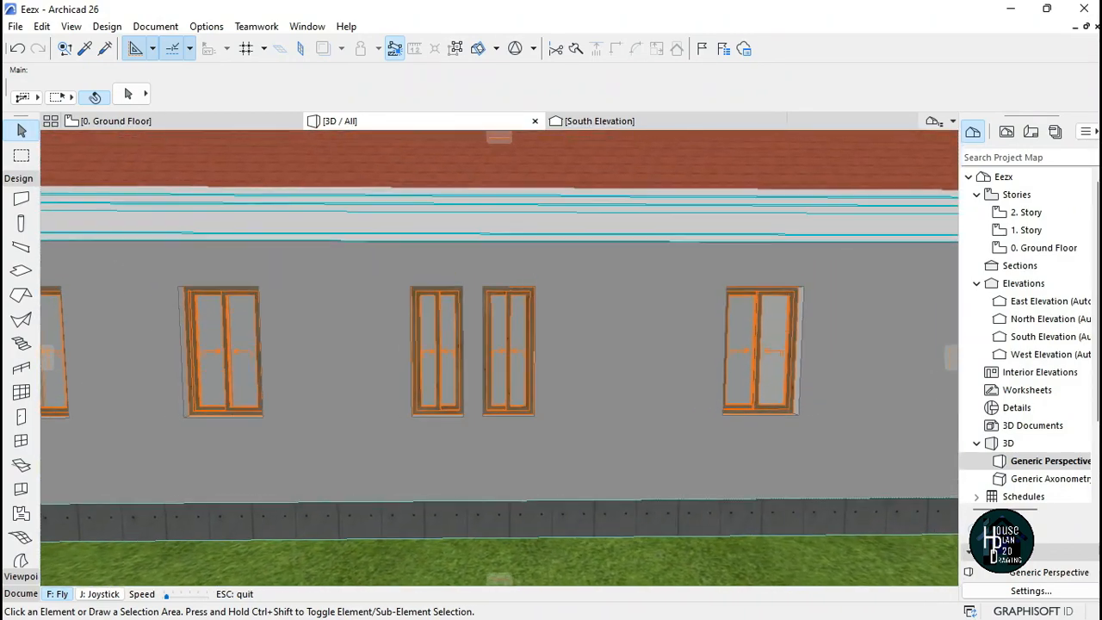
key("Escape")
left_click(499, 356)
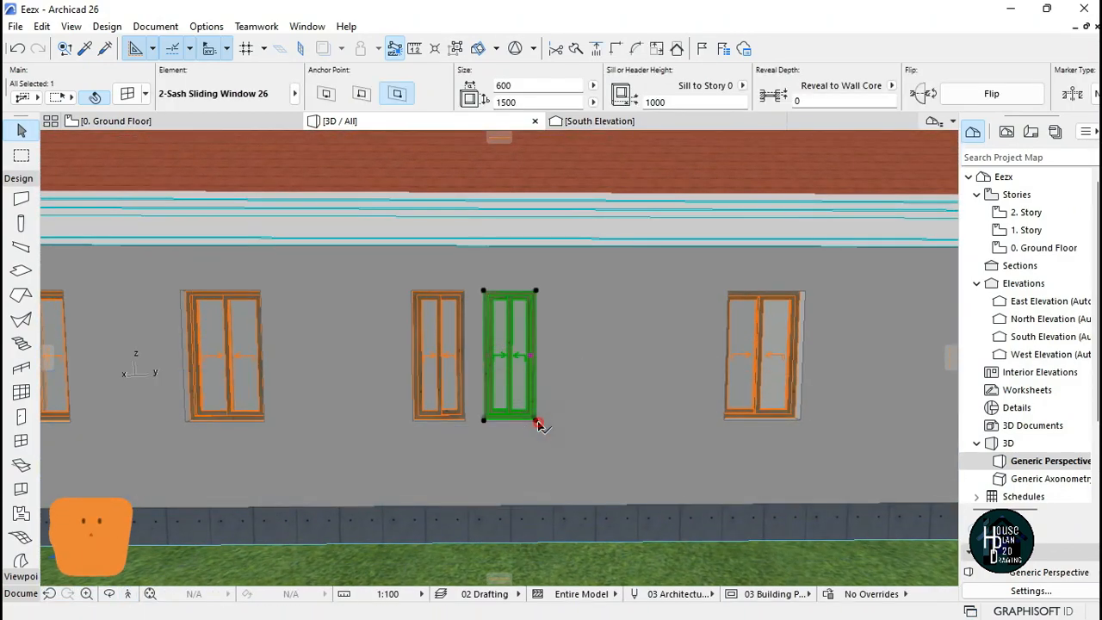
left_click(537, 371)
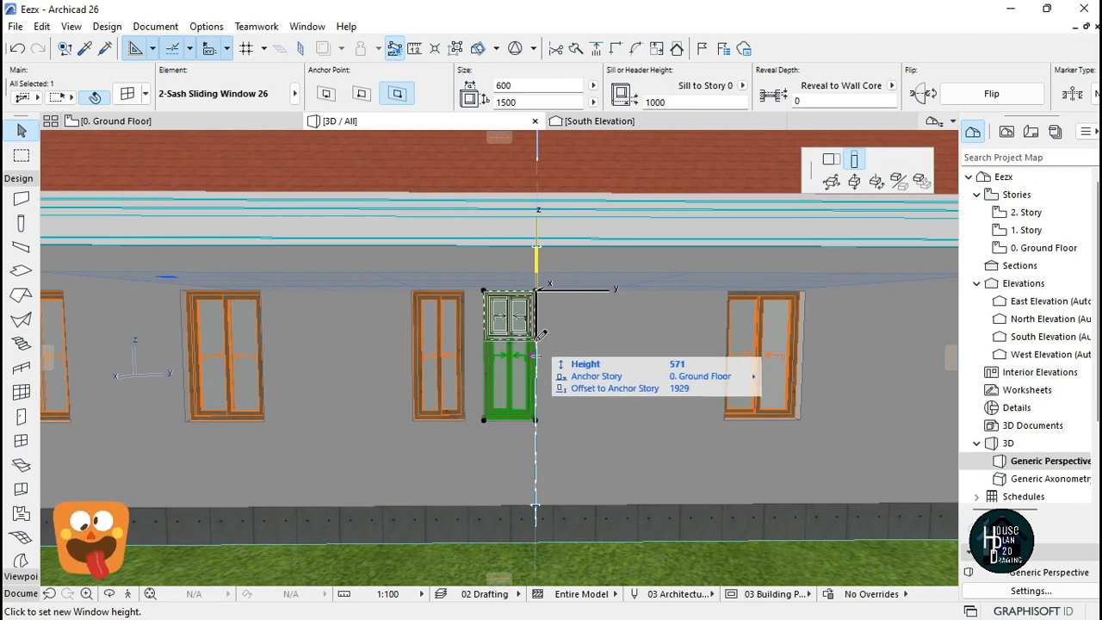
type("600")
key("Return")
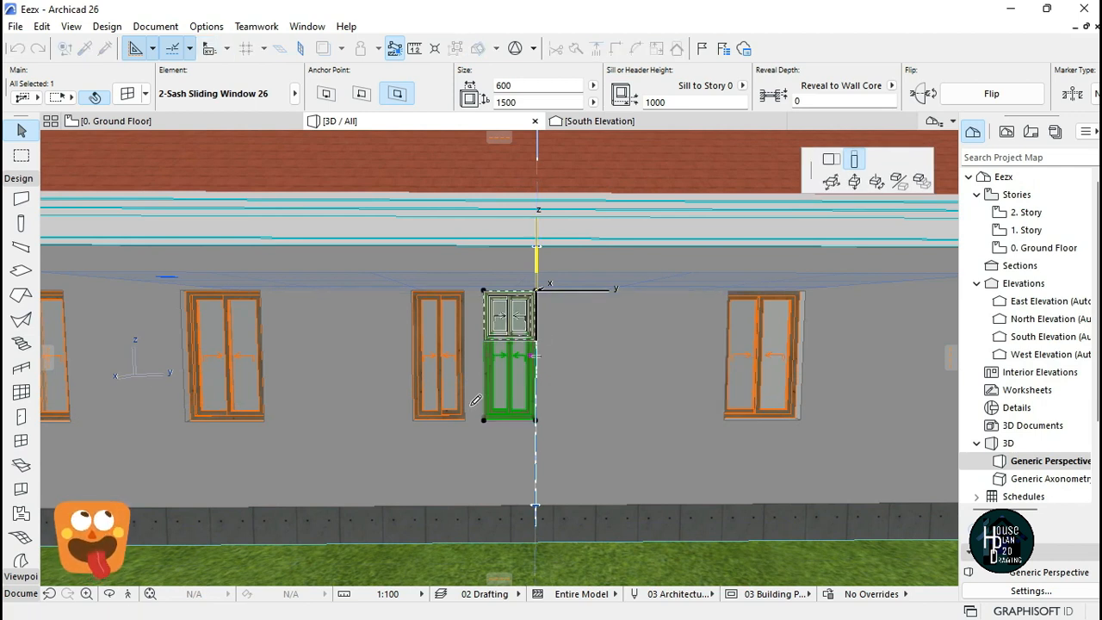
key("Escape")
- Shorten the left narrow window of this pair from its lower edge to match the small window beside it
left_click(456, 404)
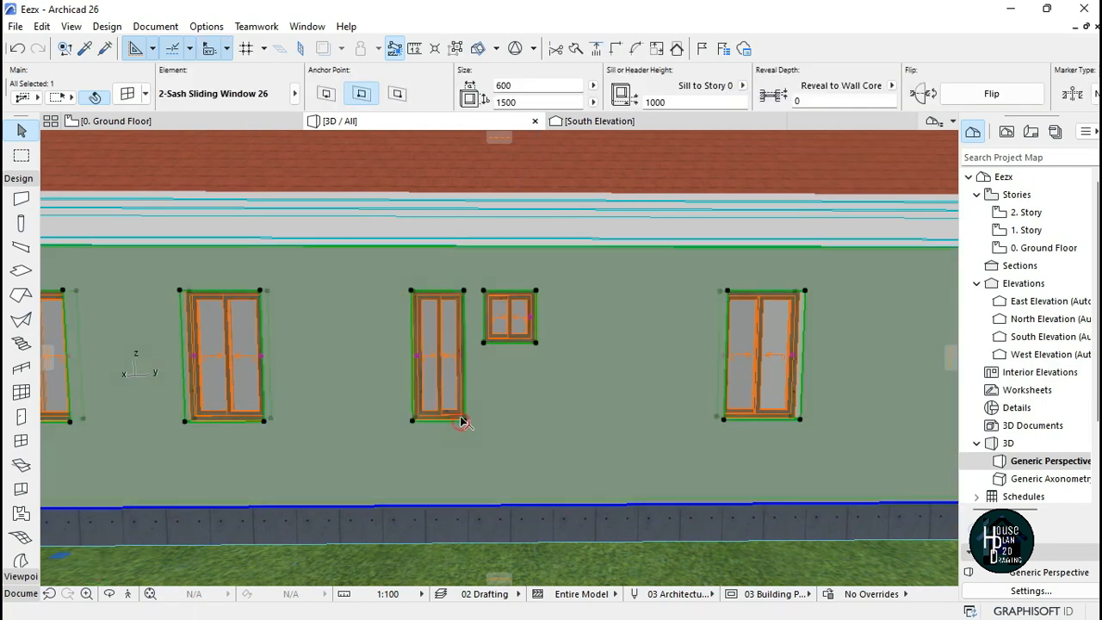
left_click(465, 419)
key("Escape")
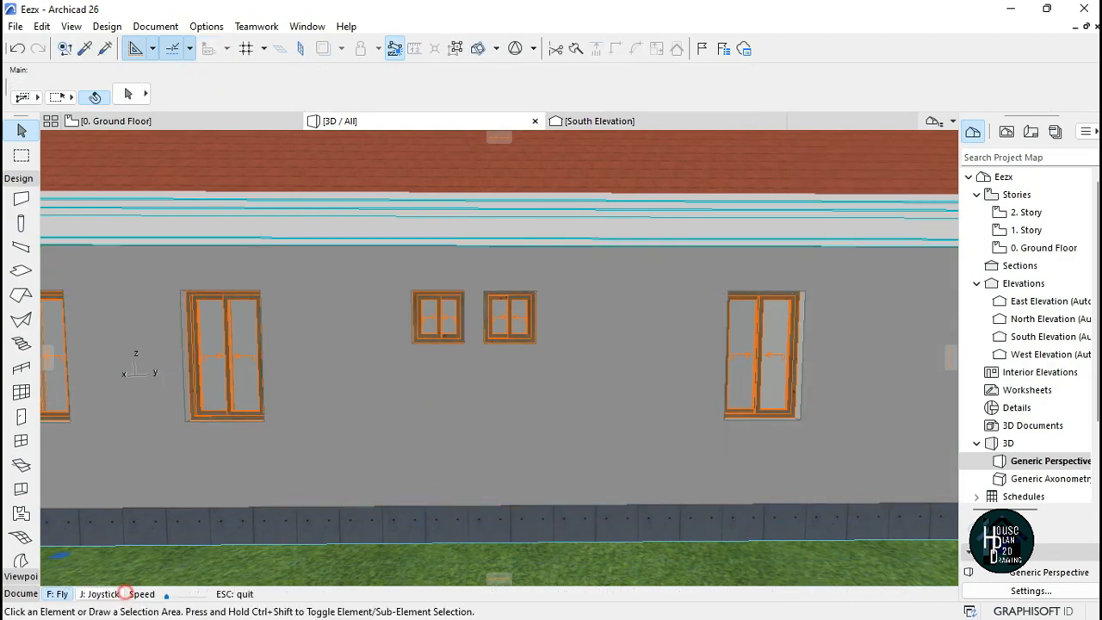
- Examine the front entrance in 3D, including the porch, steps, glass railings and neighbouring windows
left_click(128, 594)
key("Down")
key("Left")
key("Up")
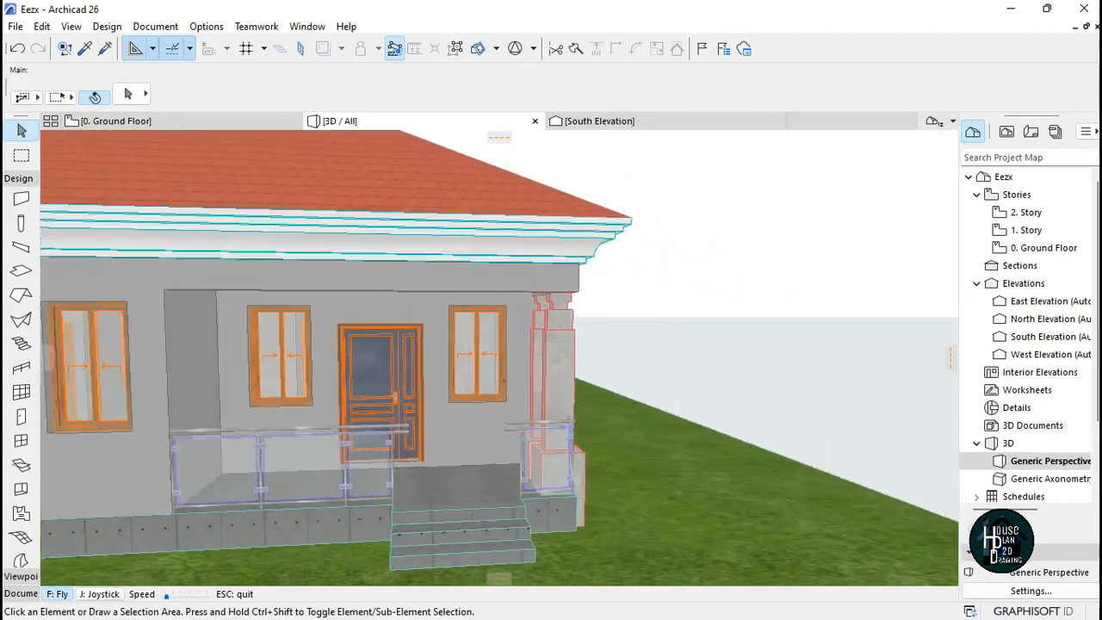
key("Down")
key("Up")
key("Escape")
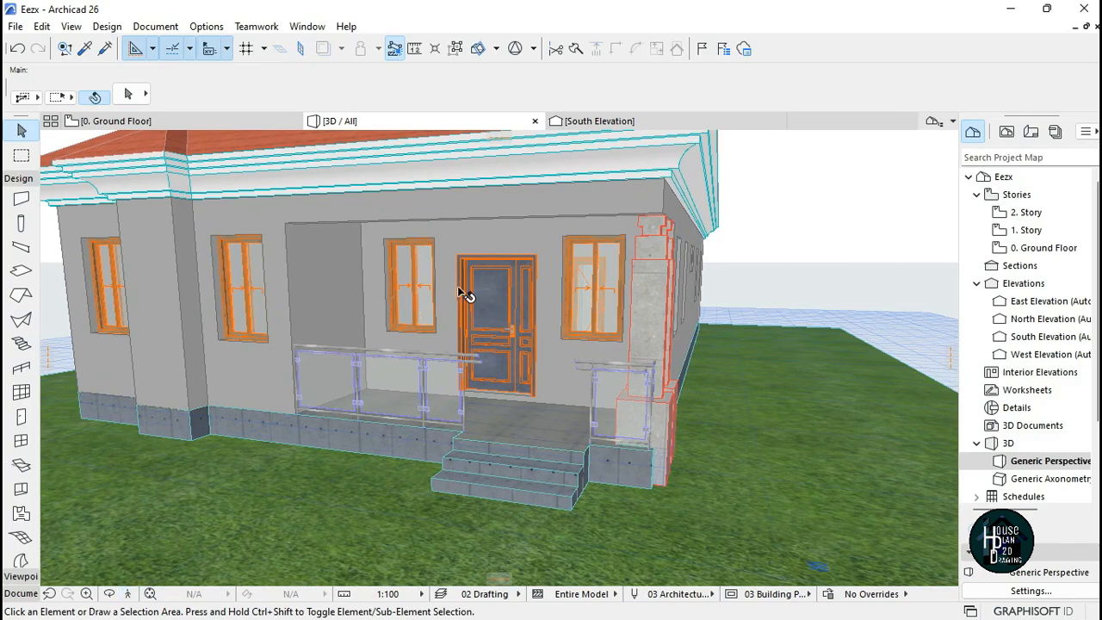
- Review the front facade, the long side wall and the grass slab in 3D from different distances and angles
left_click(128, 594)
key("Down")
key("Right")
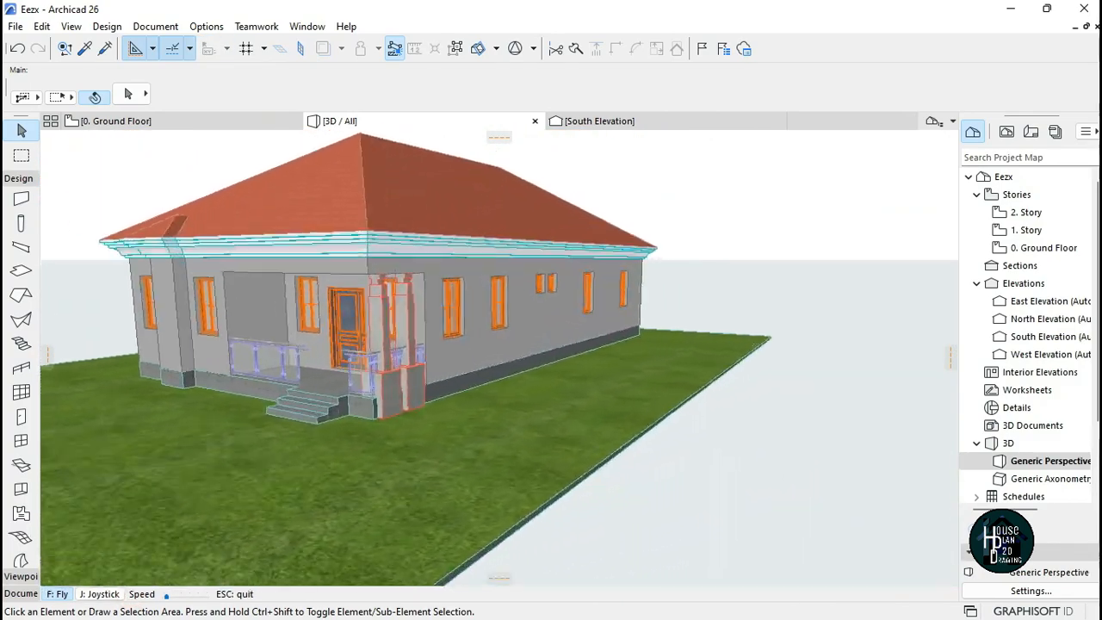
key("Up")
key("Left")
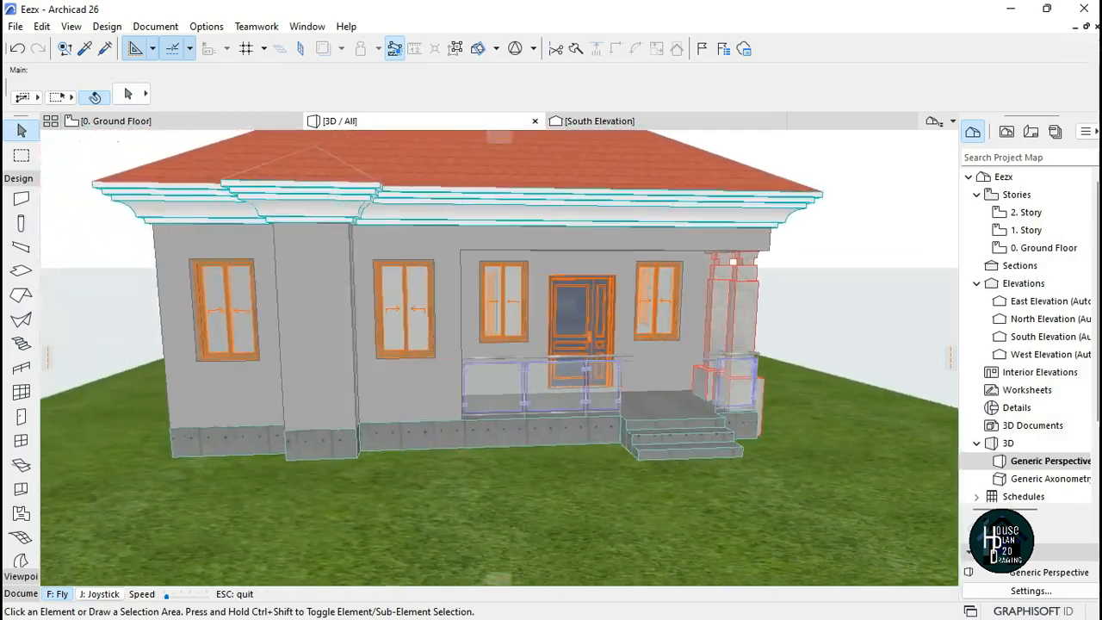
key("Down")
key("Up")
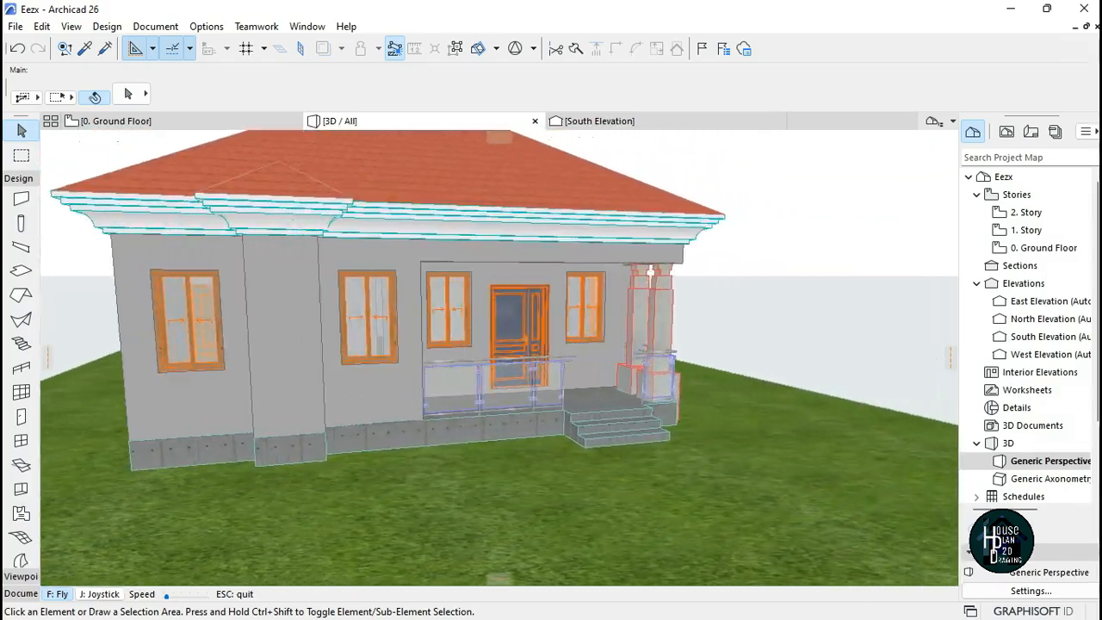
key("Right")
key("Down")
key("Up")
key("Up")
key("Down")
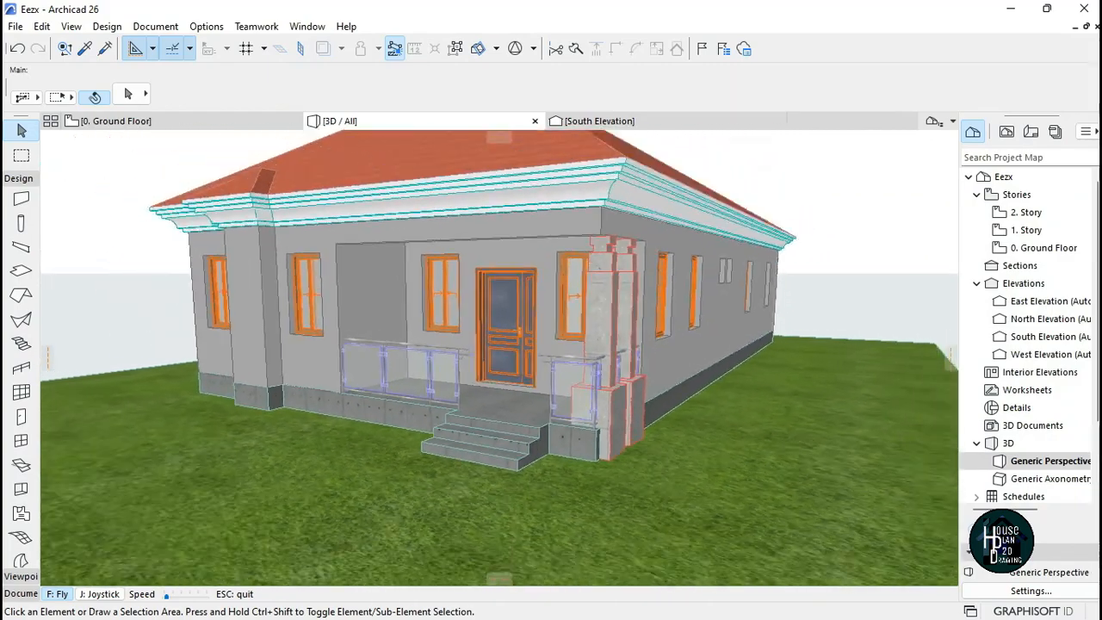
key("Left")
key("Right")
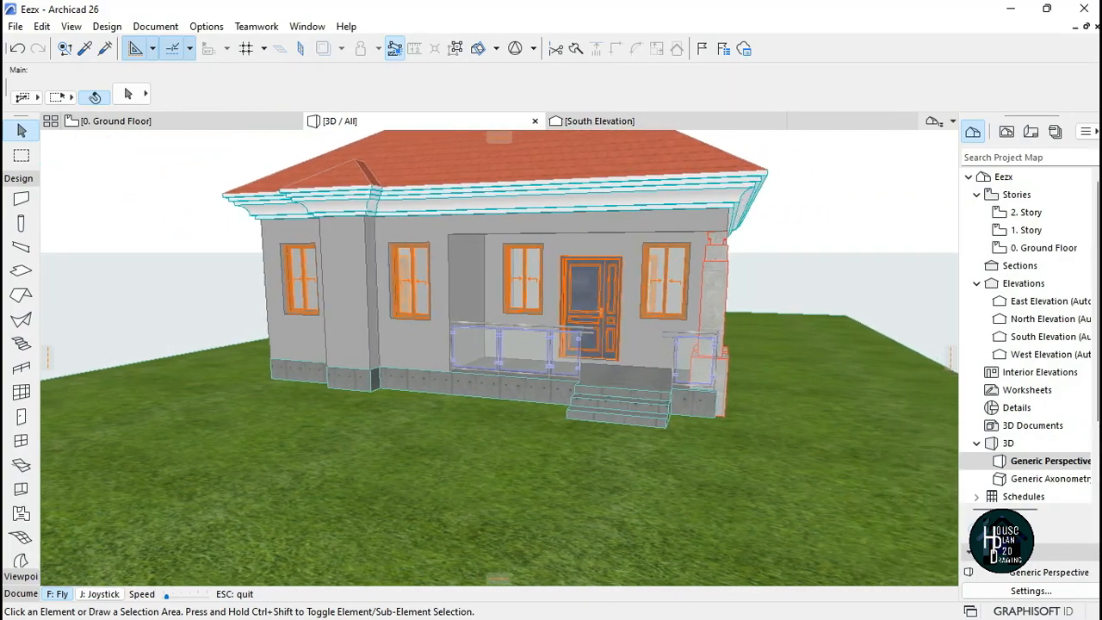
key("Up")
key("Down")
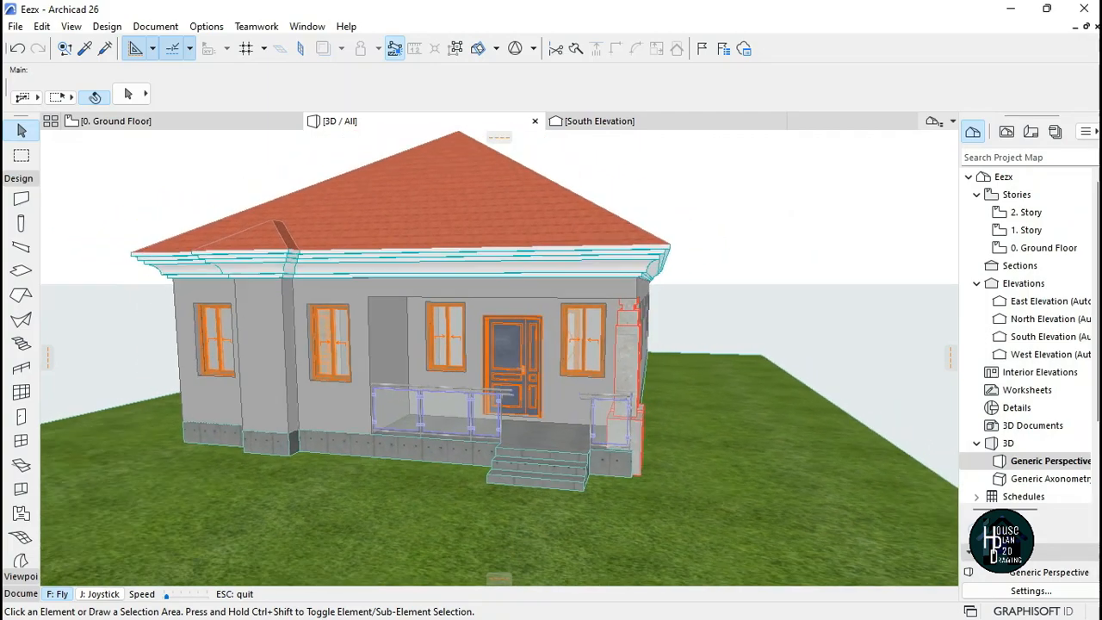
key("Up")
key("Down")
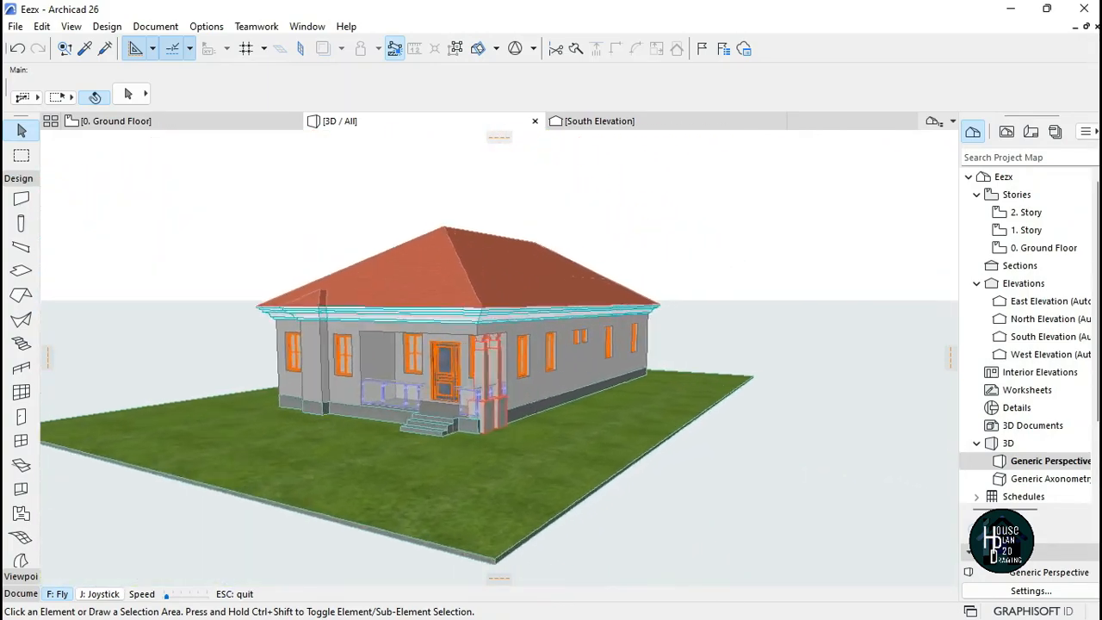
key("Escape")
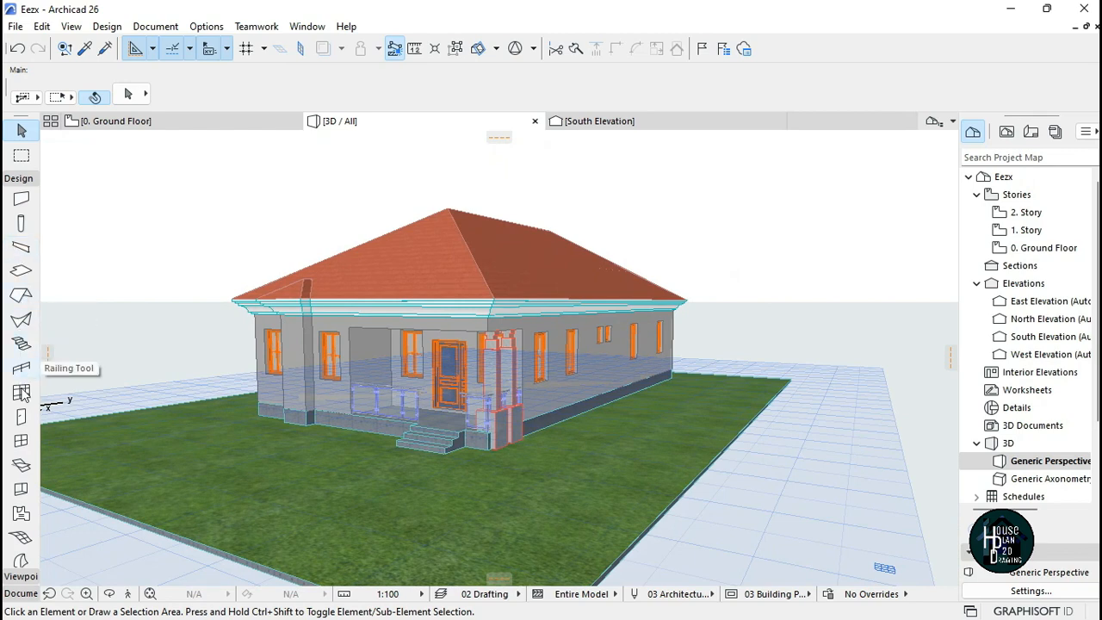
- Select all the windows in the model with the Window tool and view those beside the front door up close
left_click(20, 442)
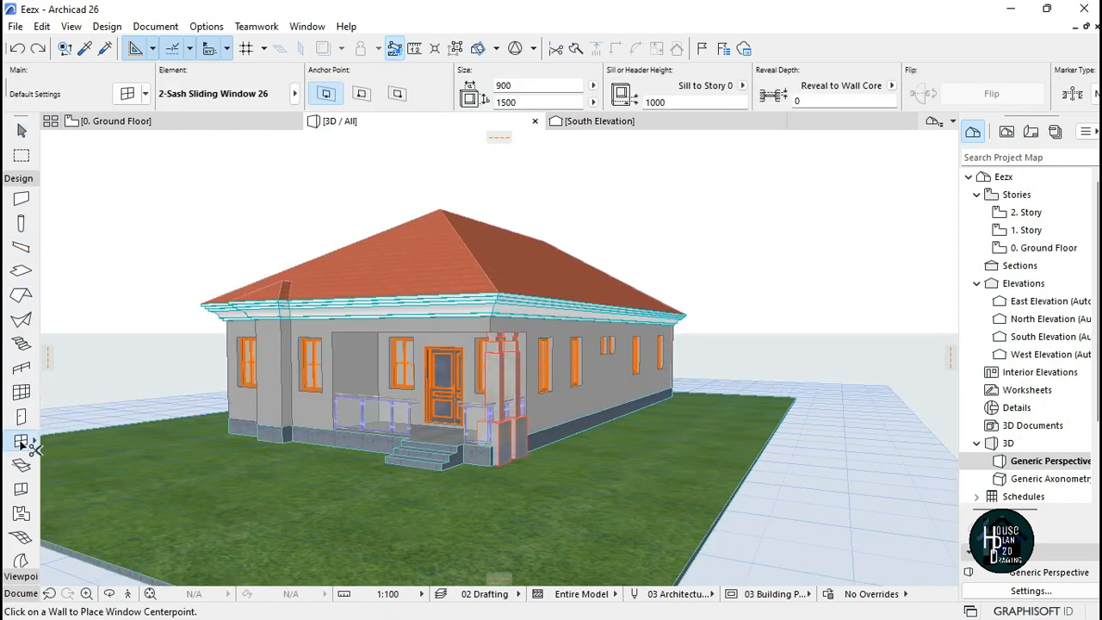
key("ctrl+a")
left_click(127, 594)
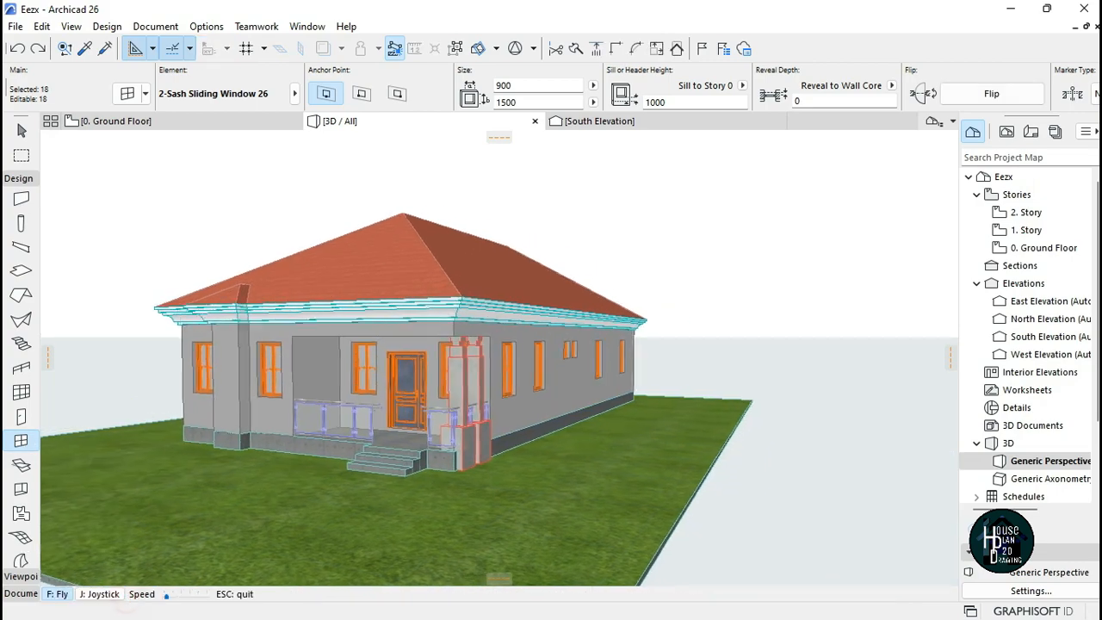
key("Up")
key("Up")
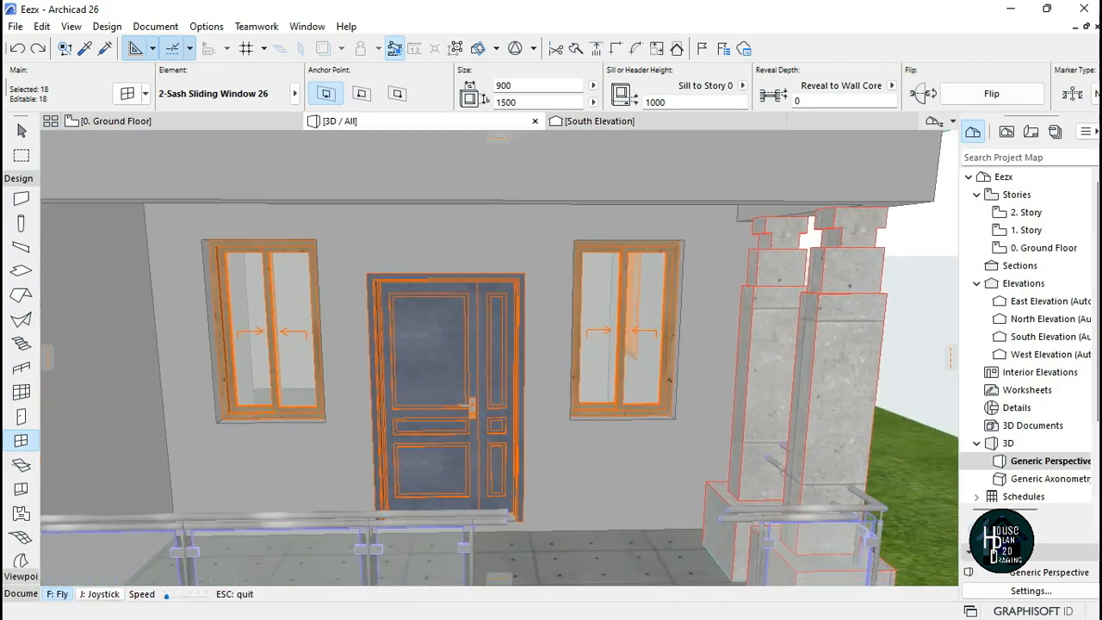
key("Escape")
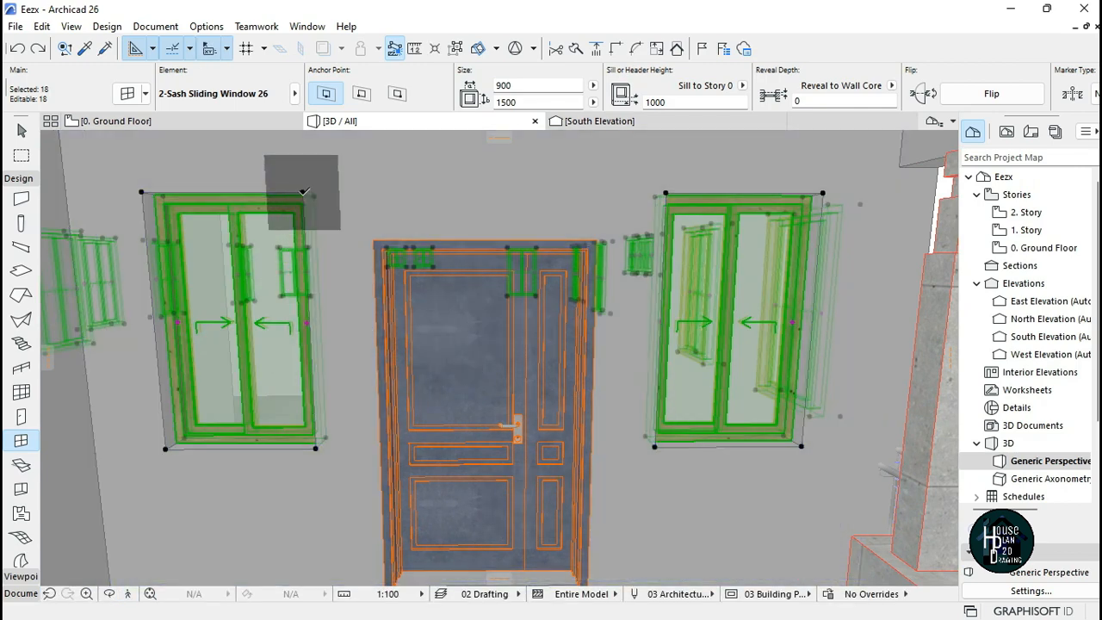
- Lower all selected windows by 262 so their top edges align with the top of the front door frame
left_click(303, 191)
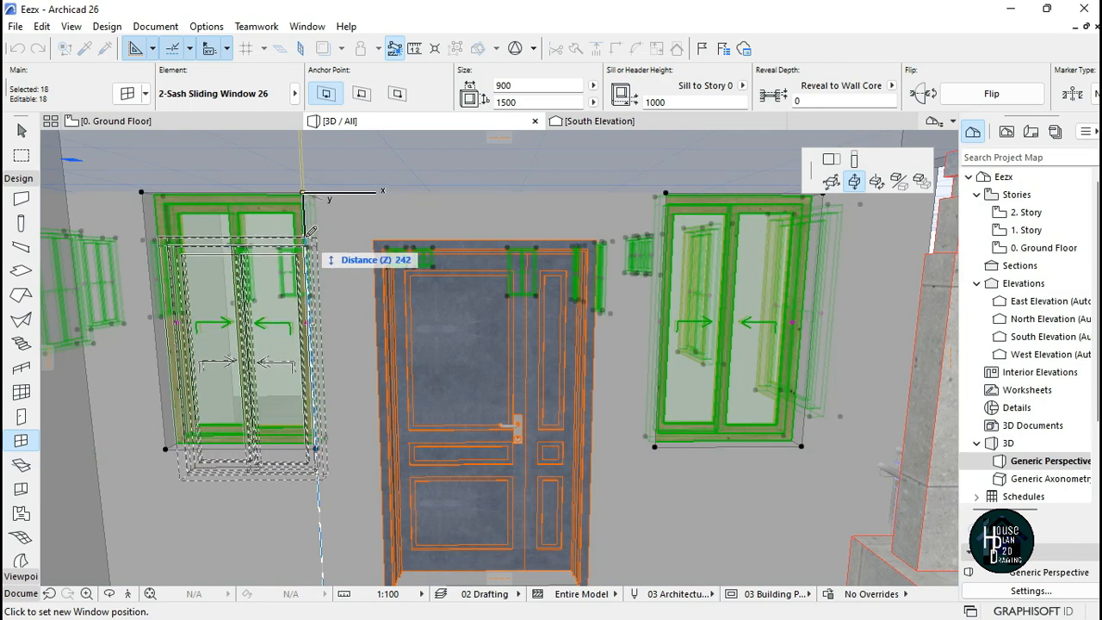
key("shift")
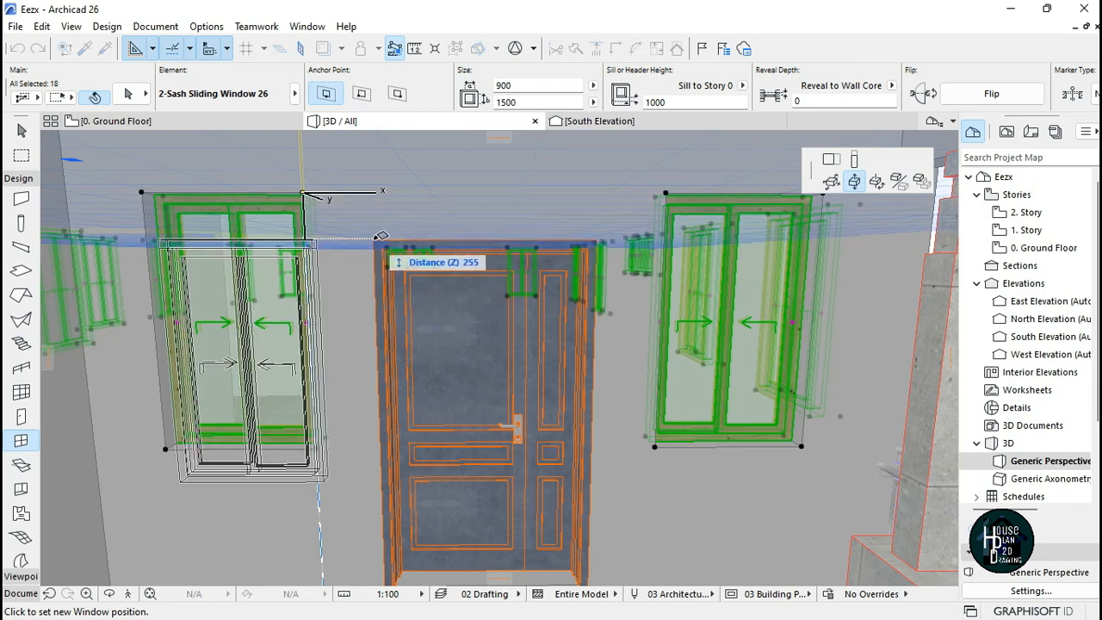
scroll(382, 235, "up", 3)
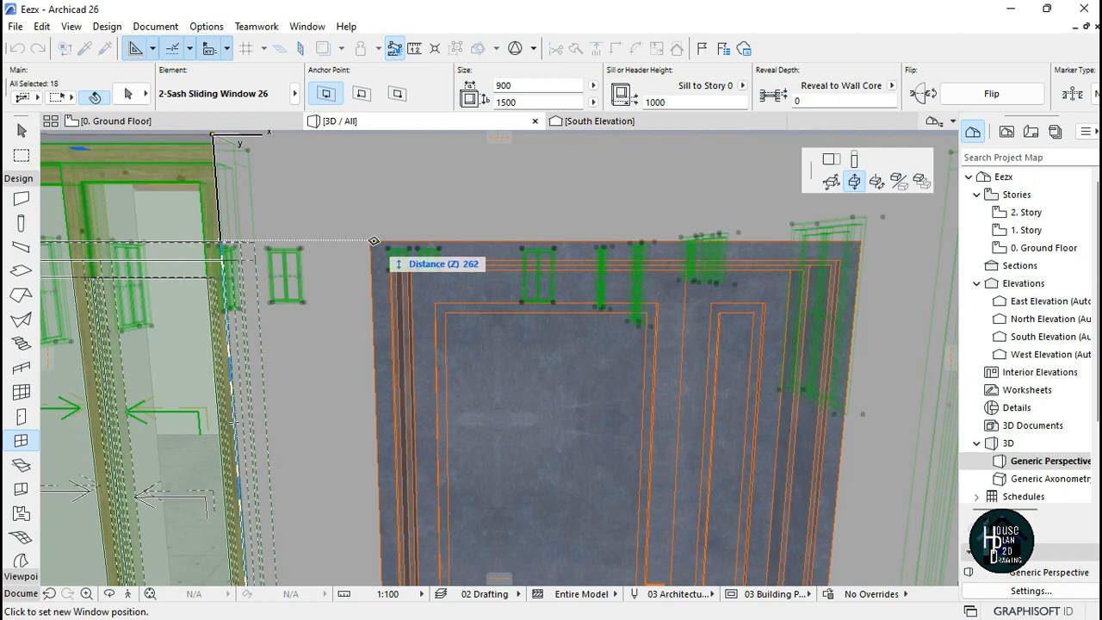
left_click(375, 242)
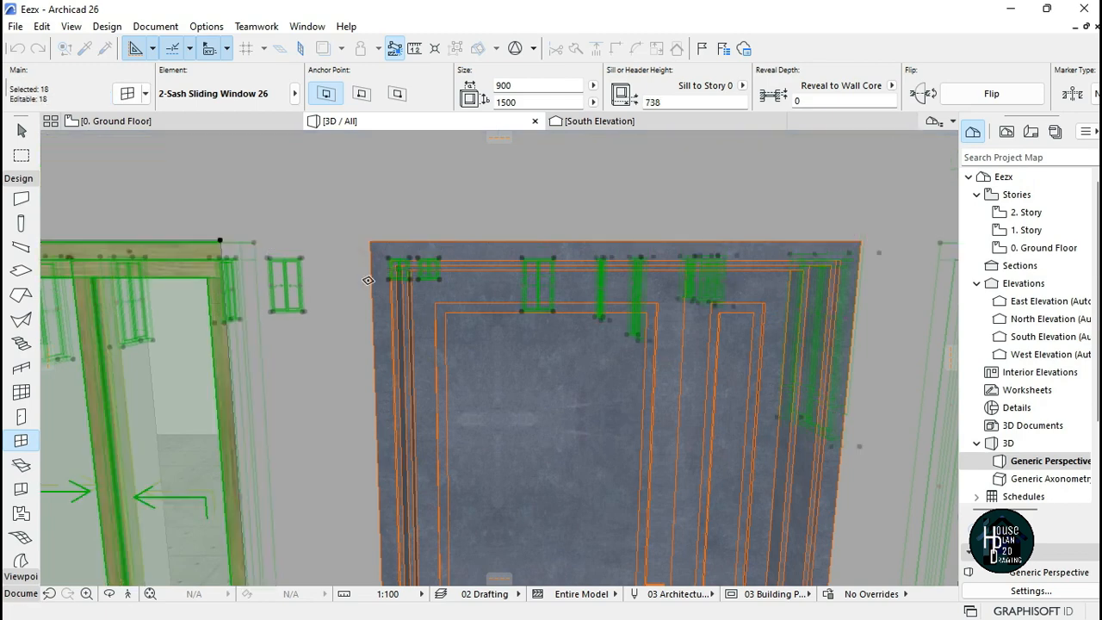
key("Escape")
key("Escape")
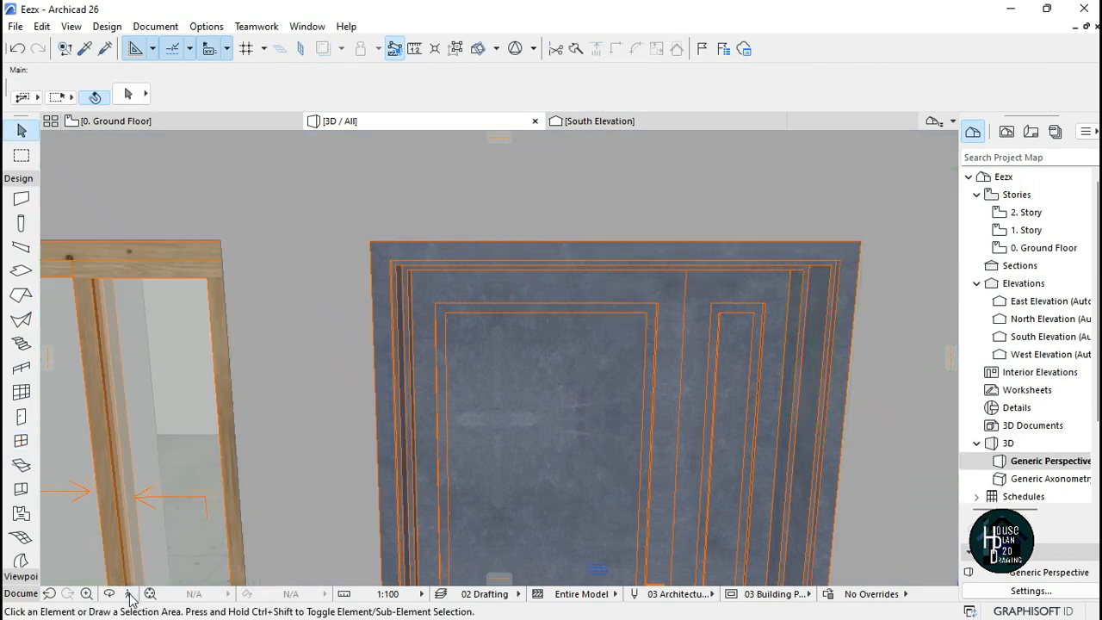
- Examine the lowered windows on every side of the house by flying around it in 3D
left_click(128, 594)
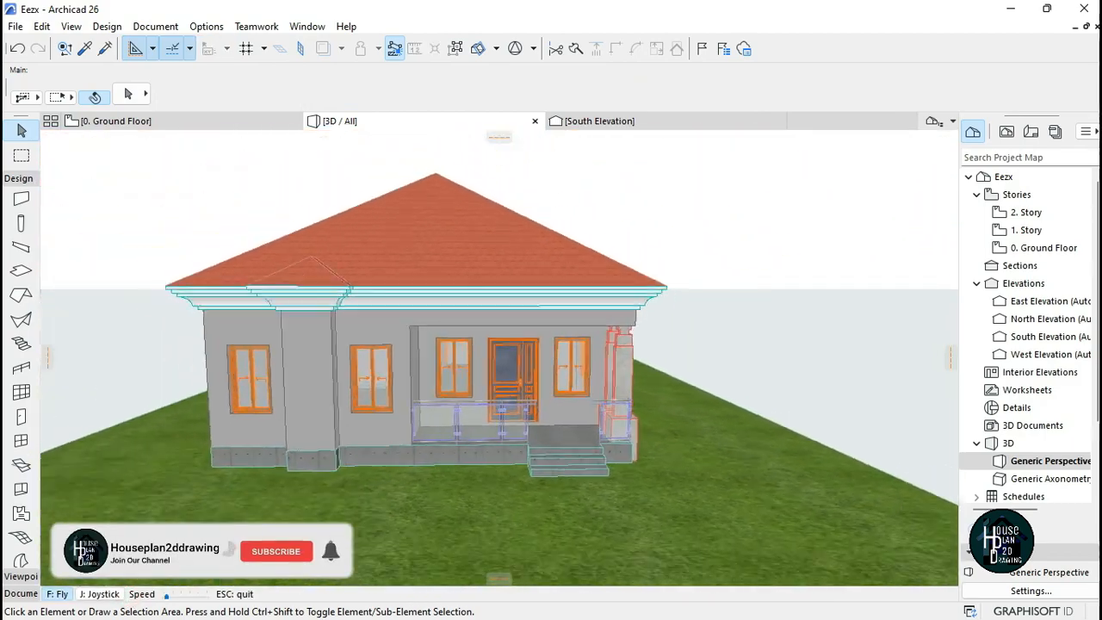
key("Up")
key("Right")
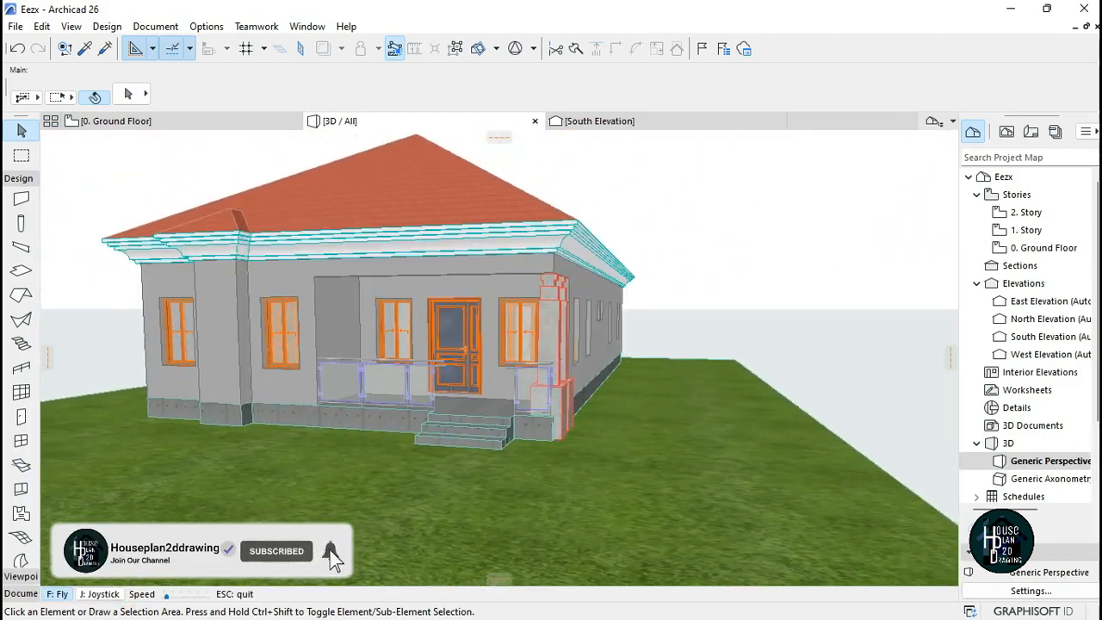
key("Right")
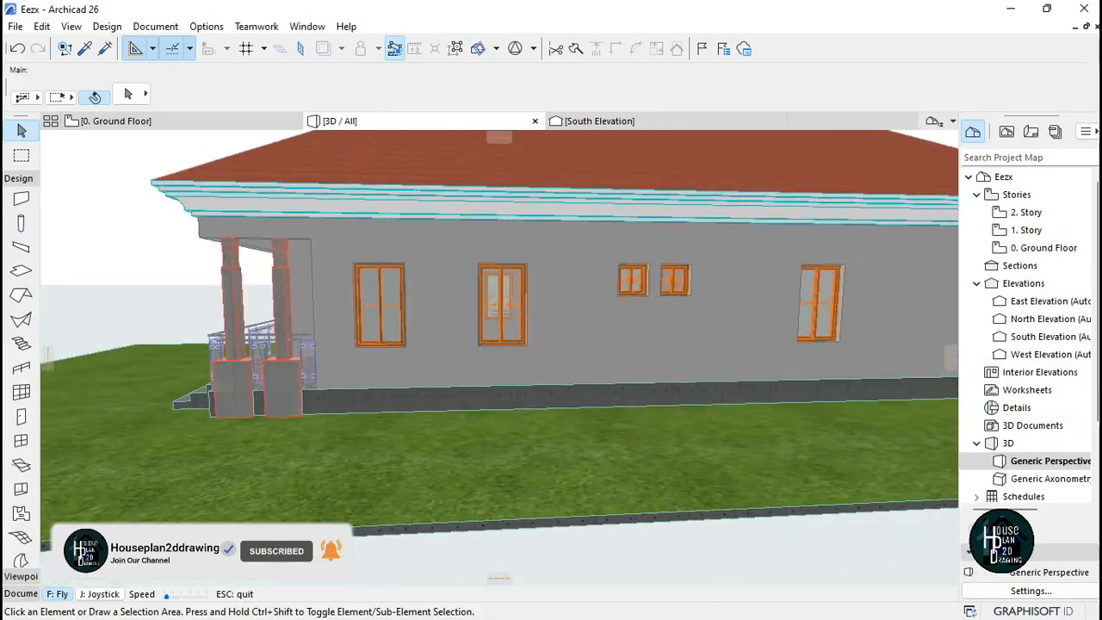
key("Right")
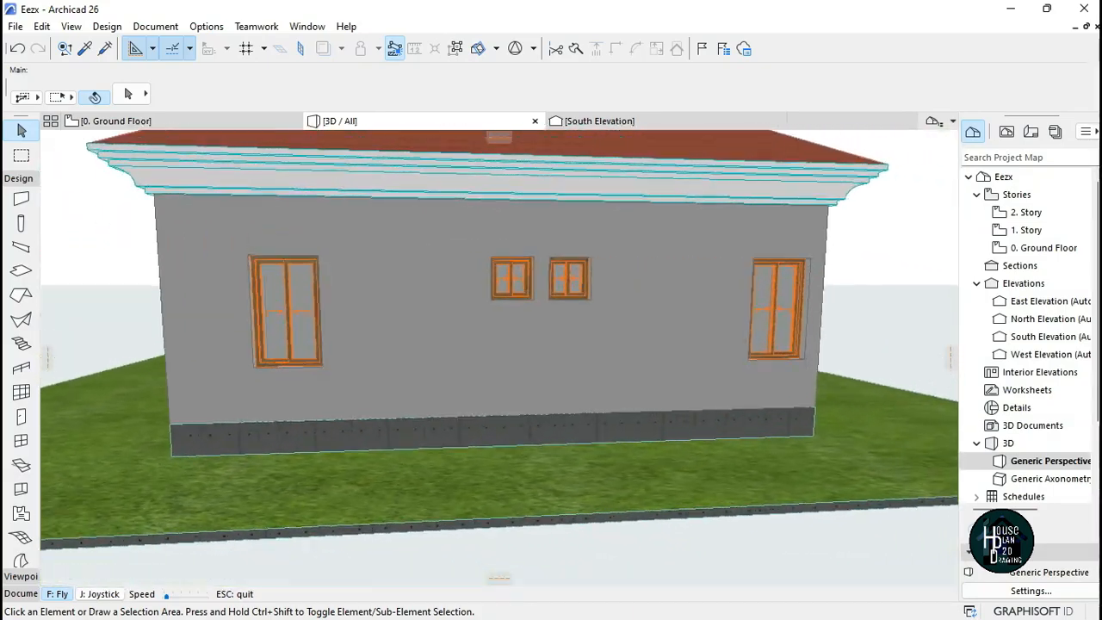
key("Right")
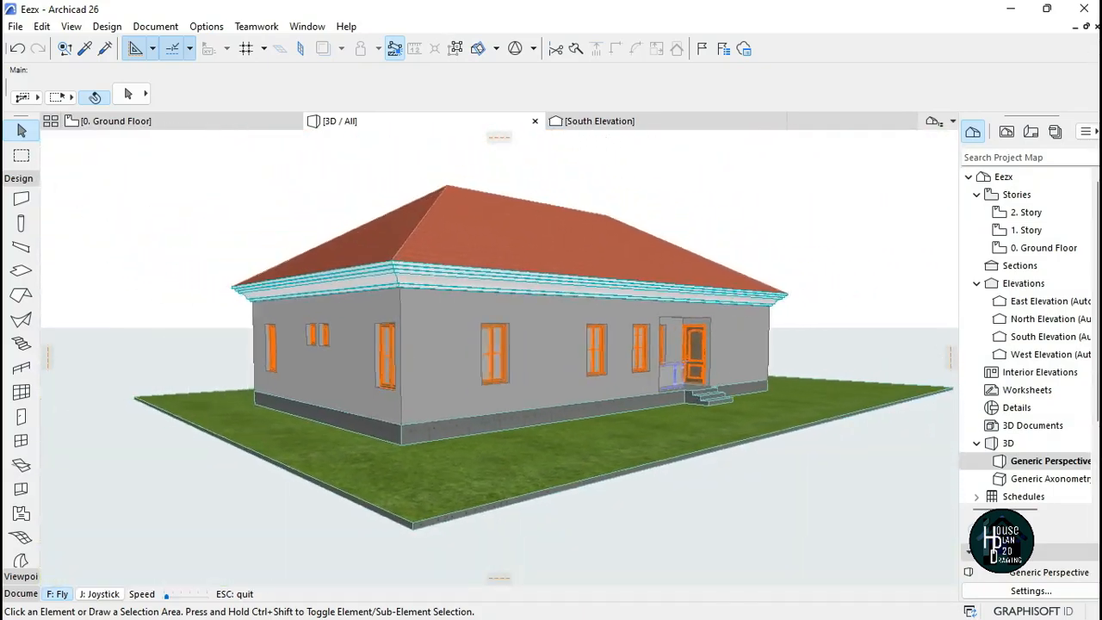
key("Right")
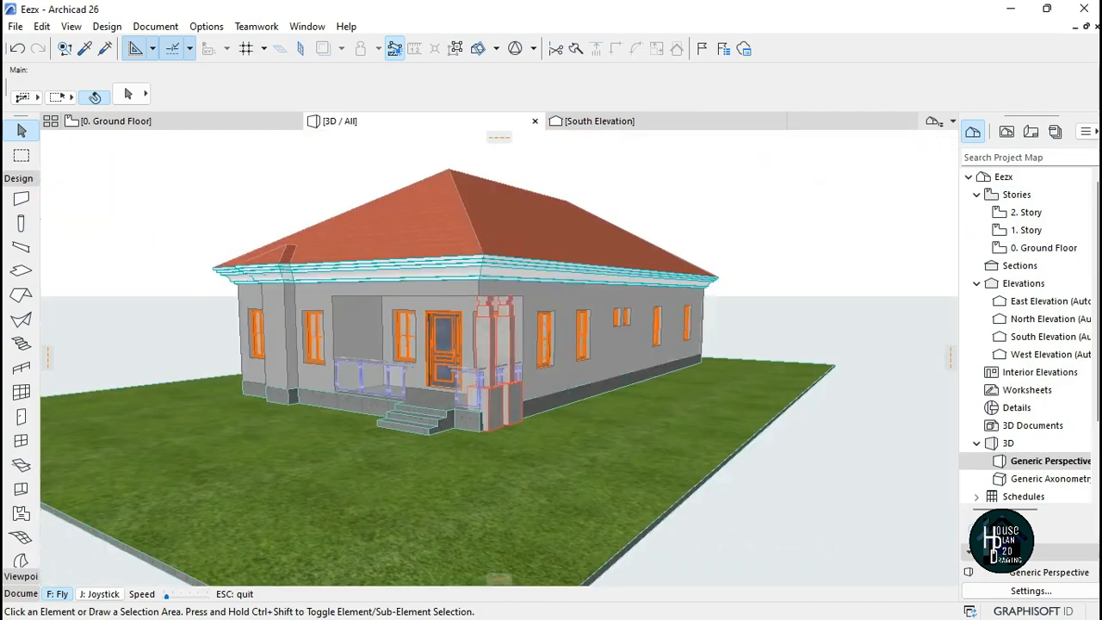
key("Left")
key("Up")
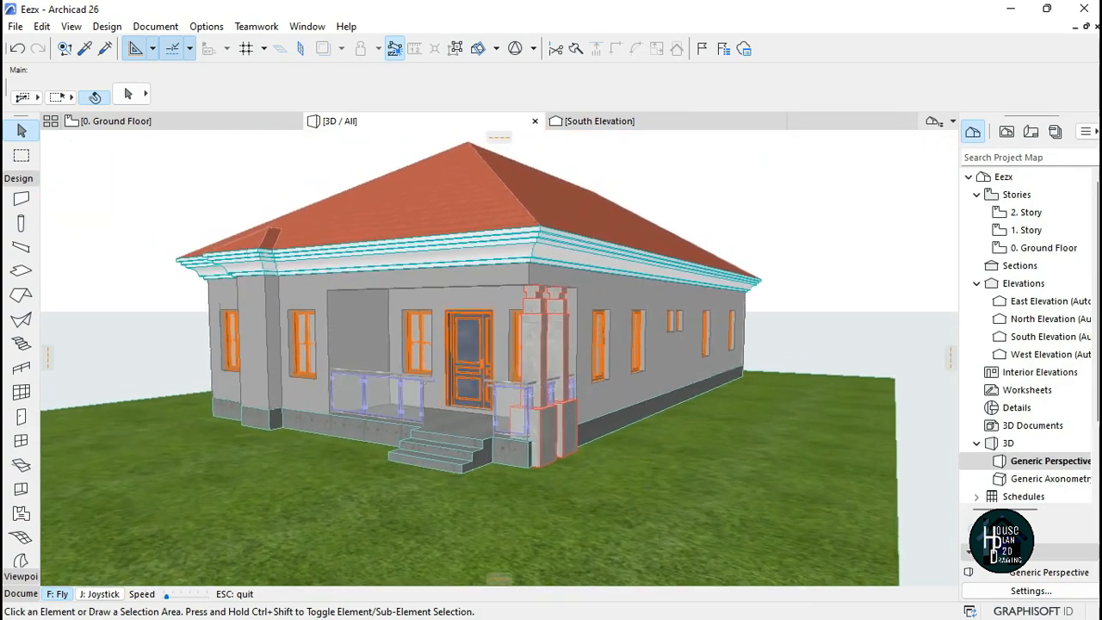
key("Escape")
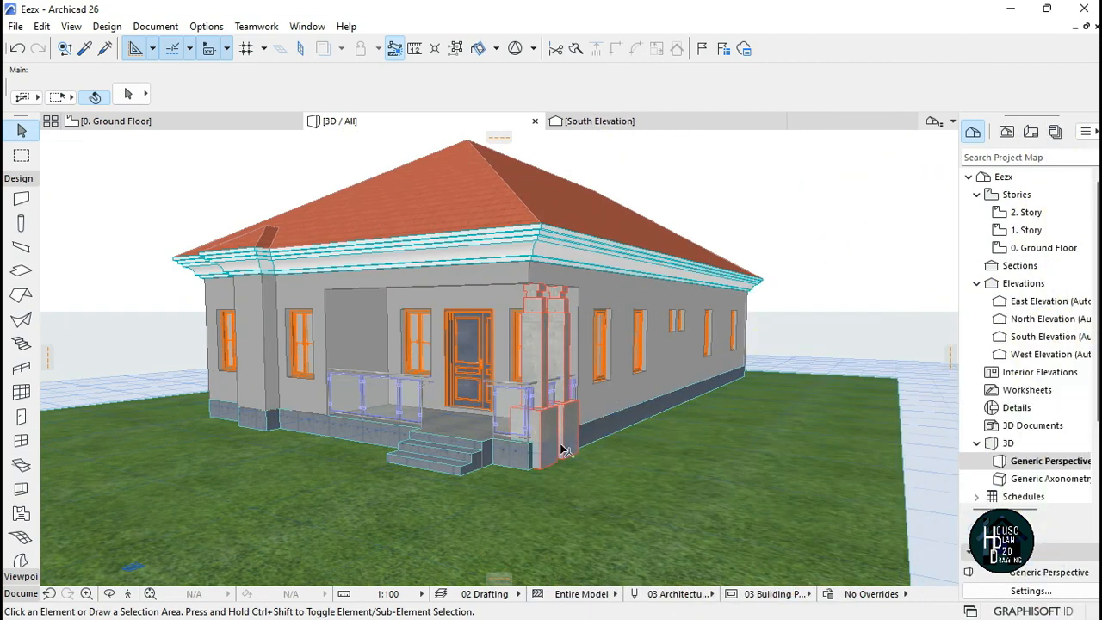
- Override the edge surface of the house's base slab with Brick - Aged Natural
left_click(369, 435)
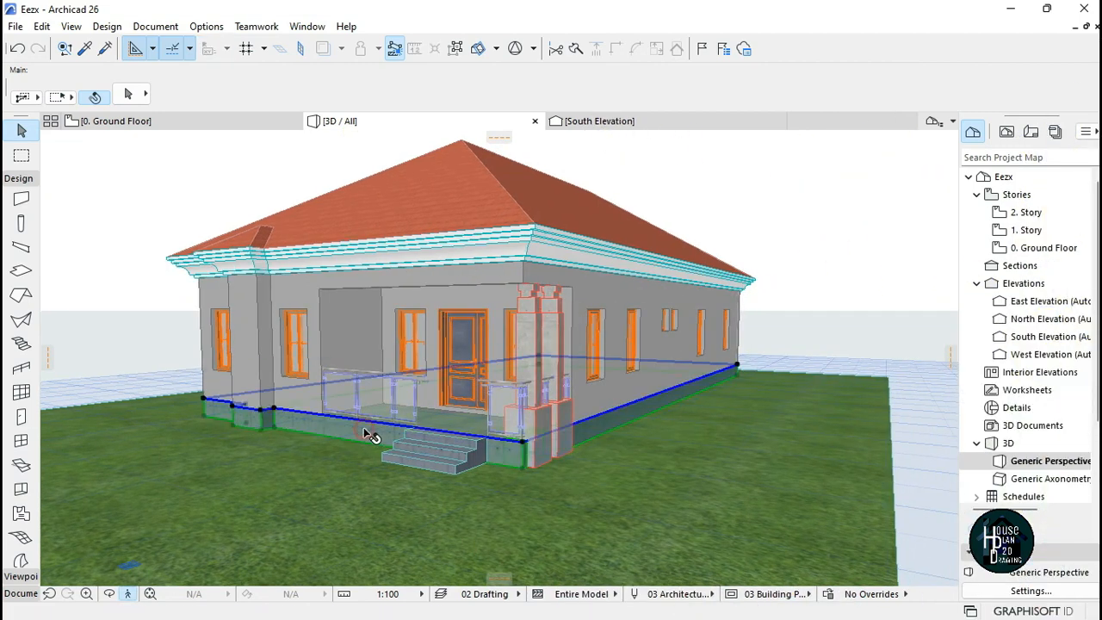
left_click(127, 93)
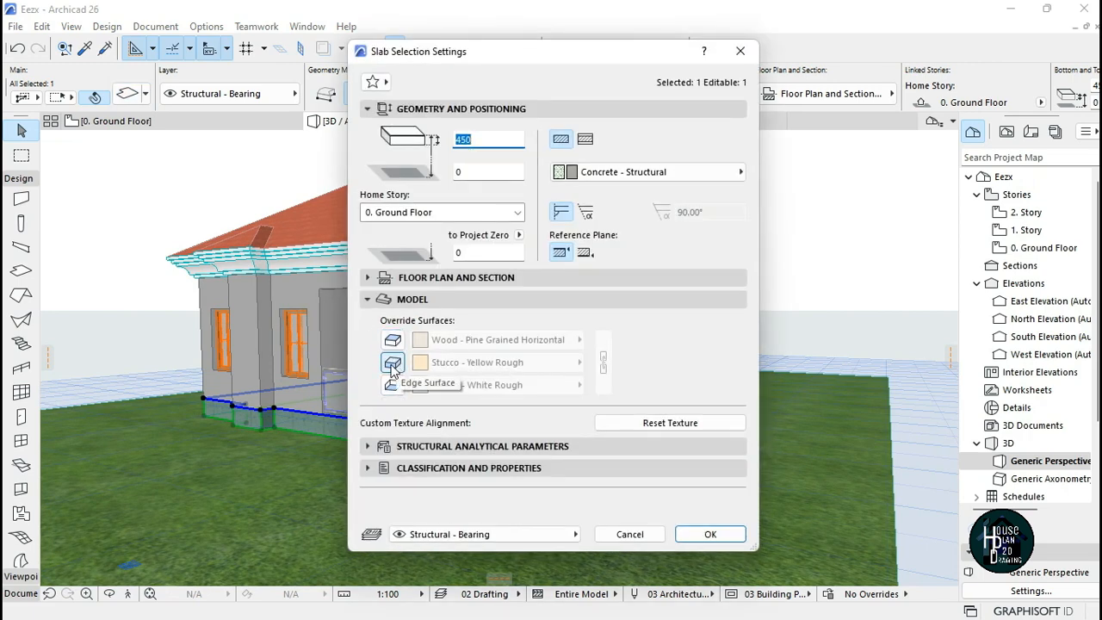
left_click(391, 364)
left_click(499, 362)
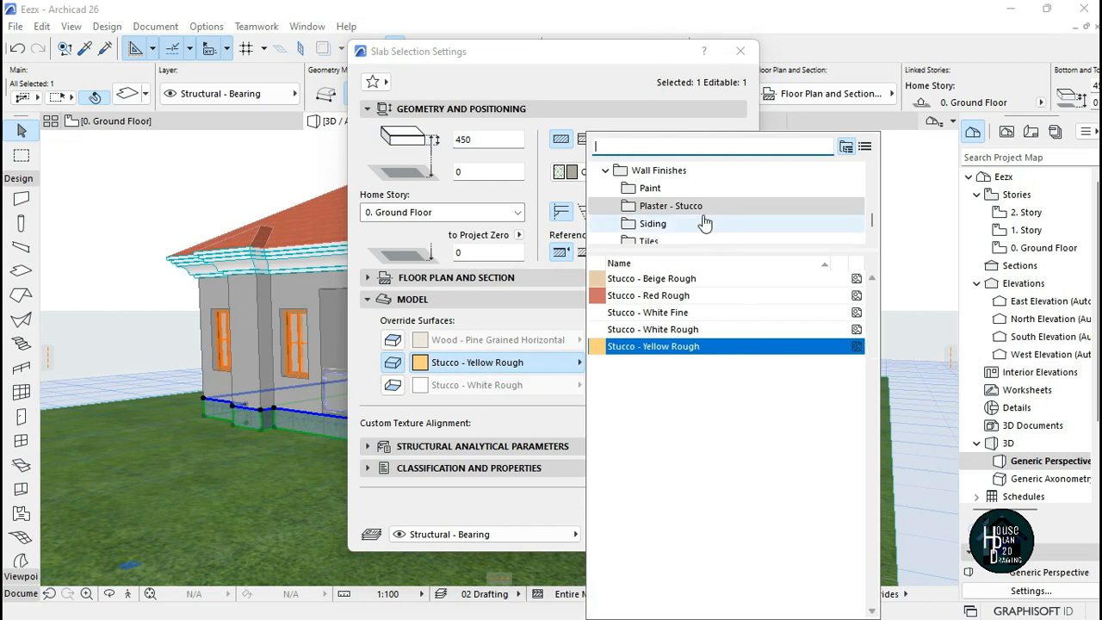
scroll(721, 209, "down", 1)
scroll(681, 227, "up", 5)
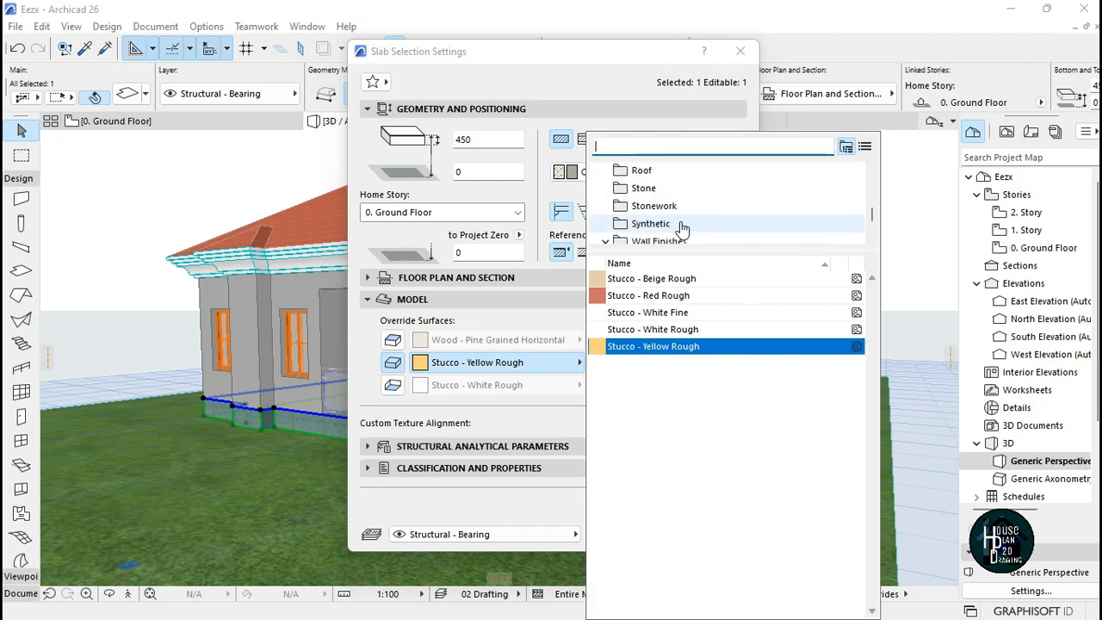
left_click(864, 147)
scroll(663, 450, "down", 5)
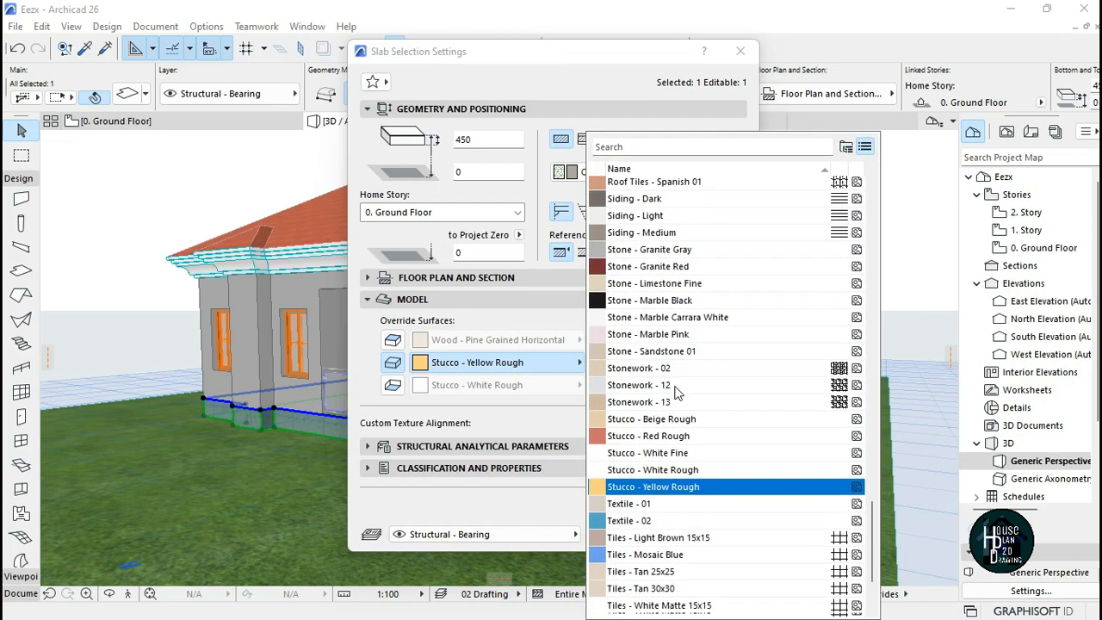
scroll(682, 388, "up", 7)
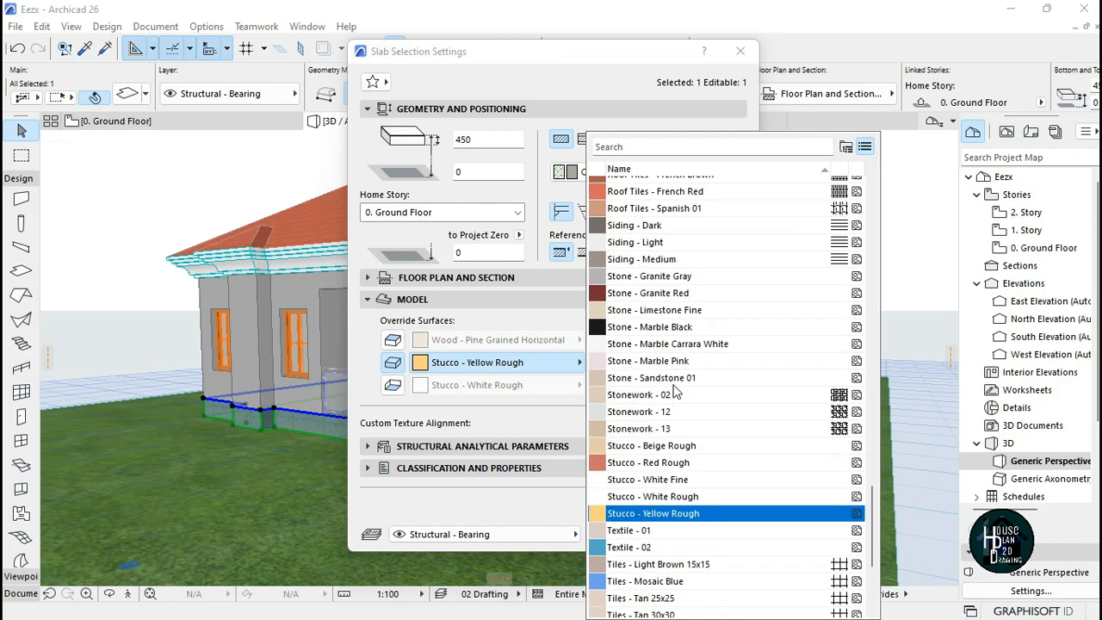
scroll(682, 360, "up", 4)
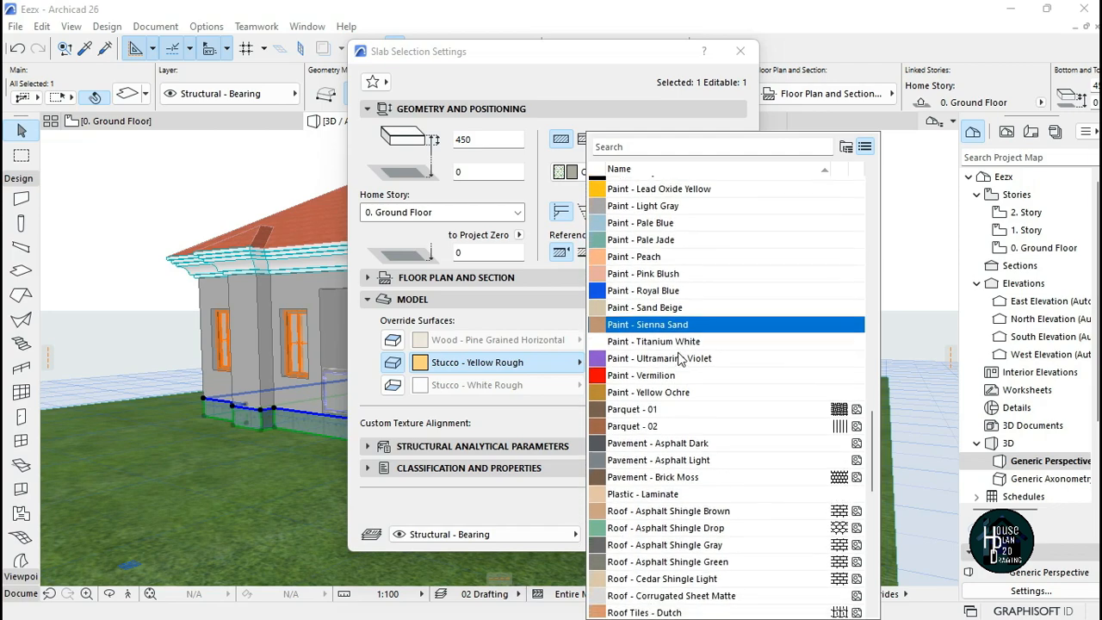
scroll(680, 357, "up", 15)
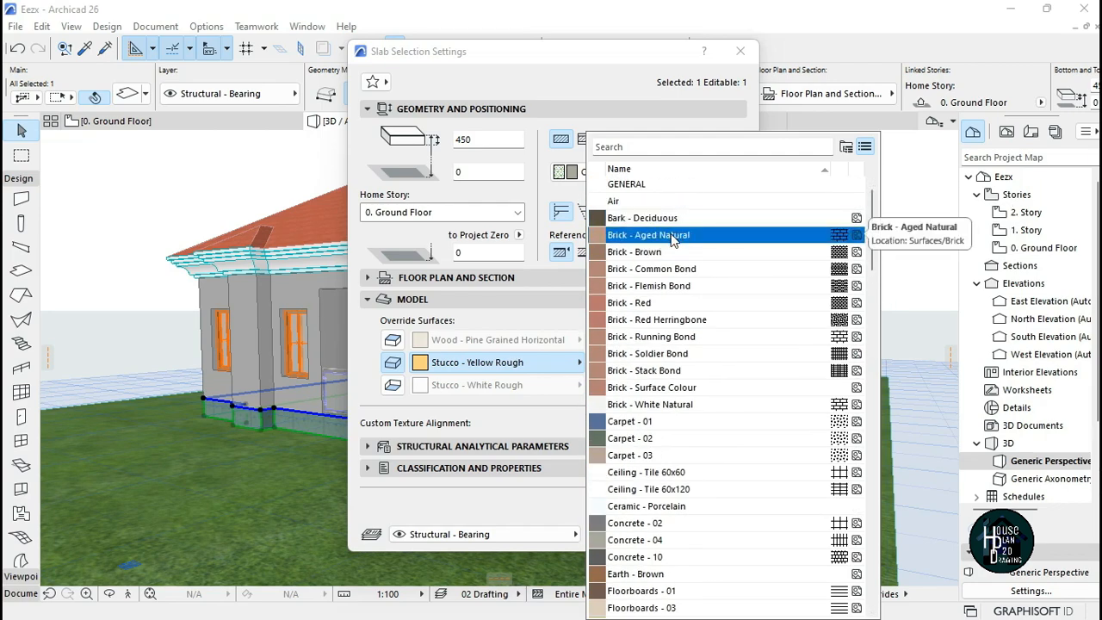
left_click(673, 236)
left_click(709, 538)
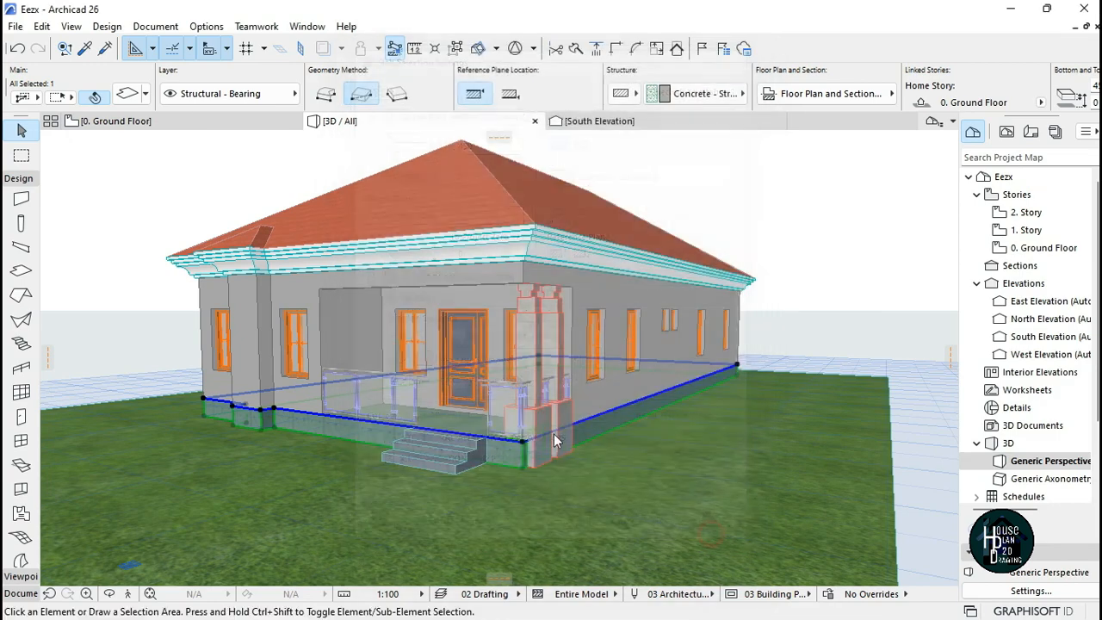
key("Escape")
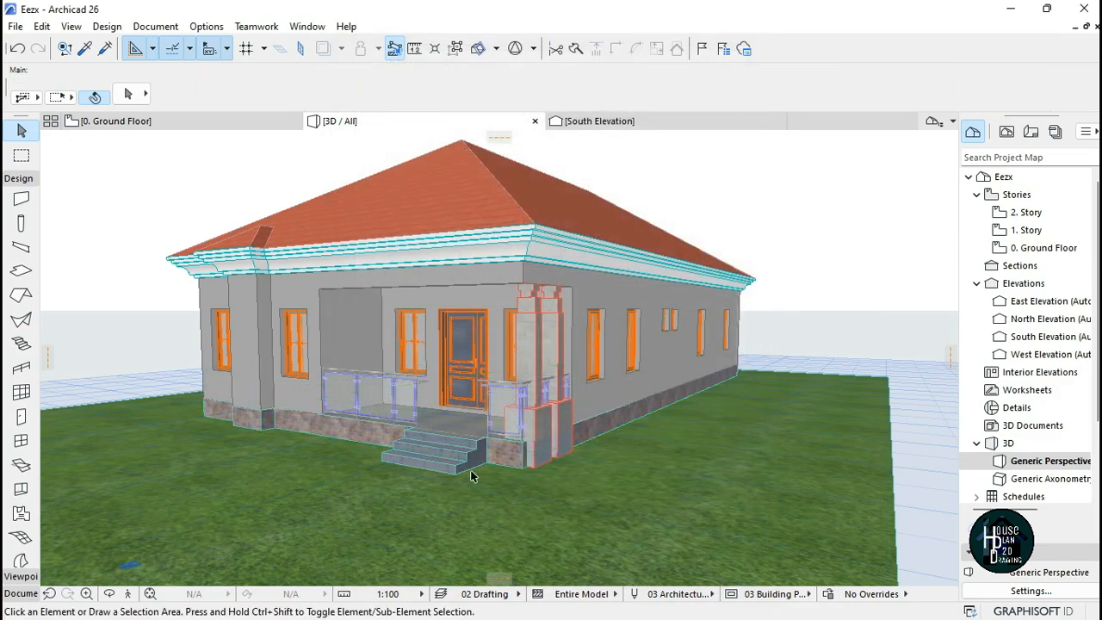
- Override the edge surface of the three front-entrance and three side-entrance step slabs with Brick - Aged Natural
scroll(471, 476, "up", 5)
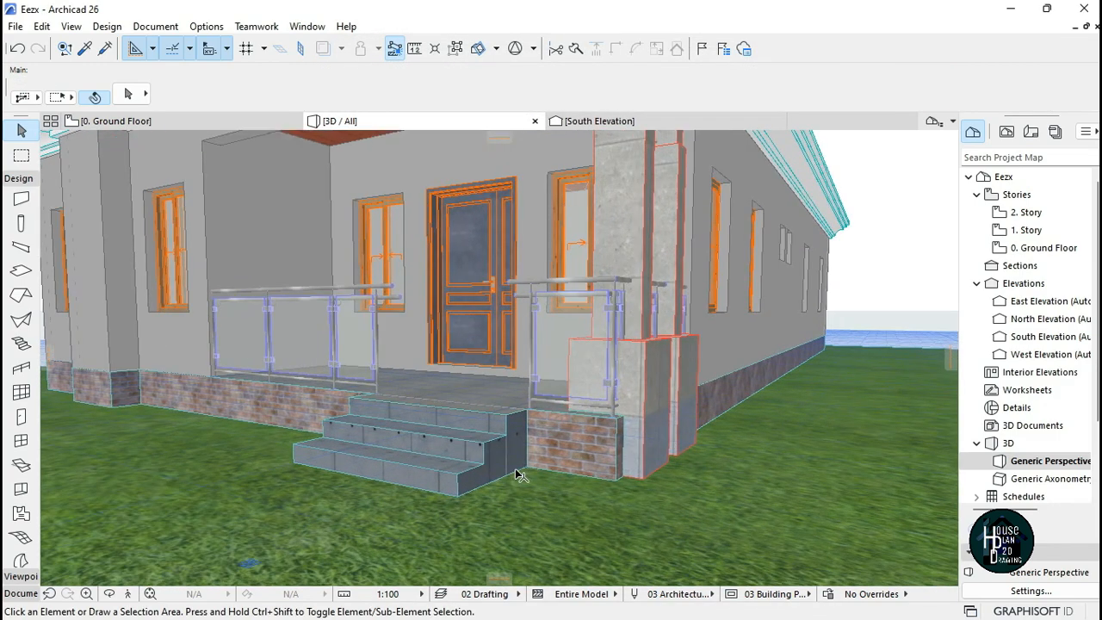
scroll(520, 476, "up", 2)
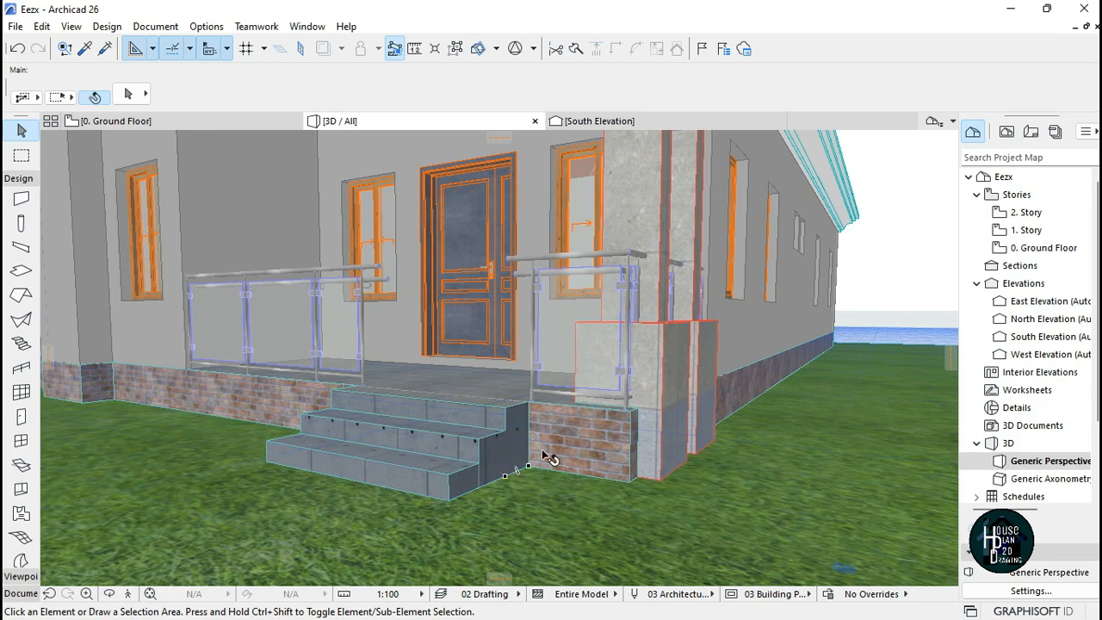
left_click(447, 484)
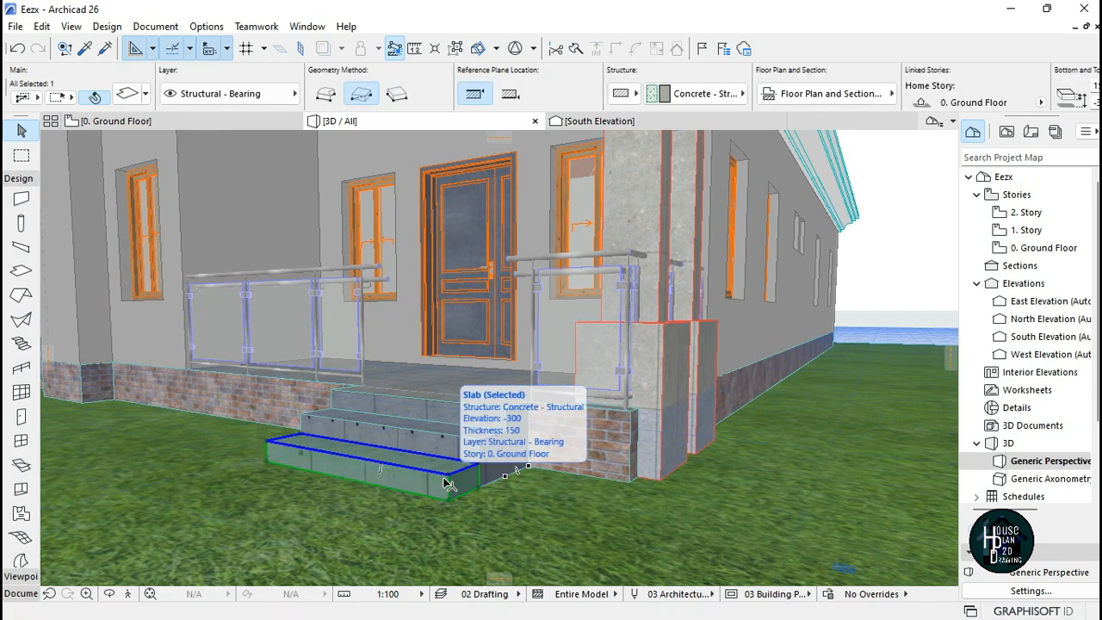
left_click(449, 440, "shift")
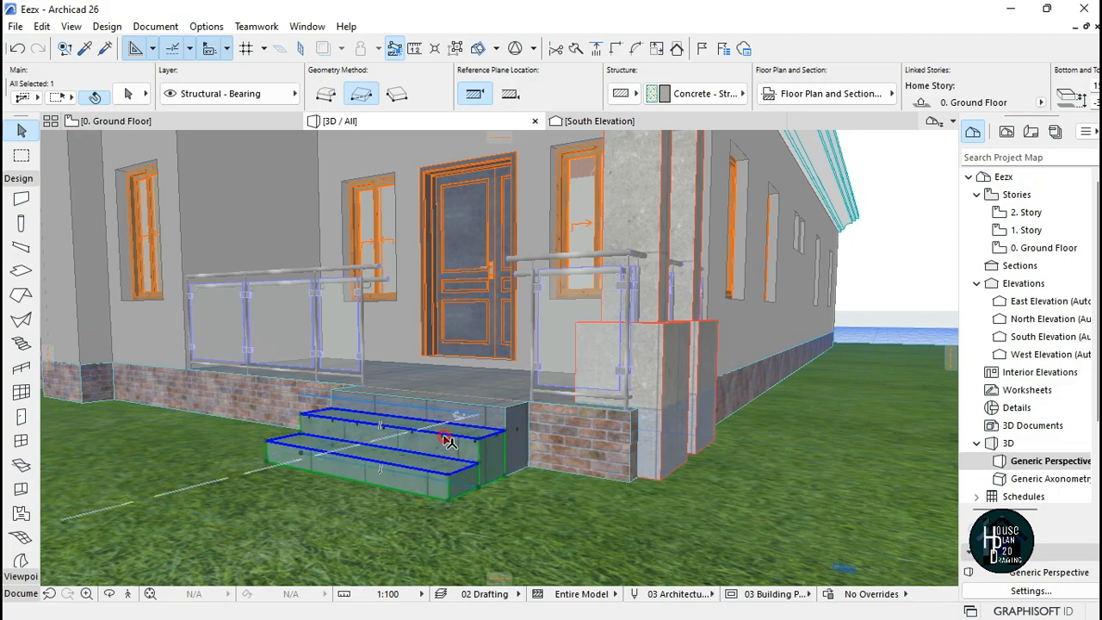
left_click(482, 412, "shift")
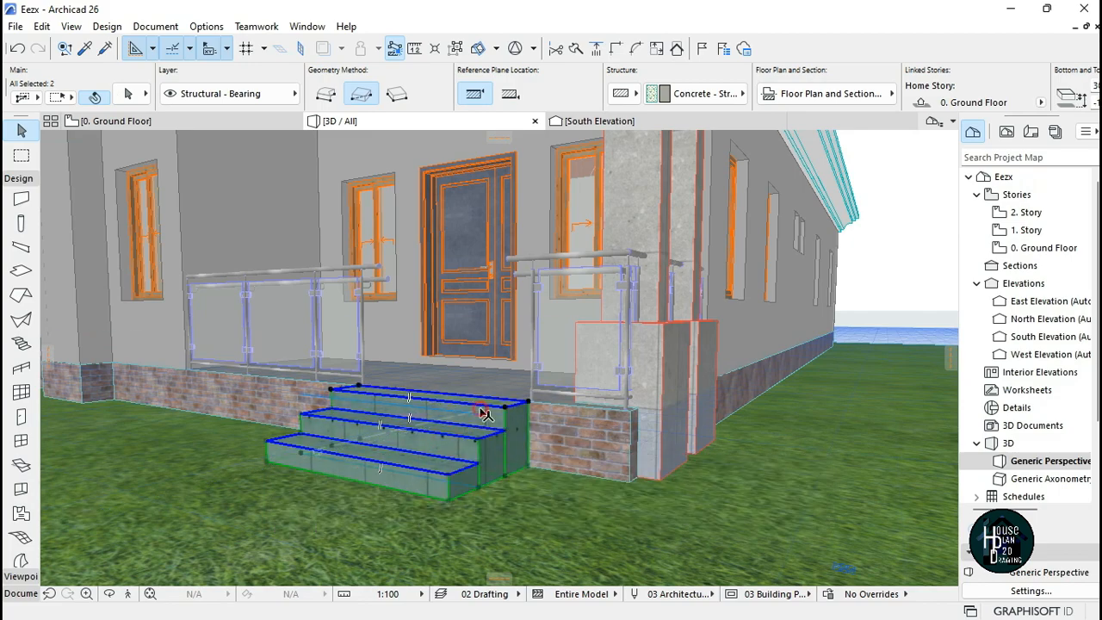
left_click(128, 594)
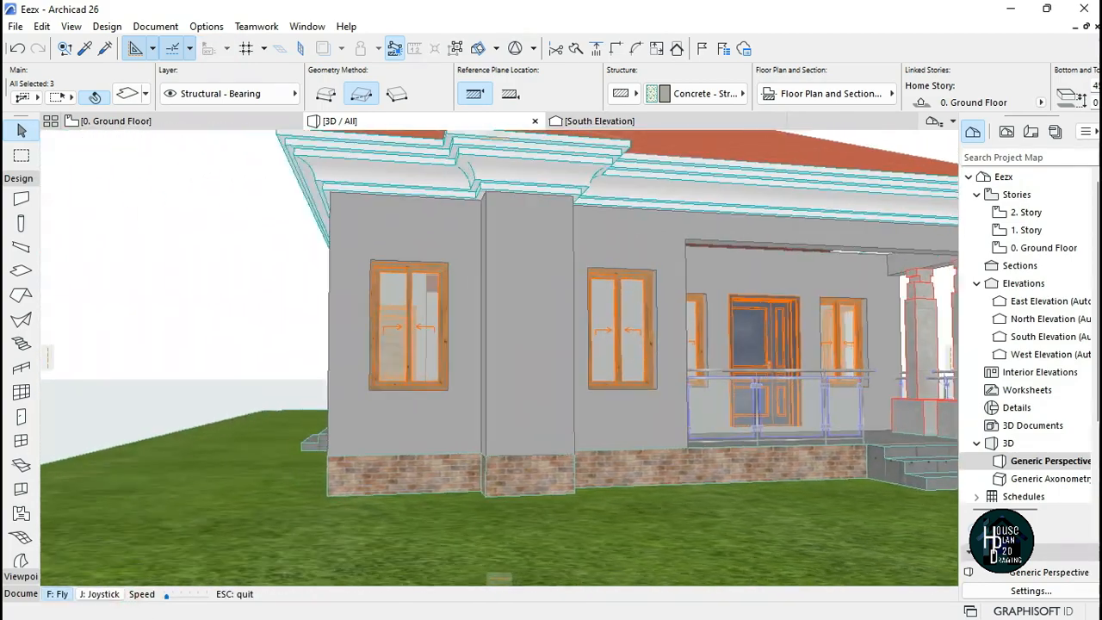
key("Escape")
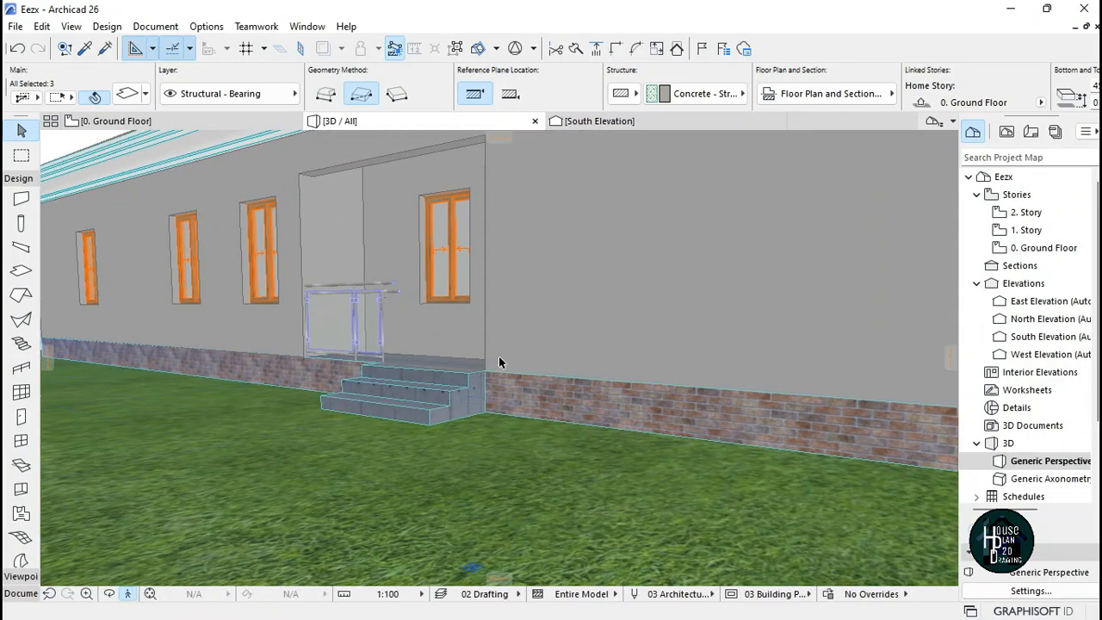
left_click(429, 415, "shift")
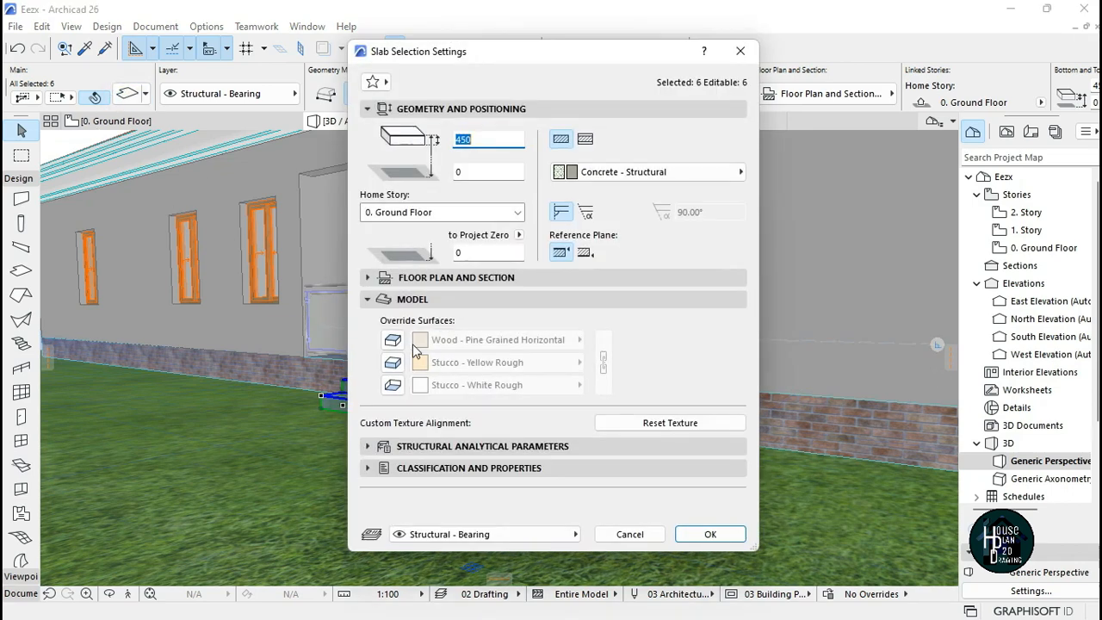
left_click(395, 365)
left_click(517, 362)
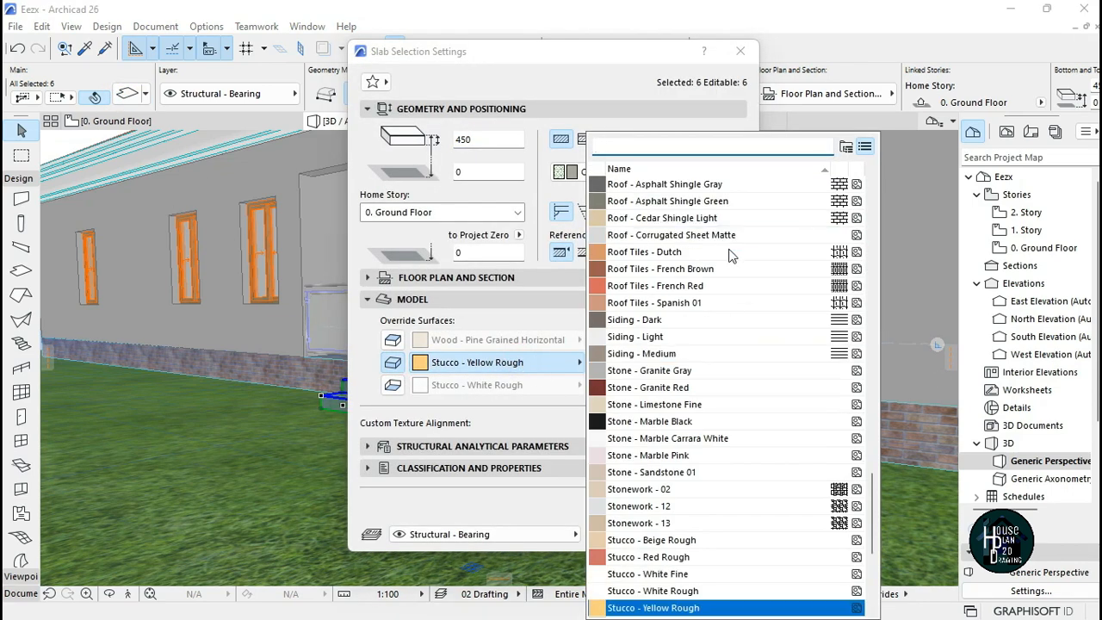
left_click_drag(873, 472, 870, 177)
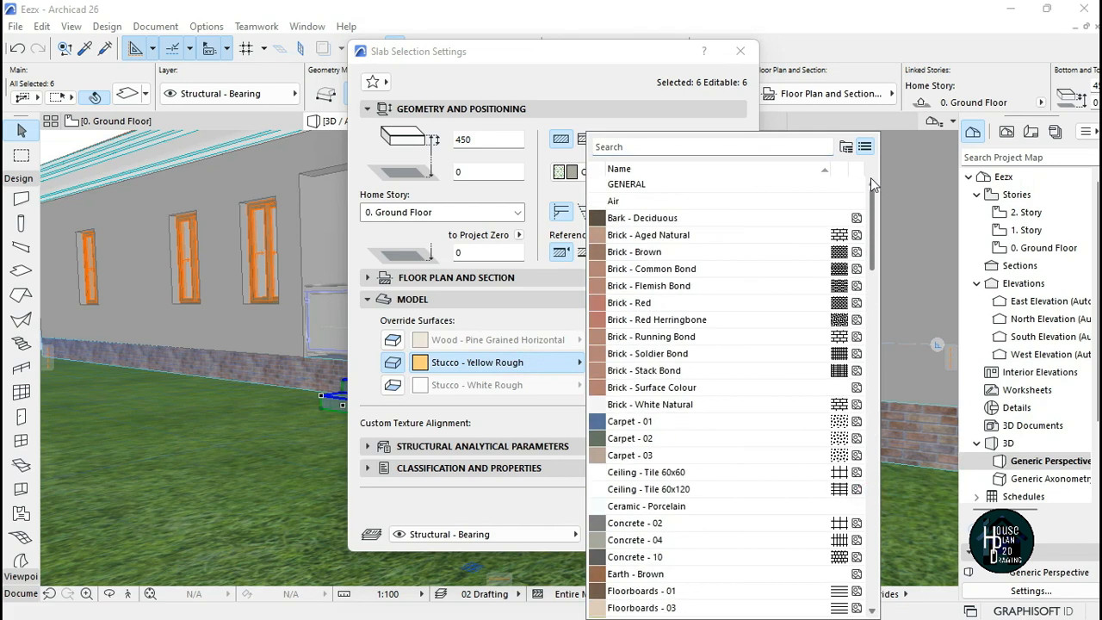
left_click(673, 237)
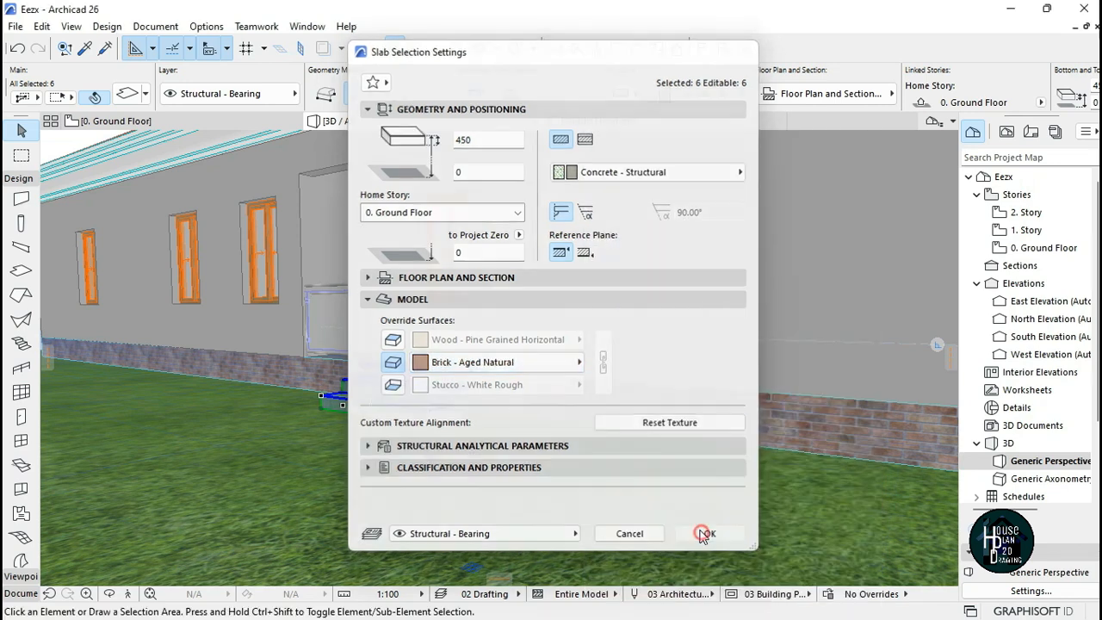
left_click(706, 532)
left_click(456, 470)
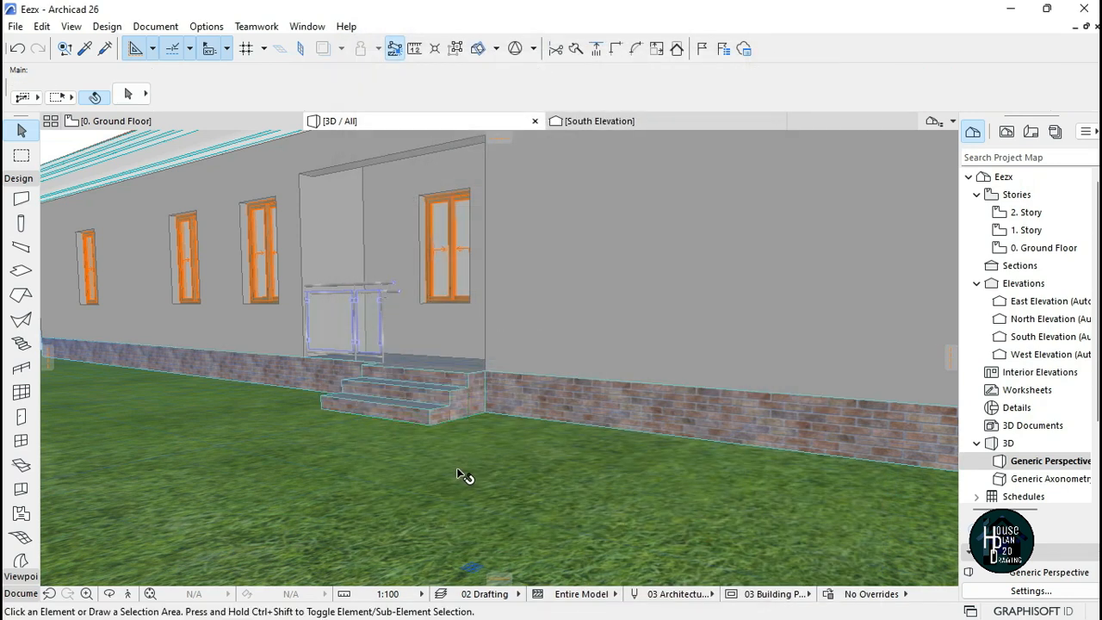
- Override the outside surface of the three walls forming the projecting front pilaster with Brick - Aged Natural
left_click(128, 596)
key("Down")
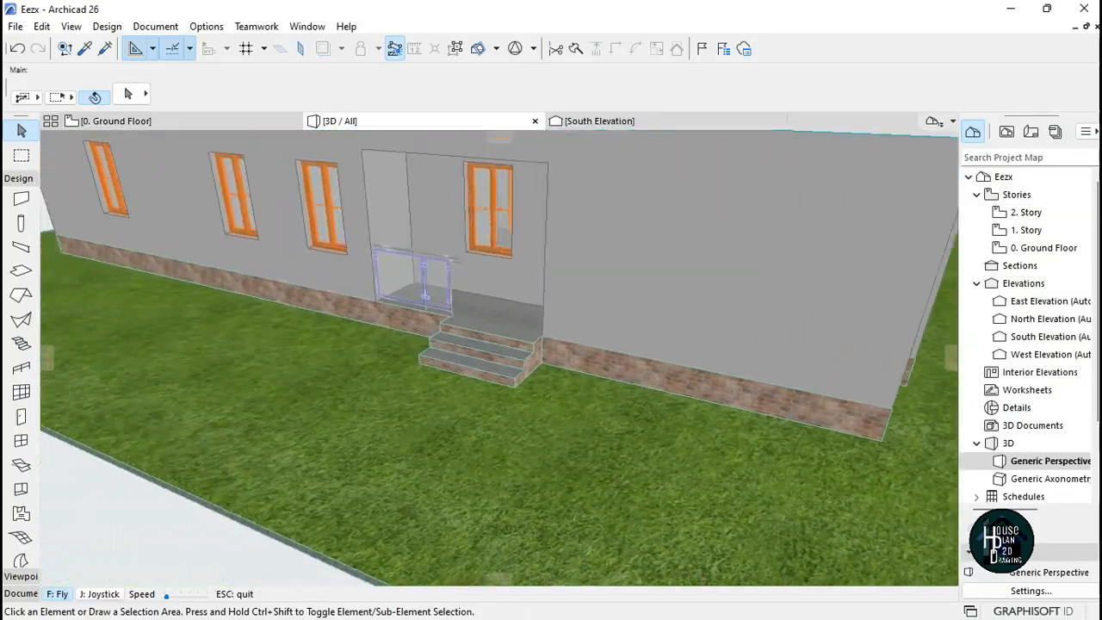
key("Up")
key("Right")
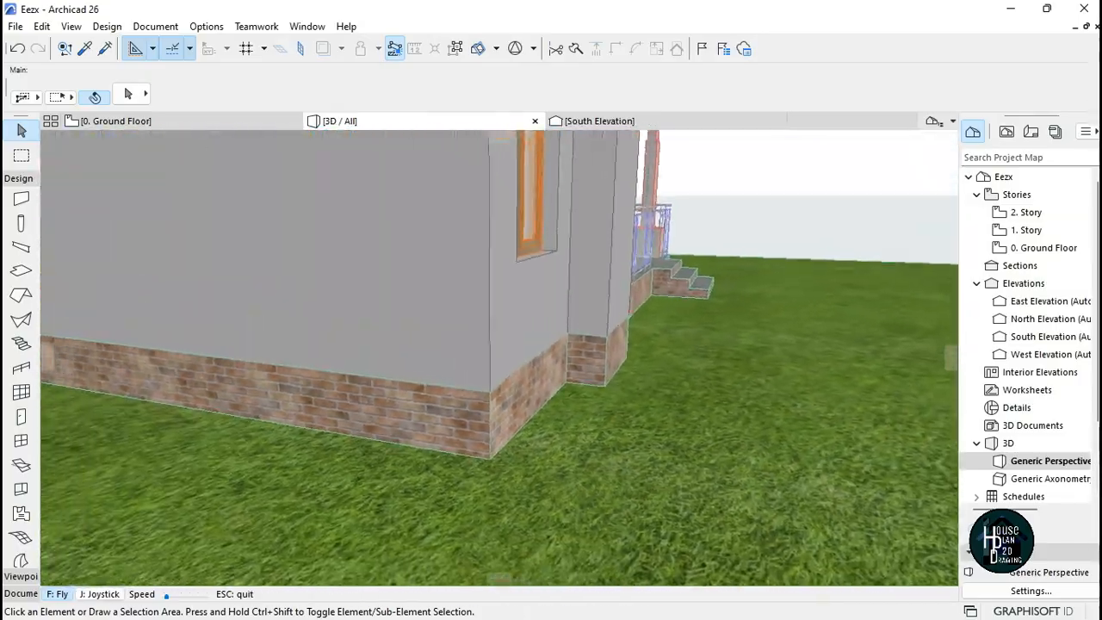
key("Down")
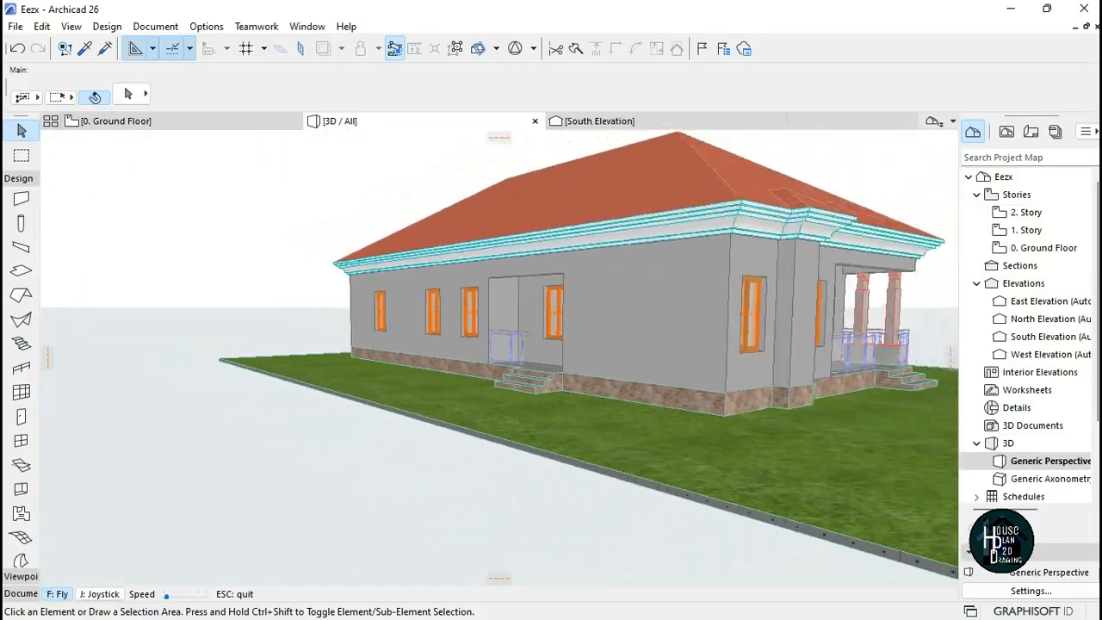
key("Up")
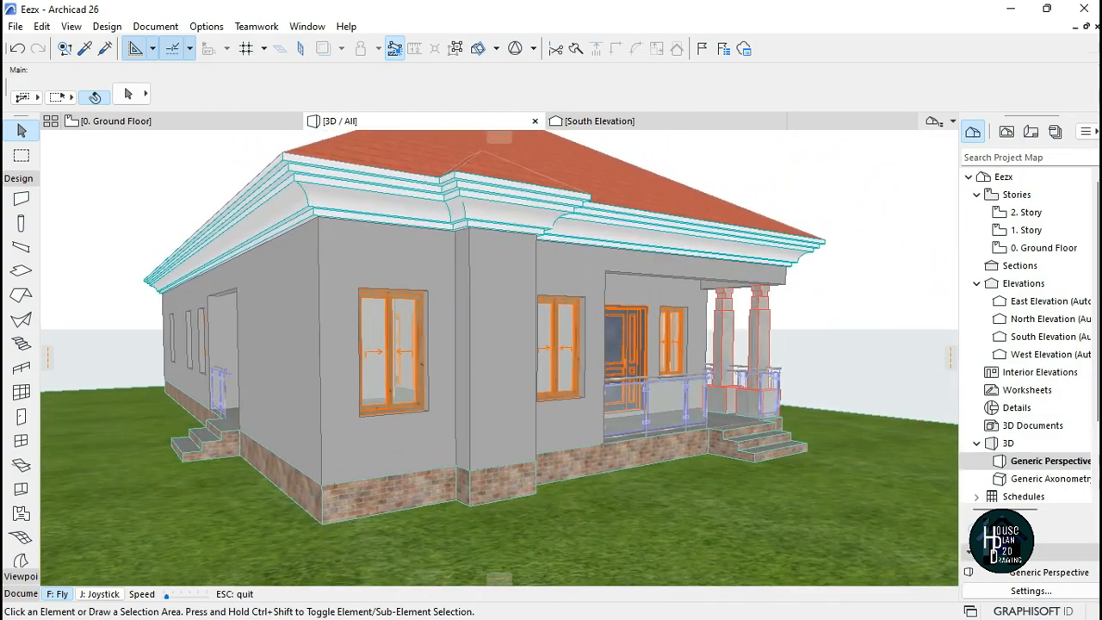
key("Escape")
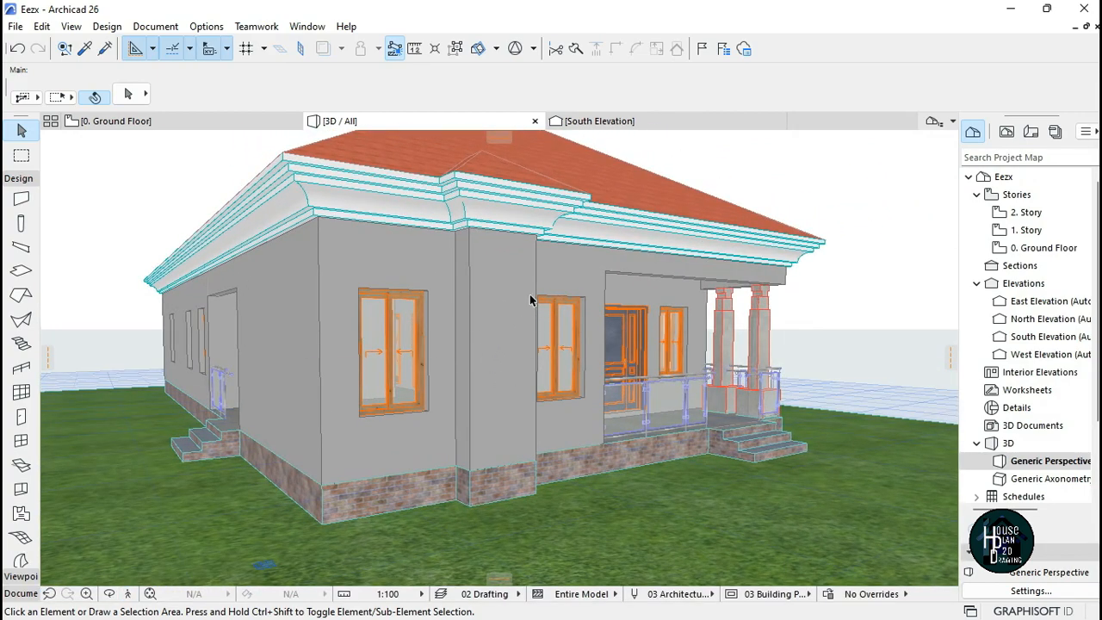
left_click(496, 372)
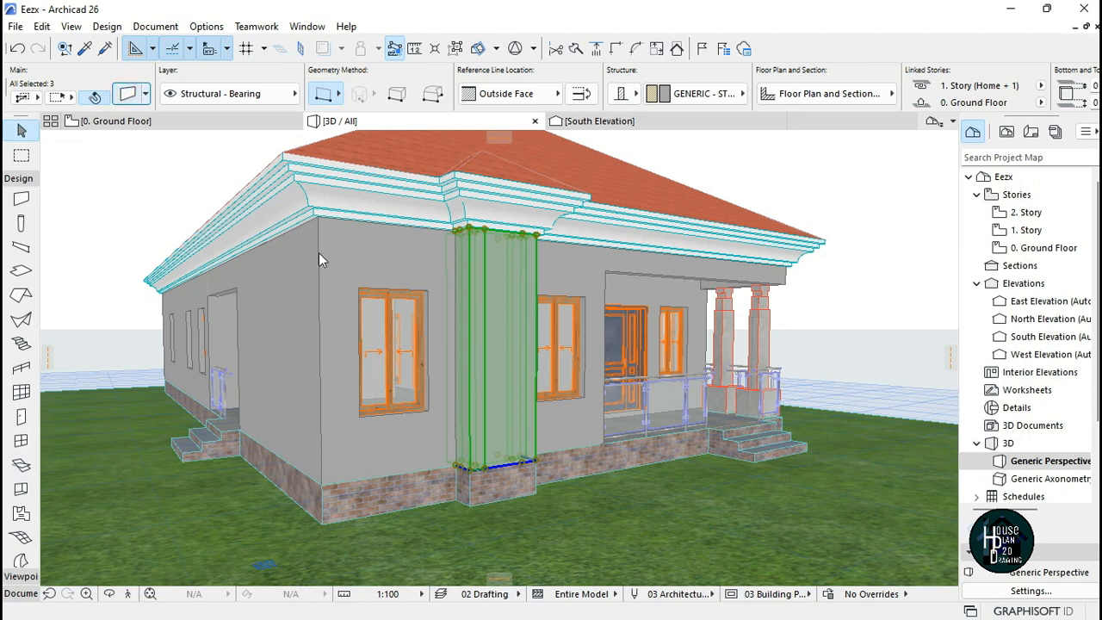
left_click(461, 385)
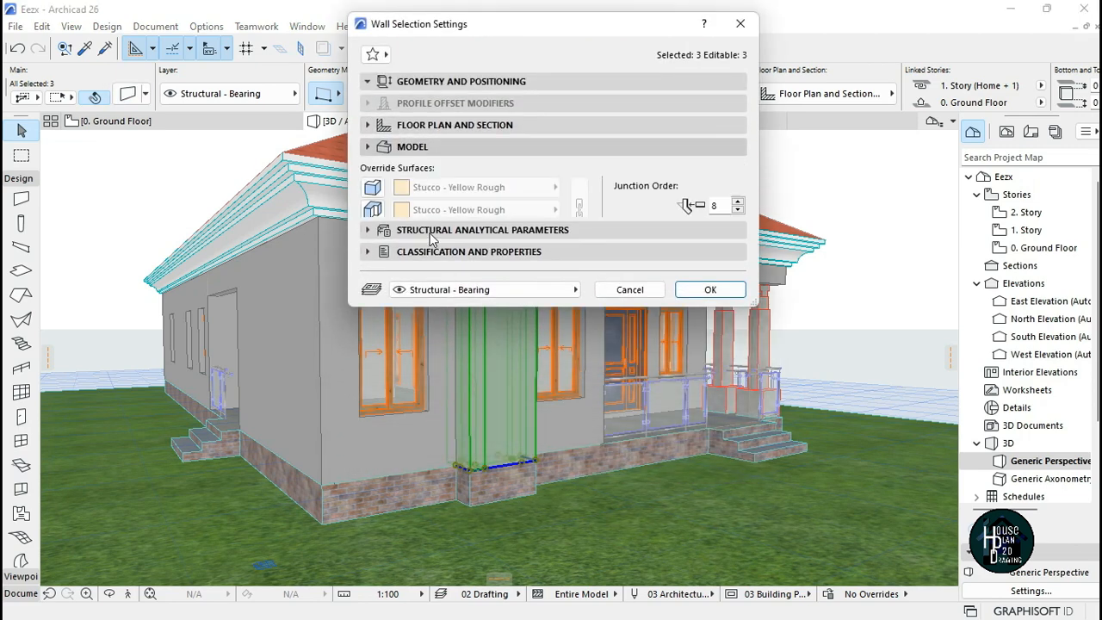
left_click(459, 187)
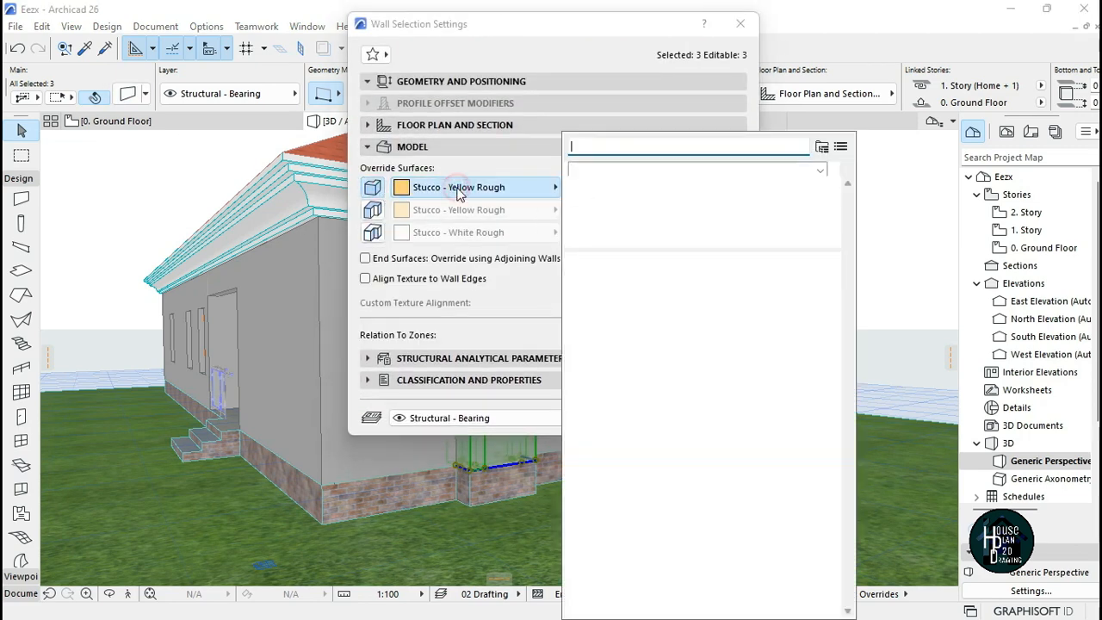
left_click_drag(849, 497, 844, 200)
left_click(681, 237)
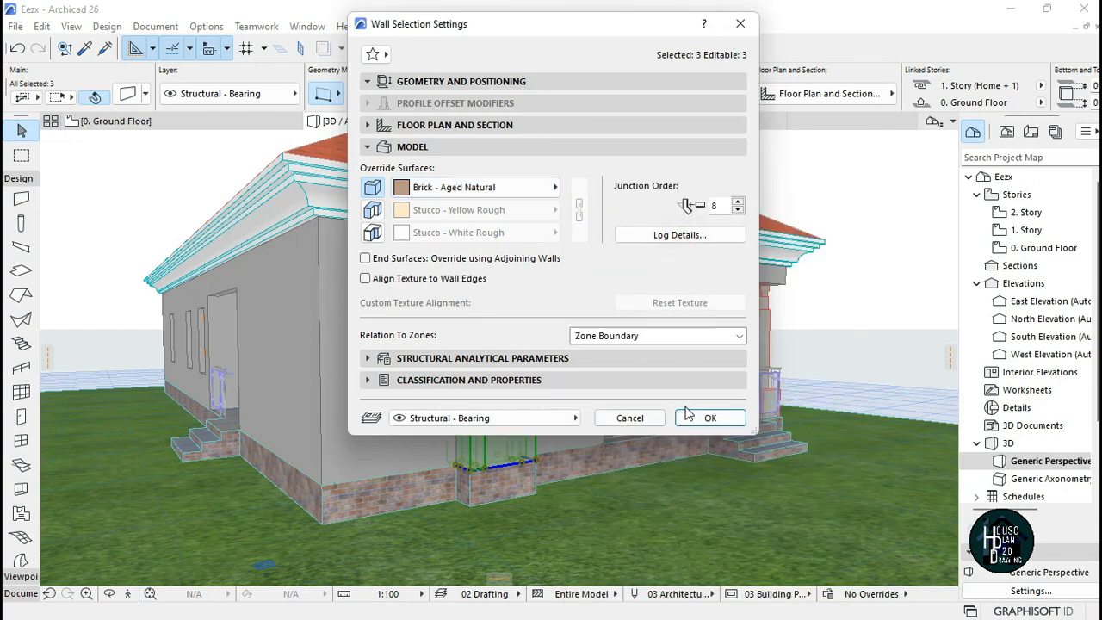
left_click(707, 417)
key("Escape")
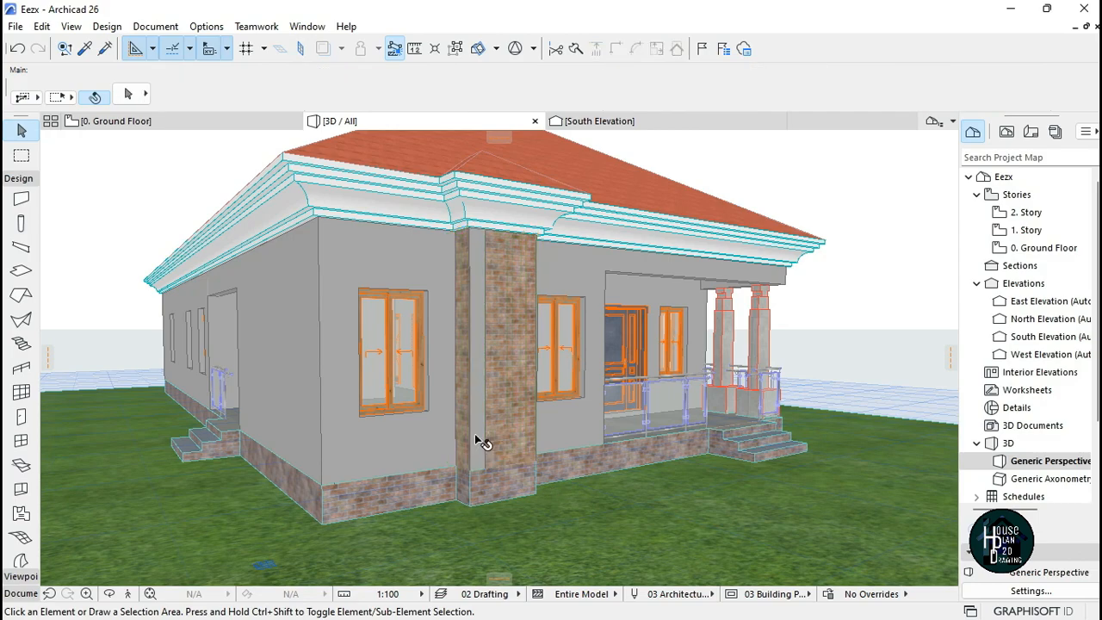
- Enable End Surfaces: Override using Adjoining Walls for the three walls of the brick front pilaster
left_click(129, 593)
key("Up")
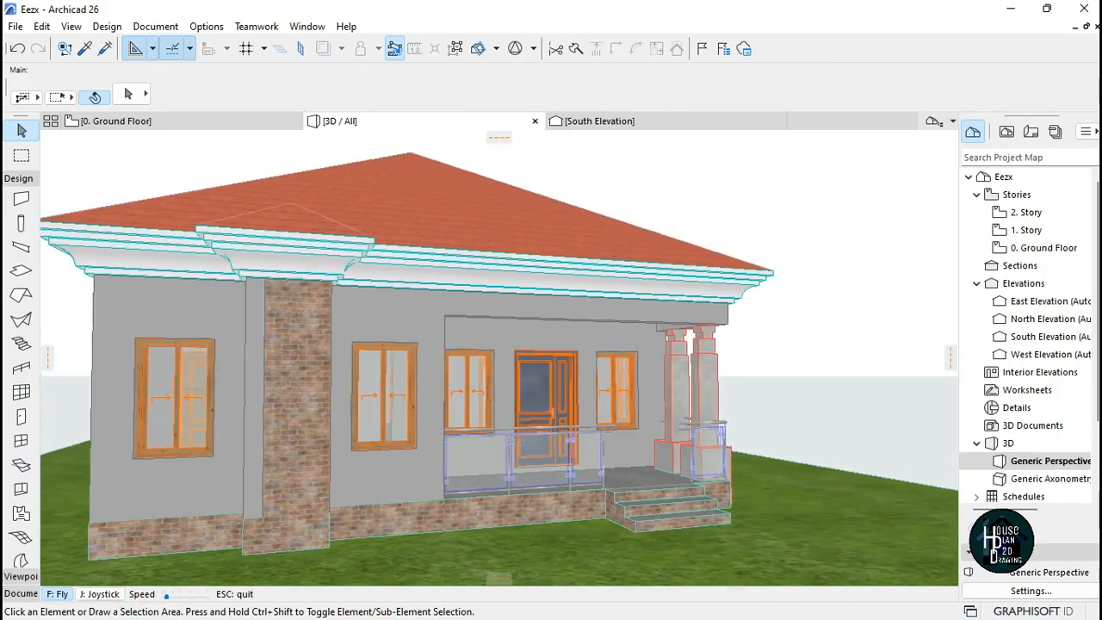
key("Up")
key("Down")
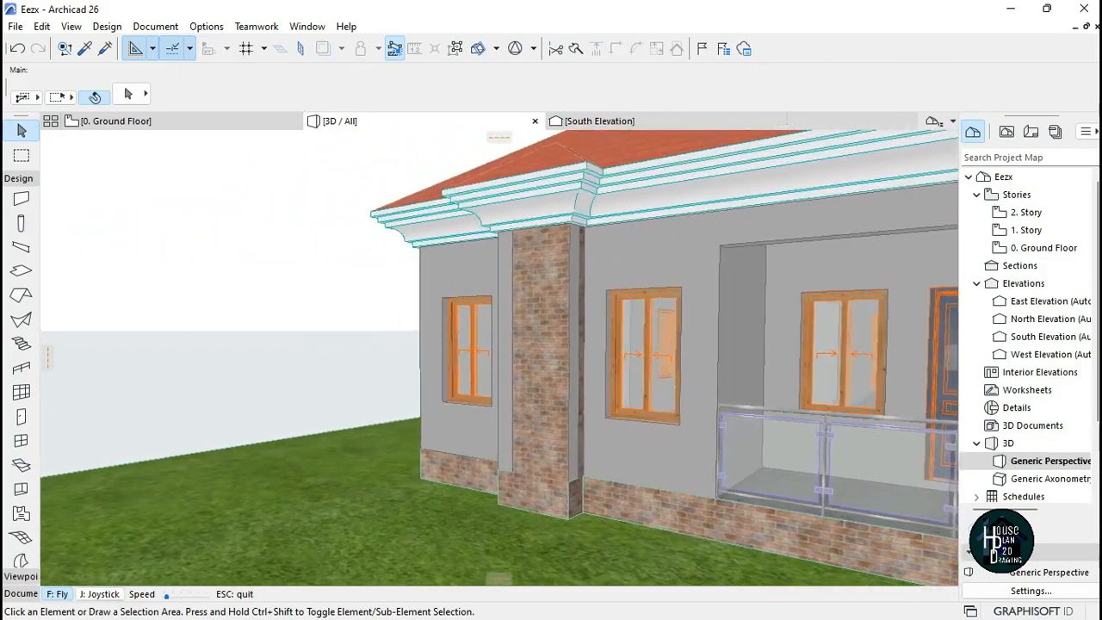
key("Left")
key("Up")
key("Right")
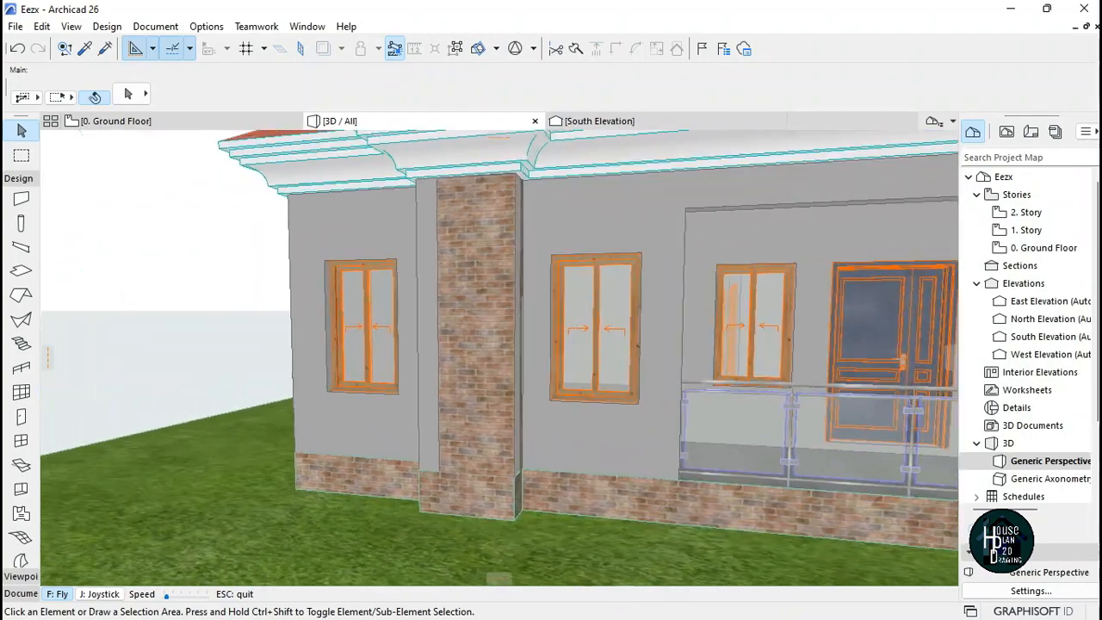
key("Left")
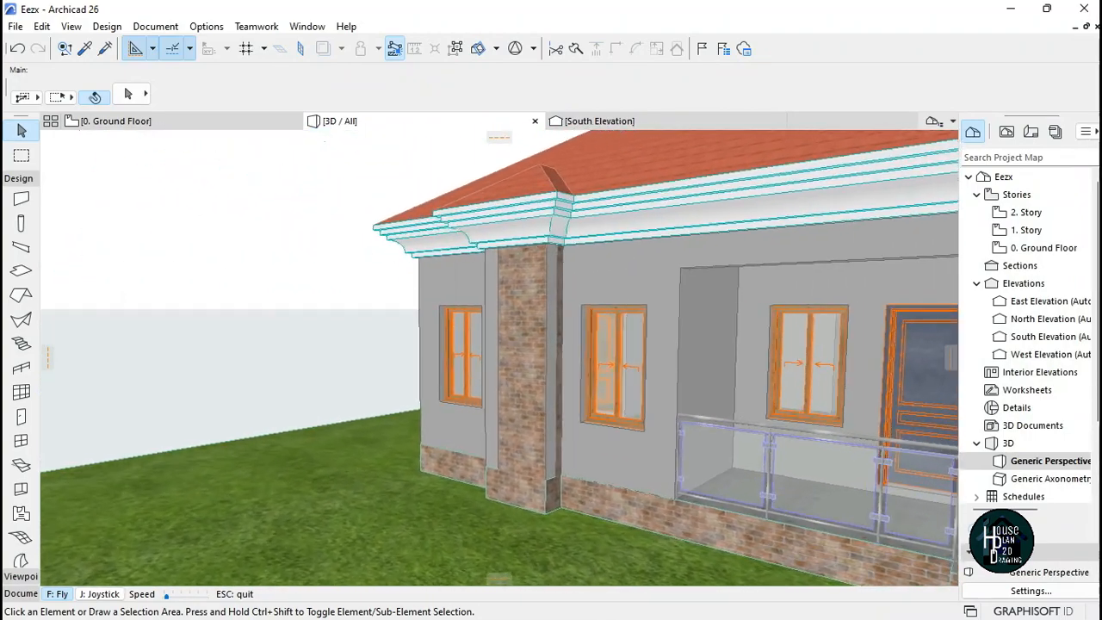
key("Escape")
left_click(521, 333)
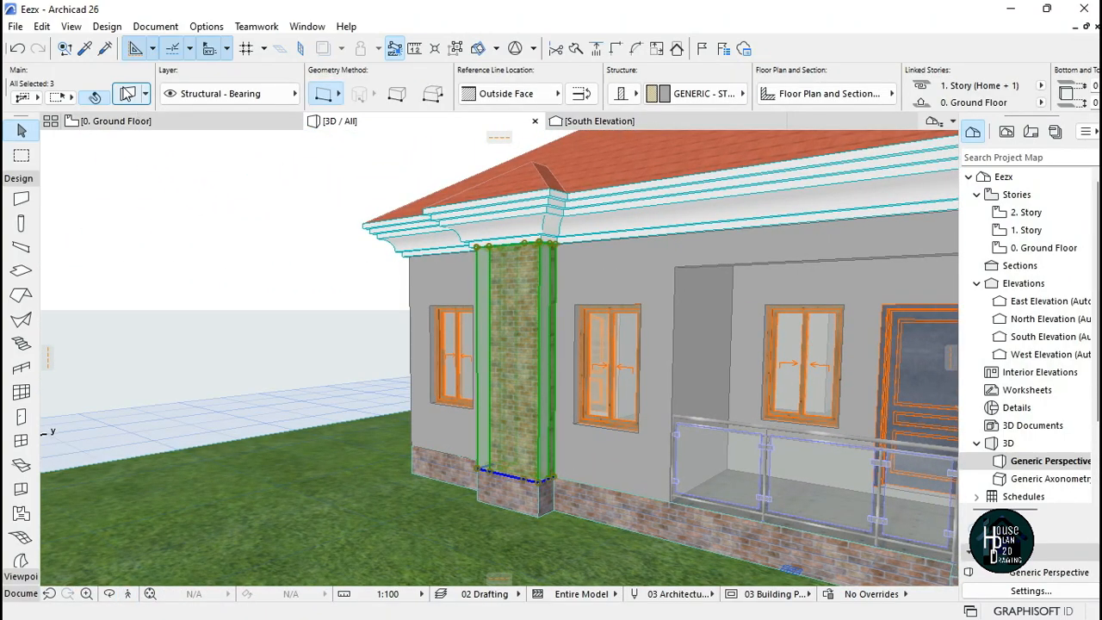
left_click(126, 94)
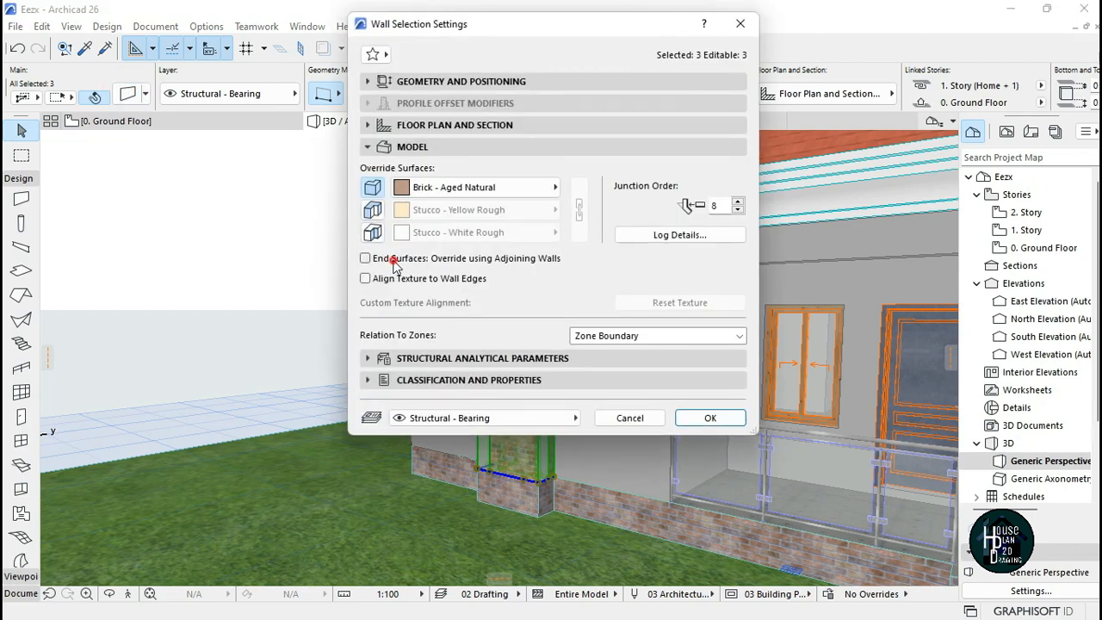
left_click(729, 416)
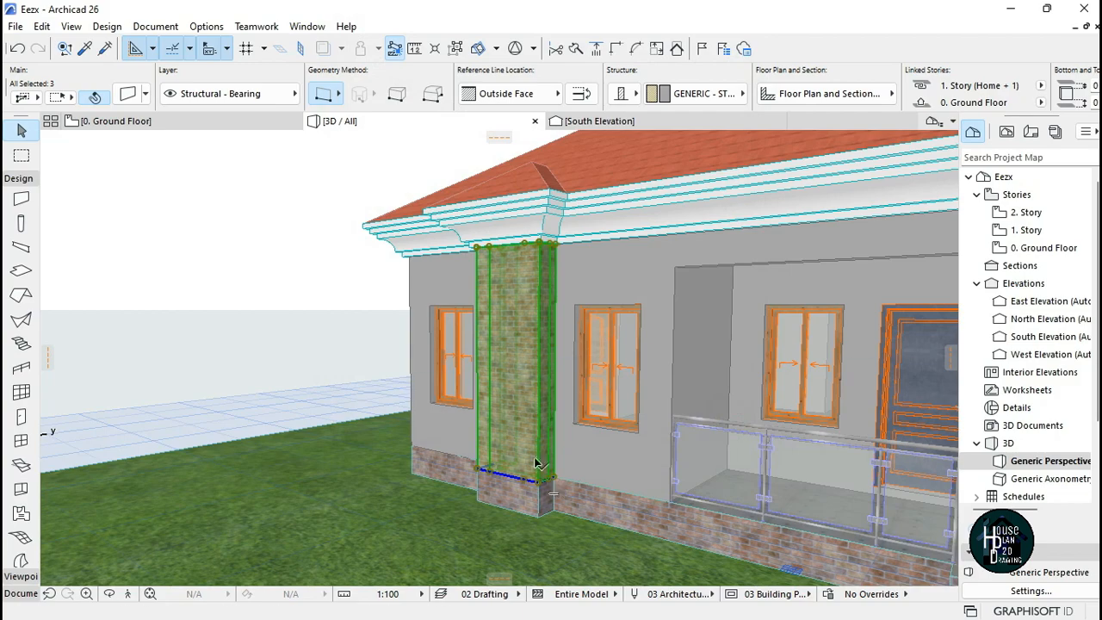
key("Escape")
- Examine the brick pilaster, front porch and roof cornice by flying around the house in 3D
left_click(129, 595)
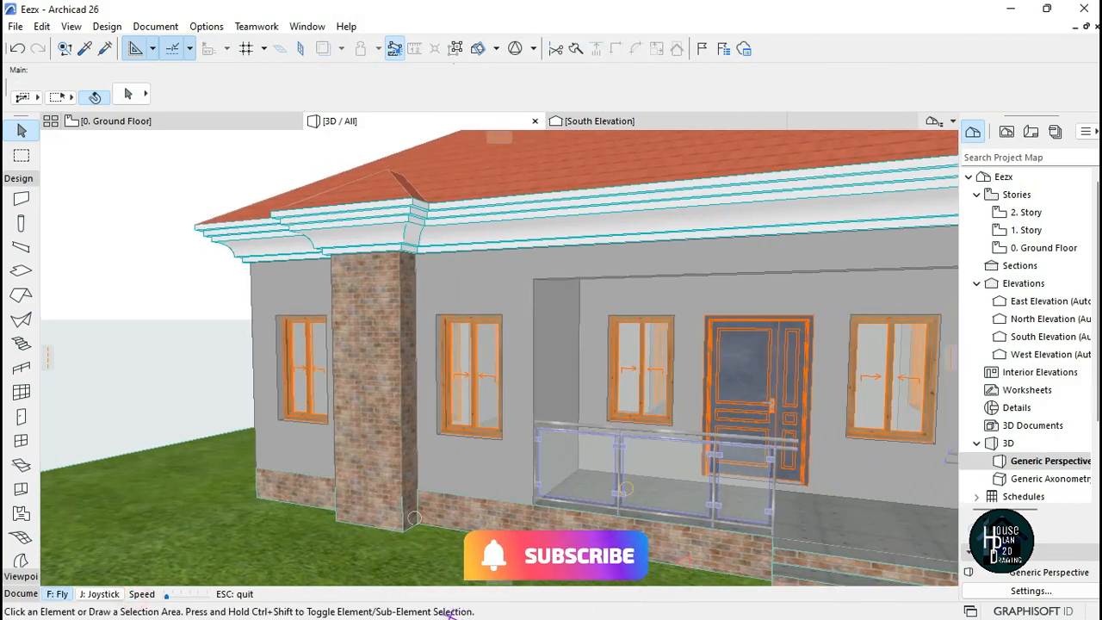
key("Right")
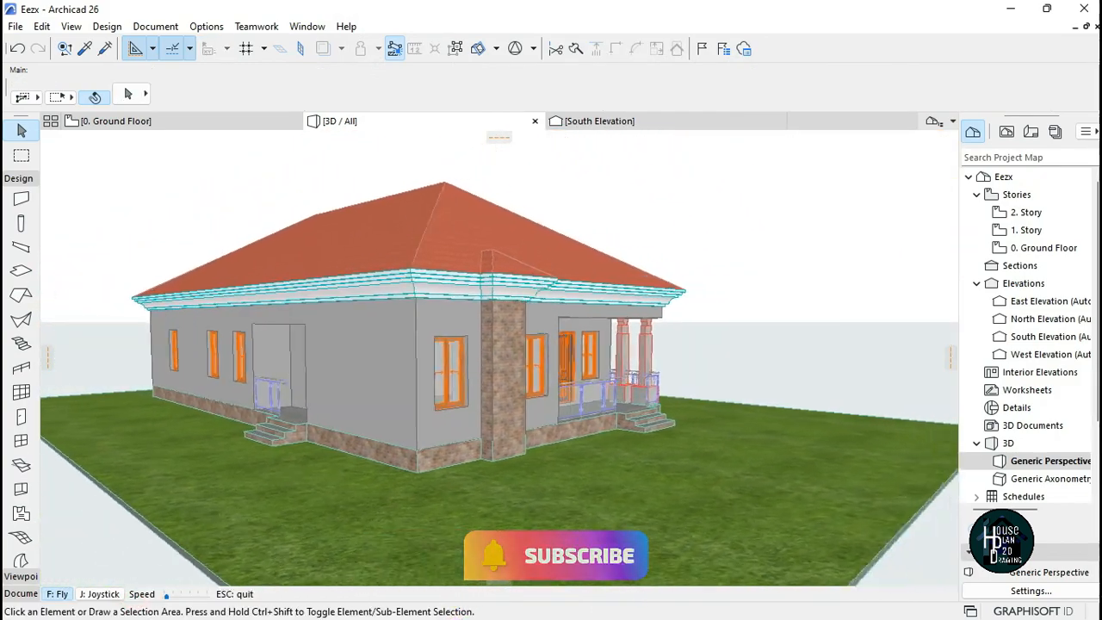
key("Up")
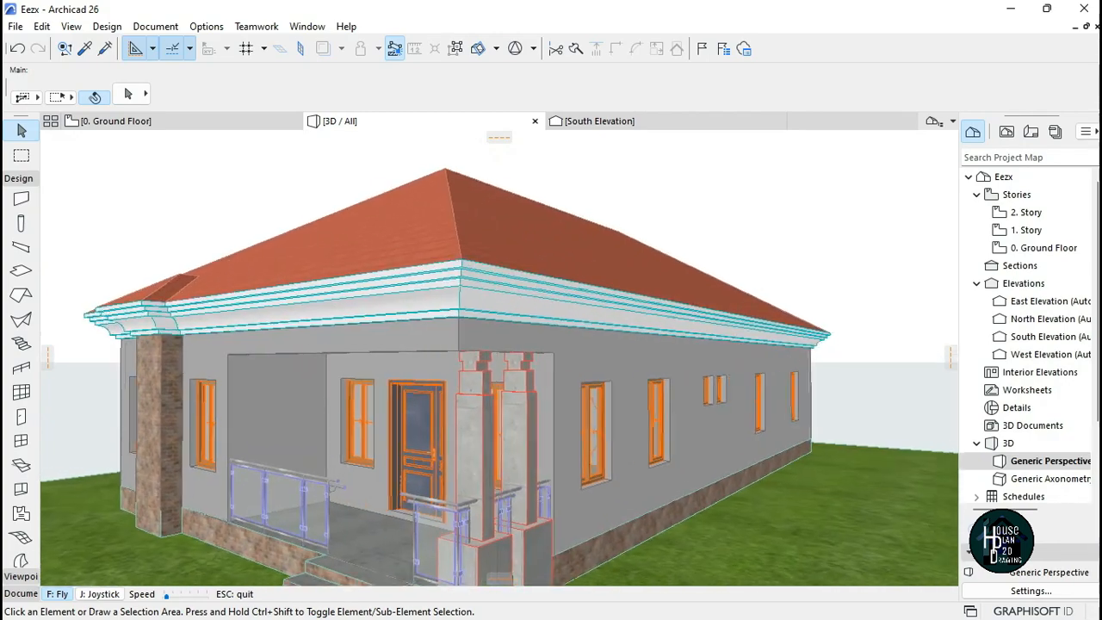
key("Escape")
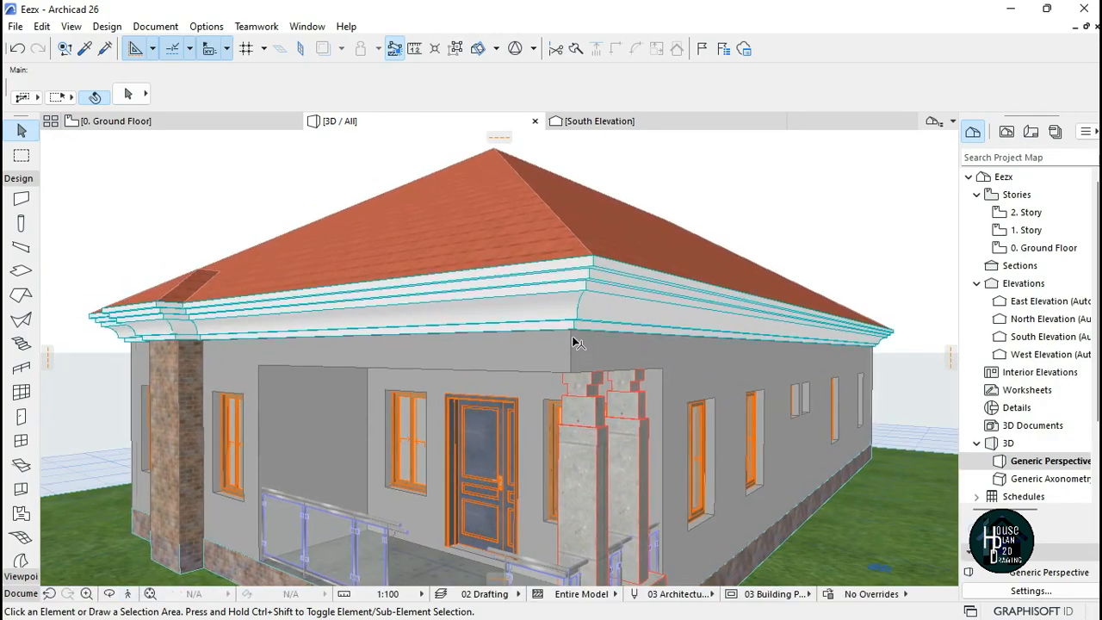
left_click(128, 593)
key("Down")
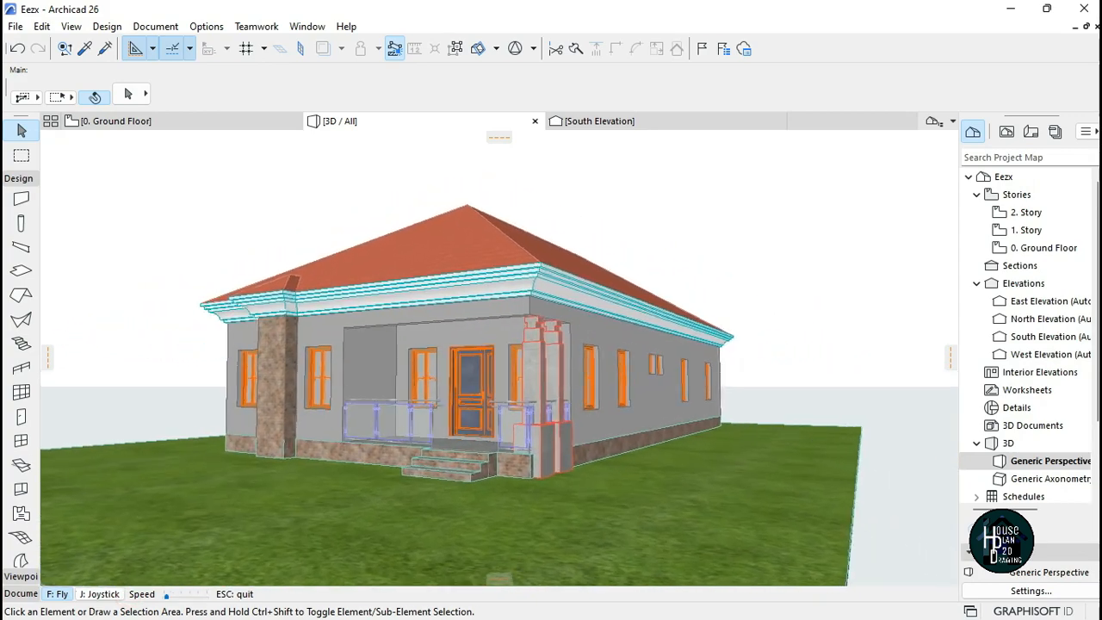
key("Up")
key("Escape")
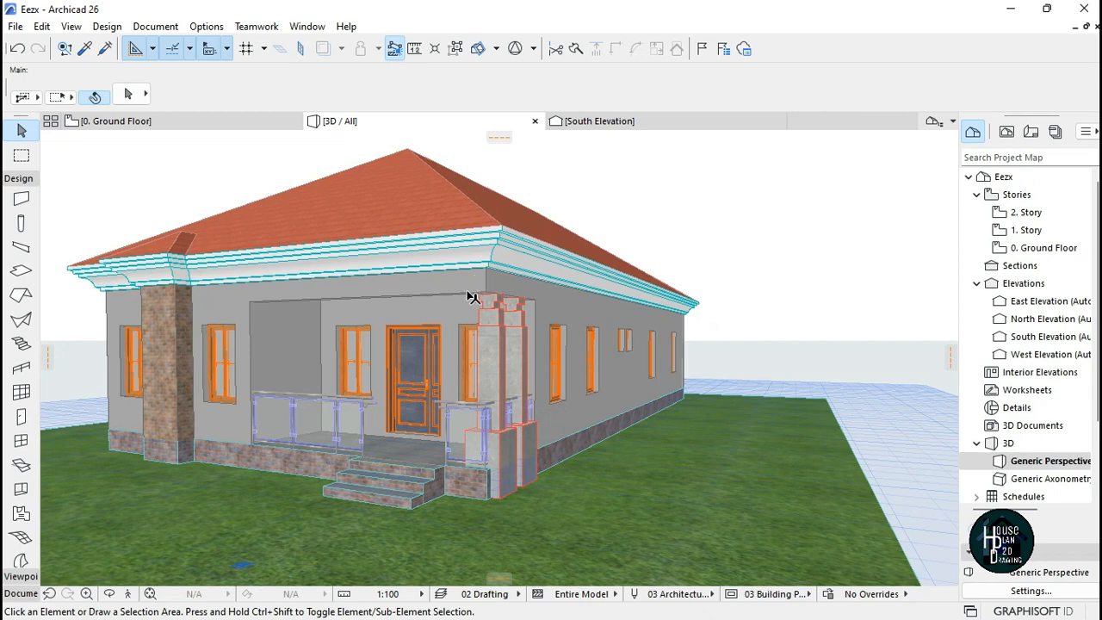
- In the South Elevation, draw a line rectangle about 26 by 275 against the wall's outer corner above the porch columns, directly below the cornice
left_click(681, 122)
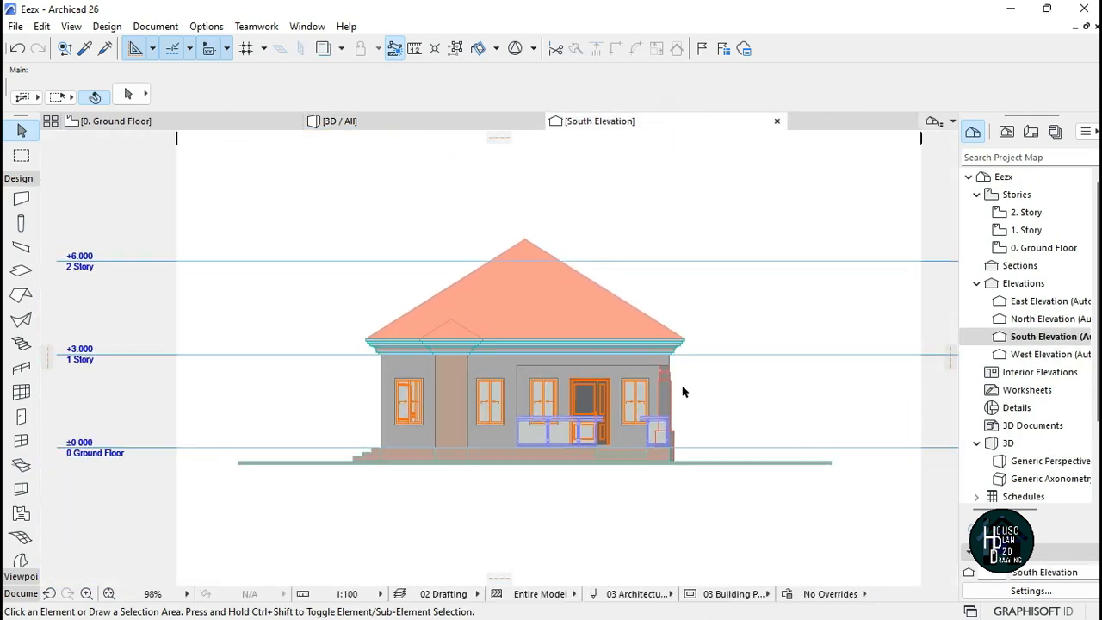
scroll(681, 388, "up", 8)
scroll(699, 340, "up", 4)
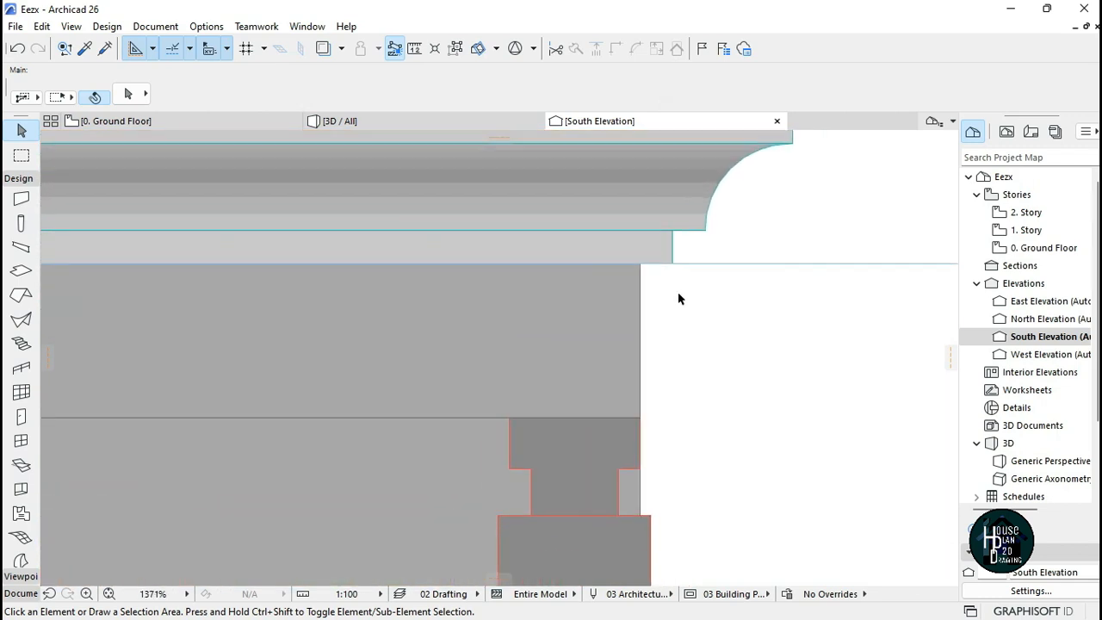
left_click(21, 593)
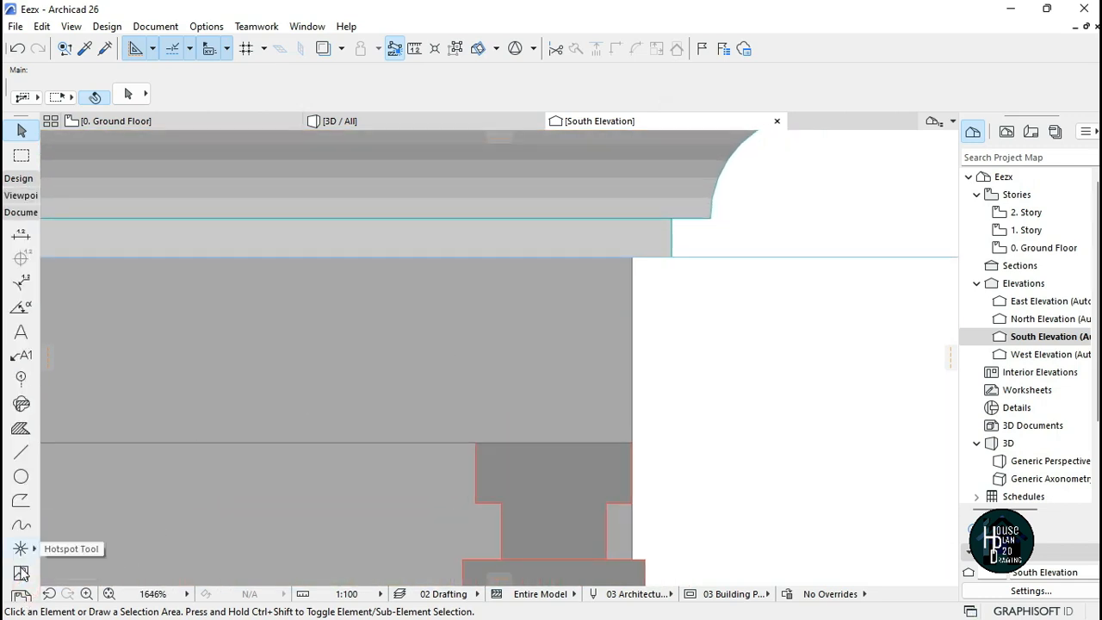
left_click(20, 452)
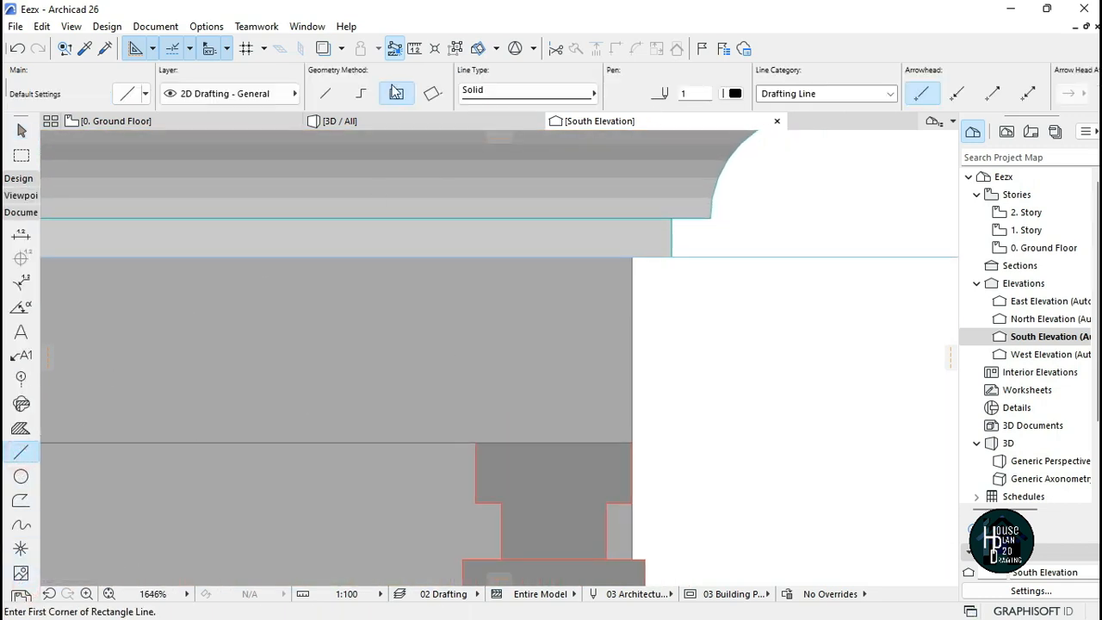
scroll(640, 263, "up", 4)
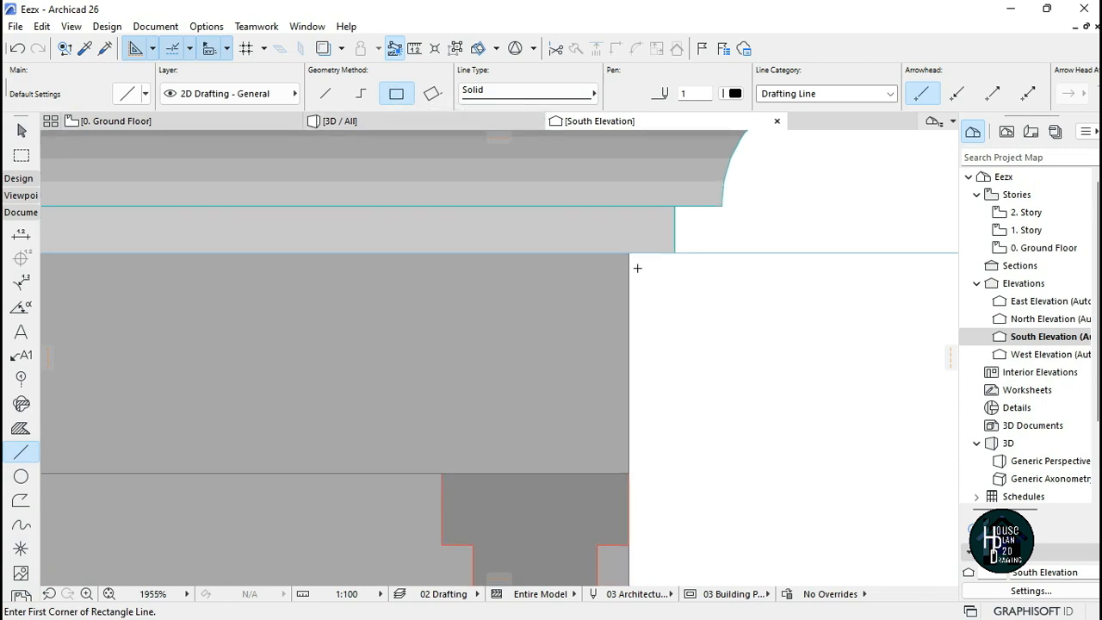
left_click(625, 241)
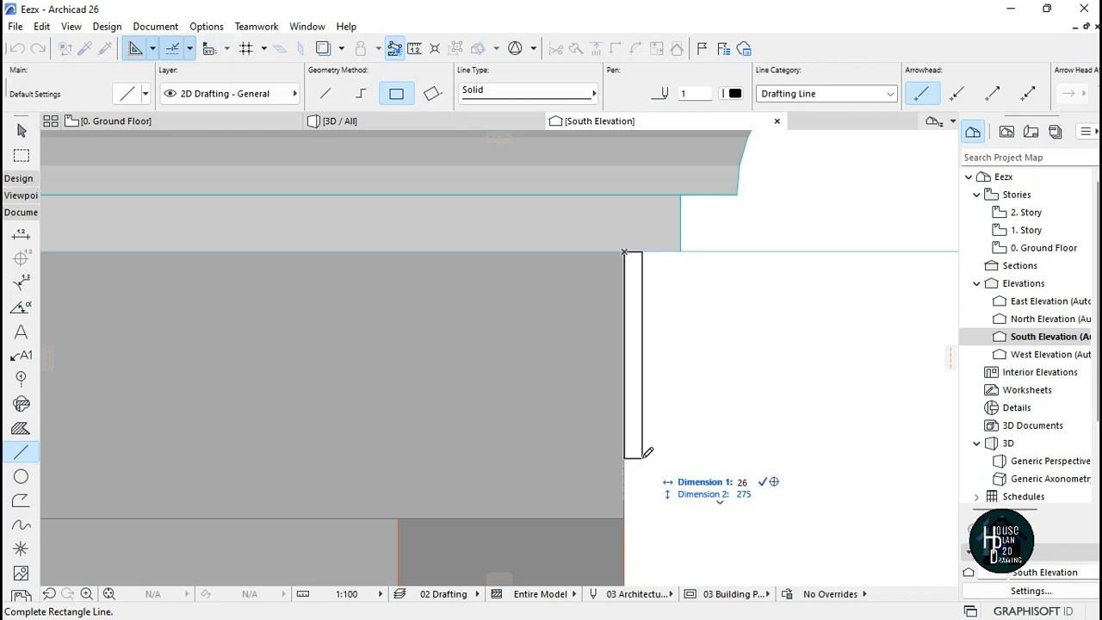
left_click(645, 453)
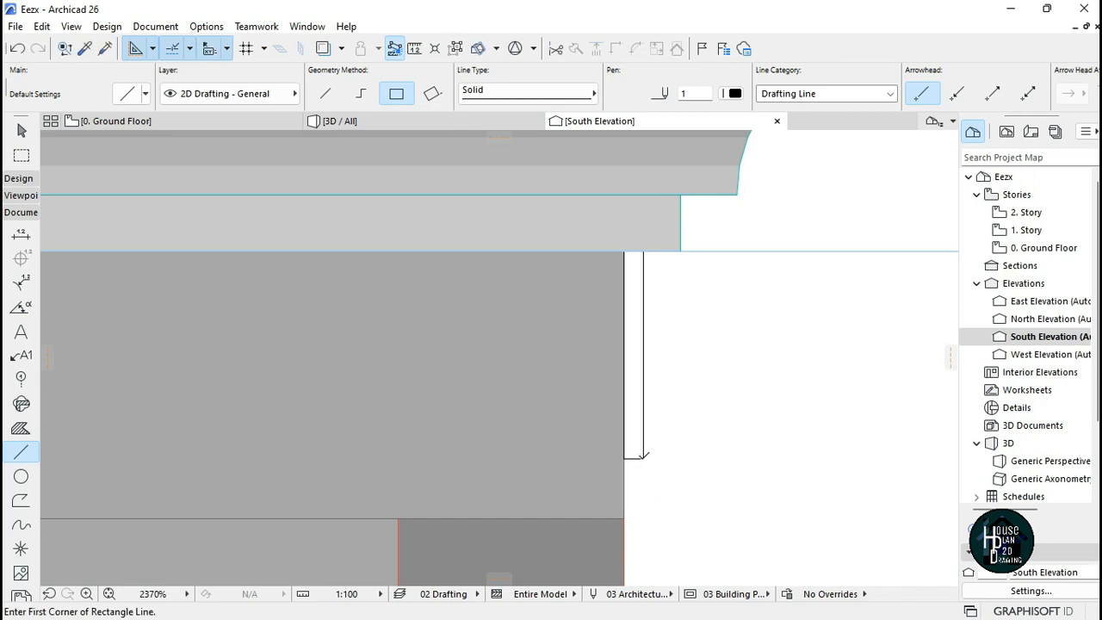
key("Escape")
left_click(642, 460)
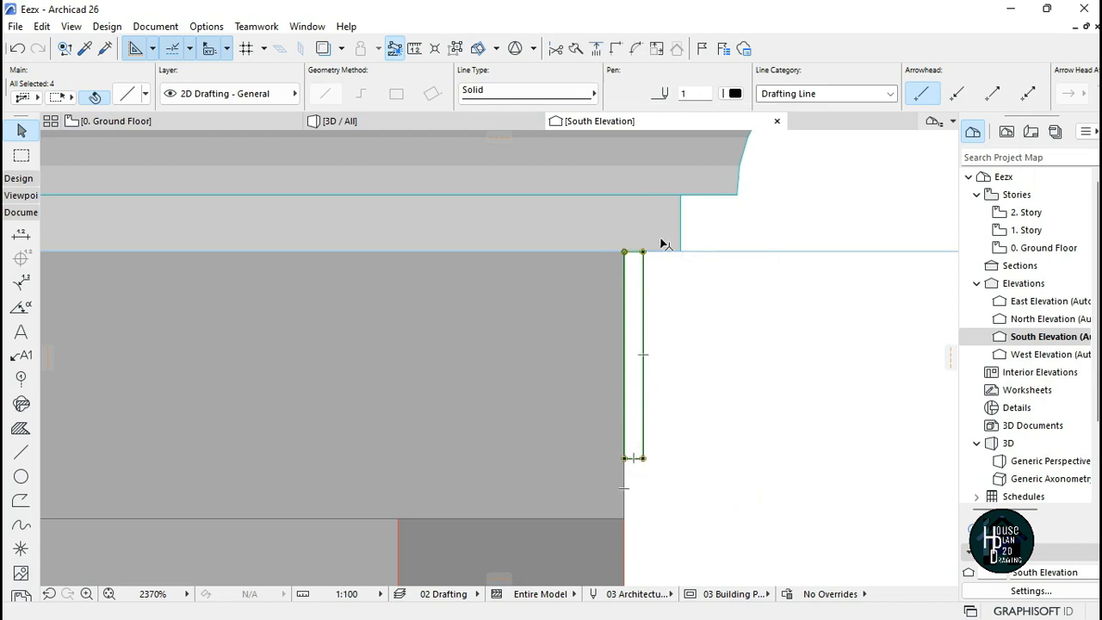
left_click(681, 368)
scroll(688, 344, "down", 10)
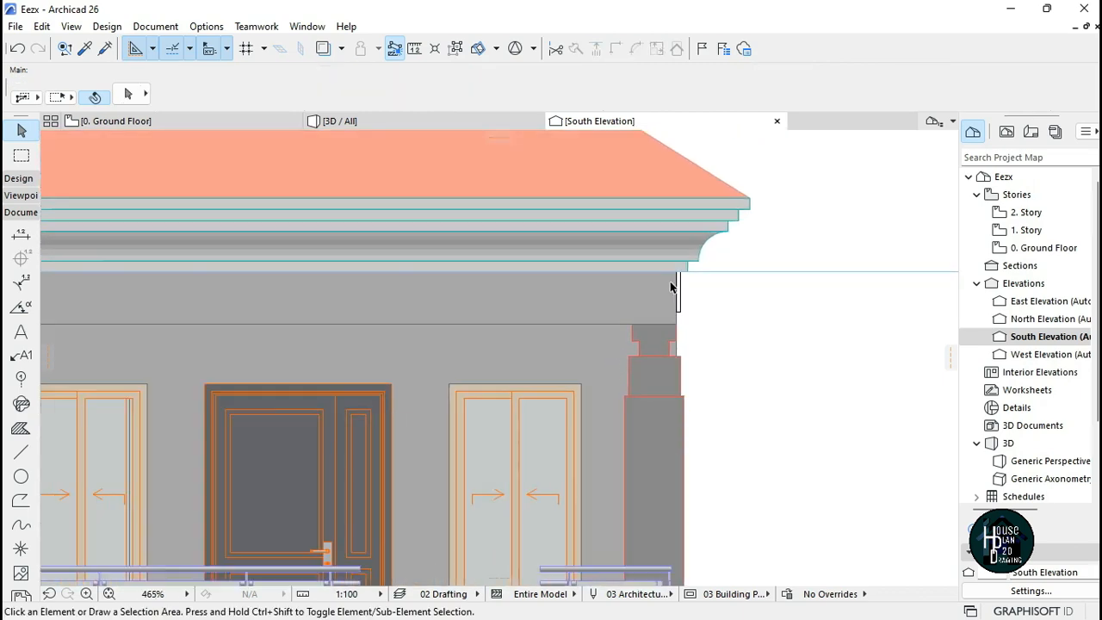
- Return from the South Elevation to the Ground Floor plan
scroll(583, 178, "up", 2)
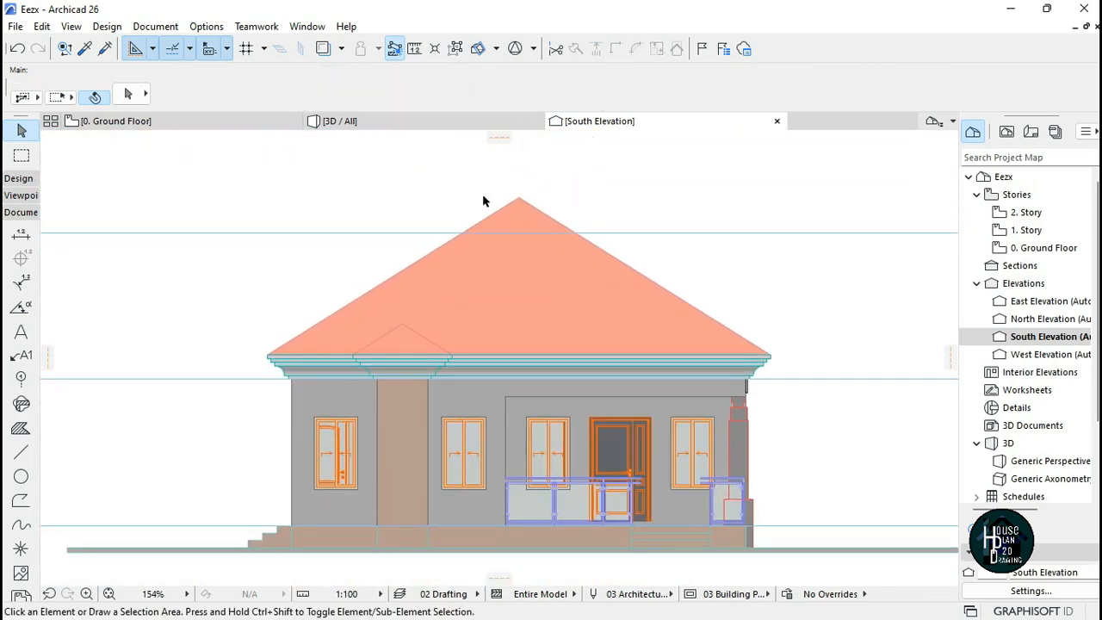
left_click(418, 121)
left_click(196, 120)
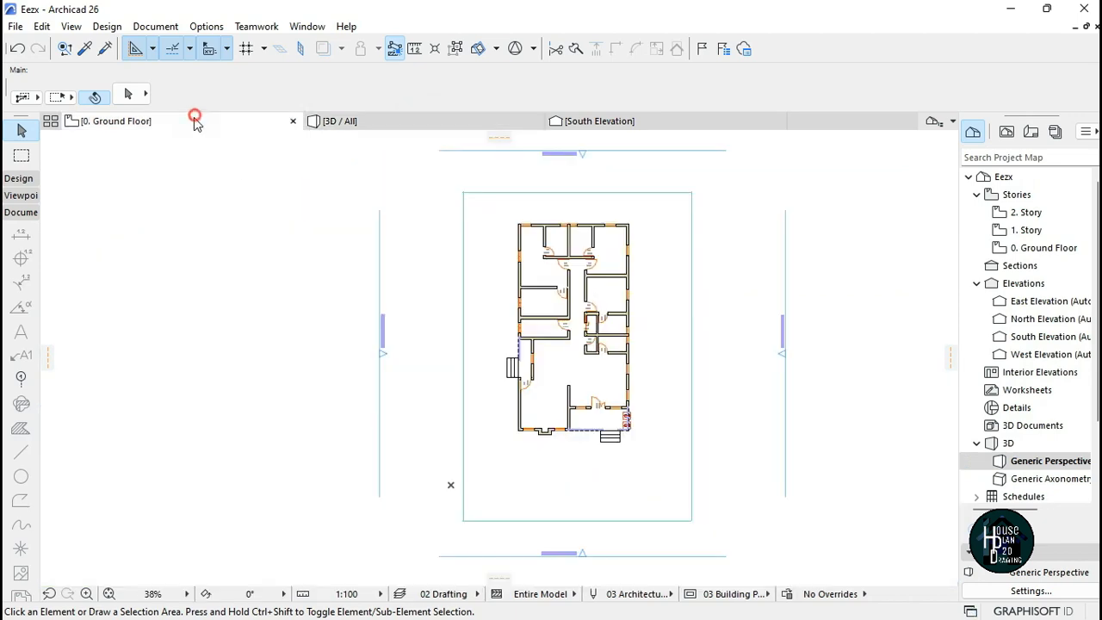
scroll(589, 329, "up", 4)
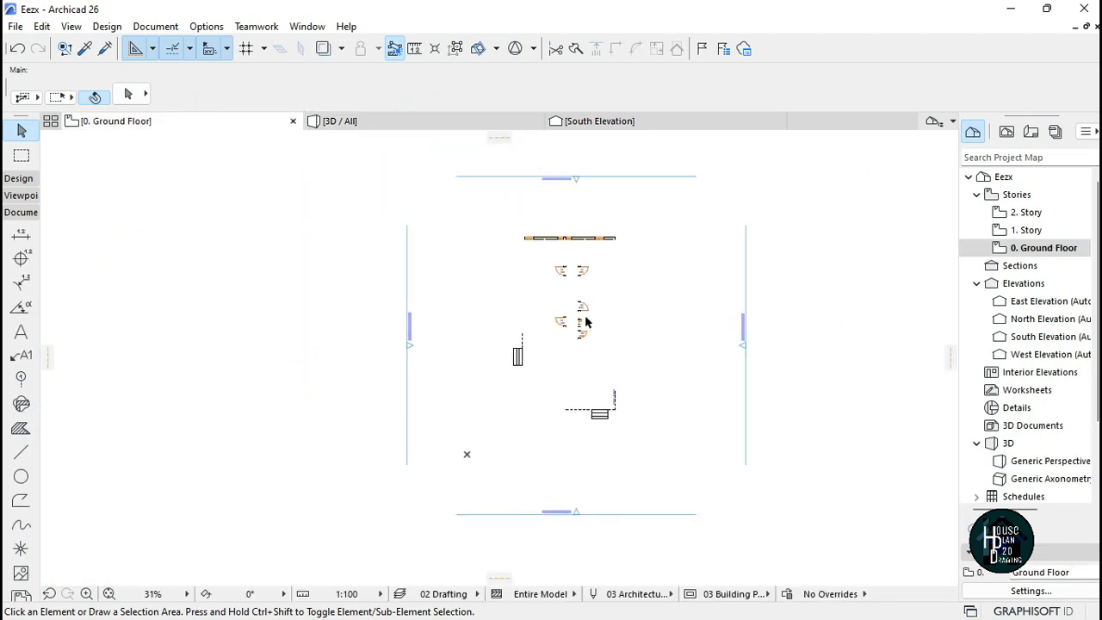
scroll(588, 327, "up", 2)
- Create a new complex profile named A Tile Design in the Structural Brick folder
left_click(205, 27)
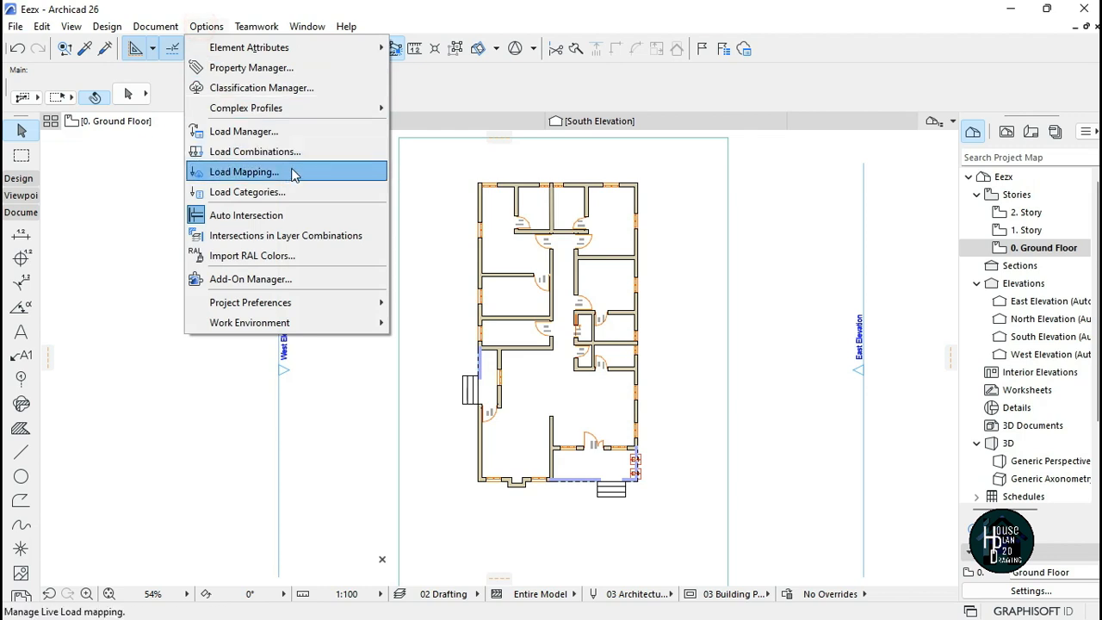
mouse_move(370, 107)
left_click(471, 110)
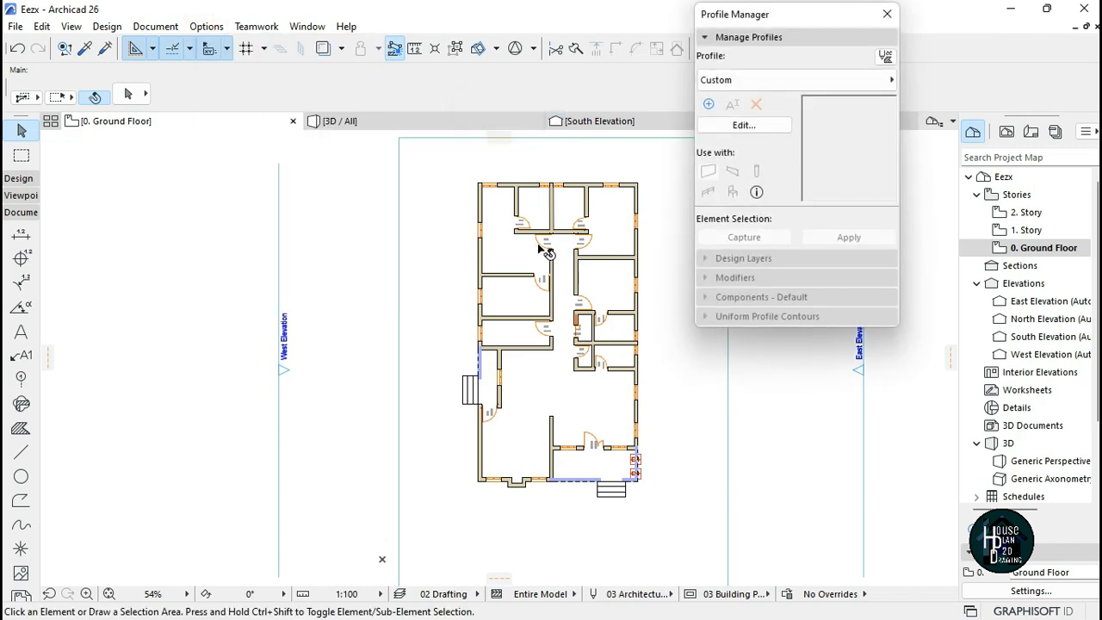
left_click(708, 104)
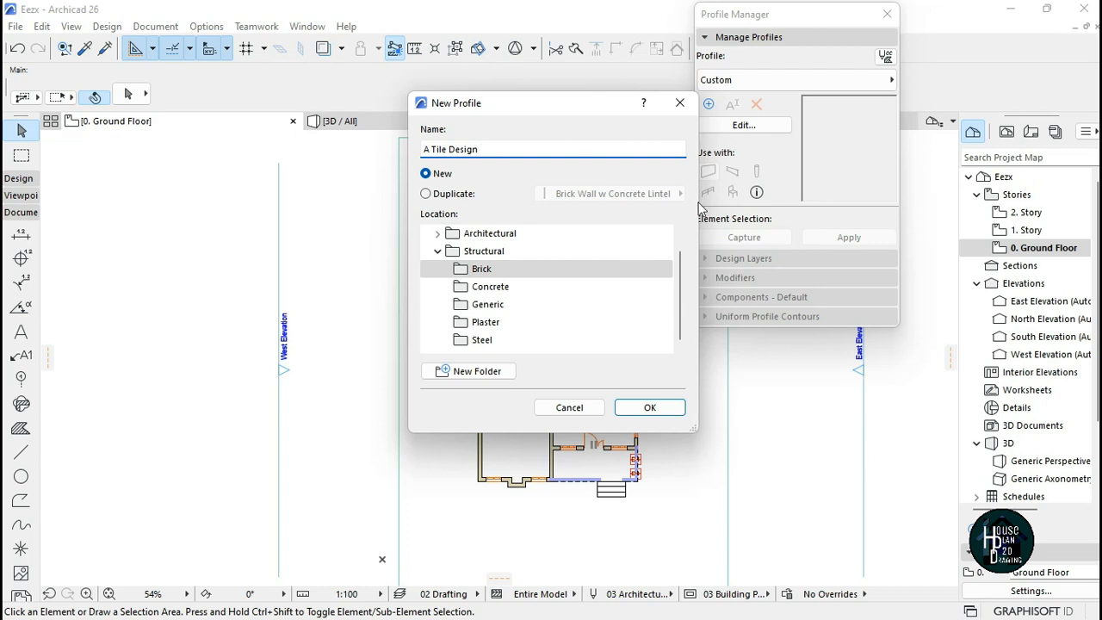
left_click(669, 414)
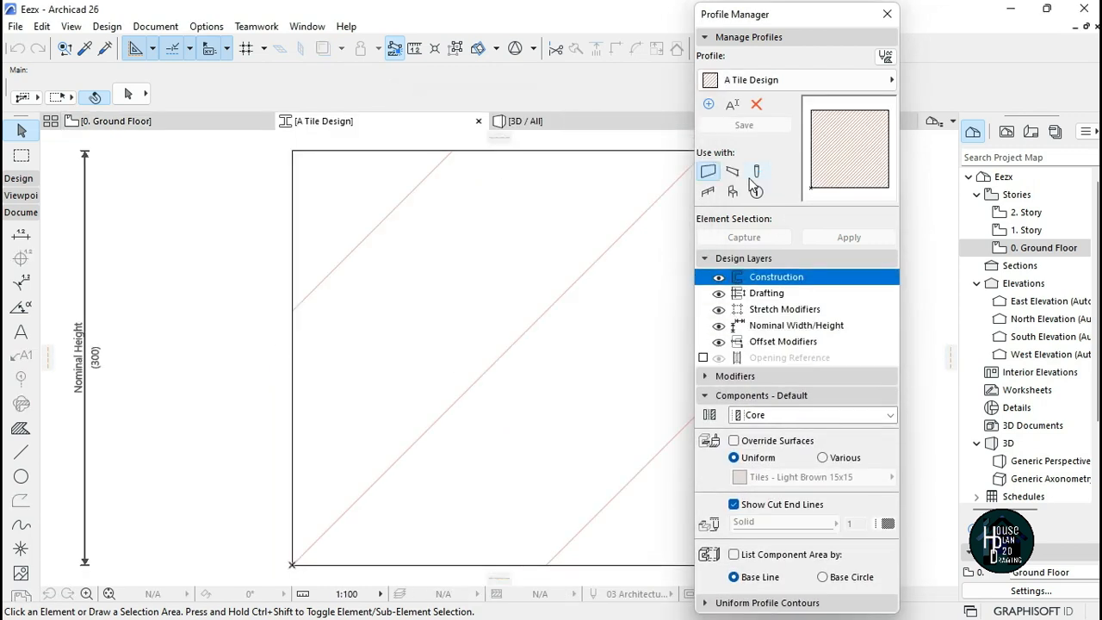
- Make the profile available for beams instead of walls and delete its default square brick fill
left_click(708, 172)
scroll(492, 229, "down", 5)
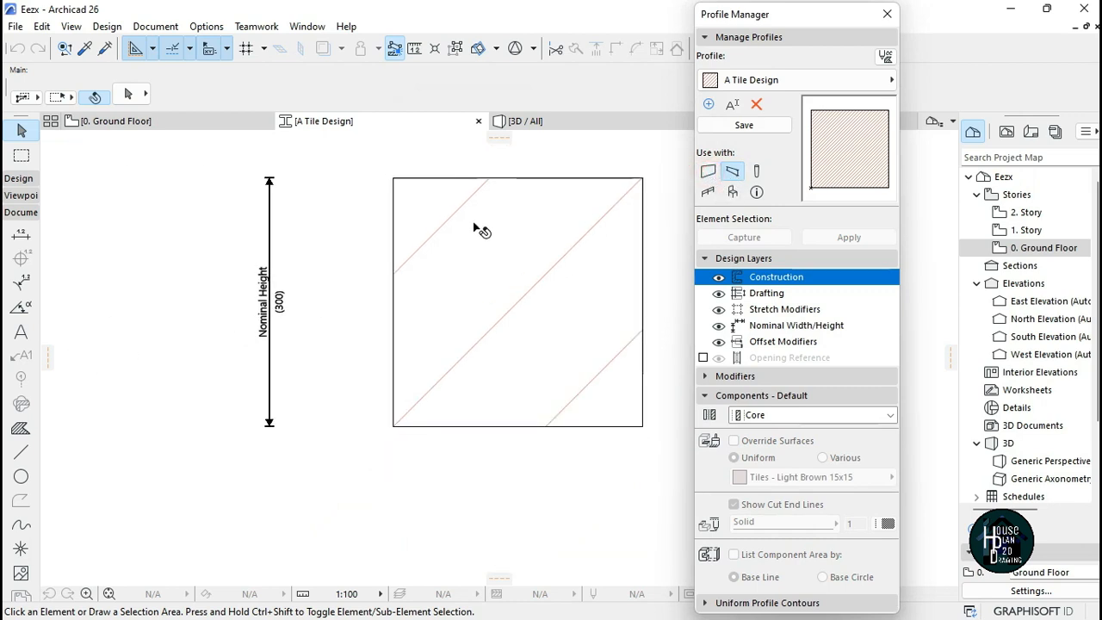
left_click(479, 238)
right_click(479, 239)
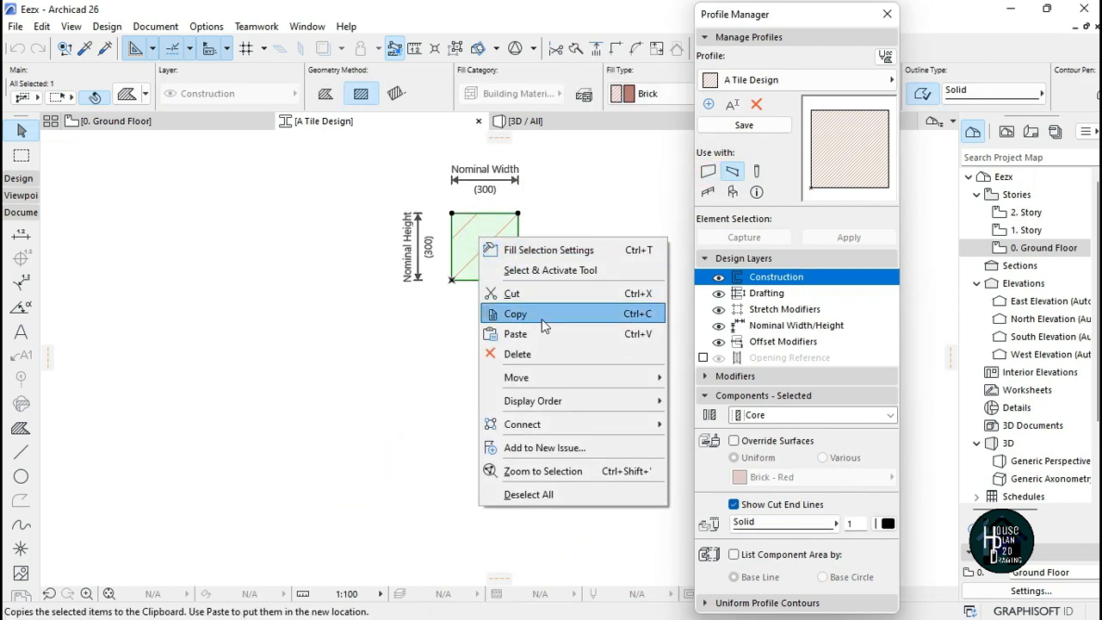
left_click(510, 355)
- Paste the copied narrow rectangle outline at the centre of the current view and move its upper-left corner onto the profile origin
key("ctrl+v")
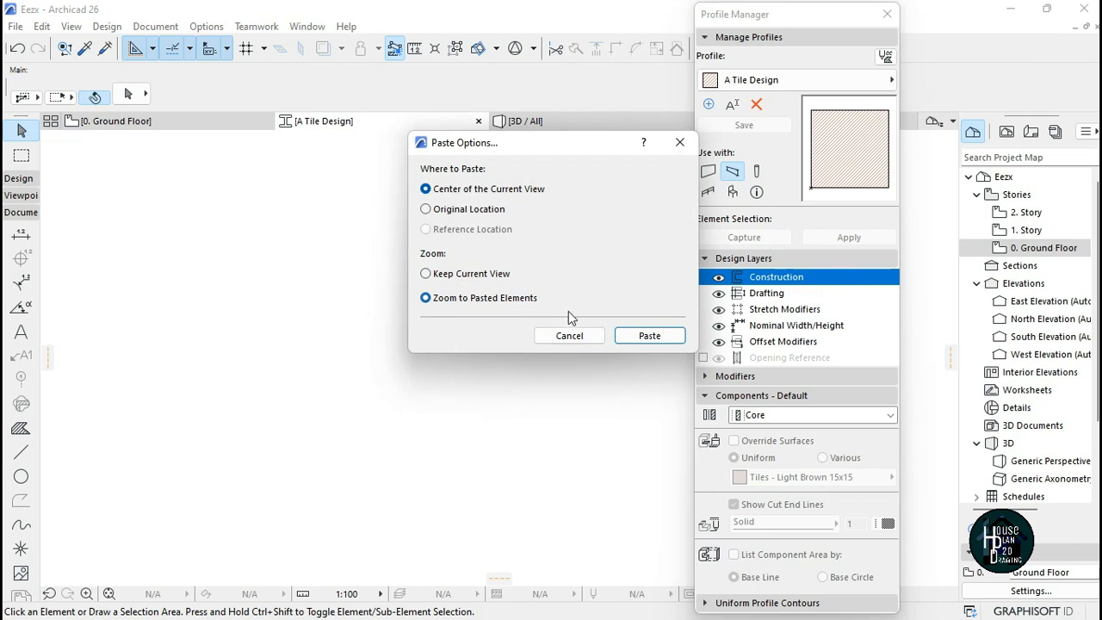
left_click(649, 335)
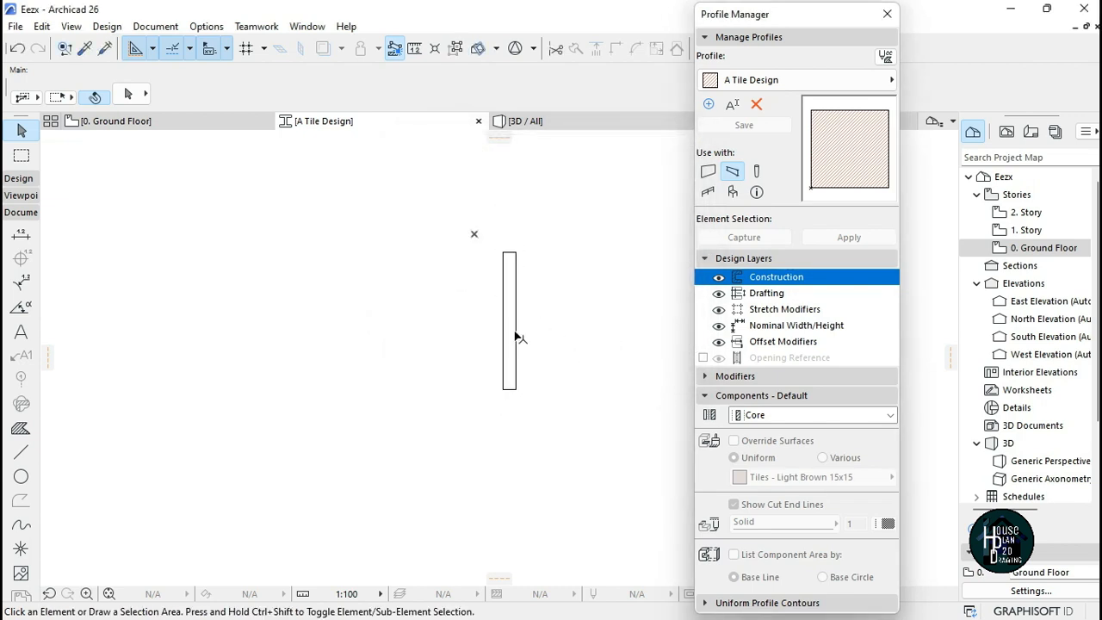
left_click(545, 215)
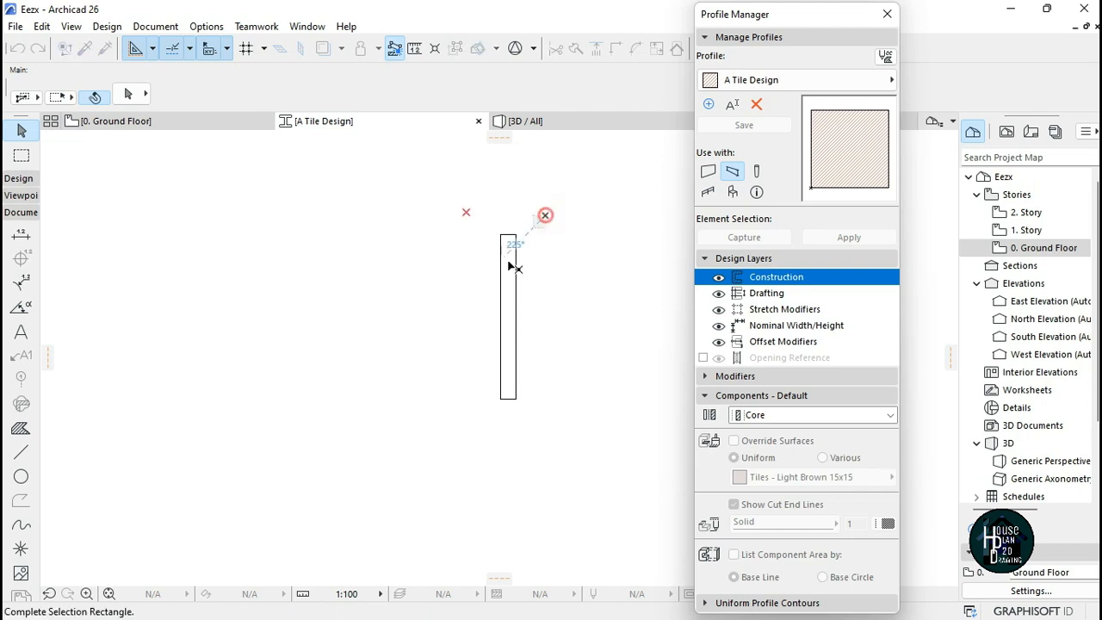
left_click(488, 412)
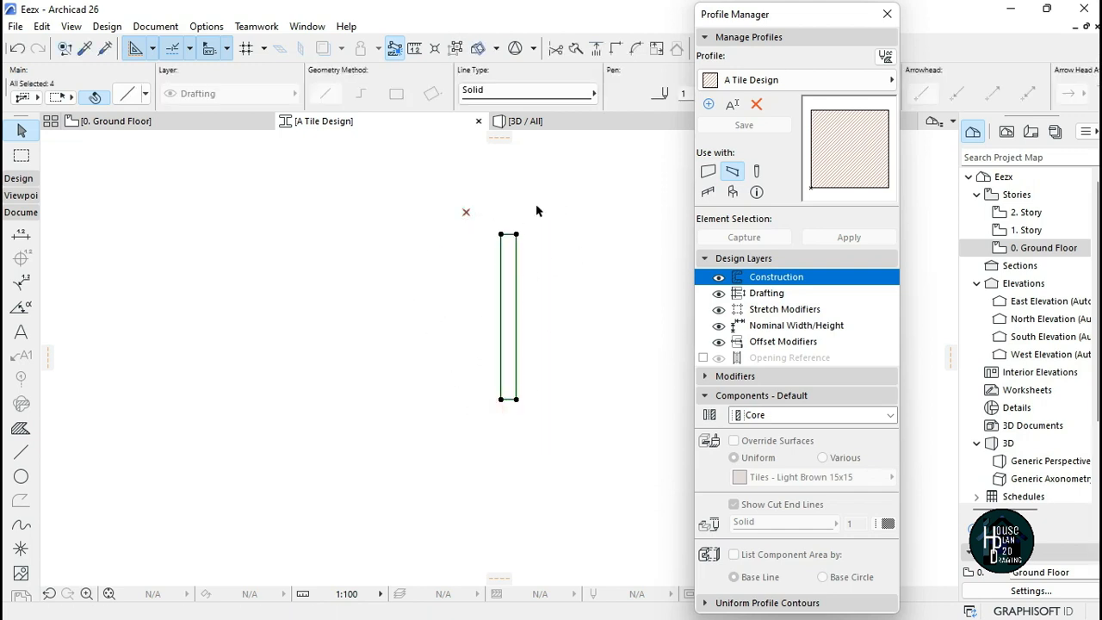
scroll(500, 224, "up", 2)
scroll(505, 241, "up", 2)
left_click(502, 259)
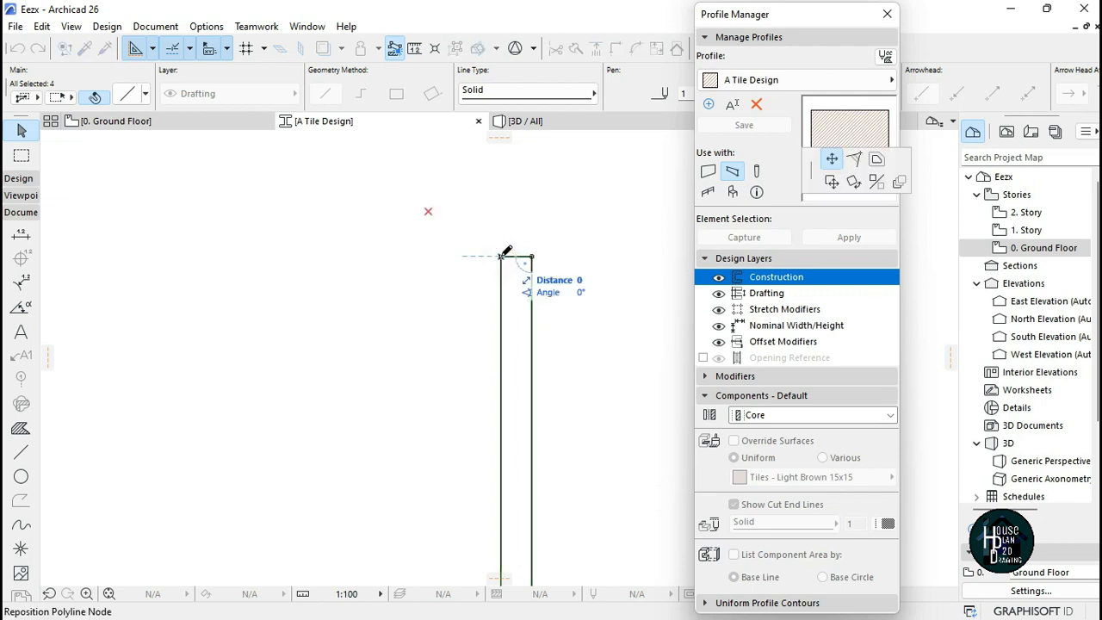
left_click(835, 183)
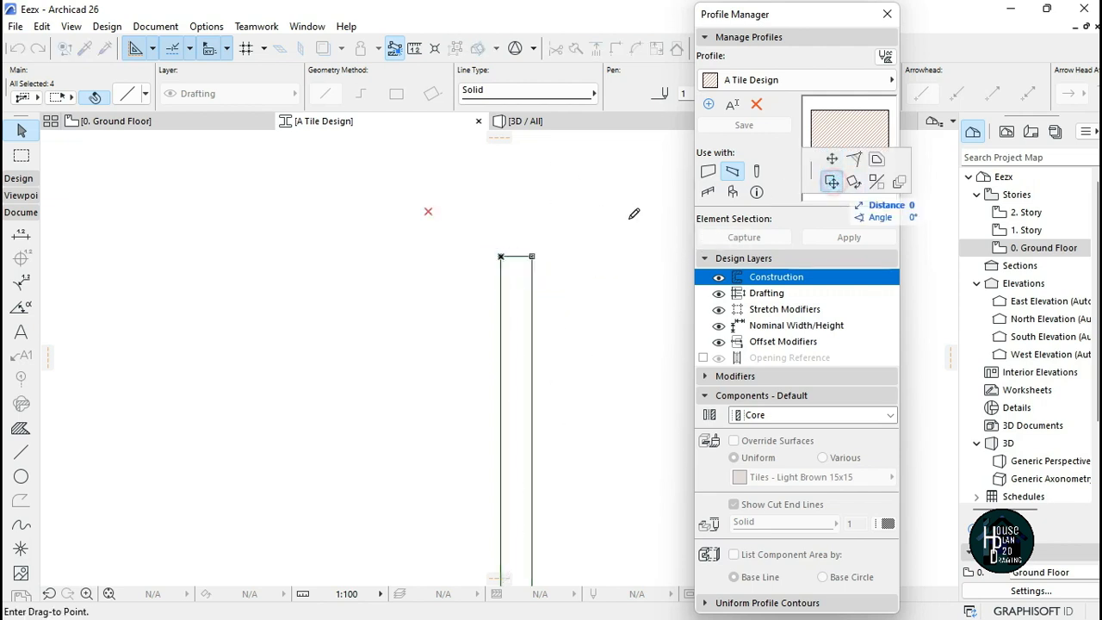
left_click(428, 211)
scroll(502, 250, "down", 3)
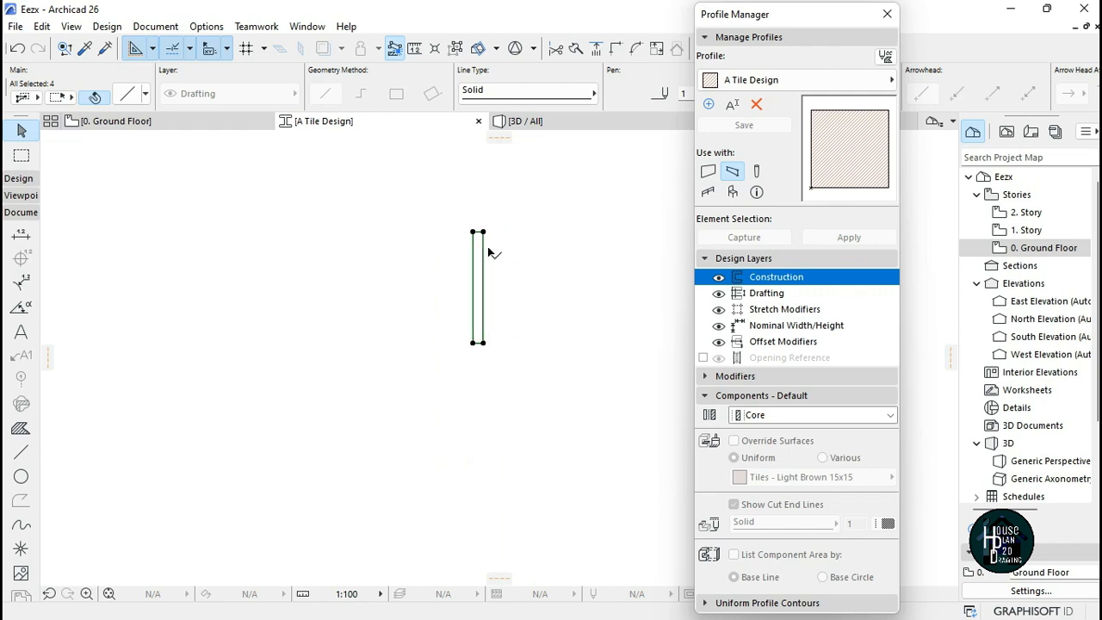
scroll(487, 258, "up", 3)
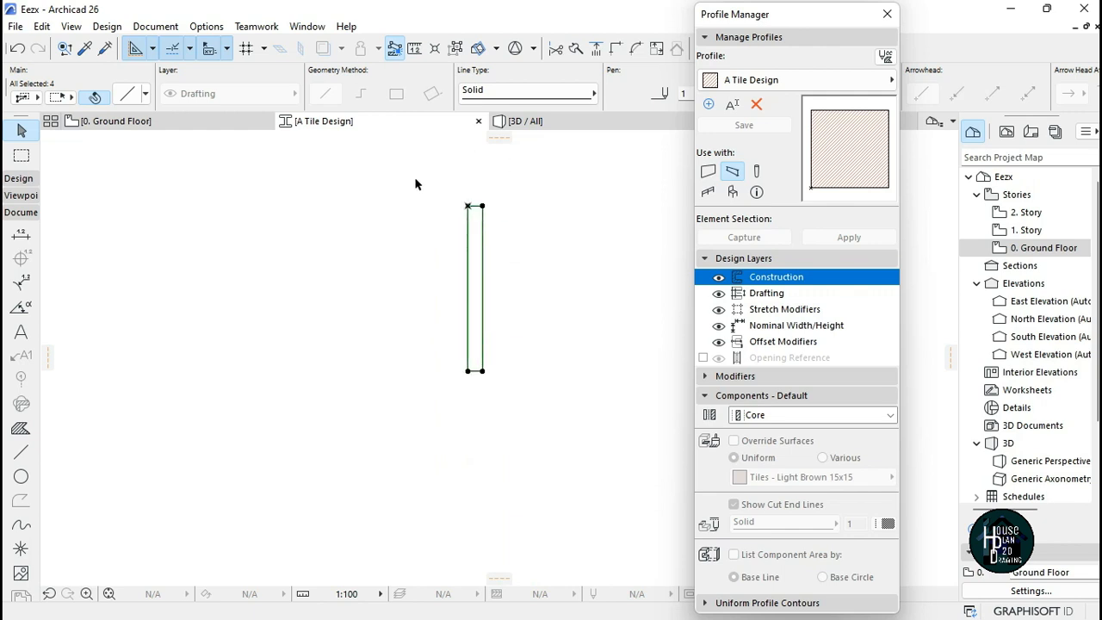
key("Escape")
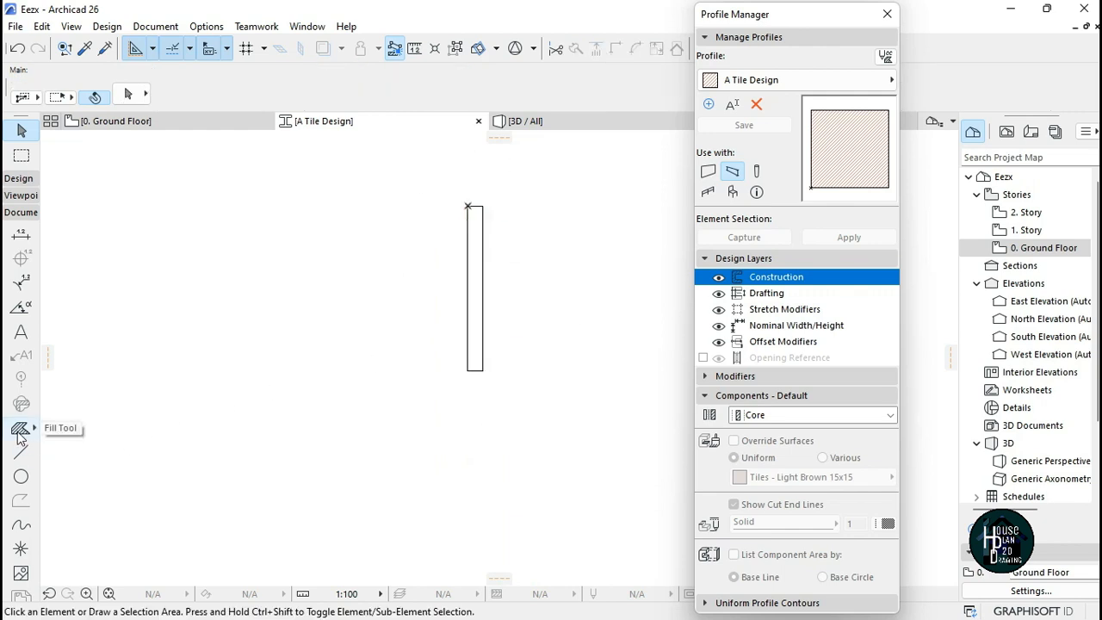
- Fill the narrow rectangle outline with the Tile - Floor building material
left_click(20, 429)
scroll(446, 309, "up", 2)
scroll(462, 392, "down", 2)
scroll(462, 339, "up", 2)
left_click(500, 273)
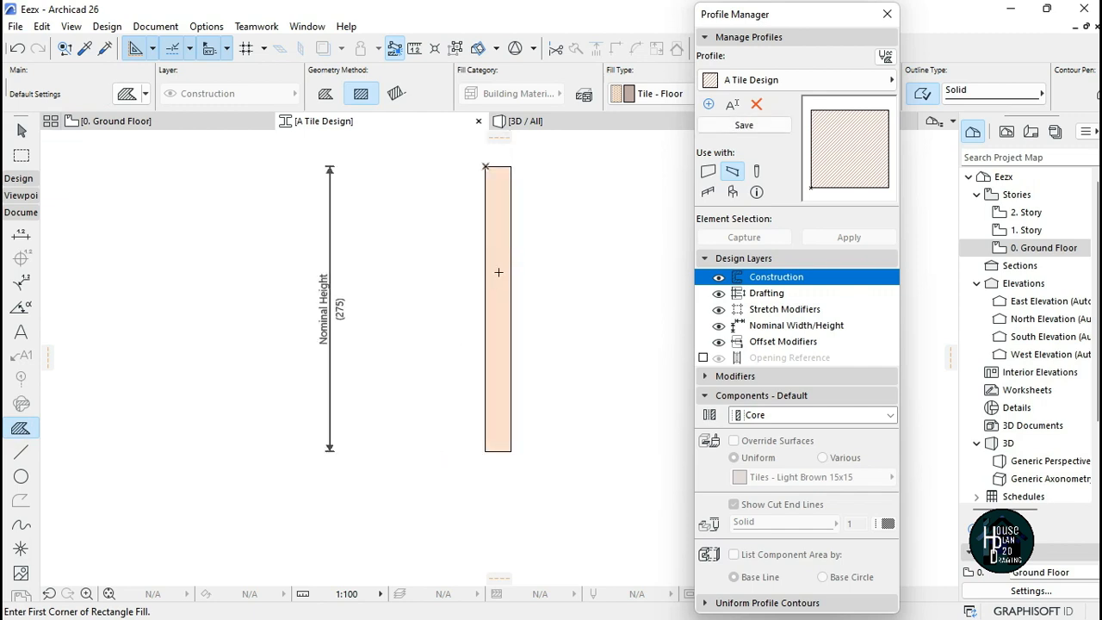
key("Escape")
- Classify the tile fill as Finish and override its surfaces uniformly with Brick - Aged Natural
left_click(498, 272)
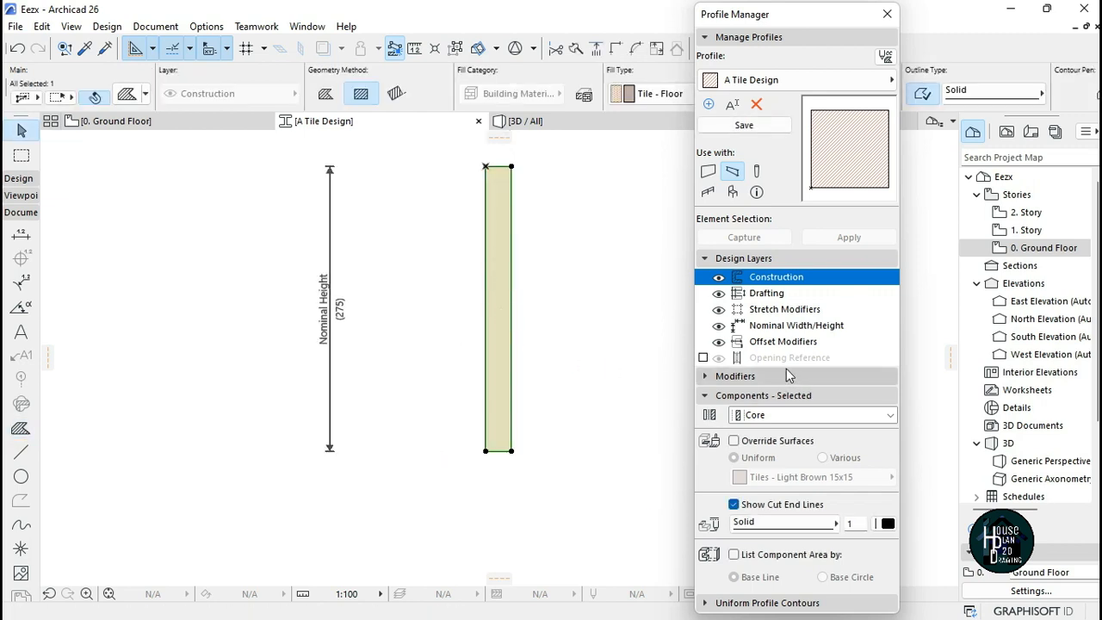
left_click(757, 417)
left_click(762, 433)
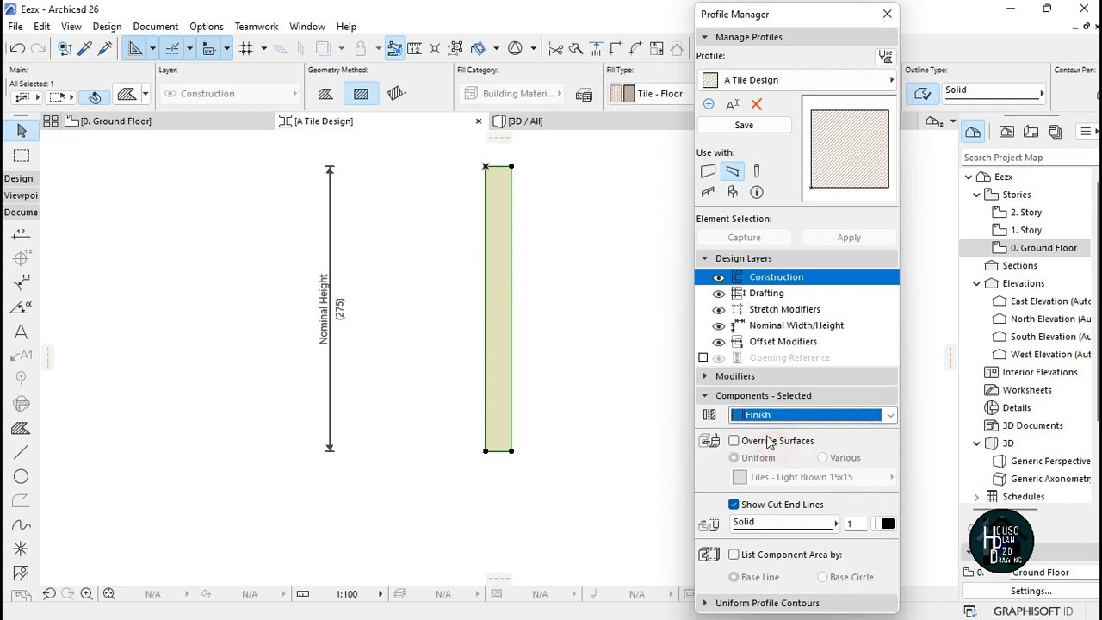
left_click(733, 441)
left_click(790, 479)
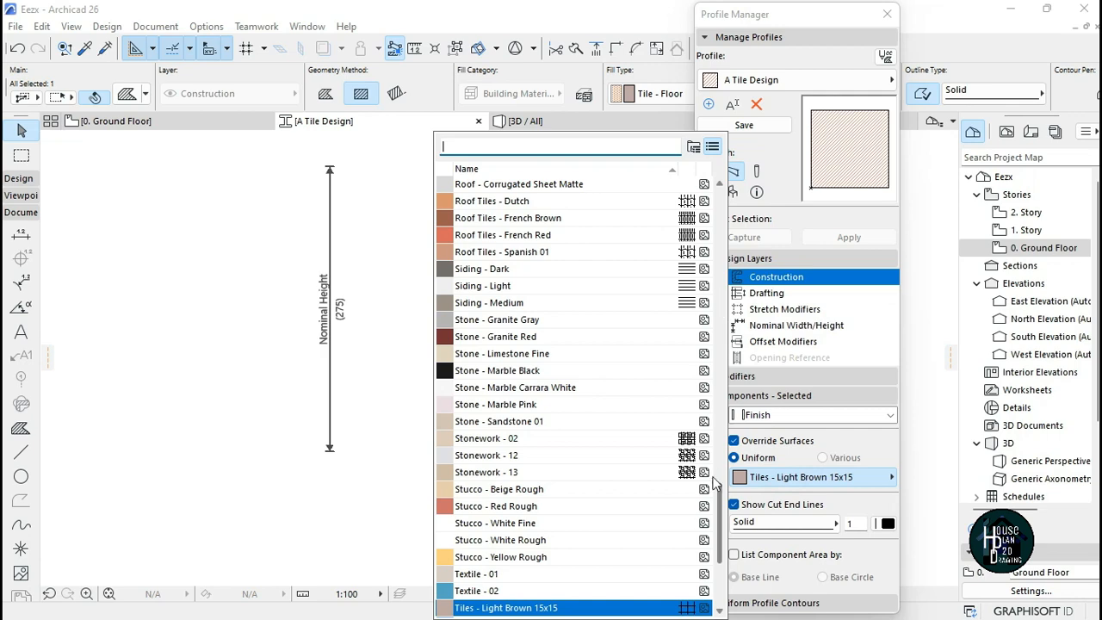
left_click_drag(720, 519, 719, 219)
left_click(564, 239)
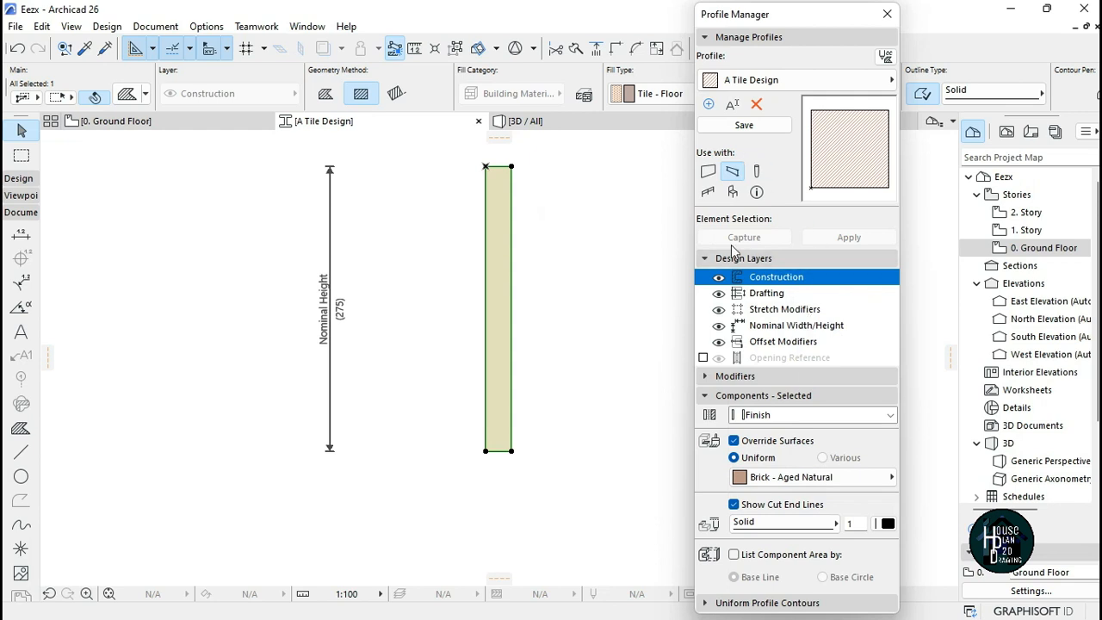
- Save the A Tile Design profile and close the Profile Manager
scroll(493, 341, "down", 7)
middle_click_drag(491, 346, 471, 363)
scroll(463, 331, "up", 5)
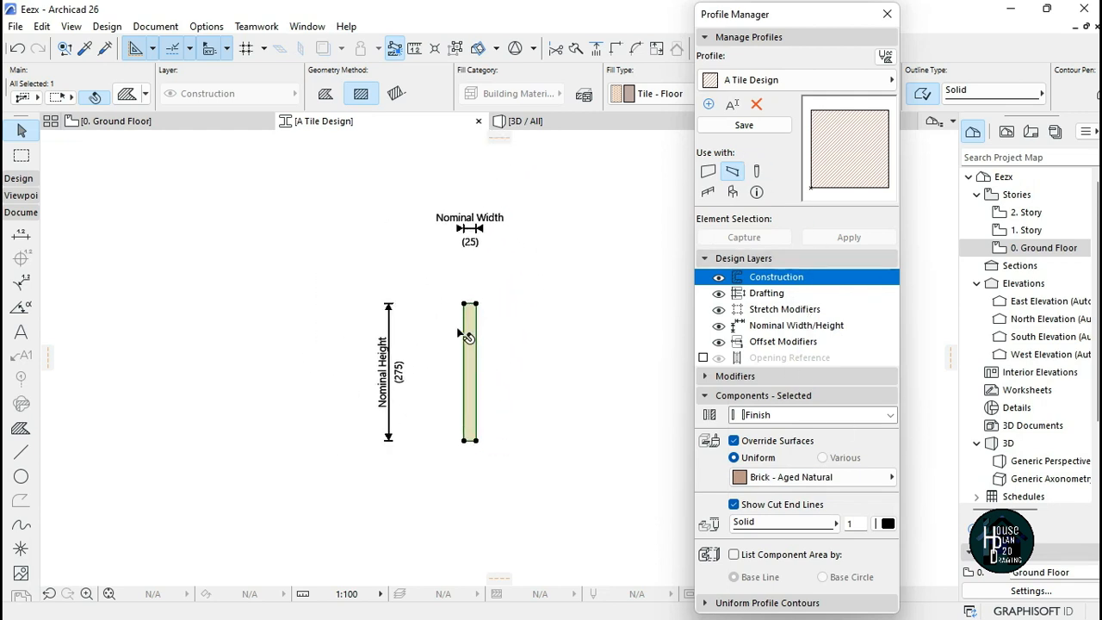
left_click(772, 130)
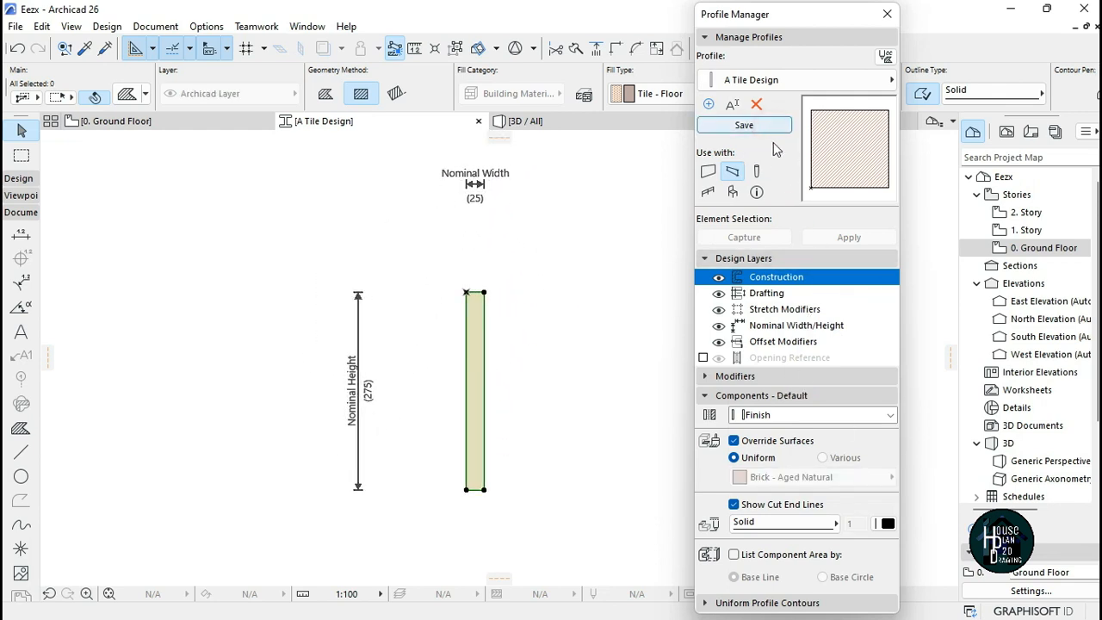
left_click(887, 16)
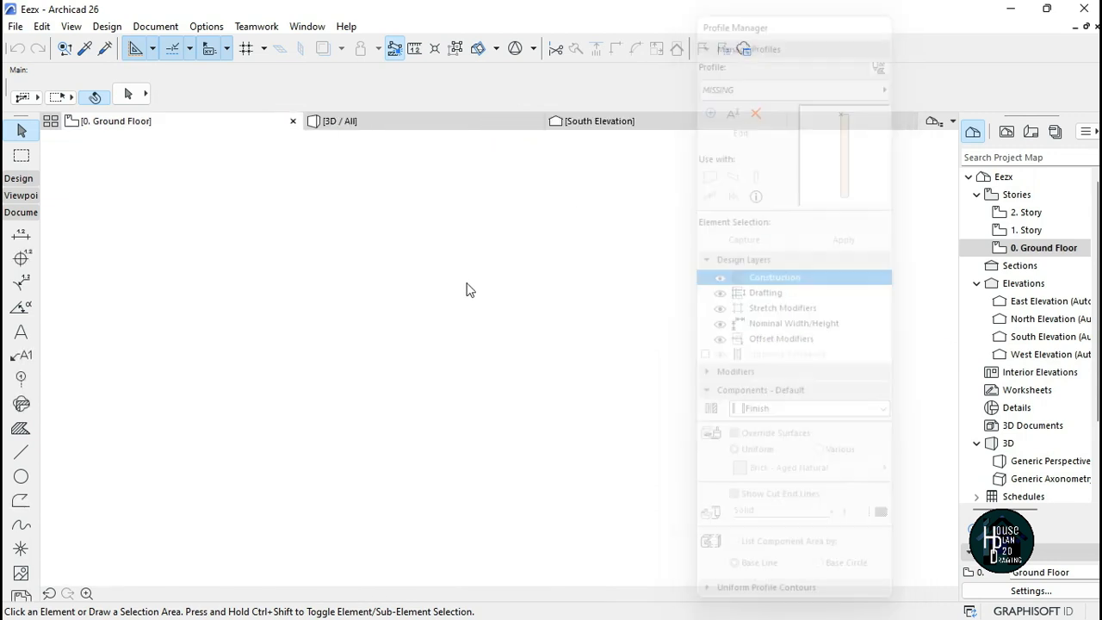
- Set the Beam tool's default segment profile to A Tile Design
left_click(19, 179)
left_click(21, 248)
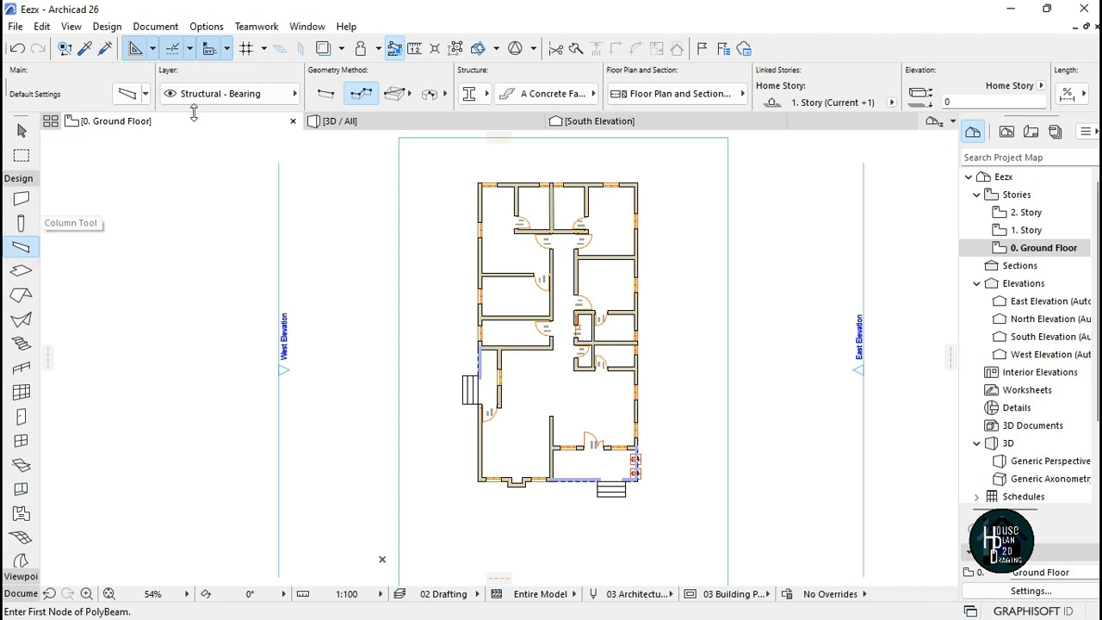
left_click(129, 95)
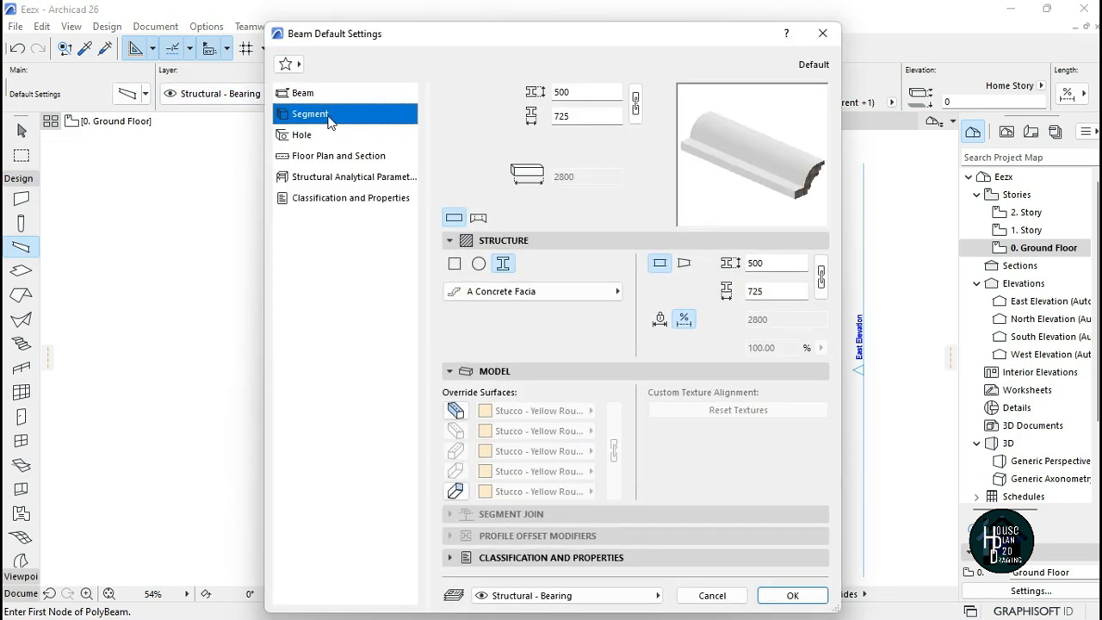
left_click(506, 292)
mouse_move(693, 218)
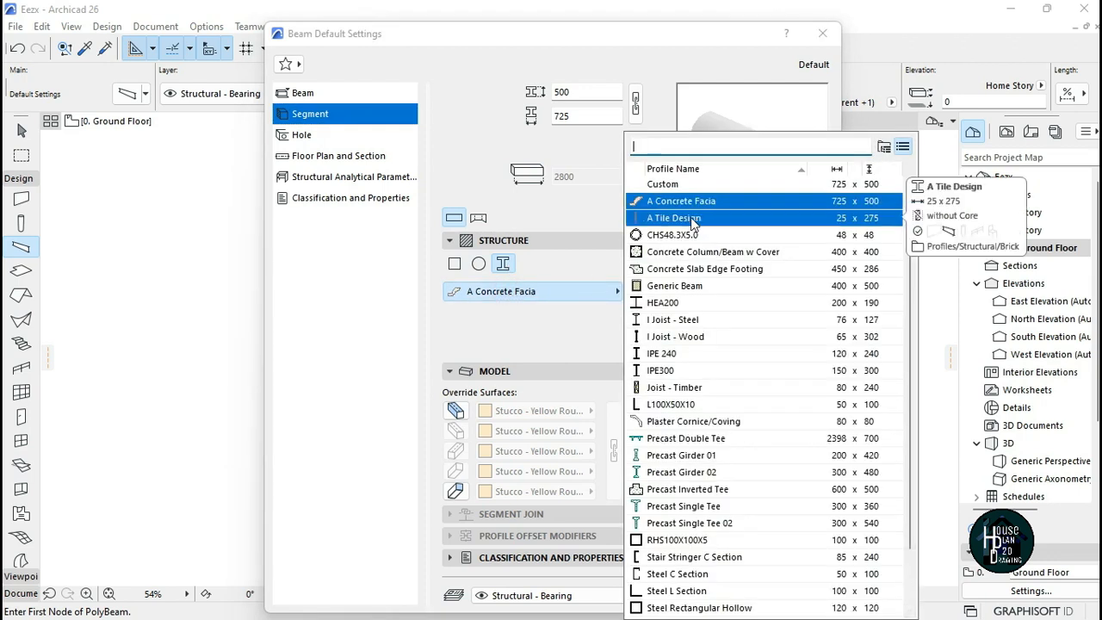
left_click(699, 226)
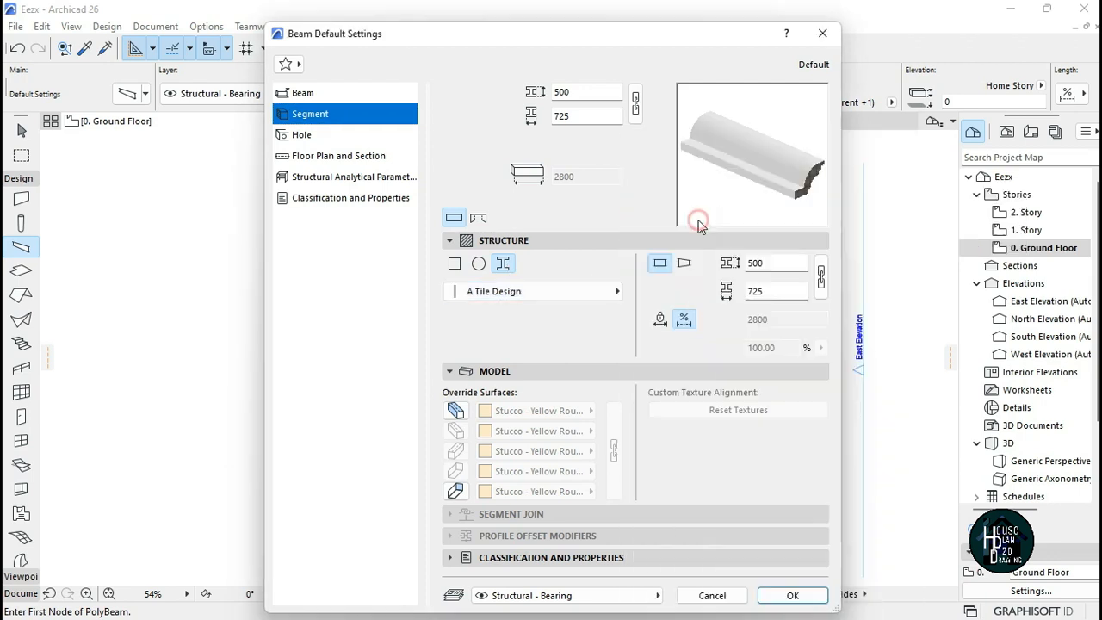
left_click(792, 596)
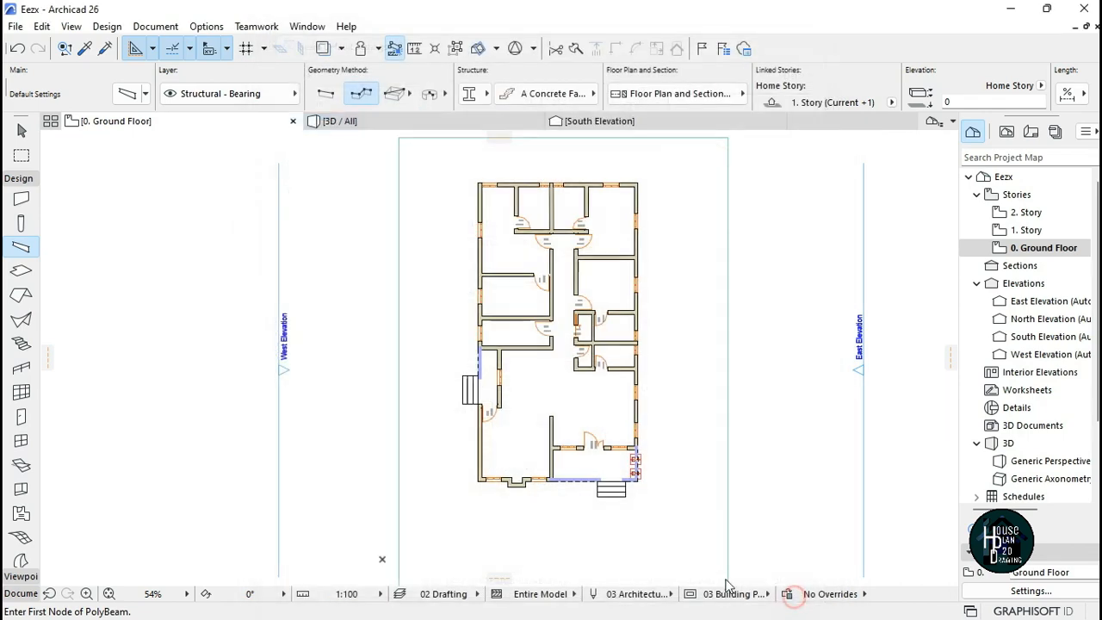
- Start a tile polybeam at the outer corner of the rear and east walls and run it along the rear wall to the west corner
scroll(552, 204, "up", 5)
scroll(576, 152, "down", 2)
scroll(691, 167, "up", 5)
left_click(748, 206)
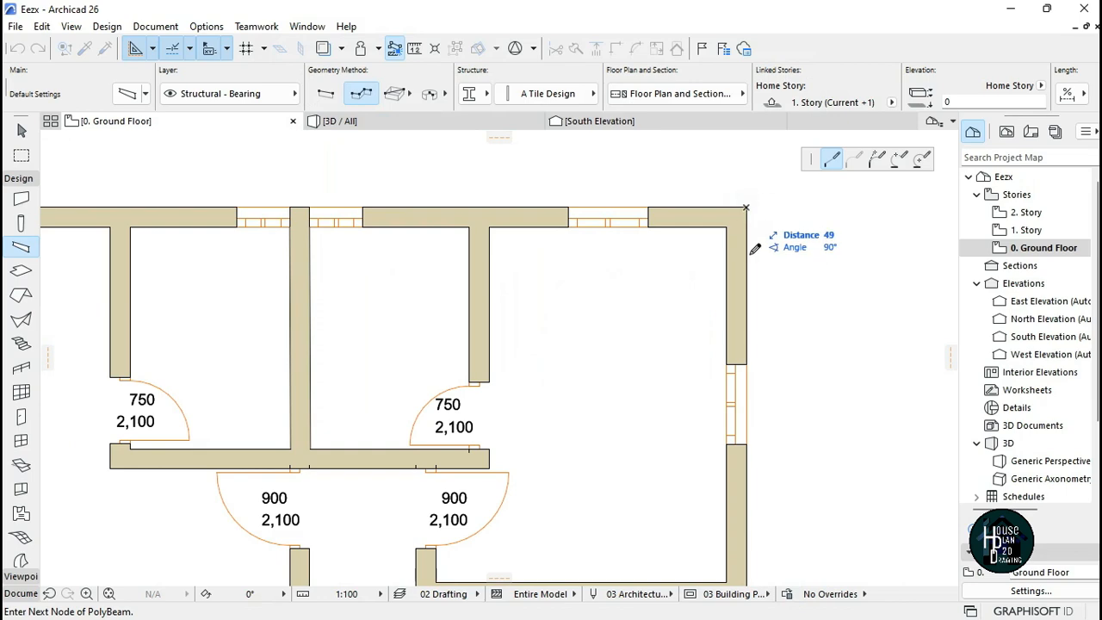
scroll(749, 203, "up", 2)
scroll(749, 200, "up", 2)
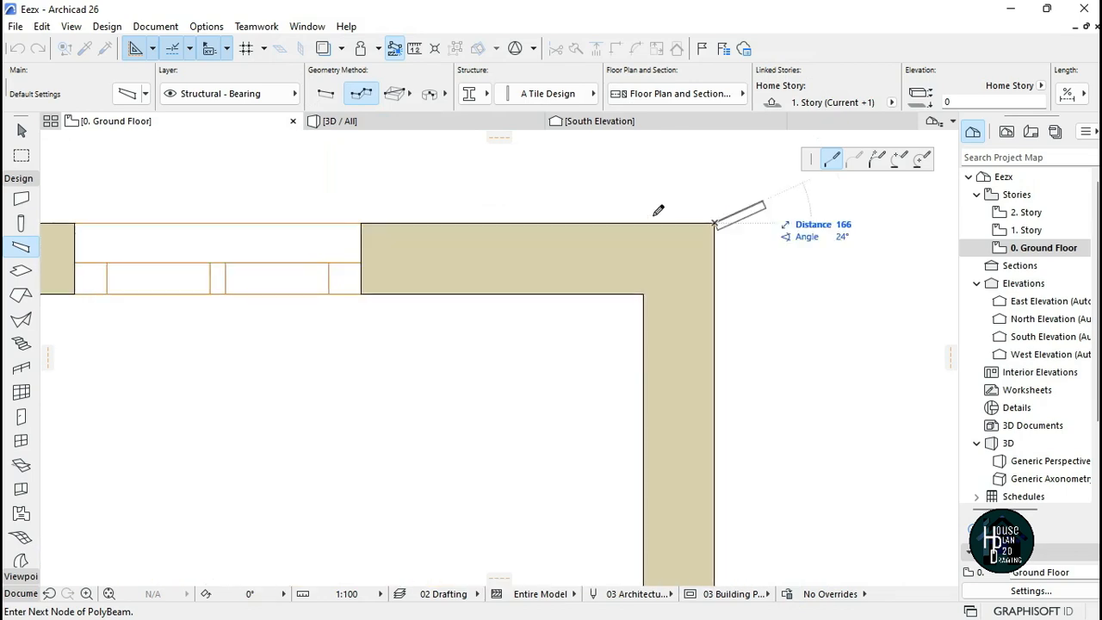
scroll(775, 254, "down", 2)
scroll(448, 238, "down", 3)
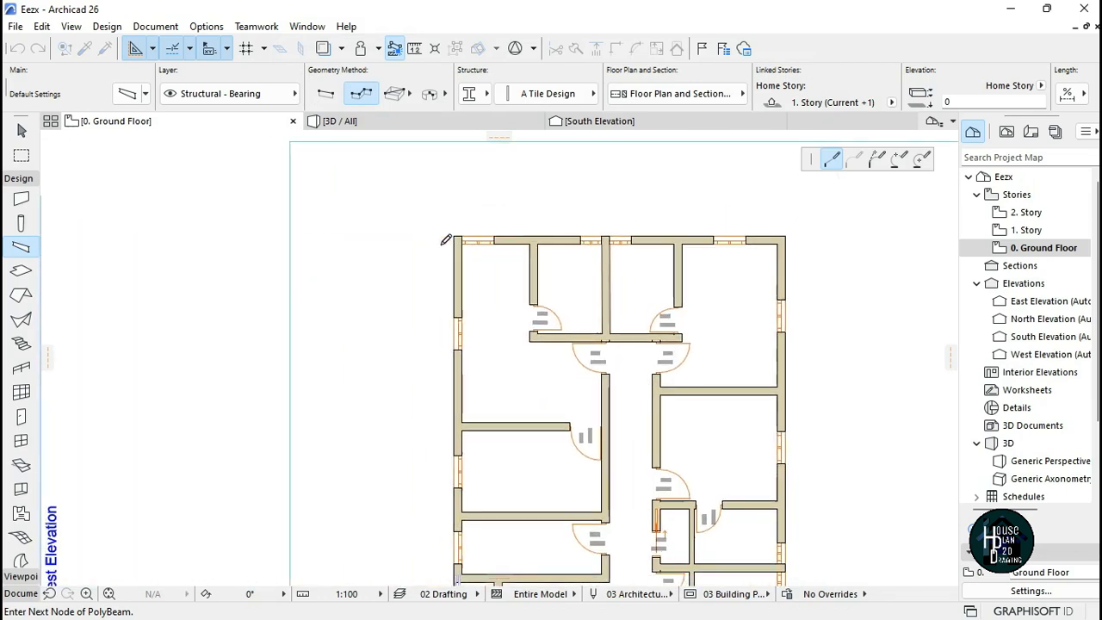
scroll(525, 228, "up", 5)
left_click(503, 261)
scroll(505, 247, "down", 5)
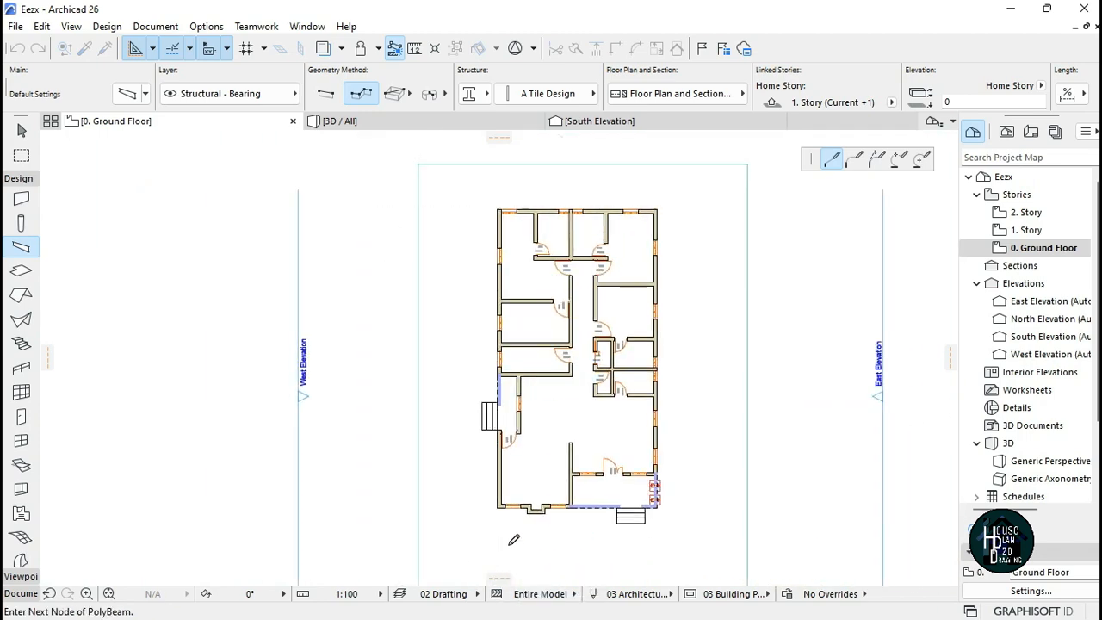
- Continue the tile beam along the west wall, around the front corner and along the outer face of the chimney projection
scroll(513, 540, "up", 8)
left_click(442, 376)
left_click(762, 378)
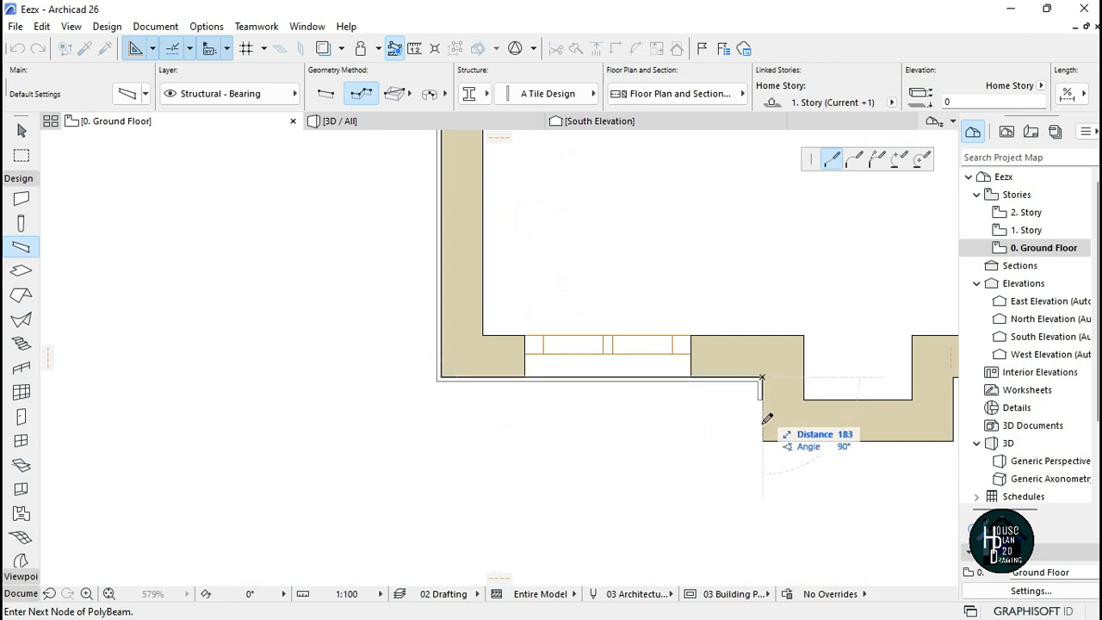
left_click(763, 442)
scroll(749, 474, "down", 5)
scroll(706, 457, "up", 7)
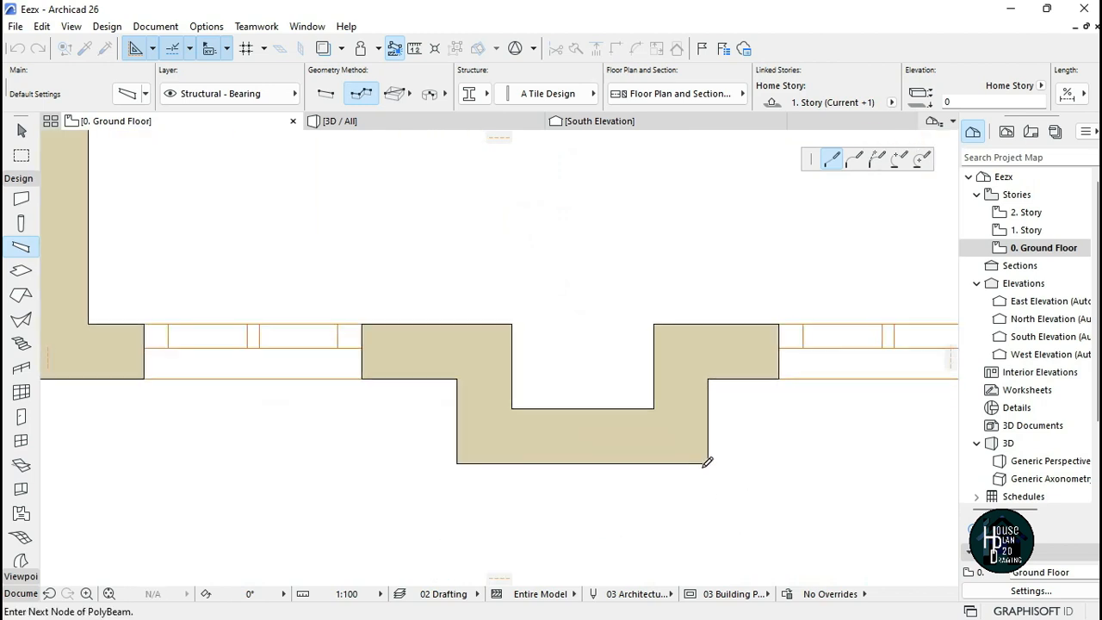
left_click(709, 463)
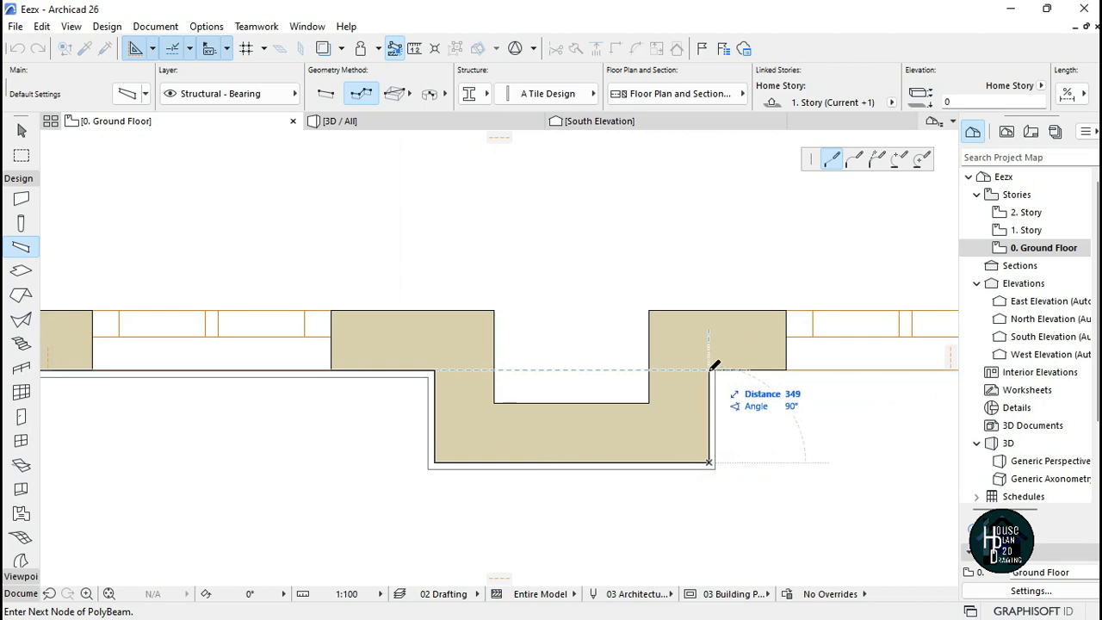
- Carry the tile beam back to the front wall line, around the porch's outer corner, and finish it at the starting rear corner
scroll(714, 365, "down", 5)
scroll(606, 442, "up", 3)
scroll(689, 412, "up", 8)
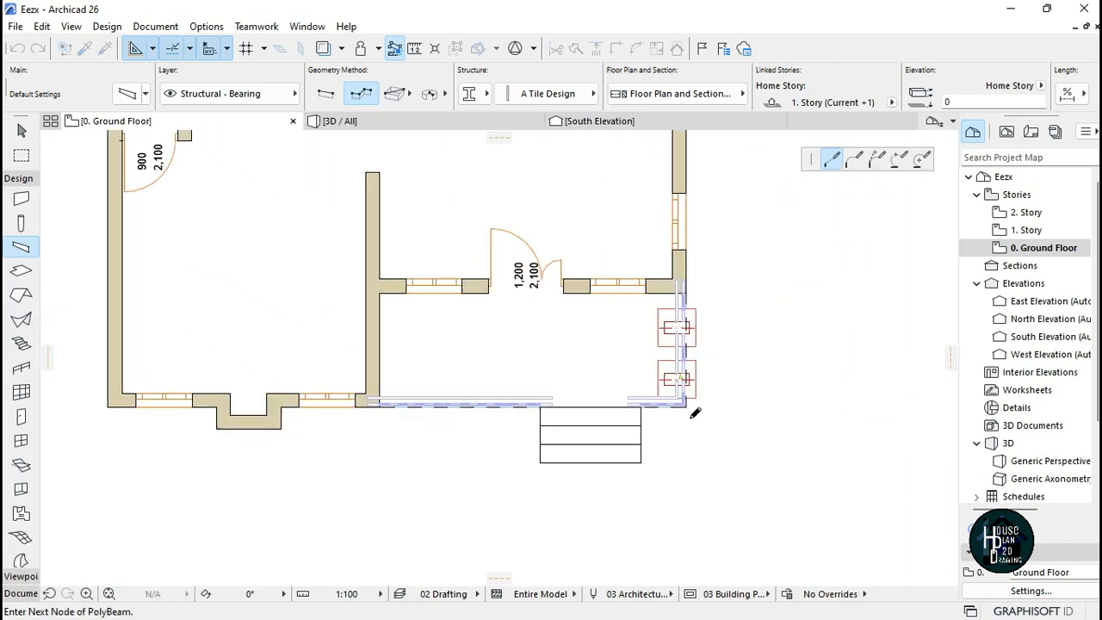
scroll(698, 384, "down", 6)
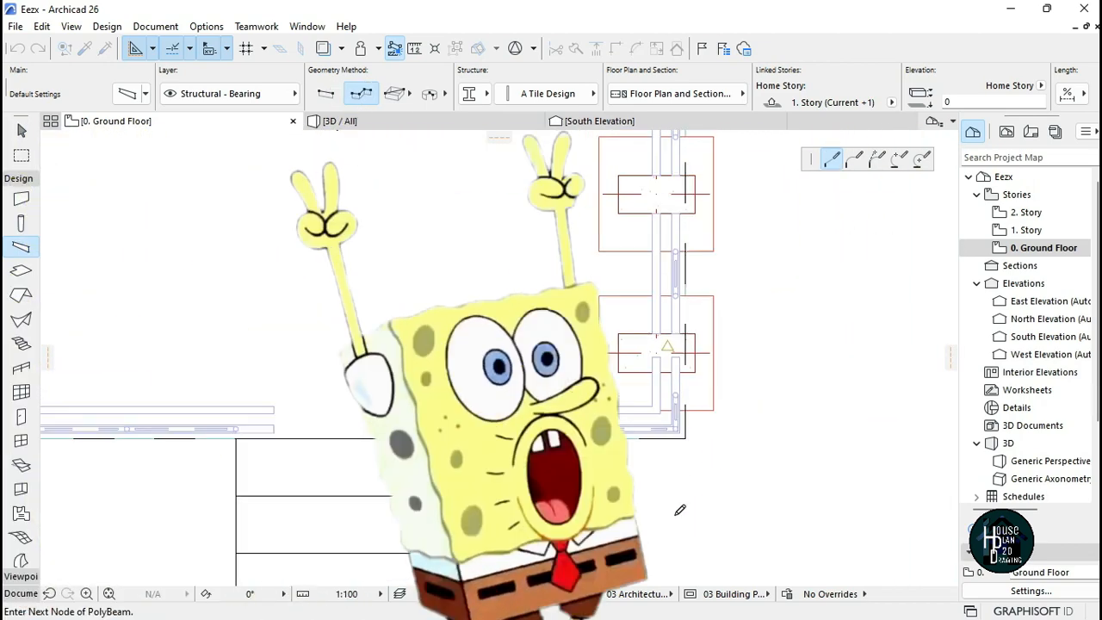
scroll(684, 153, "up", 10)
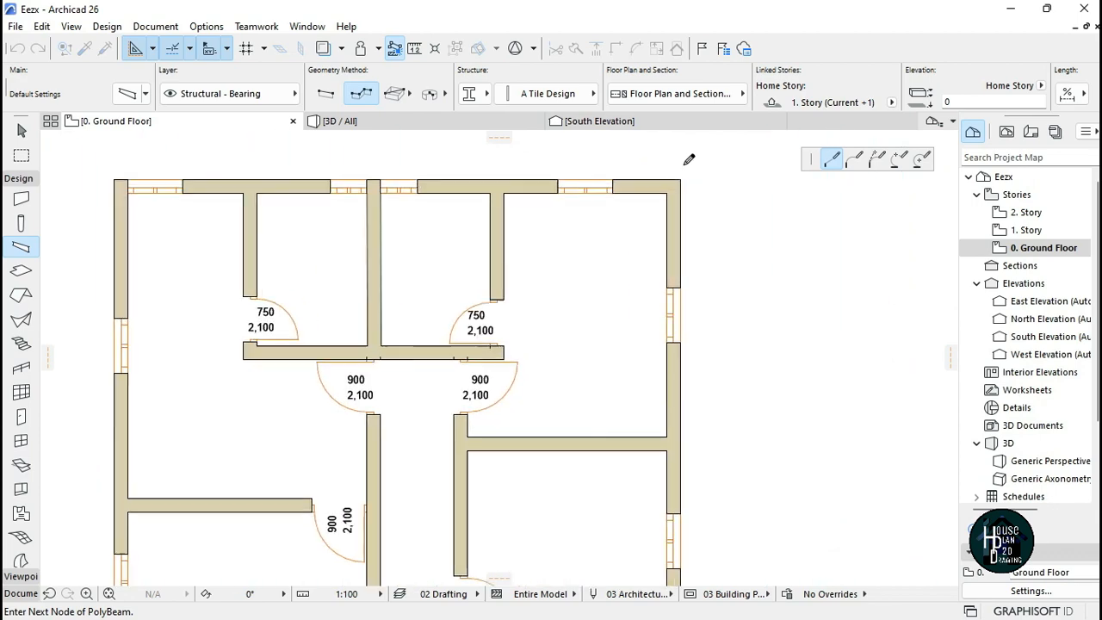
double_click(676, 195)
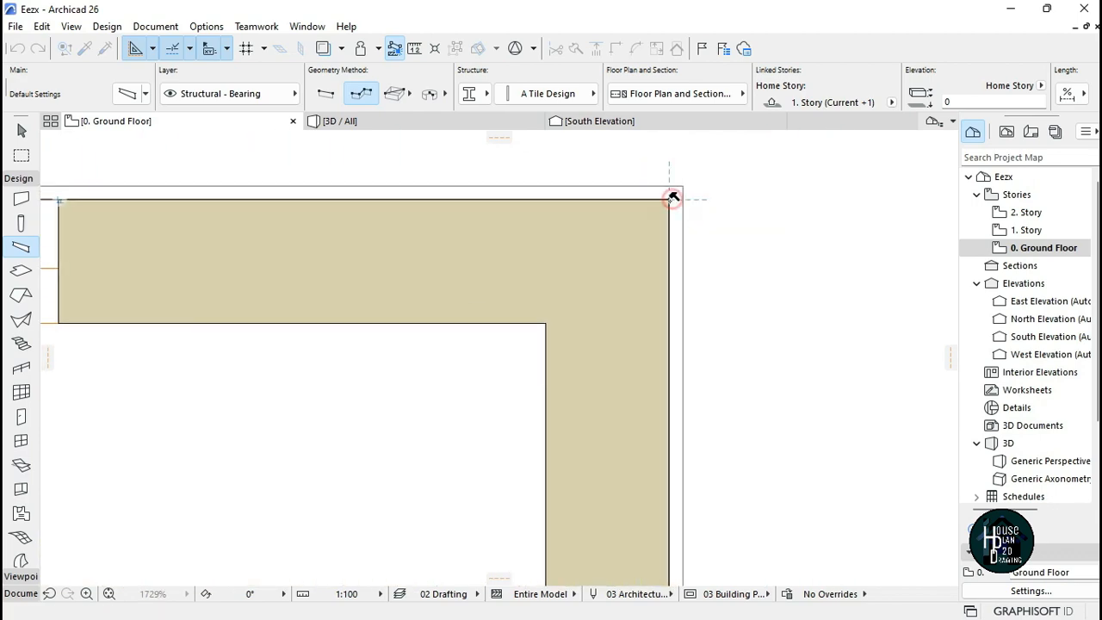
scroll(669, 207, "down", 8)
scroll(668, 216, "down", 5)
scroll(622, 433, "up", 5)
key("Escape")
- Inspect the brick tile band below the roof fascia in 3D from the front, chimney and side-entrance sides
left_click(351, 117)
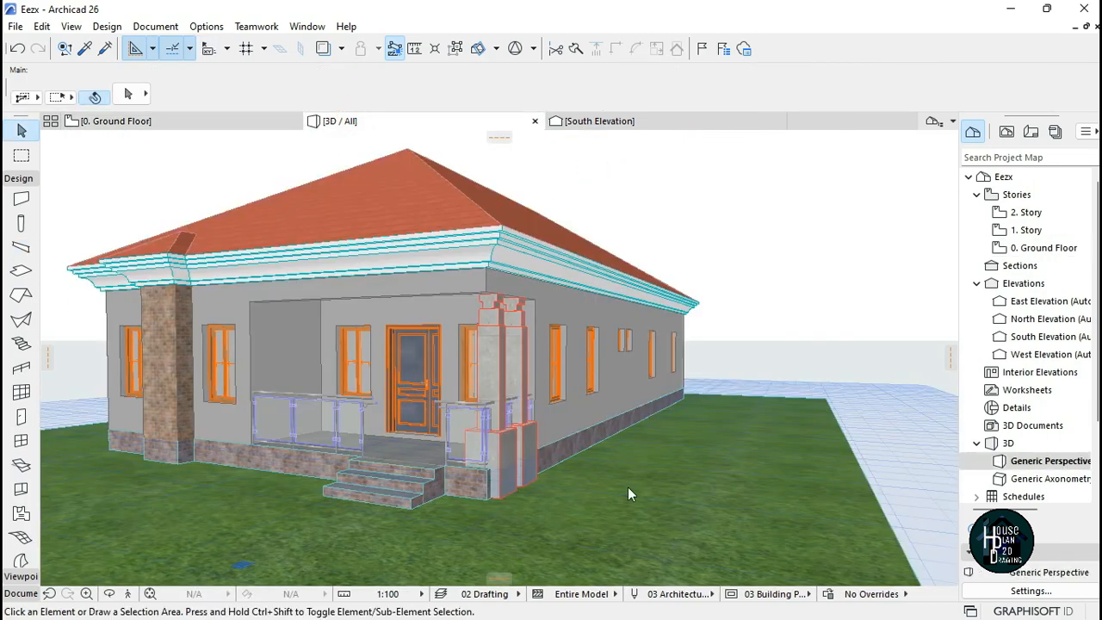
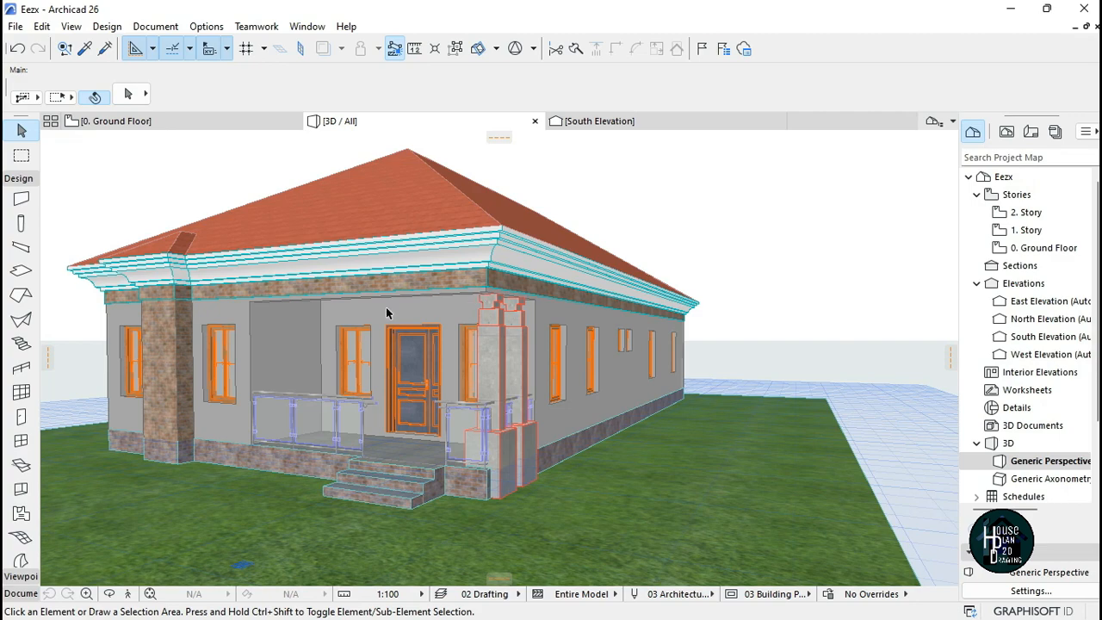
left_click(148, 593)
key("Left")
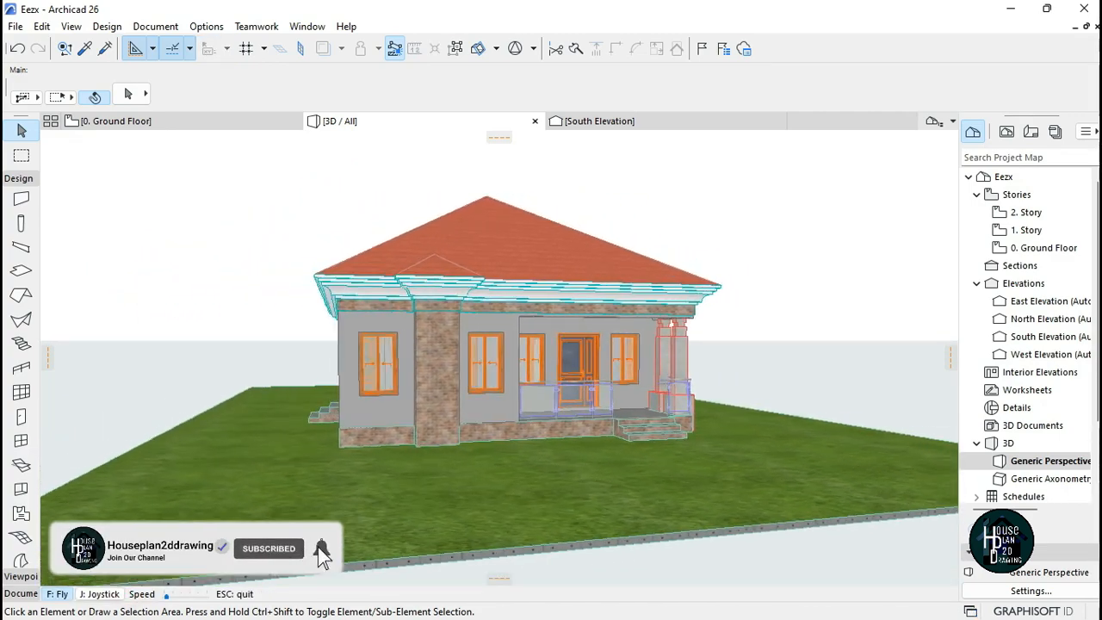
key("Up")
key("Right")
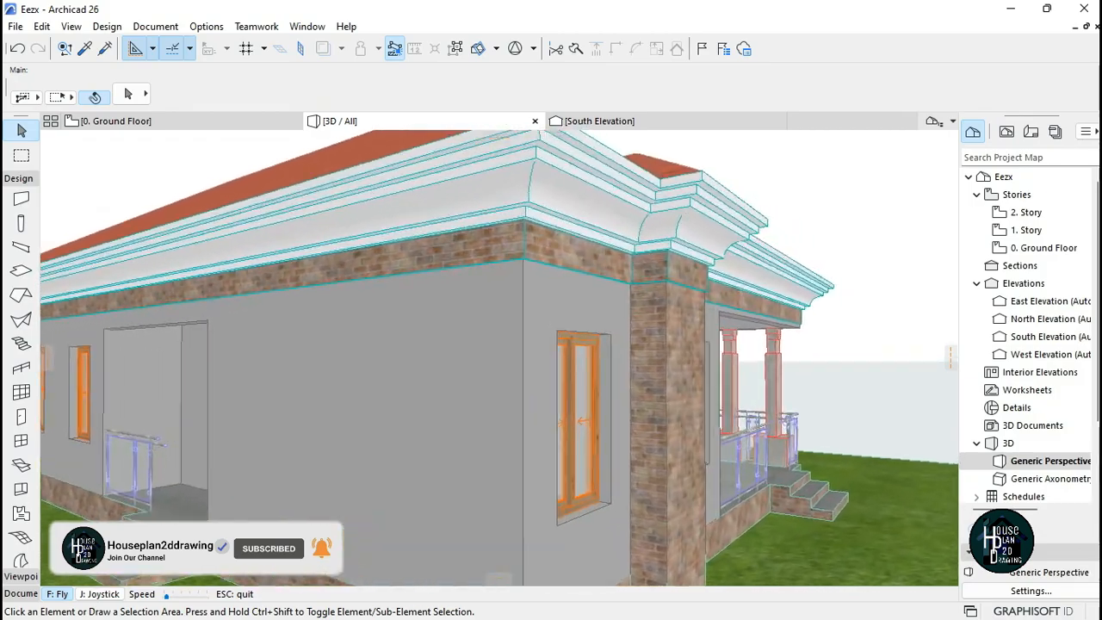
key("Down")
key("Up")
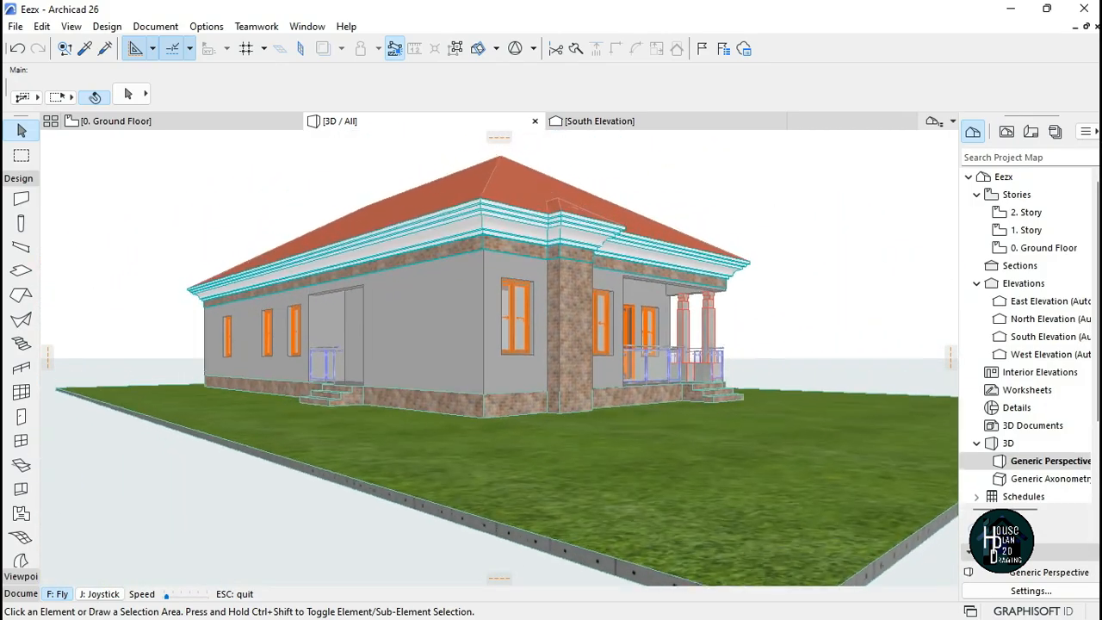
key("Right")
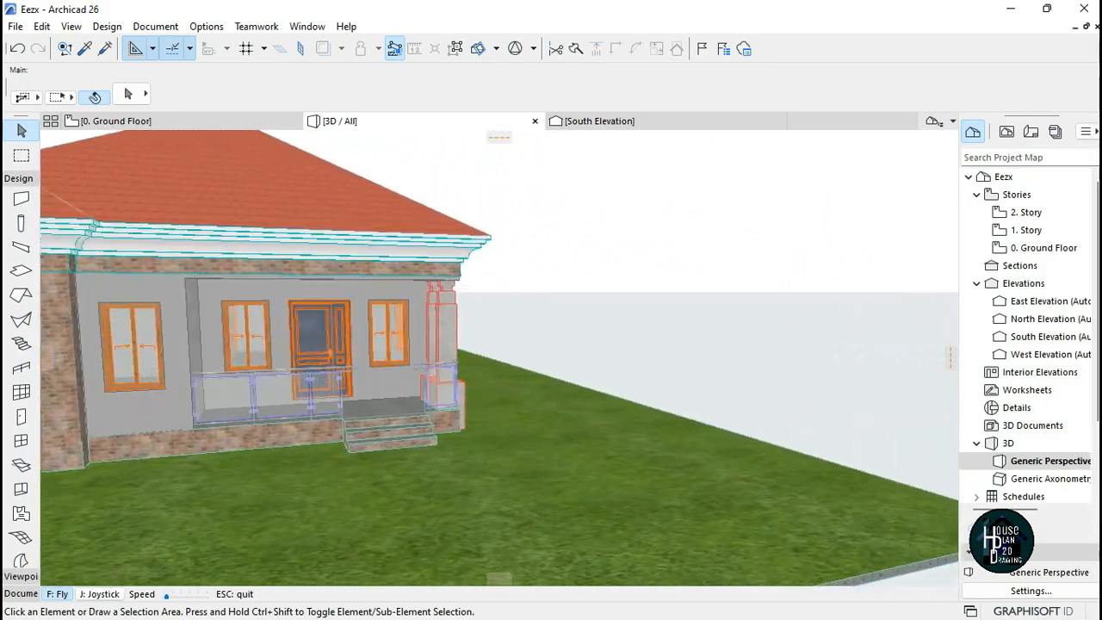
key("Down")
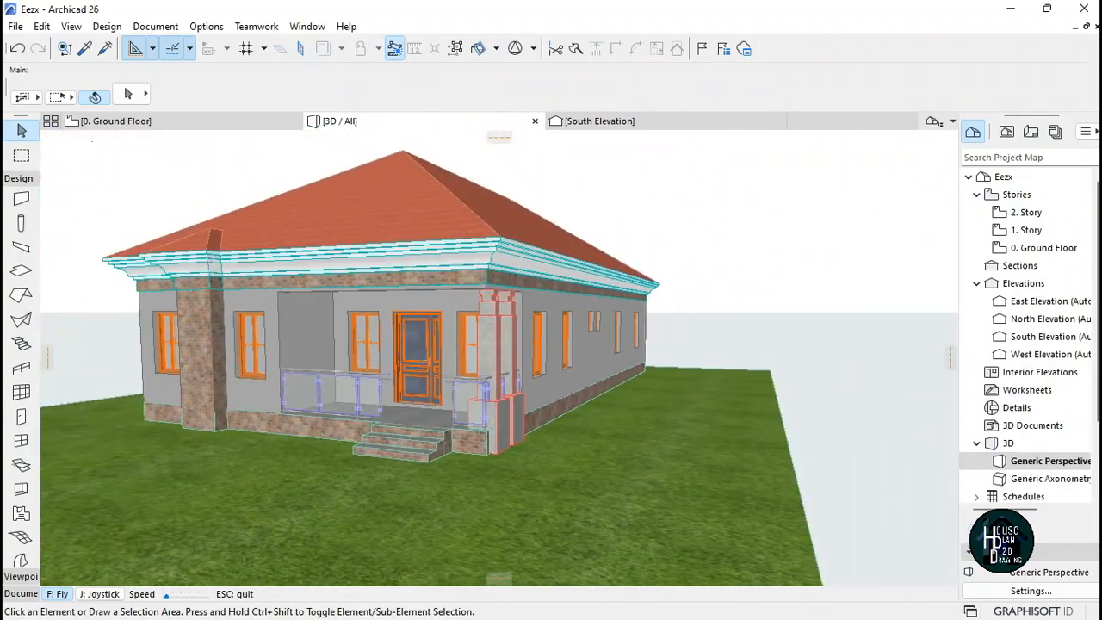
key("Escape")
key("Escape")
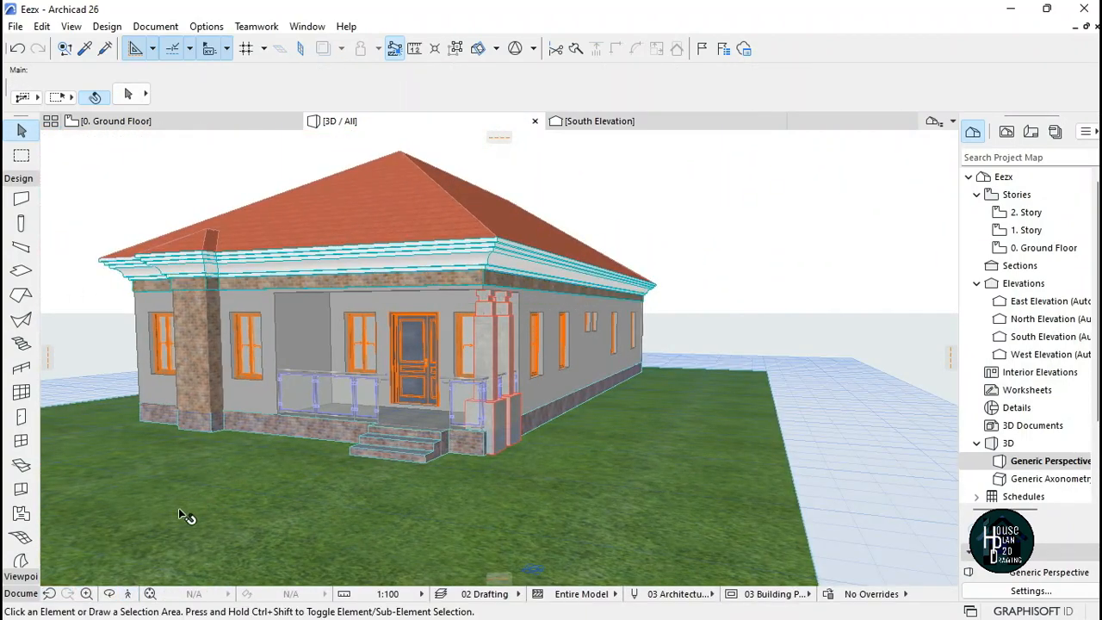
- Fly around the house front and approach the porch to examine where the brick band meets the two corner columns
key("Down")
key("Right")
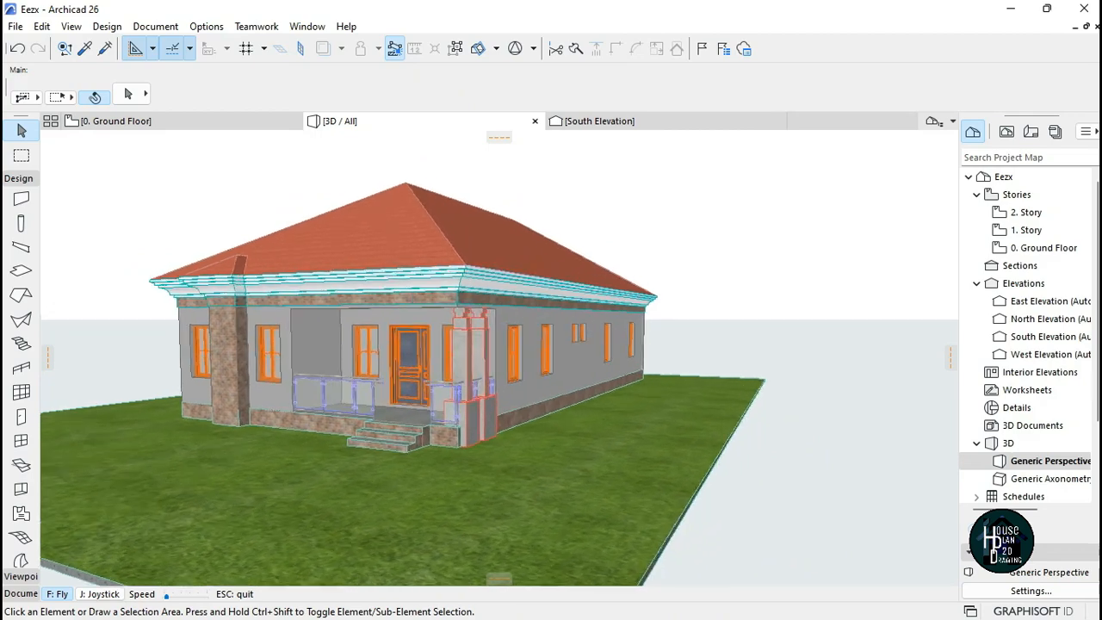
key("Up")
key("Right")
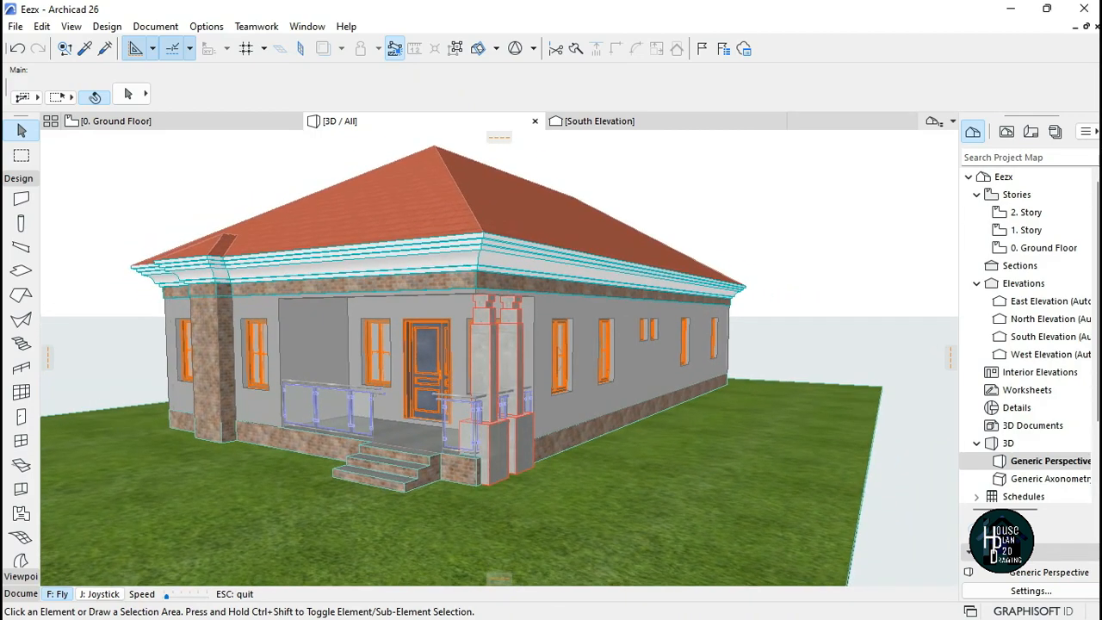
key("Left")
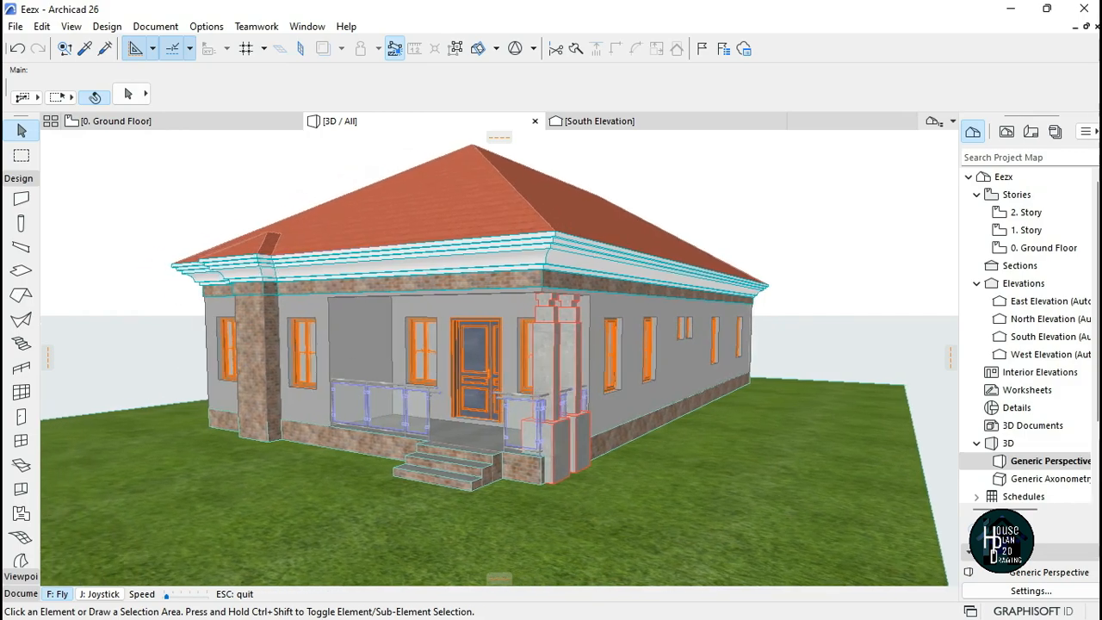
key("Left")
key("Right")
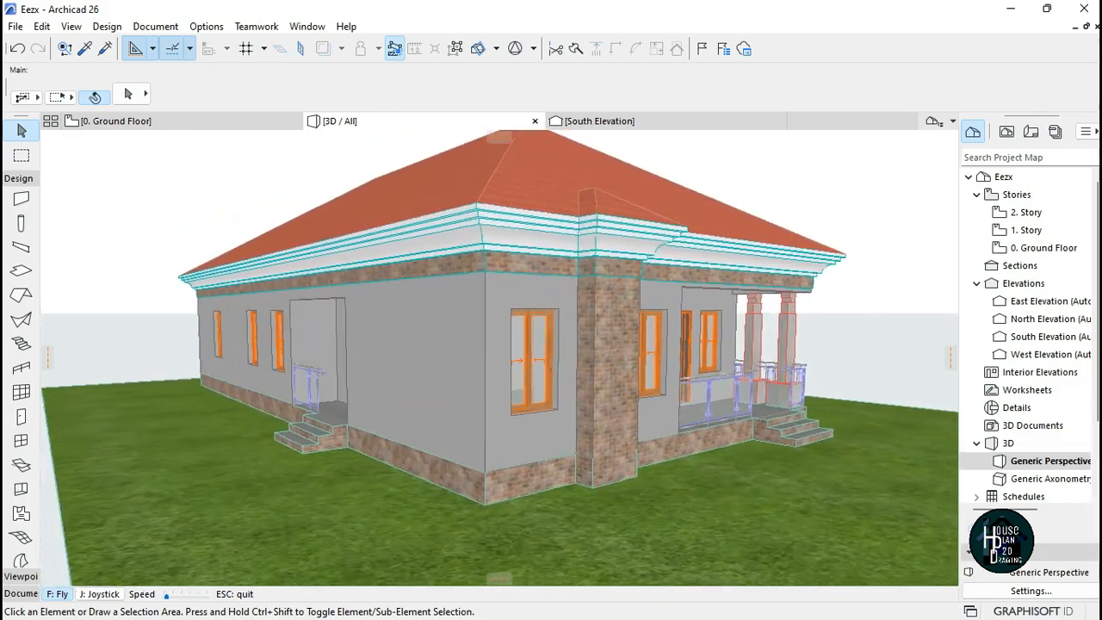
key("Right")
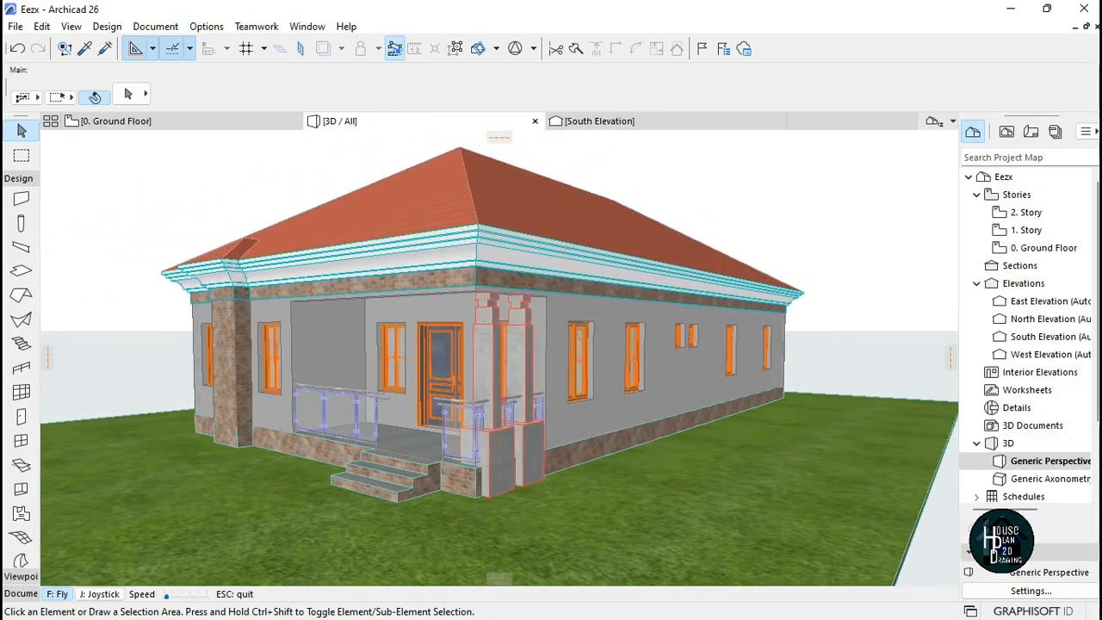
key("Left")
key("Right")
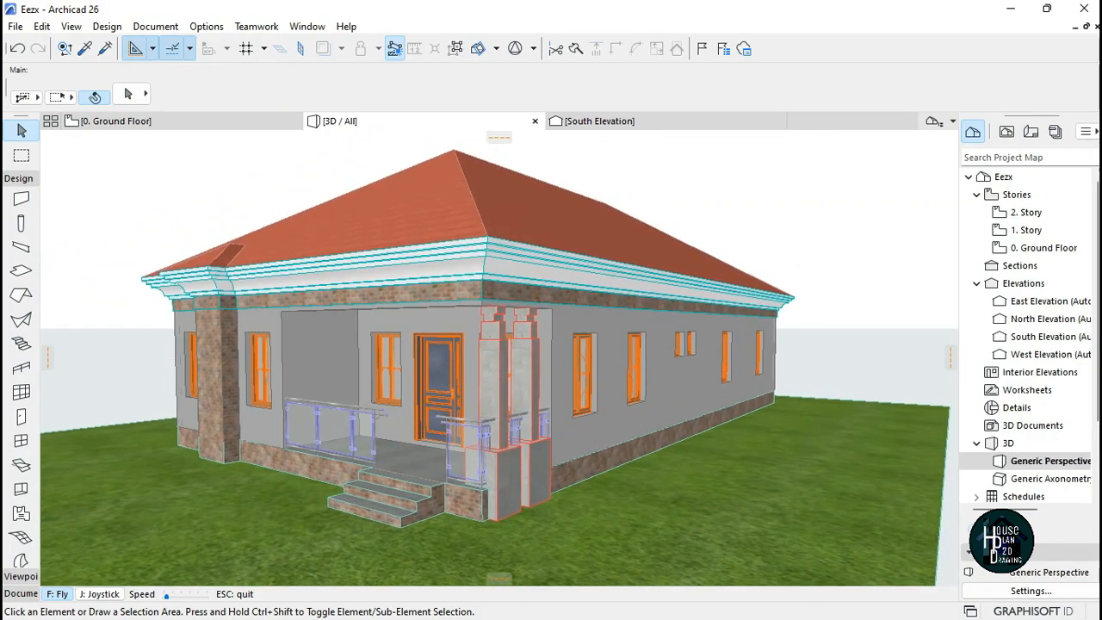
key("Up")
key("Down")
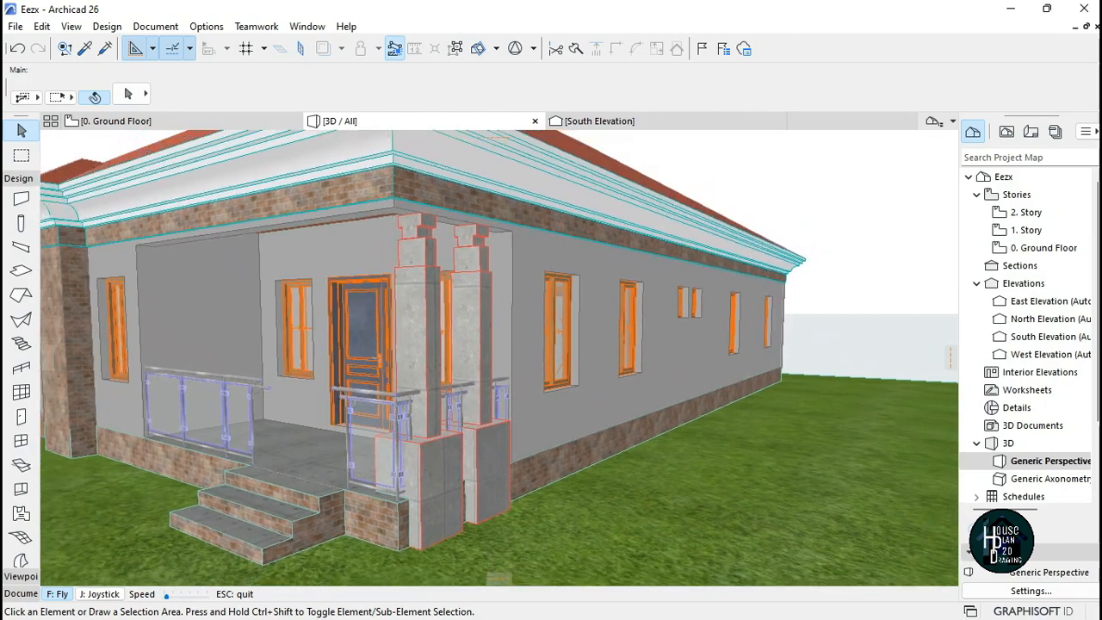
key("Up")
key("Down")
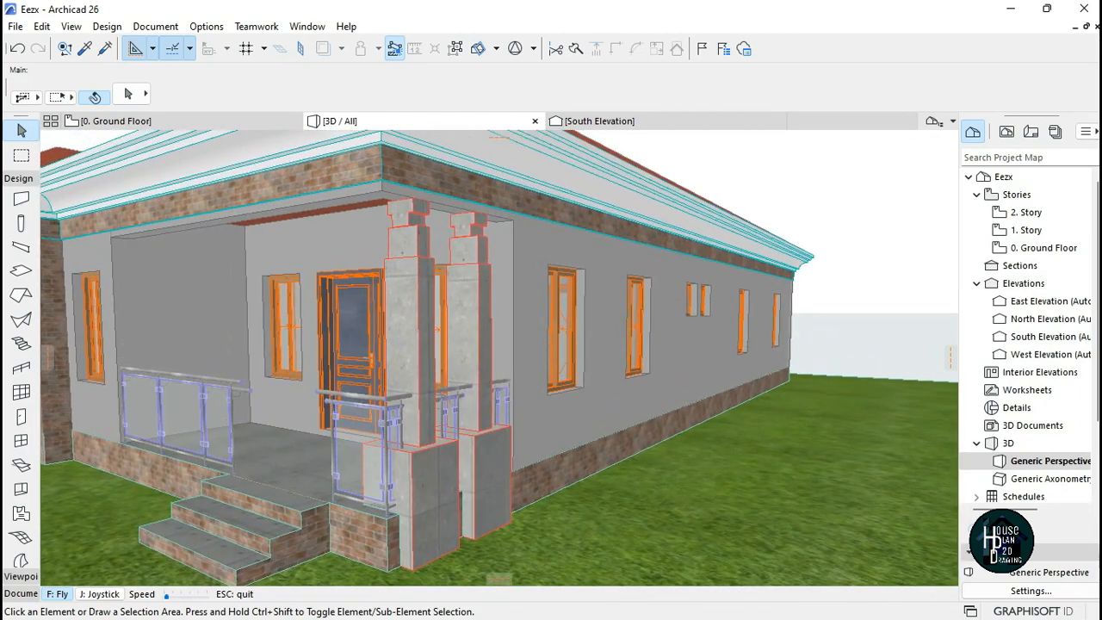
key("Escape")
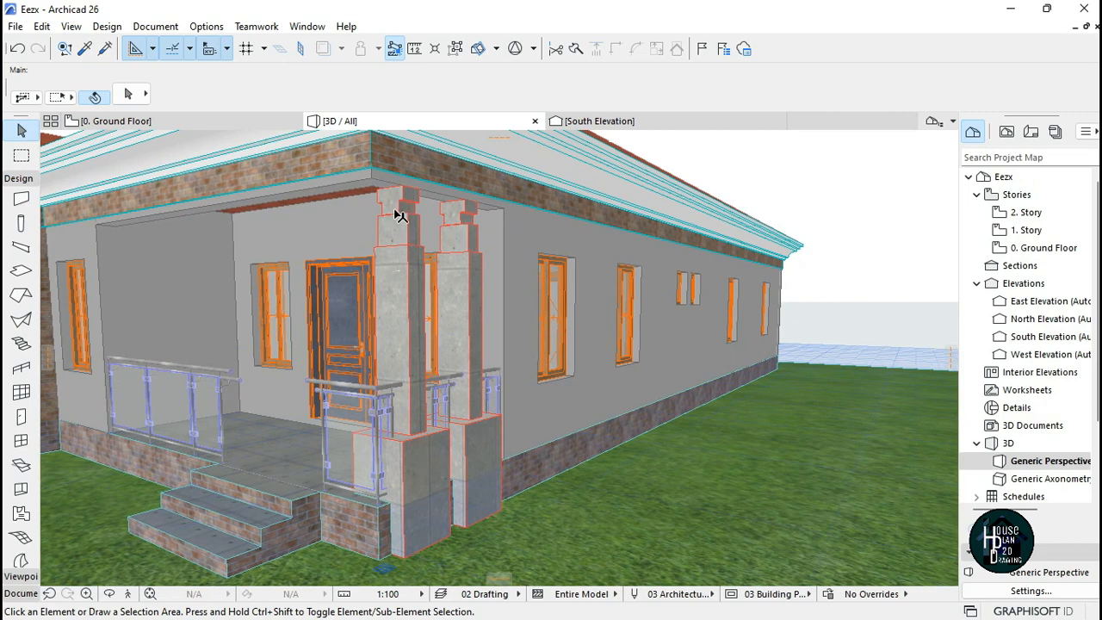
- Try to override the surfaces of the front porch column's tall middle segment with the yellow stucco
left_click(407, 296)
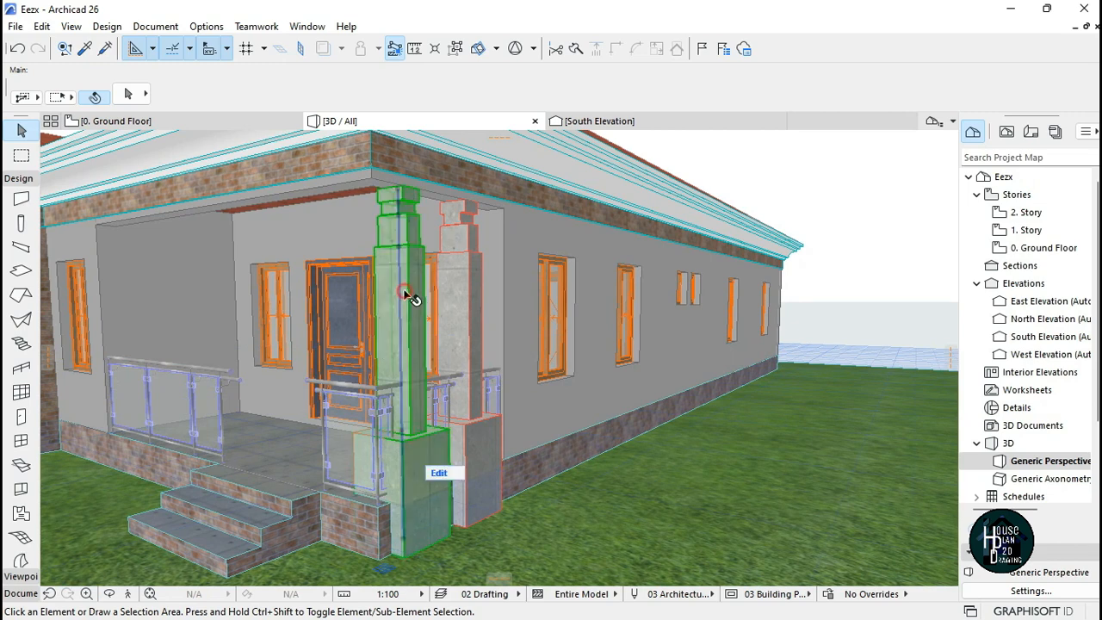
left_click(441, 473)
left_click(419, 314)
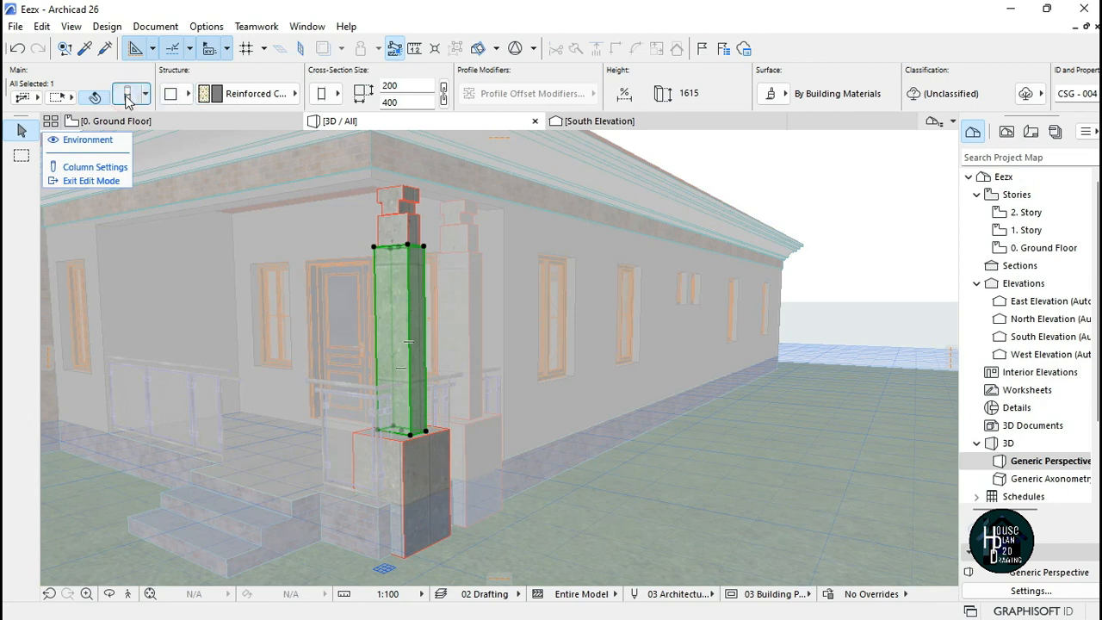
left_click(127, 95)
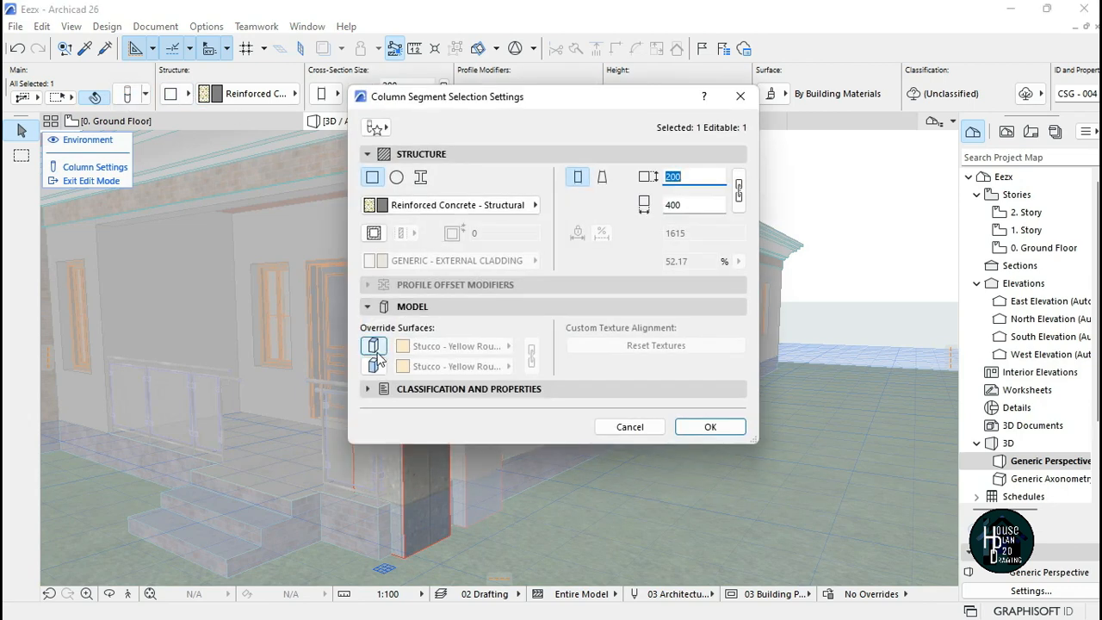
left_click(709, 427)
key("Escape")
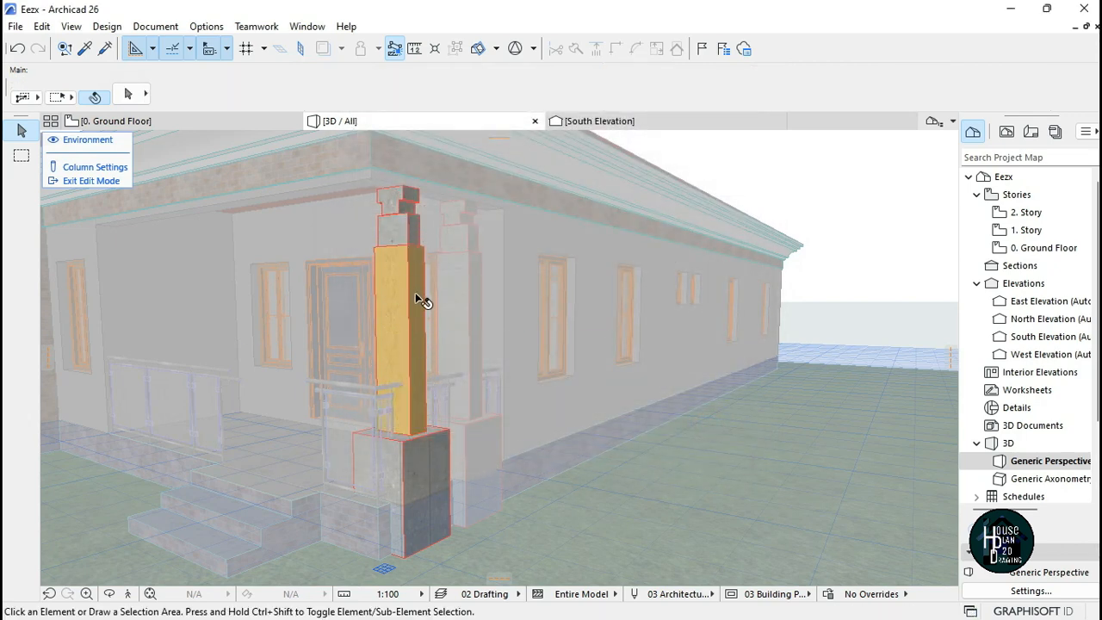
- Undo the column segment's surface change, leave the column's edit mode and clear the selection
key("ctrl+z")
key("Escape")
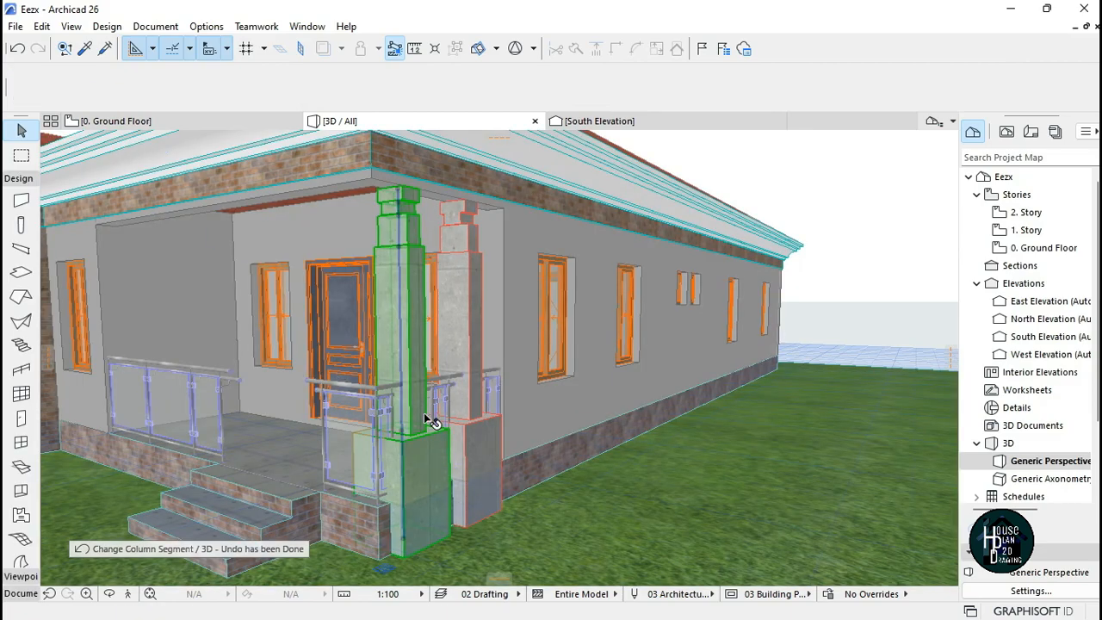
key("Escape")
left_click(127, 594)
key("Down")
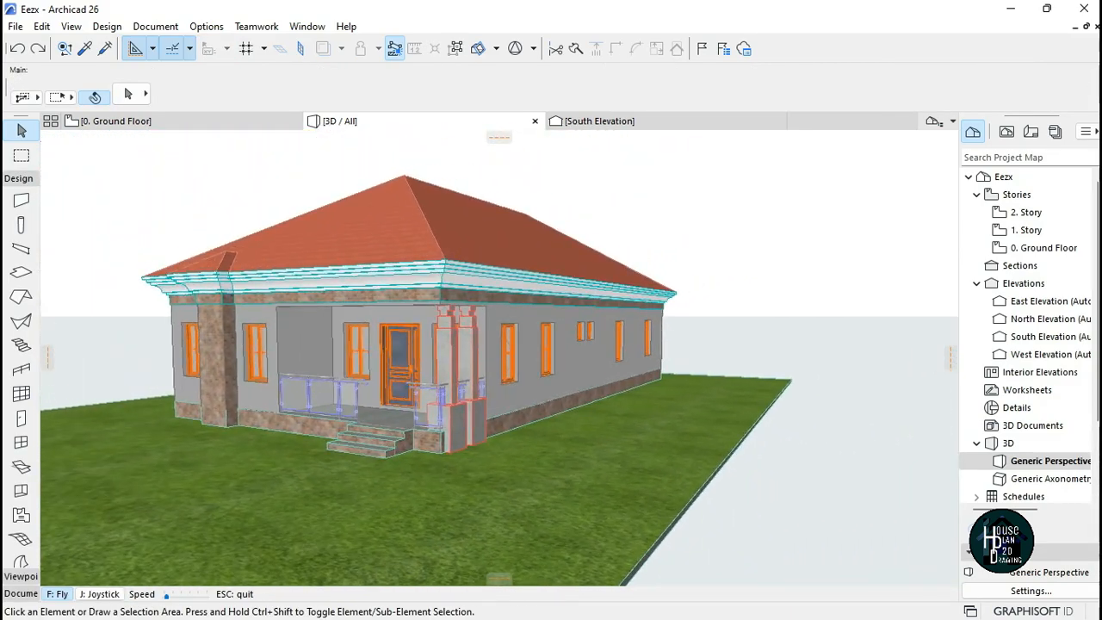
key("Up")
key("Escape")
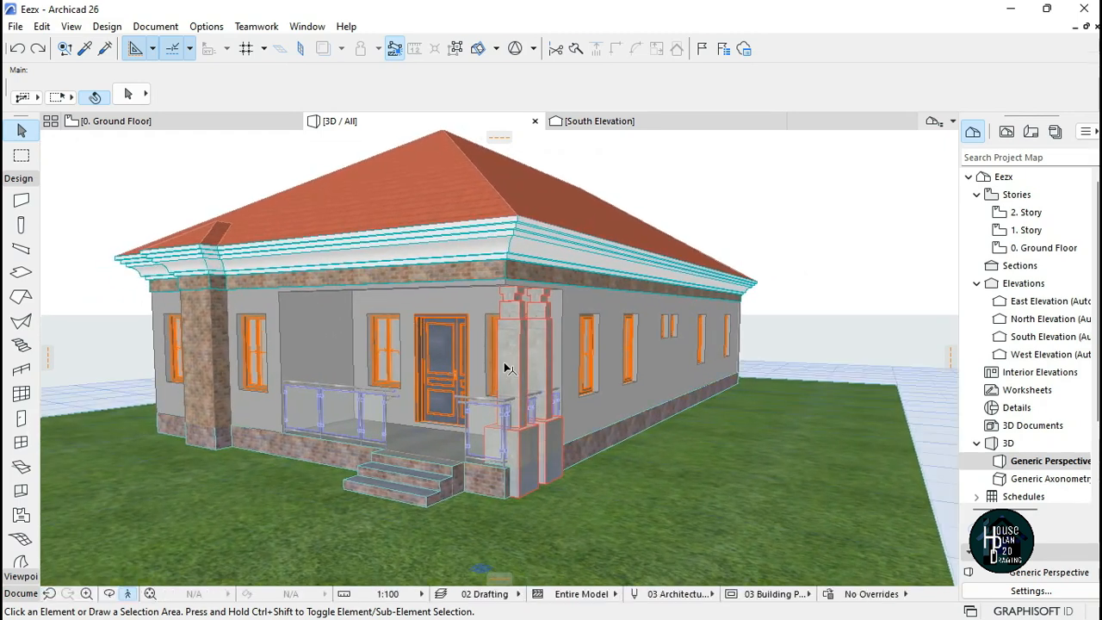
- Override one face of the house's long side wall beside the porch with Paint - Titanium White
left_click(655, 366)
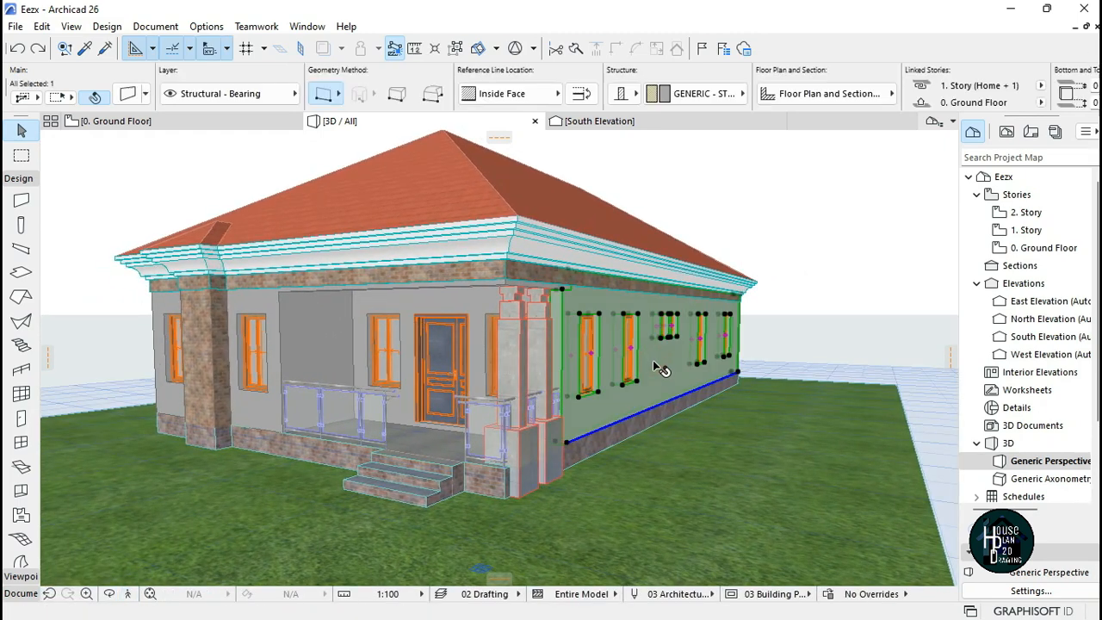
left_click(129, 94)
left_click(399, 190)
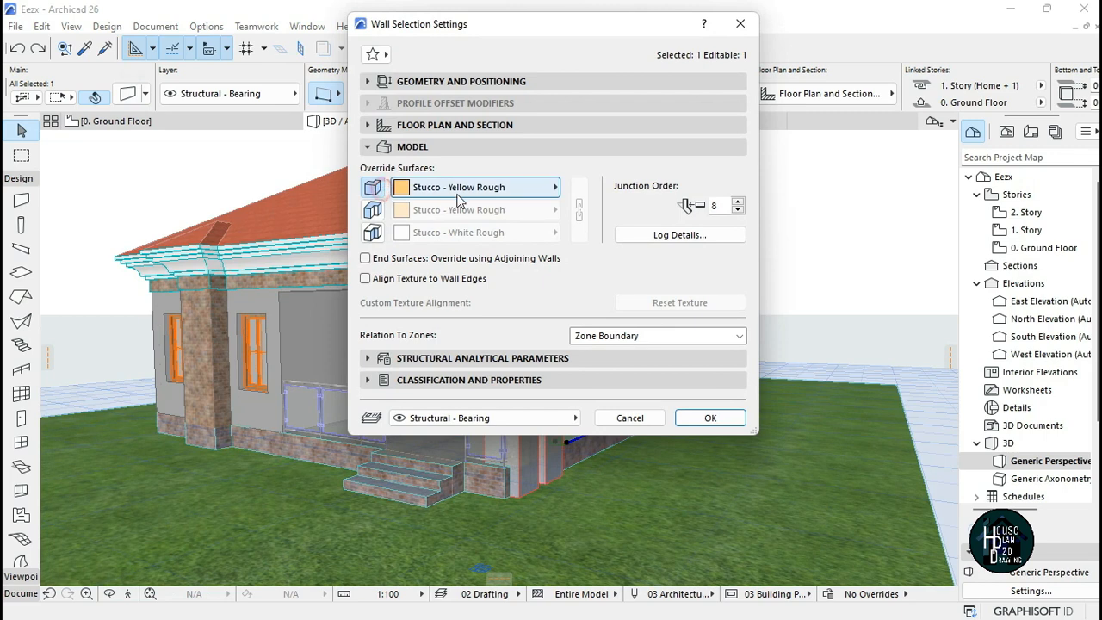
left_click(472, 189)
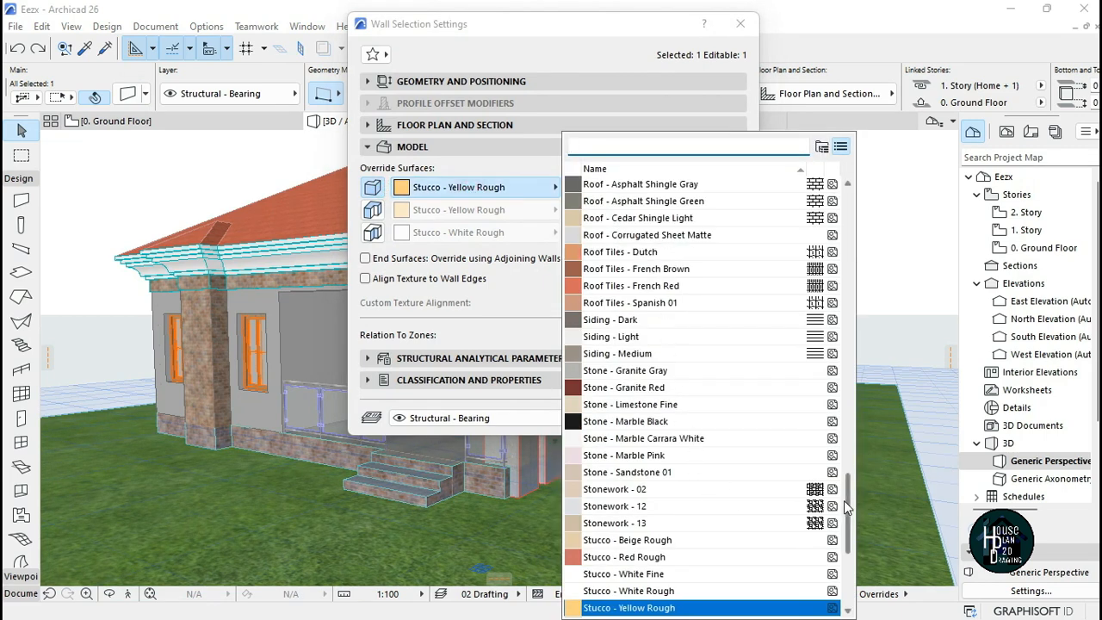
scroll(844, 495, "up", 4)
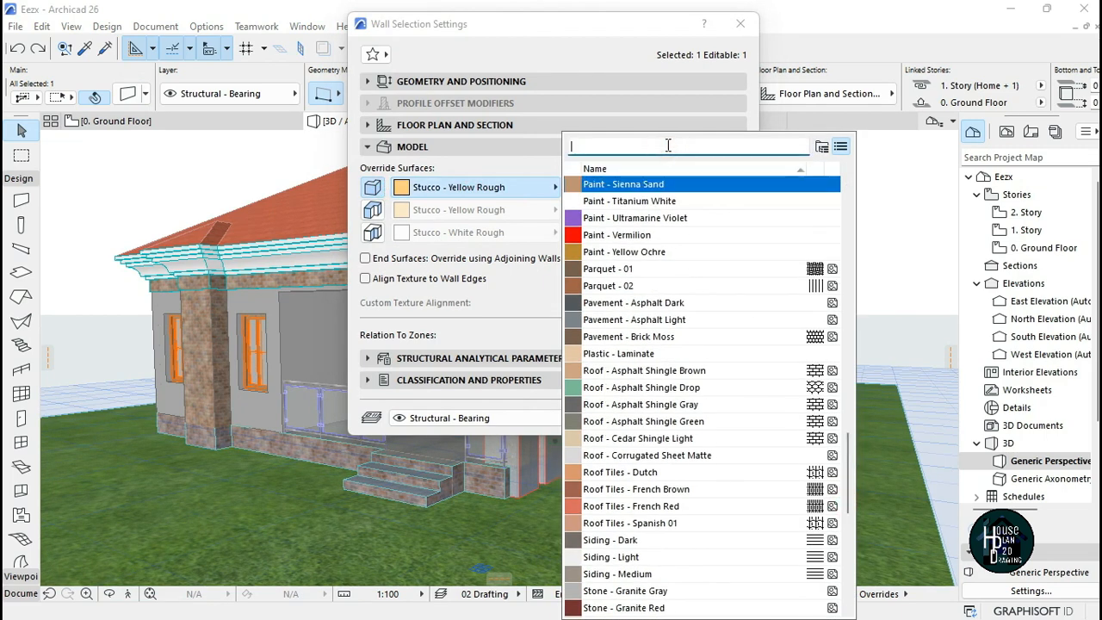
left_click(646, 199)
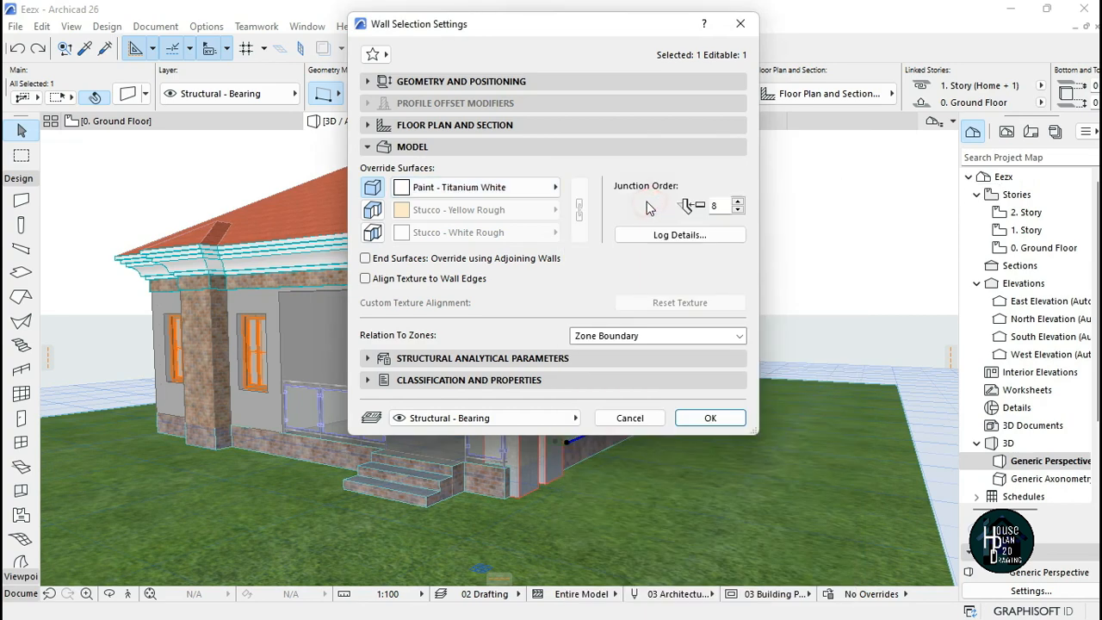
left_click(471, 187)
left_click(688, 607)
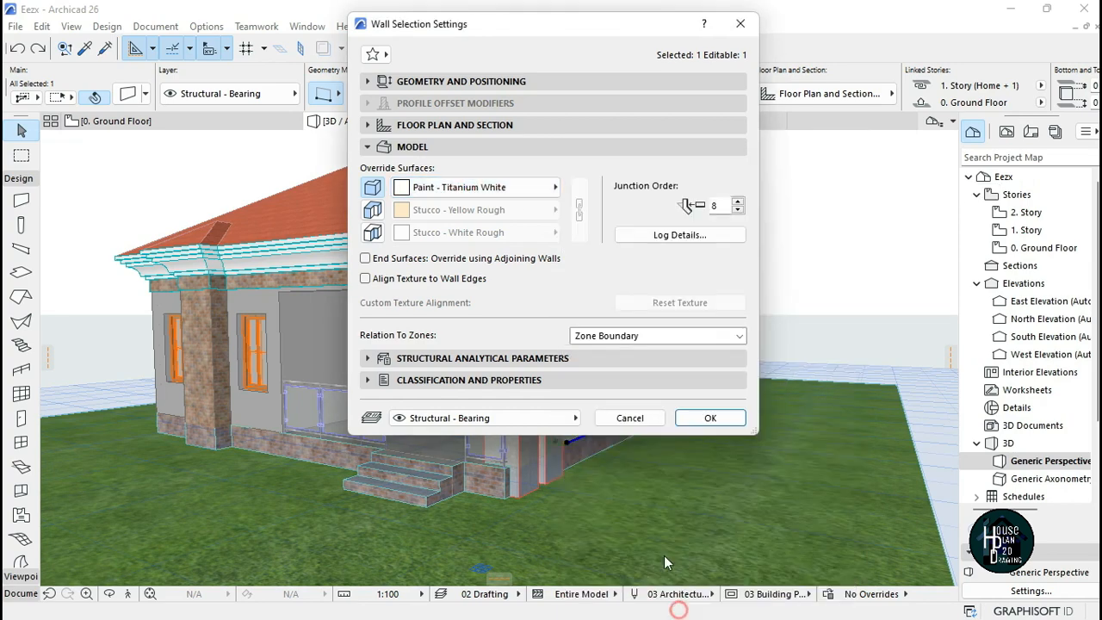
left_click(709, 418)
- Link the long side wall's override surfaces and apply Paint - Titanium White only to its opposite face
key("shift+F3")
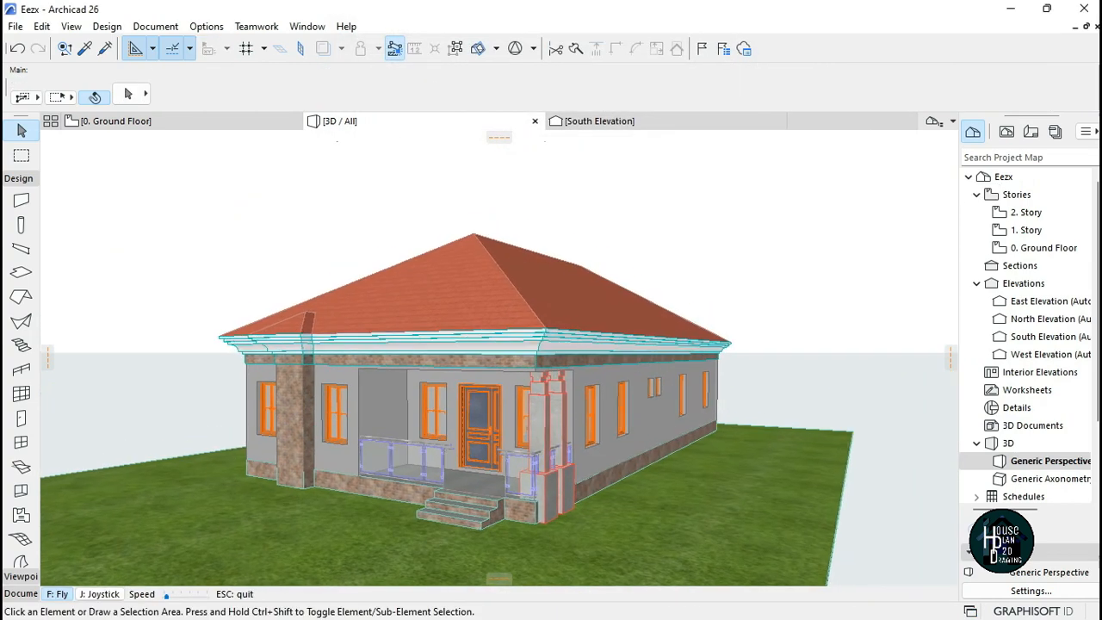
key("Up")
key("Escape")
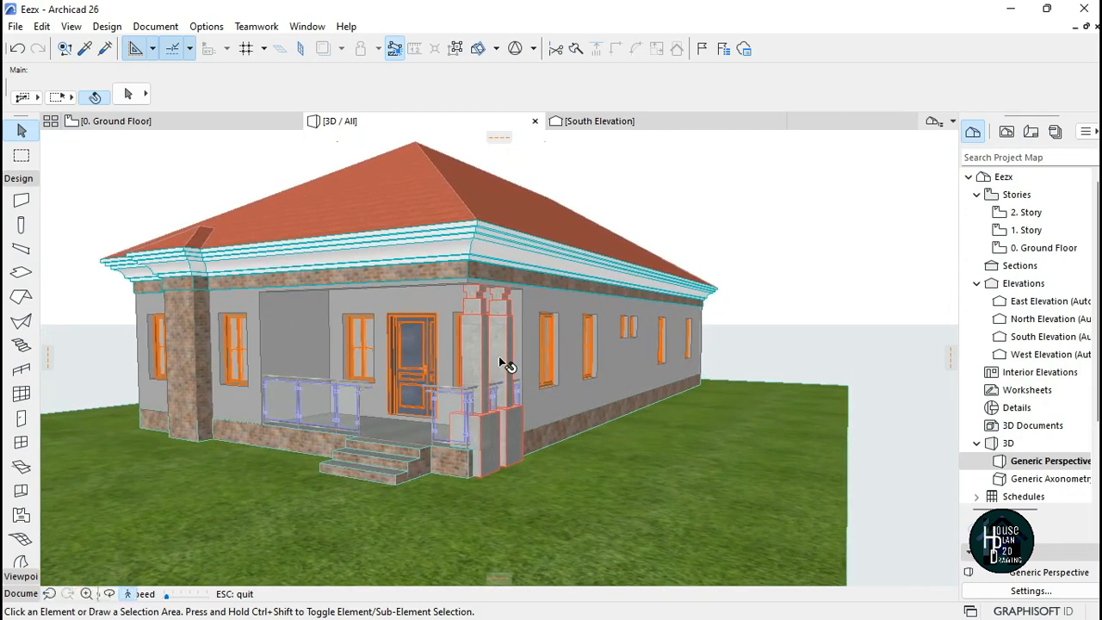
left_click(619, 360)
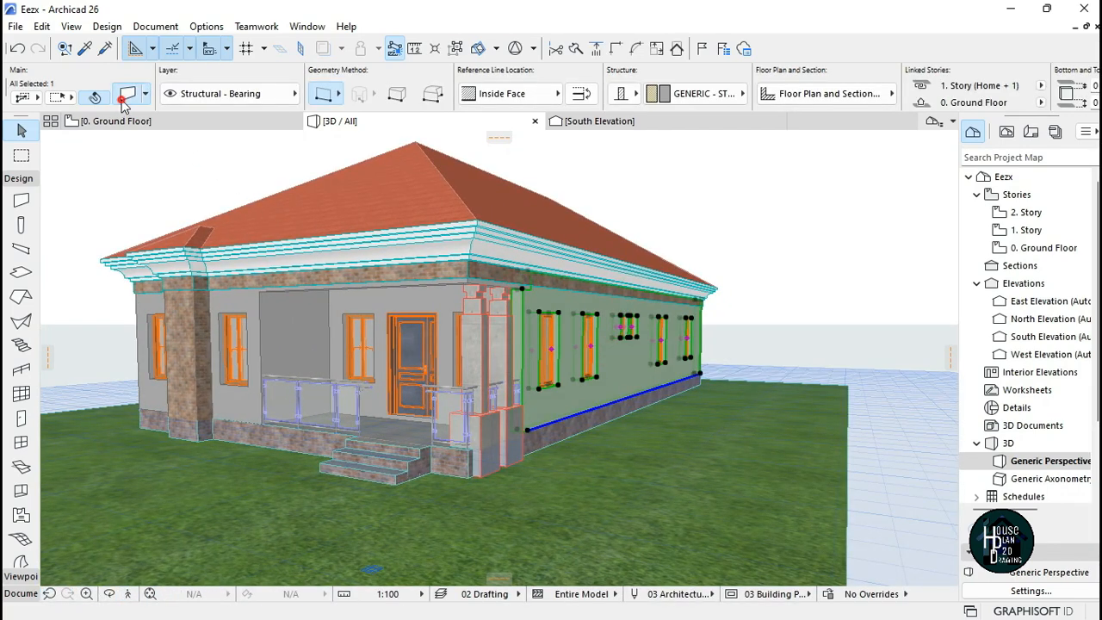
key("ctrl+t")
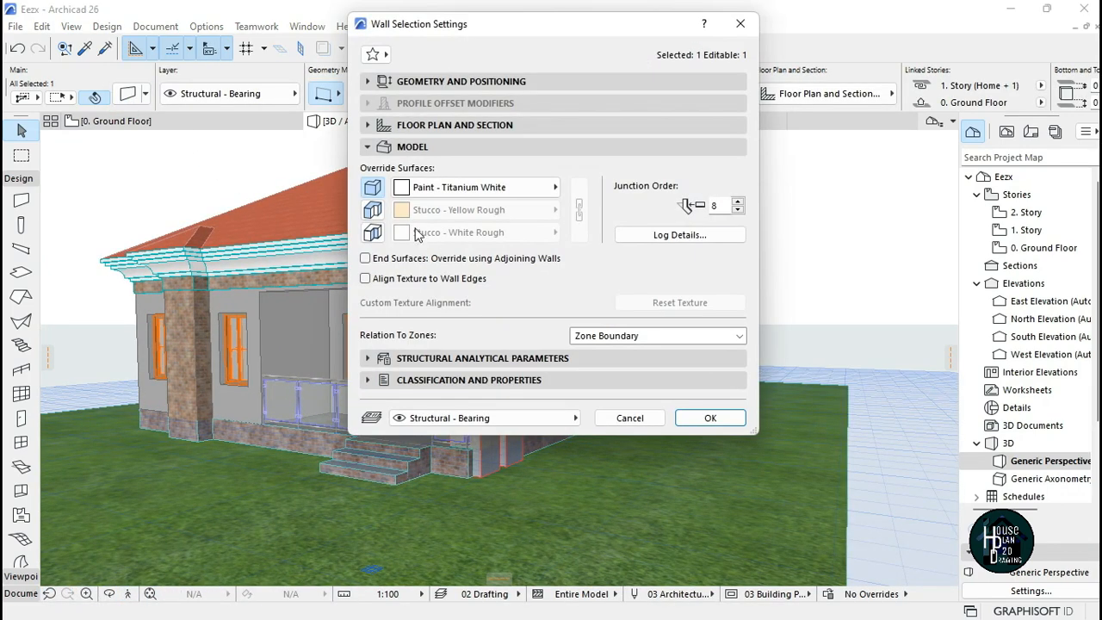
left_click(372, 234)
left_click(578, 210)
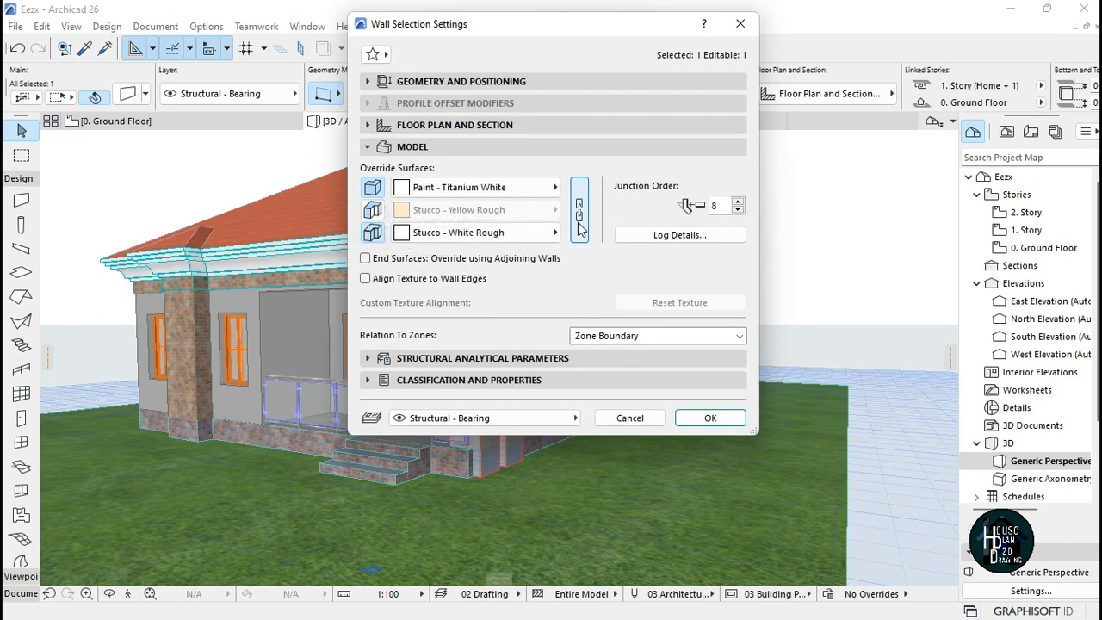
left_click(382, 190)
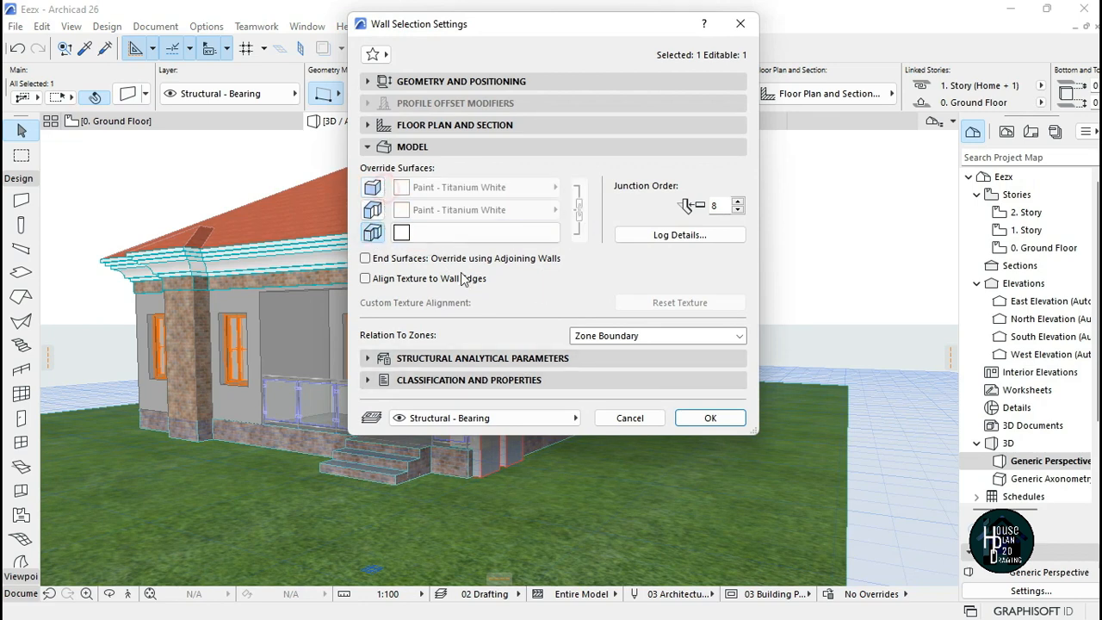
left_click(702, 419)
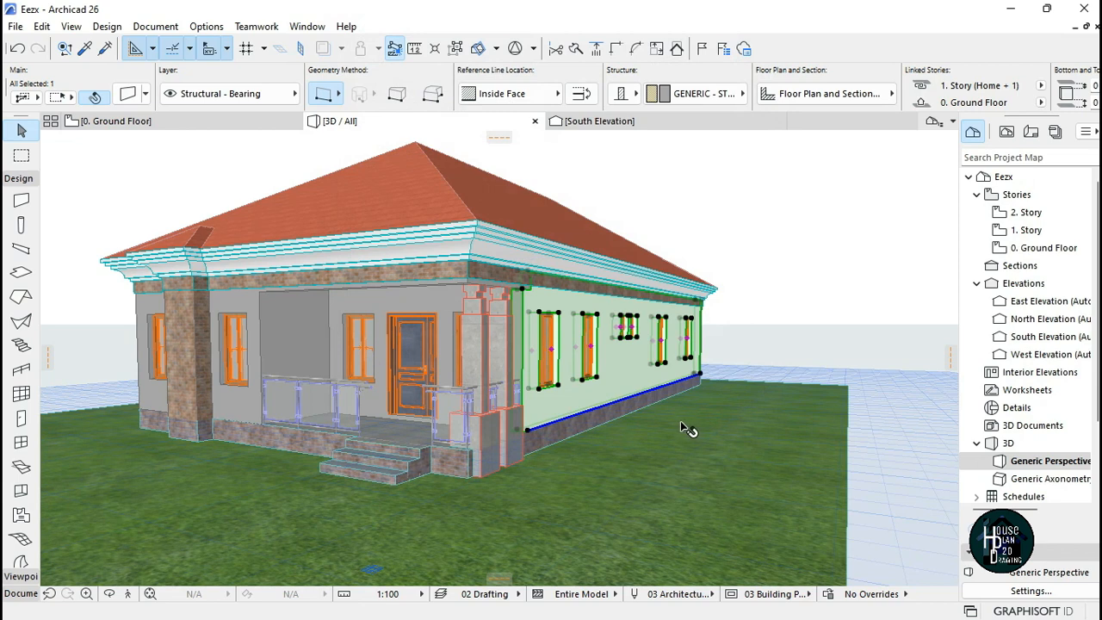
left_click(680, 421)
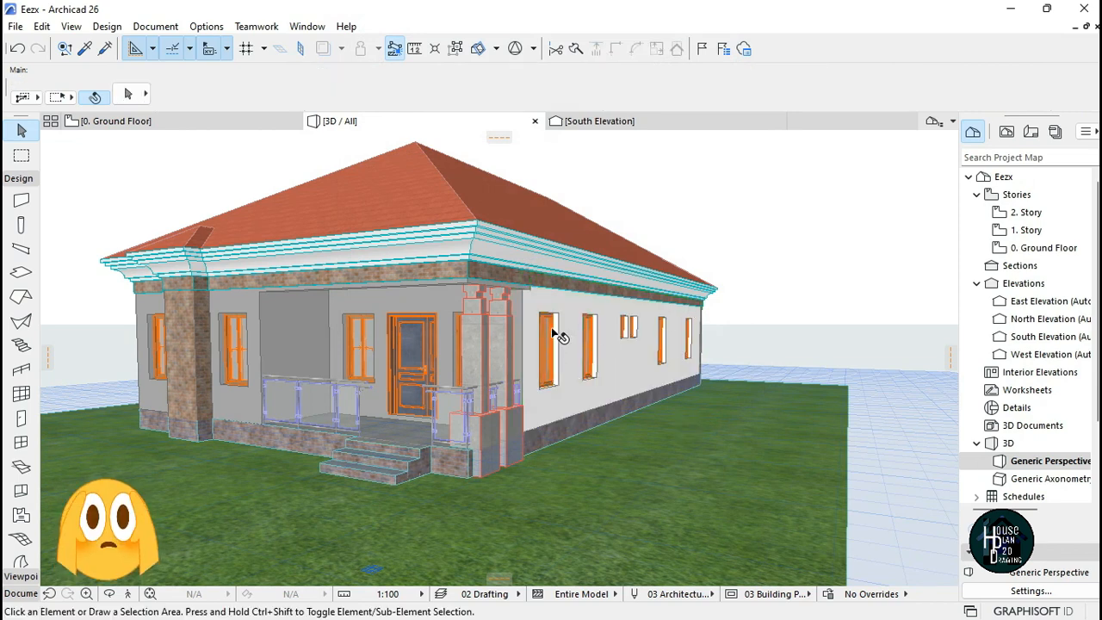
- Override the first face of the two grouped porch walls with Paint - Titanium White
left_click(402, 303)
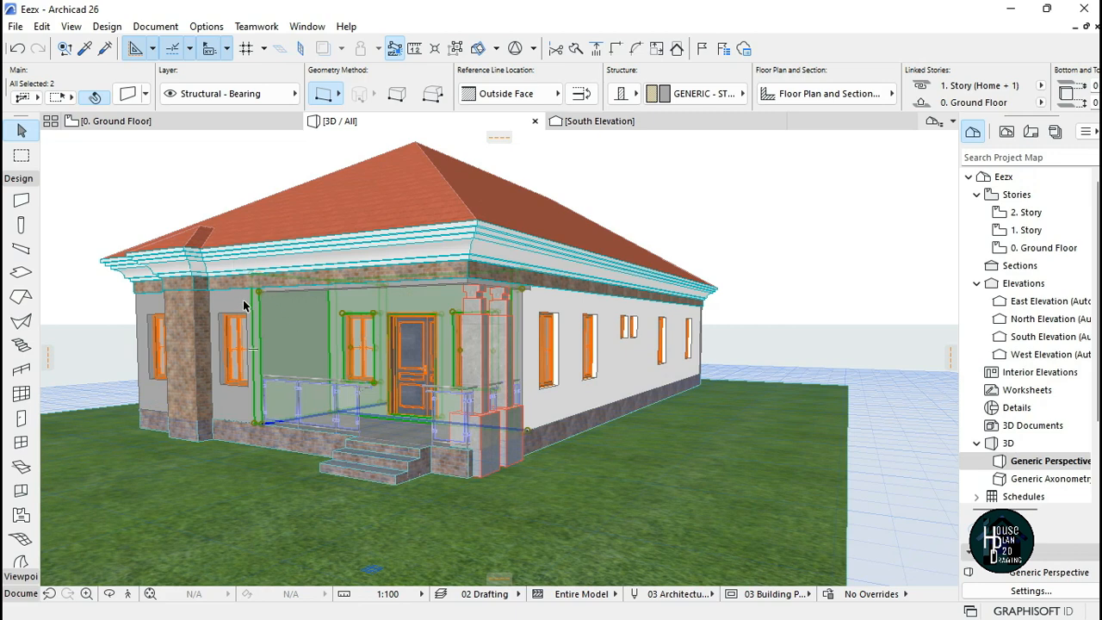
key("ctrl+t")
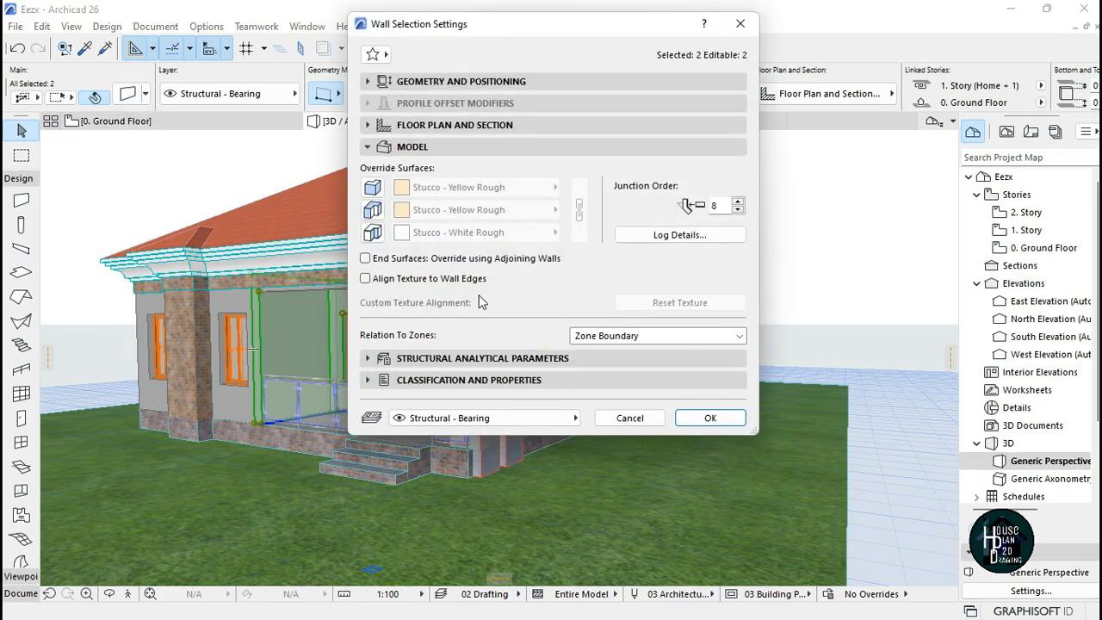
left_click(372, 186)
left_click(473, 187)
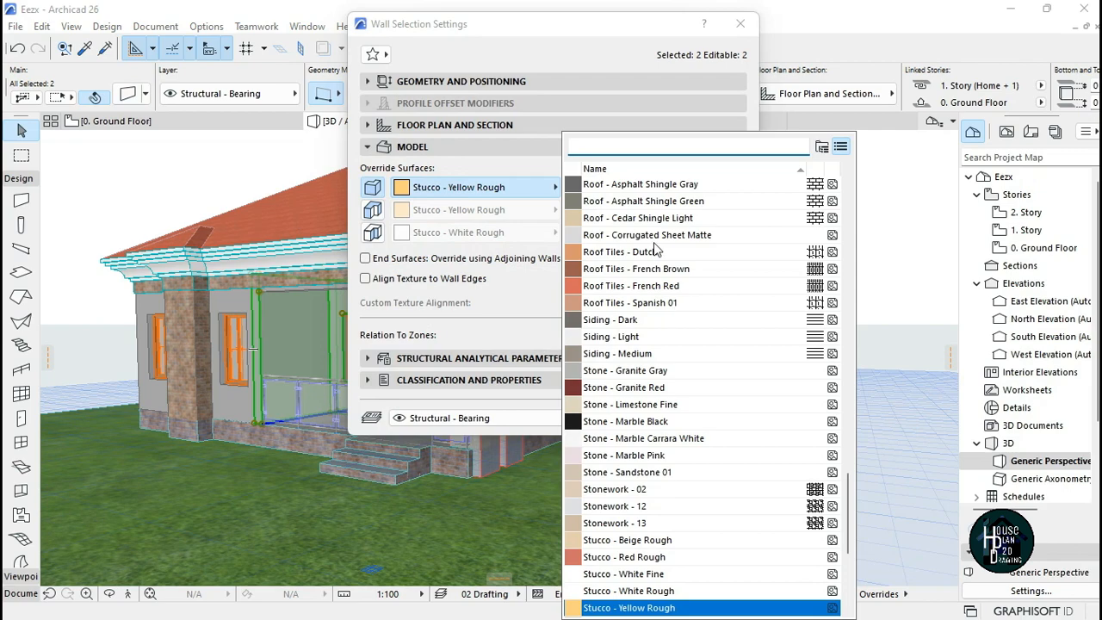
scroll(664, 278, "up", 1)
scroll(664, 278, "up", 8)
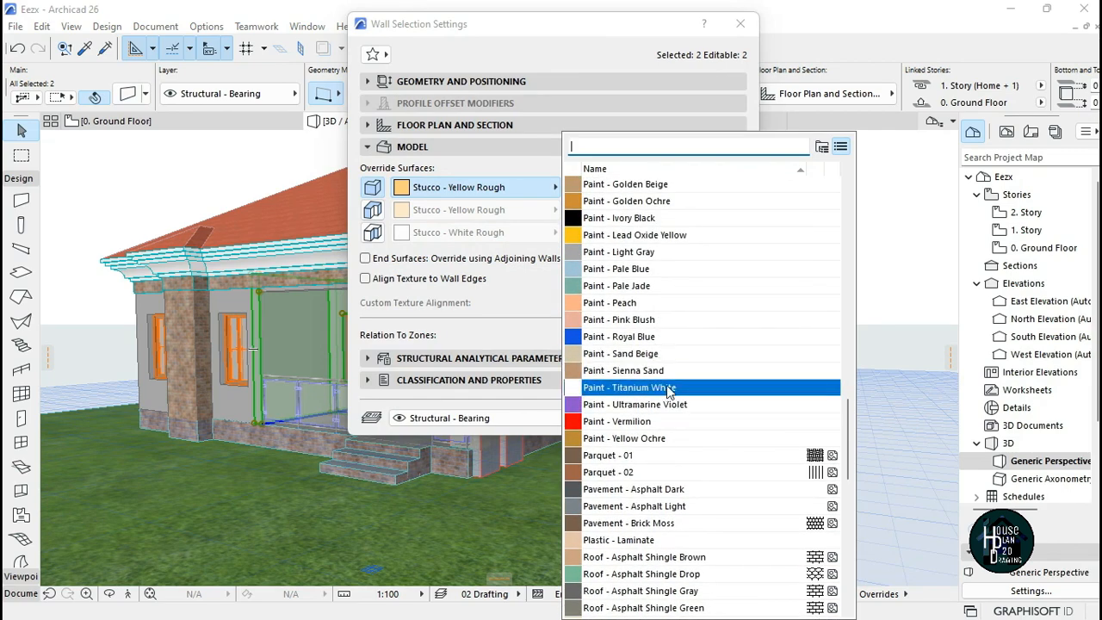
left_click(665, 390)
left_click(704, 419)
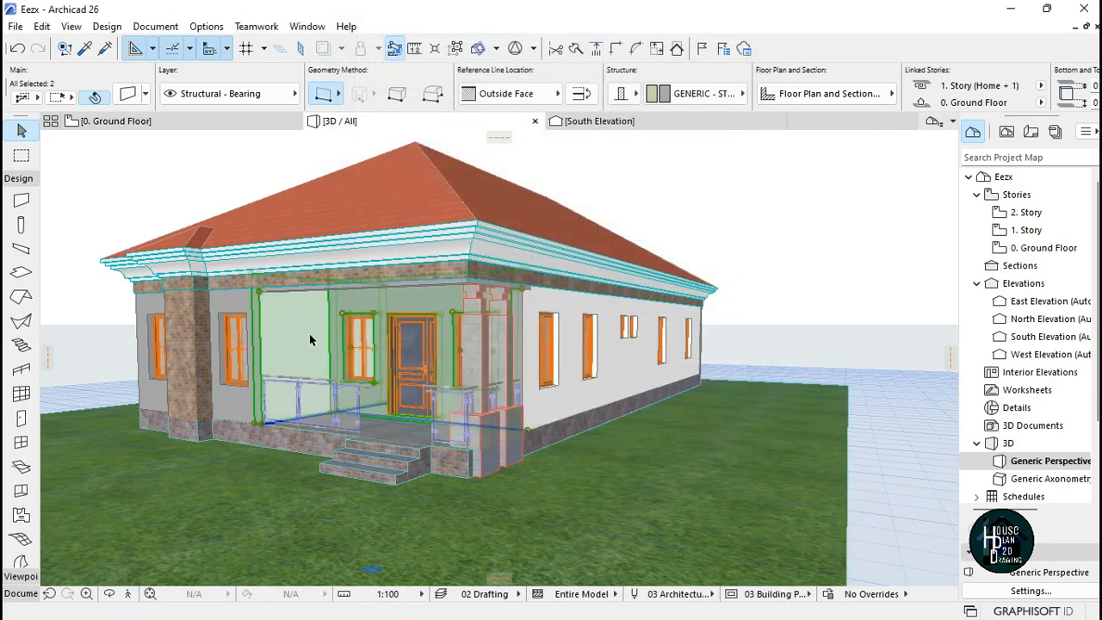
key("Escape")
- Suspend groups so that each porch wall can be selected individually
left_click(406, 303)
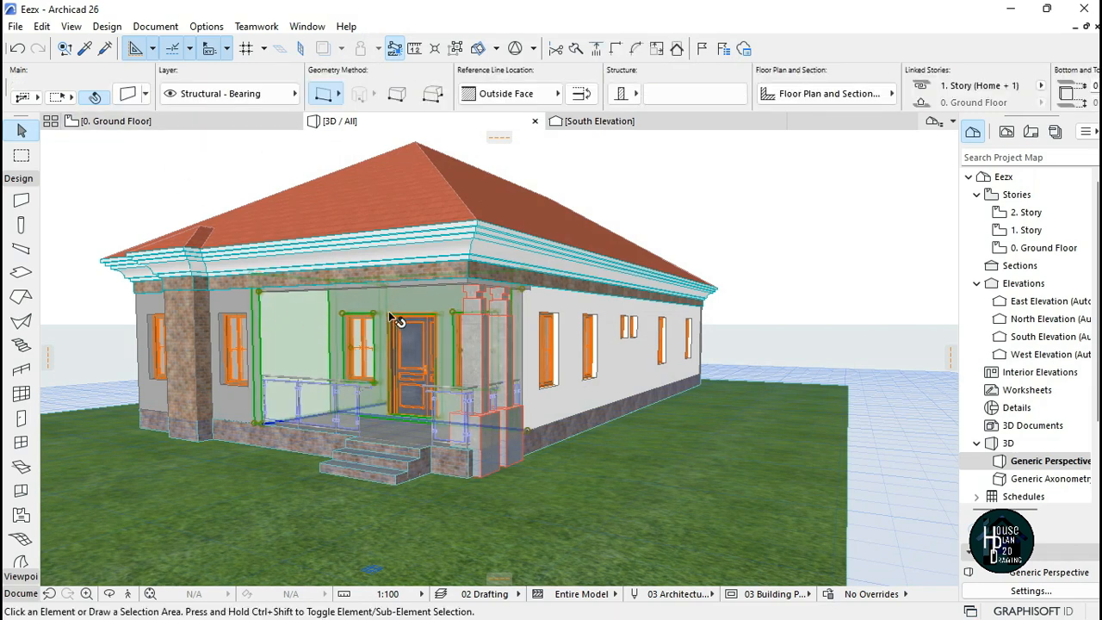
key("Escape")
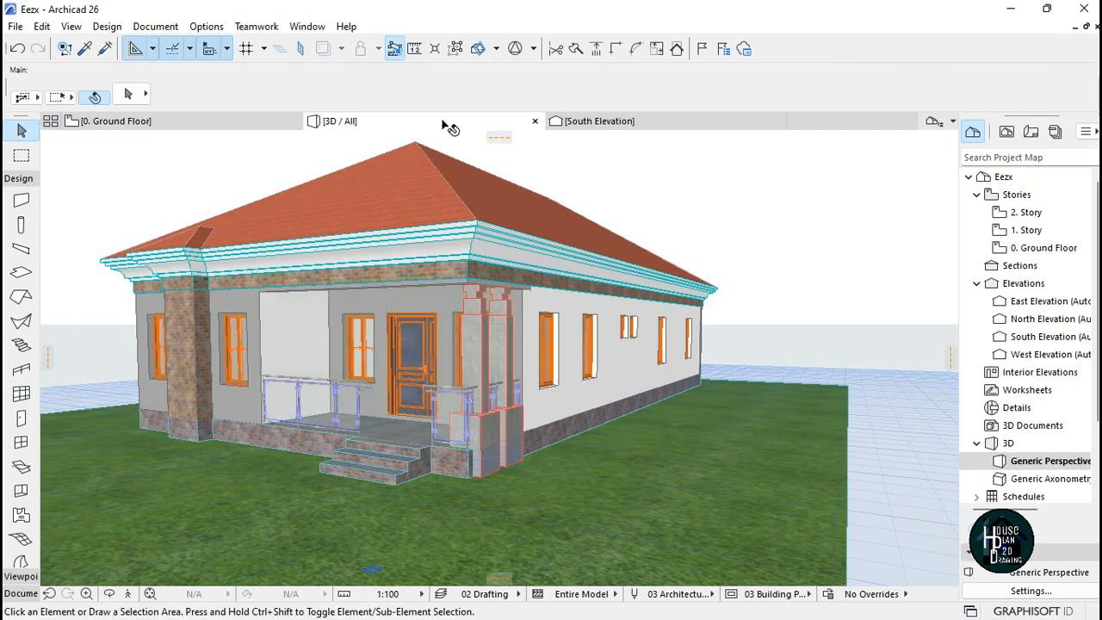
left_click(456, 50)
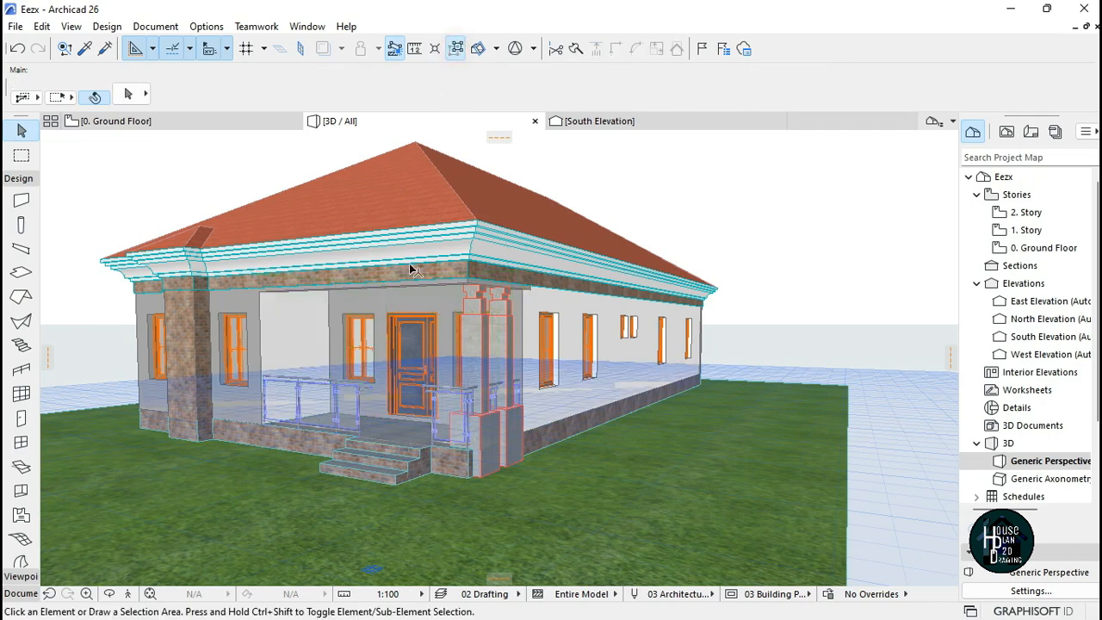
- Link the porch entrance wall's override surfaces and apply Paint - Titanium White only to its opposite face
left_click(403, 303)
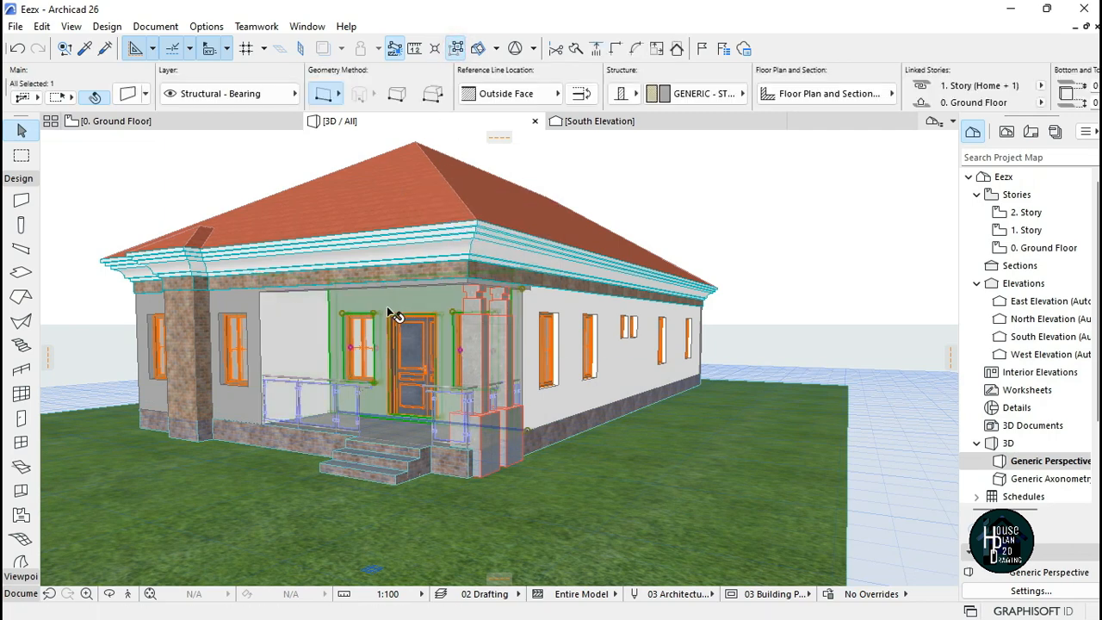
left_click(128, 94)
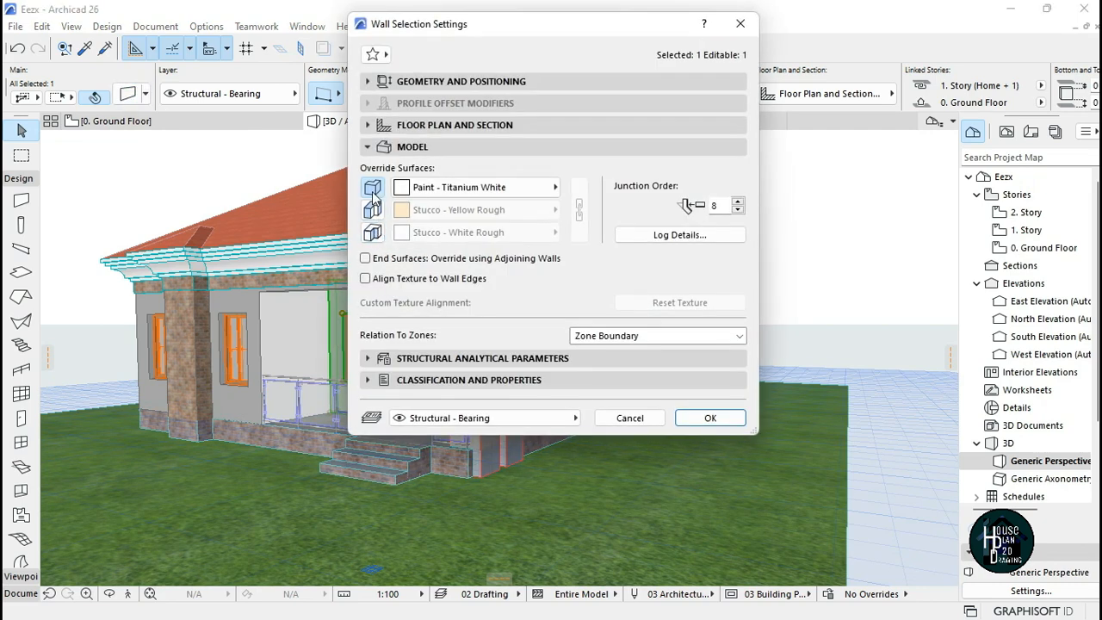
left_click(372, 232)
left_click(579, 209)
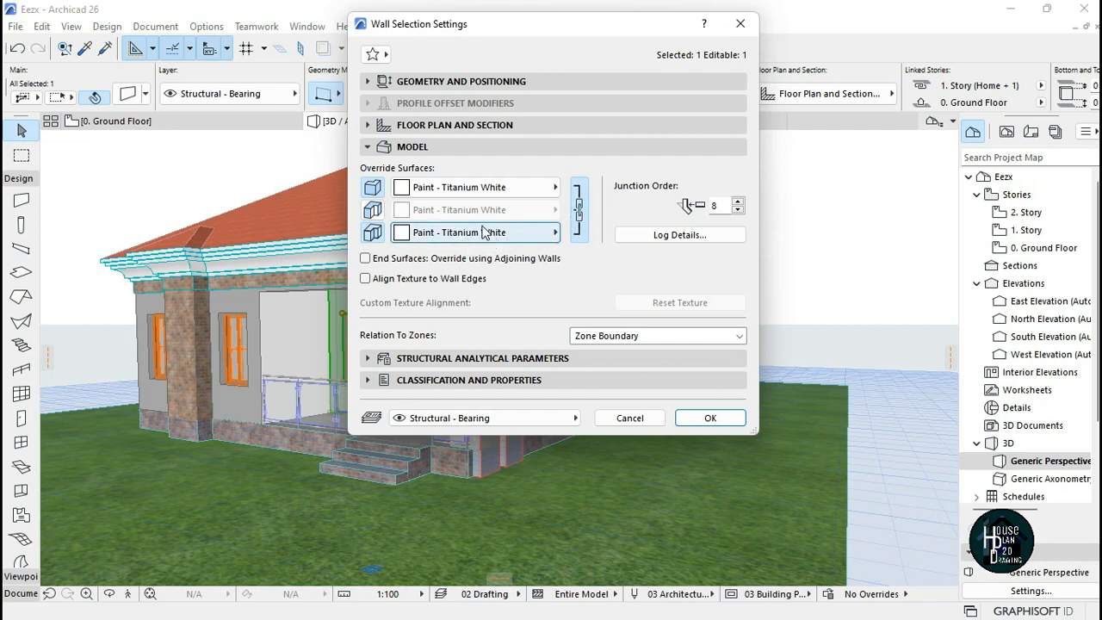
left_click(707, 419)
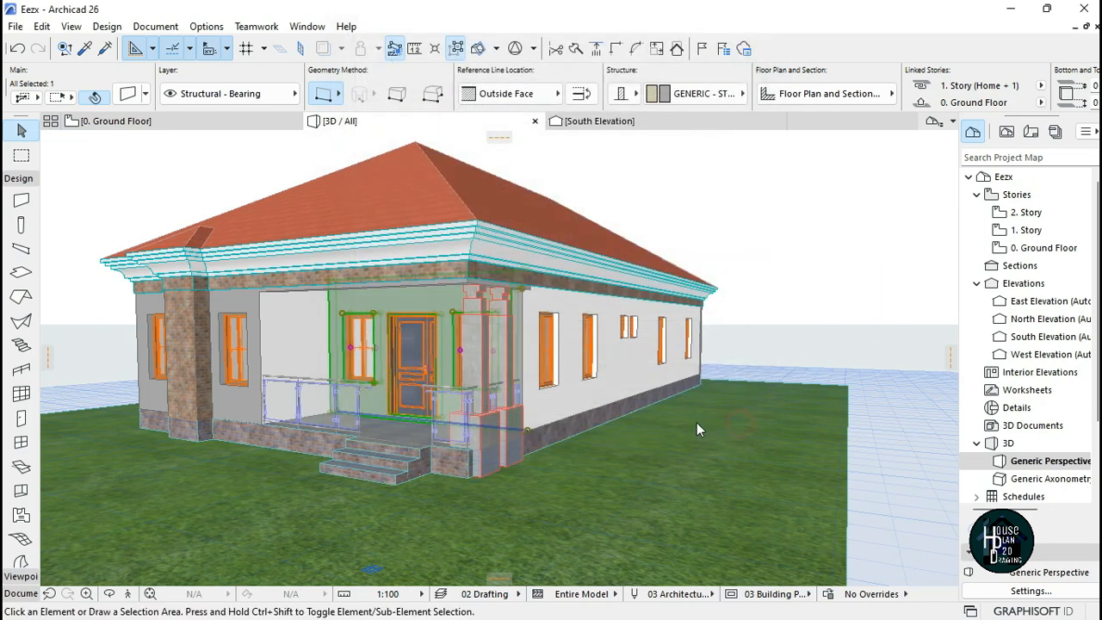
key("Escape")
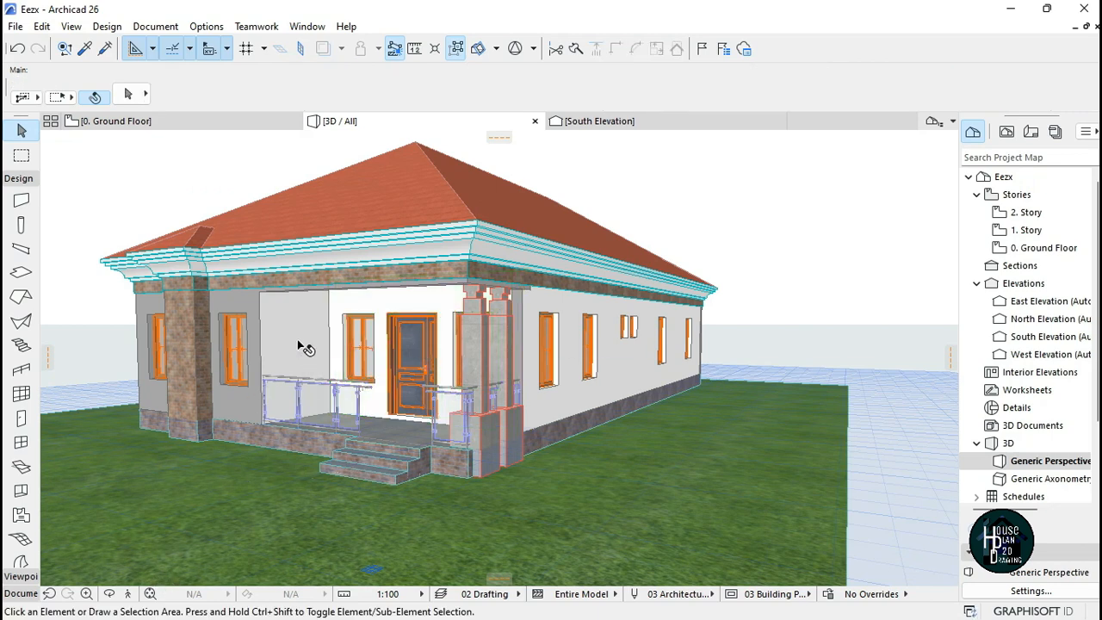
- Change the override surface of the porch's windowless side wall to Brick - Brown
left_click(303, 315)
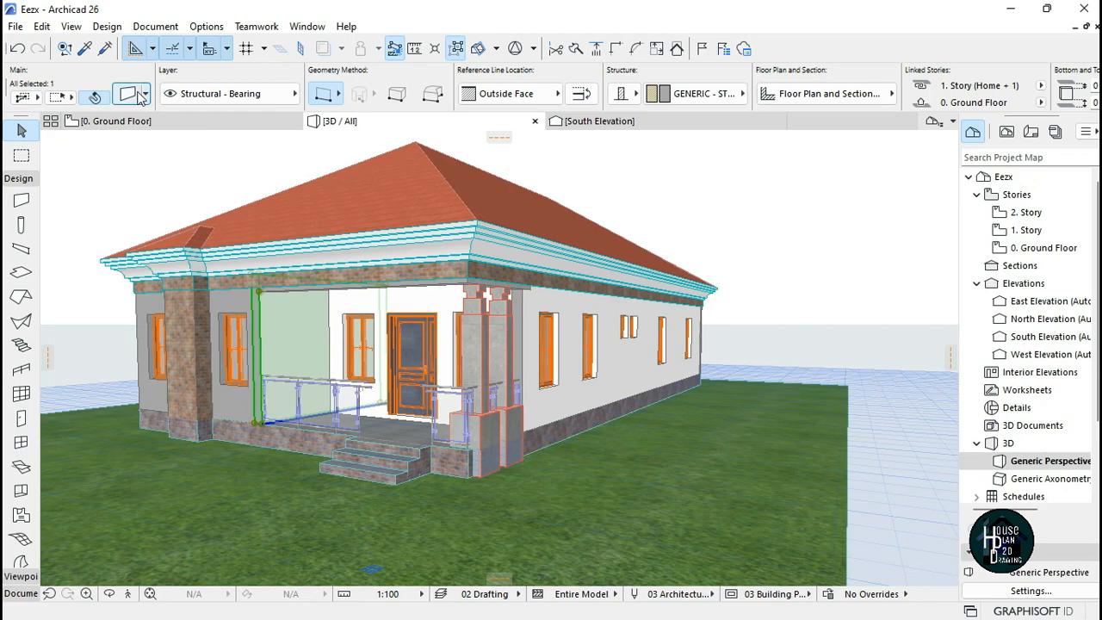
key("ctrl+t")
left_click(446, 189)
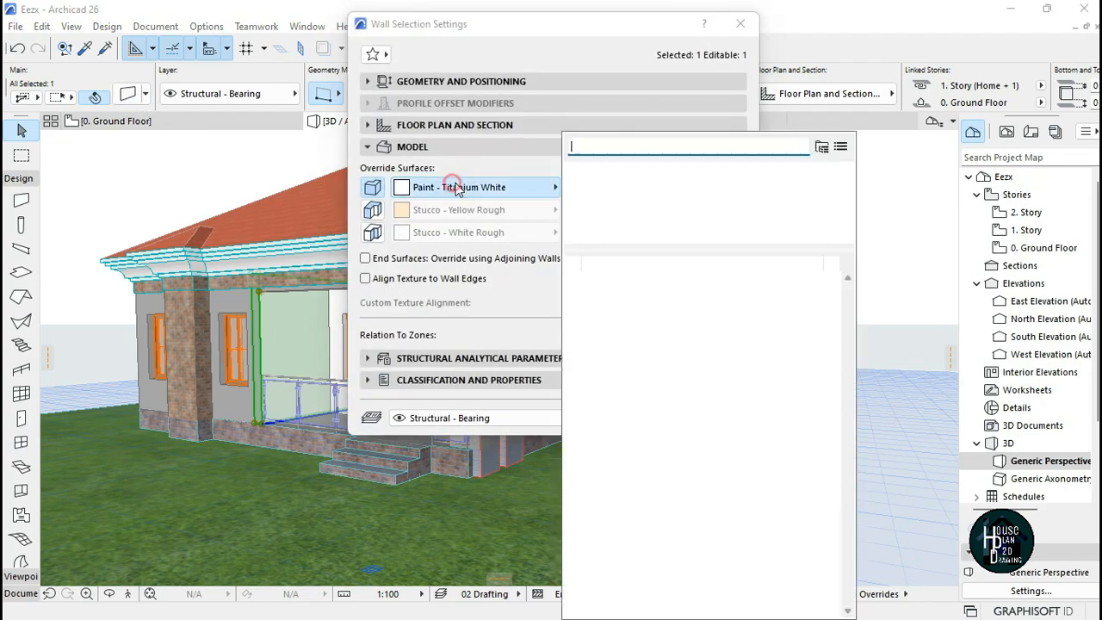
left_click_drag(849, 405, 849, 211)
left_click(695, 252)
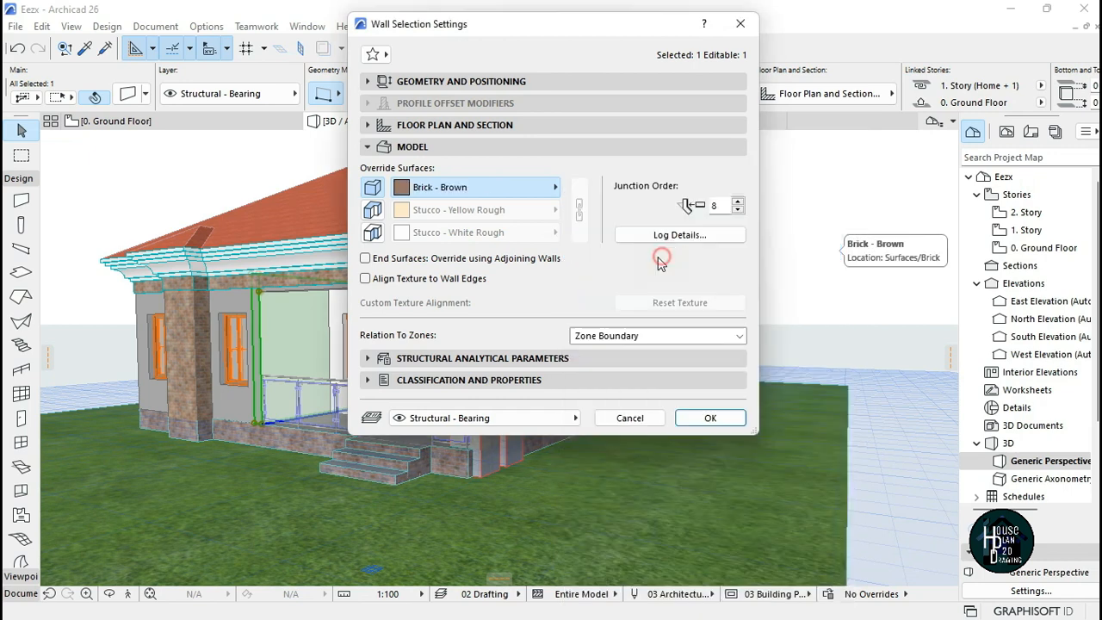
left_click(709, 420)
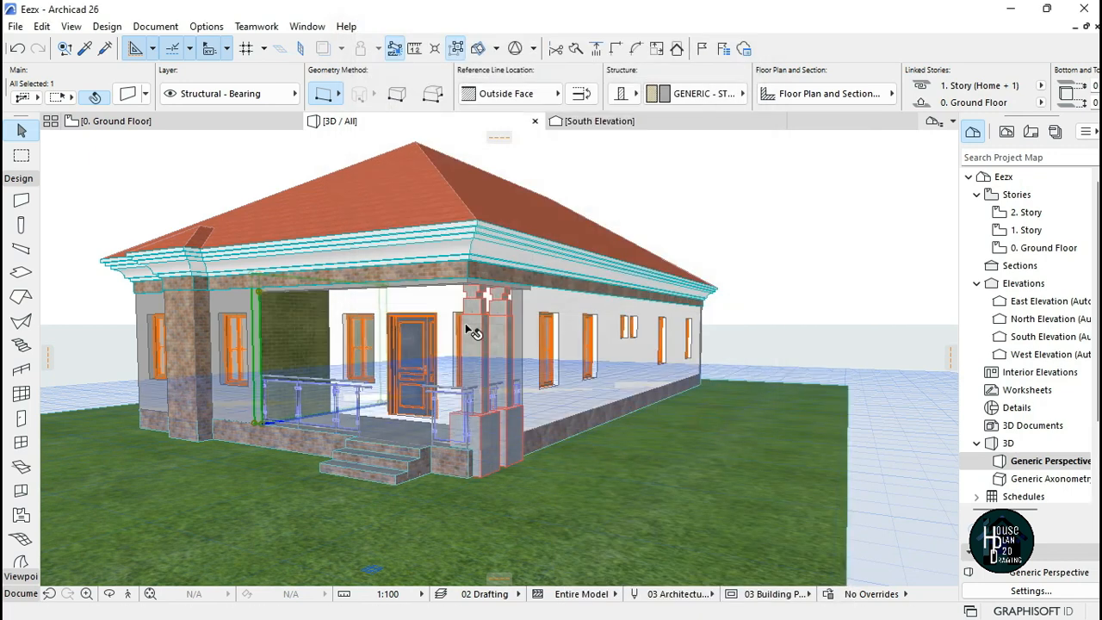
key("Escape")
- Change the override surface of the porch wall with the entrance door to Brick - Brown
left_click(446, 302)
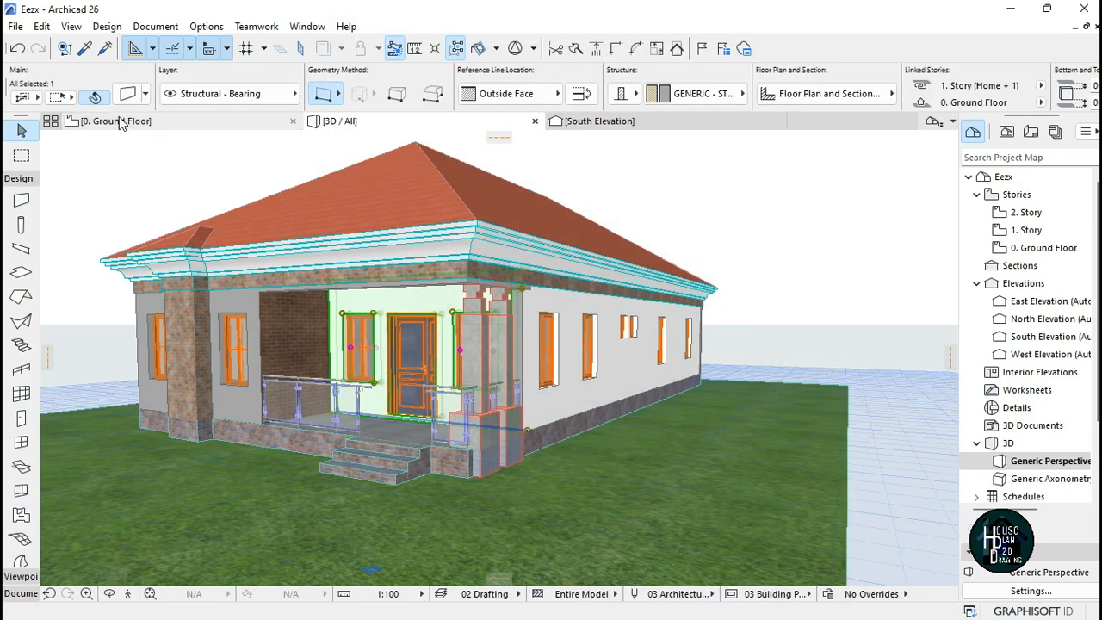
left_click(129, 95)
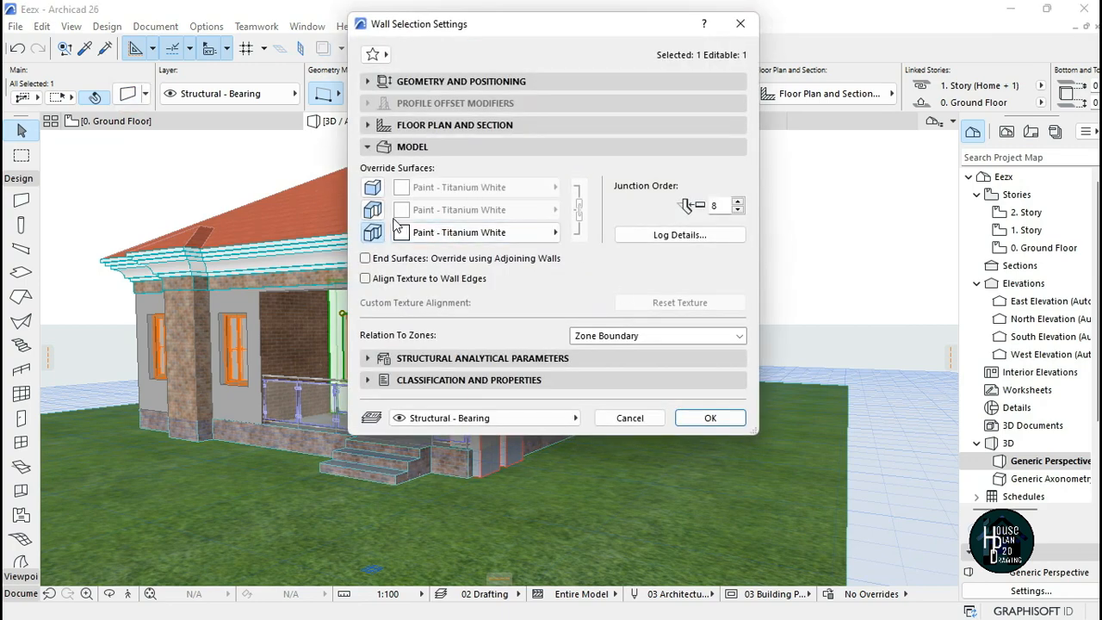
left_click(435, 232)
left_click_drag(843, 375, 850, 194)
left_click(707, 248)
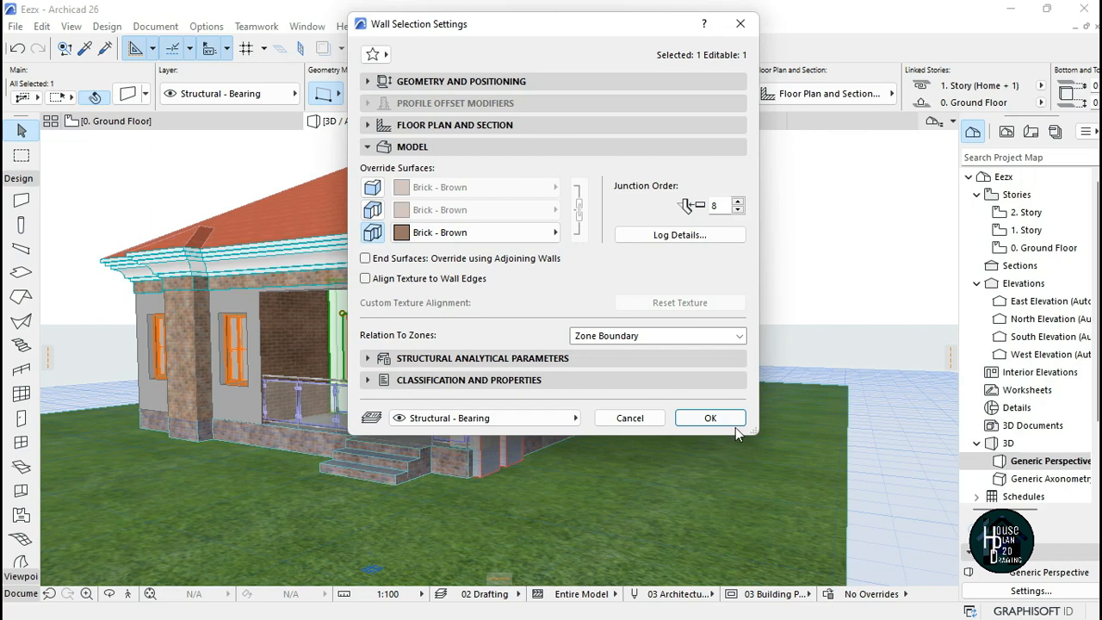
left_click(693, 415)
key("Escape")
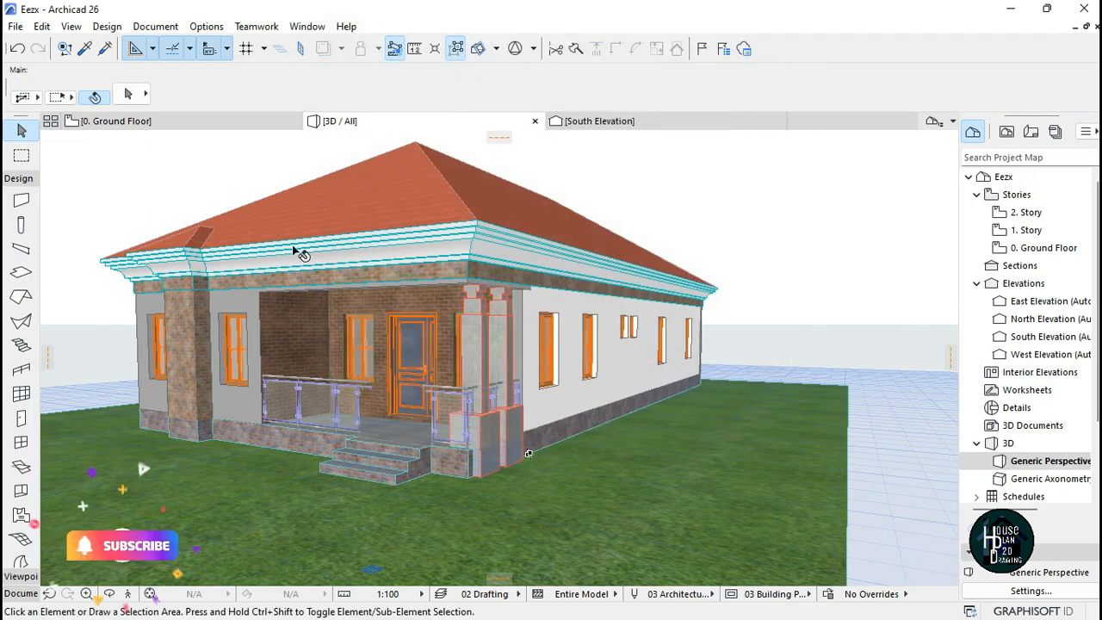
- Override the outside face of the two front walls flanking the brick column with Paint - Titanium White
left_click(239, 313)
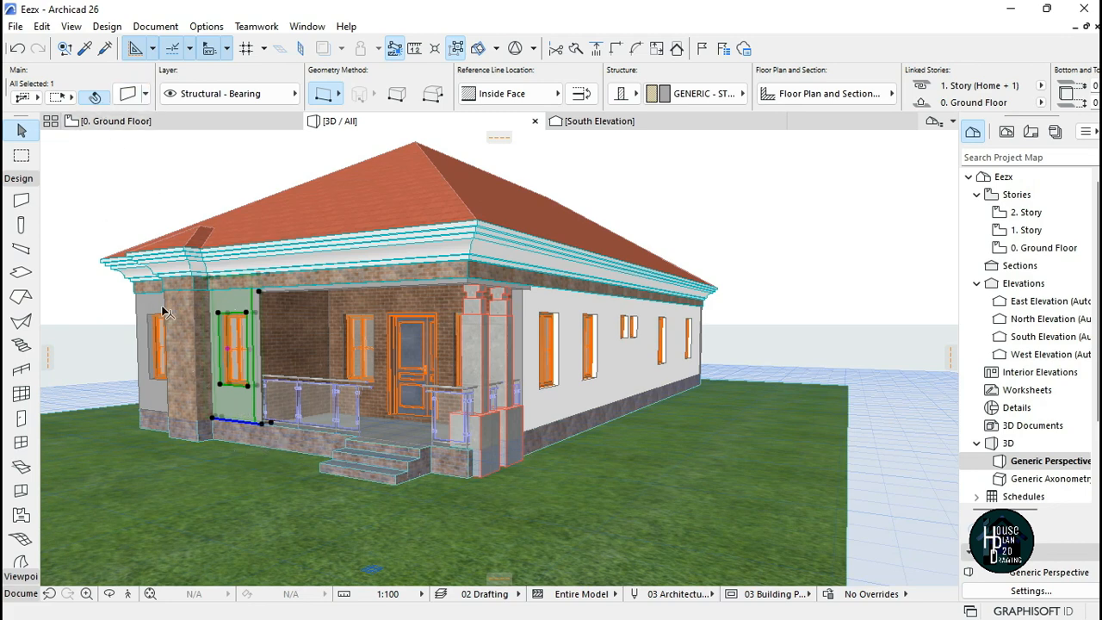
left_click(155, 344, "shift")
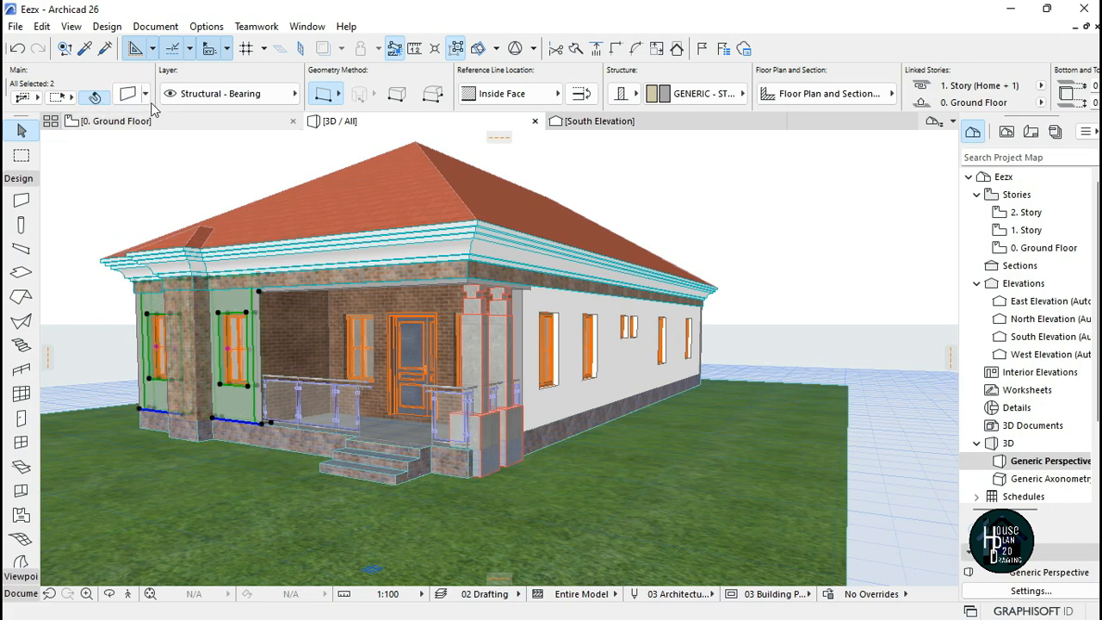
left_click(129, 95)
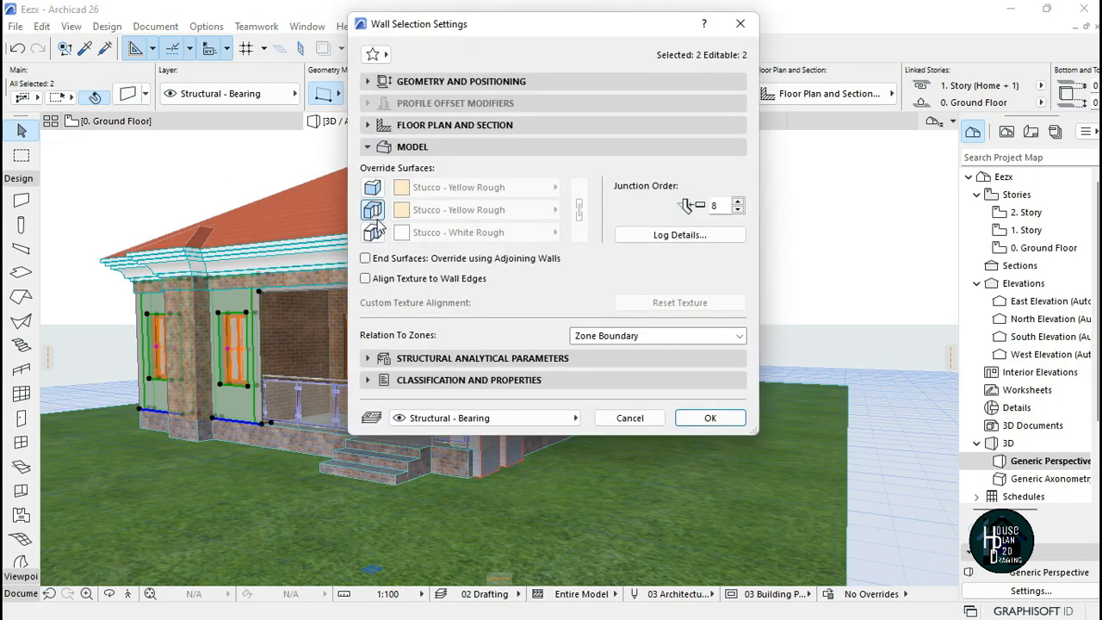
left_click(372, 187)
left_click(447, 187)
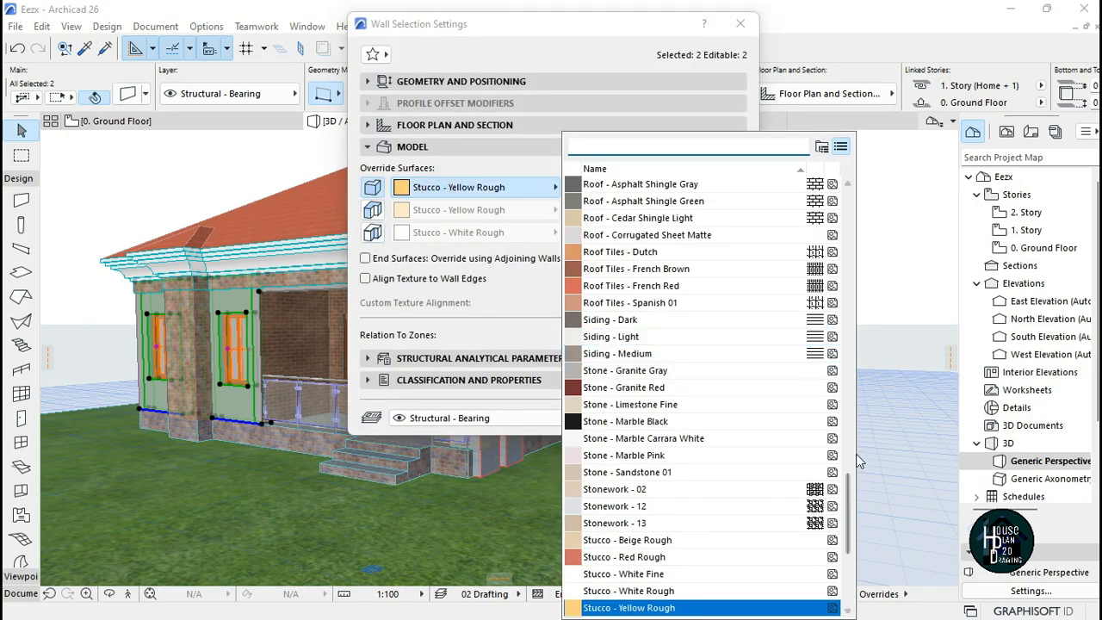
scroll(850, 495, "down", 1)
scroll(850, 495, "up", 10)
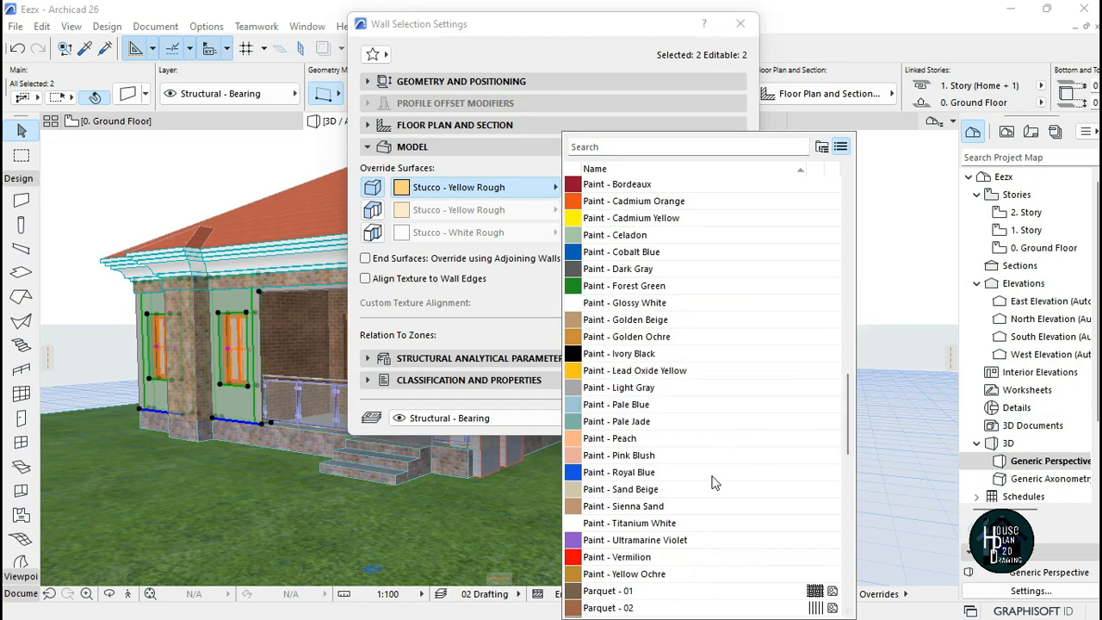
left_click(704, 524)
left_click(713, 418)
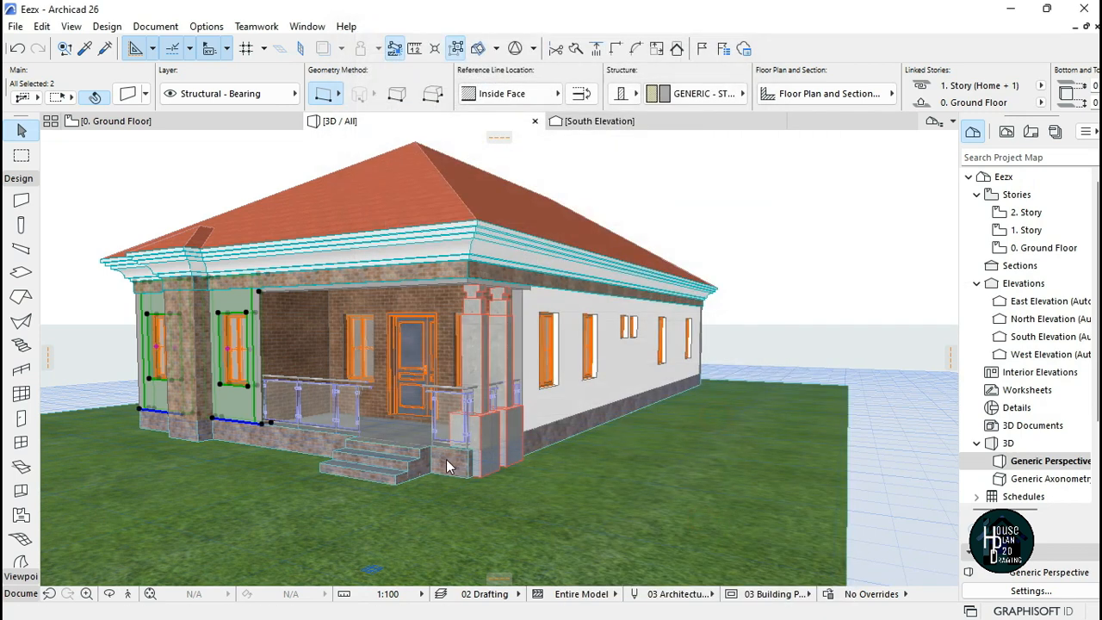
- Enable the inside face override of the two front walls and link all their override surfaces as Paint - Titanium White
key("ctrl+t")
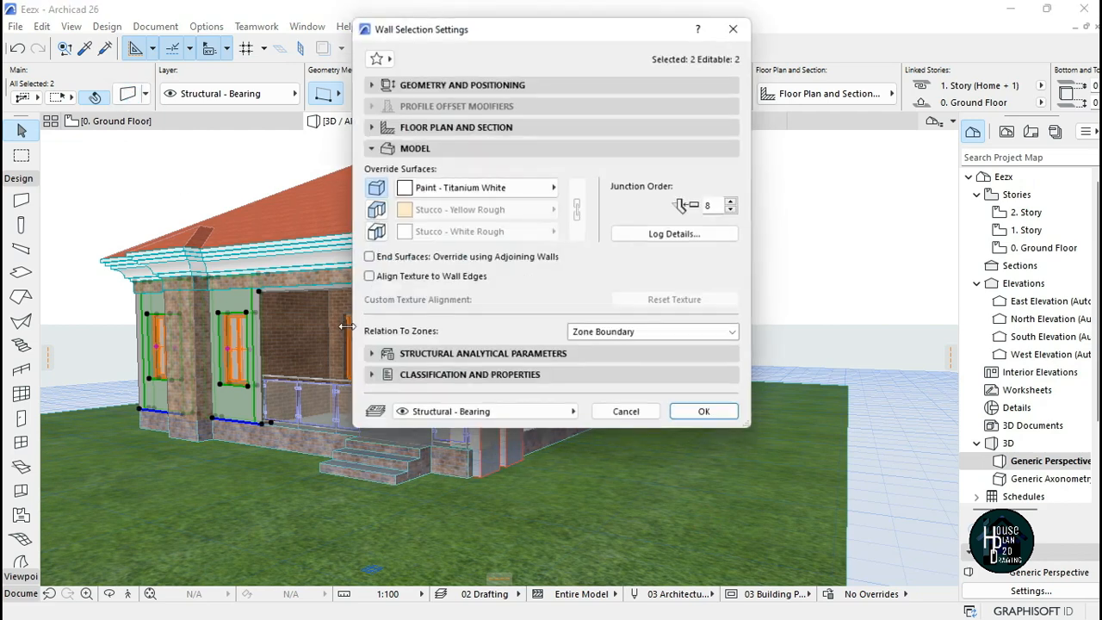
left_click(372, 233)
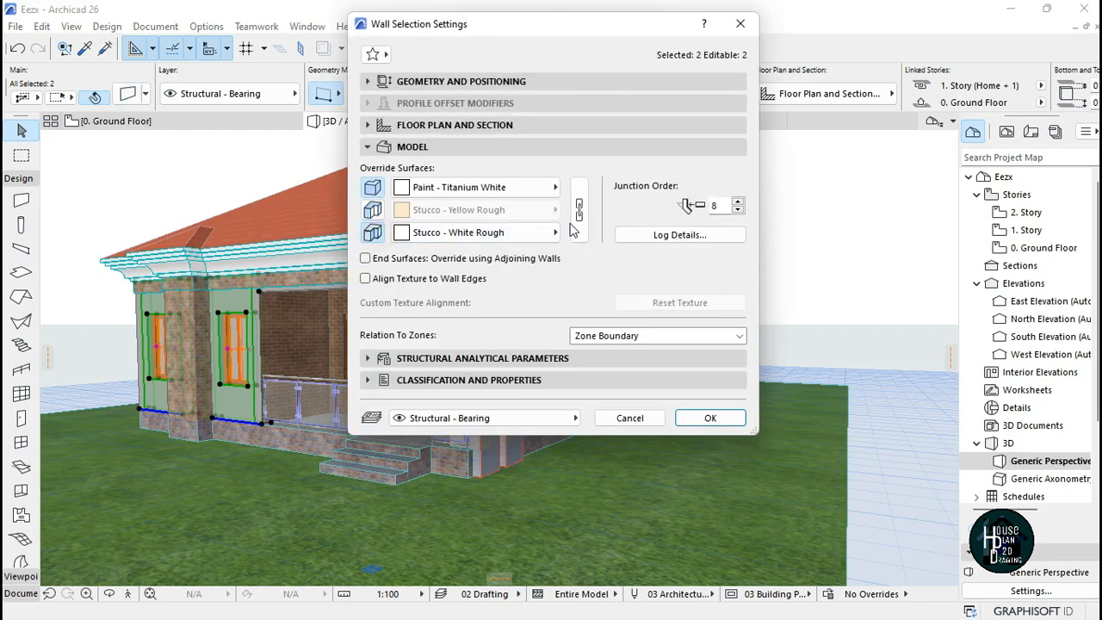
left_click(579, 209)
left_click(737, 423)
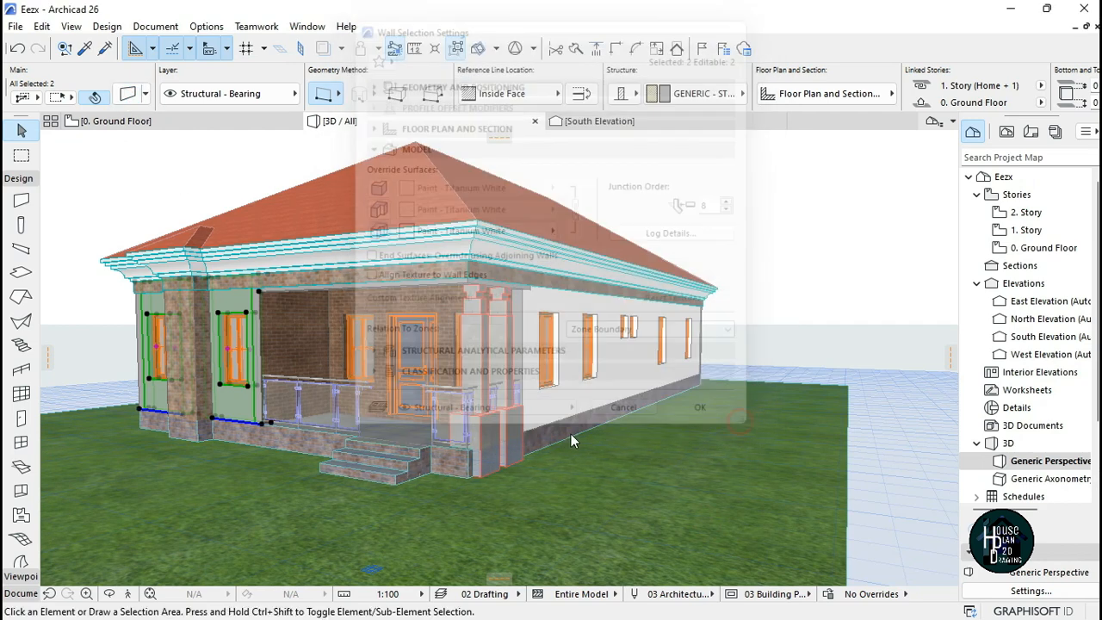
left_click(242, 471)
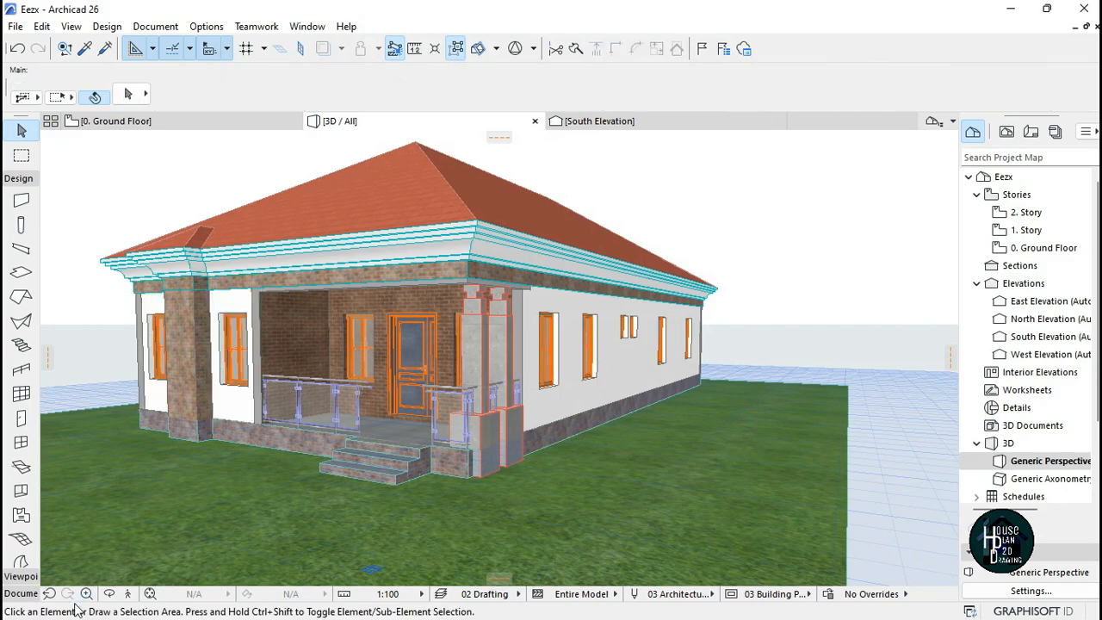
- Make the end surface of the porch's windowless side wall take its override from the adjoining walls
left_click(129, 596)
key("Left")
key("Up")
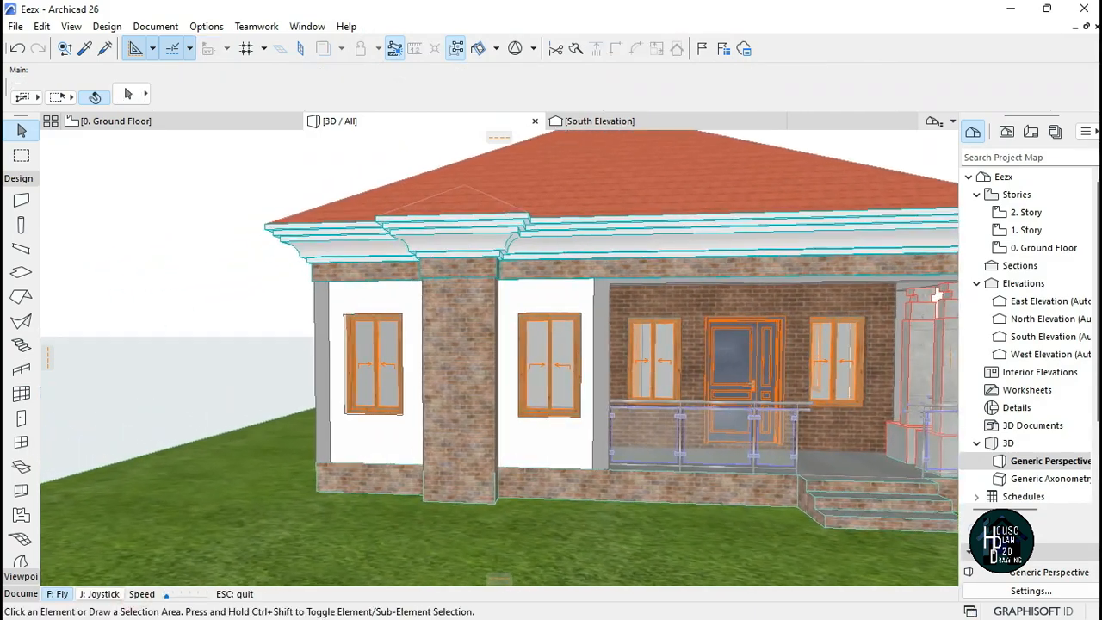
key("Escape")
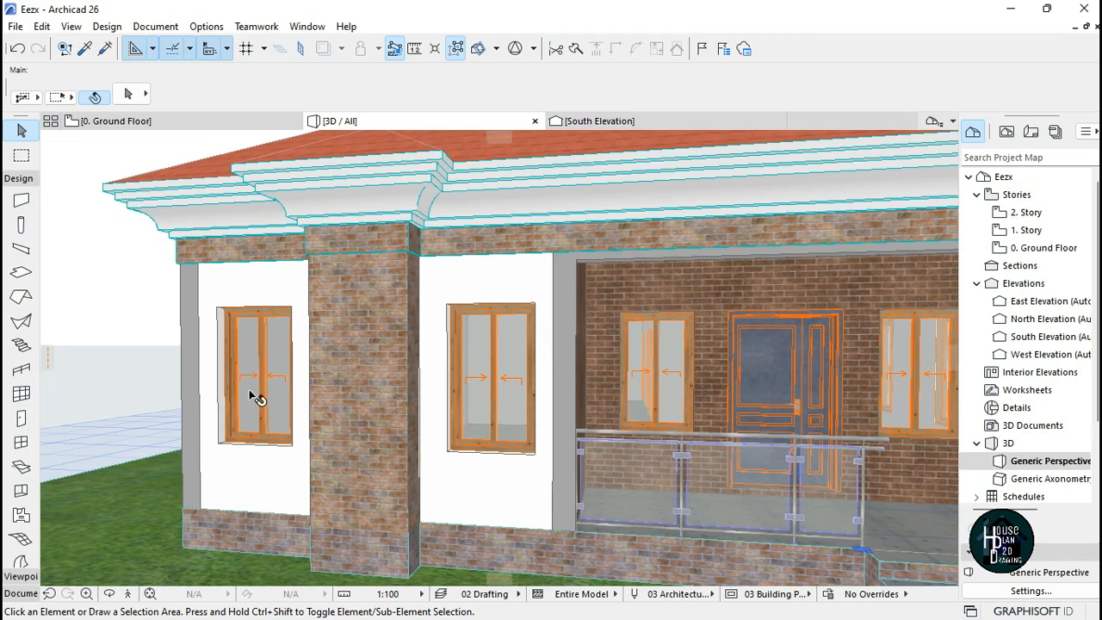
left_click(561, 362)
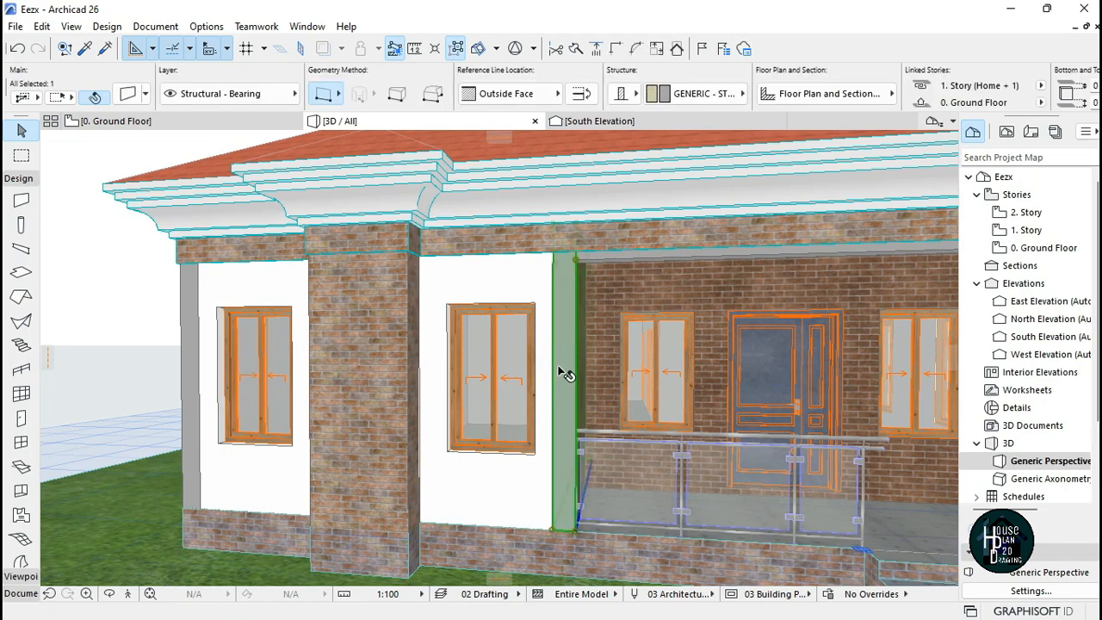
key("ctrl+t")
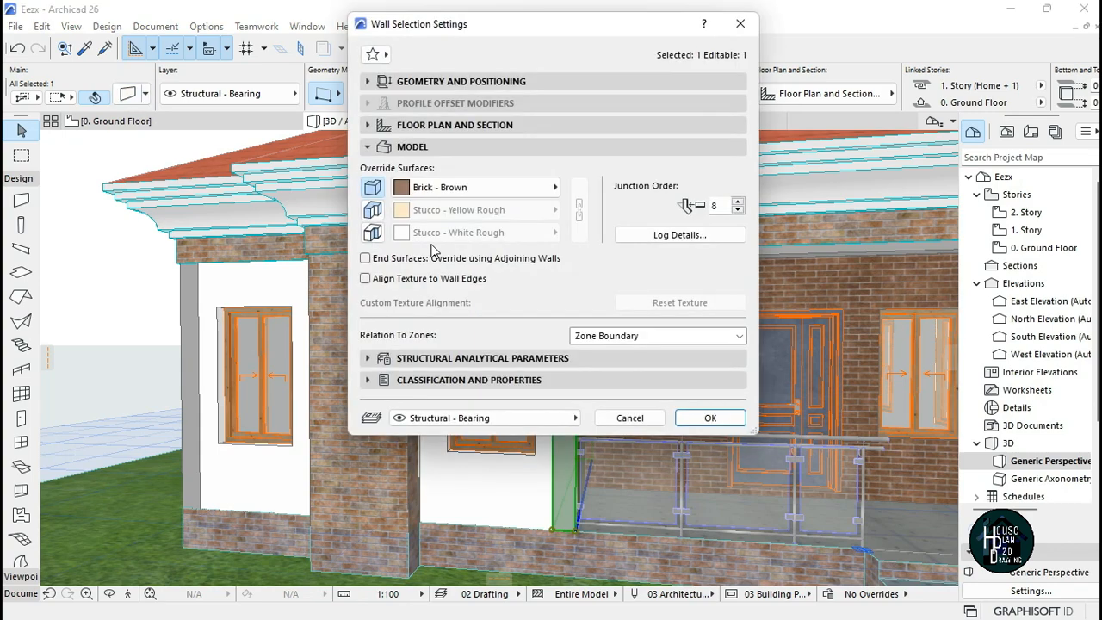
left_click(709, 417)
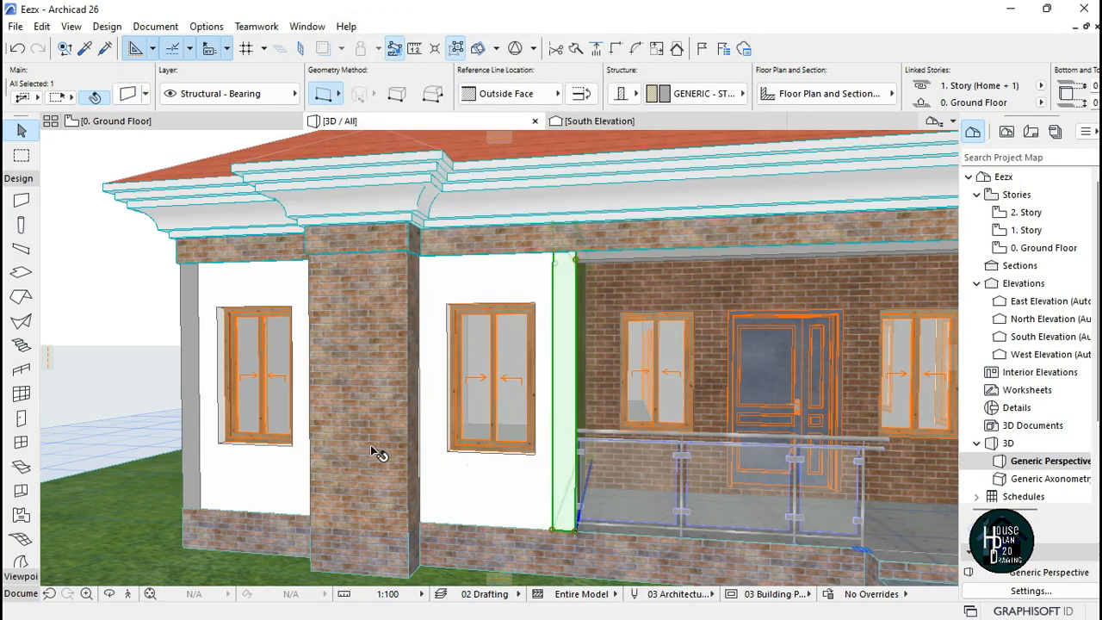
key("Escape")
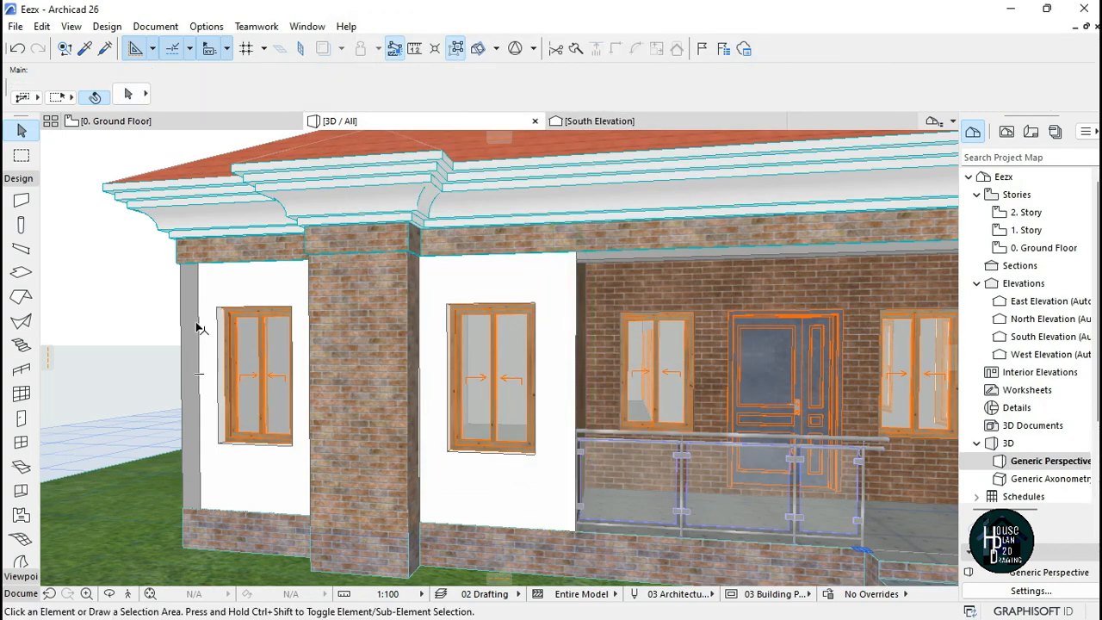
- Try overriding the inside face of the side wall at the house's front corner with Paint - Titanium White
left_click(198, 328)
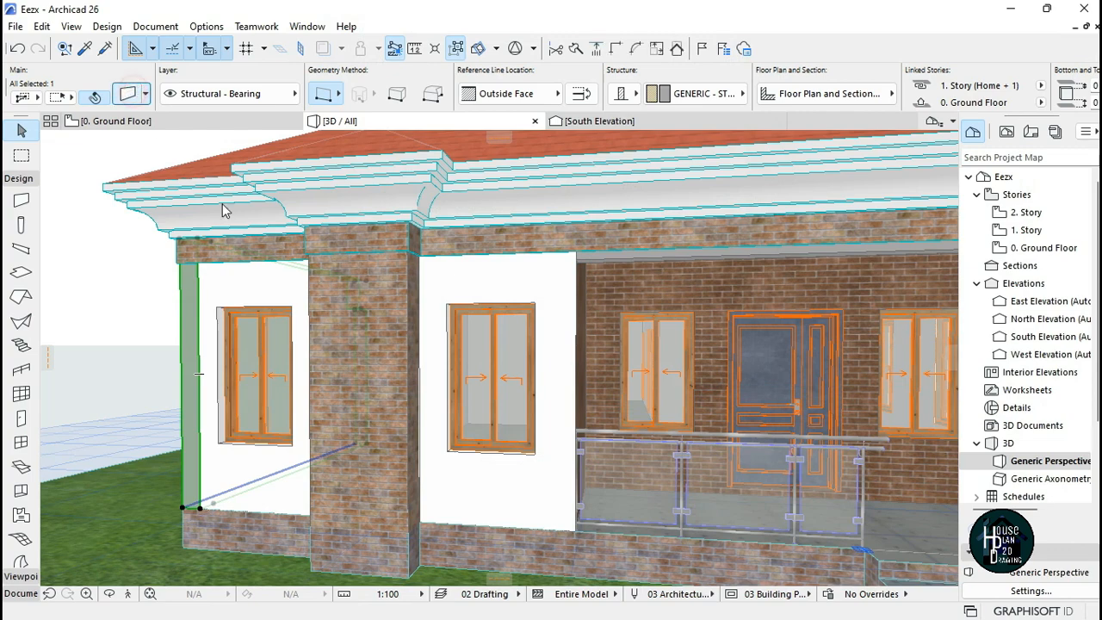
key("ctrl+t")
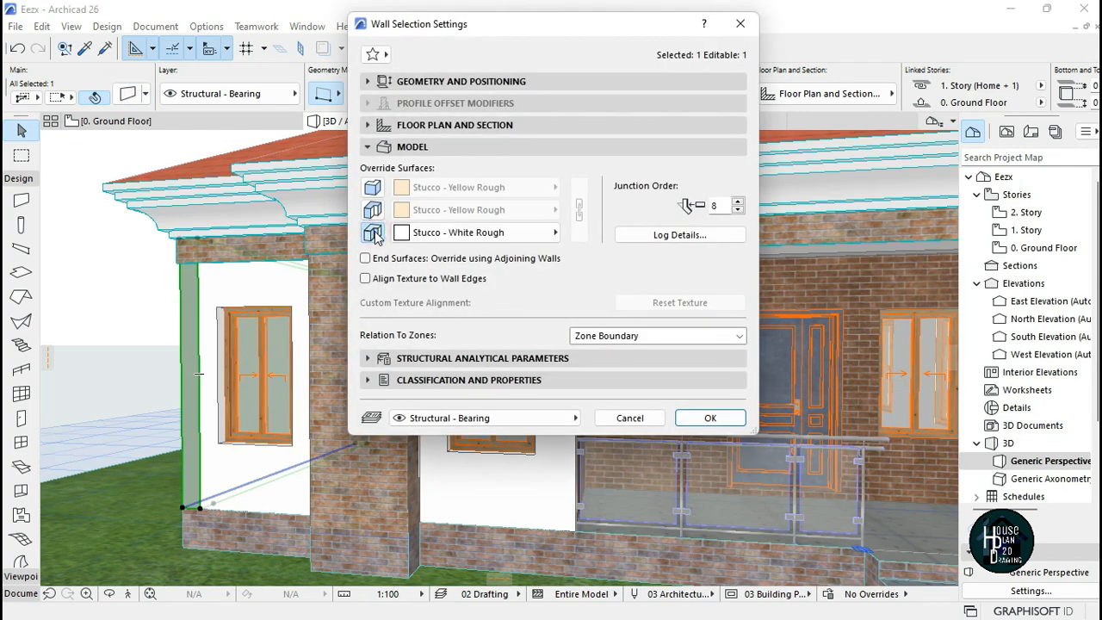
left_click(430, 233)
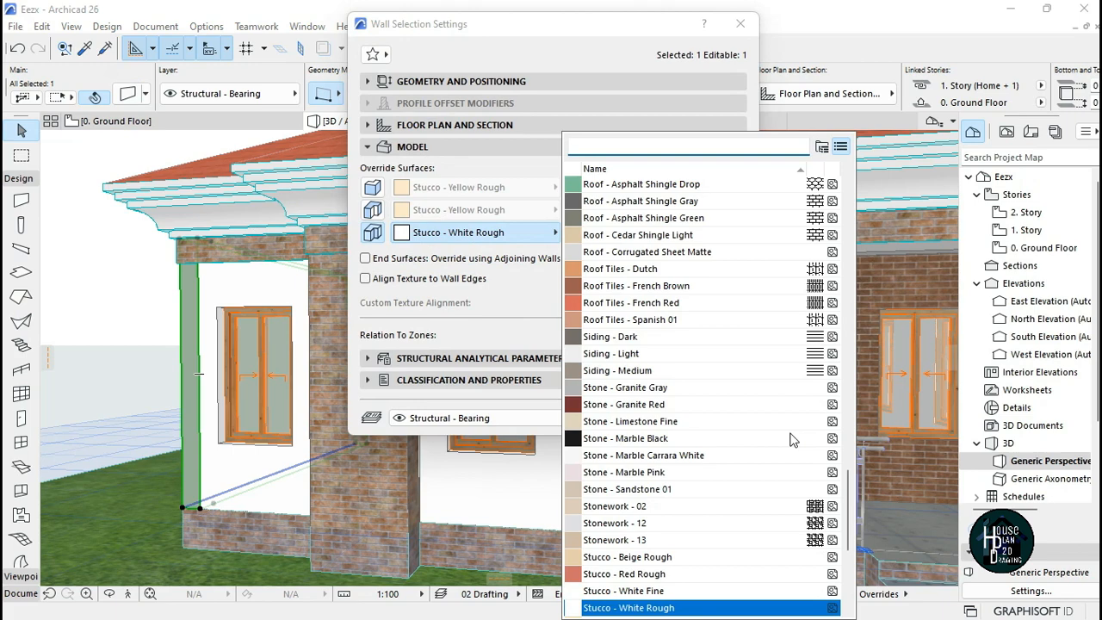
left_click_drag(847, 503, 849, 435)
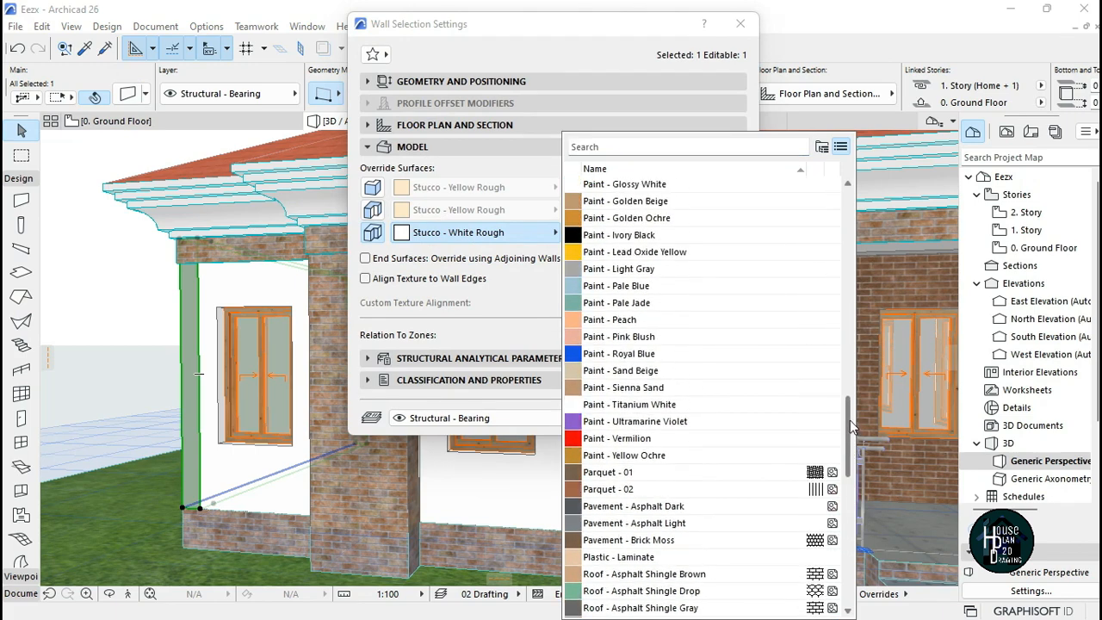
left_click(720, 407)
left_click(710, 418)
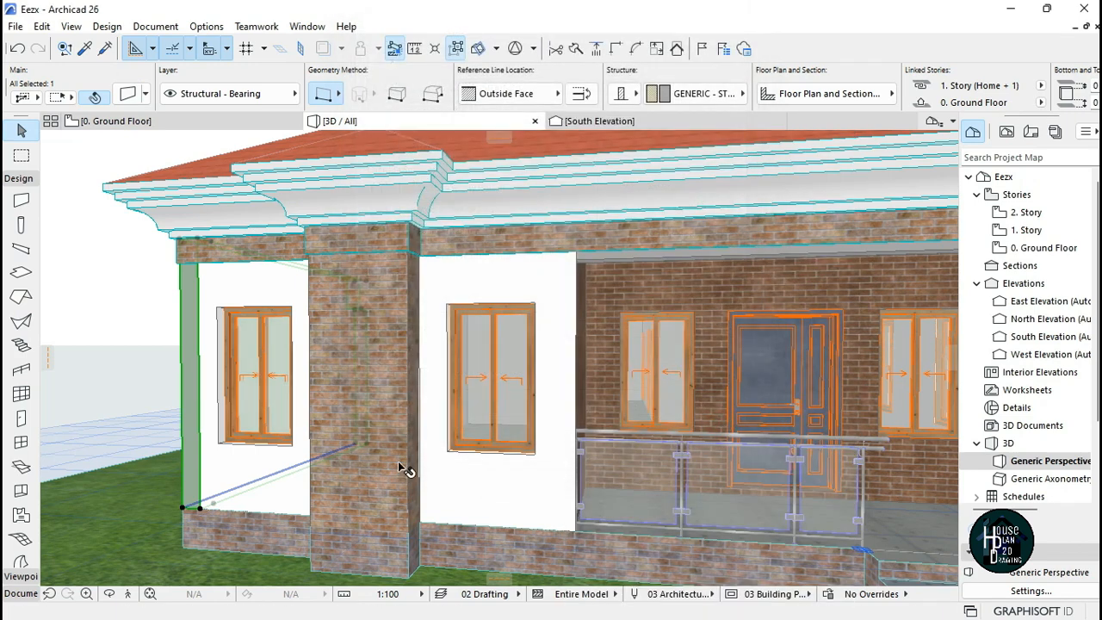
key("Escape")
- Override the windowless front-corner side wall's outside face with Paint - Titanium White and switch off its inside face override
left_click(128, 594)
key("Left")
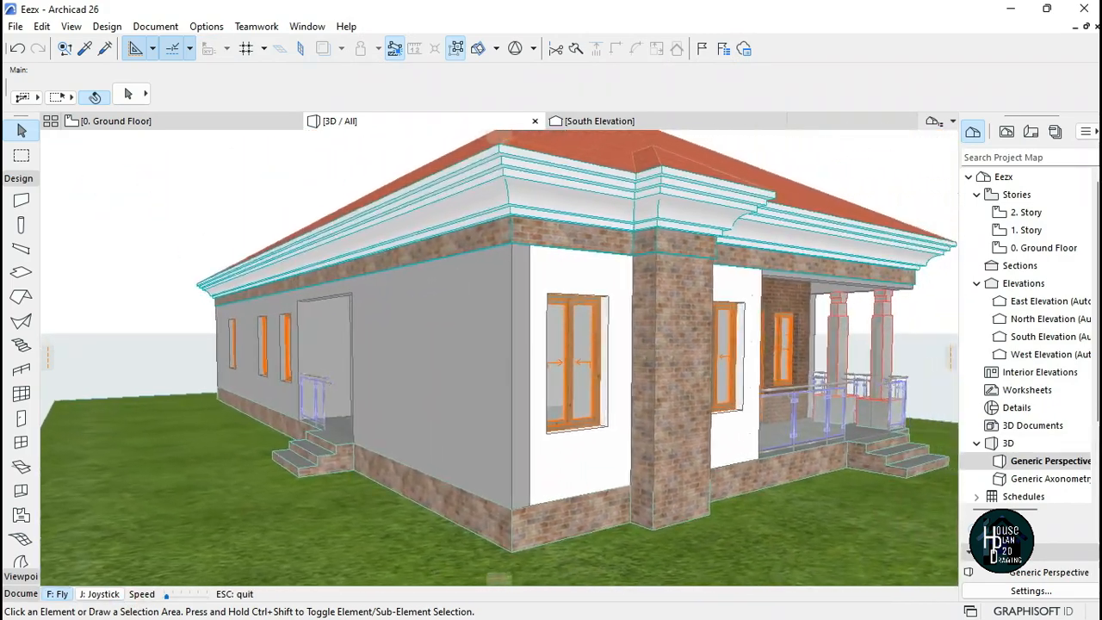
key("Escape")
left_click(464, 344)
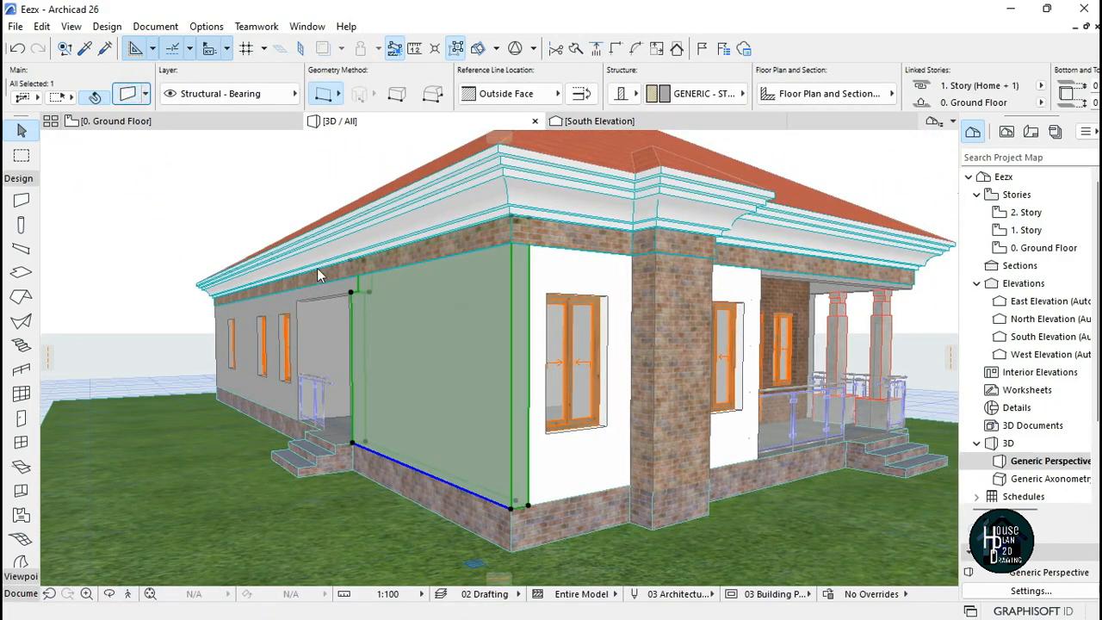
key("ctrl+t")
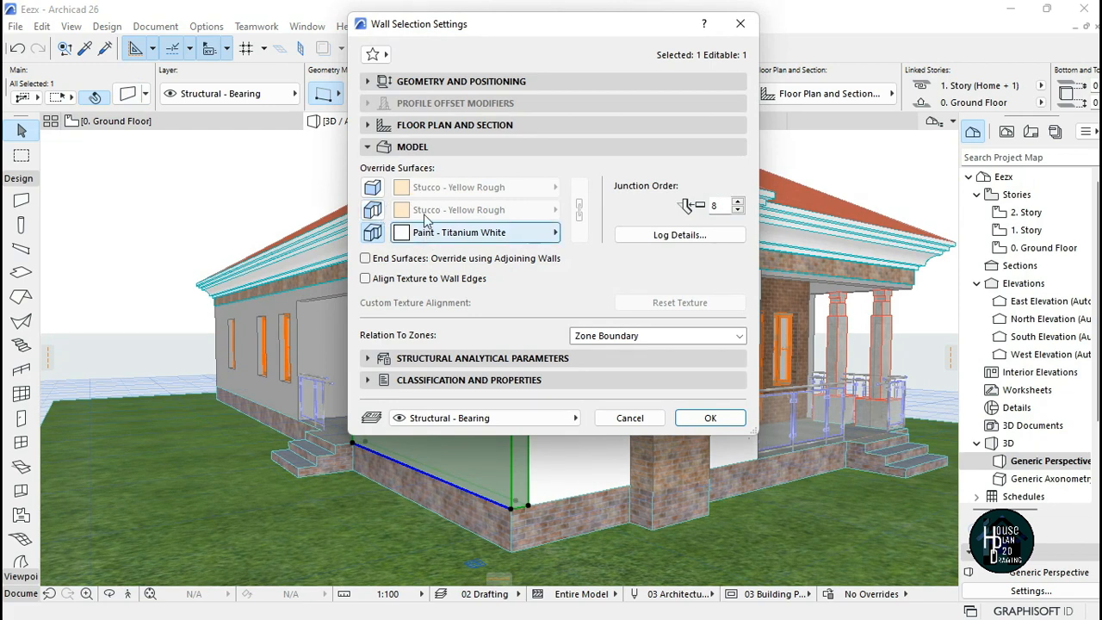
left_click(373, 187)
left_click(482, 187)
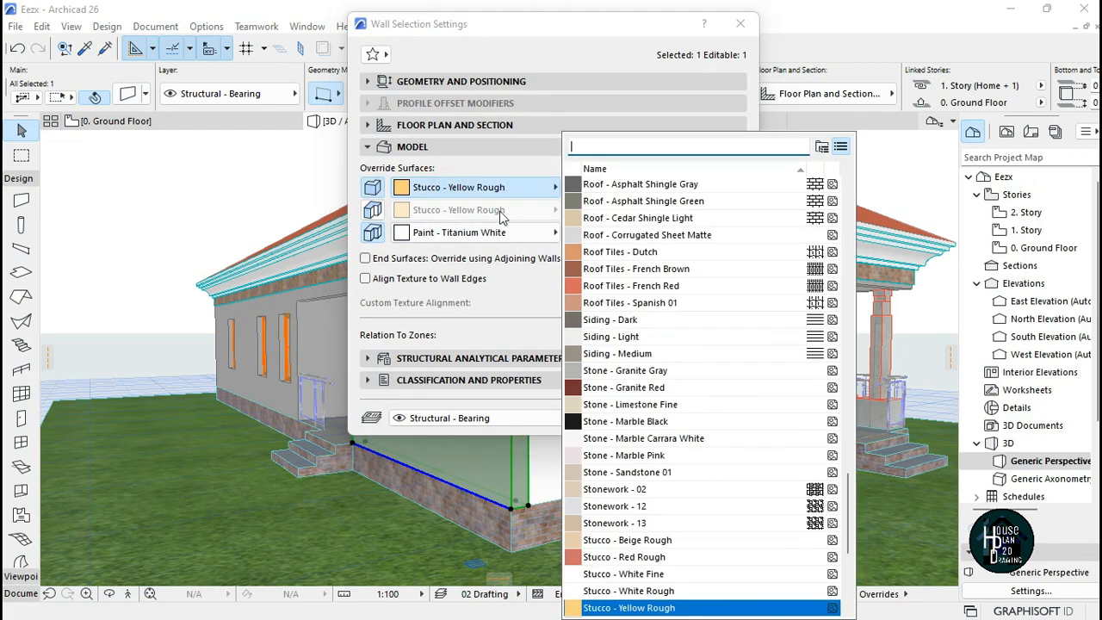
scroll(751, 445, "up", 9)
left_click(744, 439)
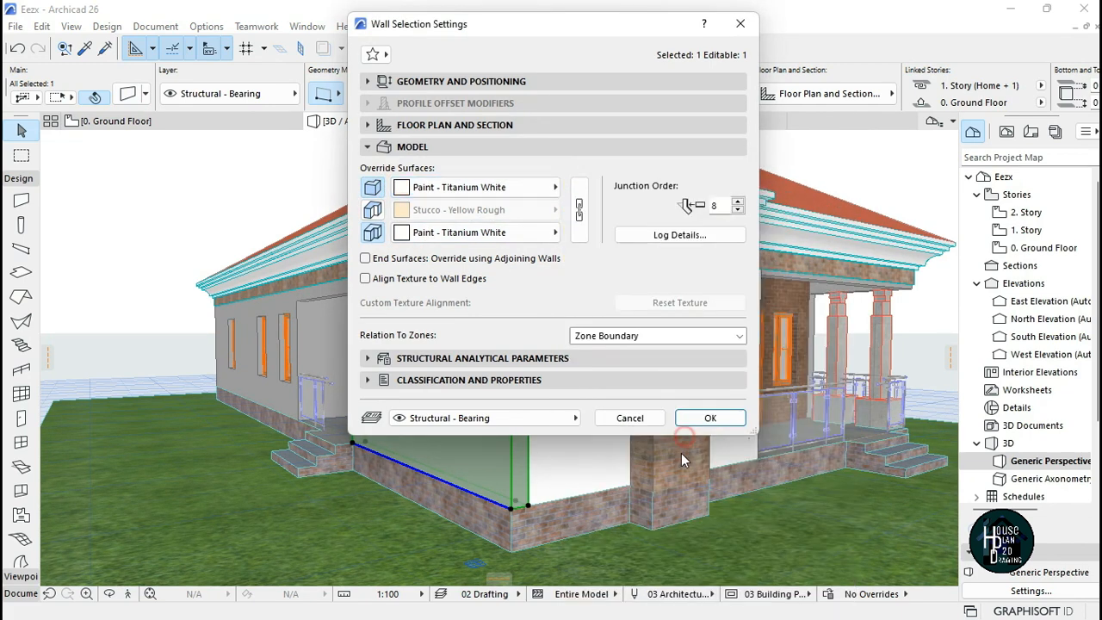
left_click(372, 231)
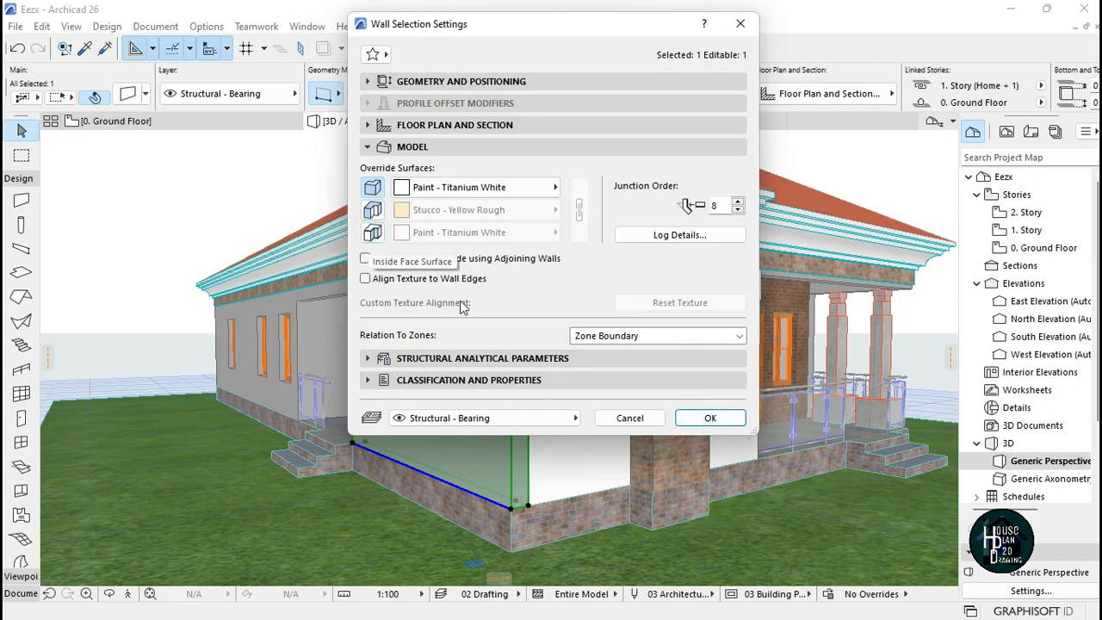
left_click(708, 418)
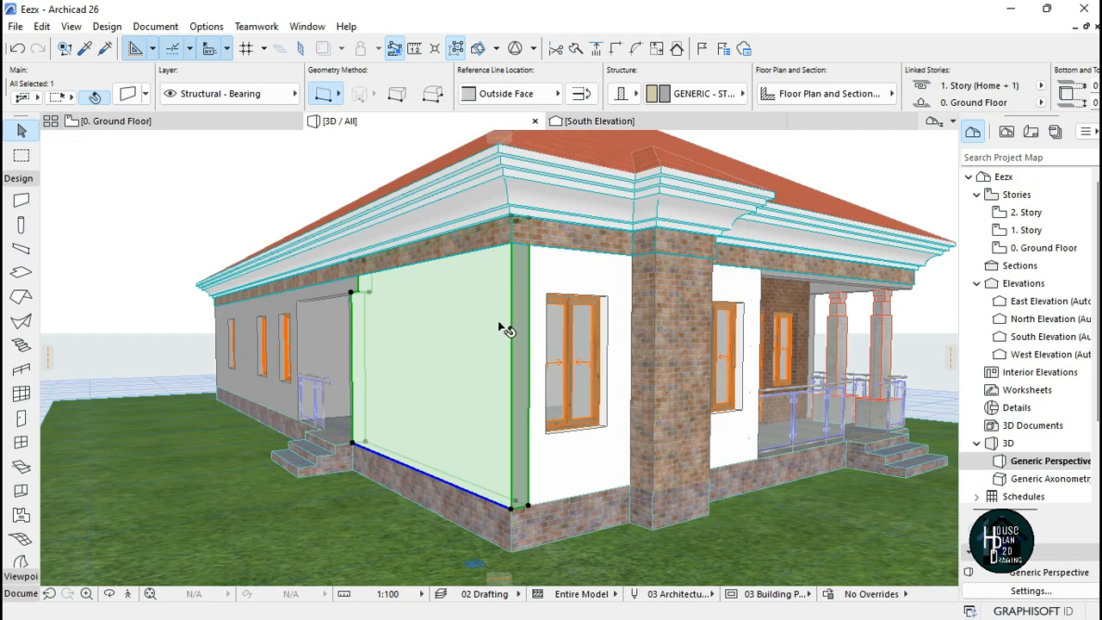
- Set the front-corner side wall's end surfaces to be overridden using adjoining walls
key("Escape")
left_click(470, 317)
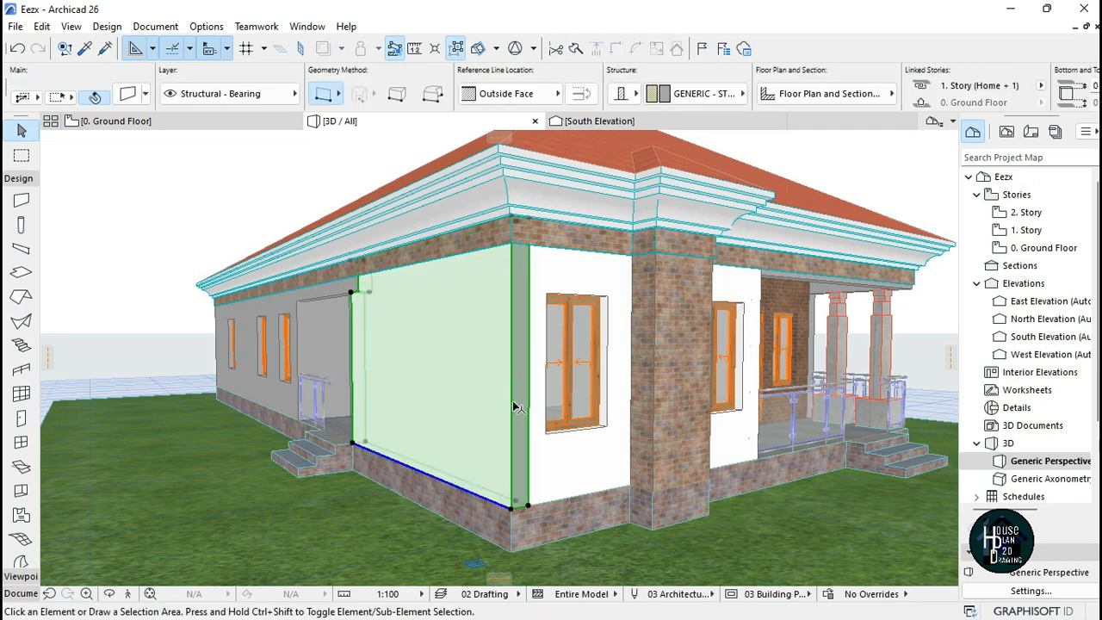
key("Escape")
left_click(467, 382)
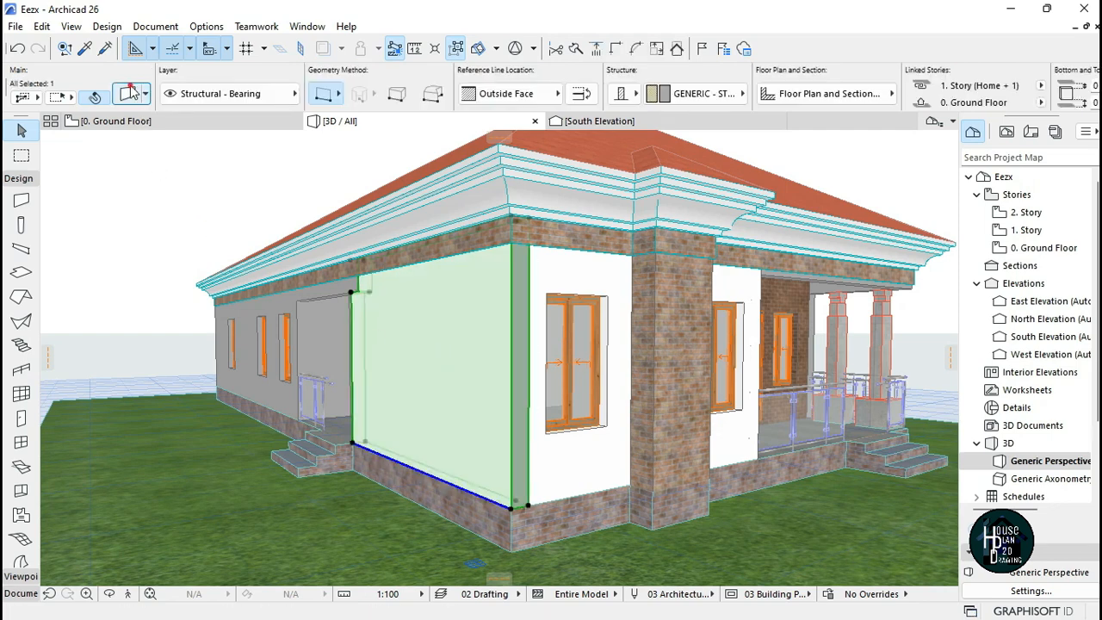
key("ctrl+t")
left_click(417, 260)
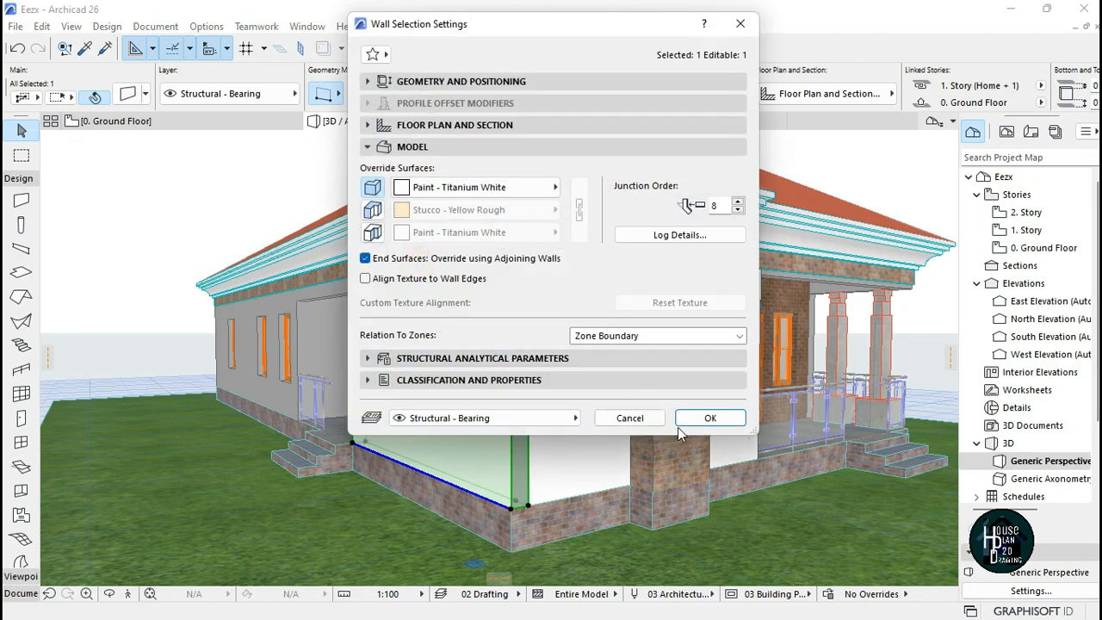
left_click(708, 418)
key("Escape")
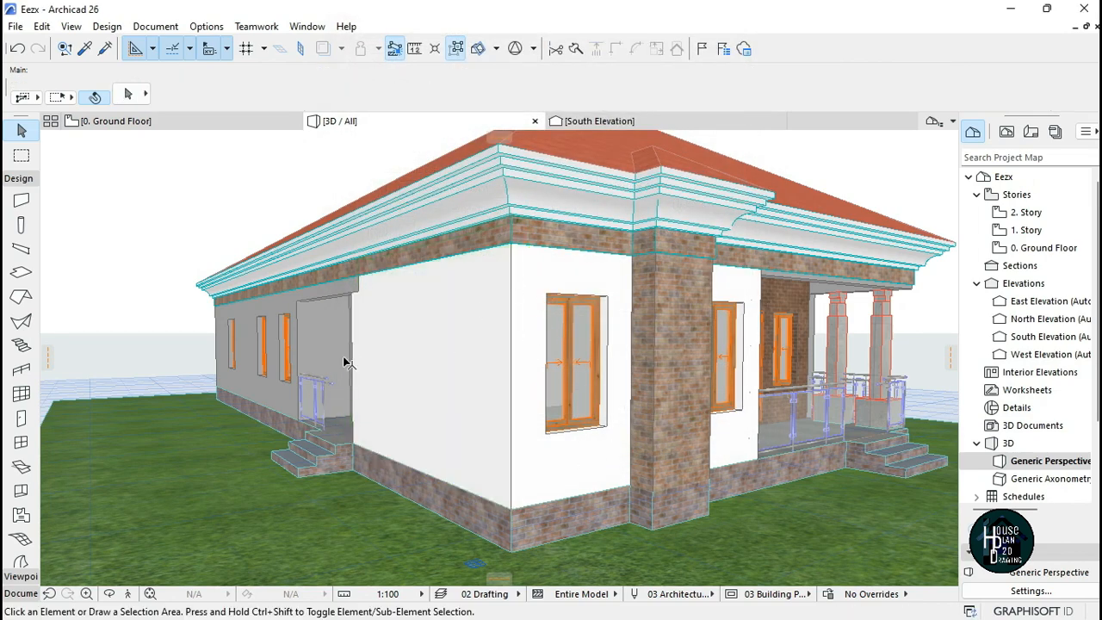
- Try overriding the inside face of the side wall with three windows, beyond the side entrance, with Paint - Titanium White
left_click(129, 593)
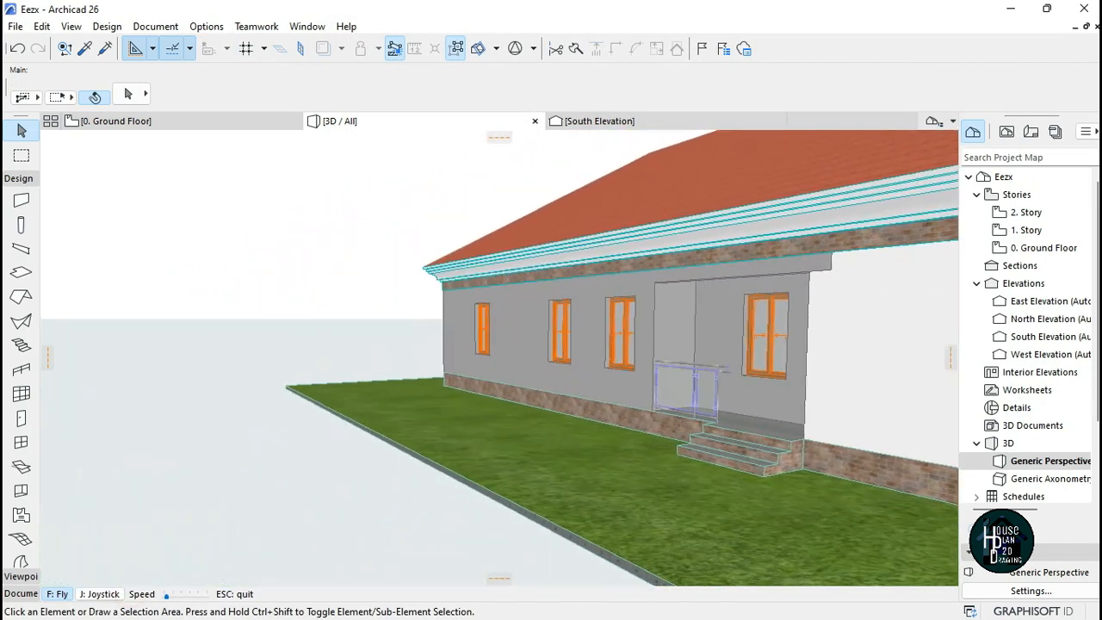
key("Escape")
left_click(406, 310)
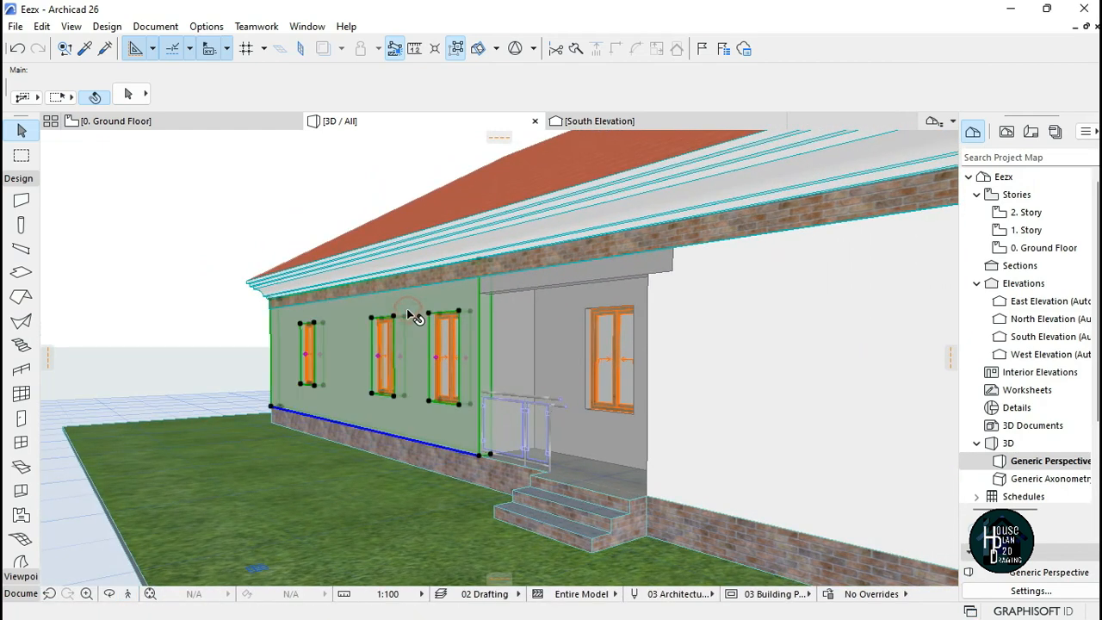
left_click(127, 93)
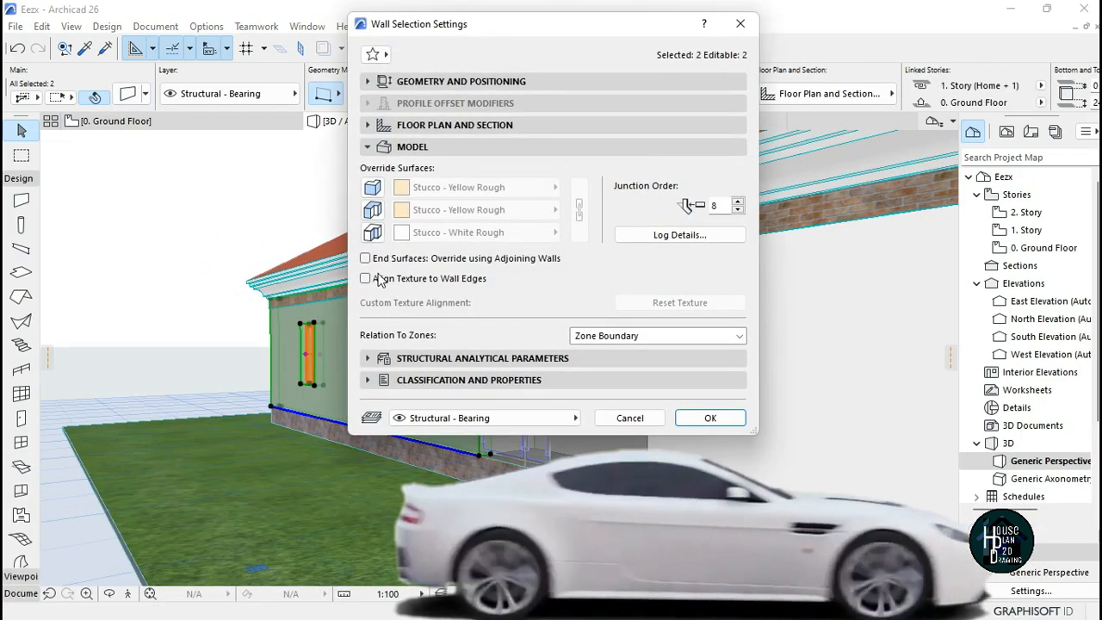
left_click(372, 233)
left_click(474, 232)
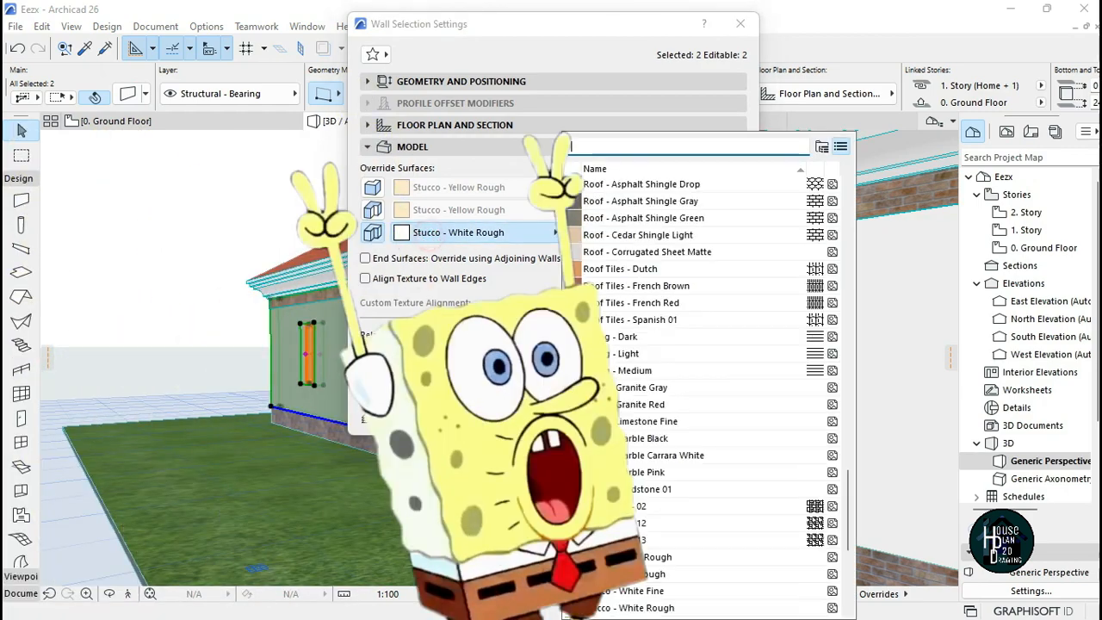
scroll(846, 510, "up", 6)
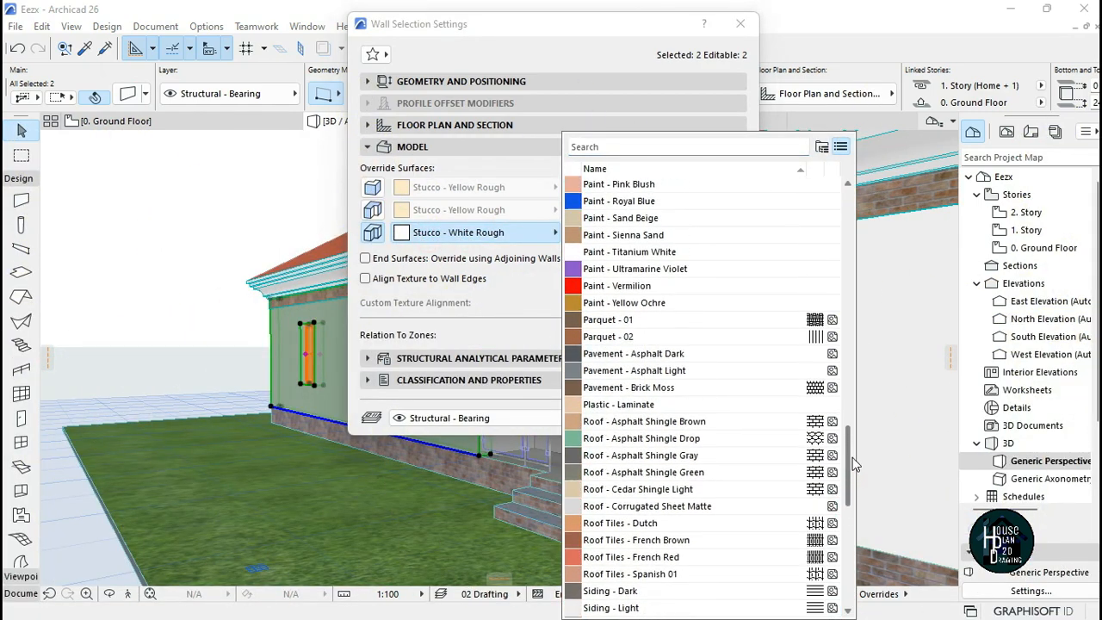
left_click(735, 271)
left_click(711, 418)
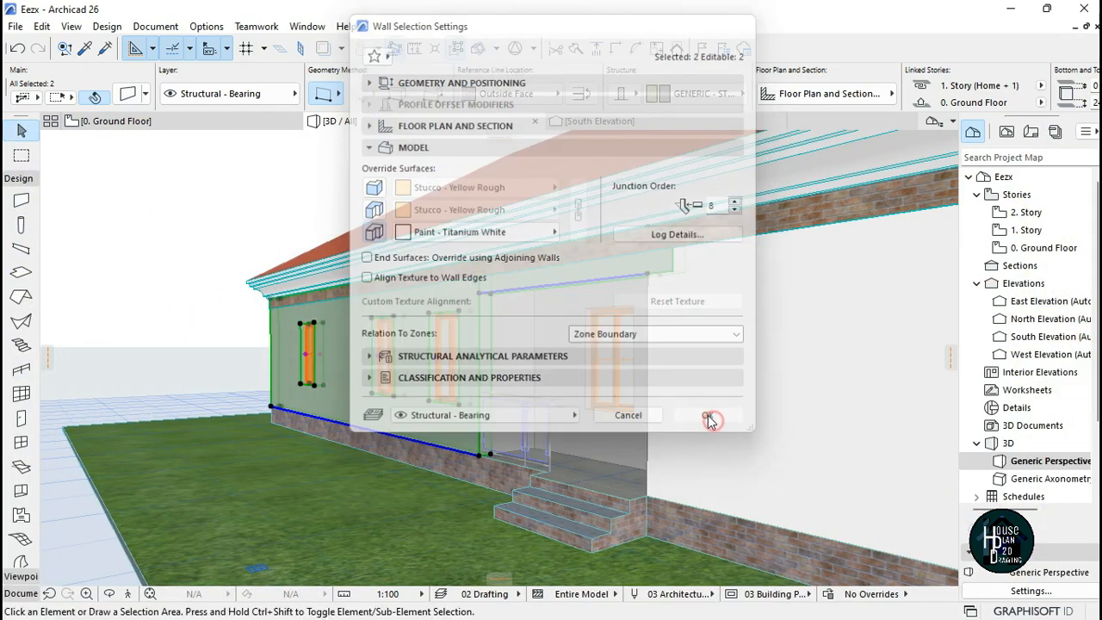
- Override the three-window side wall's outside face with Paint - Titanium White and switch off its inside face override
left_click(129, 95)
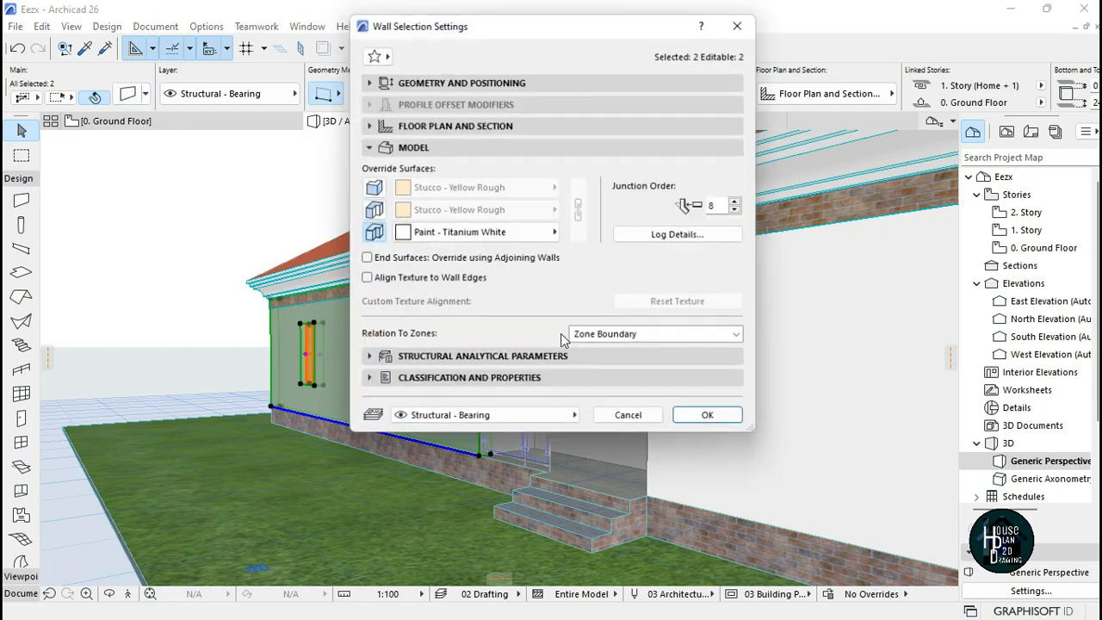
left_click(372, 188)
left_click(579, 207)
left_click(577, 207)
left_click(474, 187)
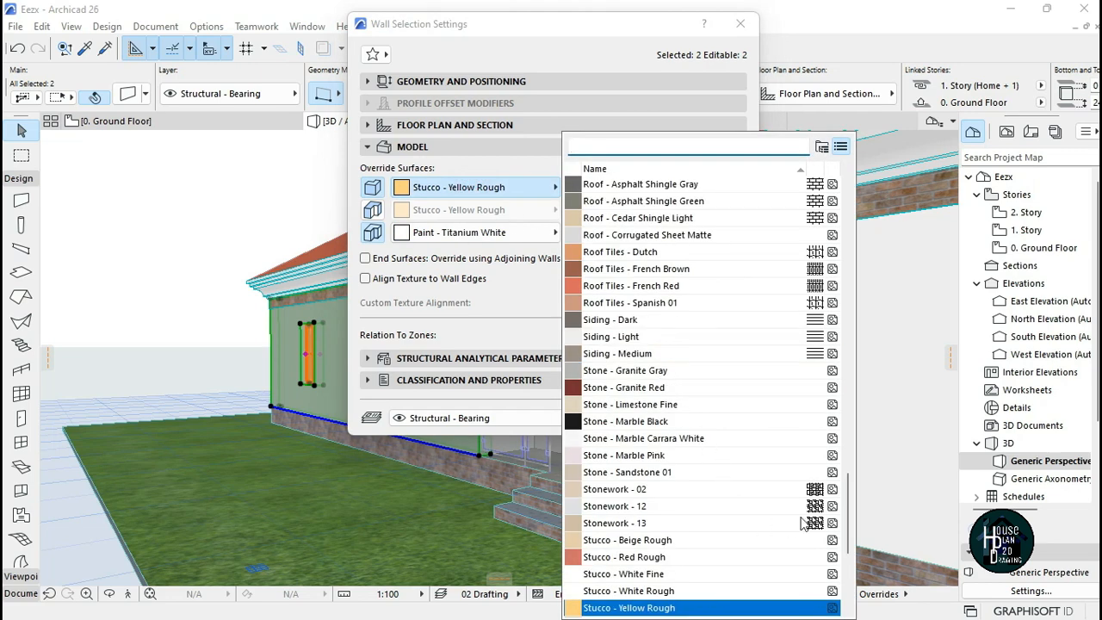
scroll(852, 472, "up", 6)
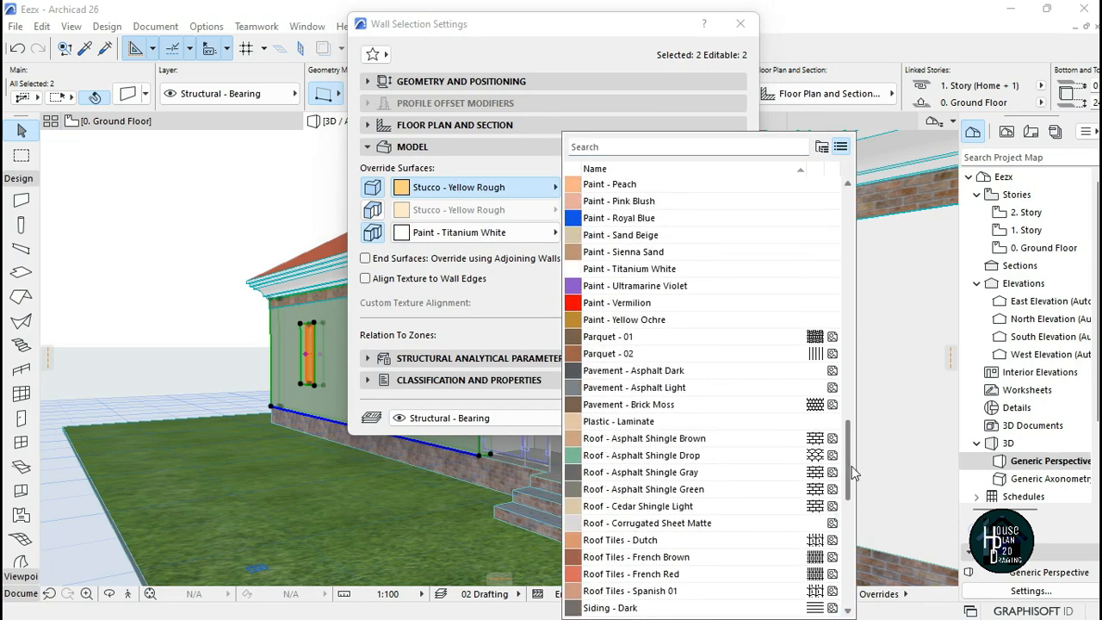
left_click_drag(852, 472, 848, 439)
left_click(680, 453)
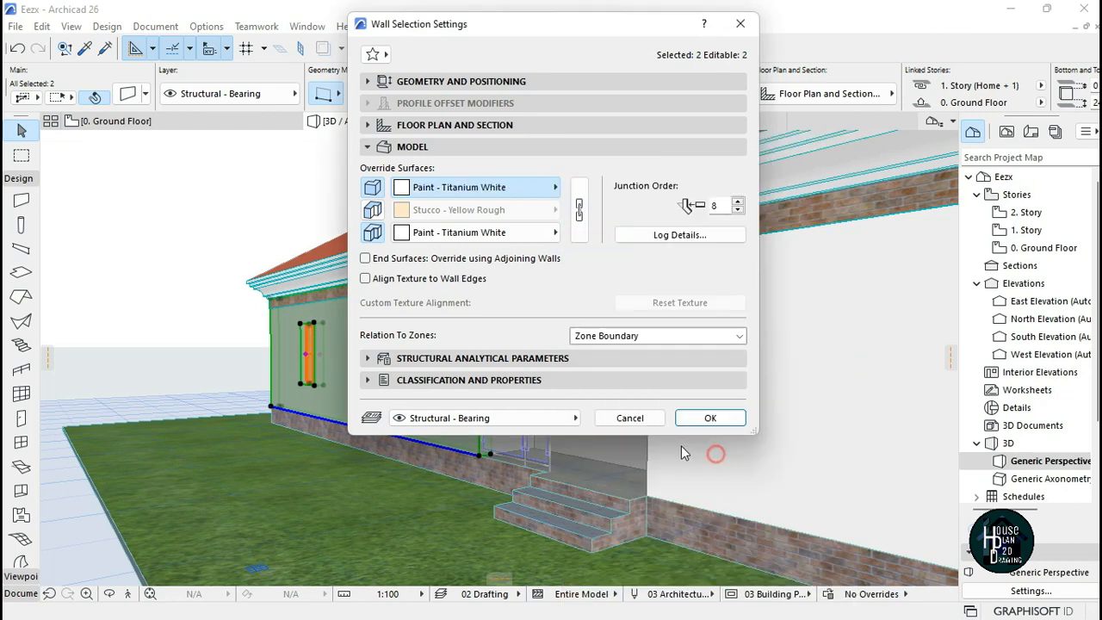
left_click(371, 231)
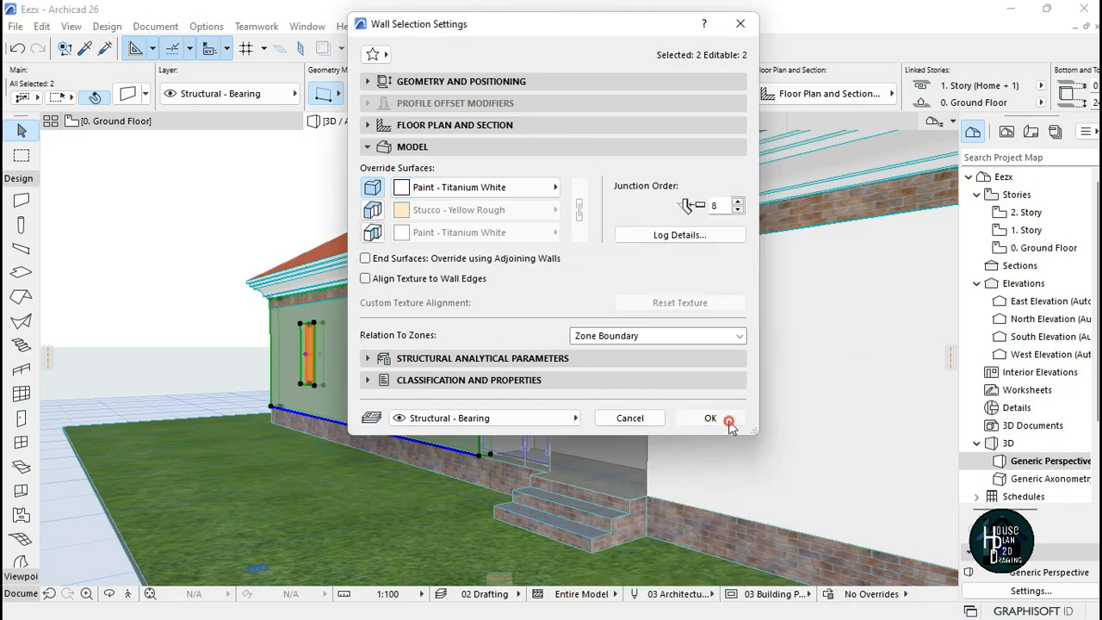
left_click(711, 418)
key("Escape")
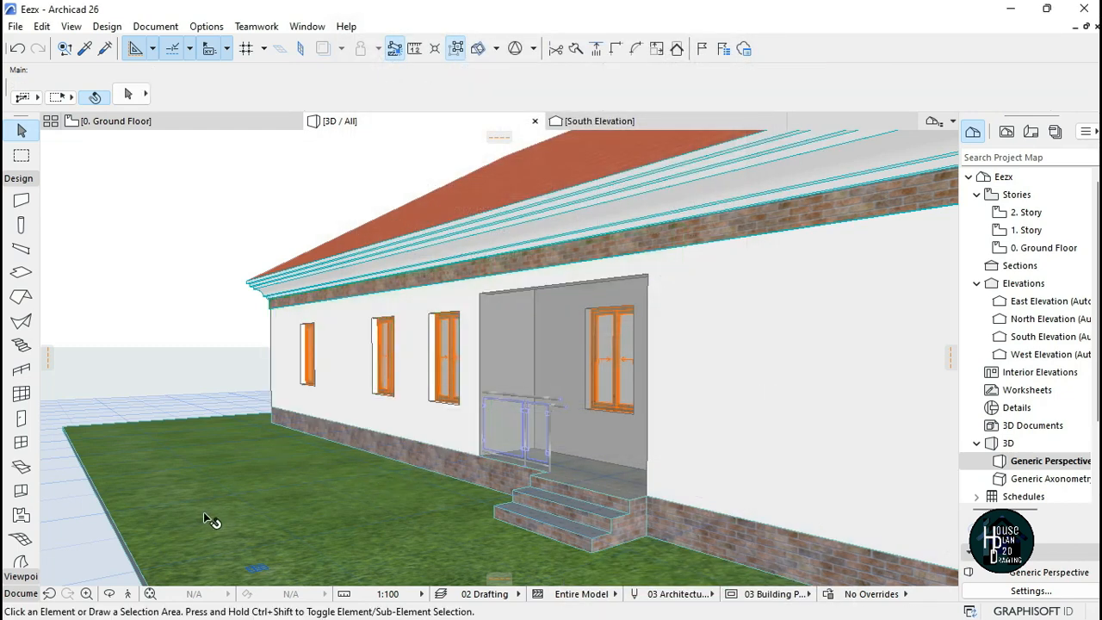
- Override the inside face of the house's rear wall, the one with two small windows, with Paint - Titanium White
left_click(128, 593)
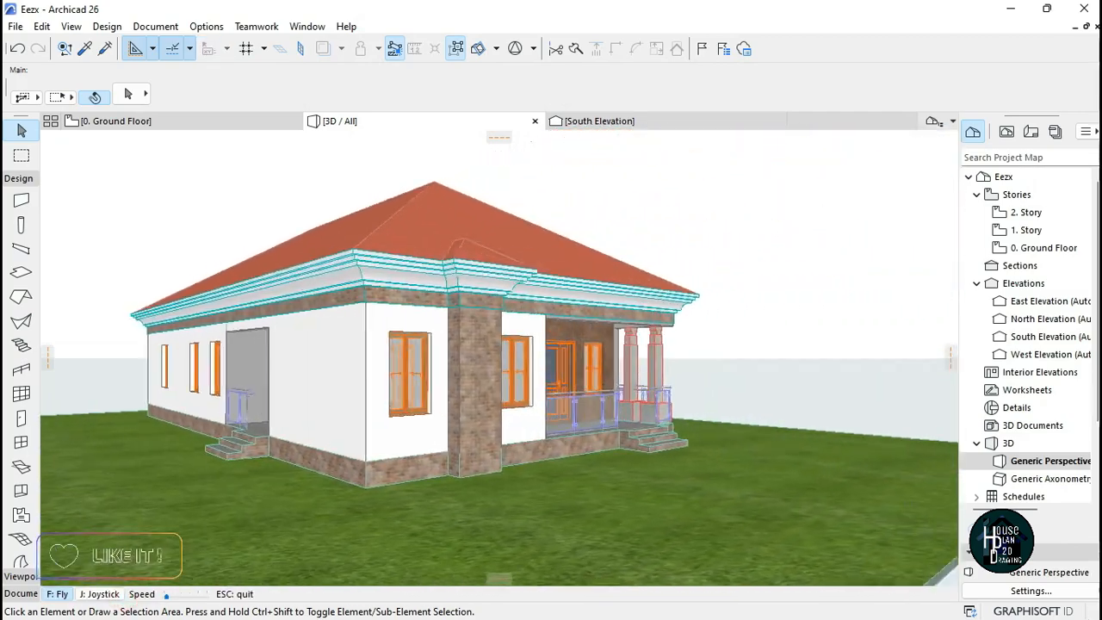
key("Right")
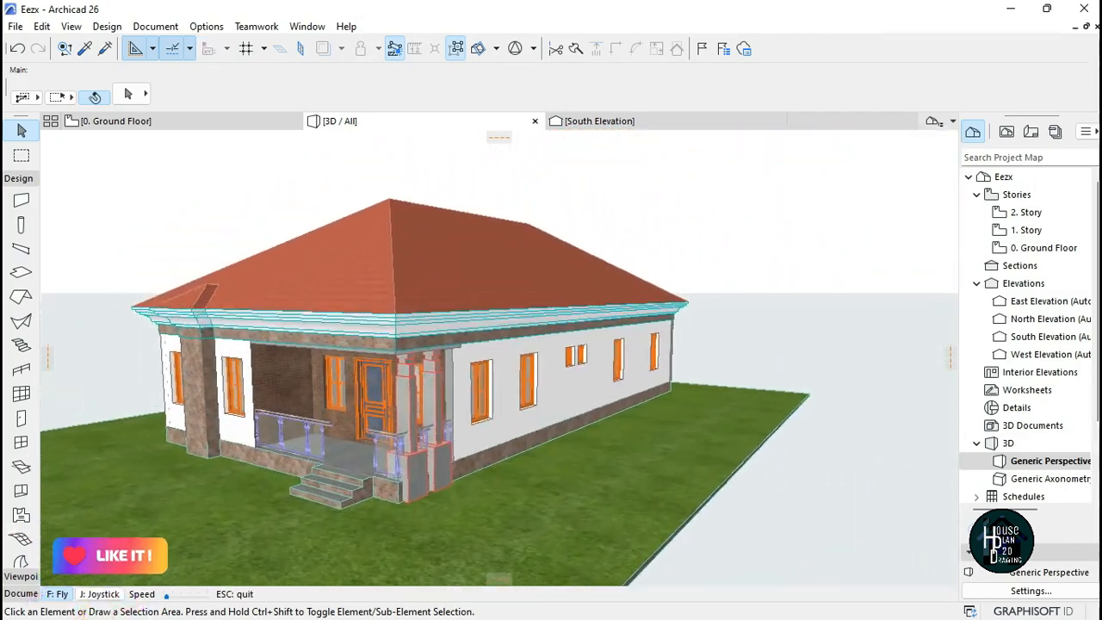
key("Right")
key("Up")
key("Escape")
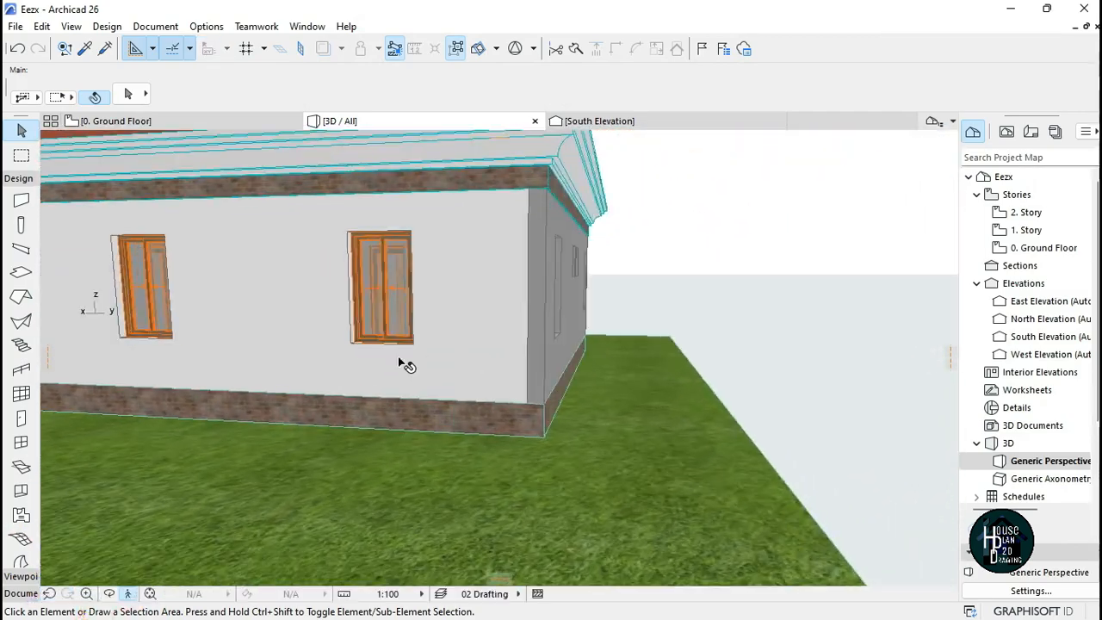
left_click(128, 594)
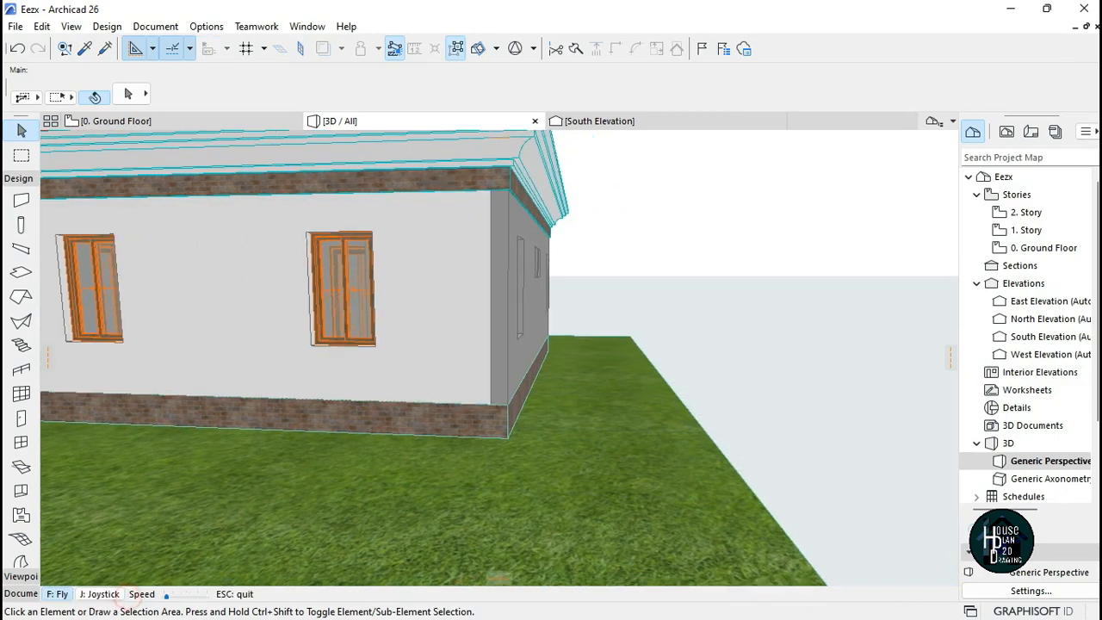
key("Right")
key("Escape")
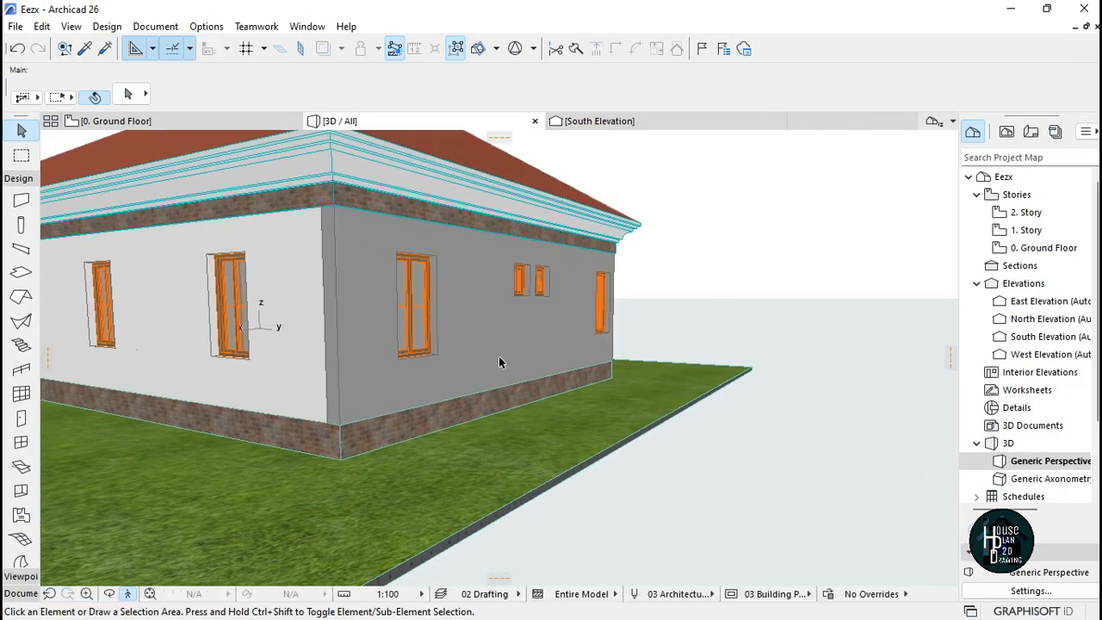
left_click(476, 314)
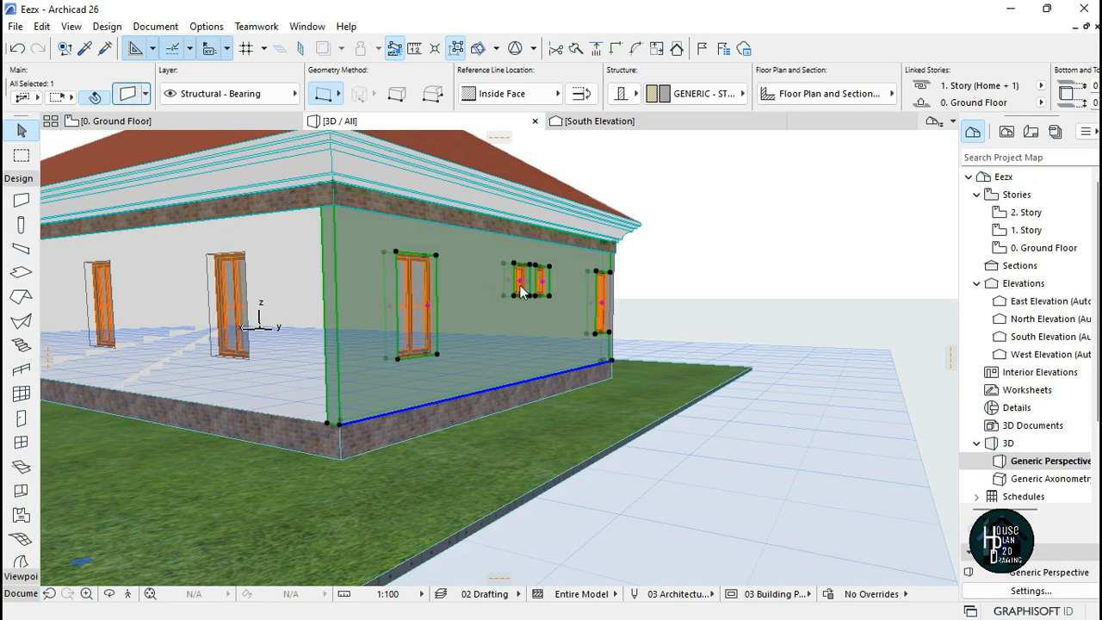
key("ctrl+t")
left_click(373, 188)
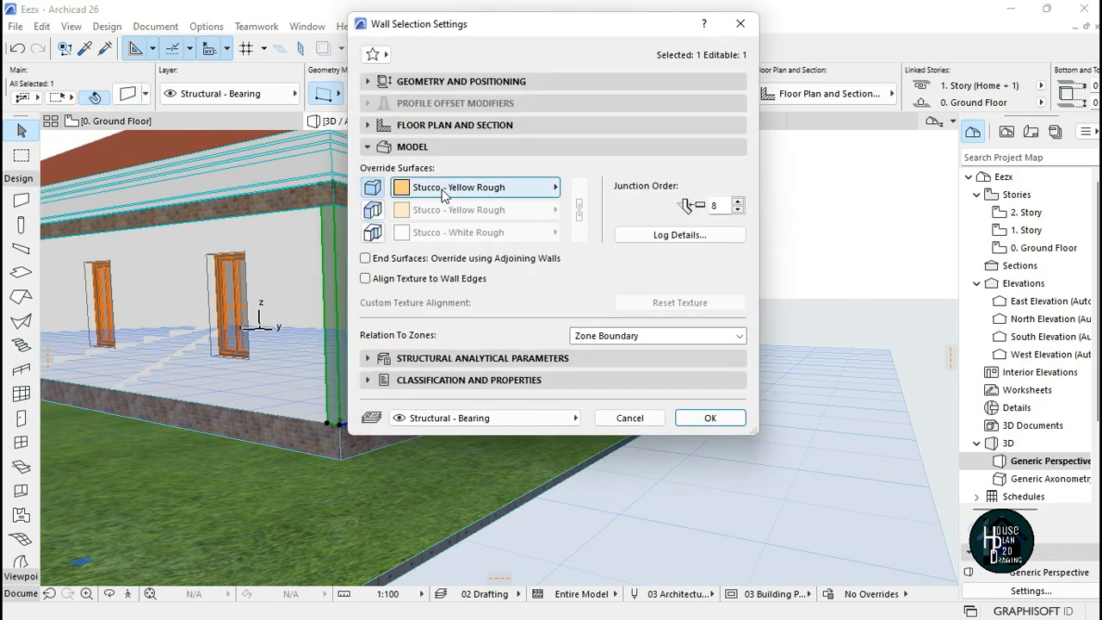
left_click(372, 232)
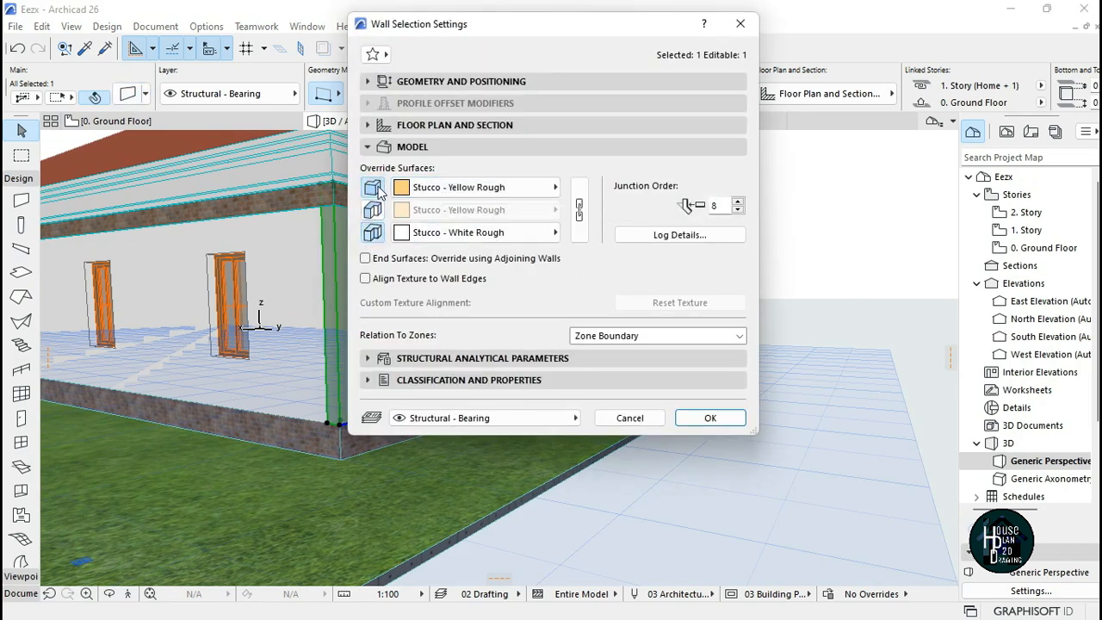
left_click(373, 187)
left_click(439, 242)
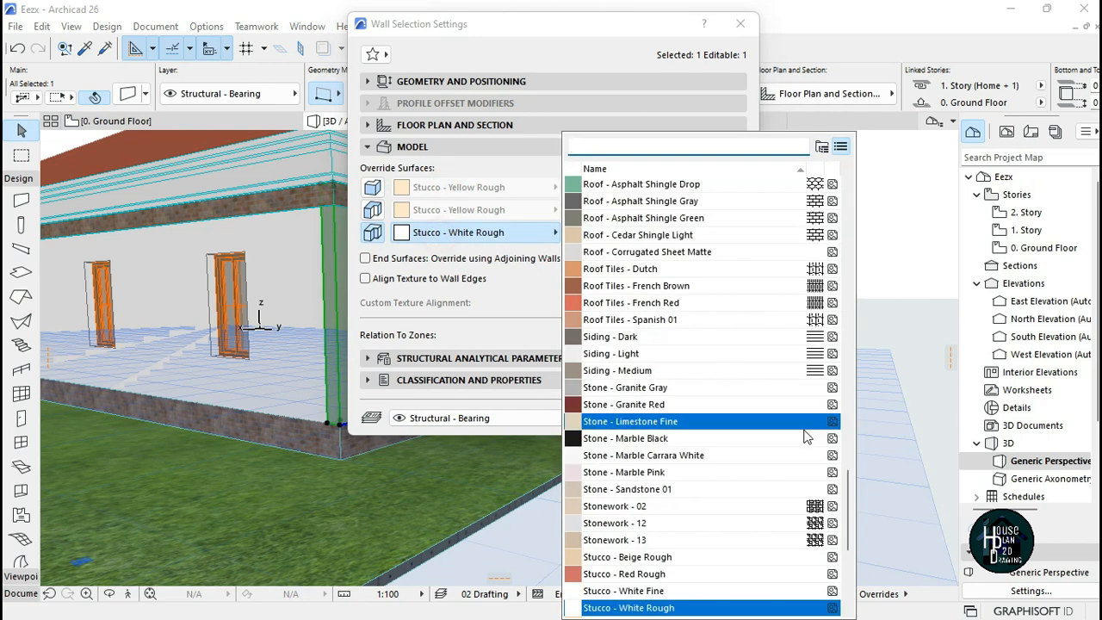
left_click_drag(851, 497, 851, 433)
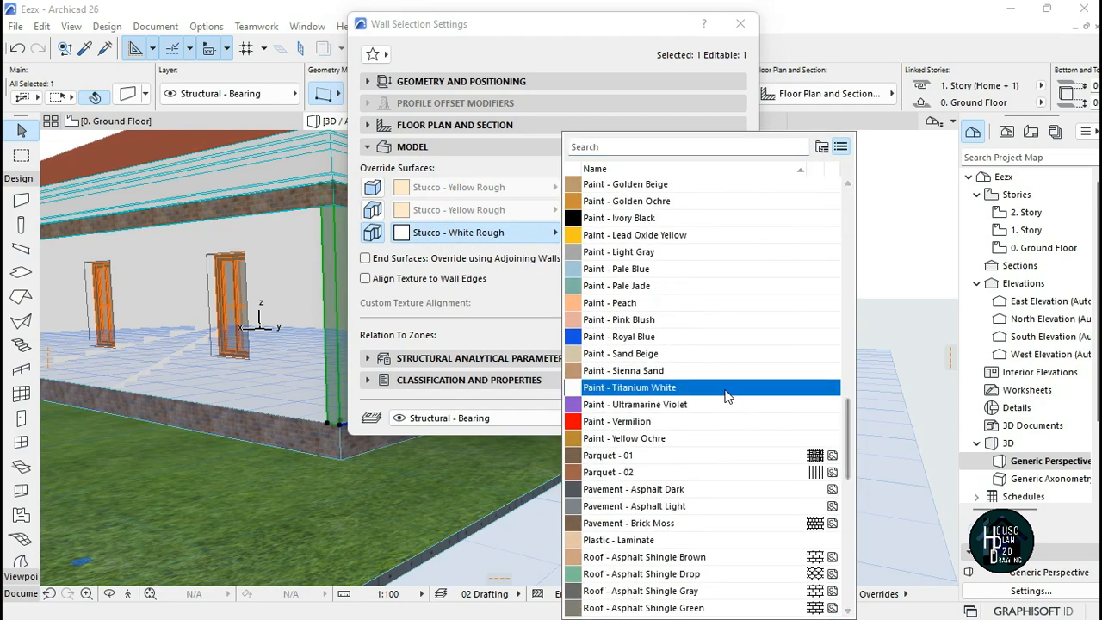
left_click(628, 388)
left_click(710, 418)
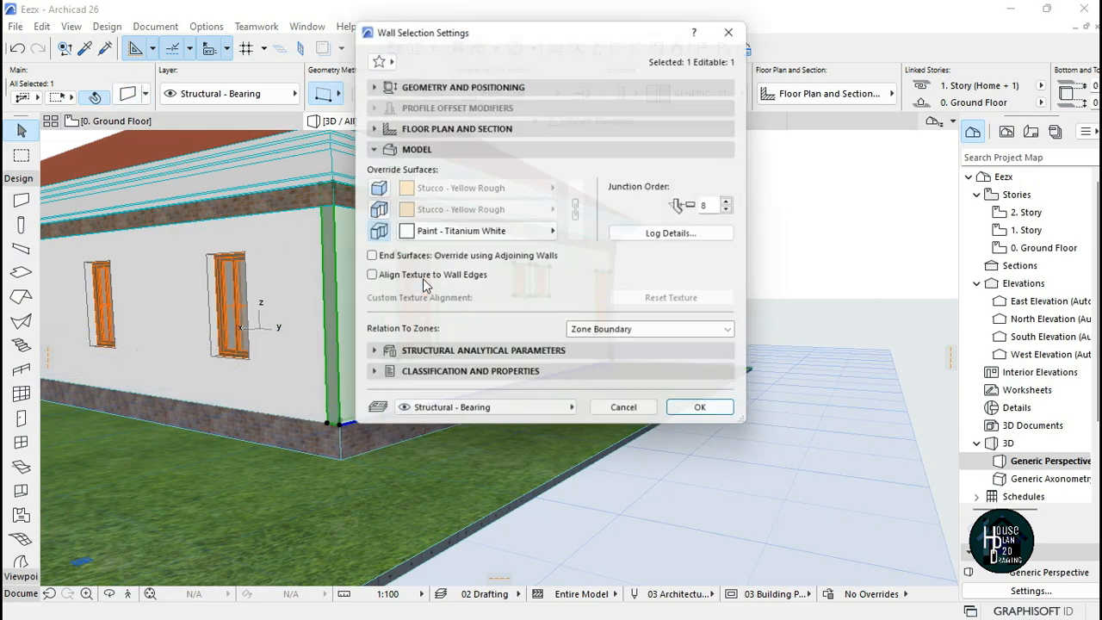
- Set the rear wall's end surfaces to be overridden using adjoining walls
left_click(428, 260)
left_click(710, 419)
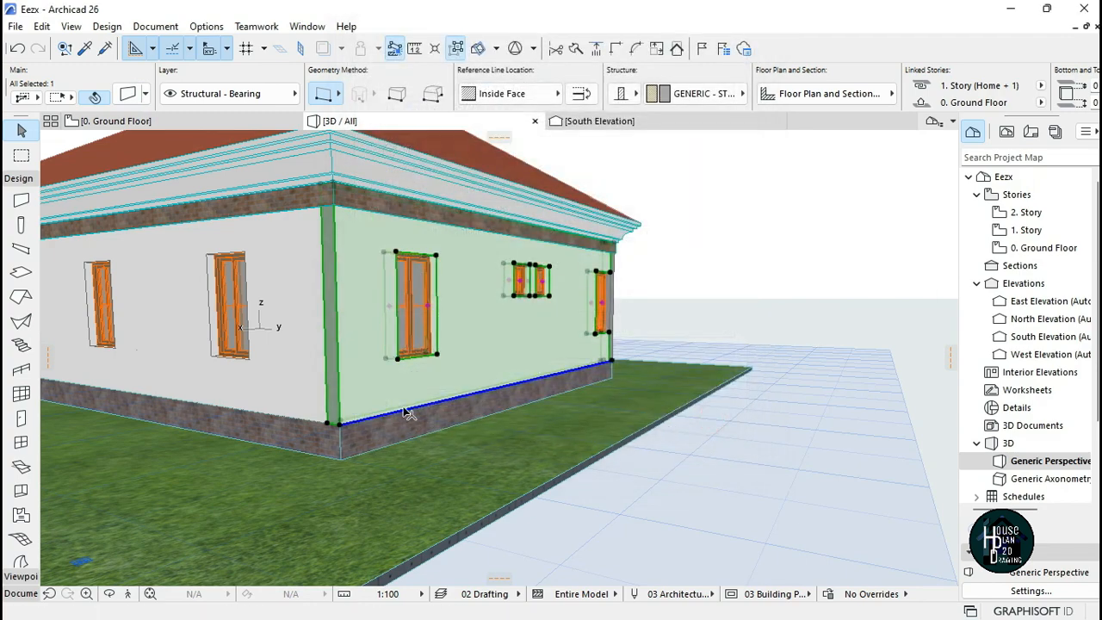
key("Escape")
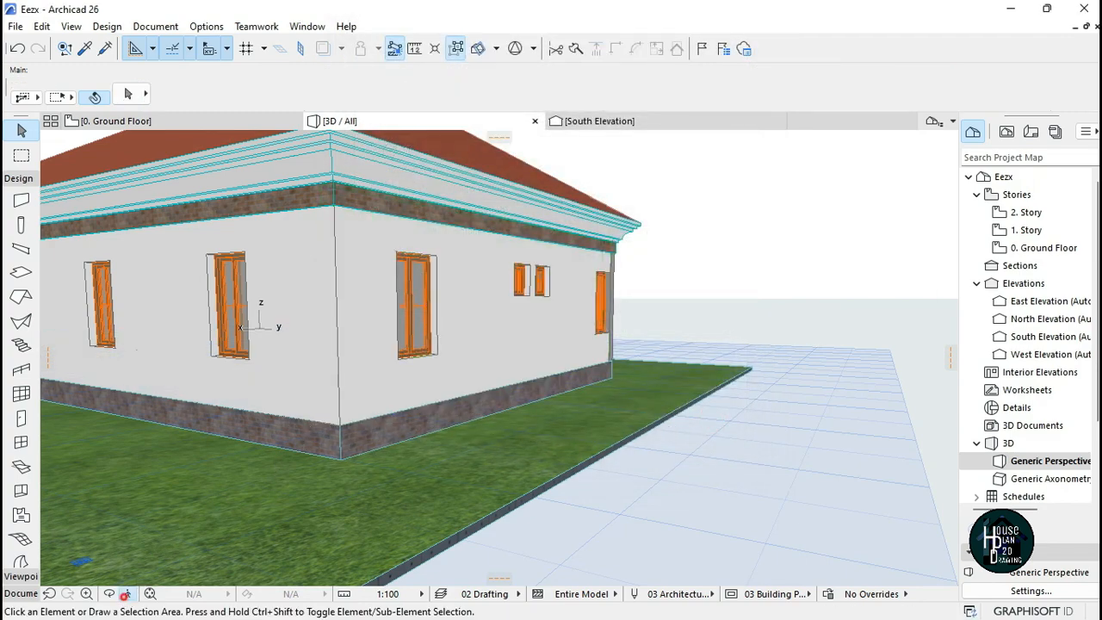
- Set the end surfaces of the three-window side wall at the rear corner to be overridden using adjoining walls
left_click(126, 594)
key("Right")
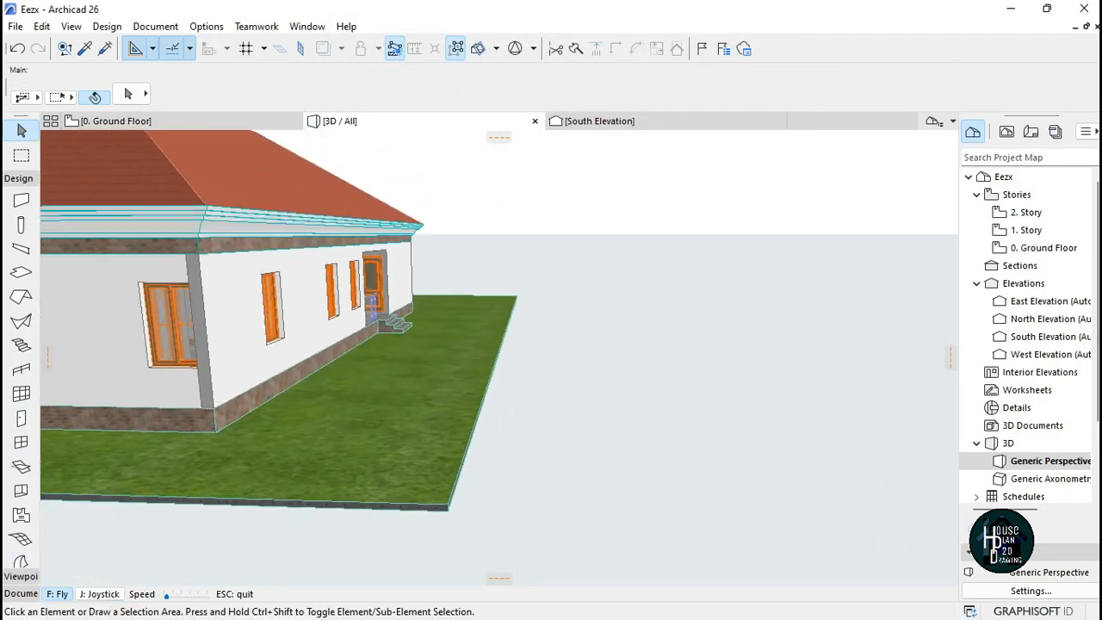
key("Up")
key("Escape")
left_click(457, 300)
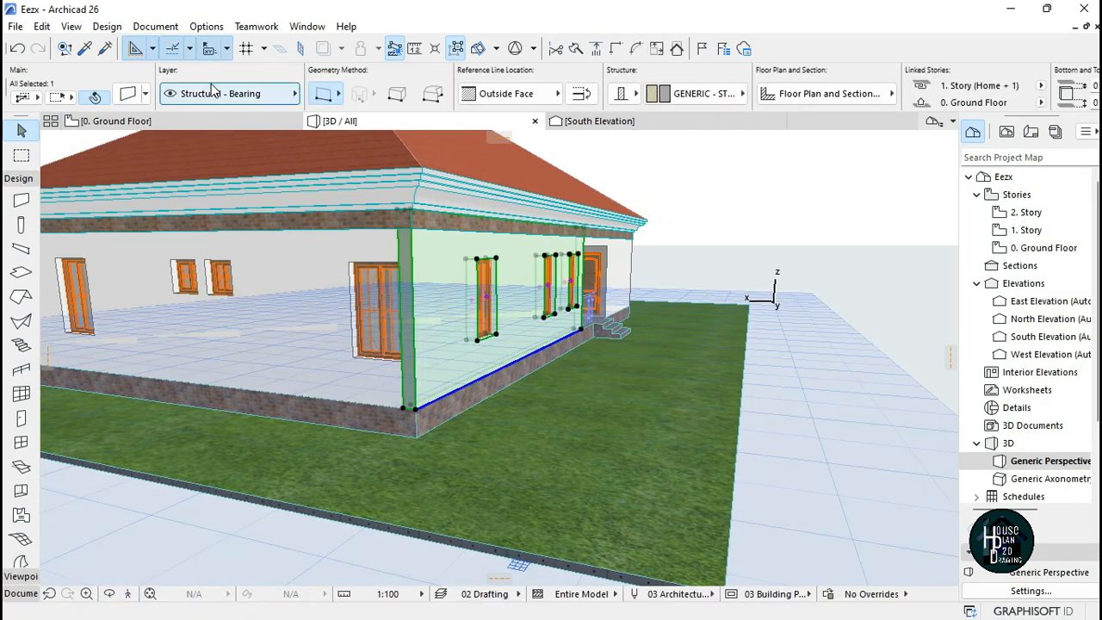
double_click(447, 308)
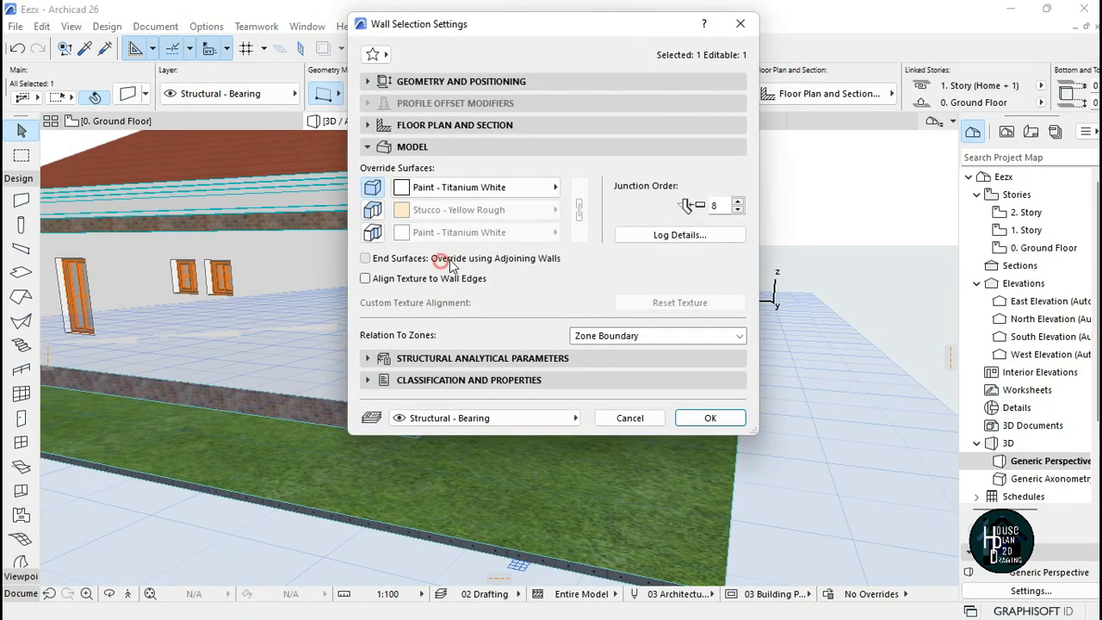
left_click(723, 423)
key("Escape")
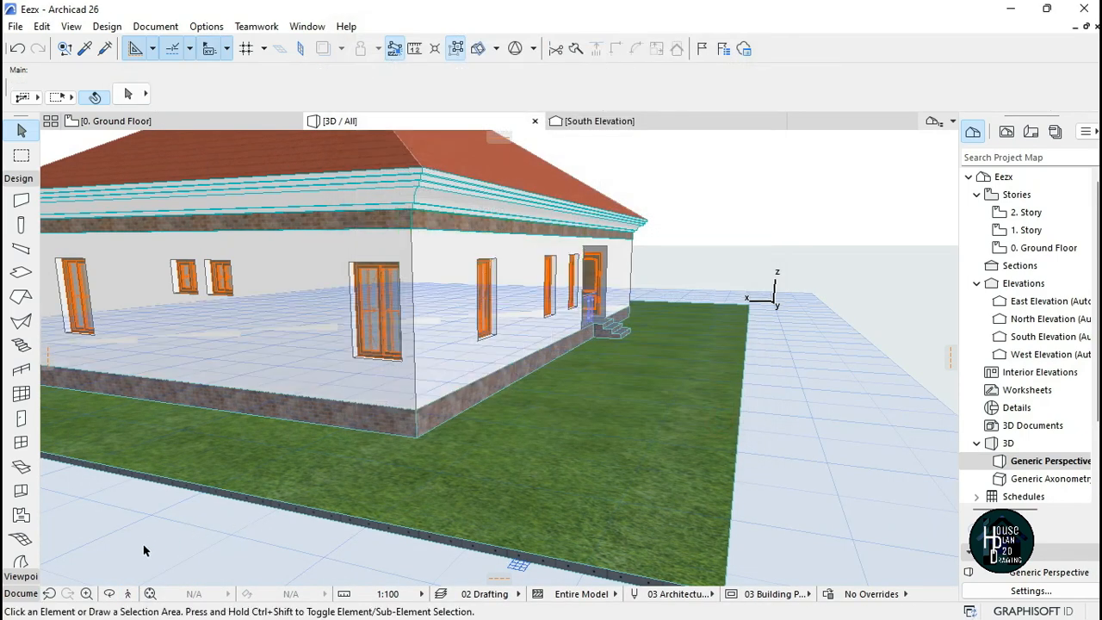
- Override the outside face of the recessed side entrance's back wall, the one with the window, with Brick - Brown
left_click(128, 595)
key("Down")
key("Up")
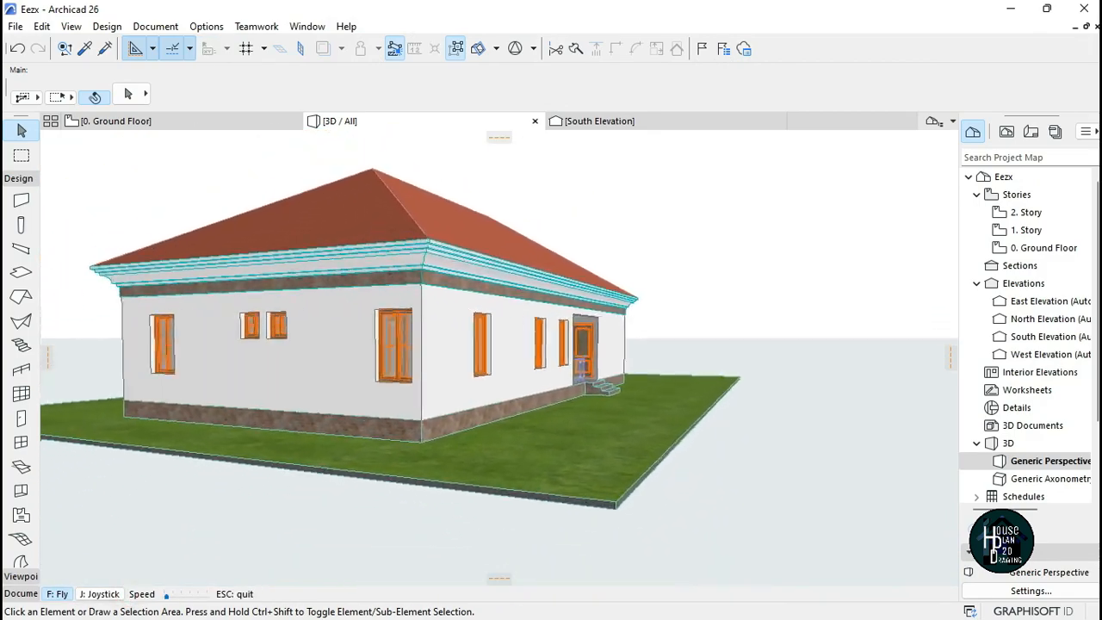
key("Right")
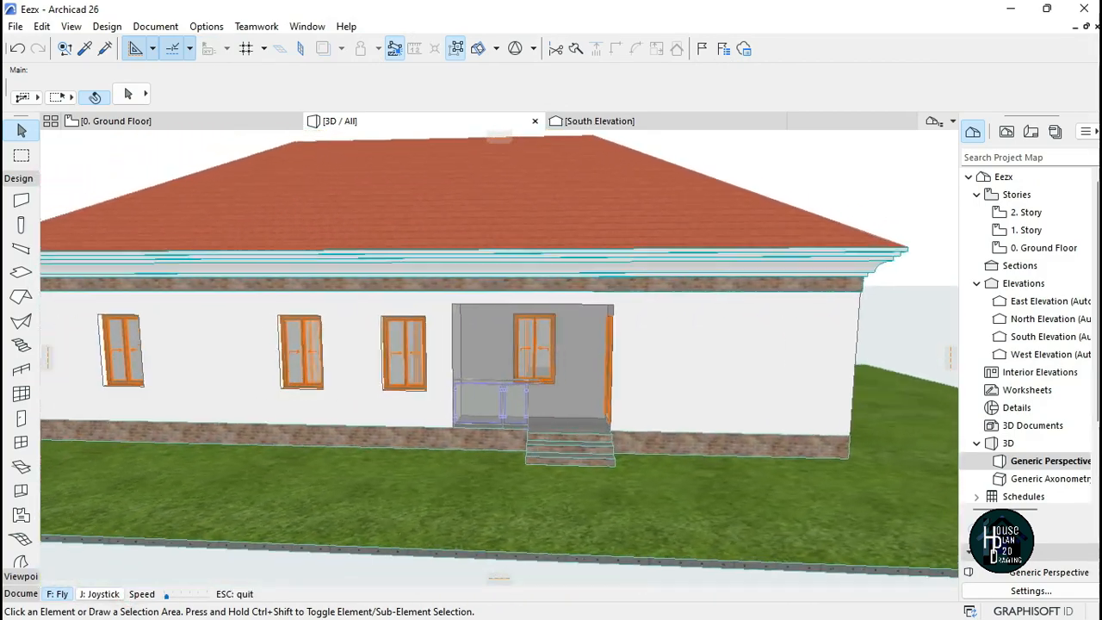
key("Right")
key("Left")
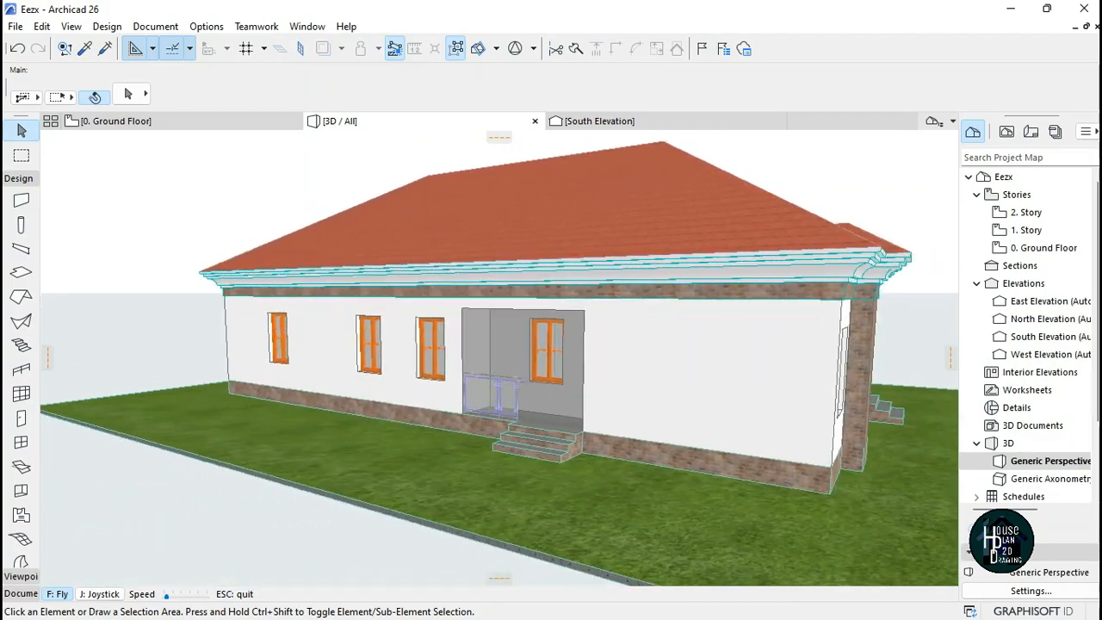
key("Up")
key("Escape")
left_click(535, 265)
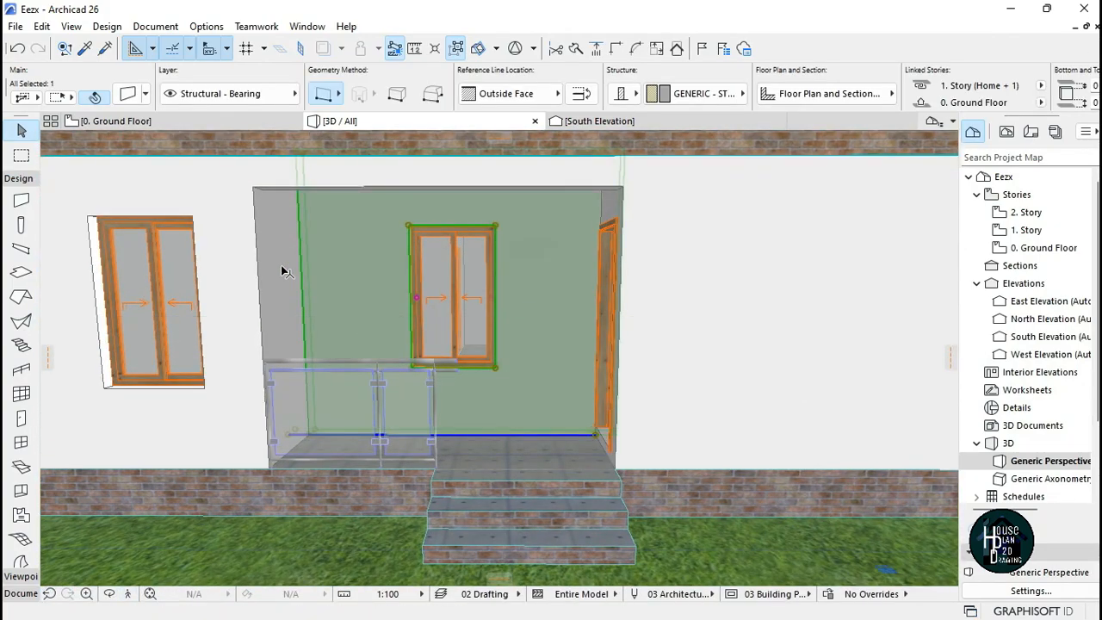
left_click(516, 326)
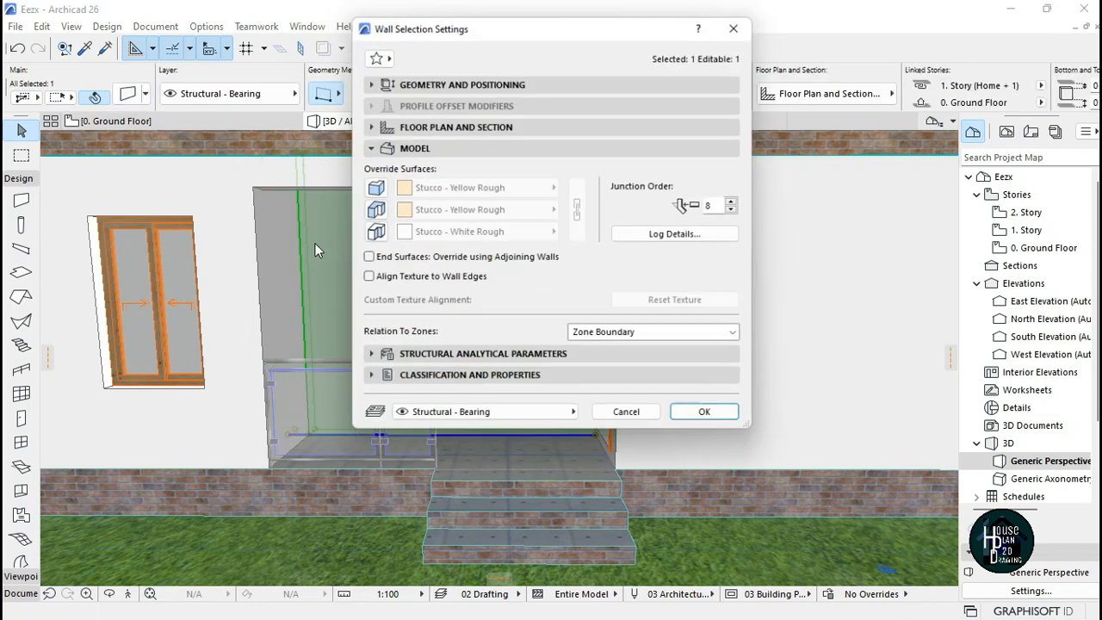
left_click(372, 187)
left_click(469, 187)
left_click_drag(850, 484, 855, 204)
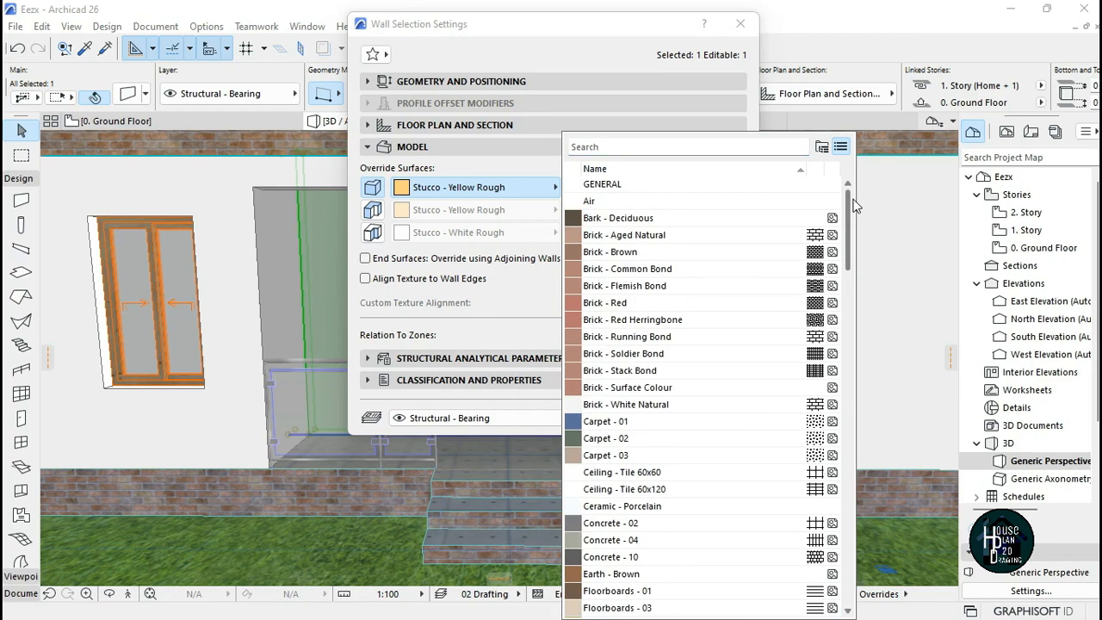
left_click(682, 252)
left_click(707, 418)
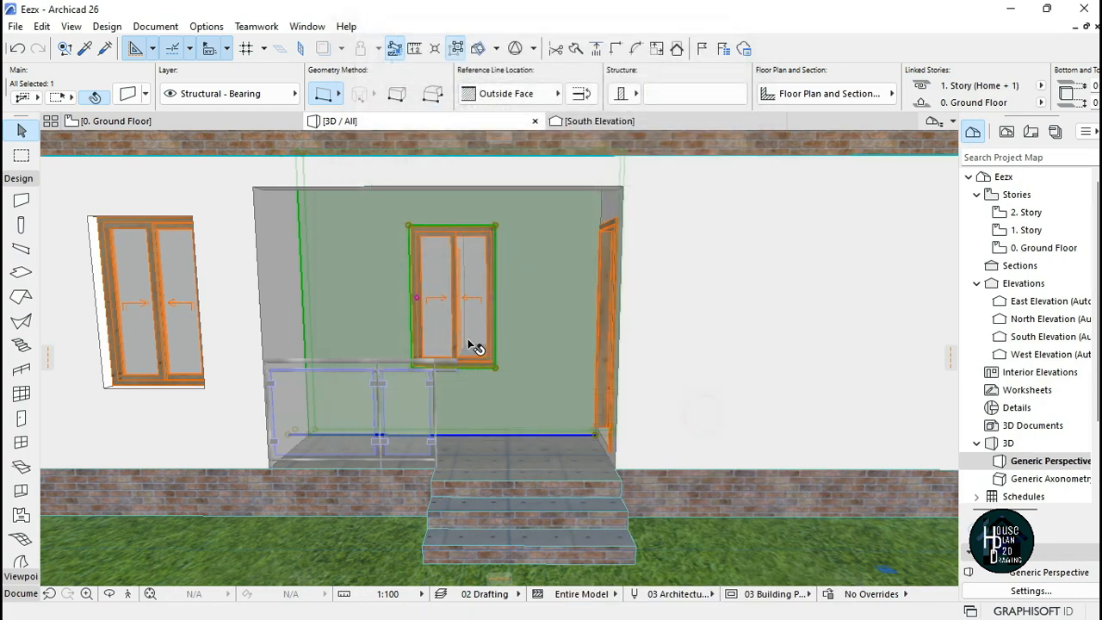
- Try overriding the inside face of the side entrance's wall opposite the door with Brick - Brown
left_click(280, 269)
key("ctrl+t")
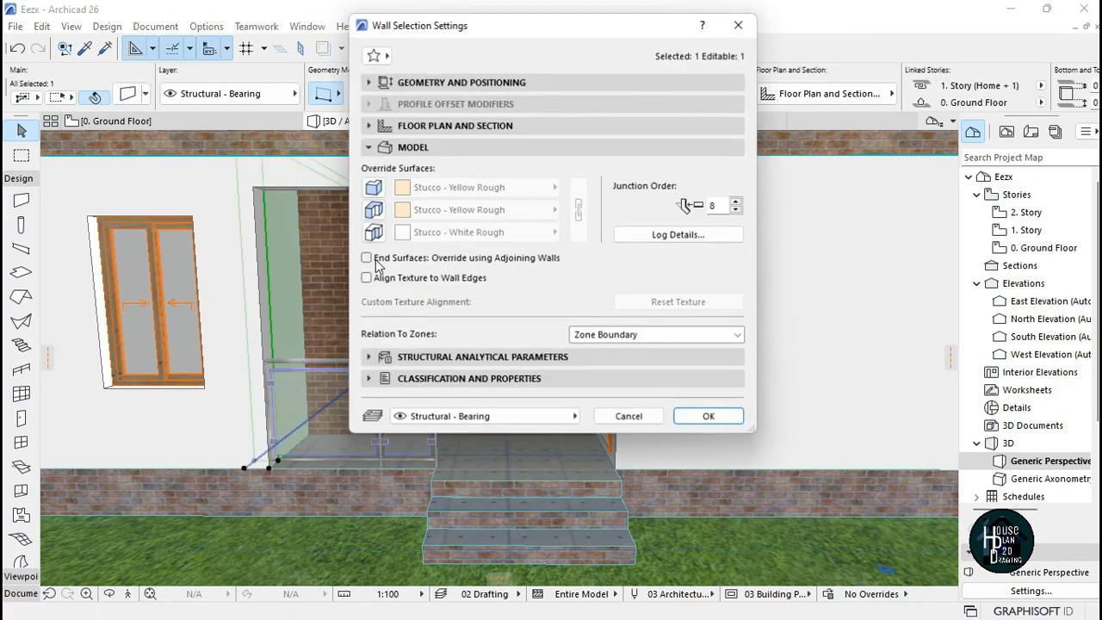
left_click(461, 232)
left_click_drag(855, 487, 846, 202)
left_click(706, 252)
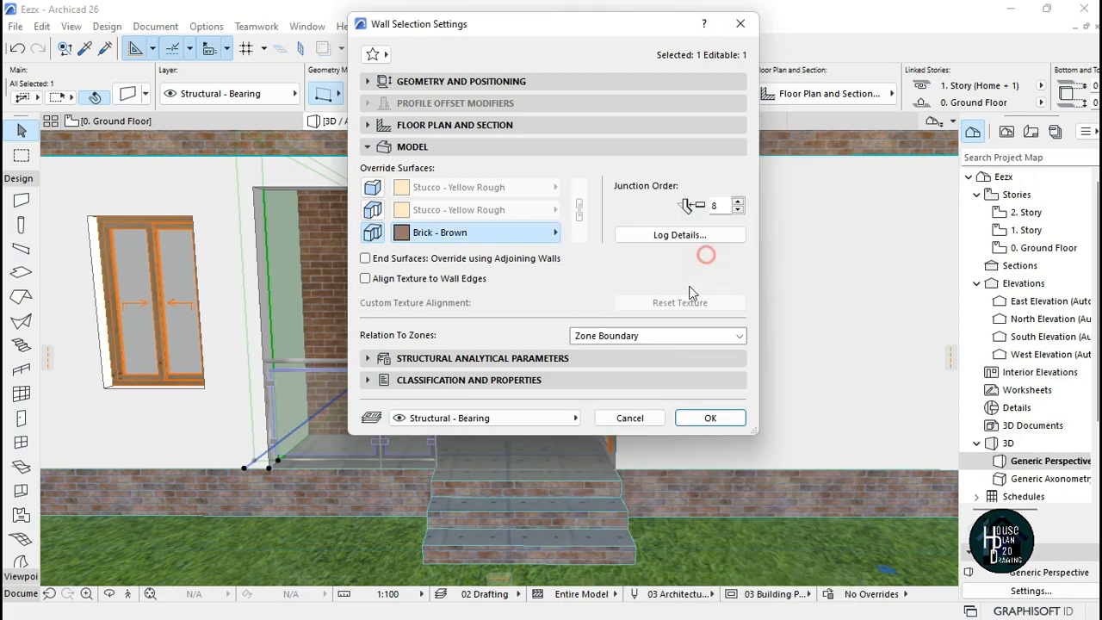
left_click(711, 419)
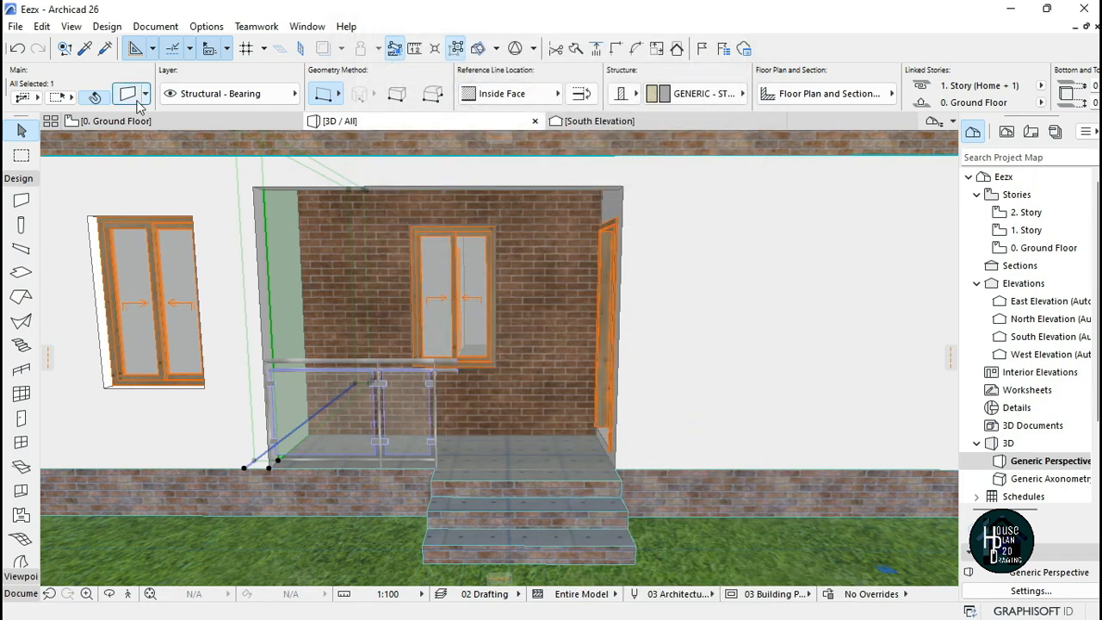
- Override the outside face of the wall opposite the side-entrance door with Brick - Brown and switch off its inside face override
double_click(401, 295)
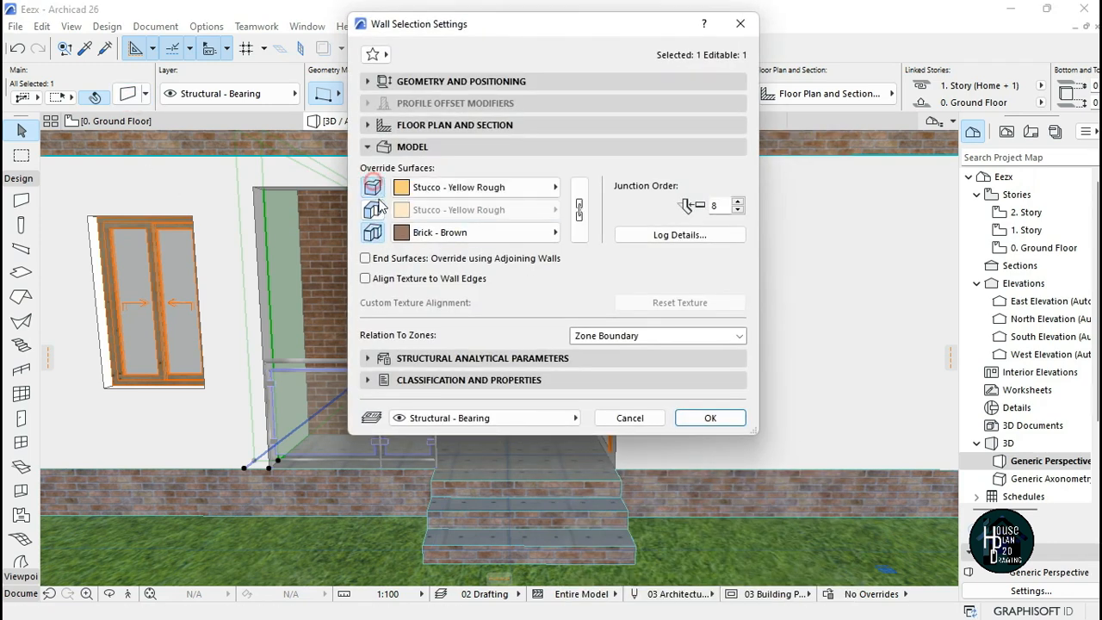
left_click(435, 197)
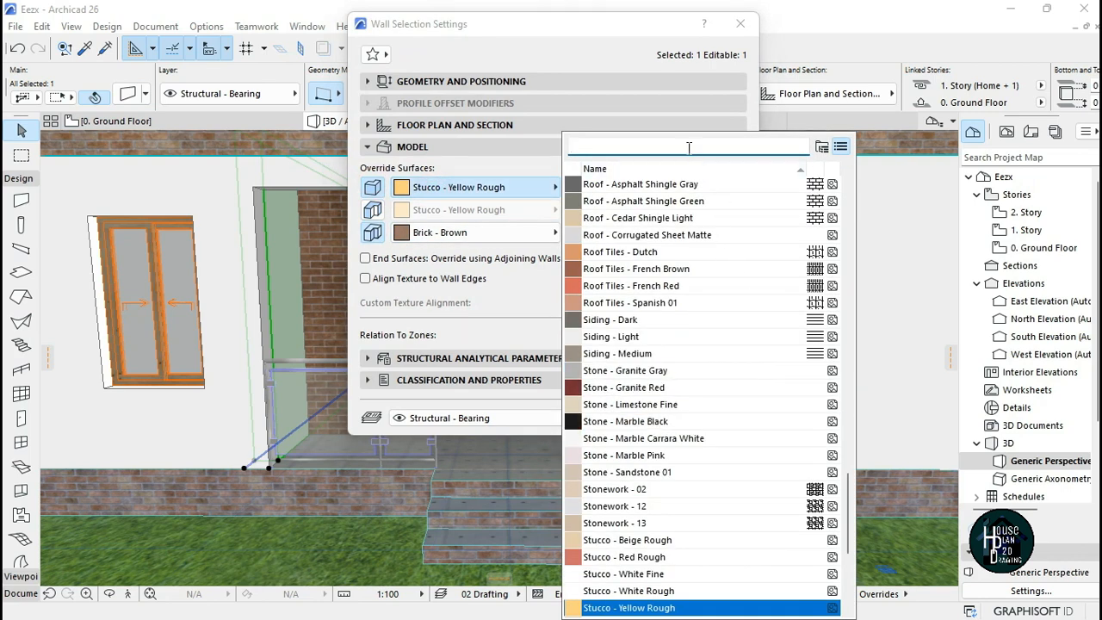
type("bri")
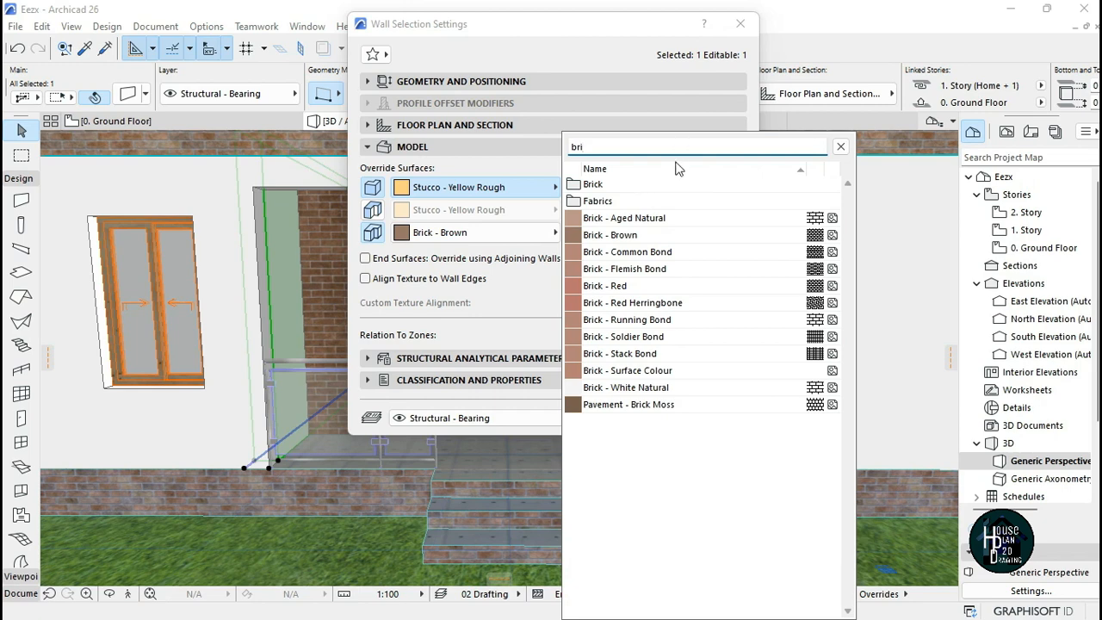
left_click(633, 240)
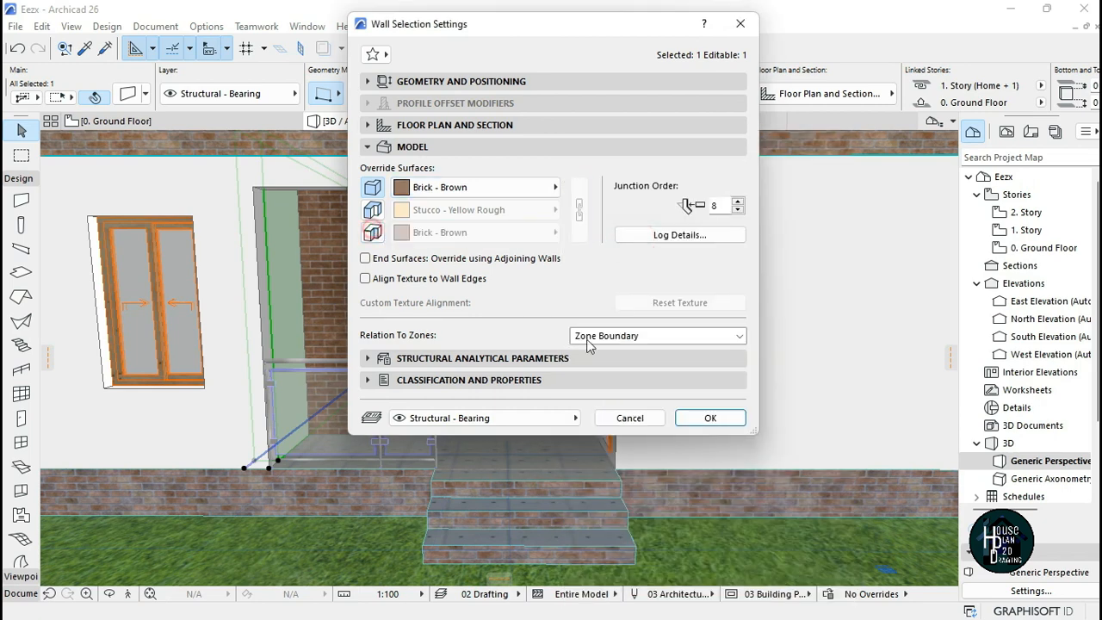
left_click(709, 418)
key("Escape")
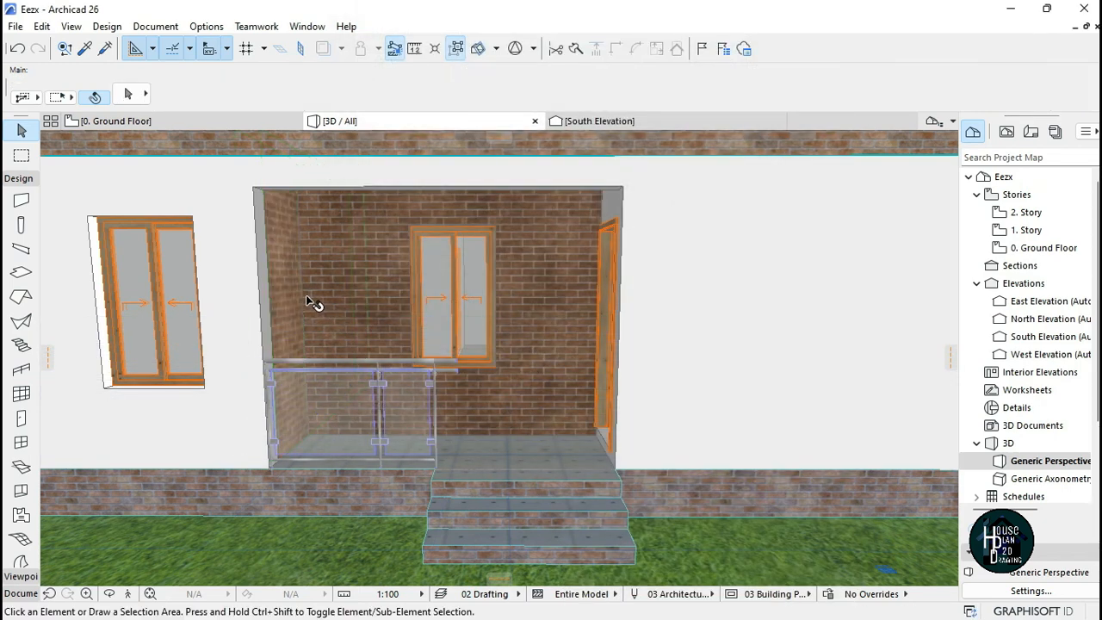
left_click(276, 303)
key("Escape")
- Override the edge surfaces of the three-window side wall, exposed beside the side-entrance railing, with Brick - Brown
left_click(130, 593)
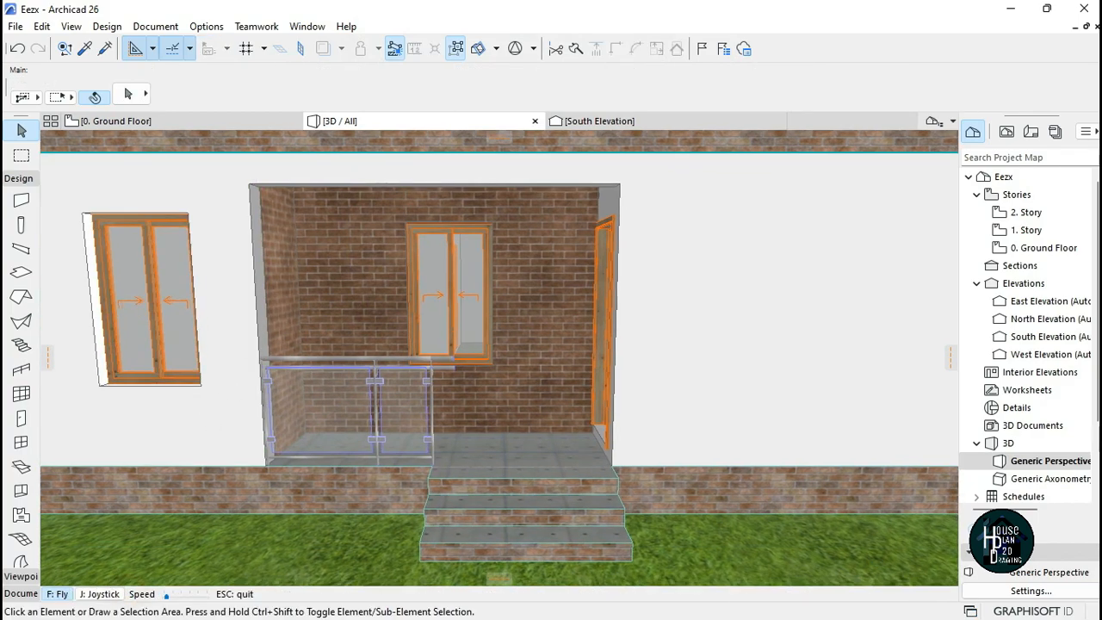
key("Escape")
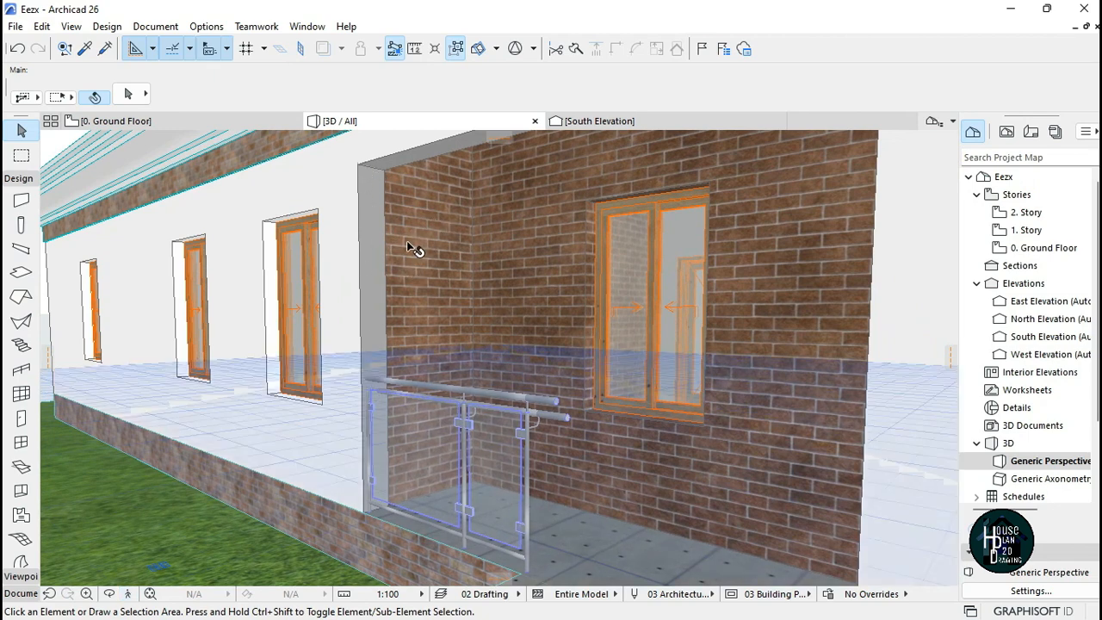
left_click(376, 287)
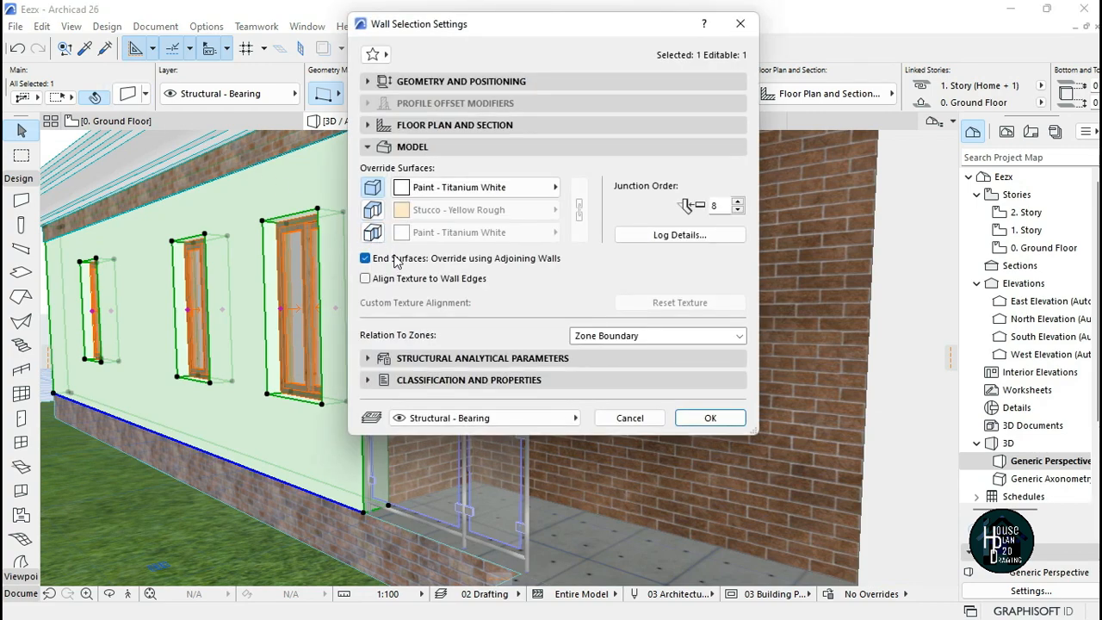
left_click(417, 210)
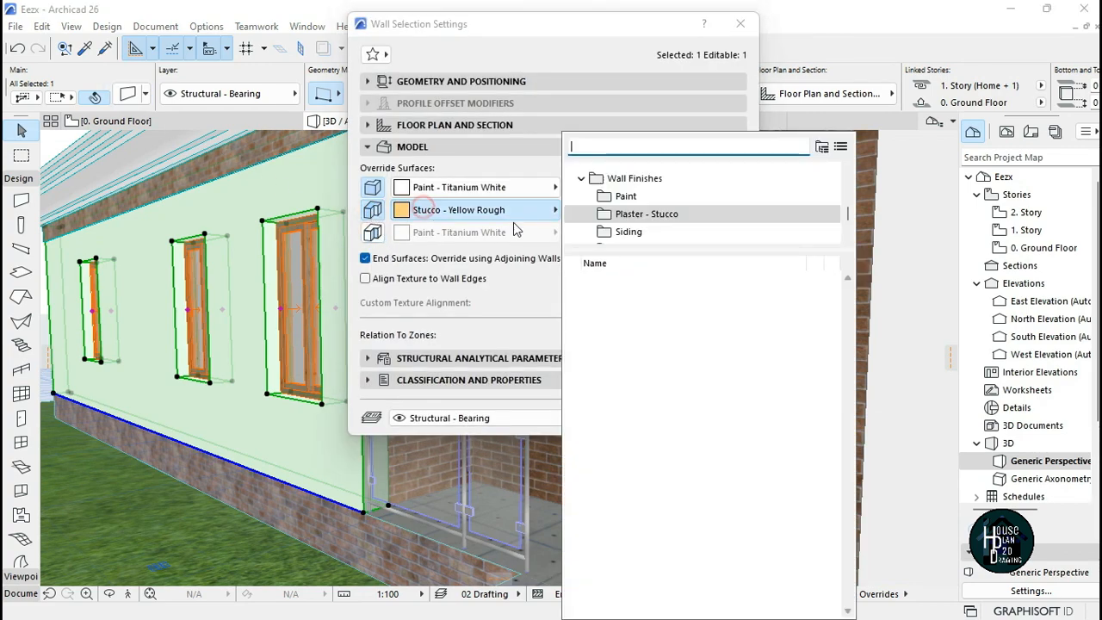
left_click_drag(855, 521, 851, 231)
left_click(669, 252)
left_click(709, 418)
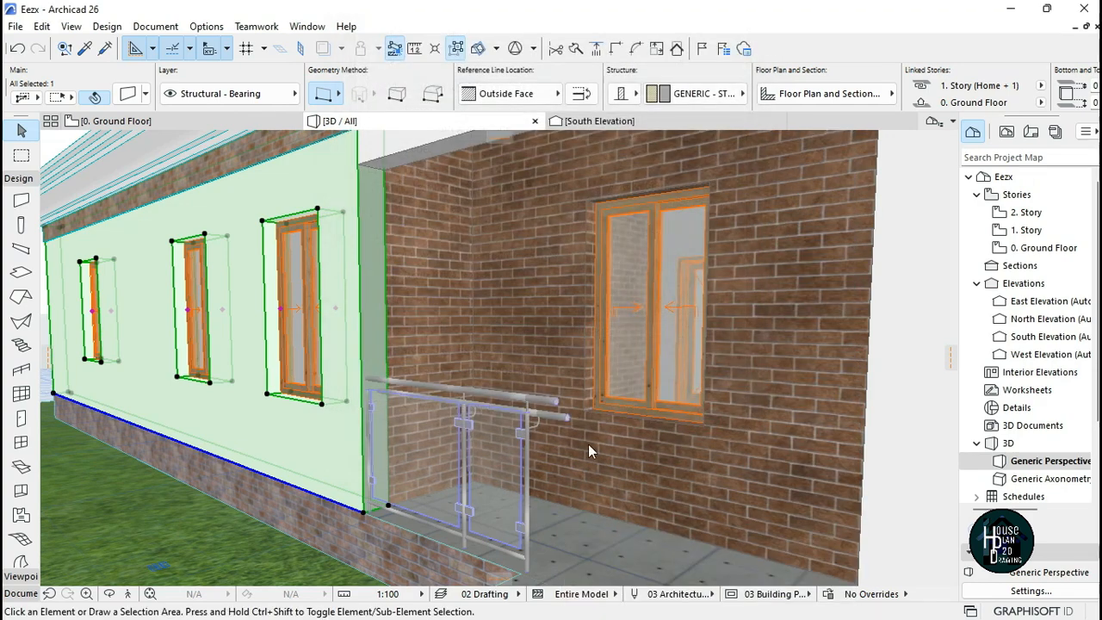
key("Escape")
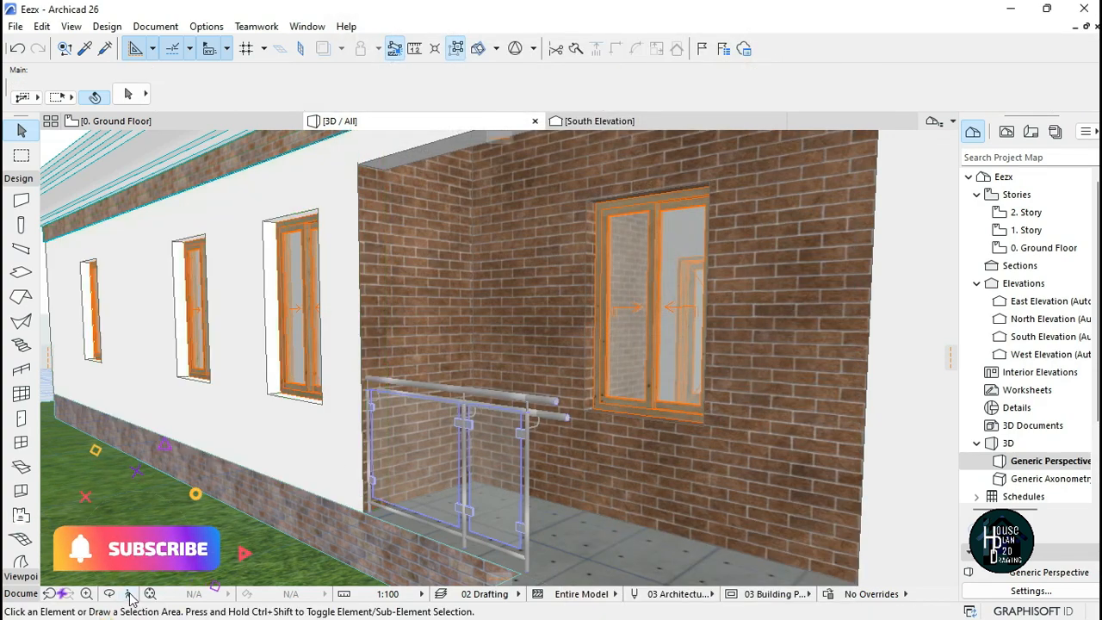
- Override the outside face of the side entrance's door wall with Brick - Brown
left_click(130, 593)
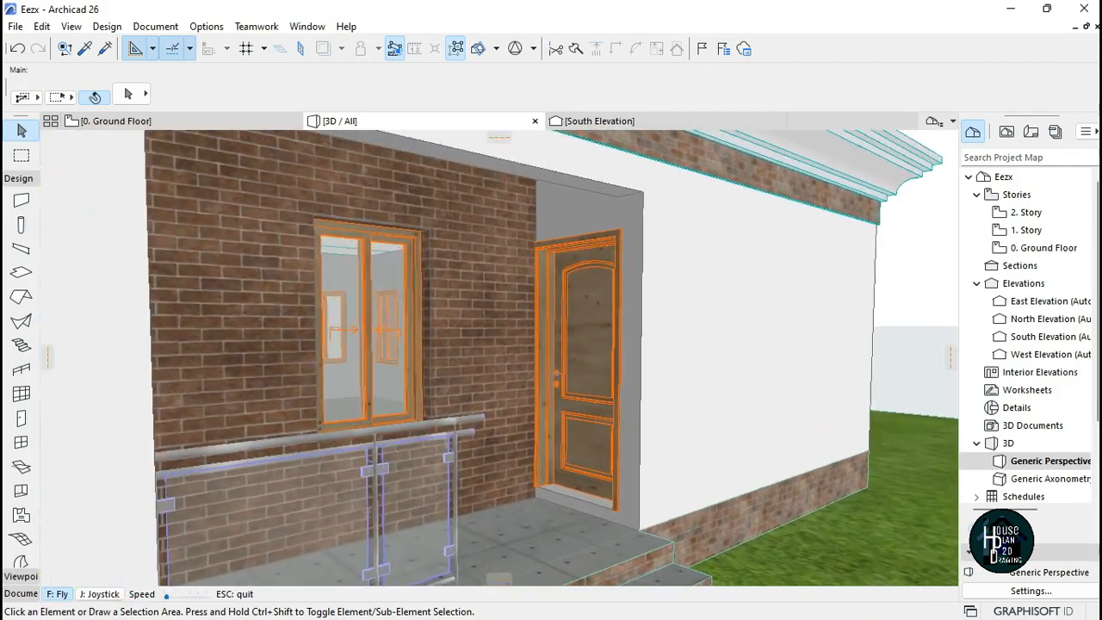
key("Escape")
left_click(529, 212)
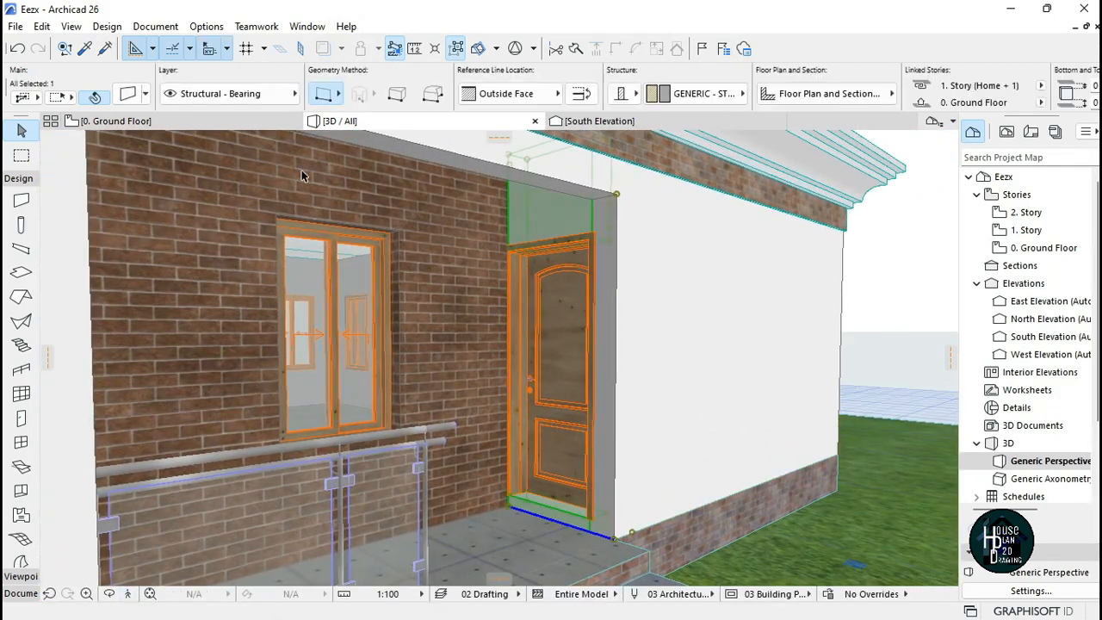
key("ctrl+t")
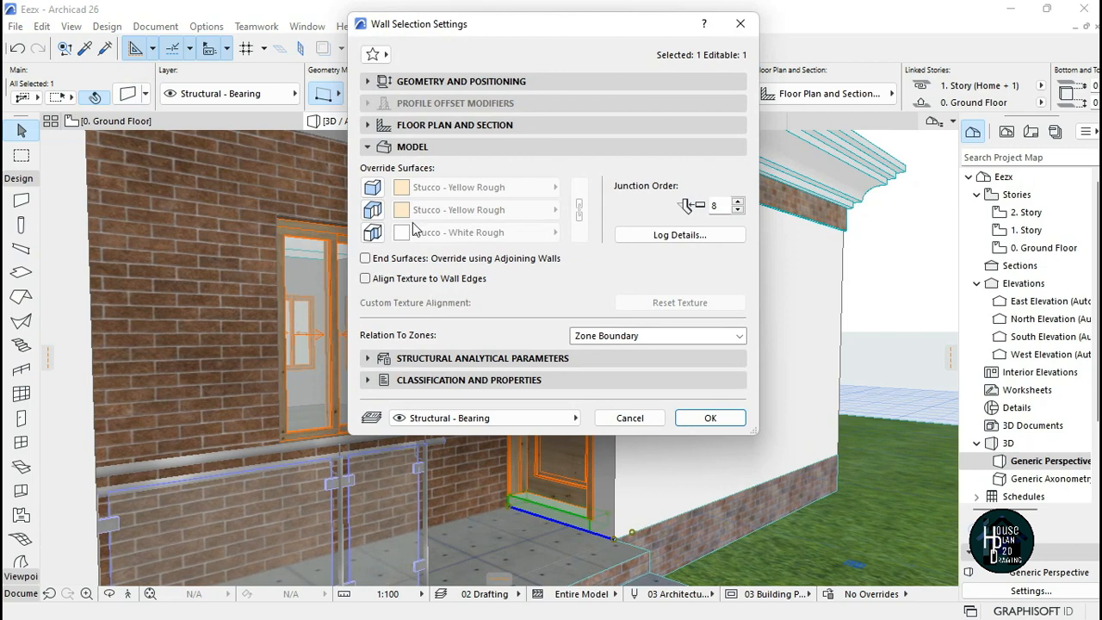
left_click(401, 189)
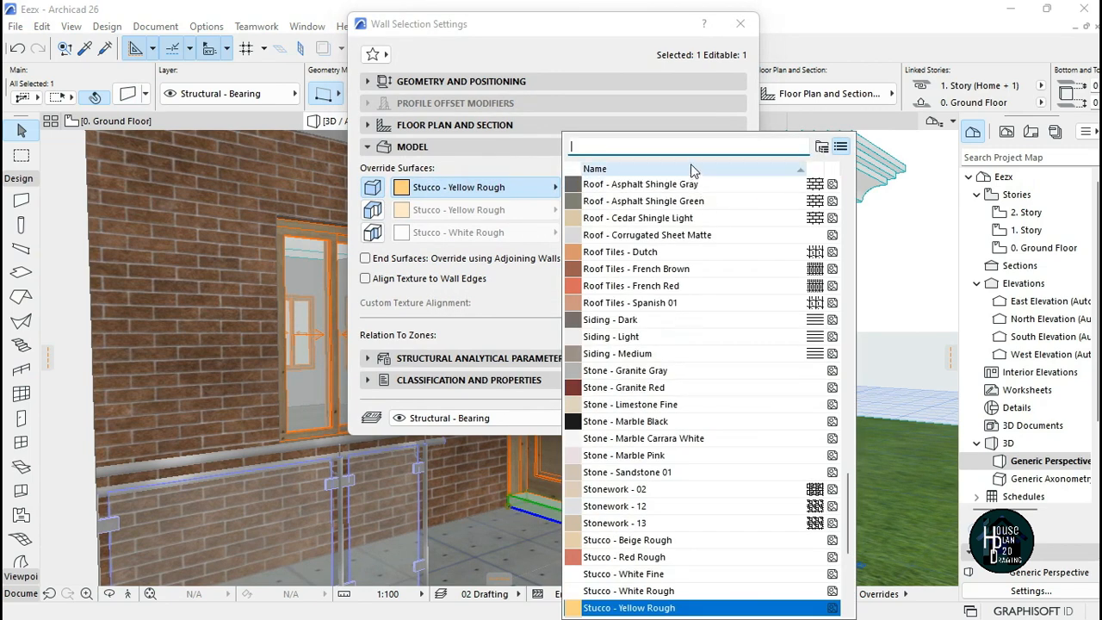
type("bri")
left_click(641, 233)
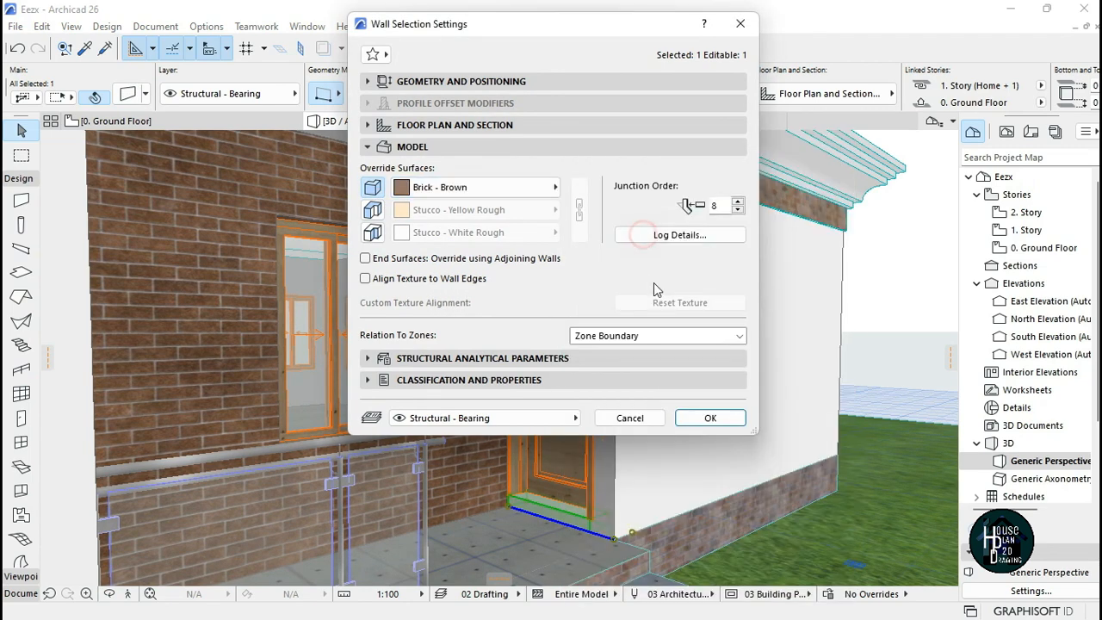
left_click(722, 421)
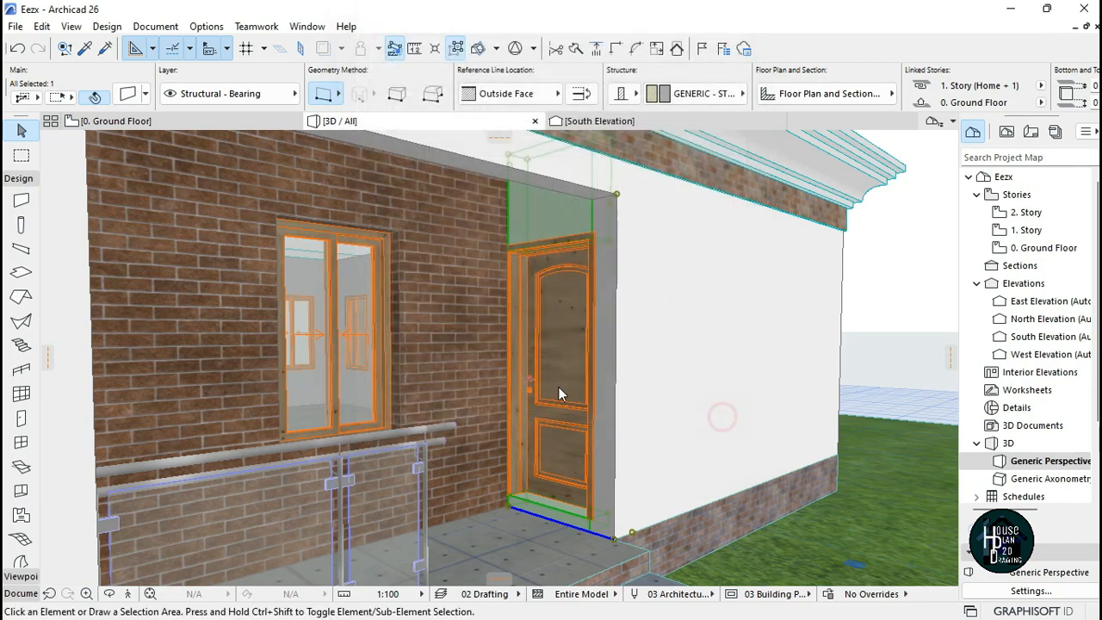
key("Escape")
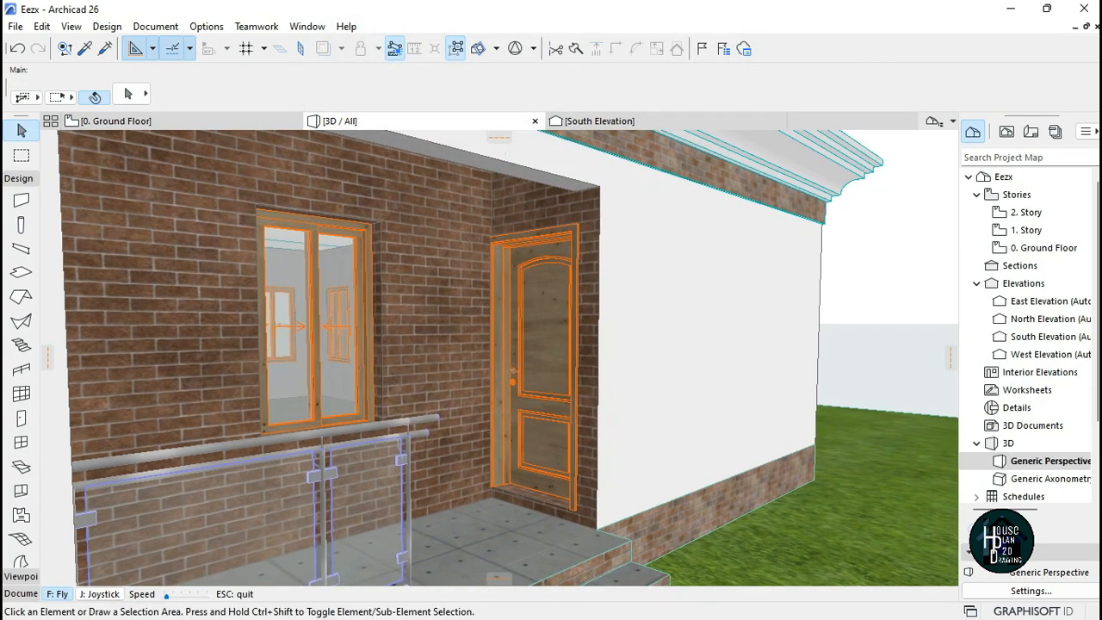
- Override the edge surfaces of the wall section above the side-entrance opening with Brick - Brown
key("Escape")
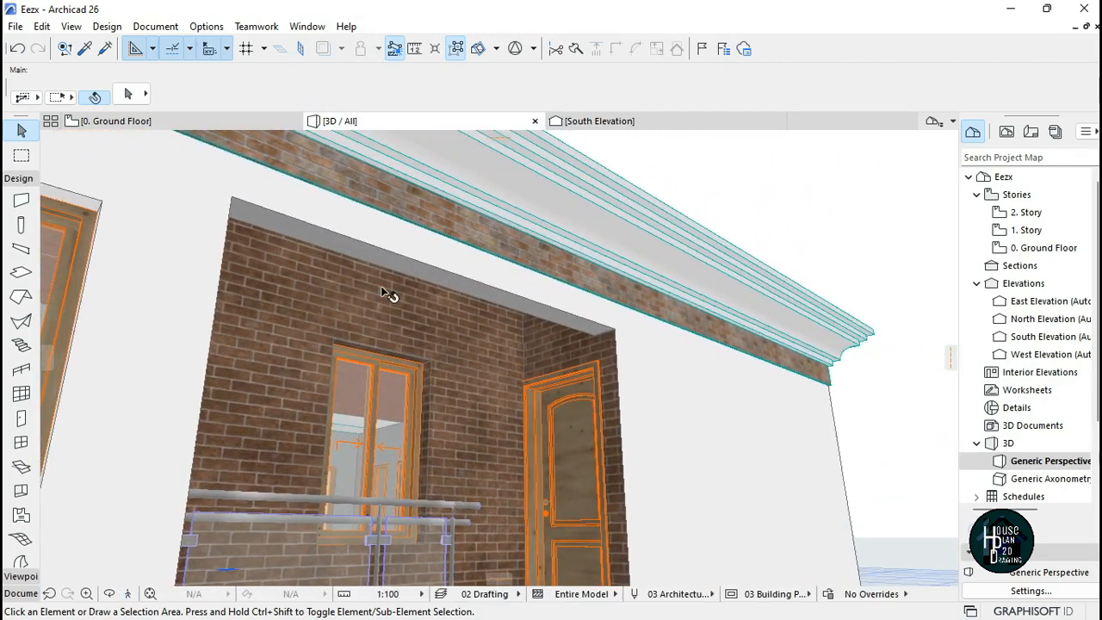
left_click(561, 311)
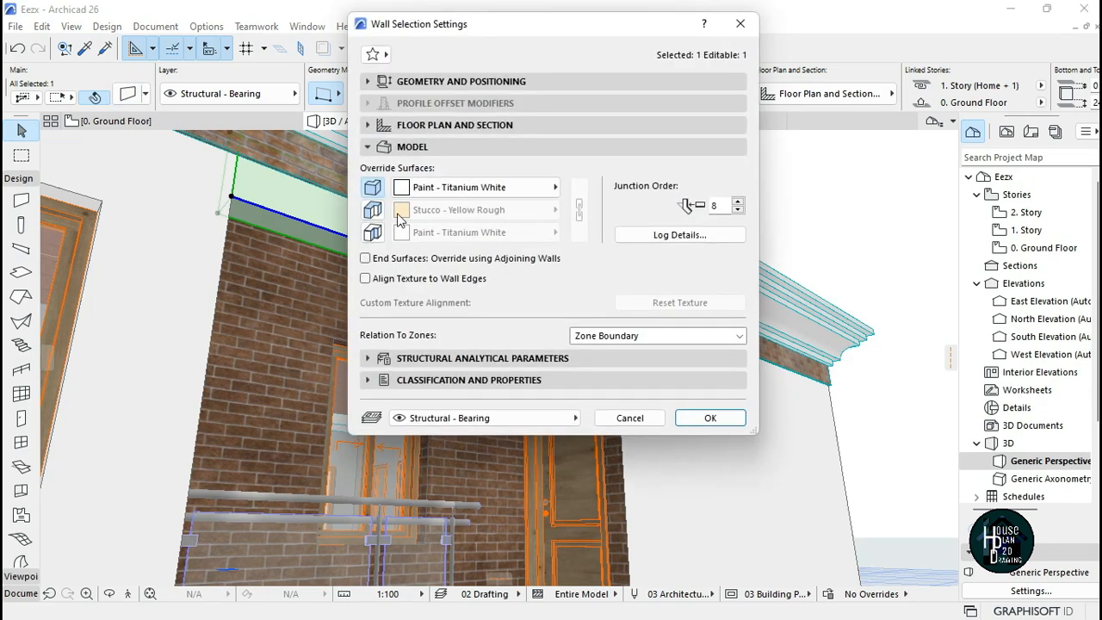
left_click(438, 212)
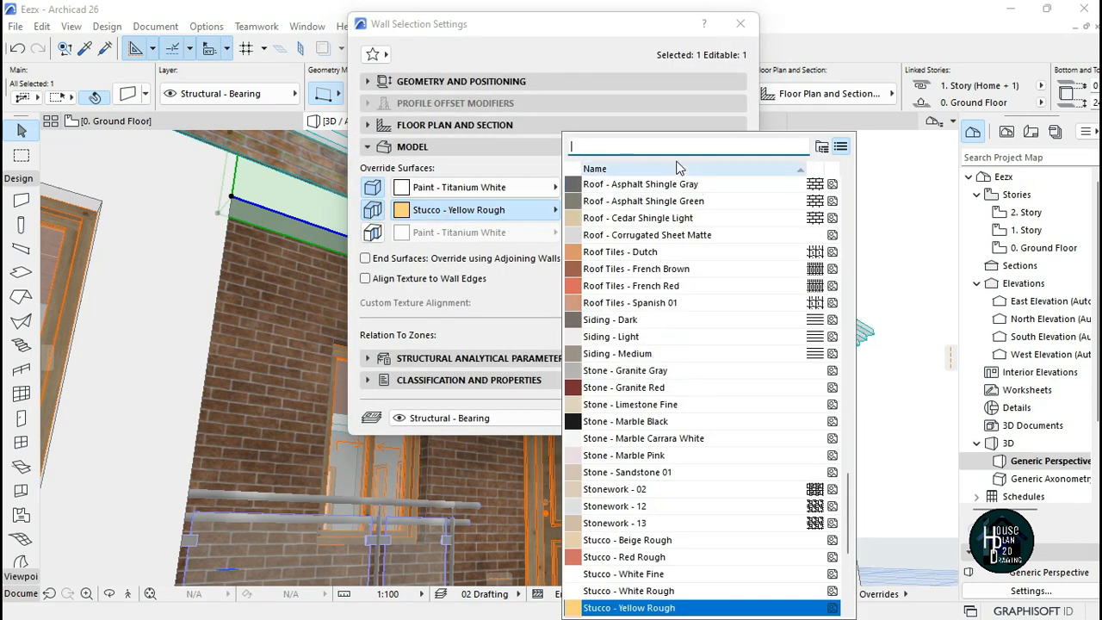
type("bri")
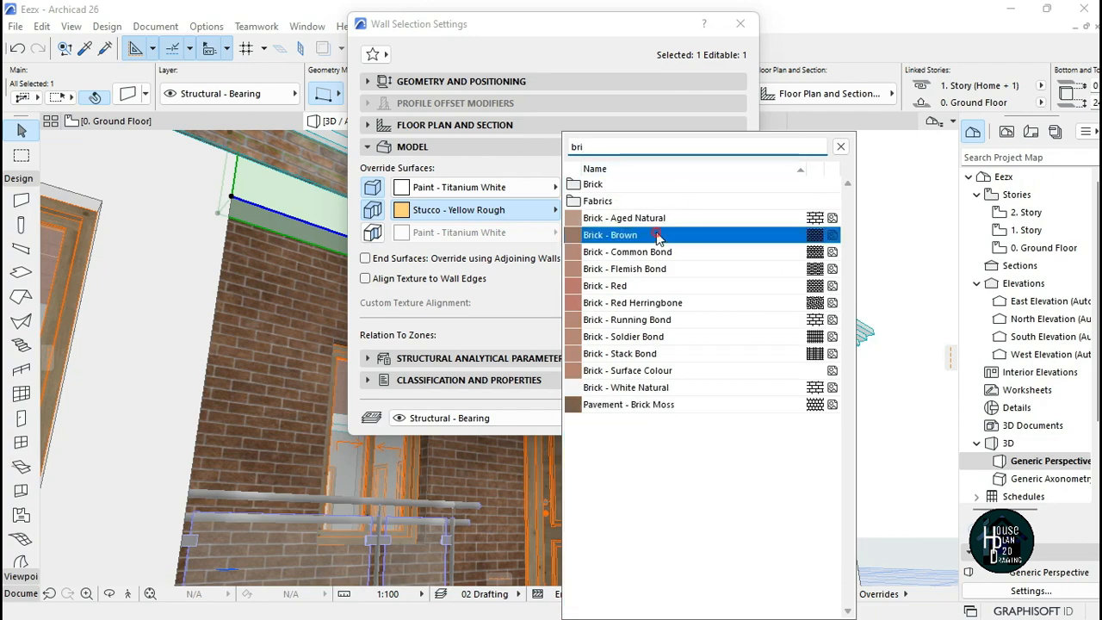
left_click(658, 235)
left_click(742, 422)
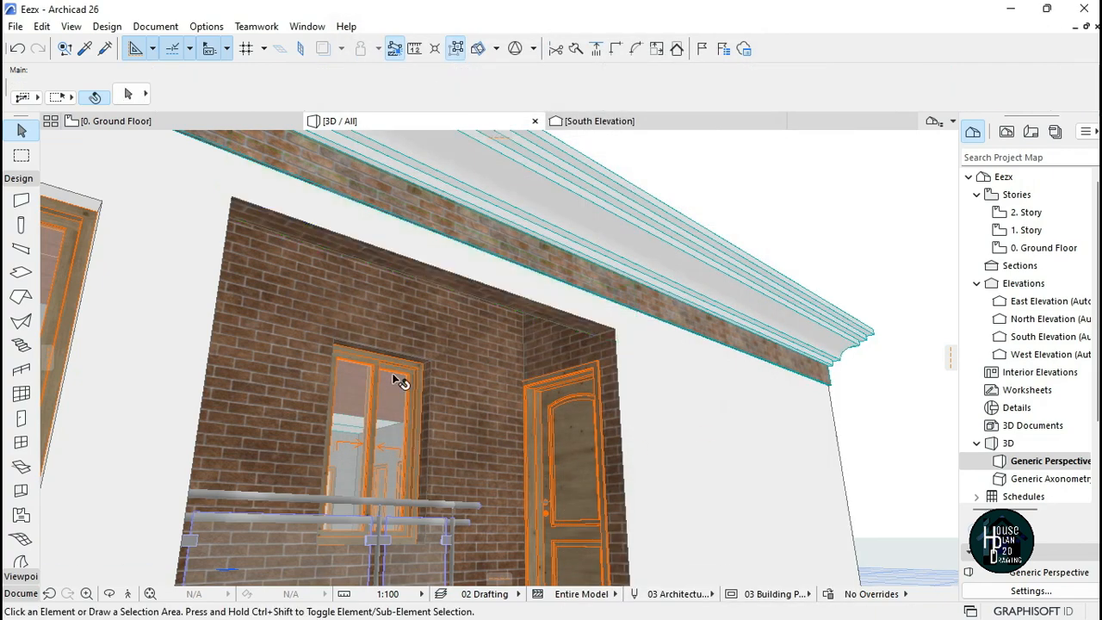
- Override the outside faces of the two short wall sections above the porch opening with Paint - Titanium White
left_click(128, 596)
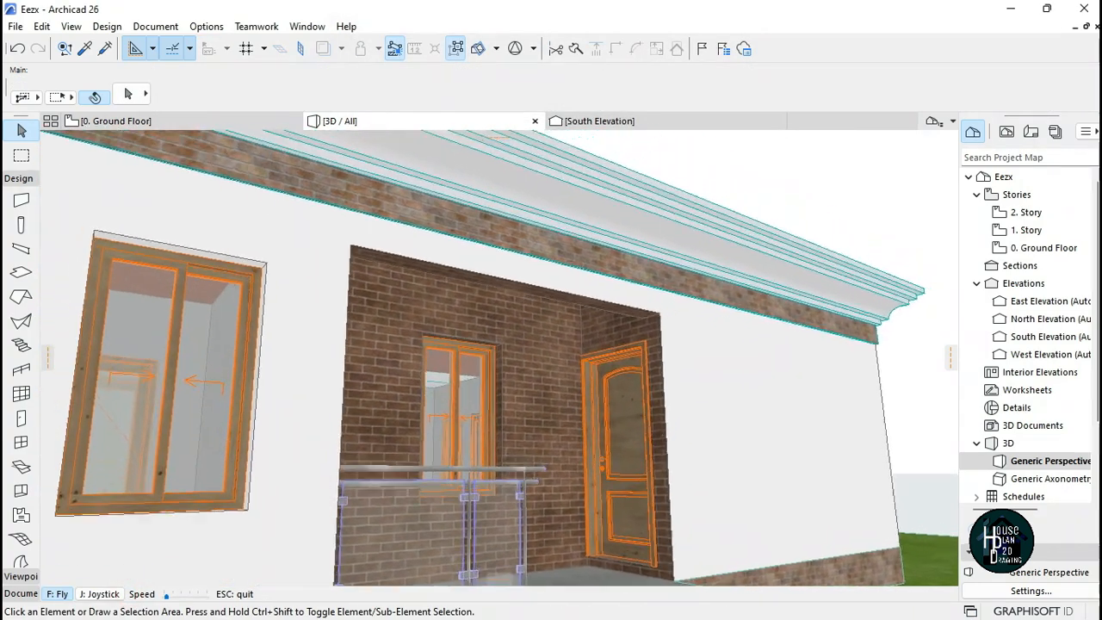
key("Down")
key("Right")
key("Down")
key("Right")
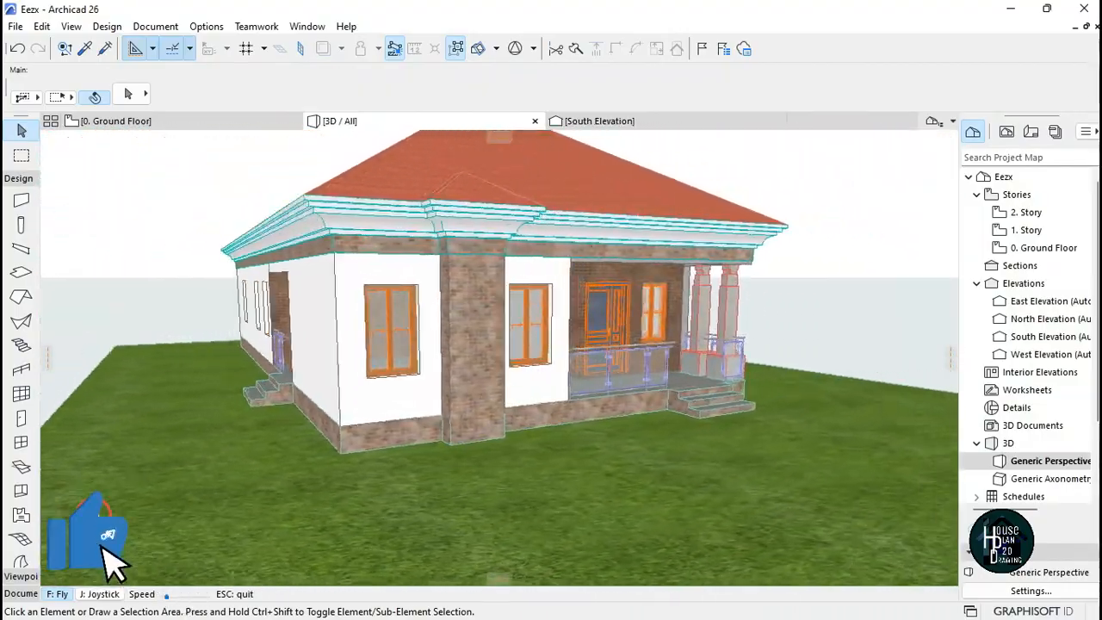
key("Up")
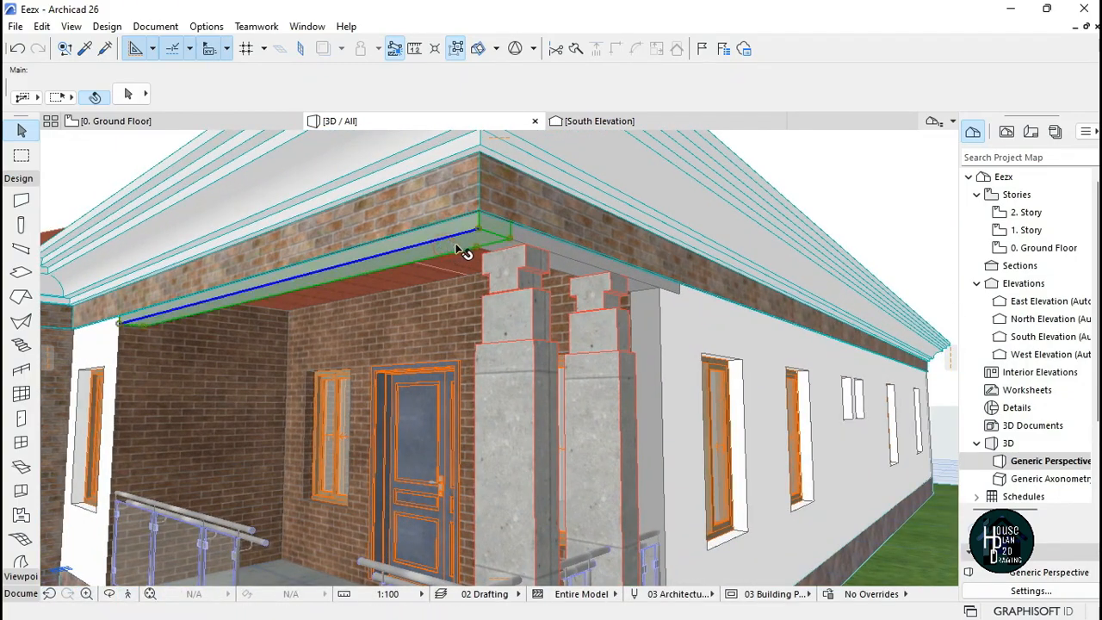
left_click(459, 252)
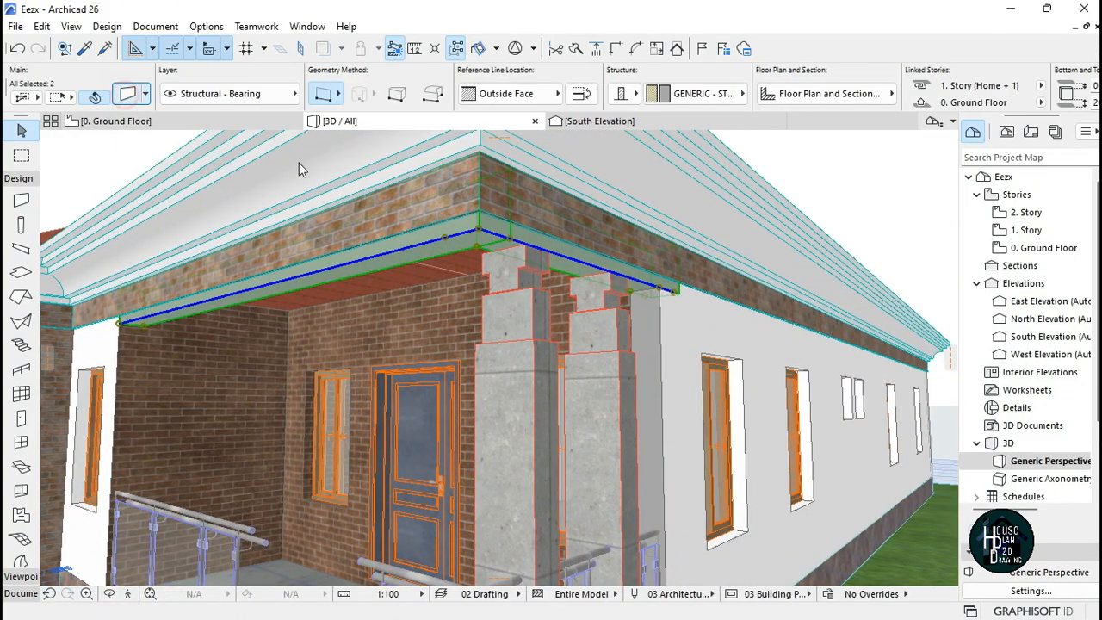
left_click(127, 93)
left_click(444, 188)
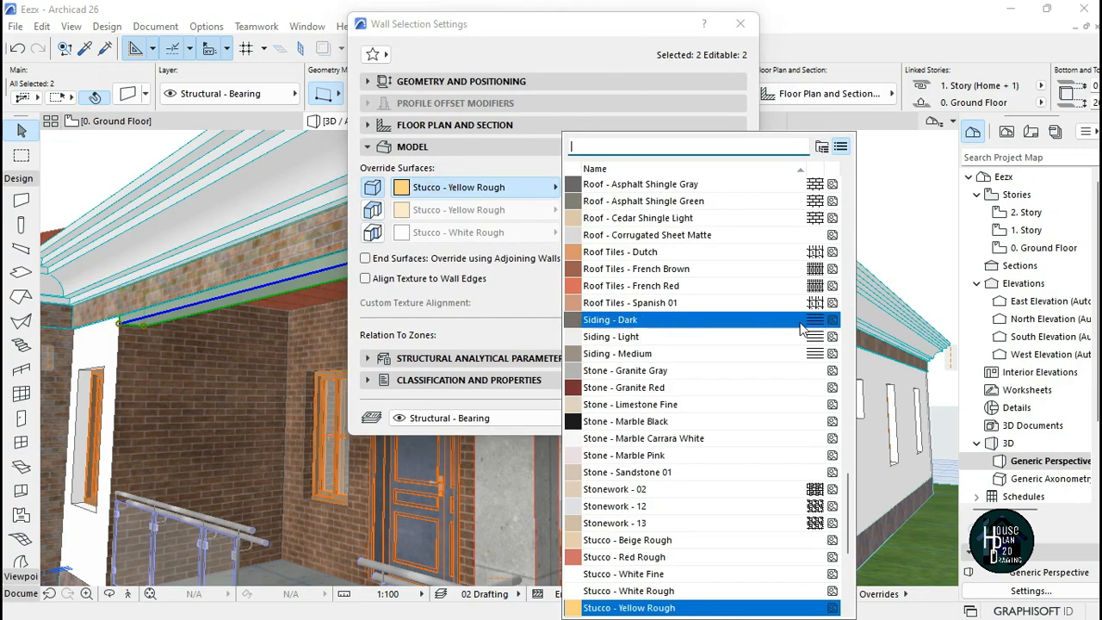
mouse_move(849, 501)
left_mouse_down()
mouse_move(864, 348)
mouse_move(874, 458)
left_mouse_up()
left_click(629, 218)
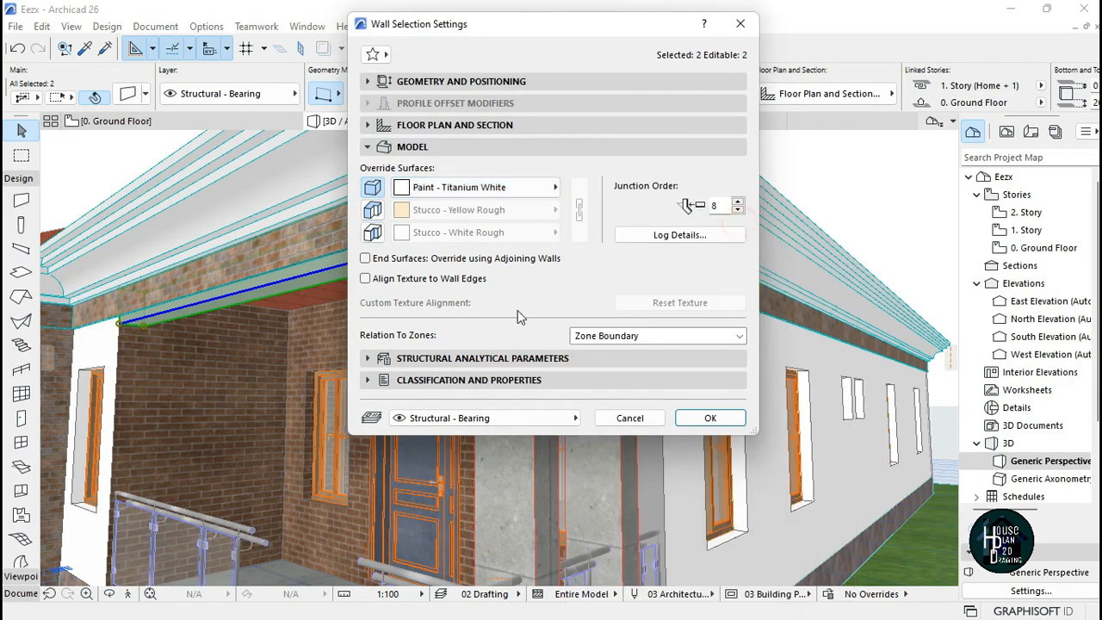
left_click(708, 418)
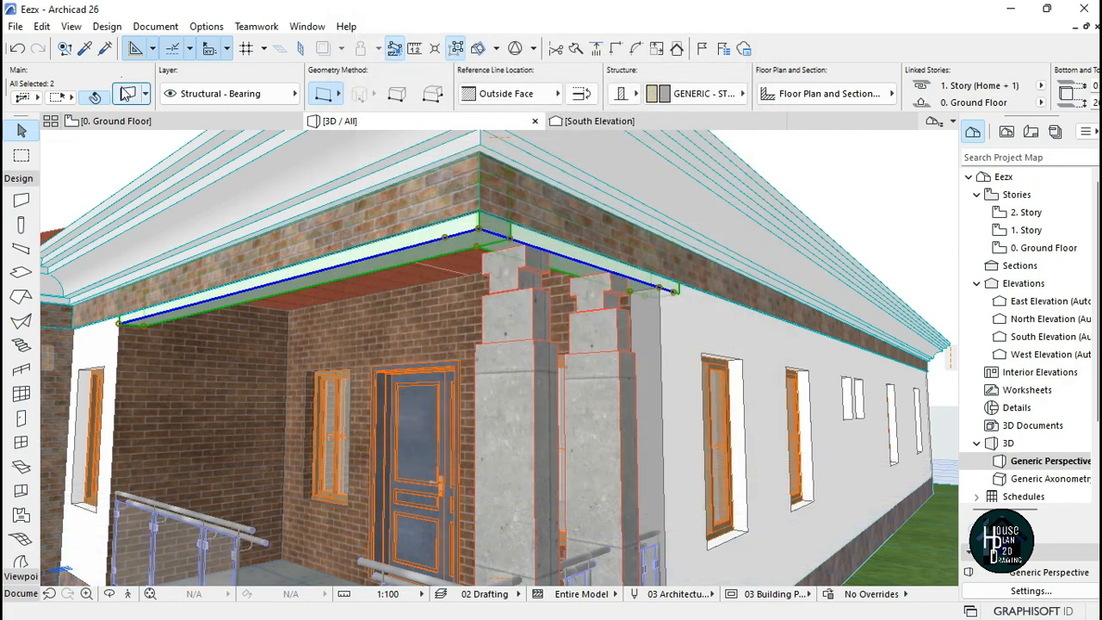
- Override the edge surfaces of both wall sections above the porch with Paint - Titanium White and enable overriding end surfaces using adjoining walls
double_click(454, 260)
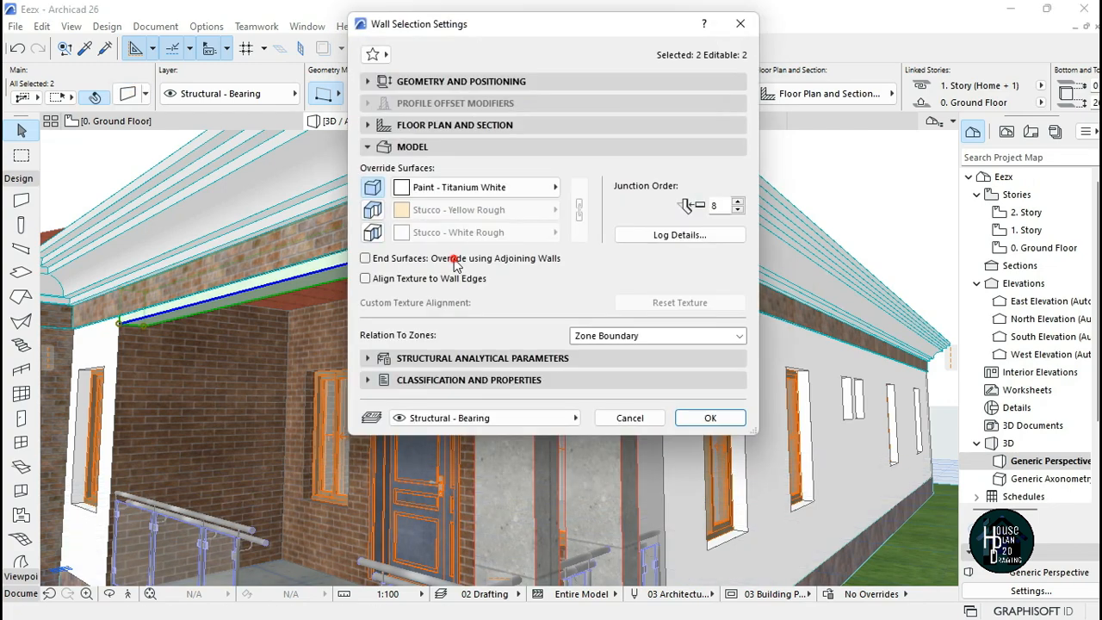
left_click(421, 216)
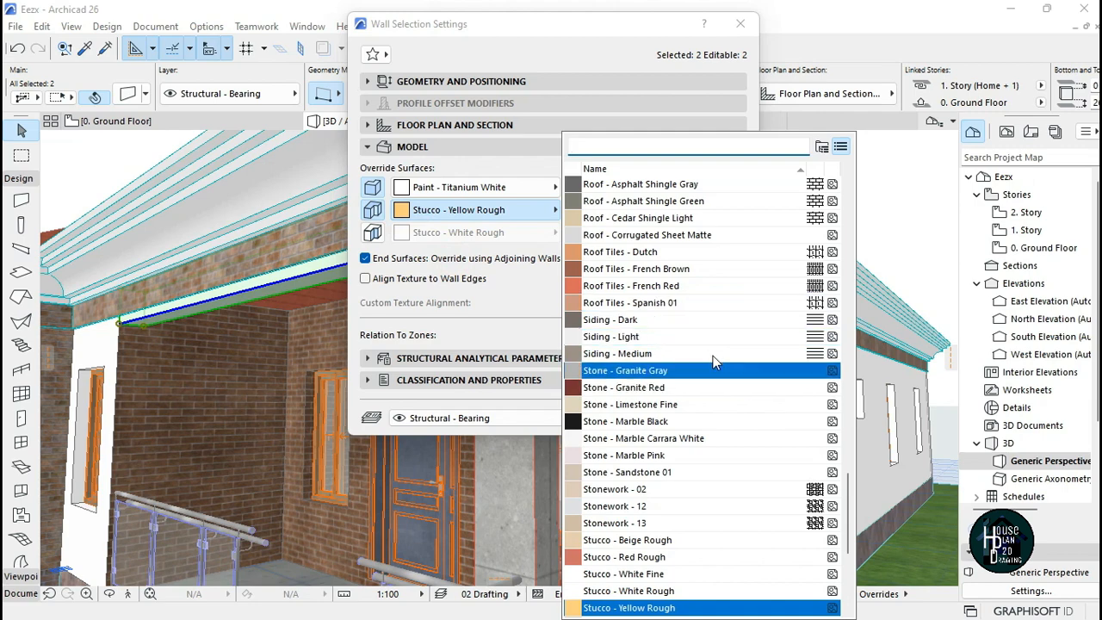
scroll(686, 308, "down", 3)
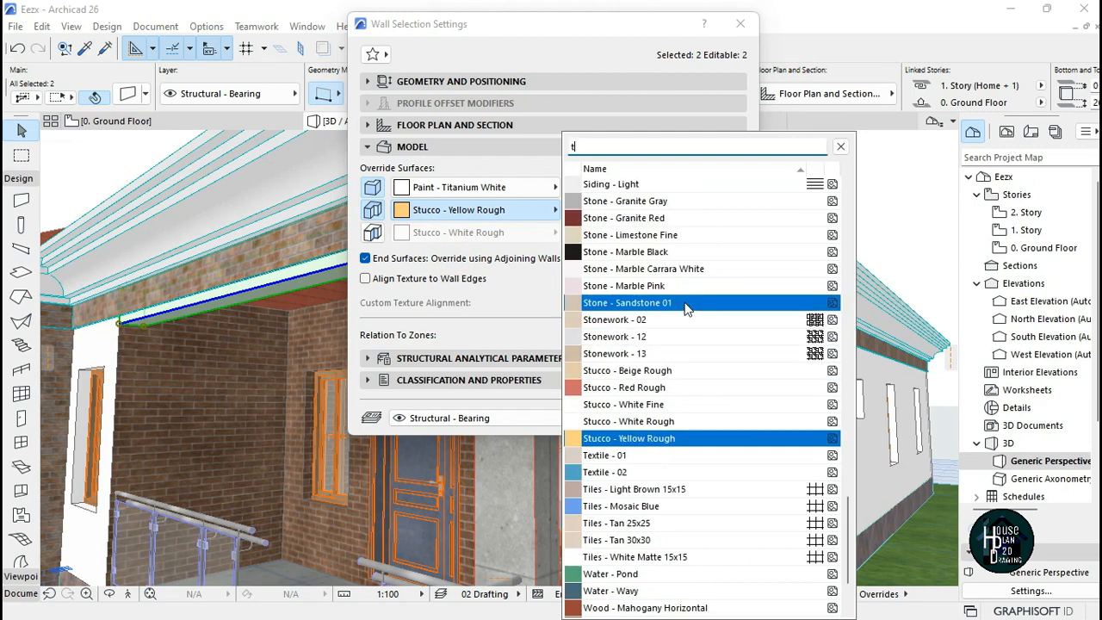
type("tit")
left_click(645, 185)
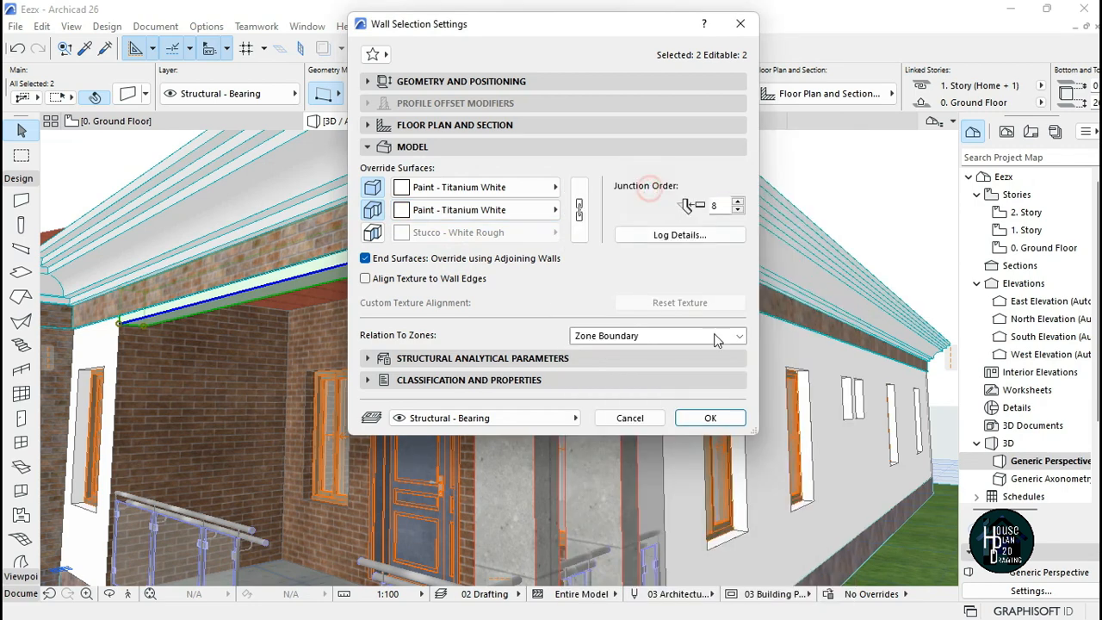
left_click(711, 419)
key("Escape")
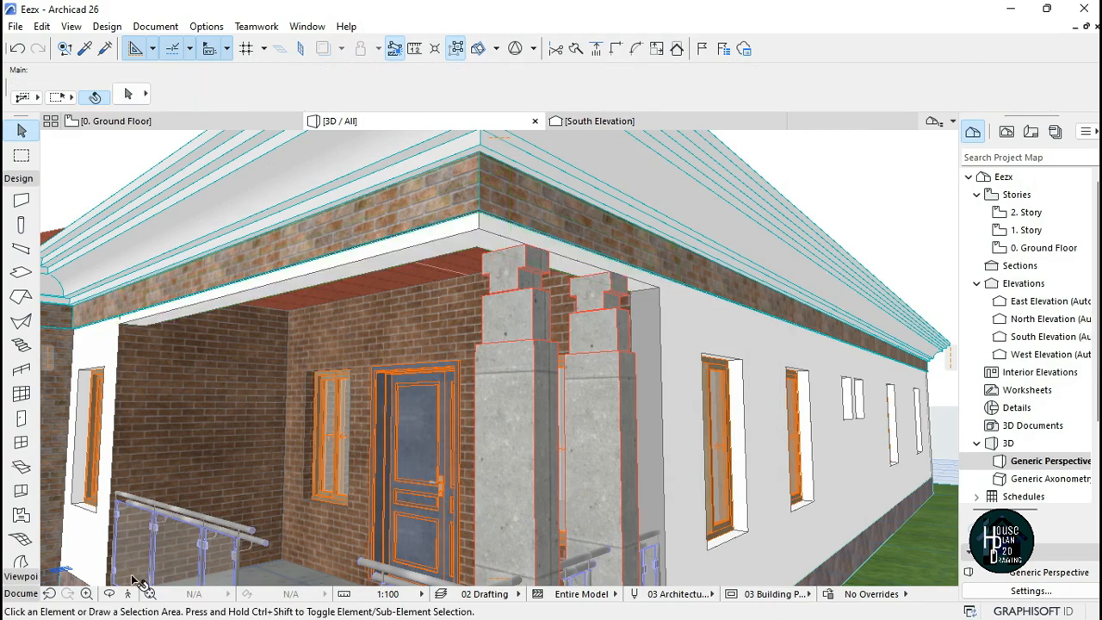
- Examine the wall finishes around the house exterior, from the porch front to the side entrance and back to the porch columns
key("Down")
key("Left")
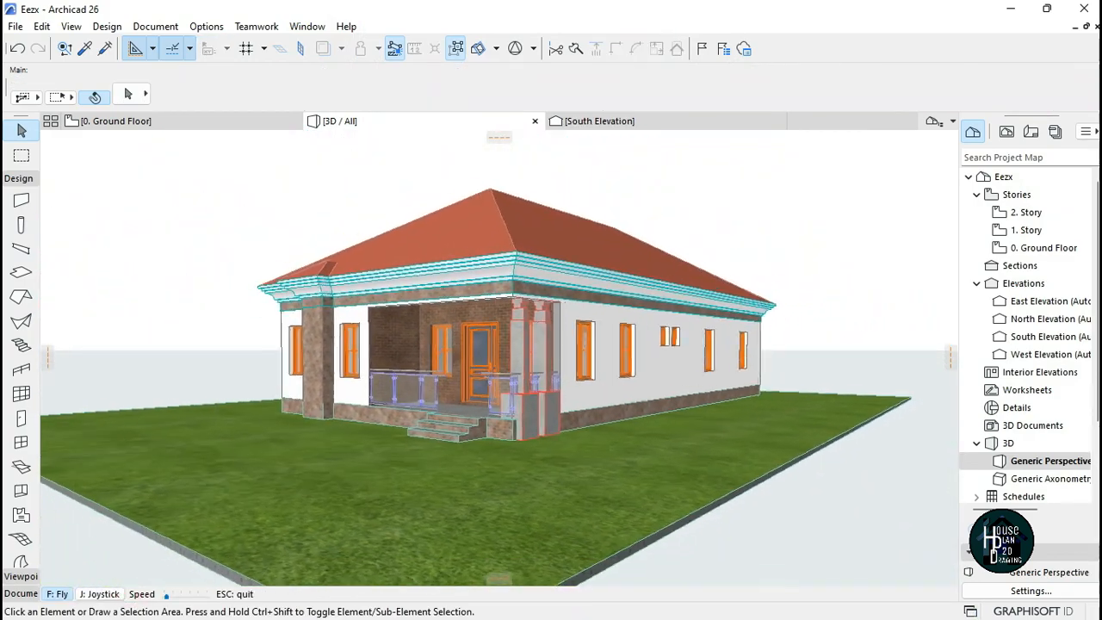
key("Up")
key("Up")
key("Down")
key("Up")
key("Down")
key("Left")
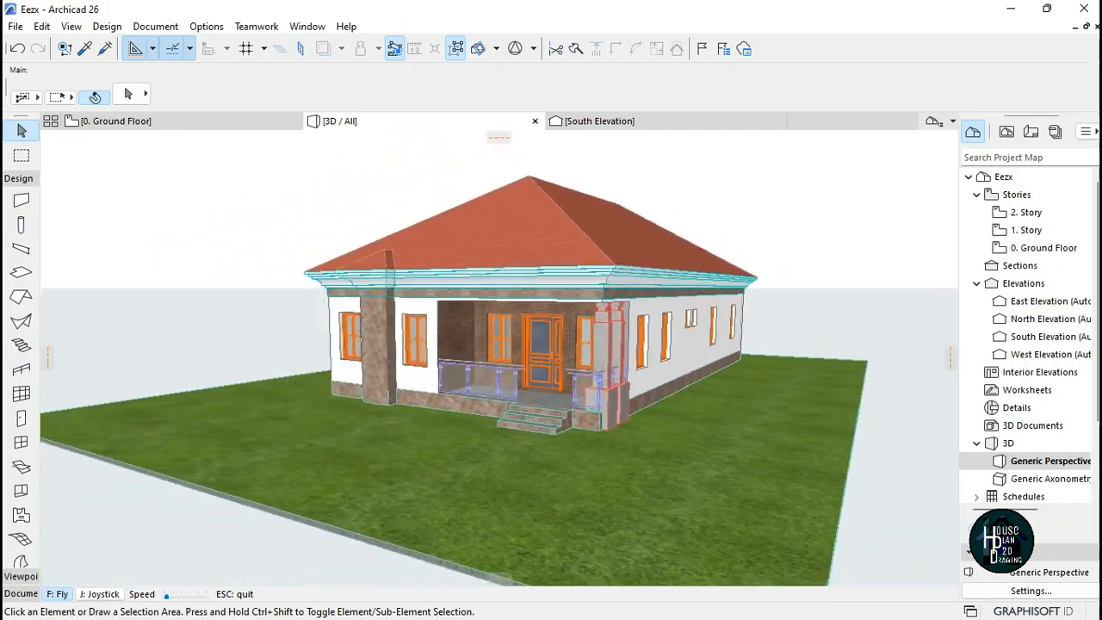
key("Left")
key("Up")
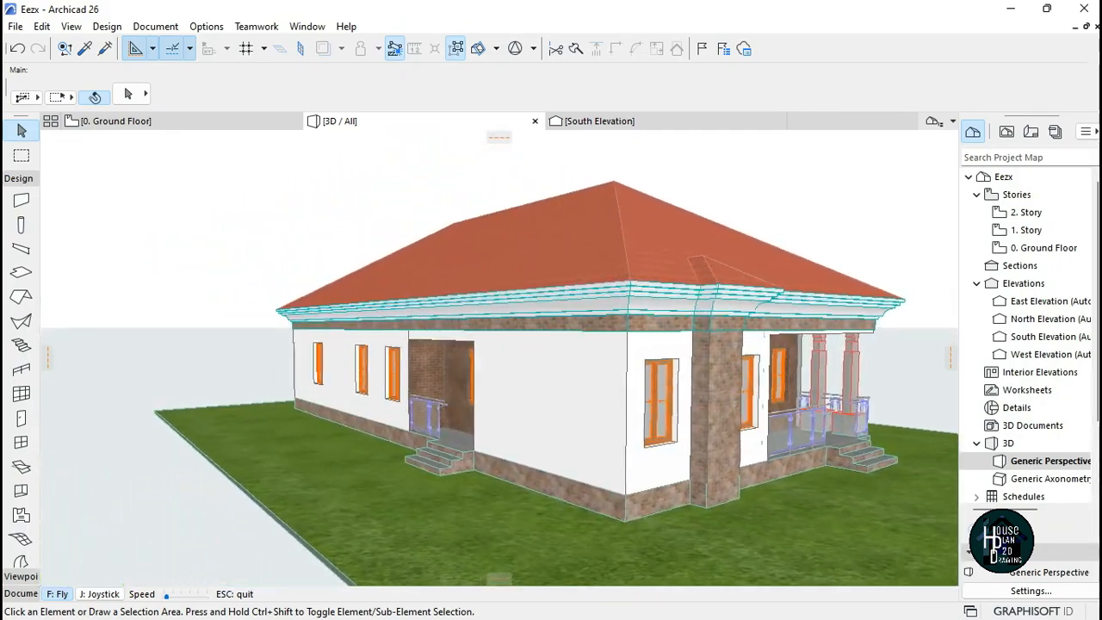
key("Right")
key("Right")
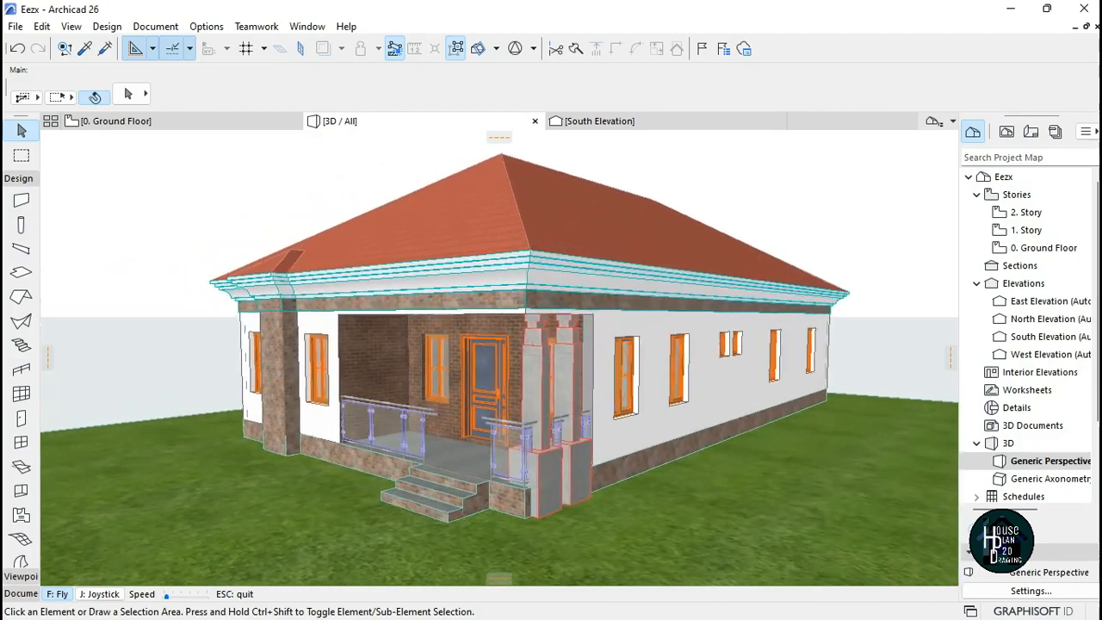
key("Down")
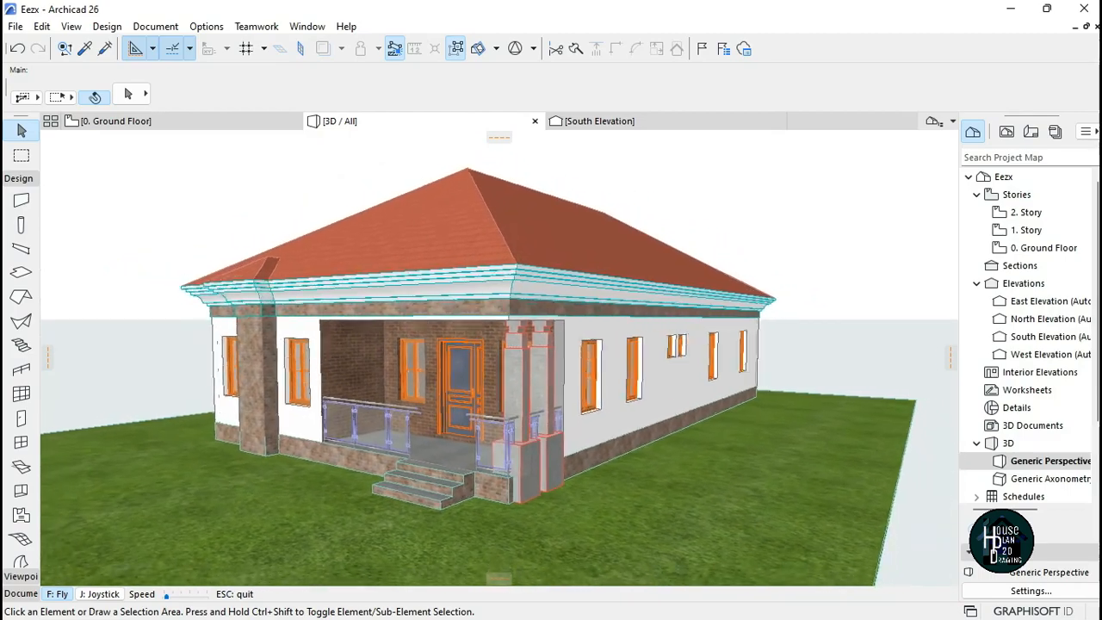
key("Up")
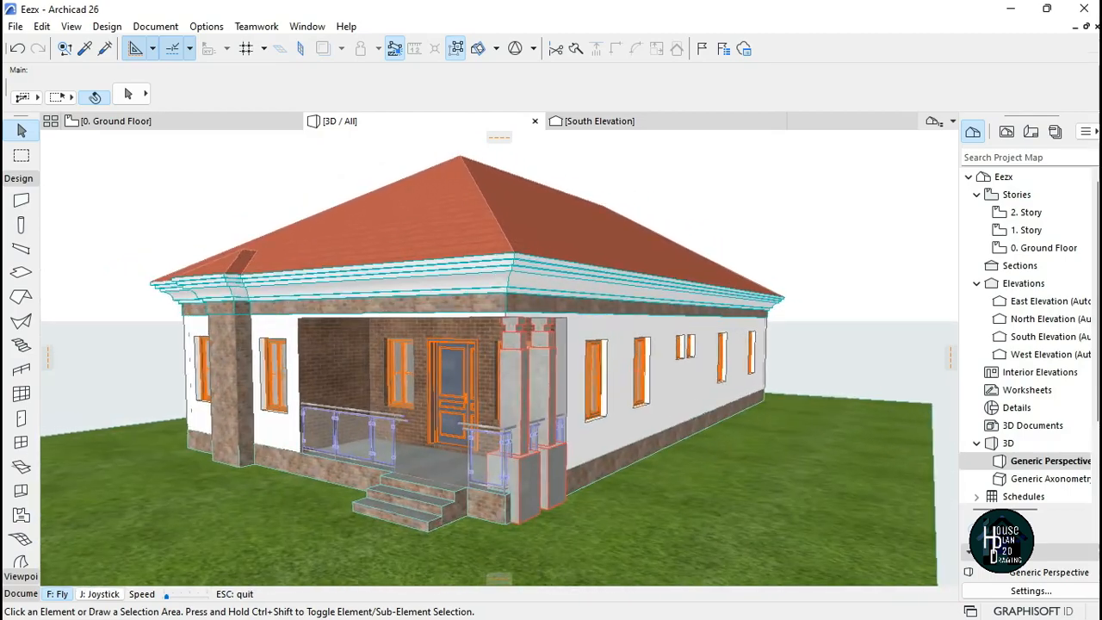
- Enter edit mode for the front porch column and override both surfaces of its base segment with Brick - Common Bond
key("Up")
key("Right")
key("Escape")
left_click(436, 432)
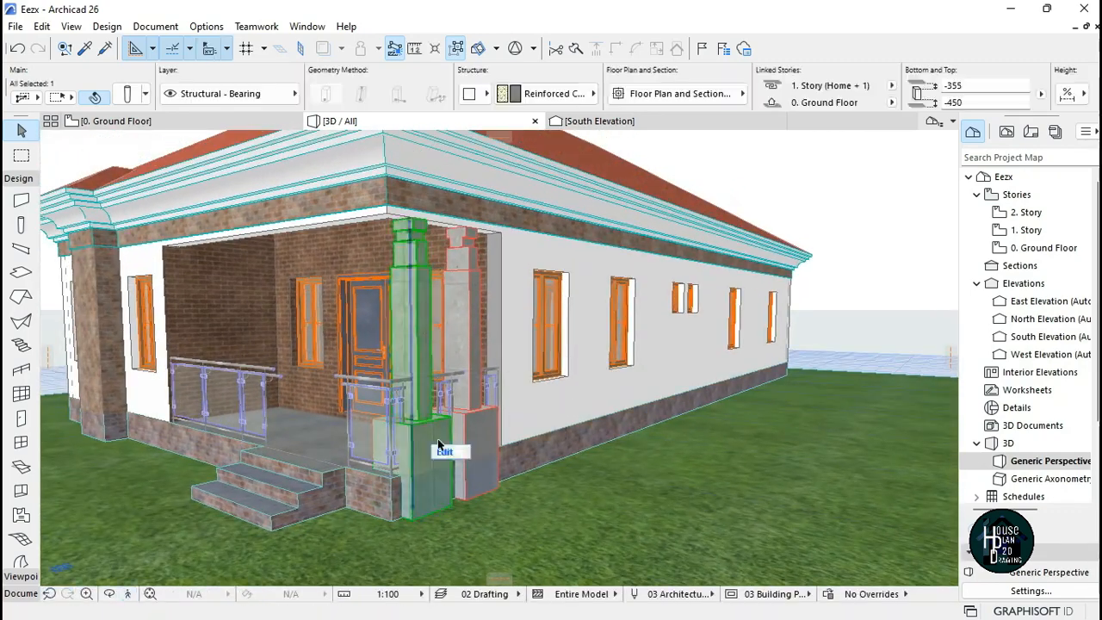
left_click(445, 450)
left_click(423, 439)
left_click(132, 97)
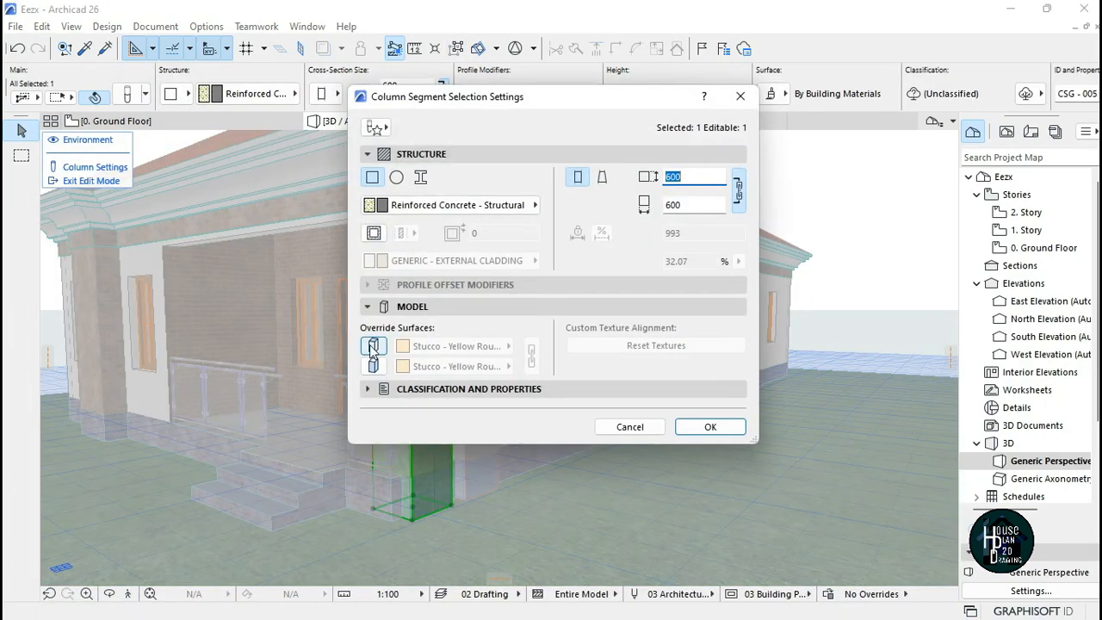
left_click(373, 347)
left_click(373, 366)
left_click(508, 367)
left_click_drag(804, 448, 804, 203)
left_click(586, 268)
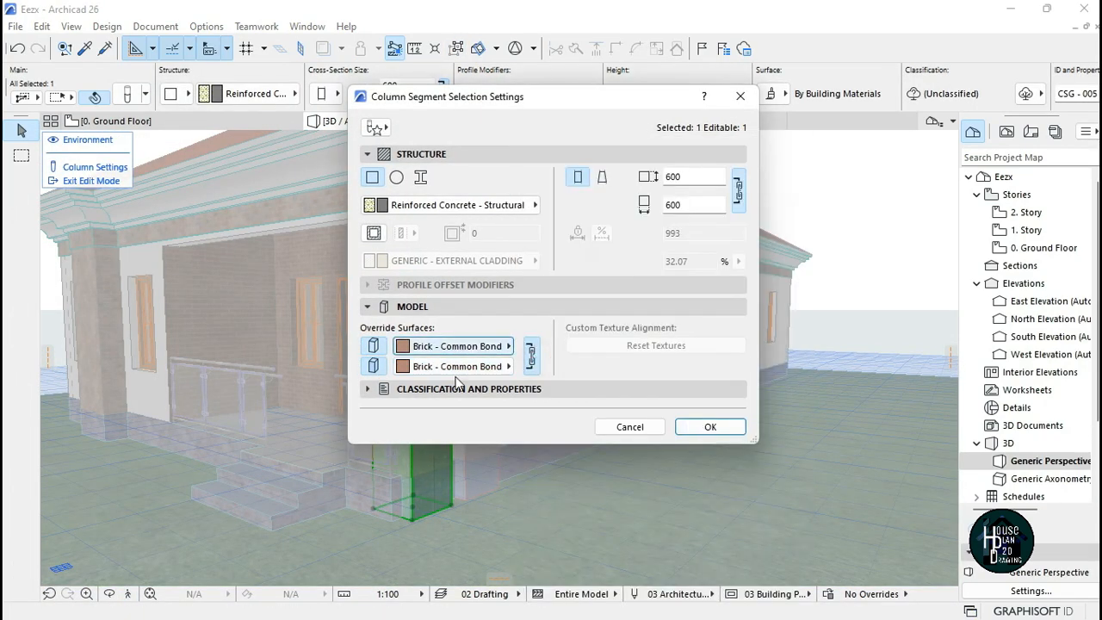
key("Return")
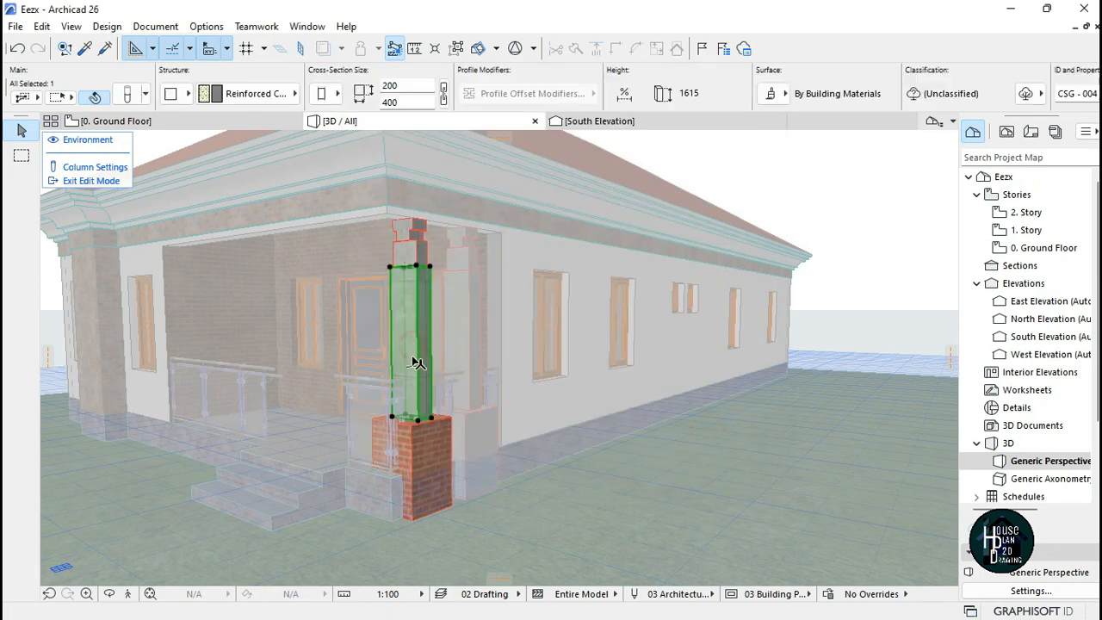
- Override both surfaces of the column's tall shaft segment with Paint - Pale Blue
left_click(132, 96)
left_click(508, 346)
left_click_drag(805, 508, 811, 409)
left_click(603, 371)
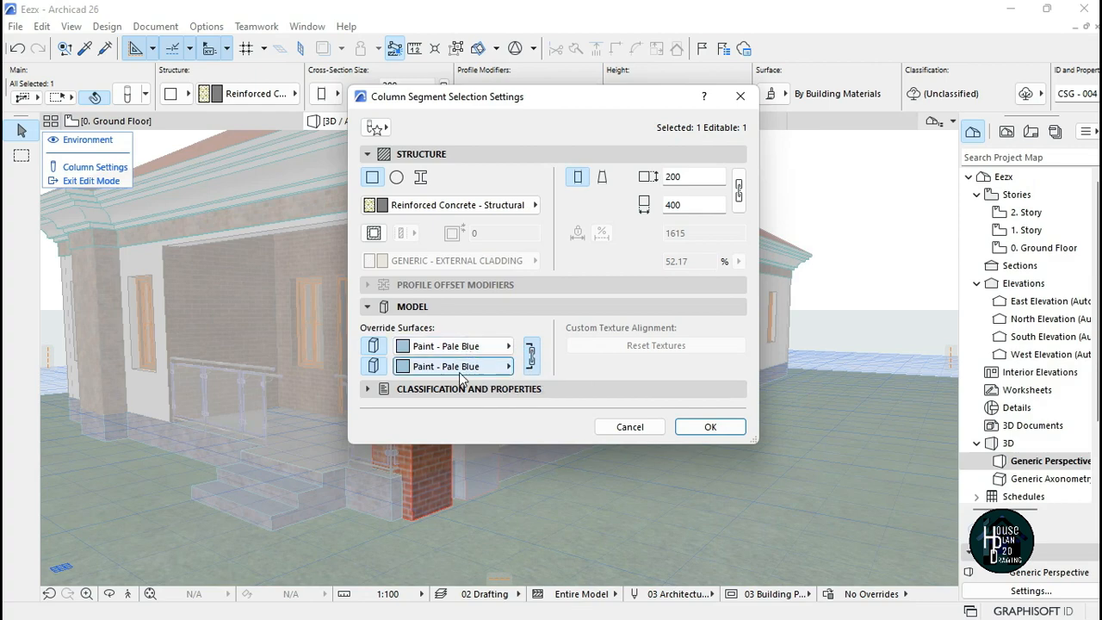
key("Return")
- Override the surfaces of the column segment directly above the shaft with Brick - Common Bond
left_click(417, 252)
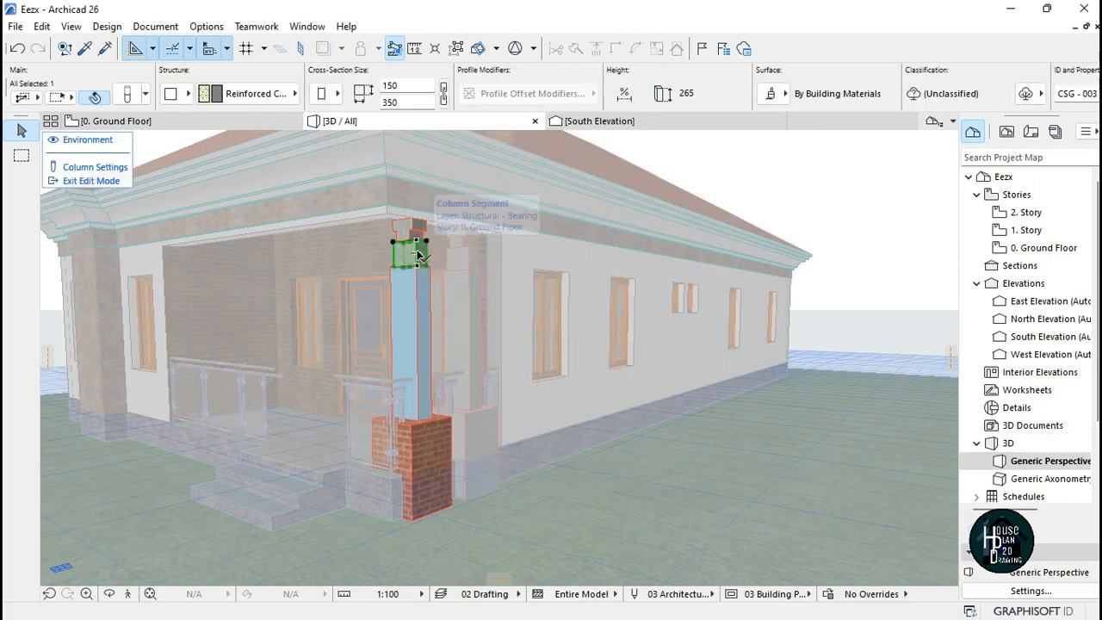
left_click(133, 93)
left_click(483, 351)
left_click_drag(796, 484, 795, 194)
left_click(598, 270)
left_click(683, 417)
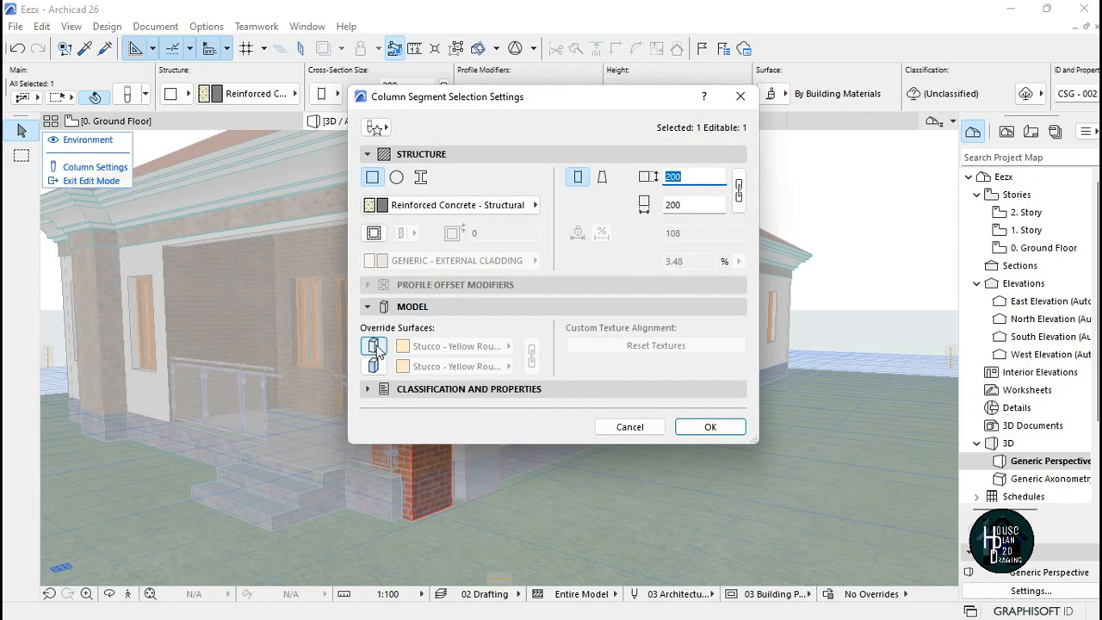
- Override both surfaces of the column's second segment from the top with Paint - Pale Blue
left_click(456, 346)
type("blu")
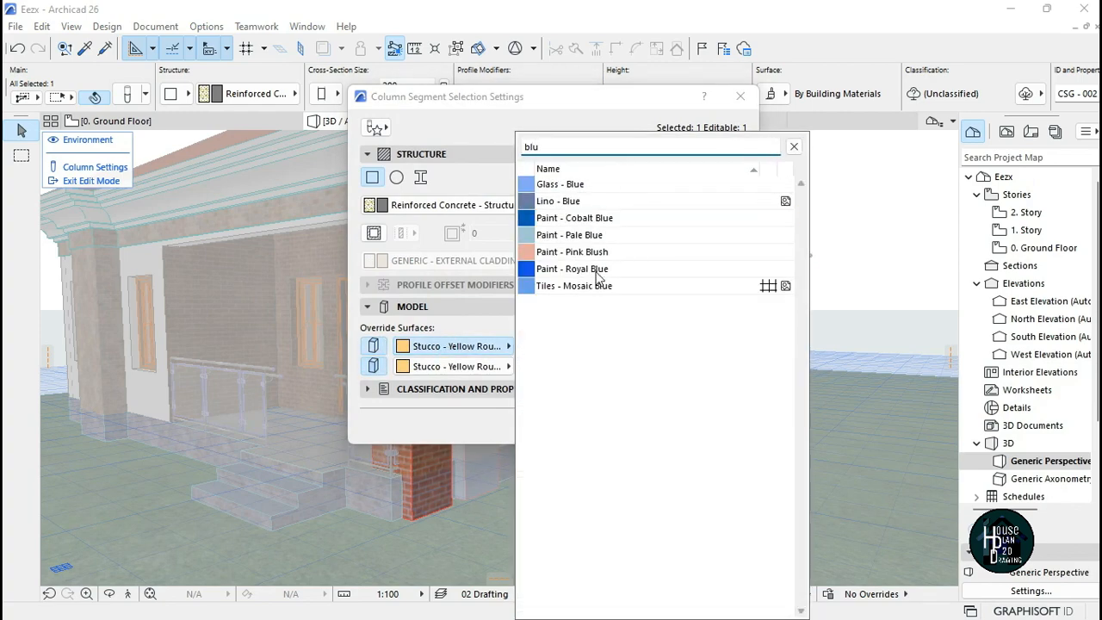
left_click(569, 234)
key("Return")
- Override the surfaces of the column's topmost segment with a white finish and leave column edit mode
left_click(134, 93)
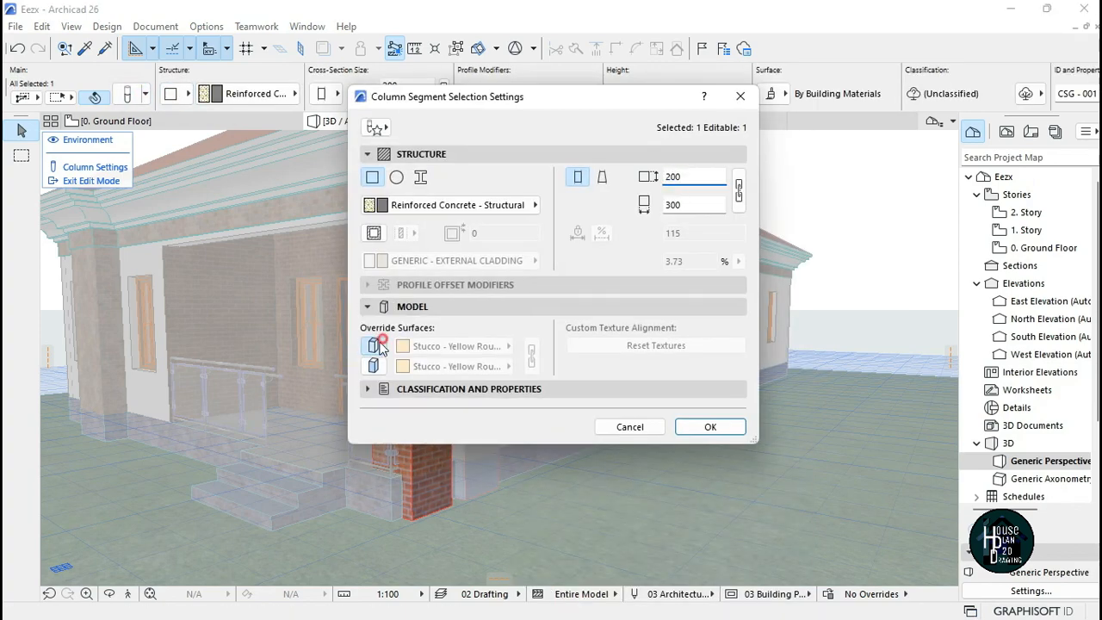
left_click(456, 346)
scroll(635, 418, "up", 5)
left_click(591, 507)
left_click(710, 427)
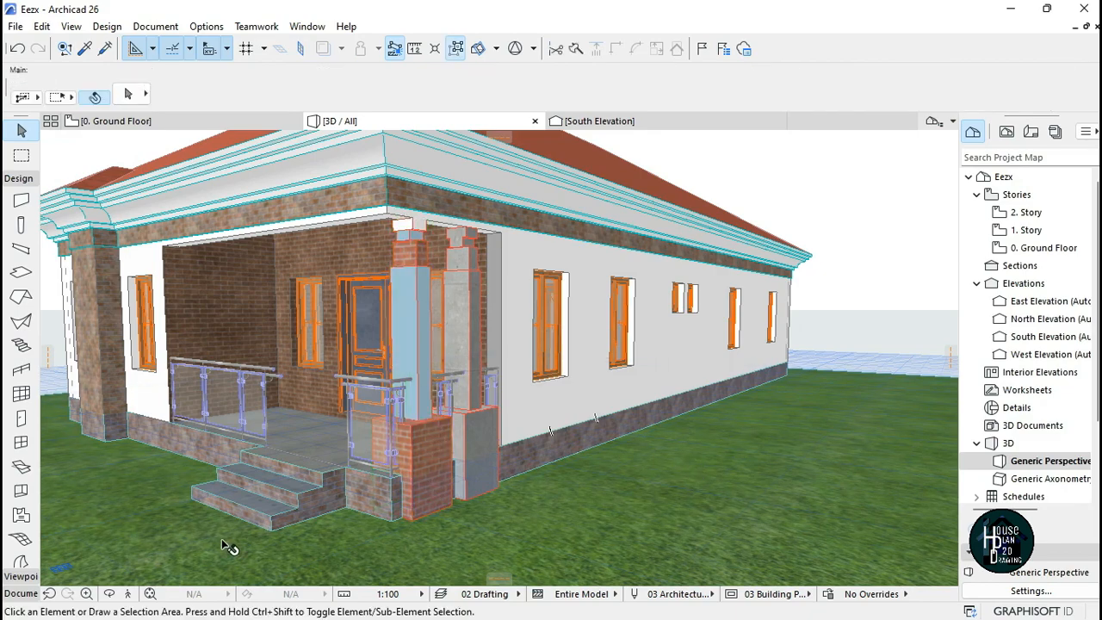
- Pick up the settings of the finished porch column and transfer them to the unfinished concrete column beside it
left_click(128, 593)
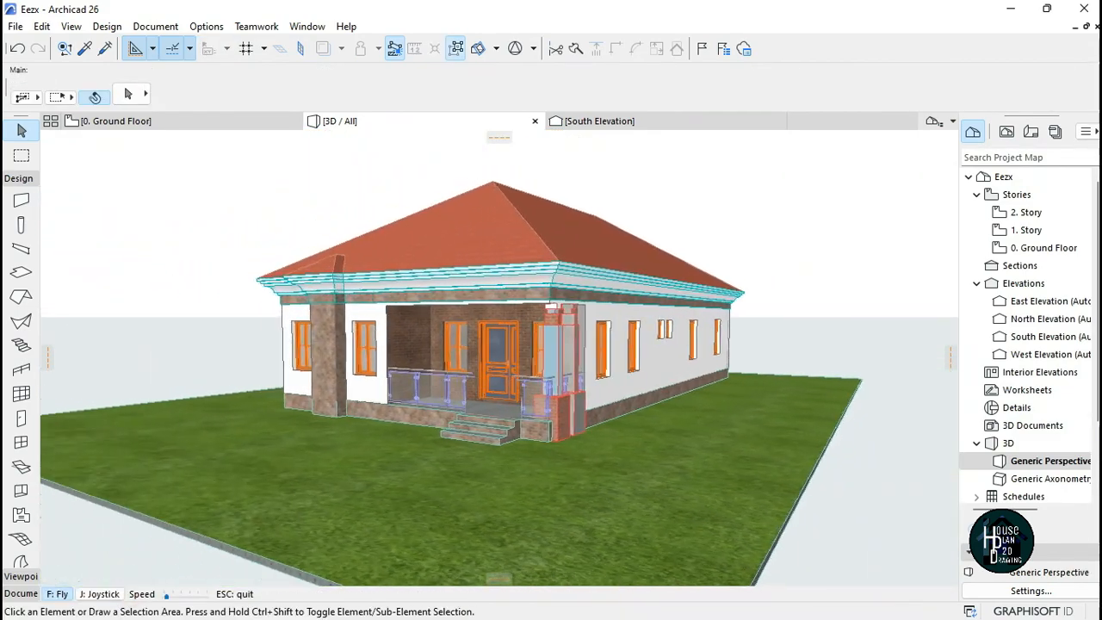
key("Right")
key("Up")
key("Left")
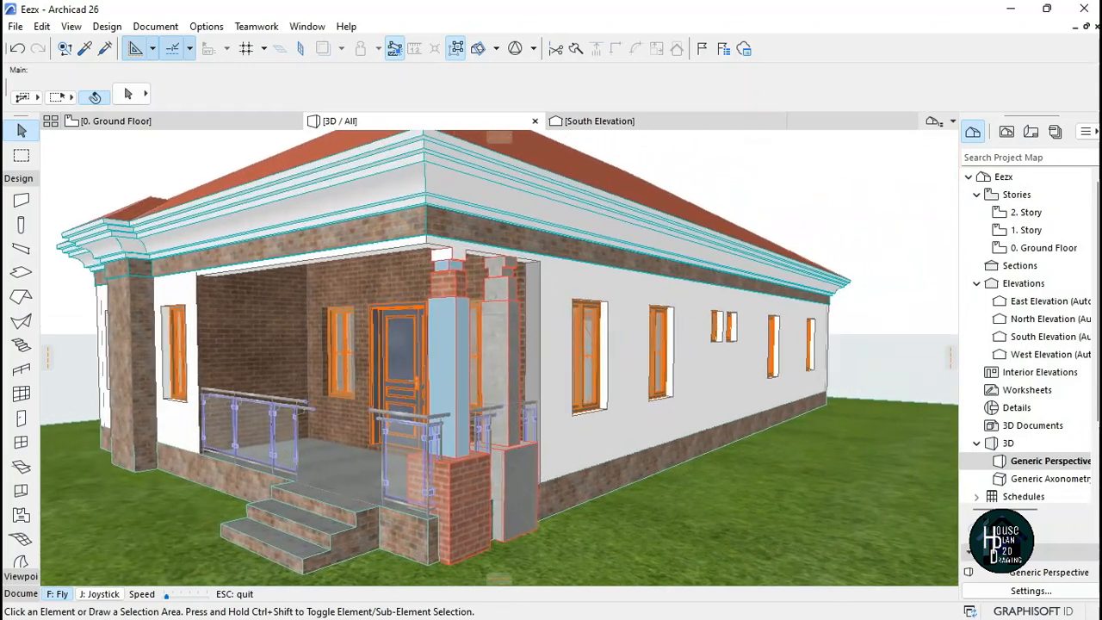
key("Down")
key("Up")
key("Escape")
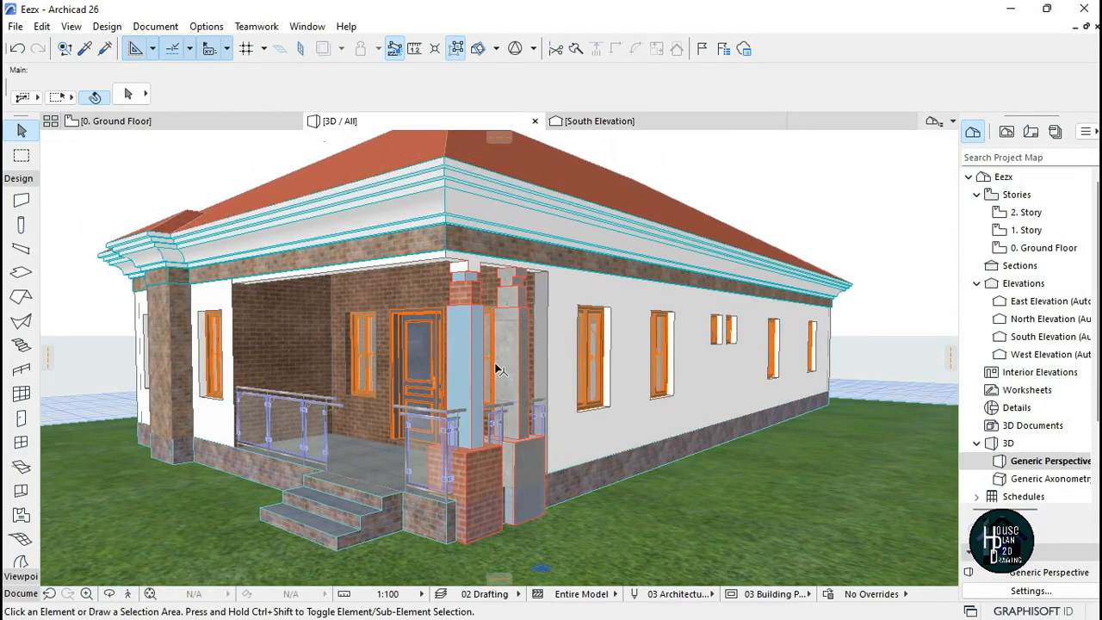
left_click(465, 330, "alt")
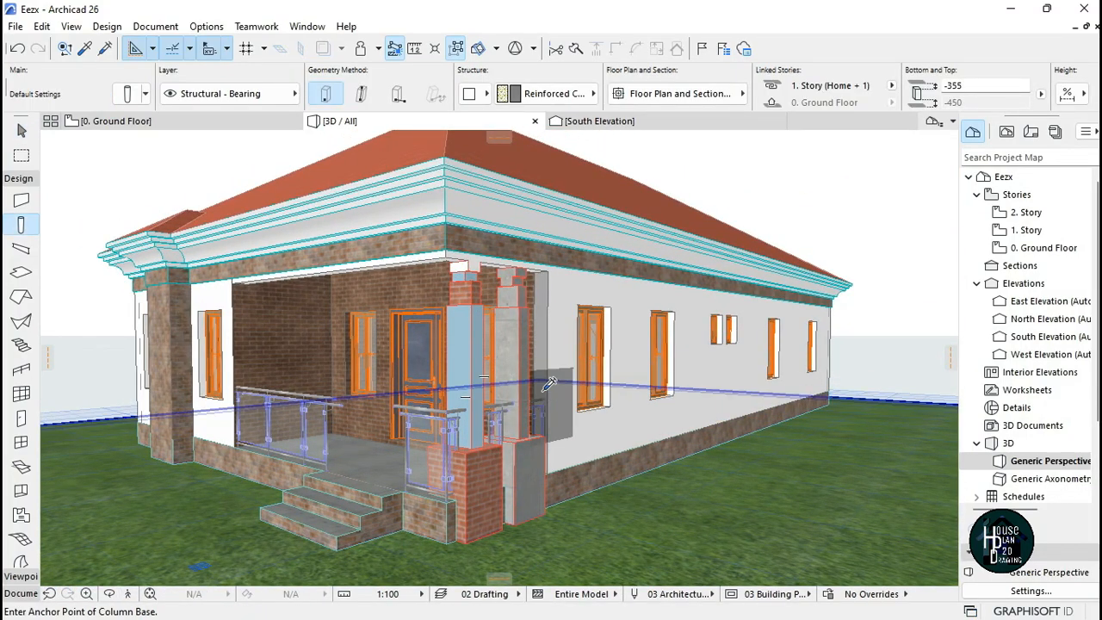
key("Escape")
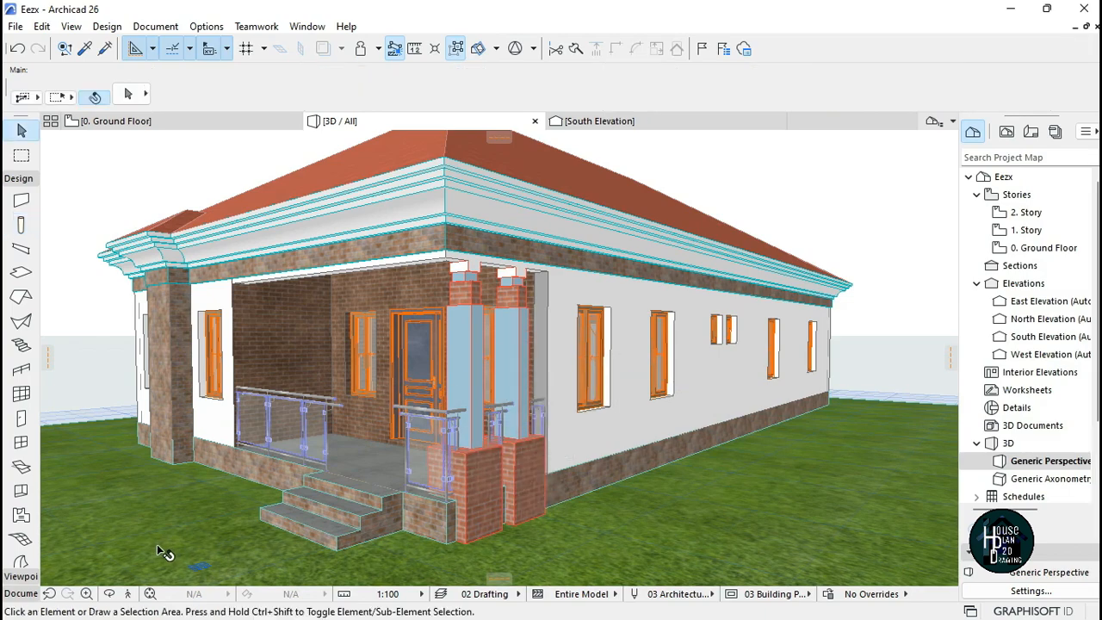
- Examine the finished porch columns, front facade and side walls by moving around the house in 3D
left_click(129, 593)
key("Down")
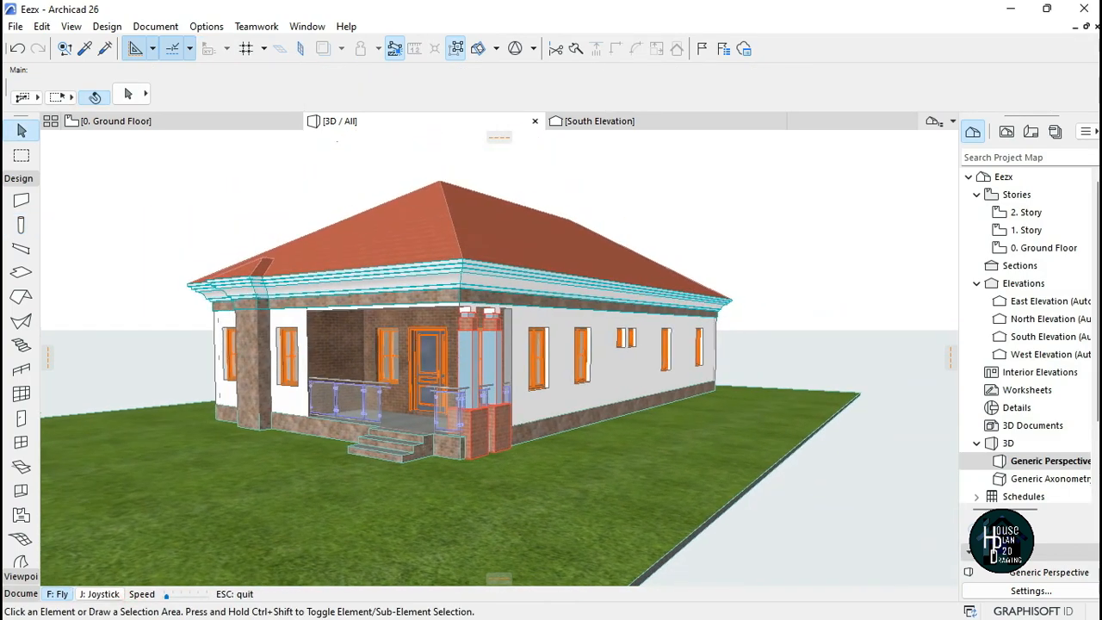
key("Left")
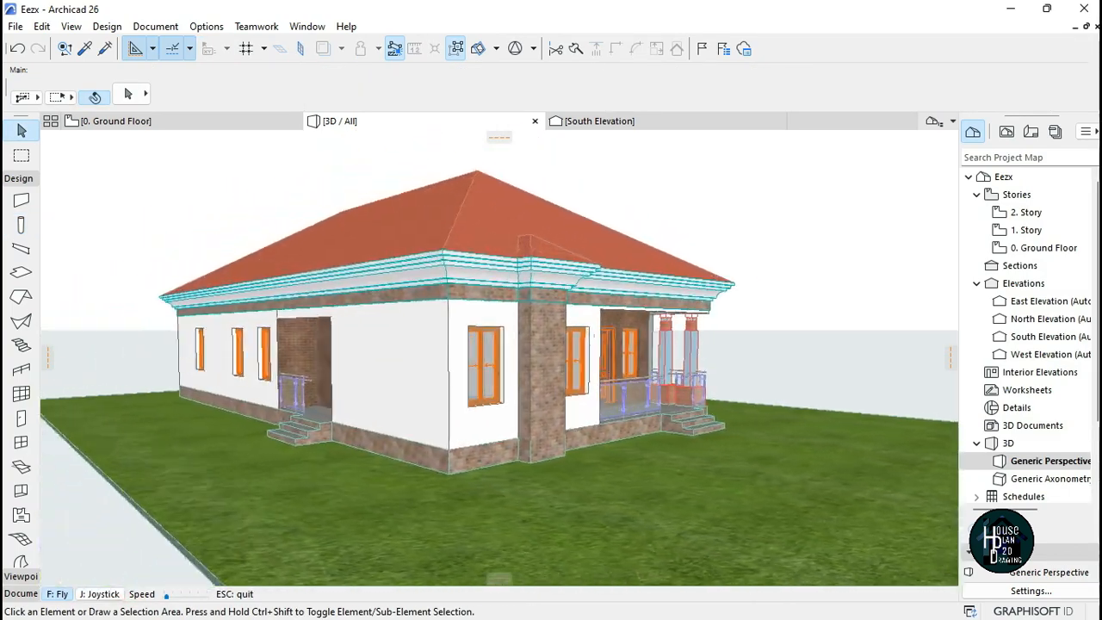
key("Right")
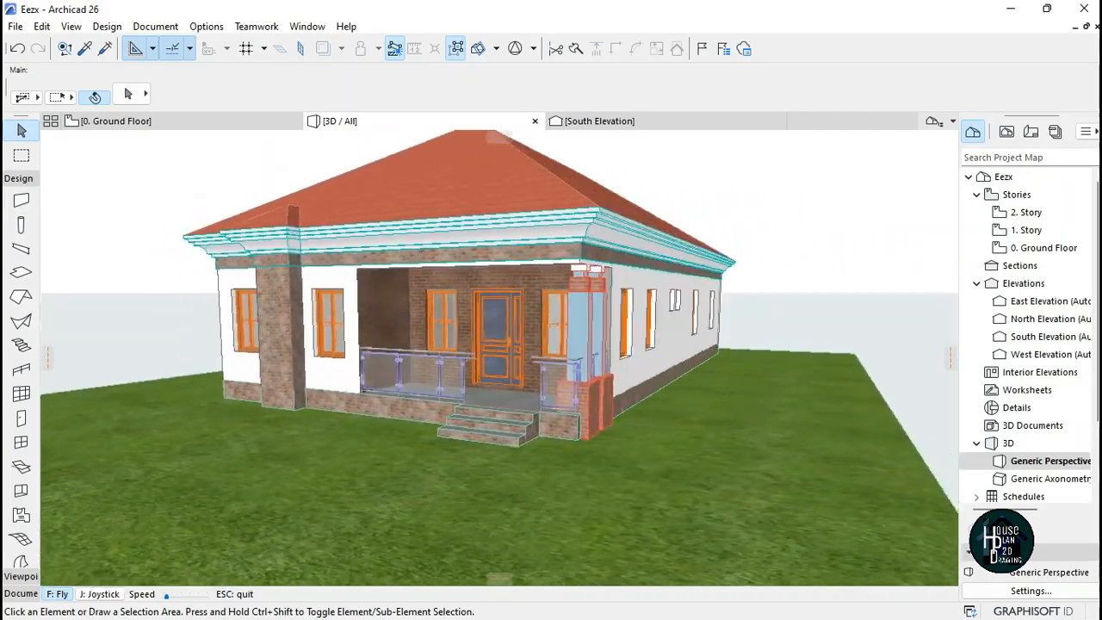
key("Up")
key("Left")
key("Down")
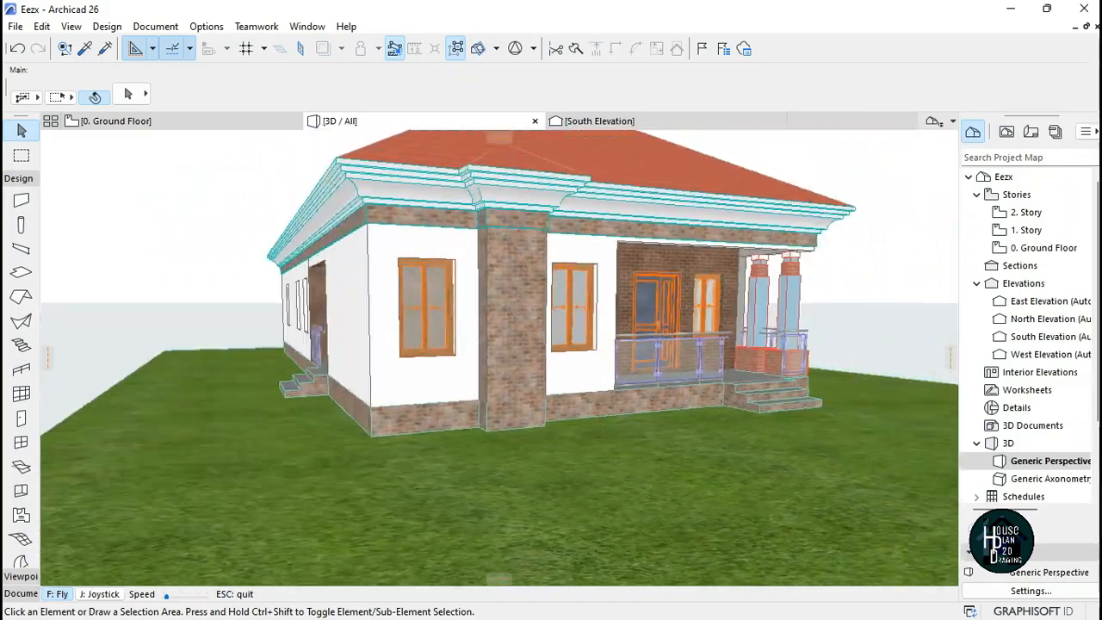
key("Up")
key("Up")
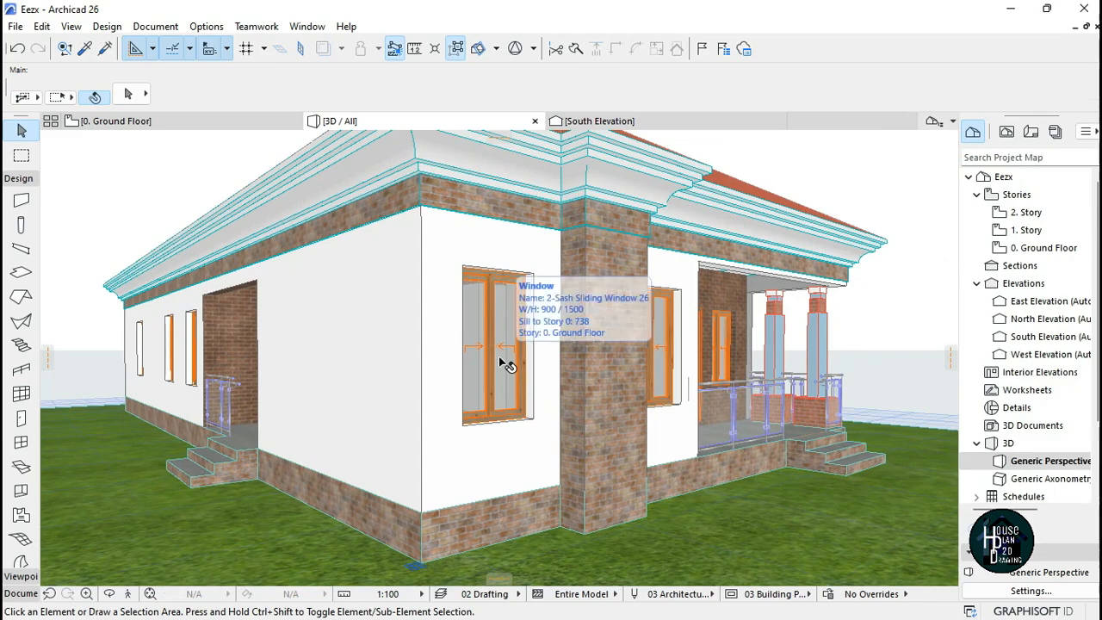
- Switch to the Alberto reference project and examine the cladding panel on the side wall between the front corner and the side entrance
key("super+Tab")
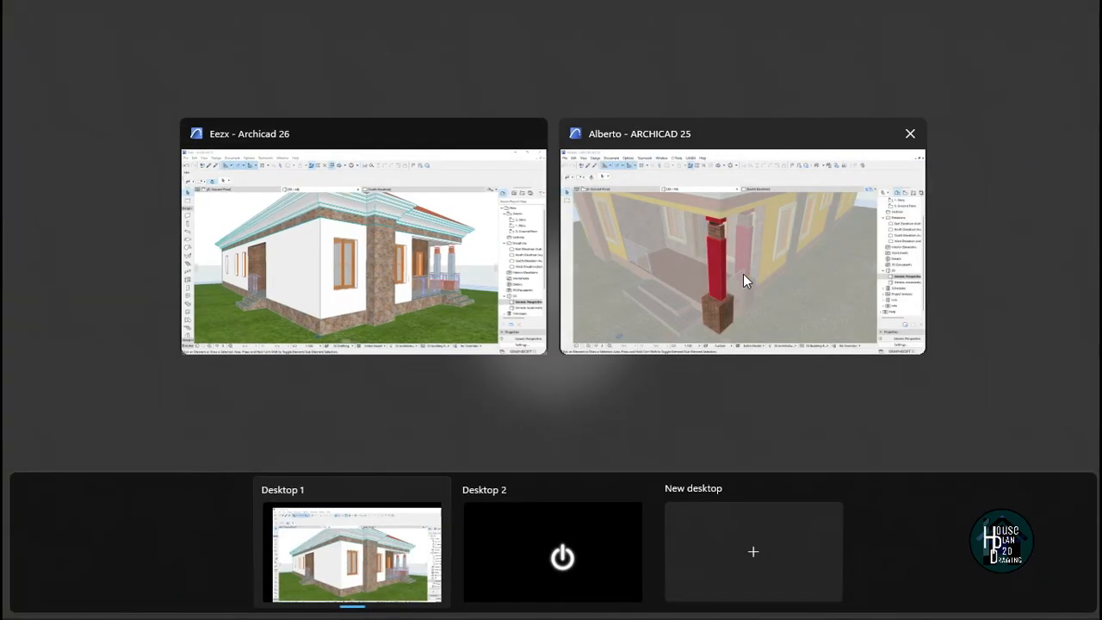
left_click(743, 274)
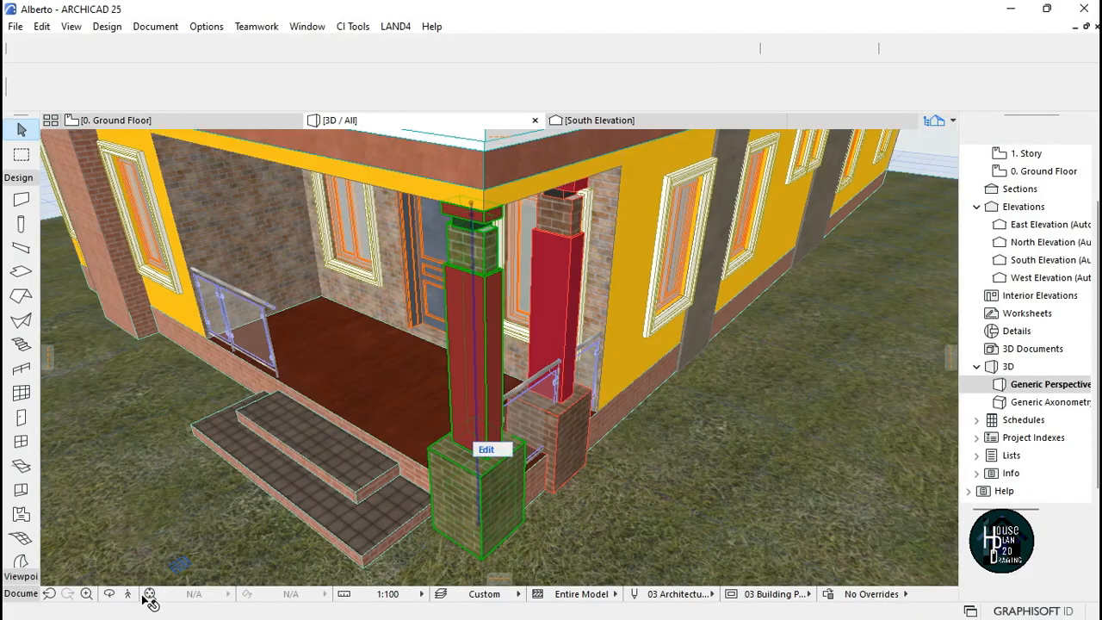
key("Escape")
left_click(128, 594)
key("Down")
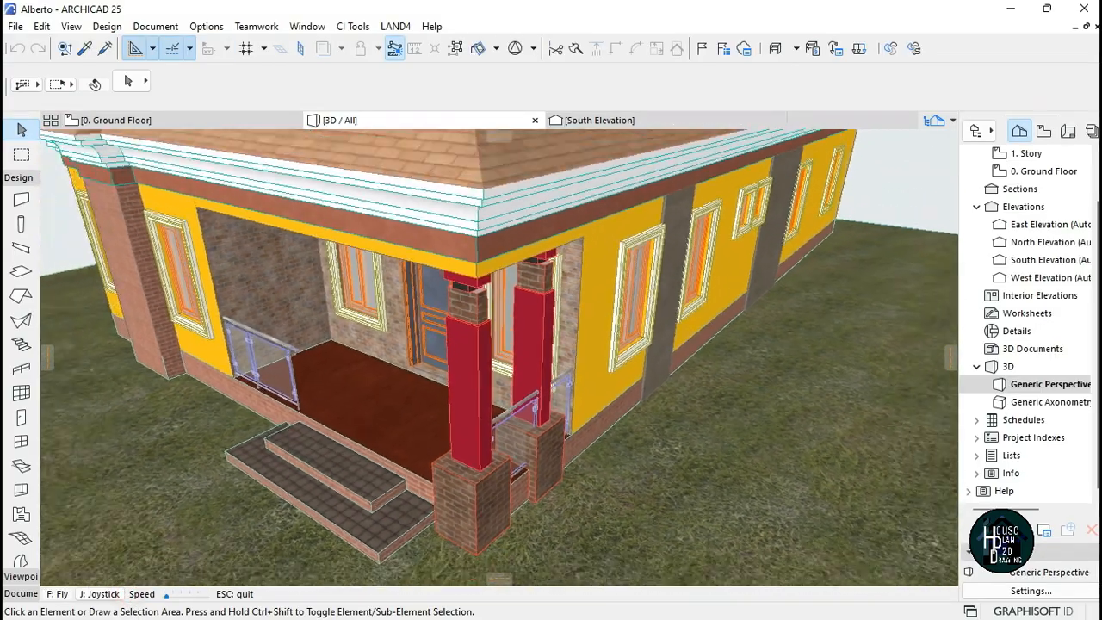
key("Left")
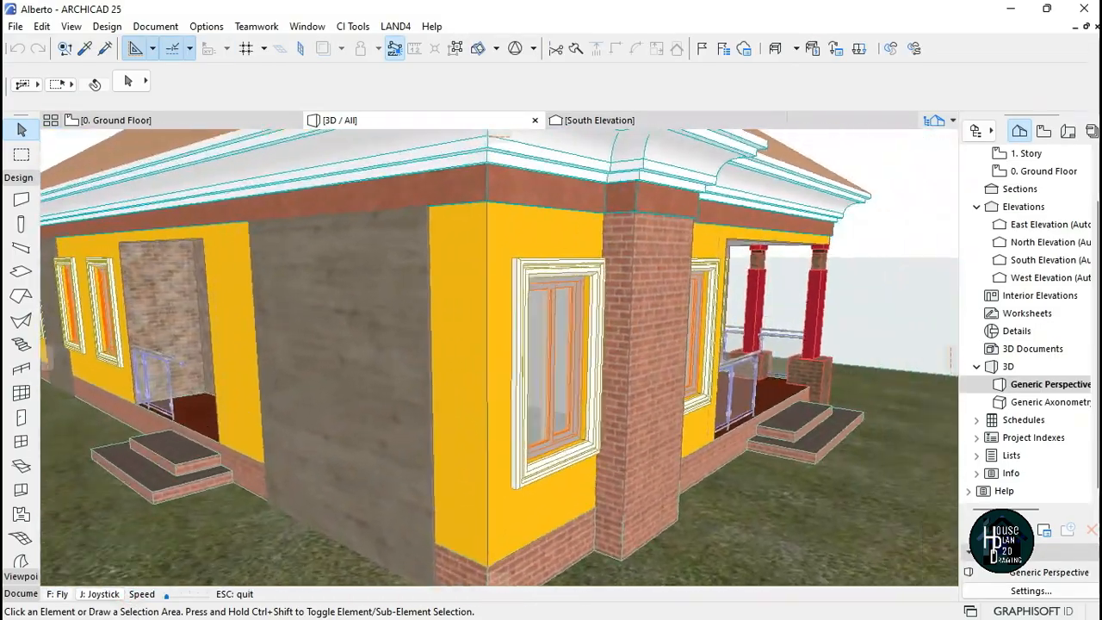
key("Escape")
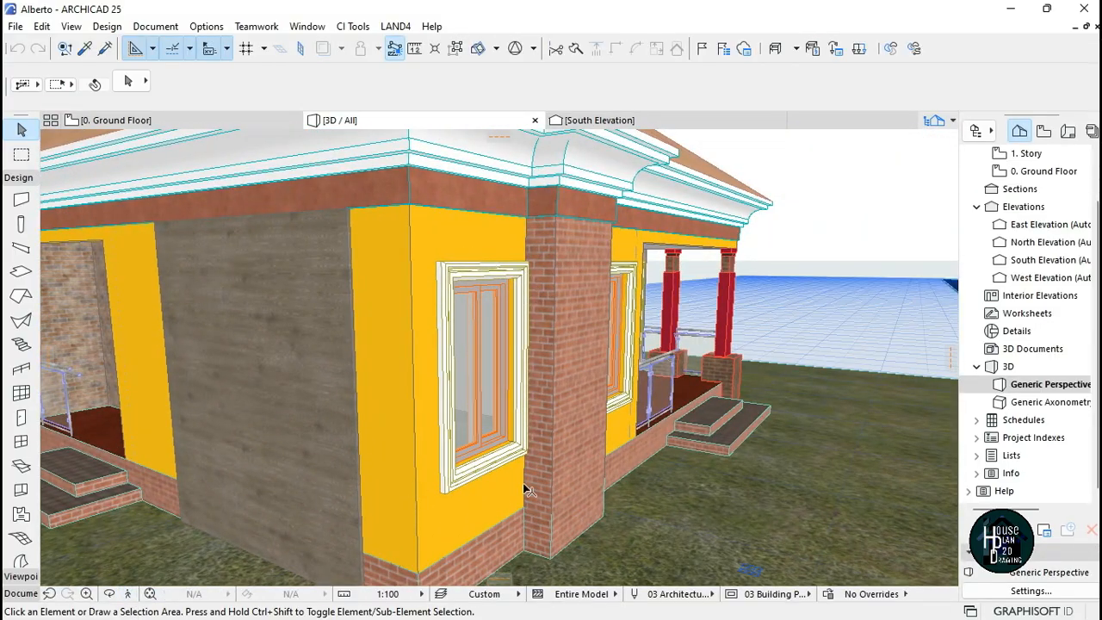
left_click(131, 595)
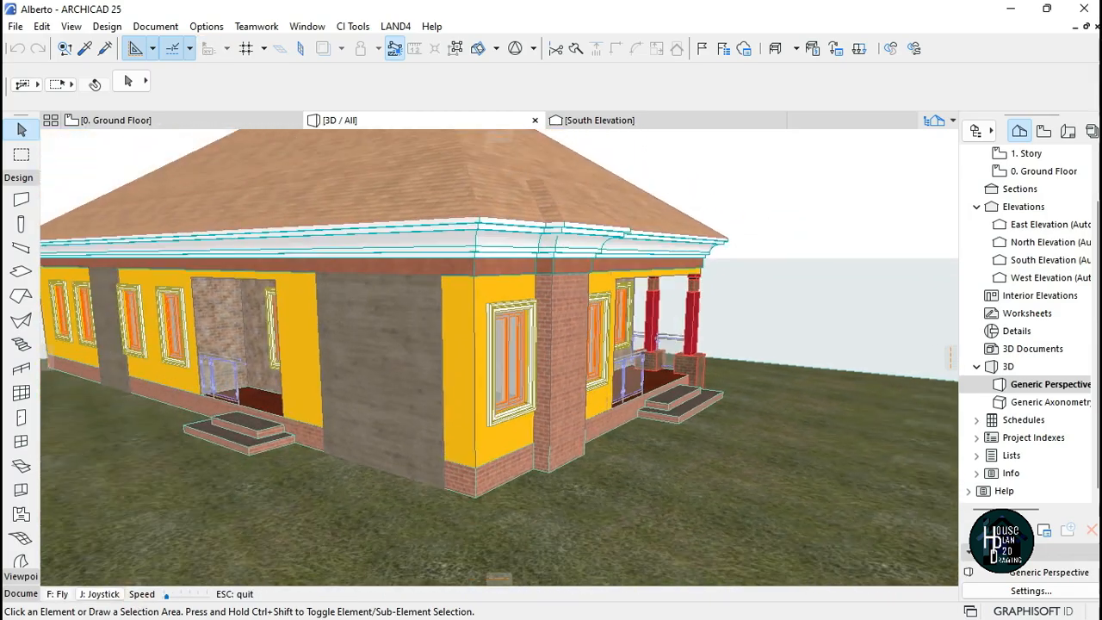
key("Down")
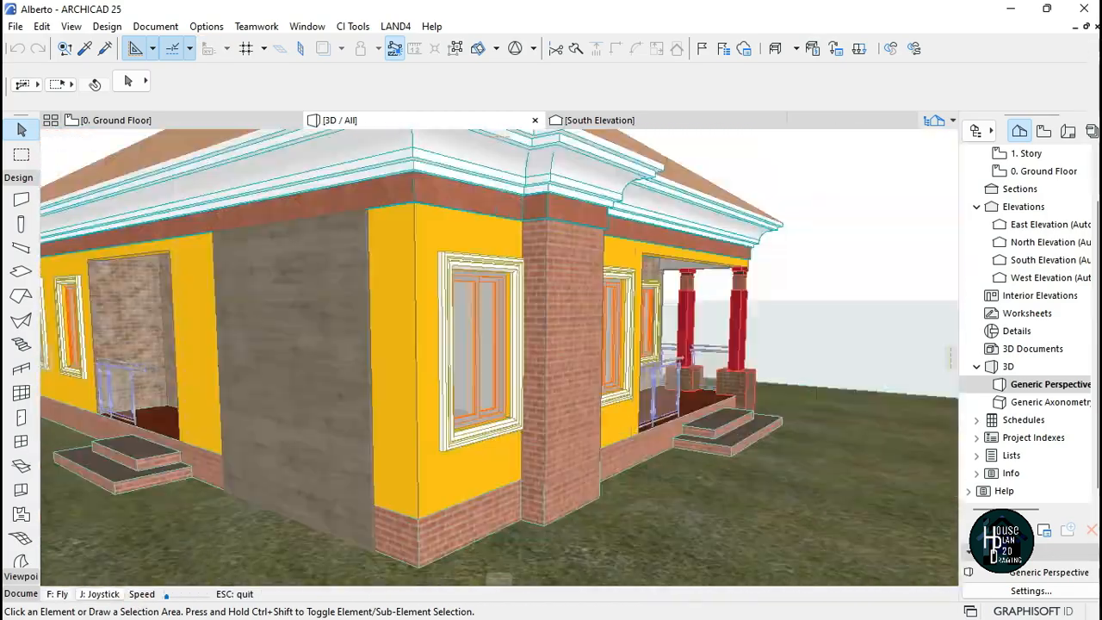
key("Escape")
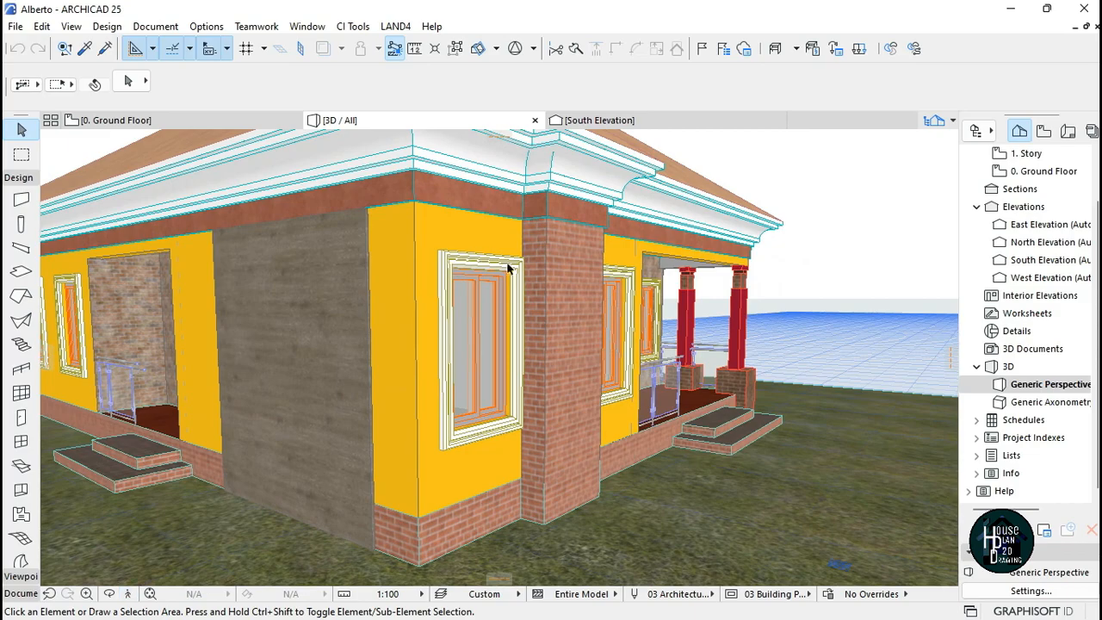
- Examine the dark full-height cladding strips between the windows on the reference house's opposite side, circle its front, and return to the Eezx project
left_click(131, 594)
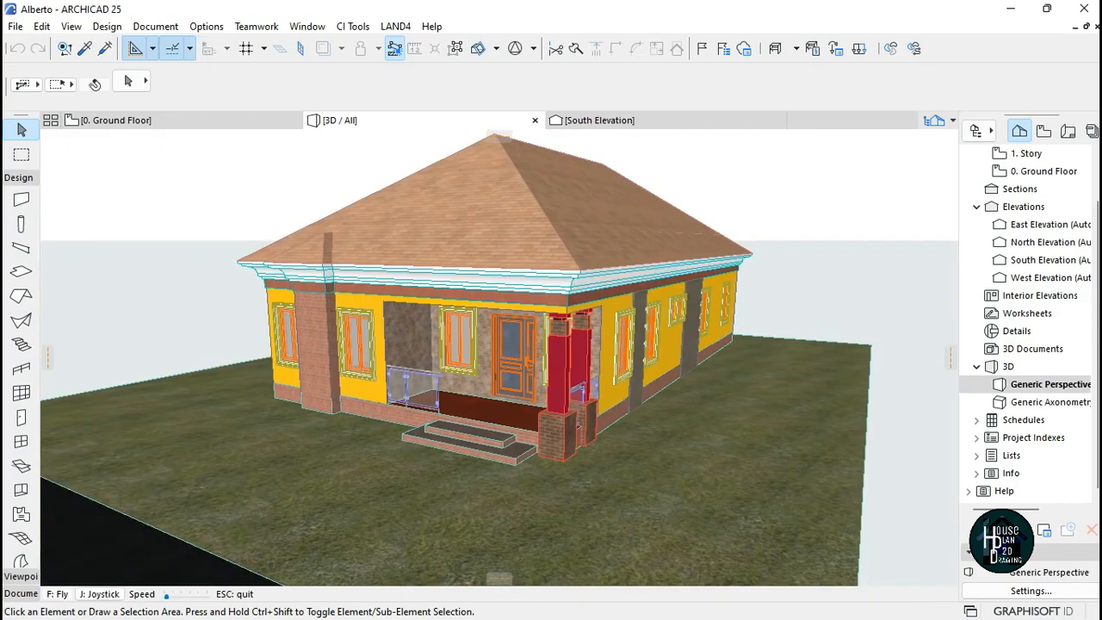
key("Right")
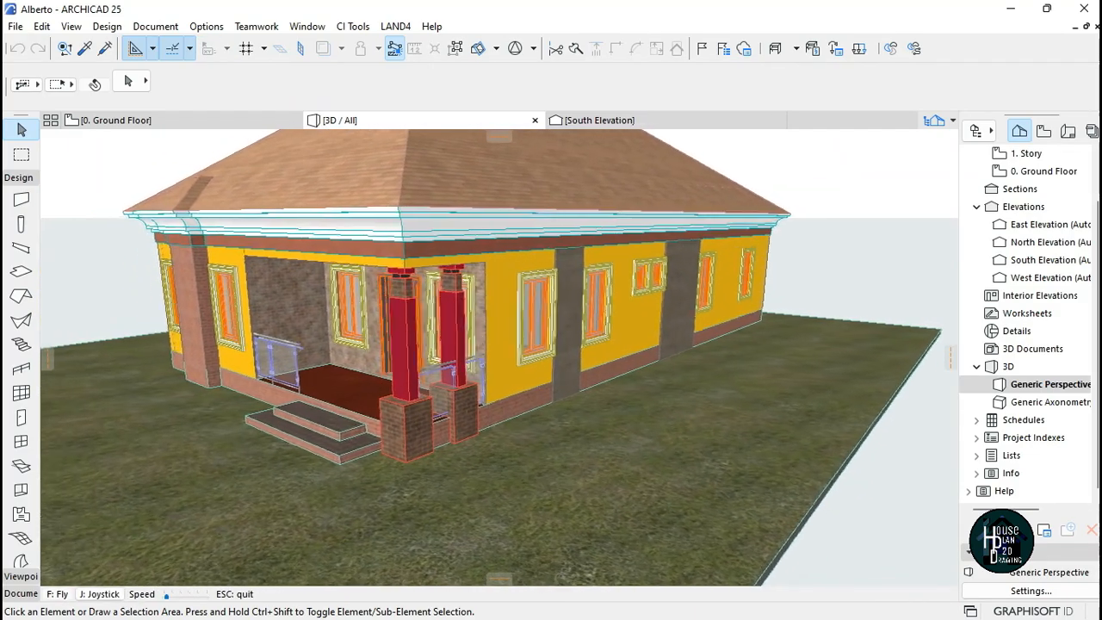
key("Left")
key("Right")
key("Up")
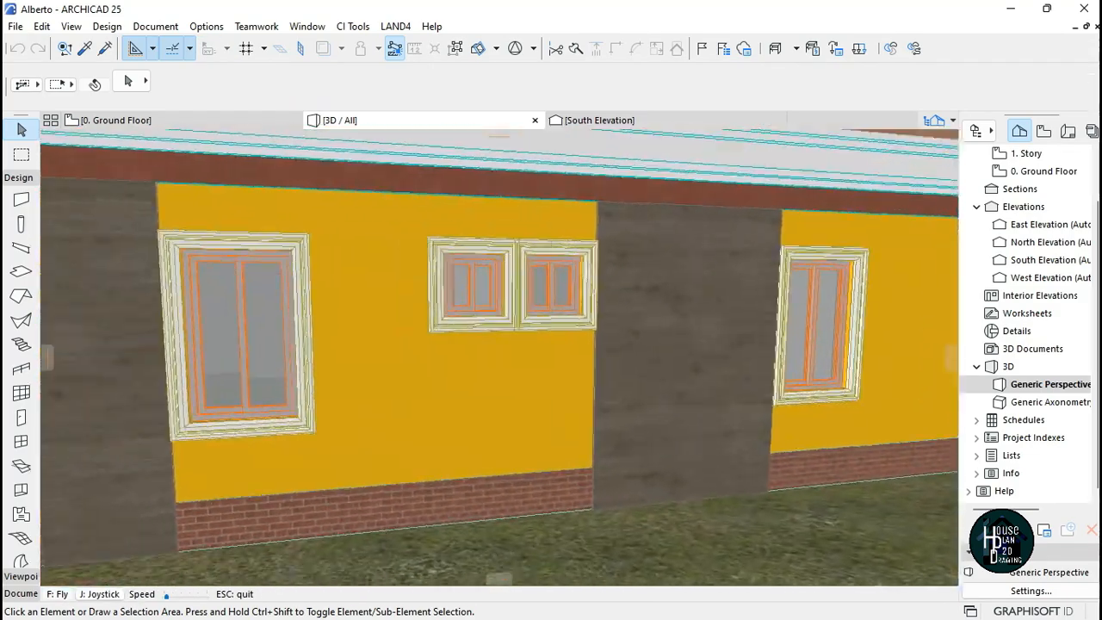
key("Left")
key("Escape")
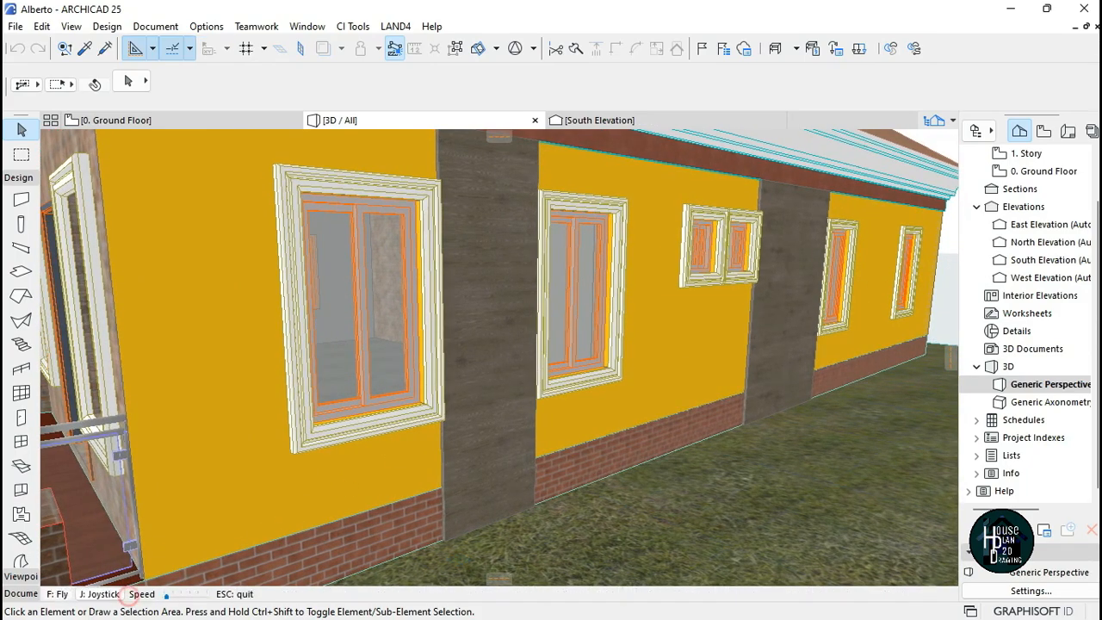
key("Down")
key("Left")
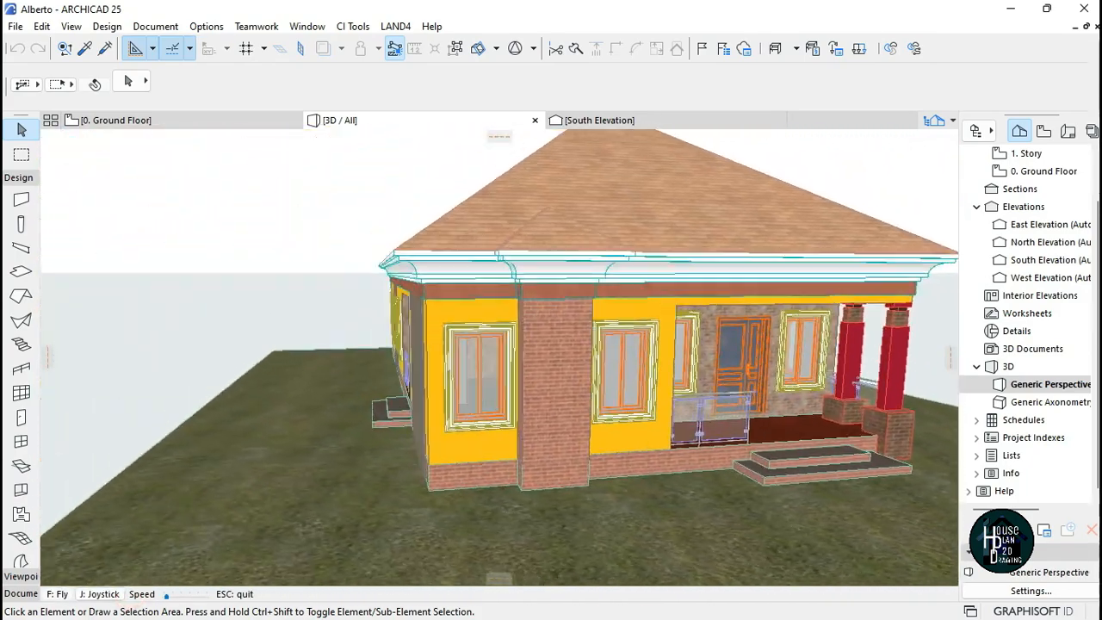
key("Left")
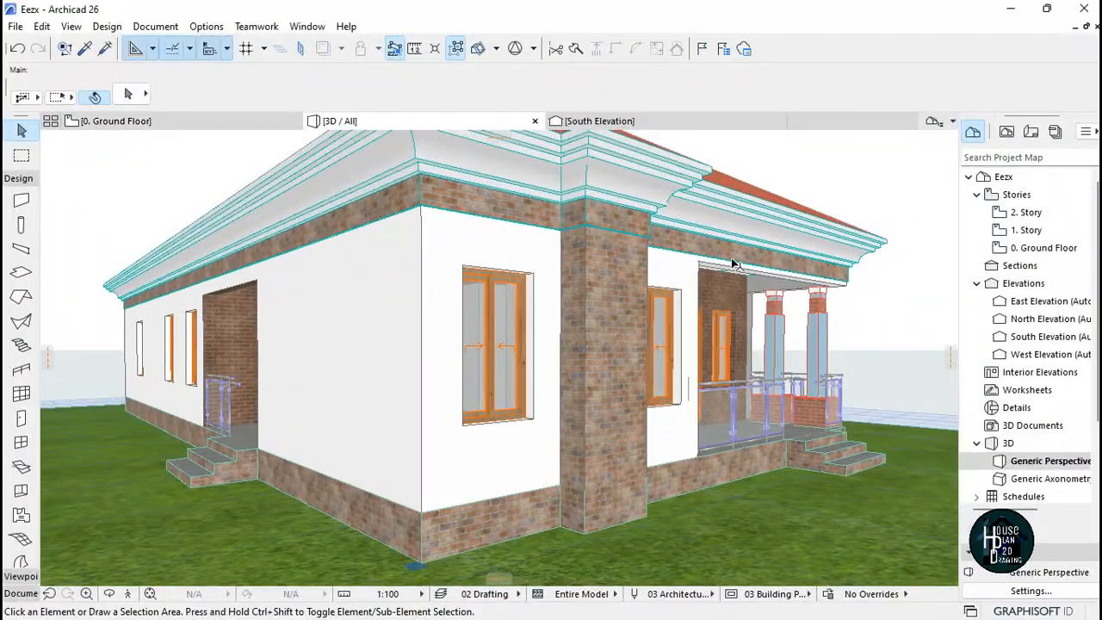
- Open the ground floor plan and pick up the settings of the west outer wall south of the side entrance door
left_click(182, 122)
scroll(561, 378, "up", 3)
left_click(687, 542)
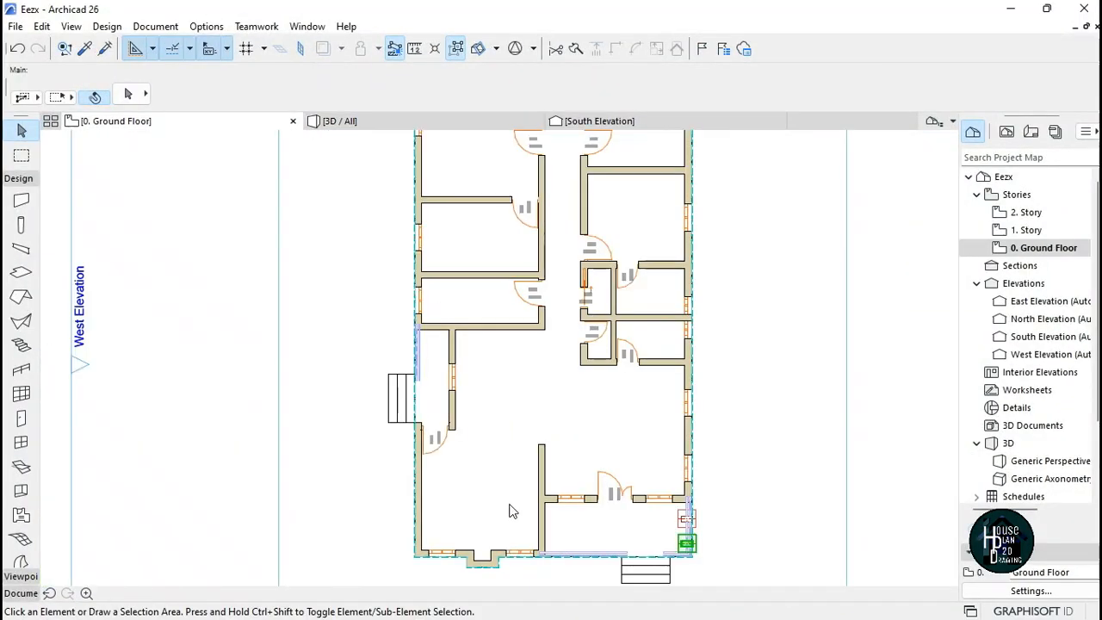
scroll(498, 320, "down", 3)
scroll(418, 542, "up", 2)
scroll(456, 370, "up", 6)
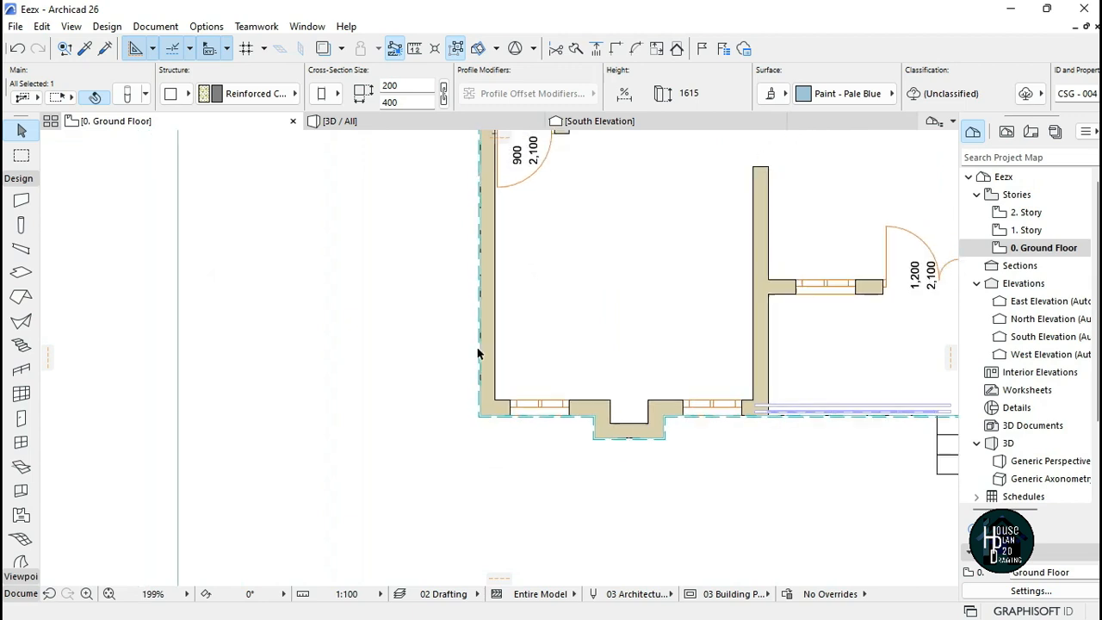
key("Escape")
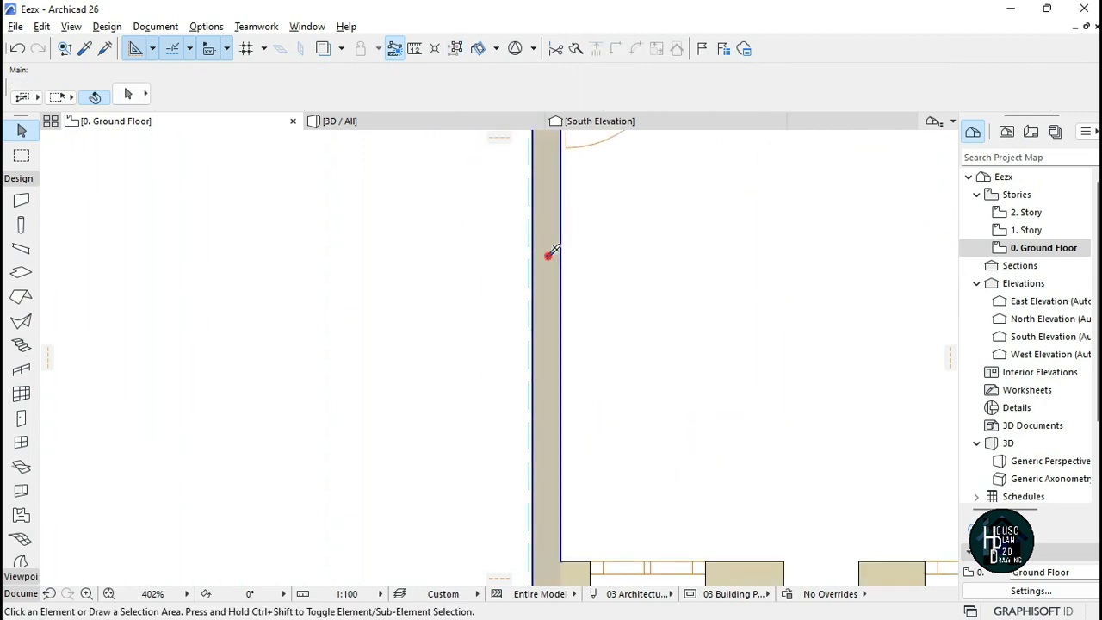
left_click(551, 262, "alt")
- Draw a straight wall along the outside of the west wall, from beside the side entrance door to short of the southwest corner, using the inside face as reference
scroll(534, 349, "down", 4)
scroll(537, 349, "up", 1)
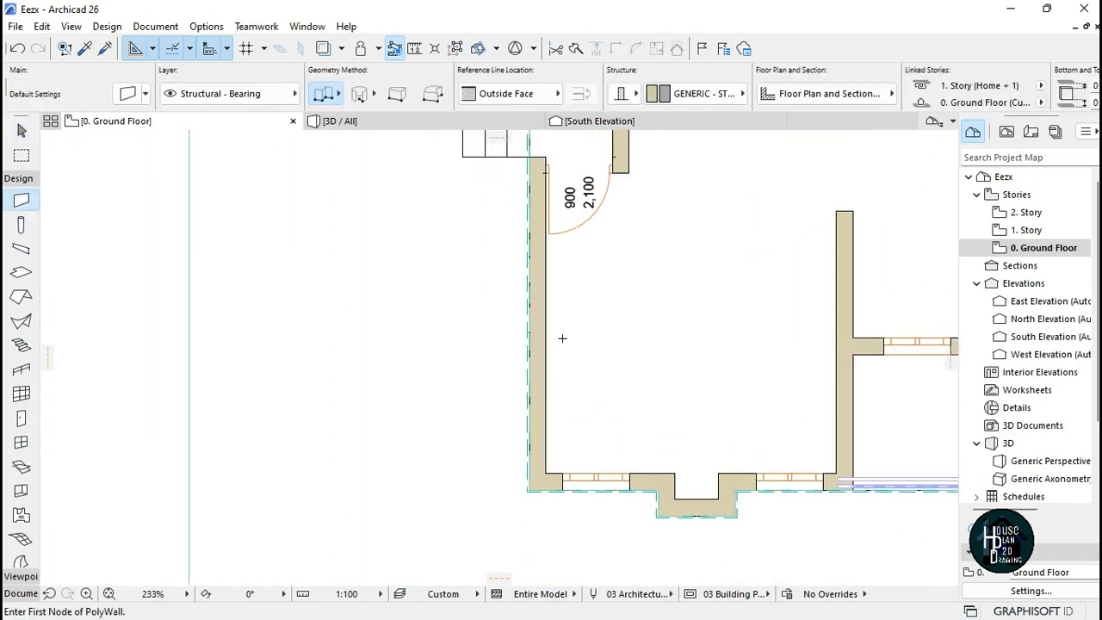
scroll(555, 353, "up", 5)
scroll(550, 371, "down", 2)
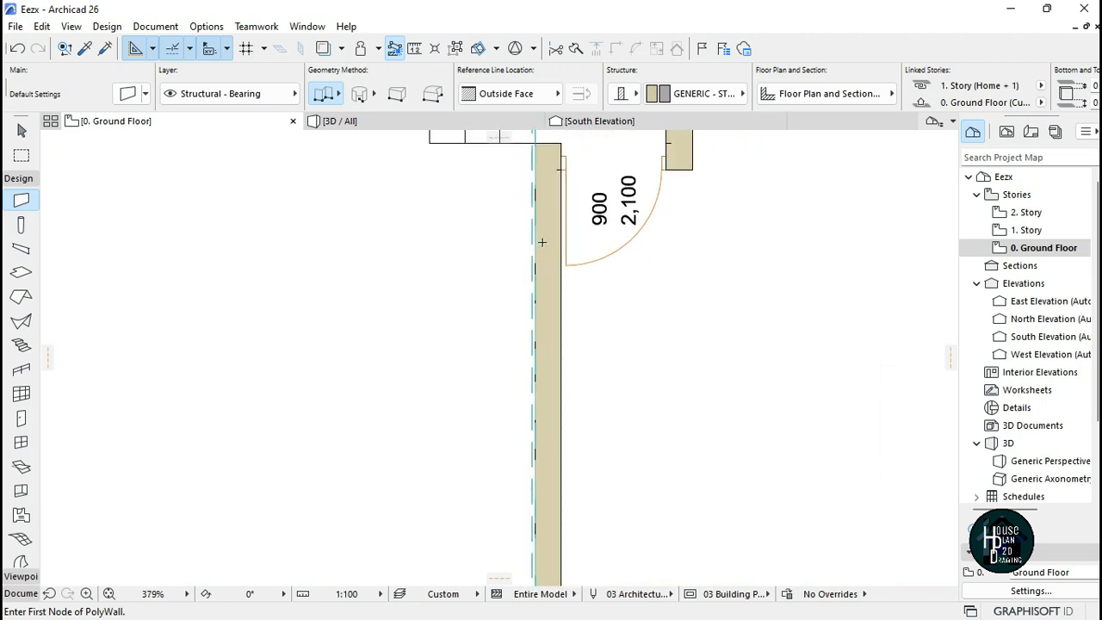
scroll(543, 208, "up", 2)
scroll(543, 208, "up", 2)
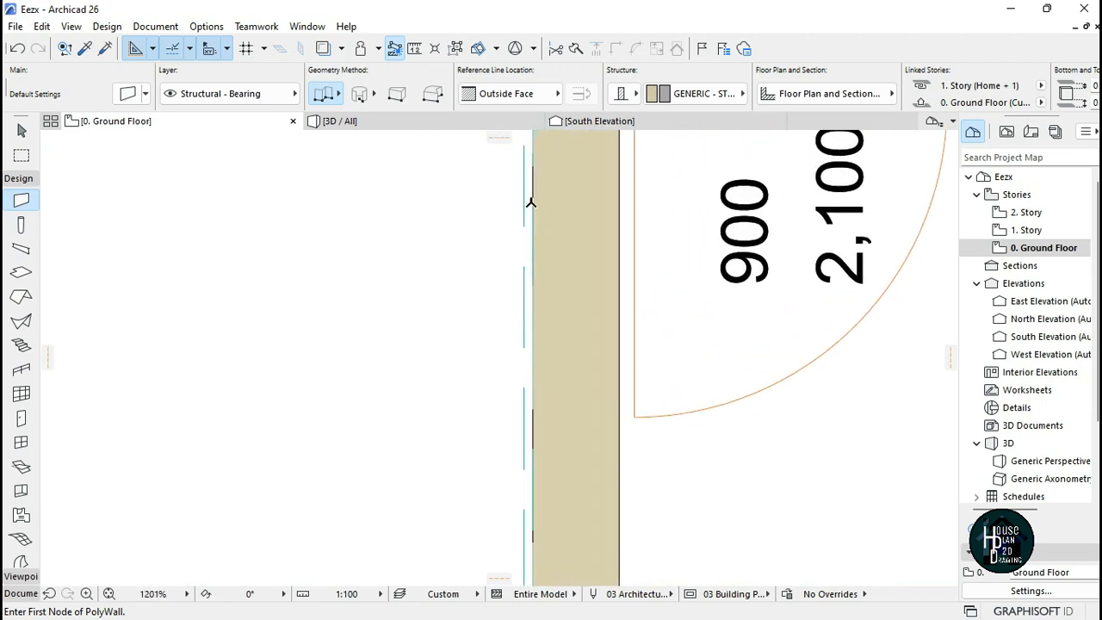
scroll(535, 272, "down", 1)
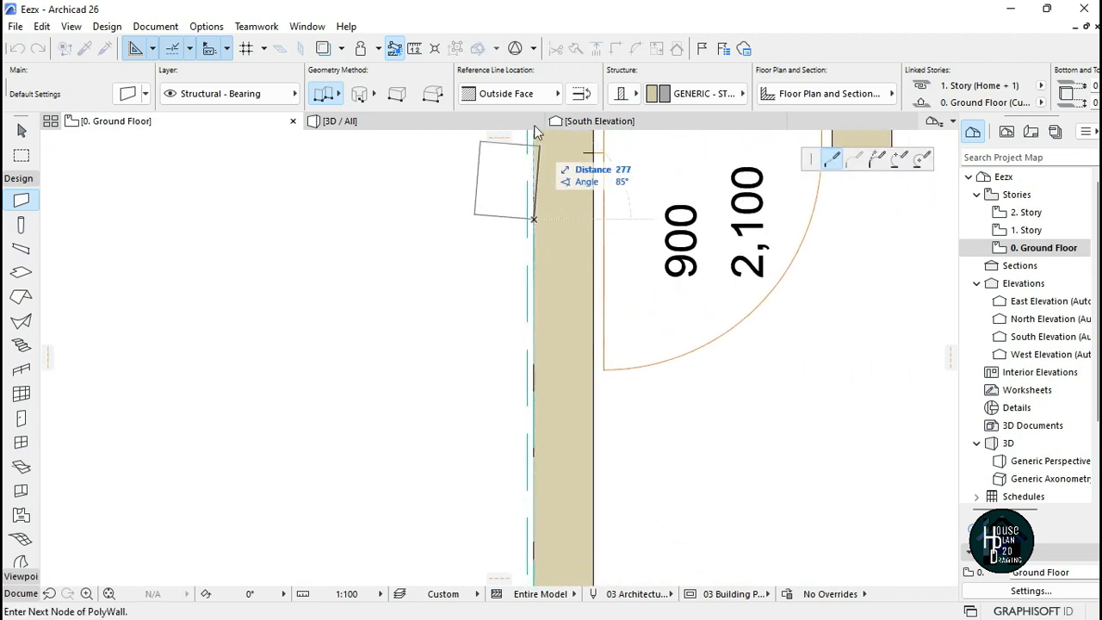
left_click(589, 141)
scroll(514, 457, "down", 3)
scroll(517, 405, "up", 2)
scroll(517, 405, "up", 1)
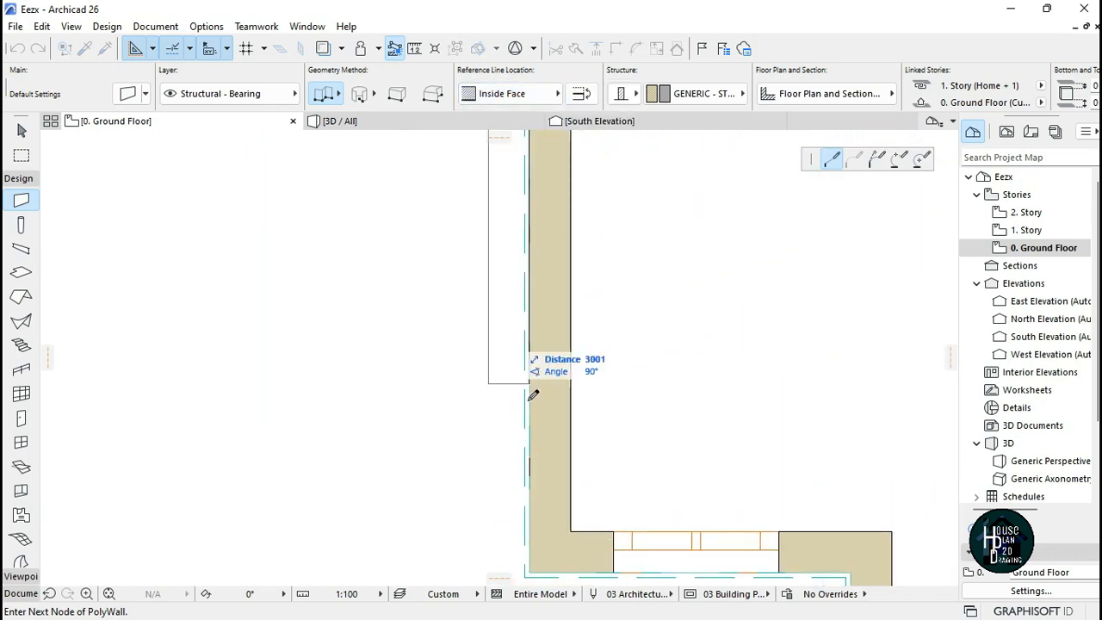
double_click(533, 431)
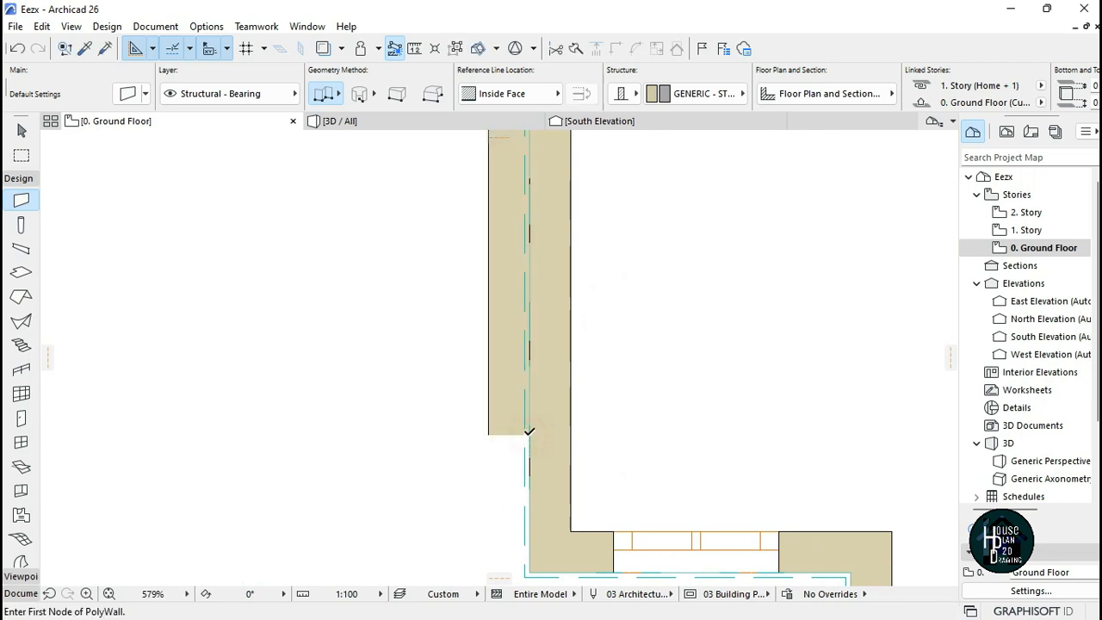
- Reduce the thickness of the newly drawn west wall segment to a thin cladding layer in its wall settings
scroll(530, 413, "down", 3)
scroll(521, 361, "up", 2)
scroll(506, 335, "down", 3)
scroll(502, 237, "up", 3)
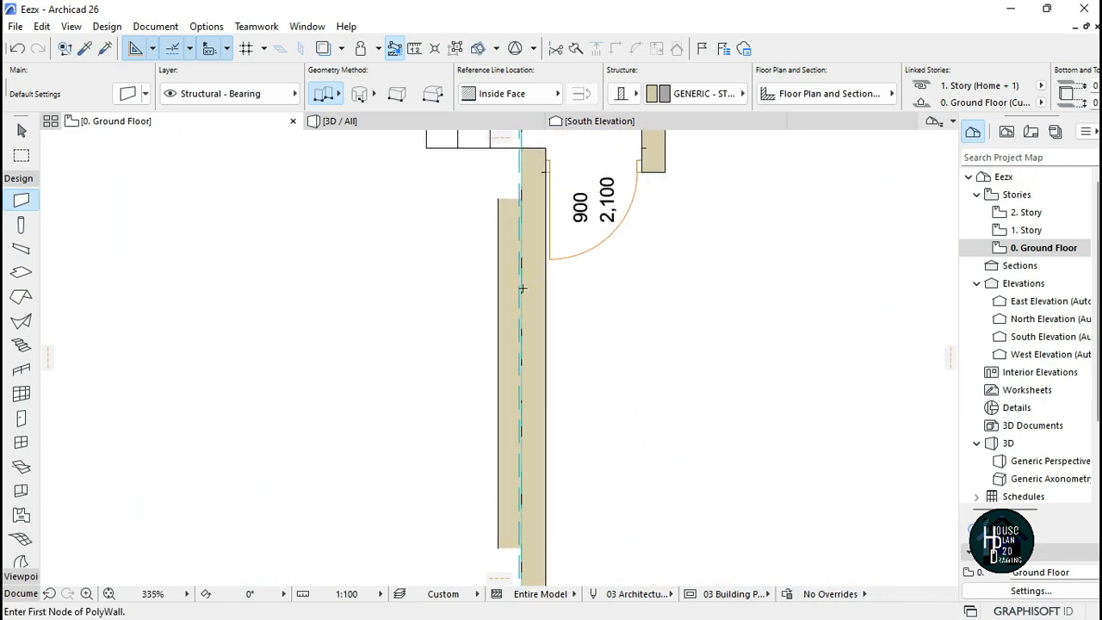
key("Escape")
left_click(503, 241)
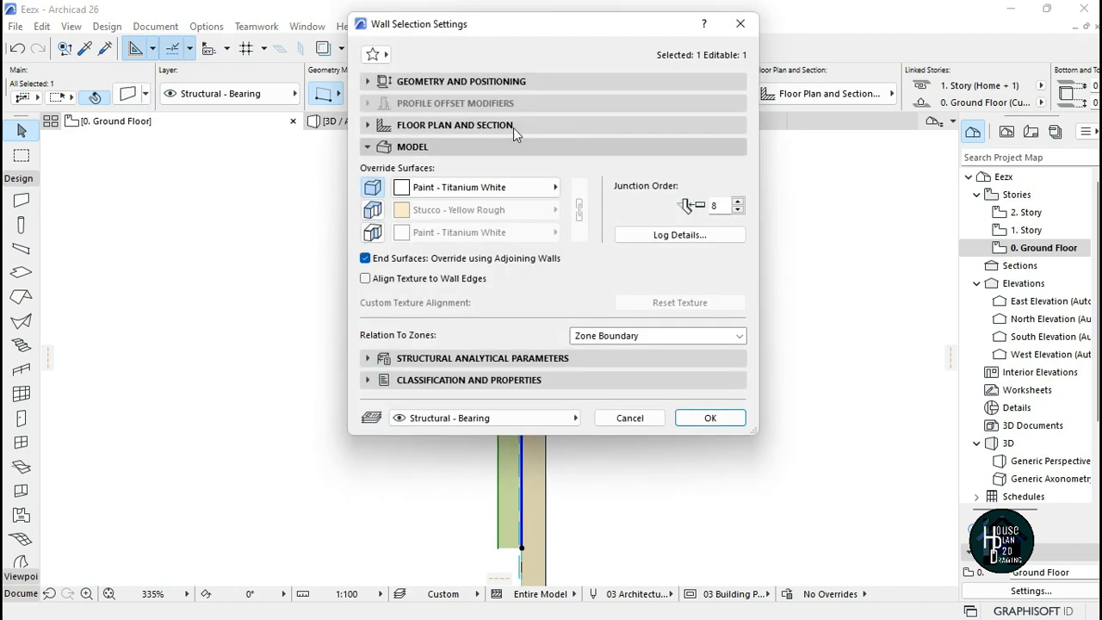
left_click(508, 79)
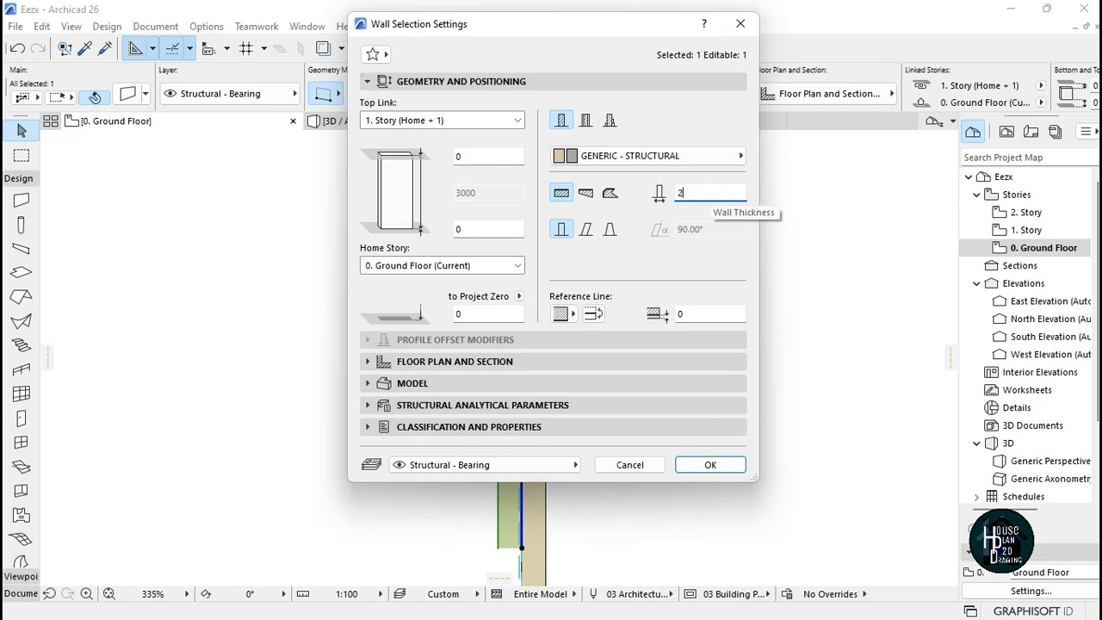
key("Return")
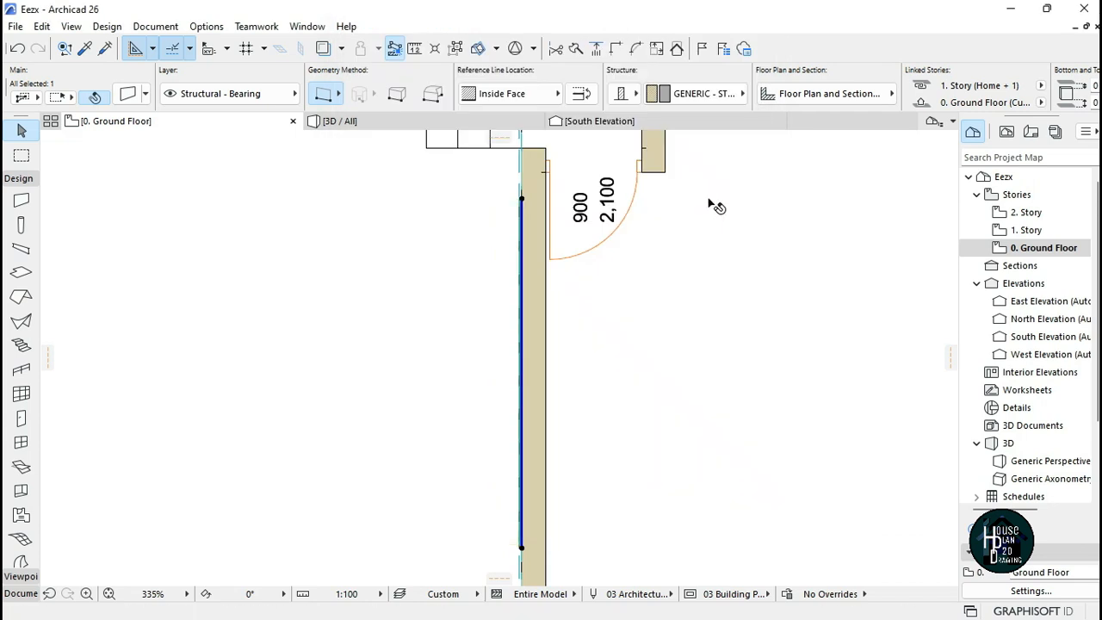
- Inspect the thin wall's southern end against the outer wall in plan, clear the selection and view the panel in 3D
middle_click_drag(536, 506, 583, 304)
scroll(583, 305, "up", 6)
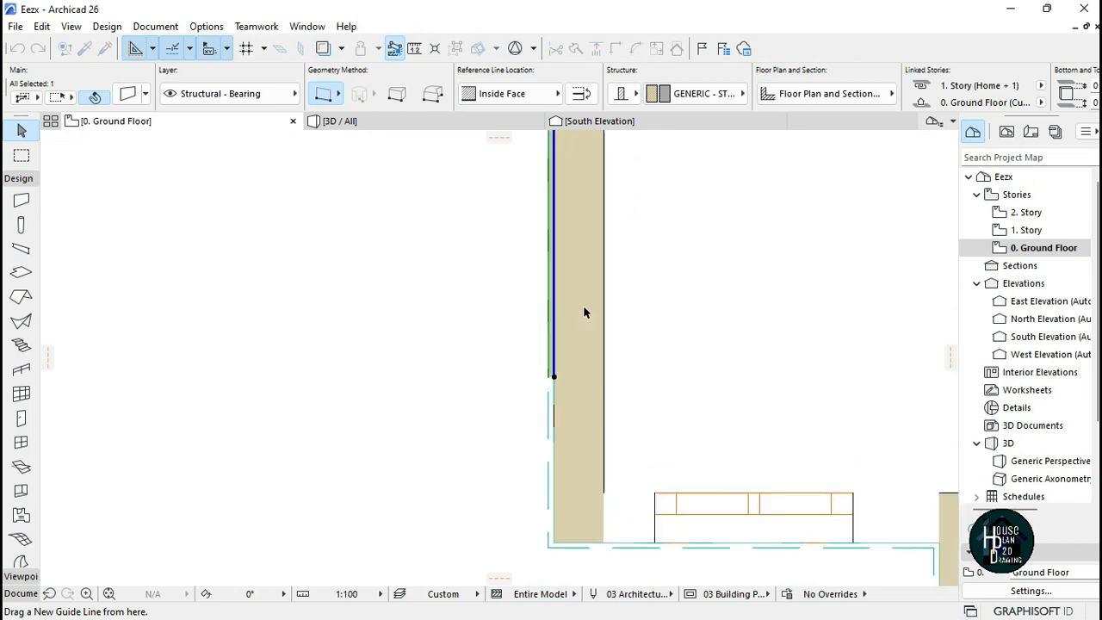
scroll(505, 459, "up", 3)
left_click(531, 429)
scroll(528, 399, "up", 2)
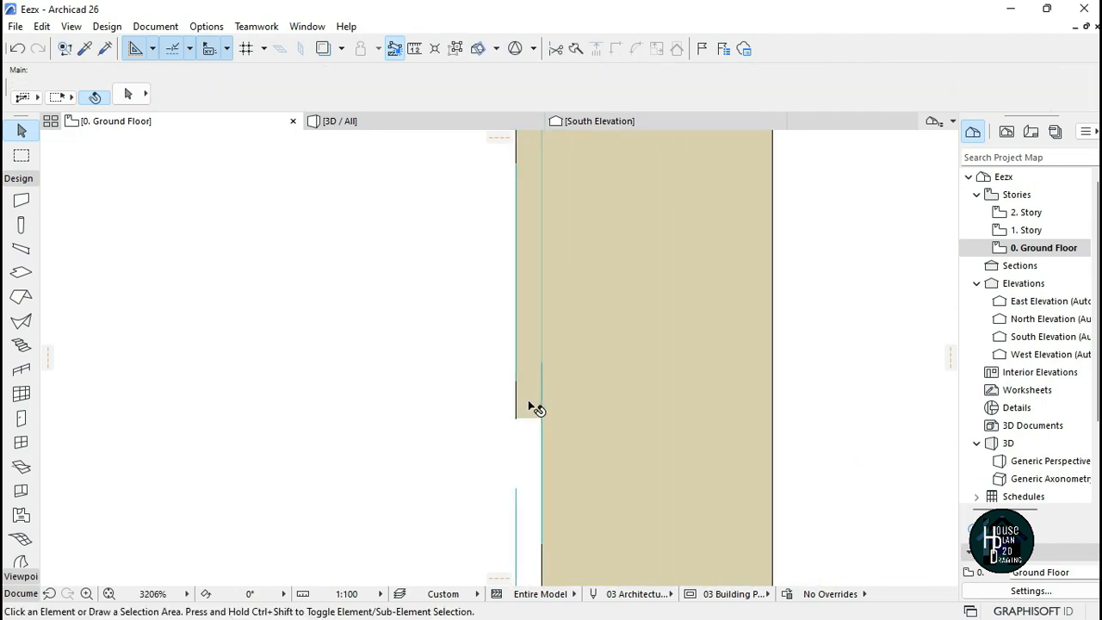
left_click(406, 121)
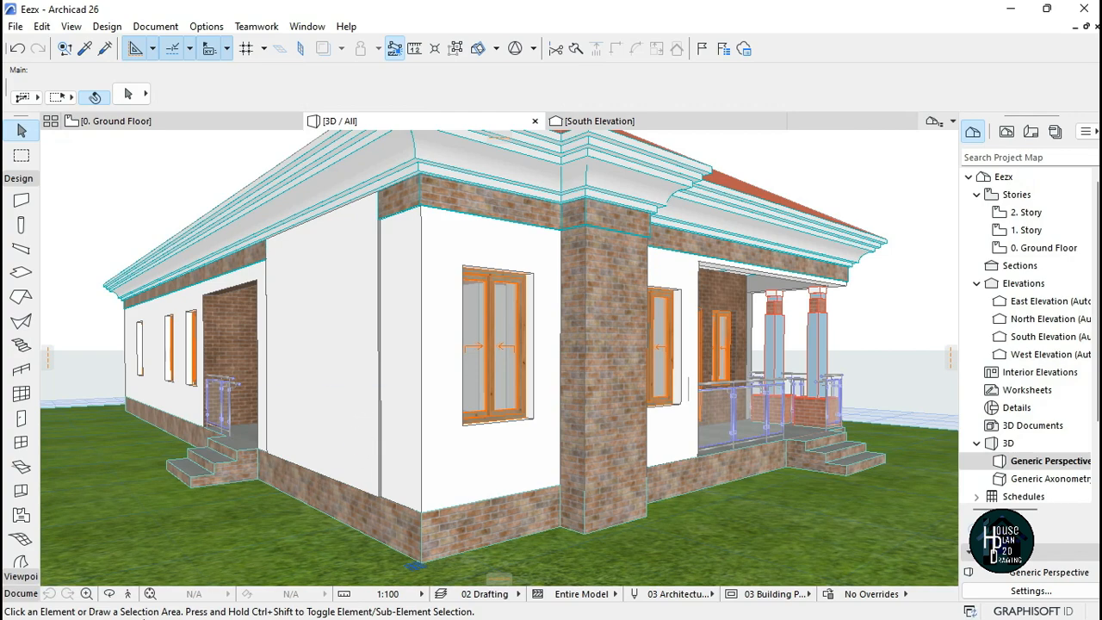
- Extend the thin west cladding panel down over the brick plinth by setting its base offset to -450
left_click(129, 595)
key("Down")
key("Escape")
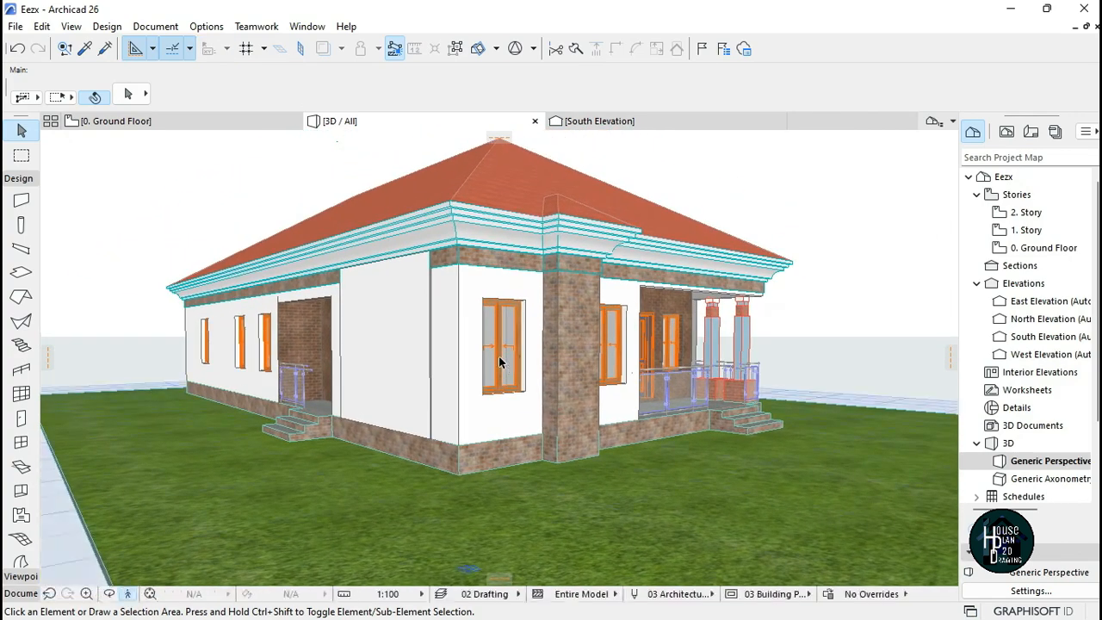
left_click(431, 354)
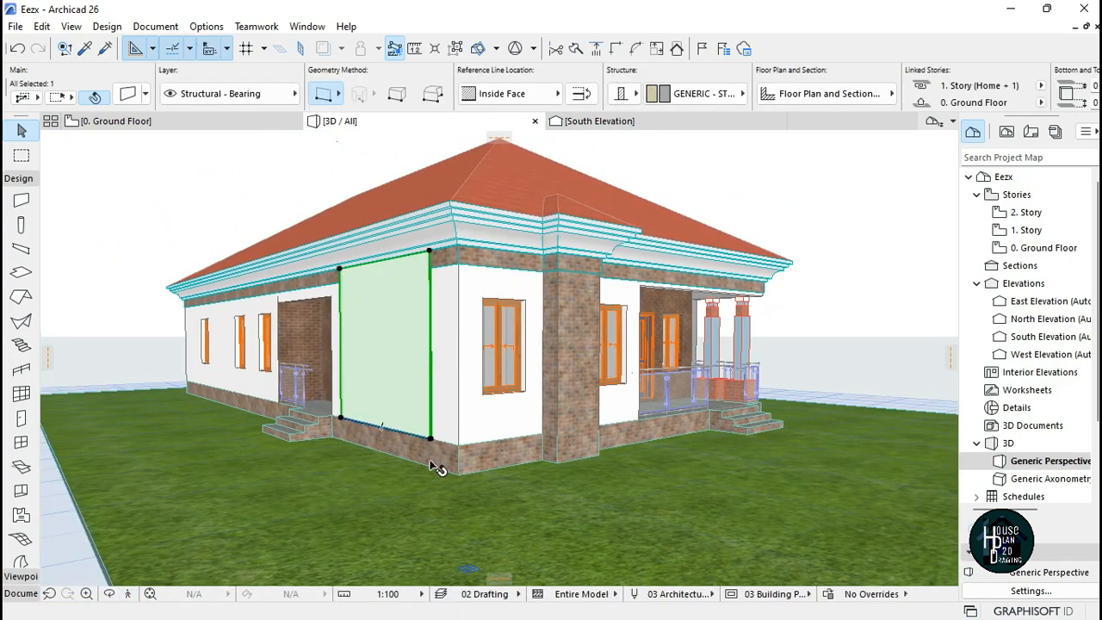
scroll(911, 94, "down", 2)
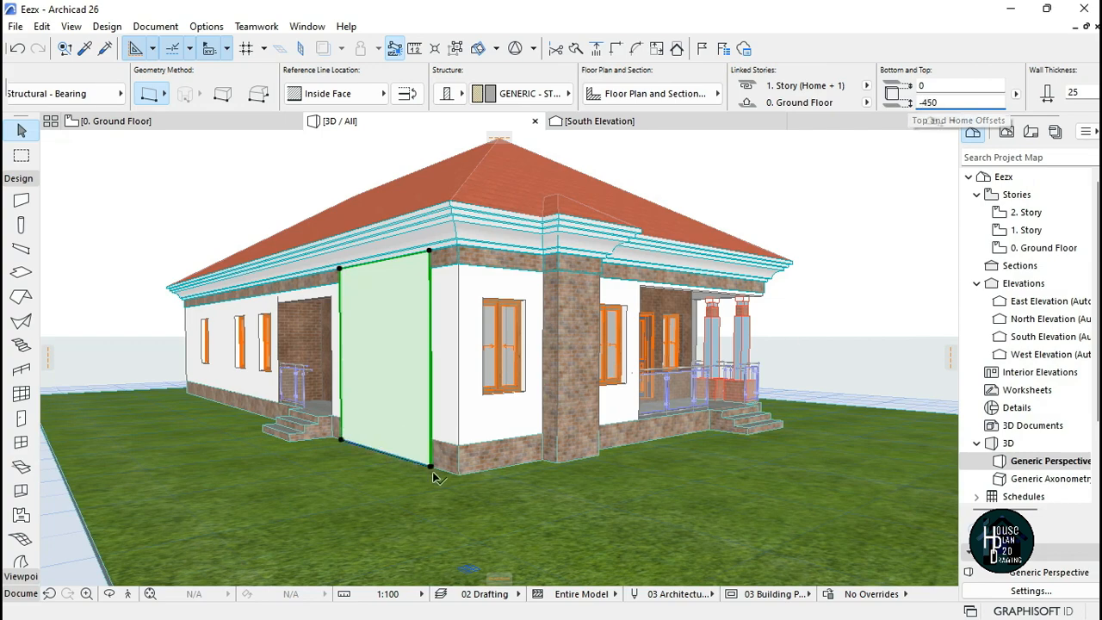
- Lower the top of the west cladding panel to the underside of the brick band below the roof cornice
scroll(439, 262, "up", 5)
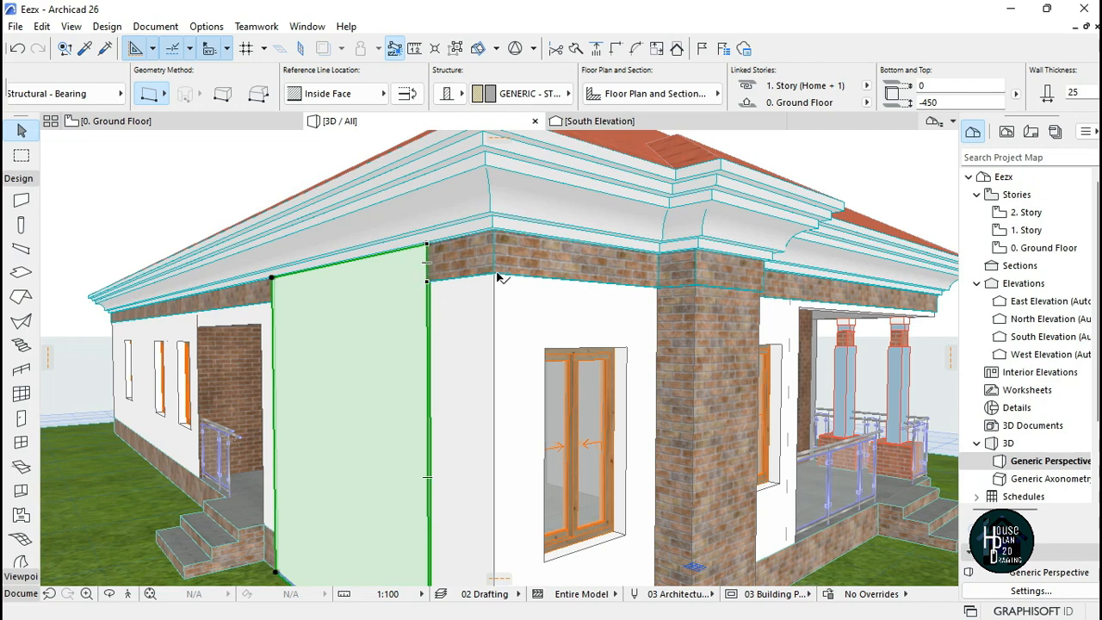
left_click(426, 247)
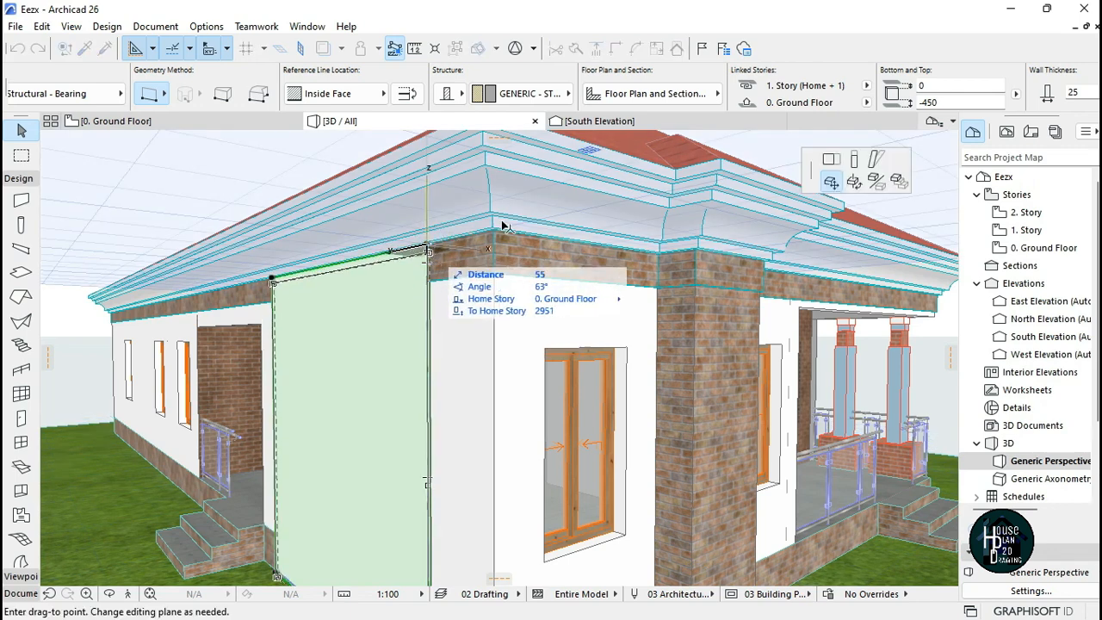
left_click(855, 162)
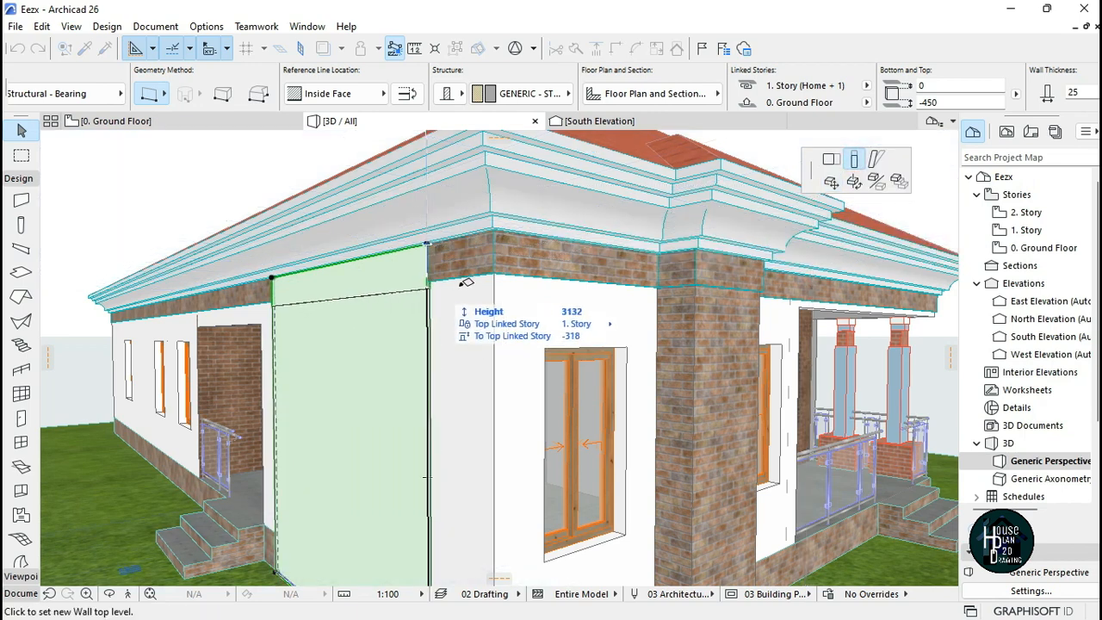
left_click(496, 272)
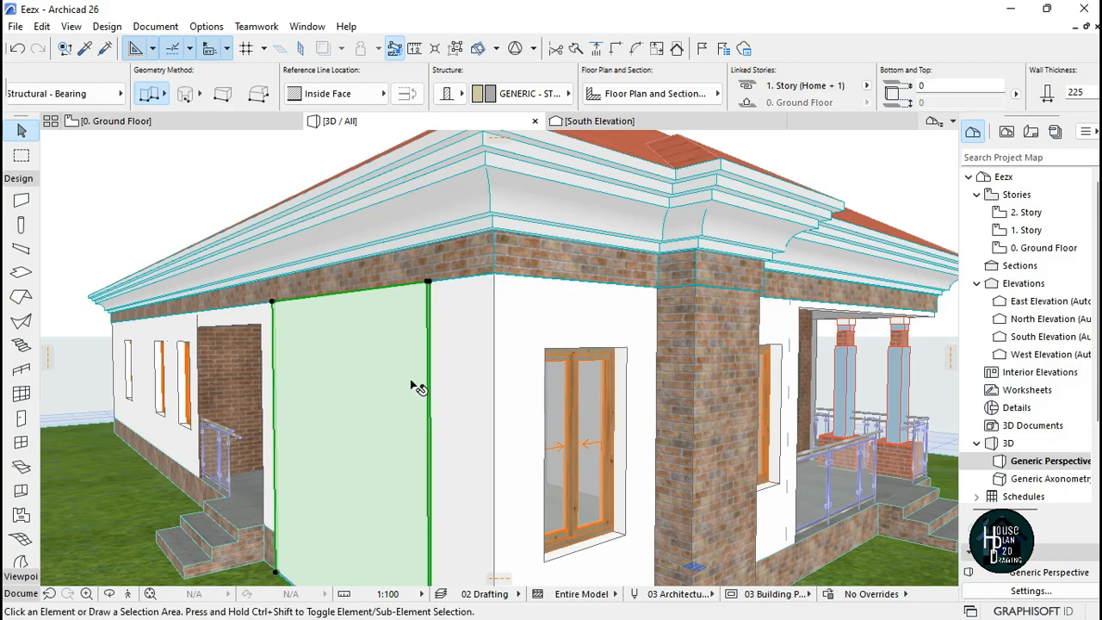
key("Escape")
left_click(129, 594)
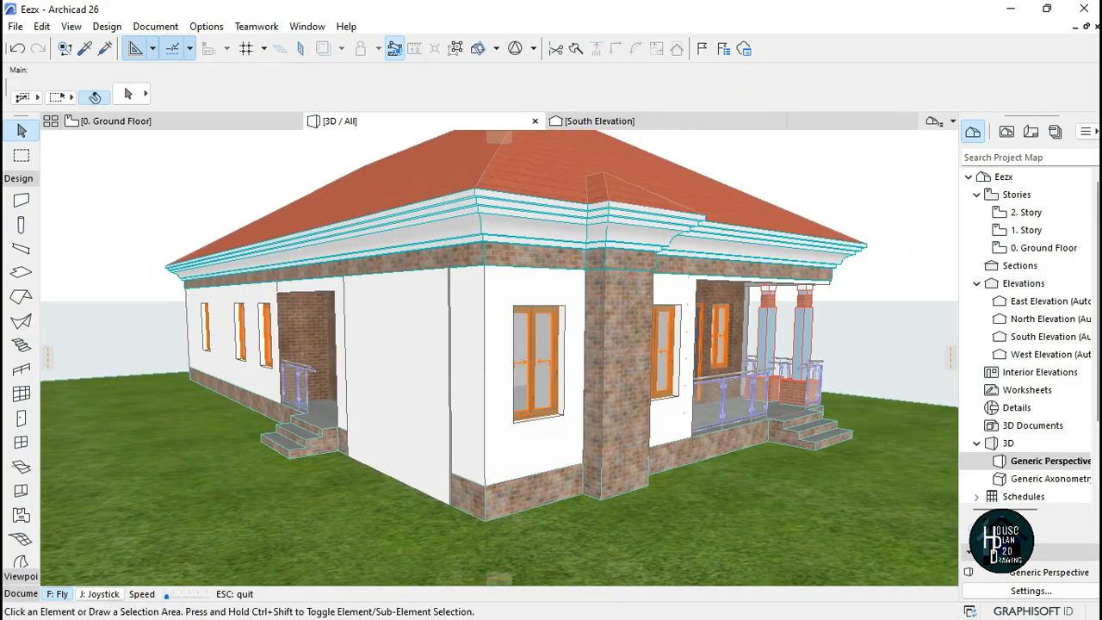
key("Escape")
- Open the ground floor plan and pick up the settings of the thin west cladding panel
left_click(179, 123)
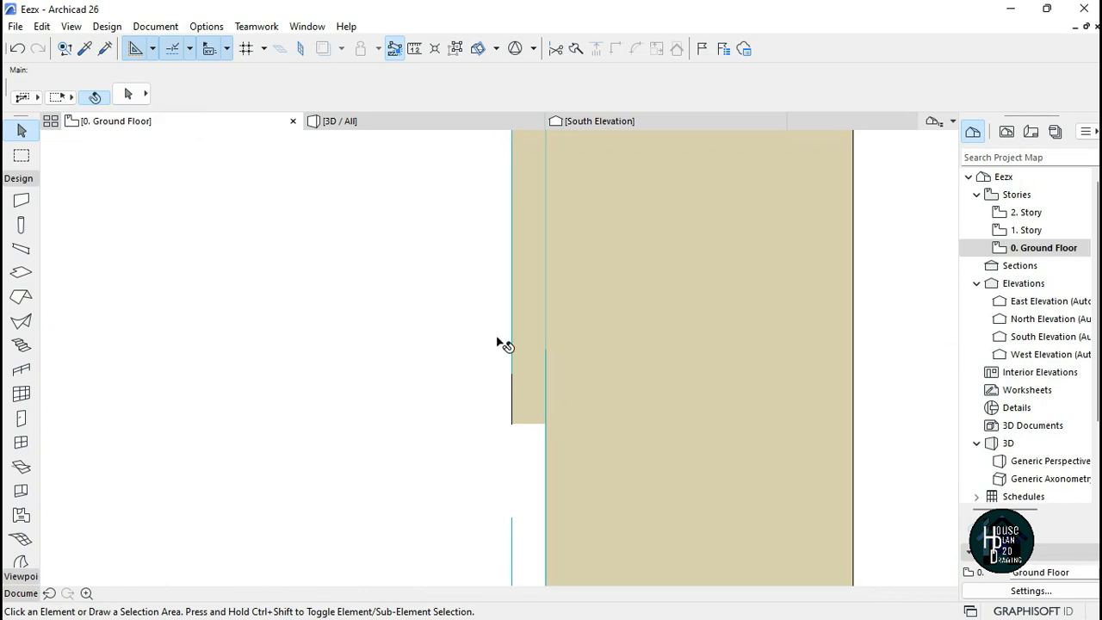
scroll(504, 340, "up", 5)
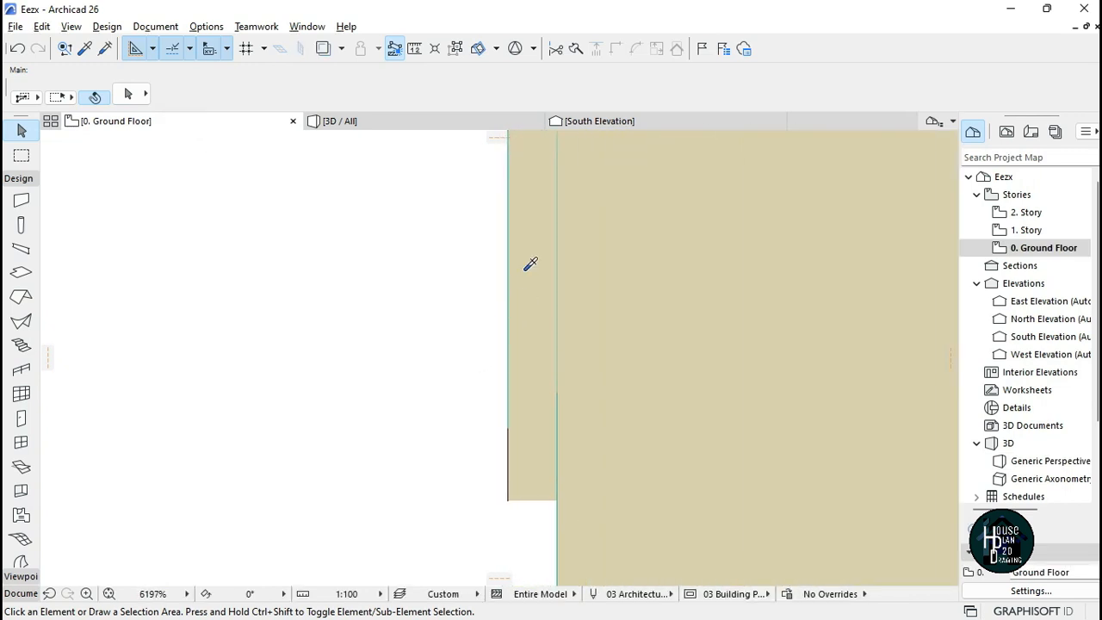
left_click(529, 264, "alt")
scroll(609, 330, "down", 12)
scroll(631, 395, "up", 5)
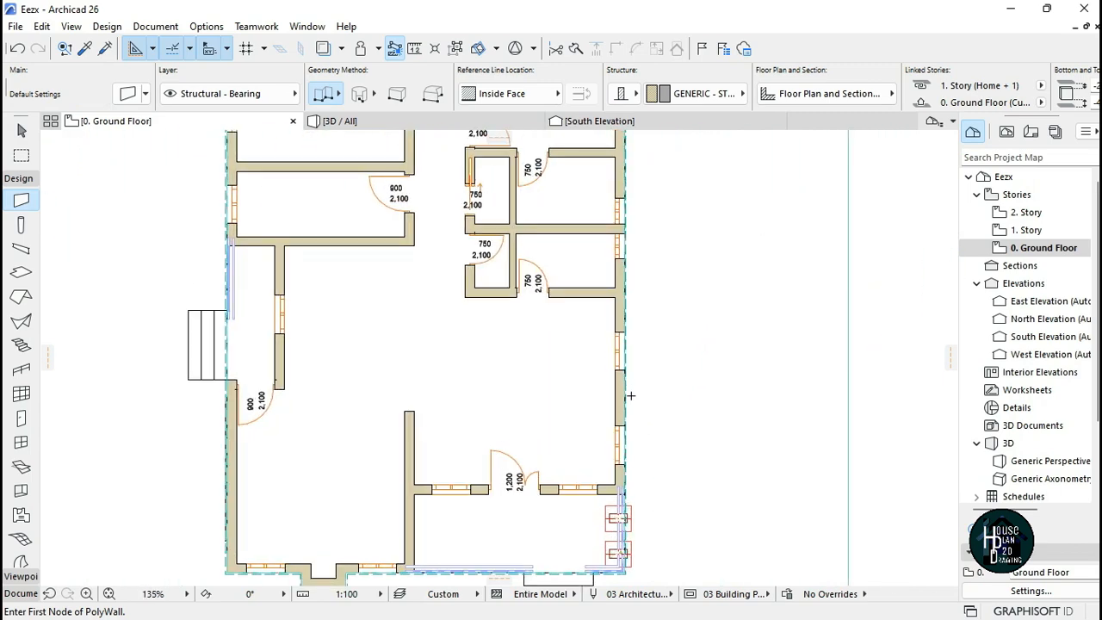
- Draw a thin cladding panel along the outside of the east wall, on the pier between the bedroom window and the small windows
scroll(632, 400, "down", 3)
scroll(712, 263, "down", 2)
scroll(634, 253, "up", 12)
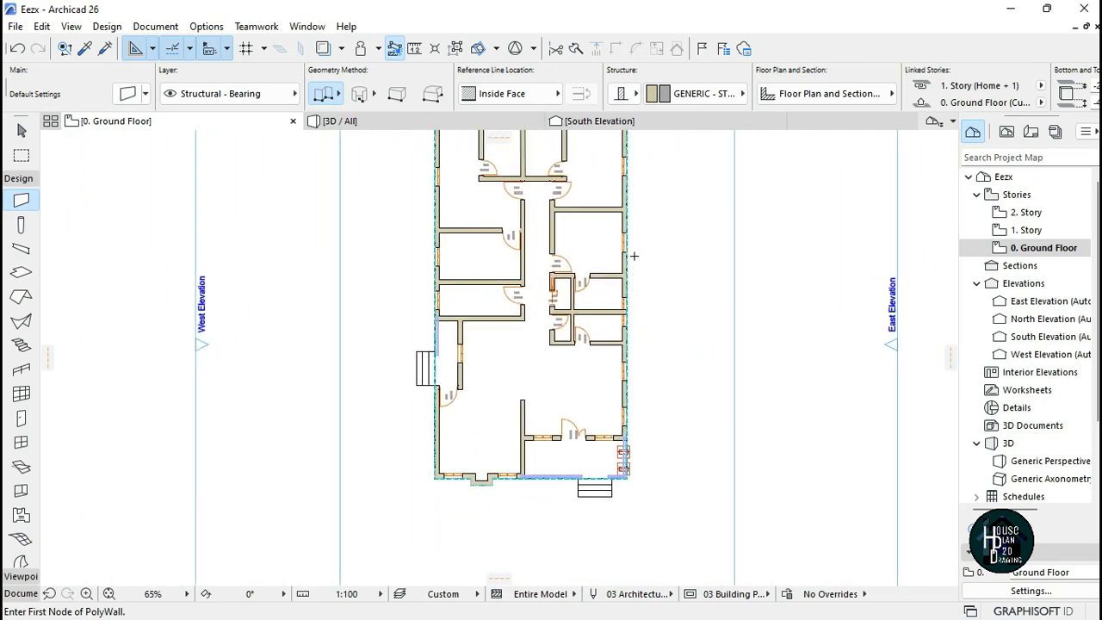
scroll(611, 230, "up", 6)
left_click(589, 198)
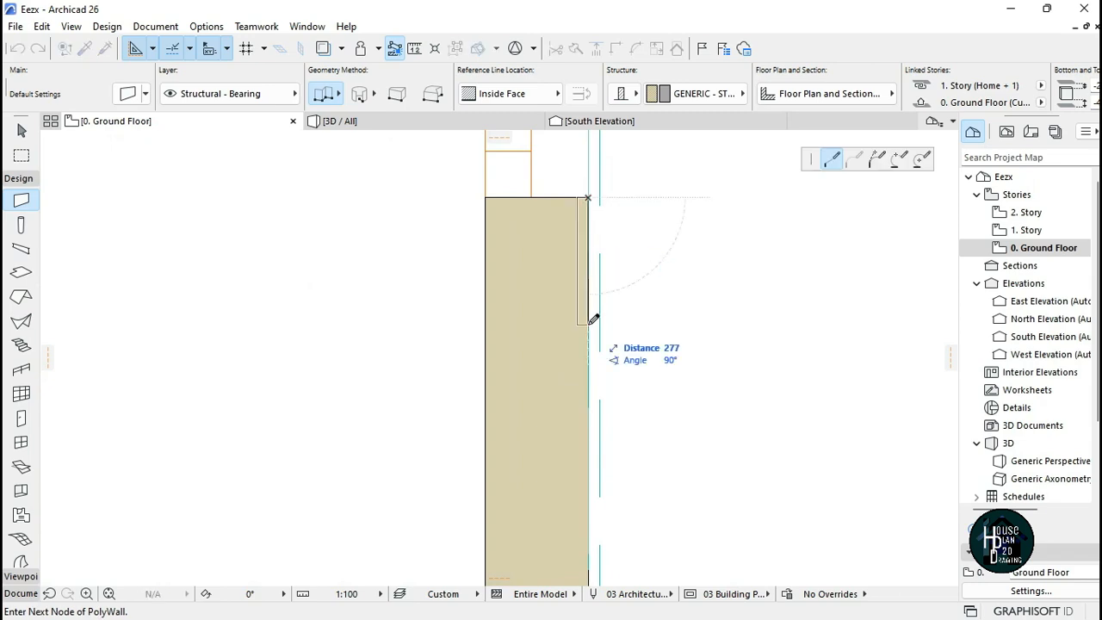
scroll(592, 267, "down", 7)
scroll(587, 487, "up", 4)
double_click(587, 488)
- Draw a second thin cladding panel along the outside of the east wall, covering the pier between the two living room windows
scroll(587, 488, "down", 6)
scroll(598, 207, "up", 7)
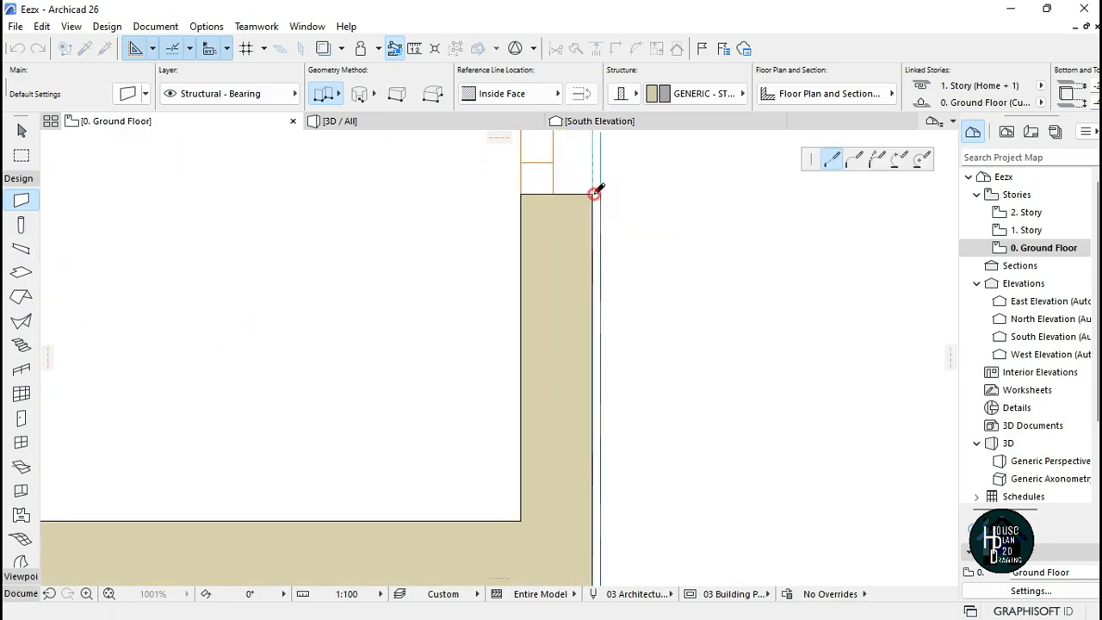
scroll(614, 327, "down", 14)
scroll(634, 272, "up", 4)
scroll(634, 272, "up", 10)
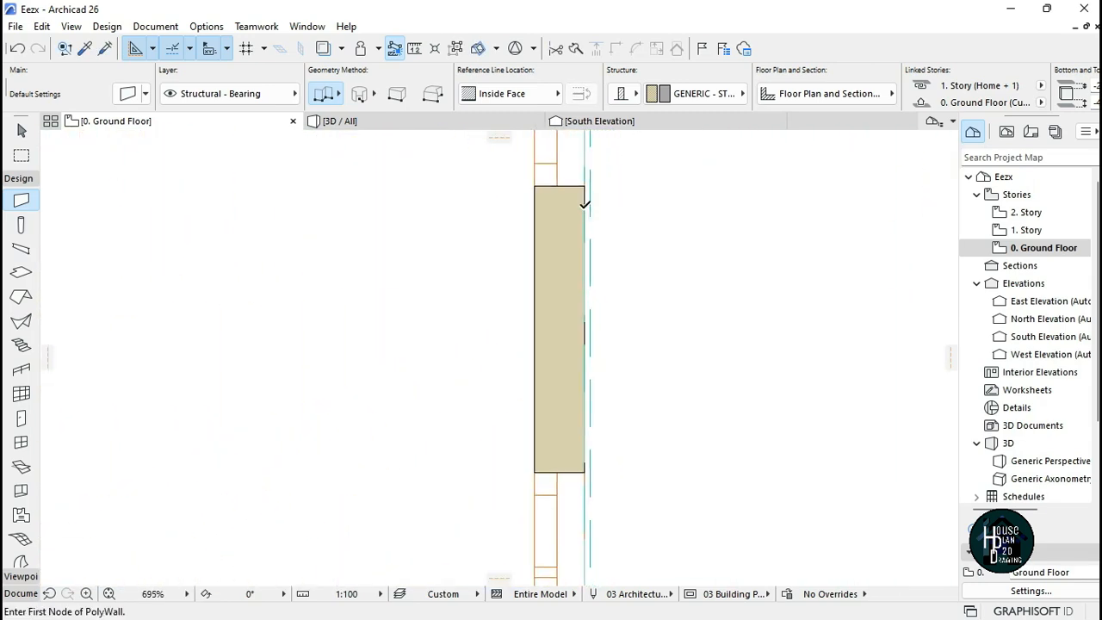
left_click(584, 471)
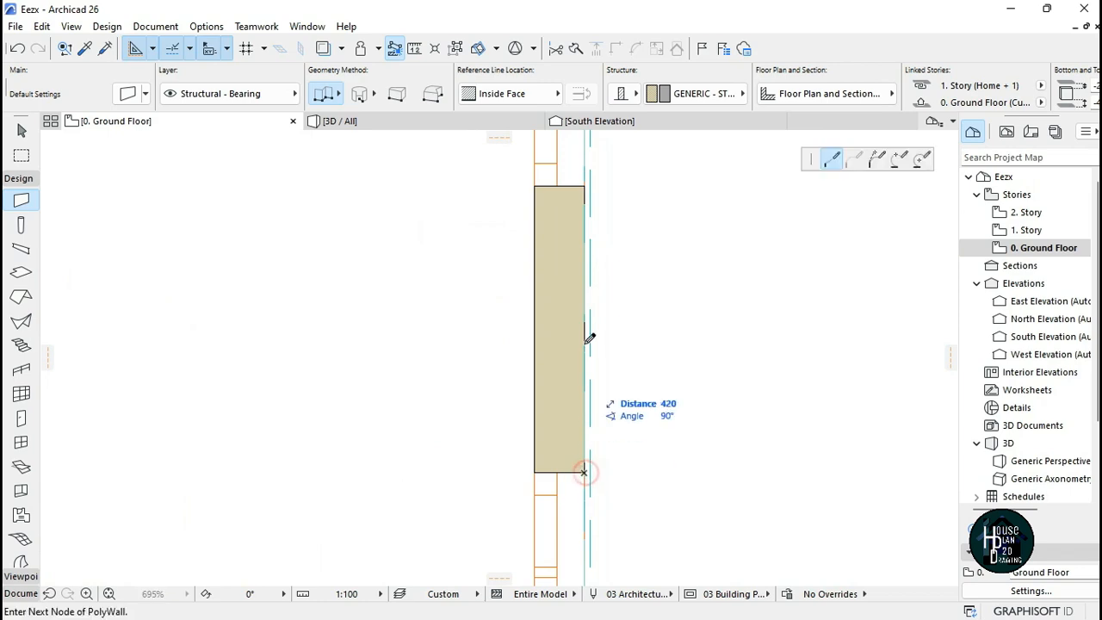
double_click(585, 186)
scroll(654, 289, "down", 18)
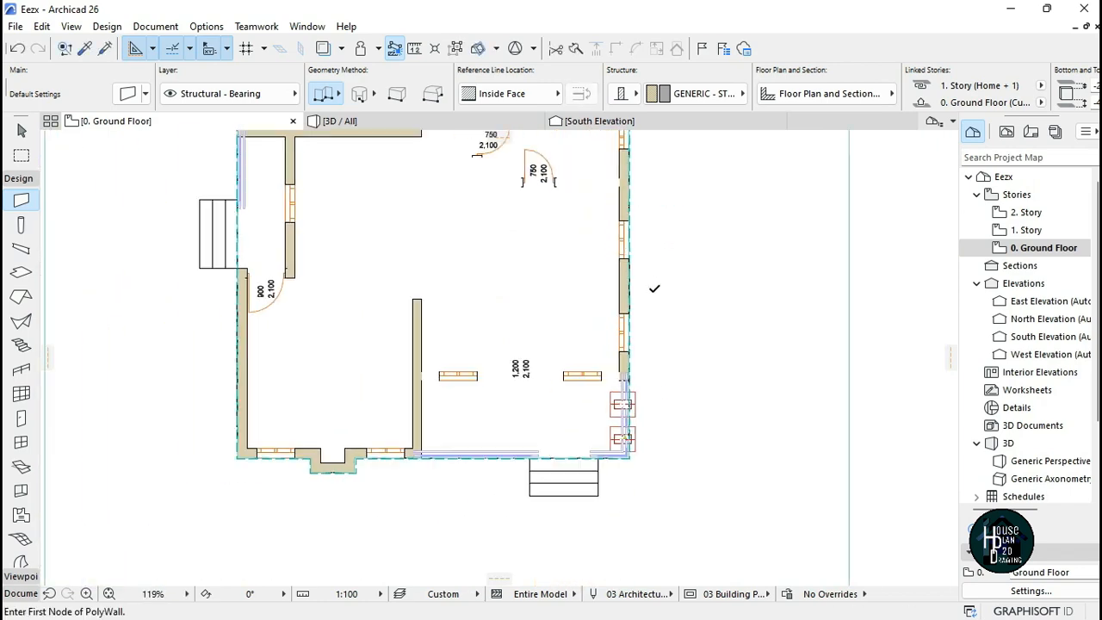
scroll(602, 174, "up", 3)
key("Escape")
- In the 3D view, override the outer surface of both east cladding panels with Brick - Brown
left_click(401, 123)
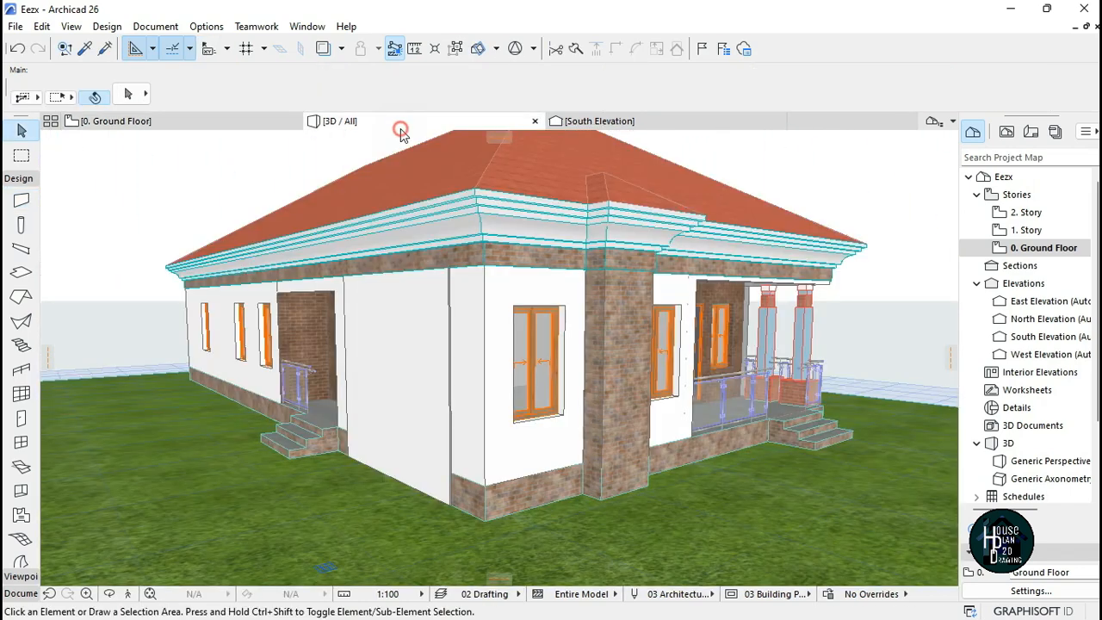
left_click(129, 594)
key("Up")
key("Escape")
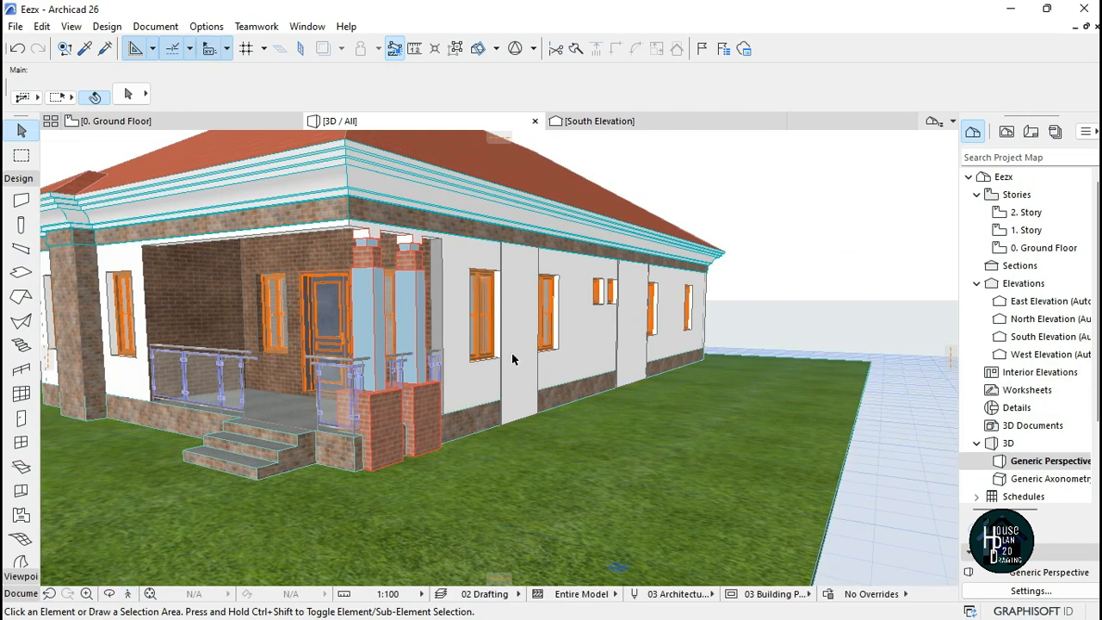
left_click(523, 301)
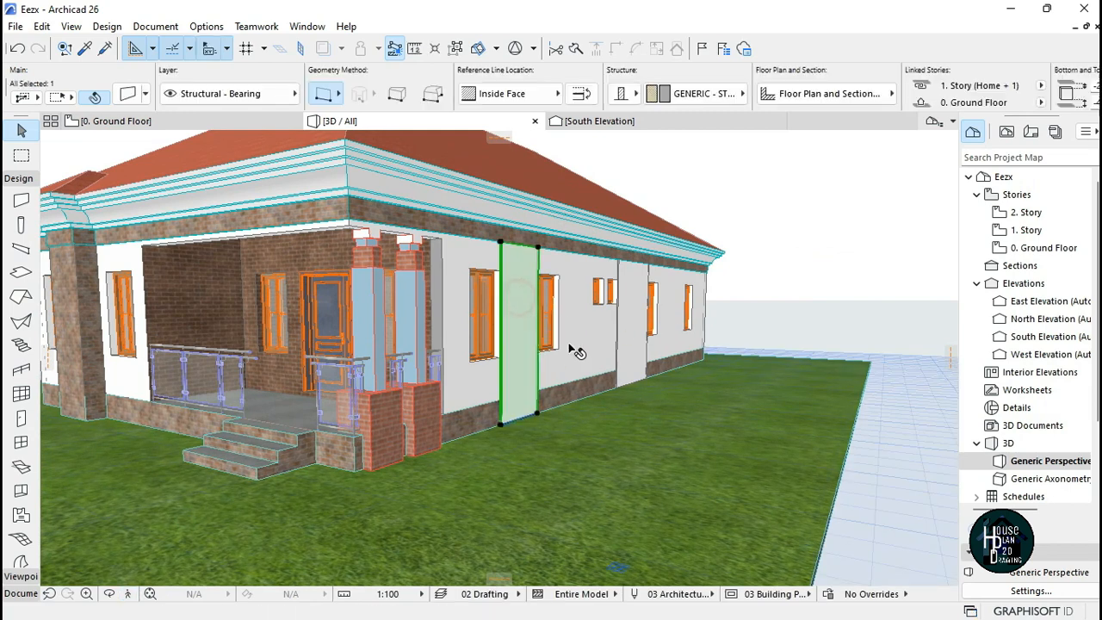
left_click(642, 305, "shift")
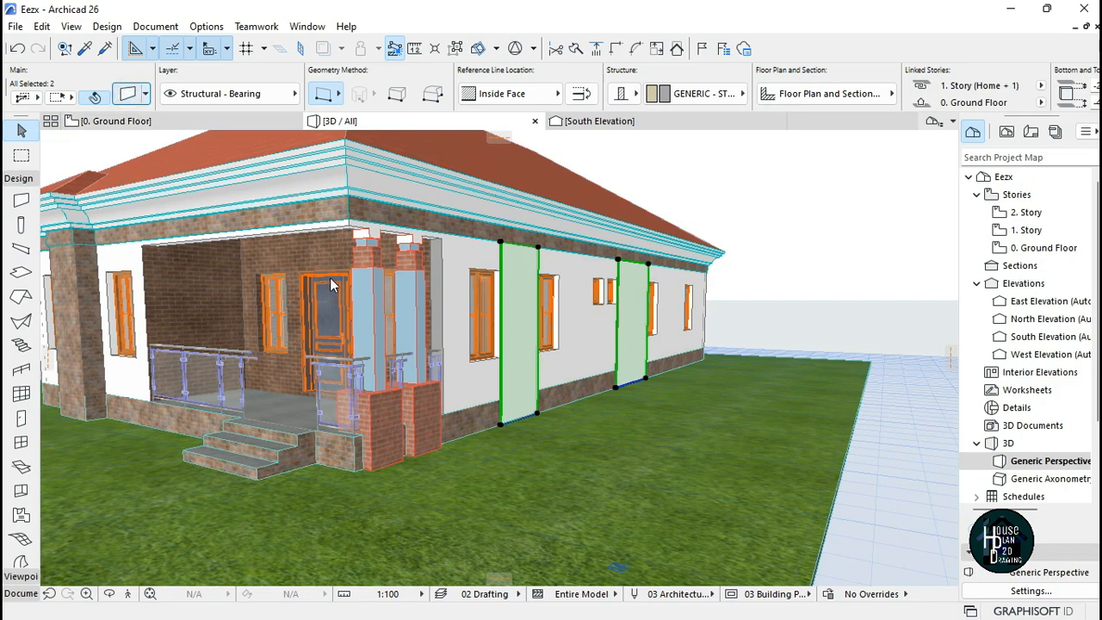
key("ctrl+t")
left_click(446, 384)
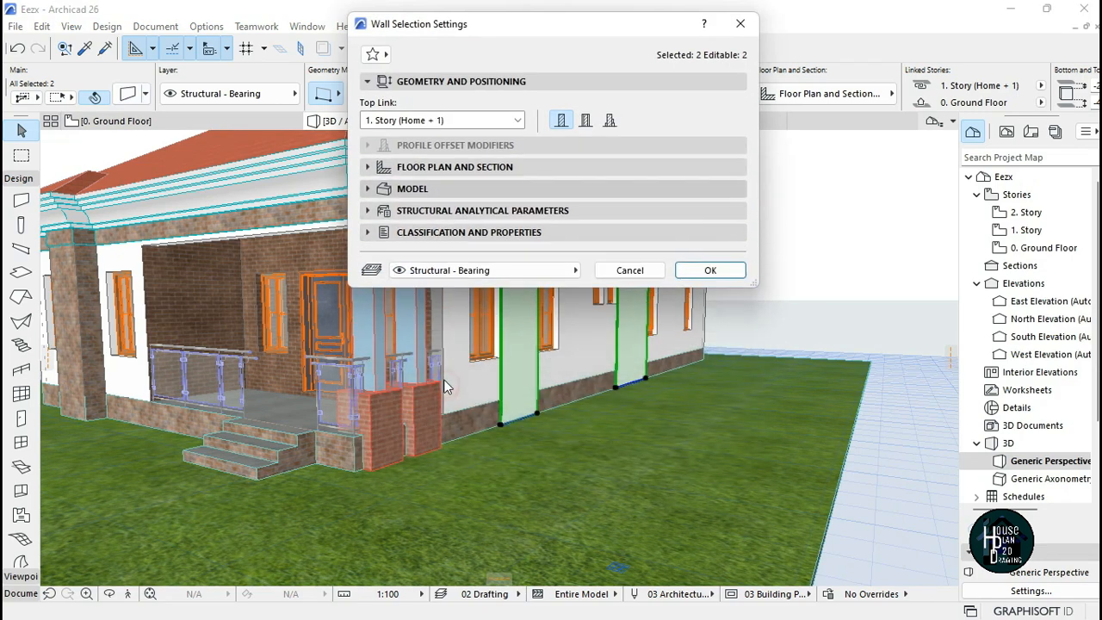
left_click(459, 189)
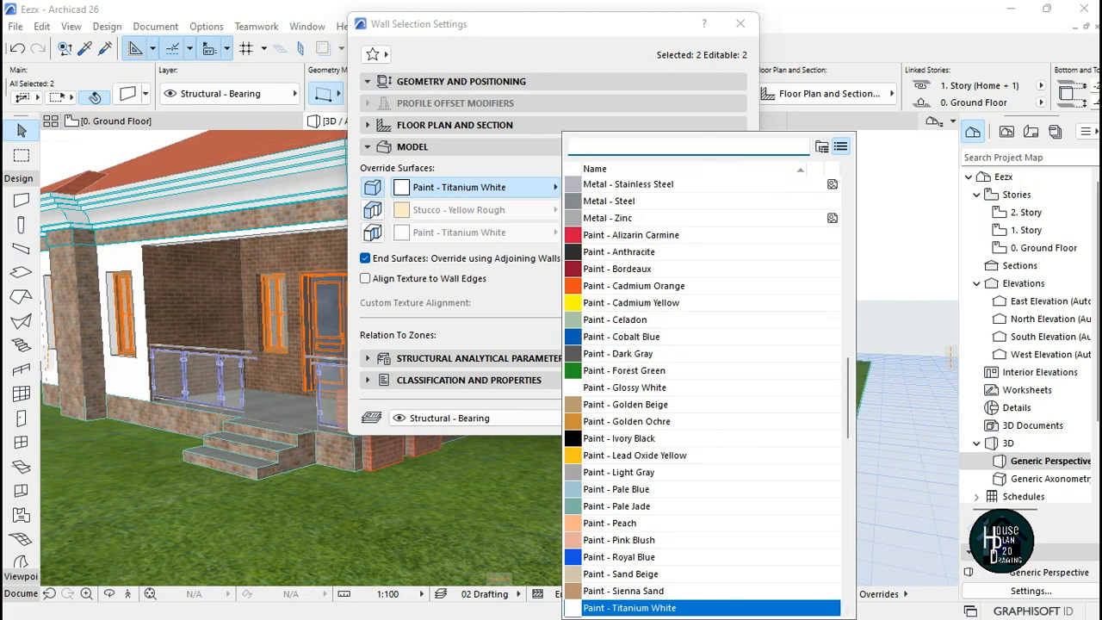
type("bri")
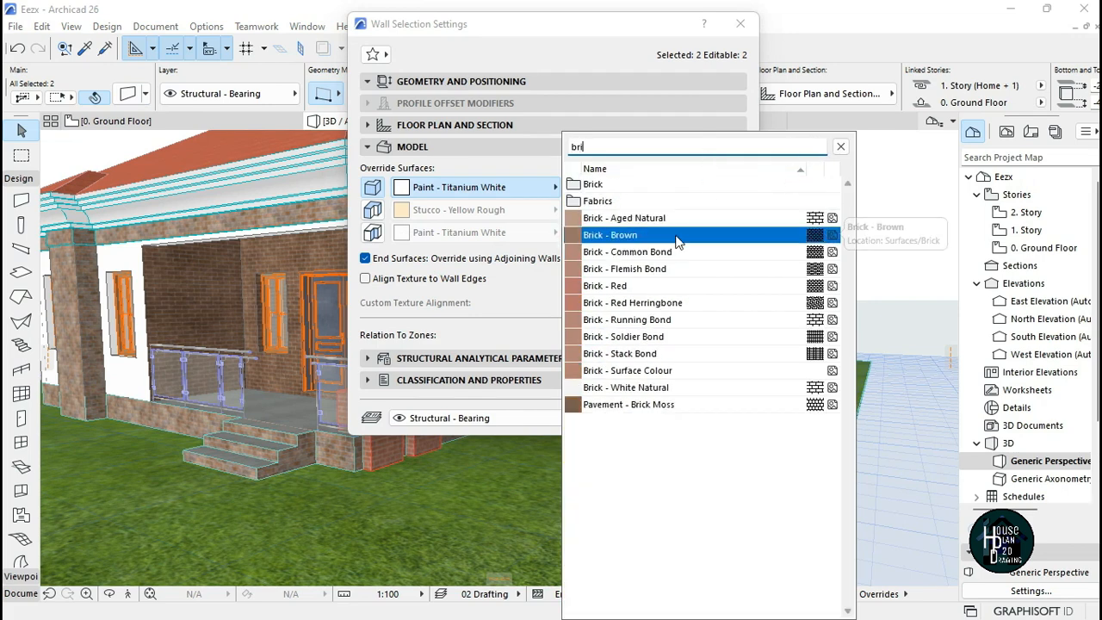
left_click(676, 236)
left_click(711, 418)
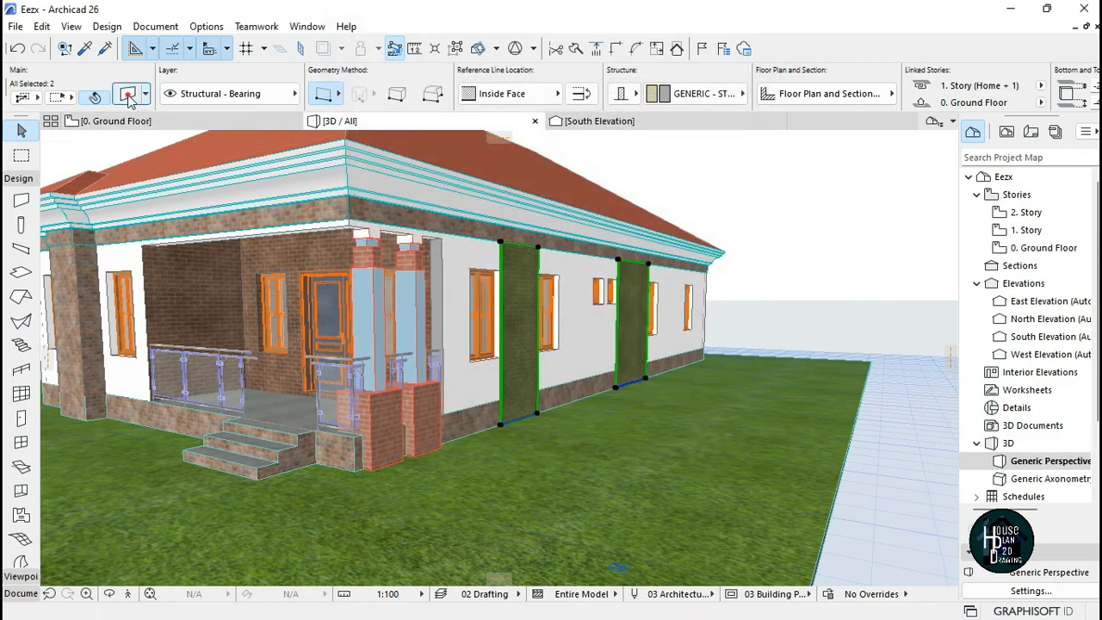
- Reselect the outer surface of both east cladding panels to match the plinth brickwork and clear the selection
double_click(527, 250)
left_click(521, 185)
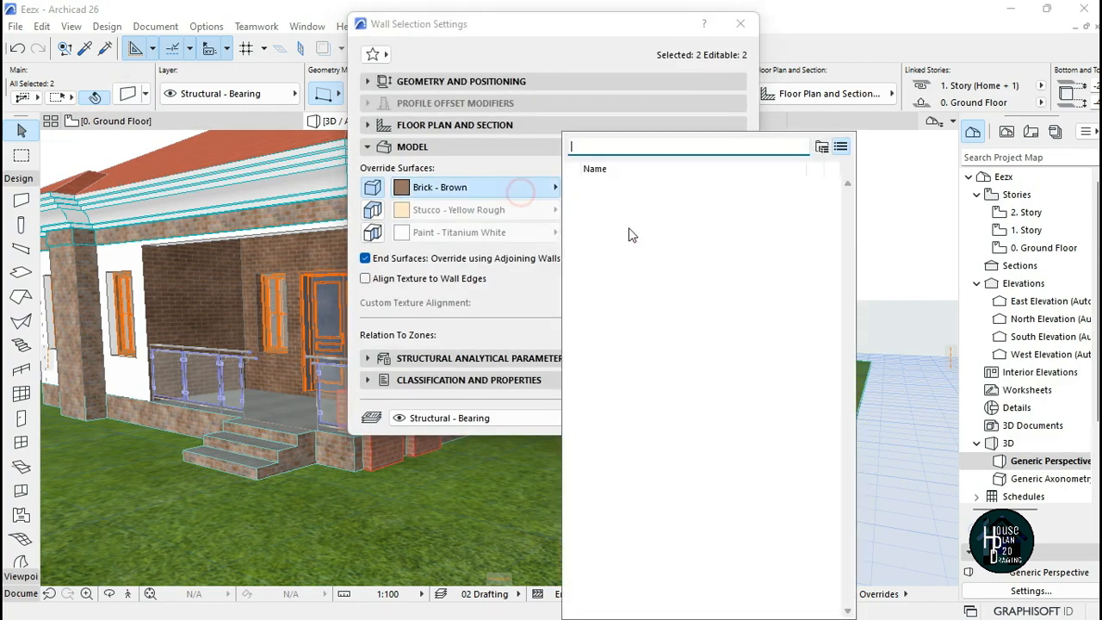
left_click(673, 231)
left_click(711, 419)
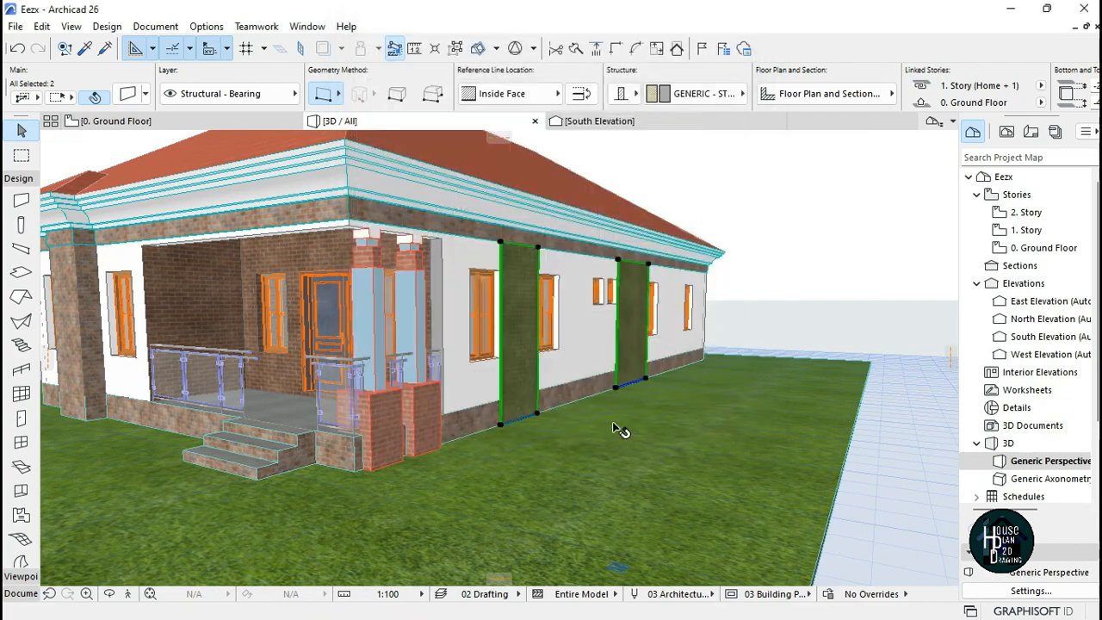
key("Escape")
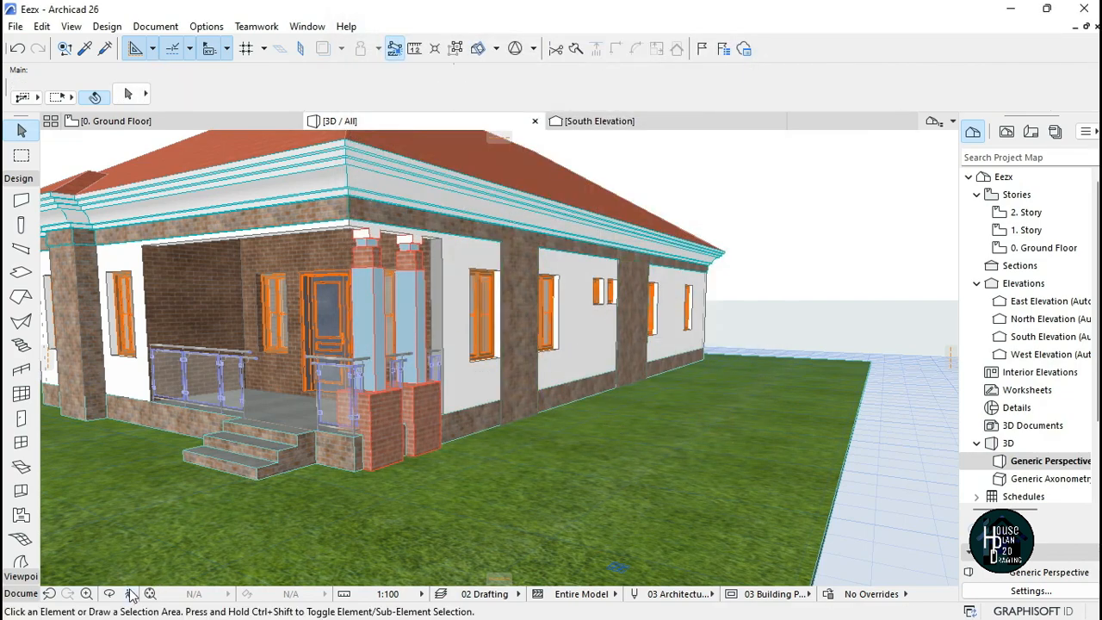
- Override the outer surface of the west cladding panel with Brick - Aged Natural and view the house from the southwest
left_click(132, 593)
key("Escape")
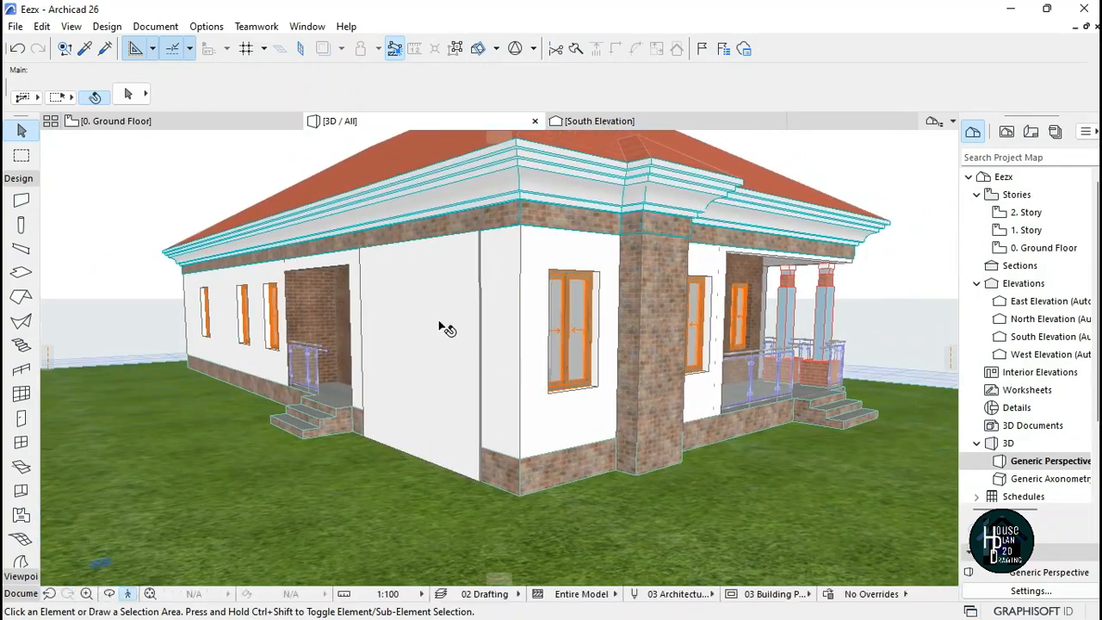
left_click(437, 312)
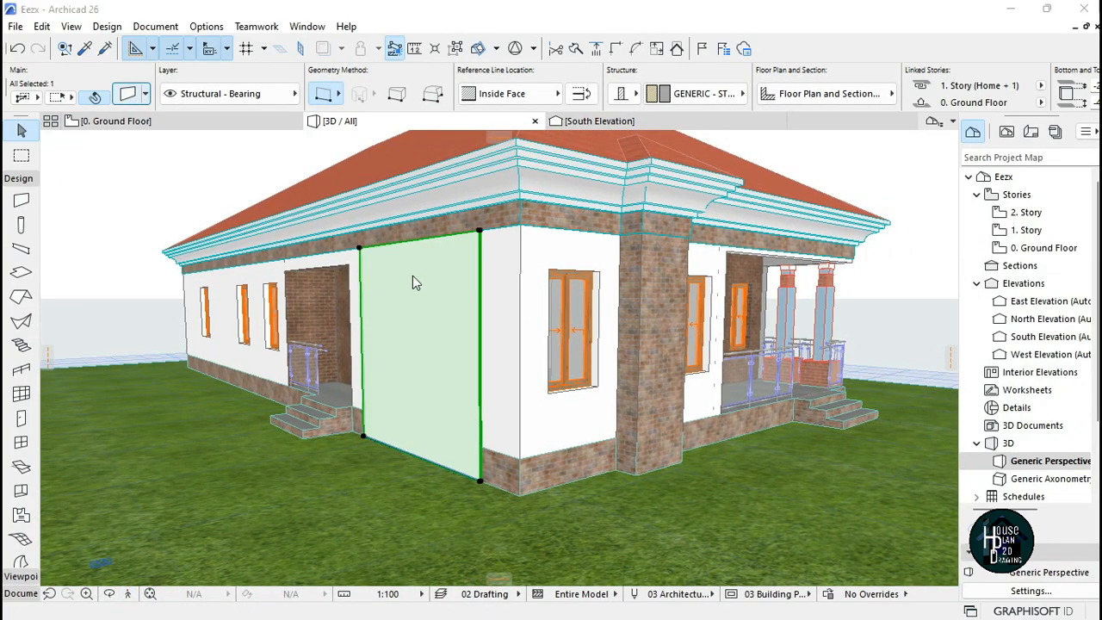
key("ctrl+t")
left_click(465, 187)
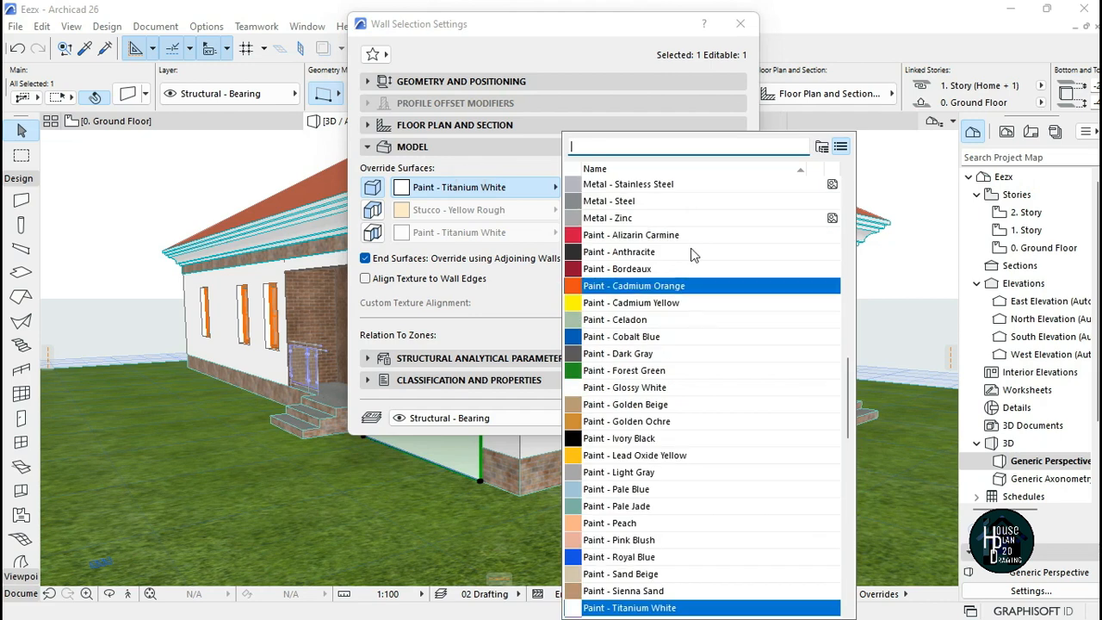
type("bri")
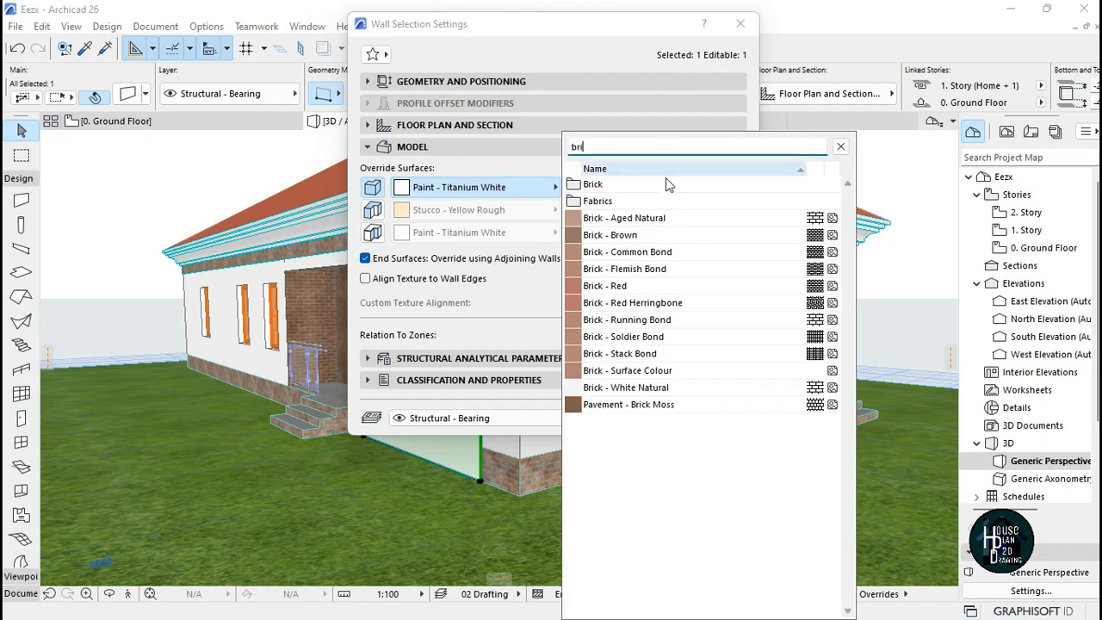
left_click(647, 218)
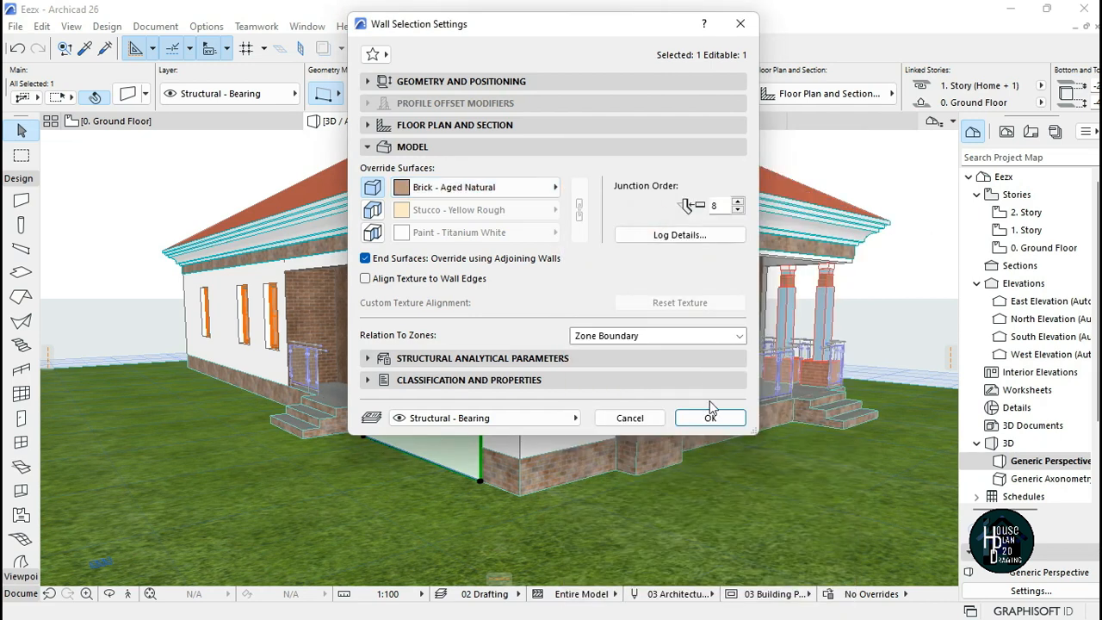
left_click(711, 415)
key("Escape")
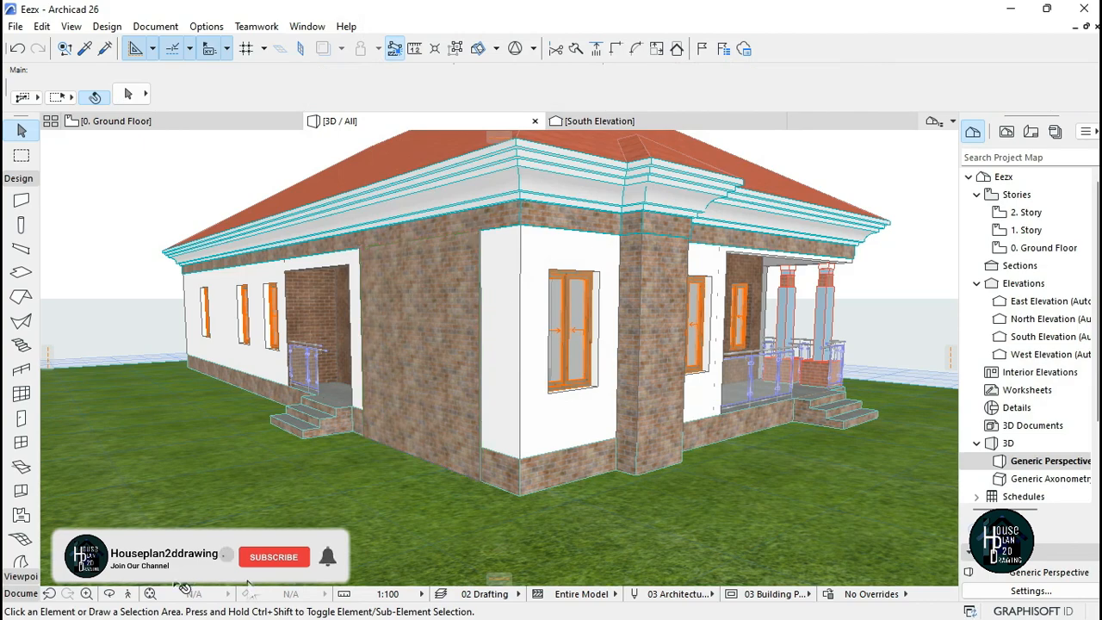
left_click(130, 594)
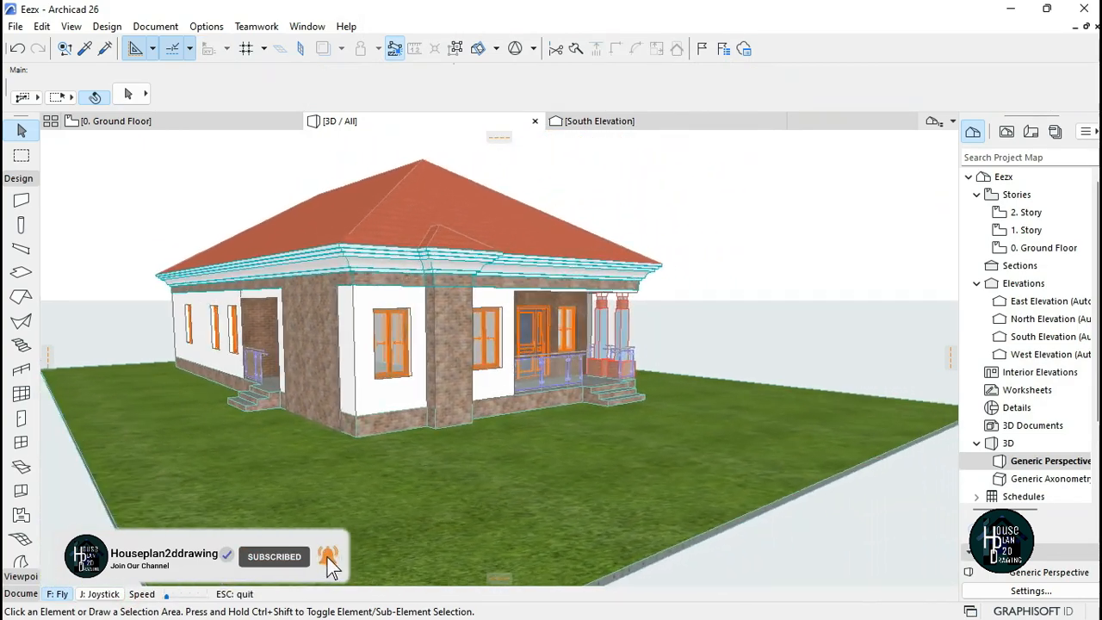
- Fly around the house in 3D to examine the brick cladding from the southwest corner round to the porch and east wall
key("Left")
key("Up")
key("Down")
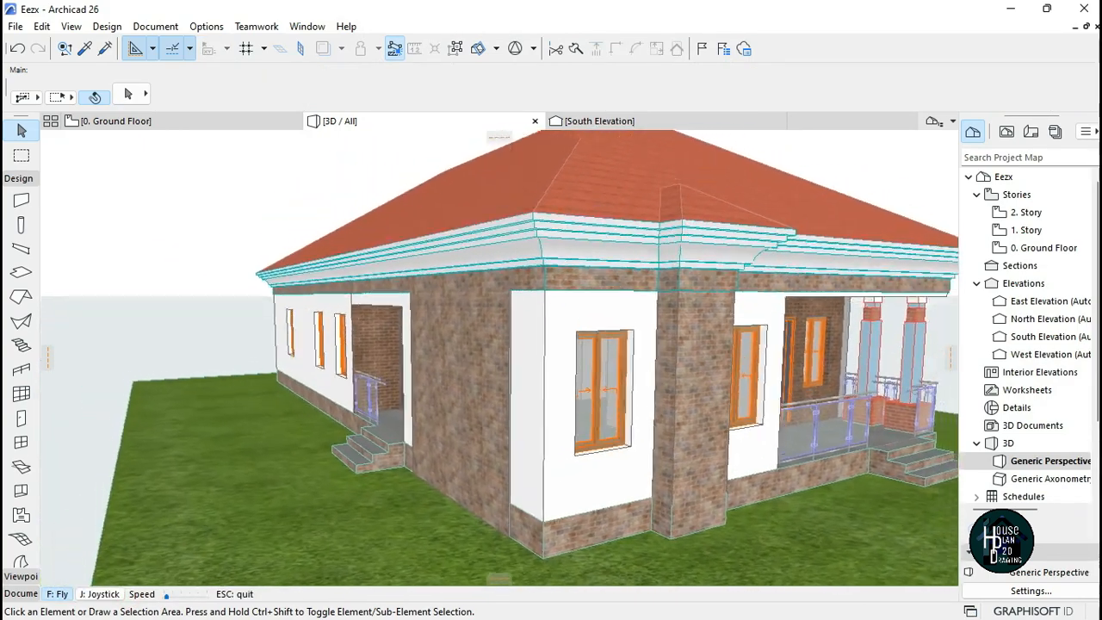
key("Right")
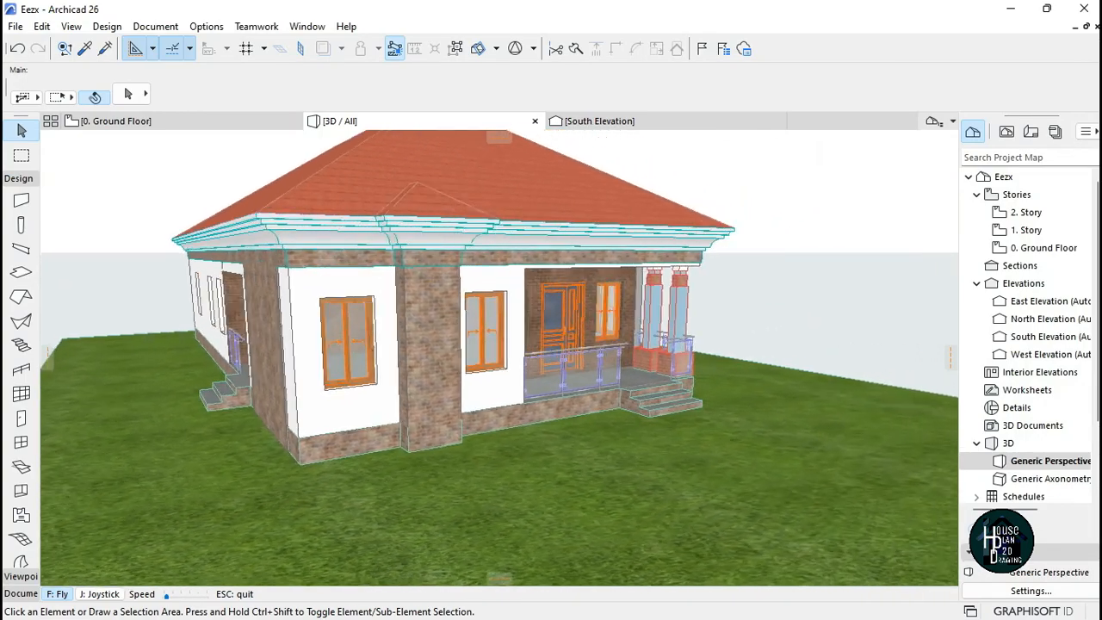
key("Right")
key("Down")
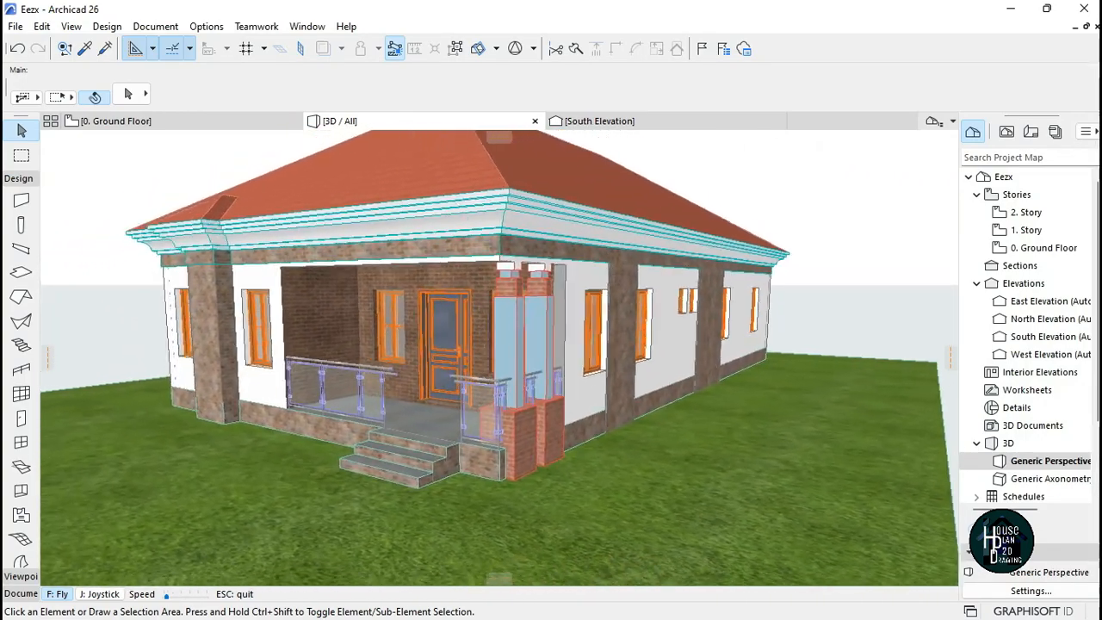
key("Escape")
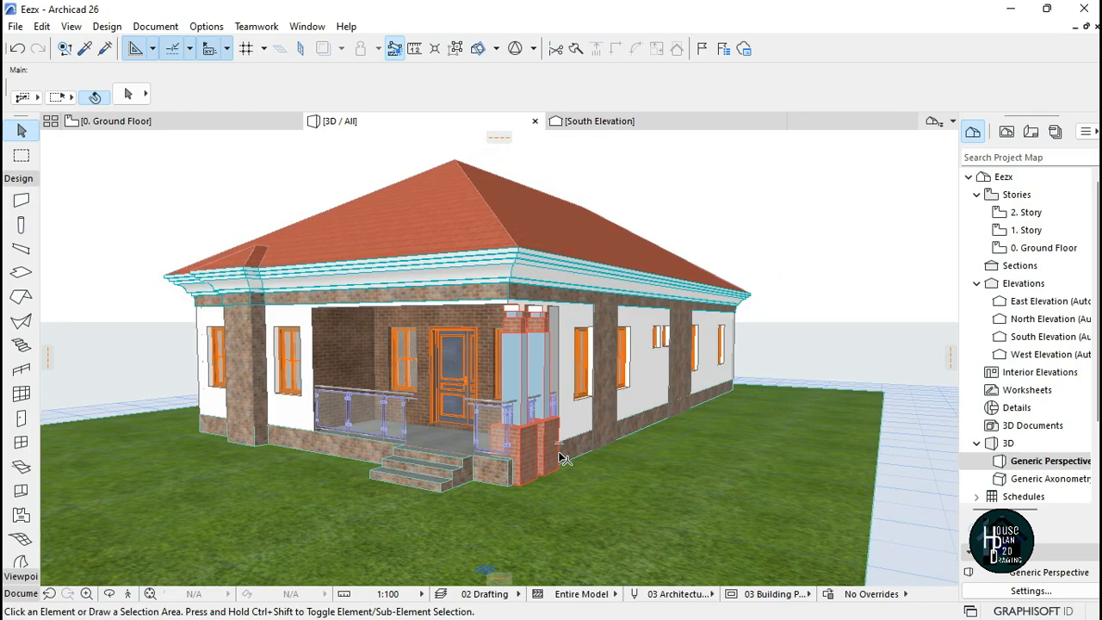
- Switch to the Alberto project in ARCHICAD 25 to check its CI Tools commands, and return to the Eezx model in Archicad 26
key("super+Tab")
left_click(757, 250)
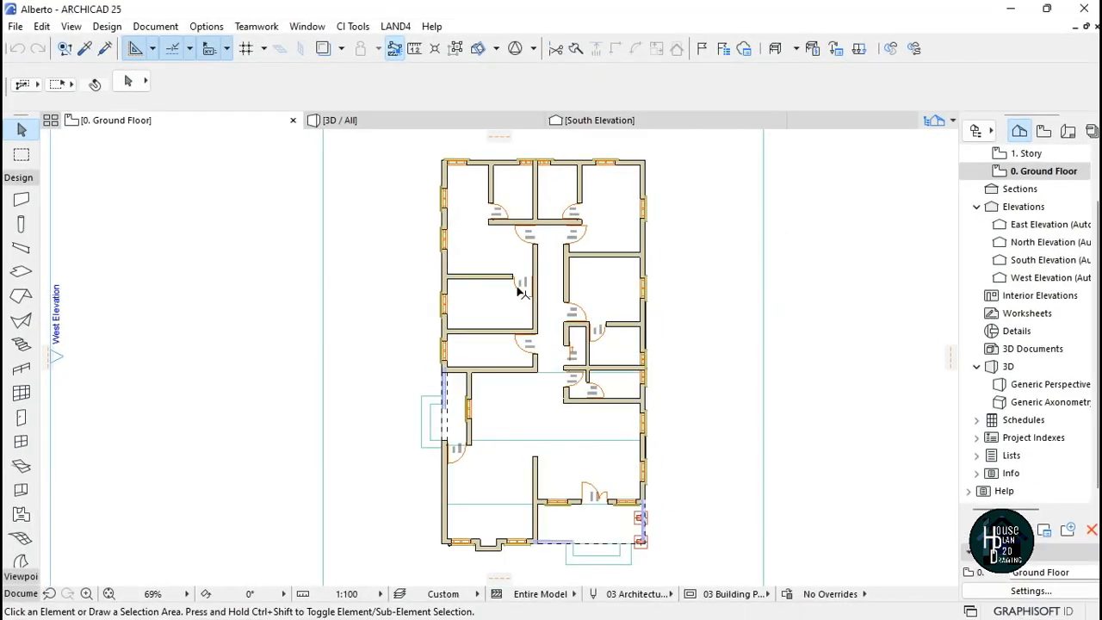
left_click(353, 27)
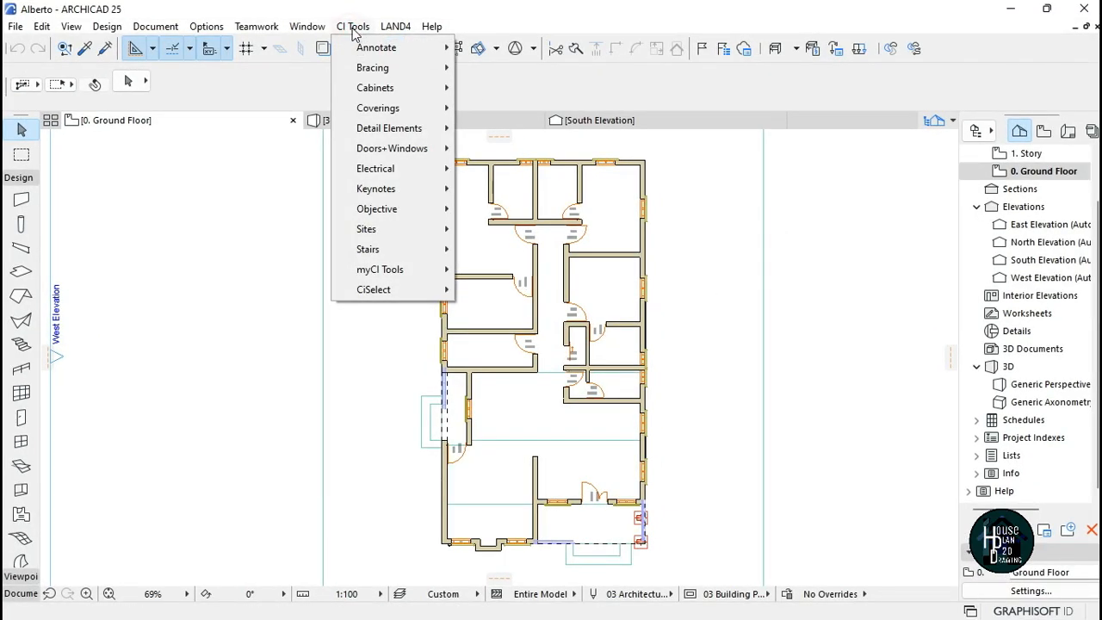
left_click(355, 29)
key("super+Tab")
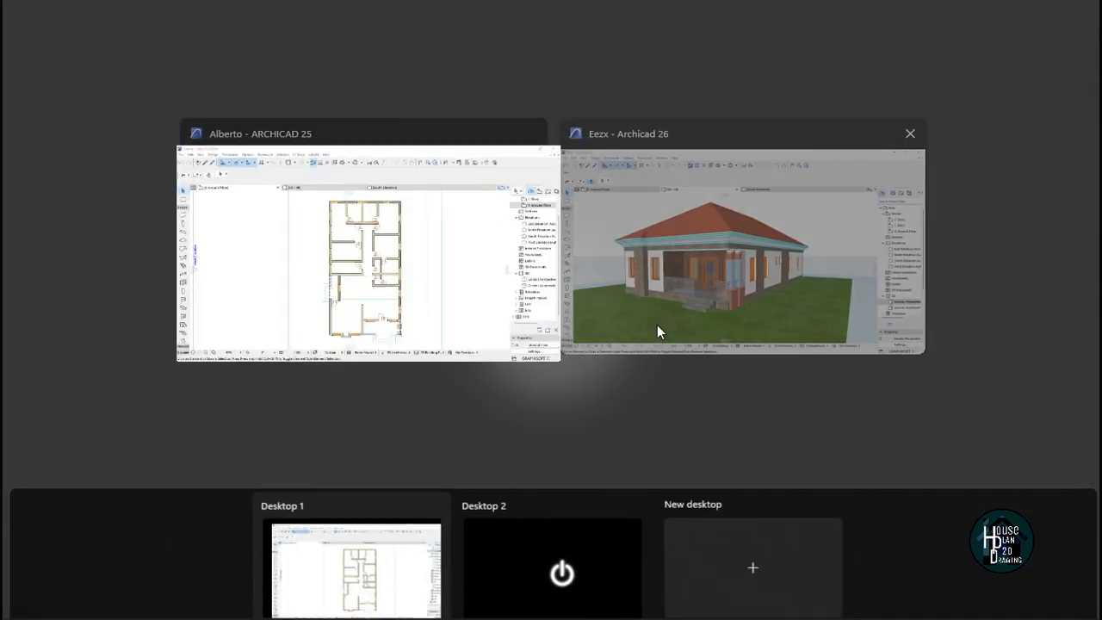
left_click(753, 229)
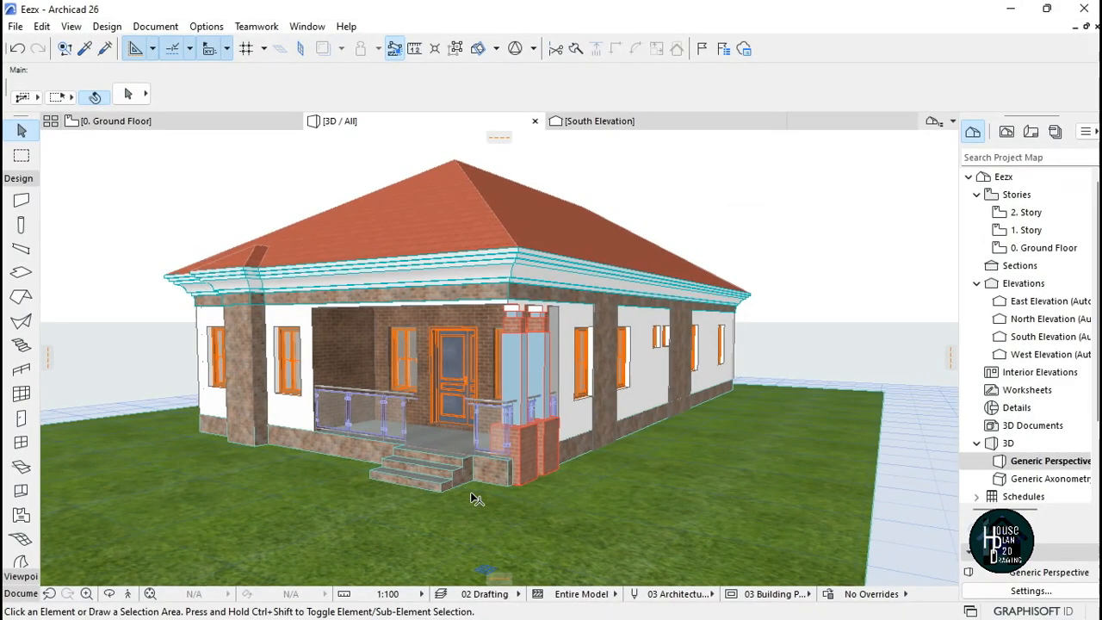
- Fly around the house and frame a perspective from the porch corner showing the front and east sides
left_click(130, 595)
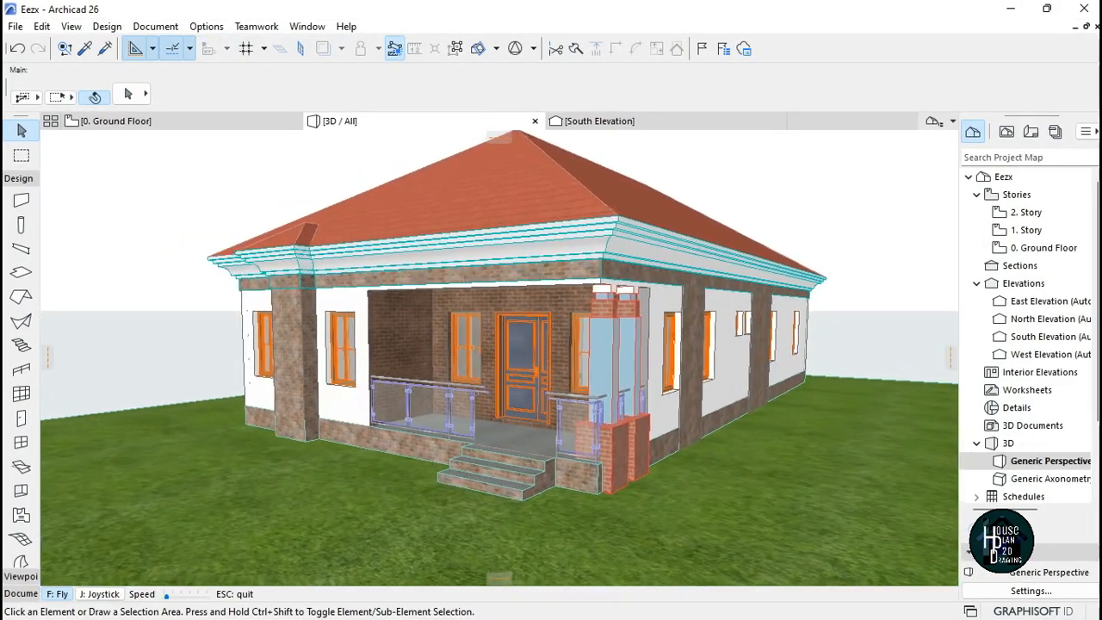
key("Left")
key("Right")
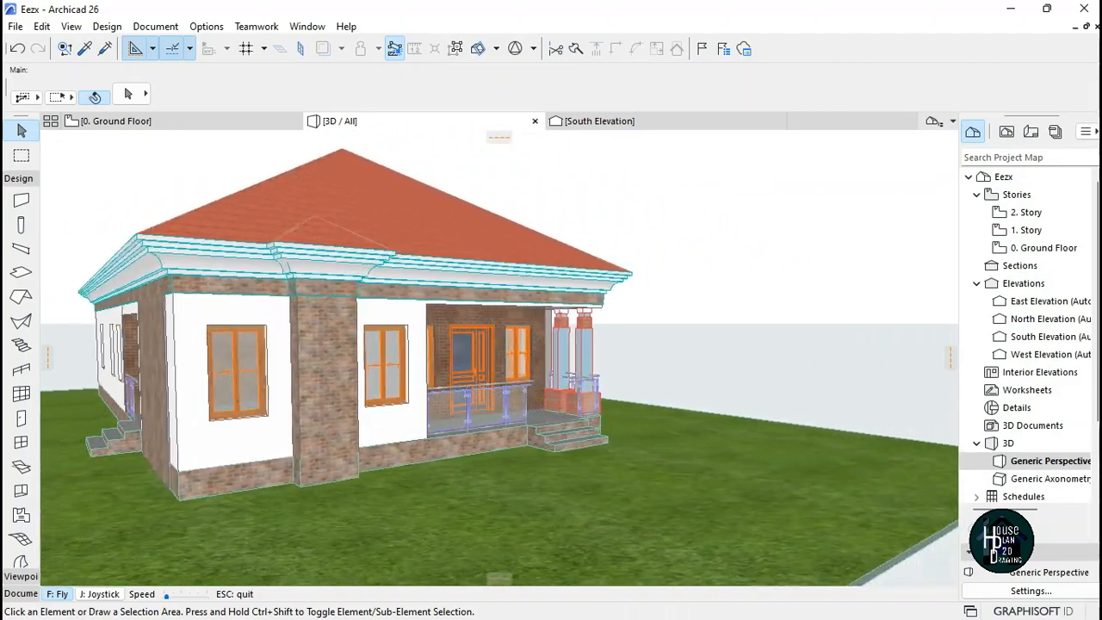
key("Right")
key("Up")
key("Down")
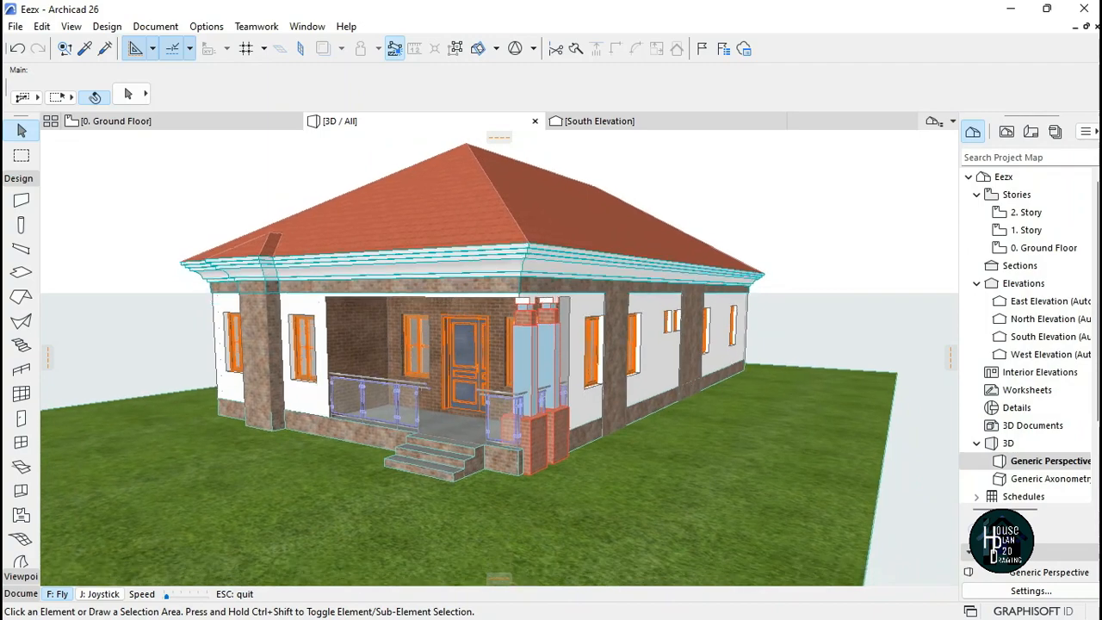
key("Up")
key("Up")
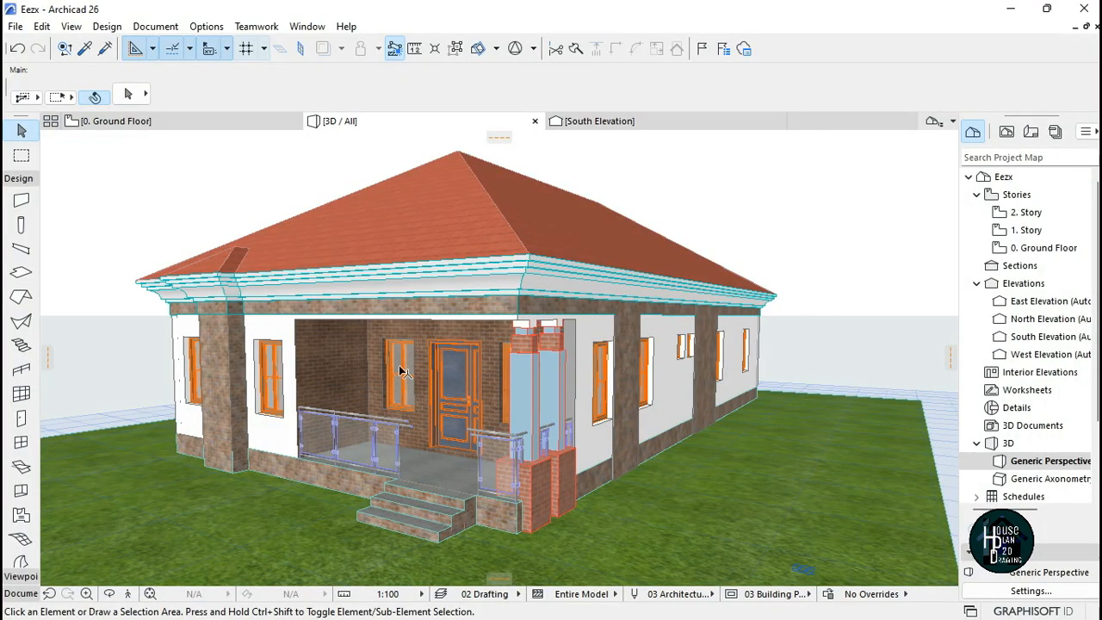
- Open the PhotoRendering Settings and match the render size to the 3D window
left_click(206, 27)
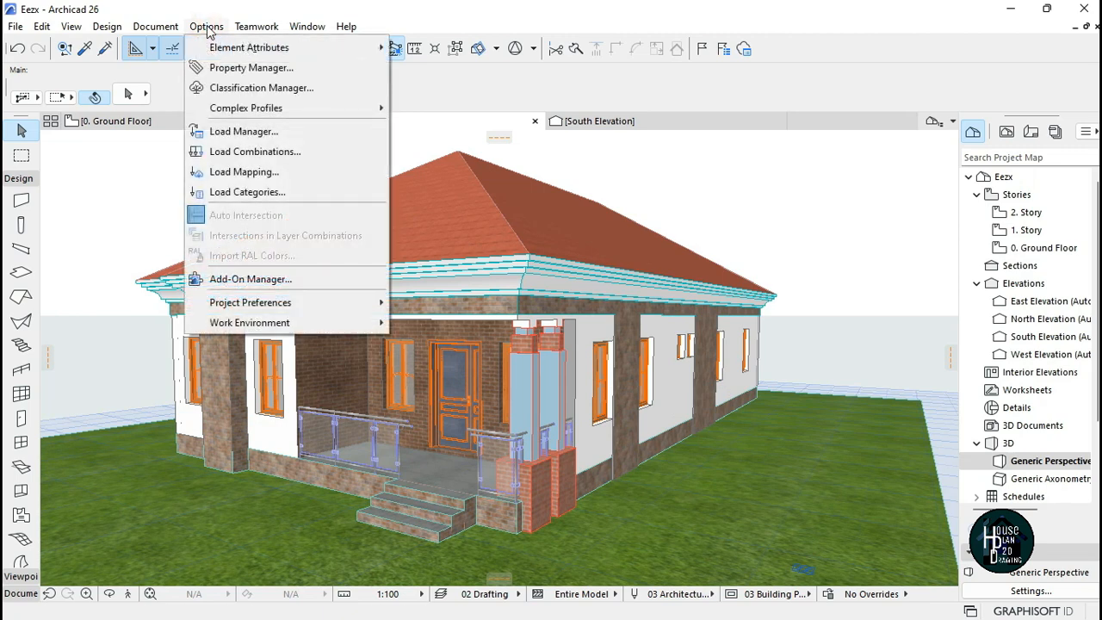
mouse_move(159, 27)
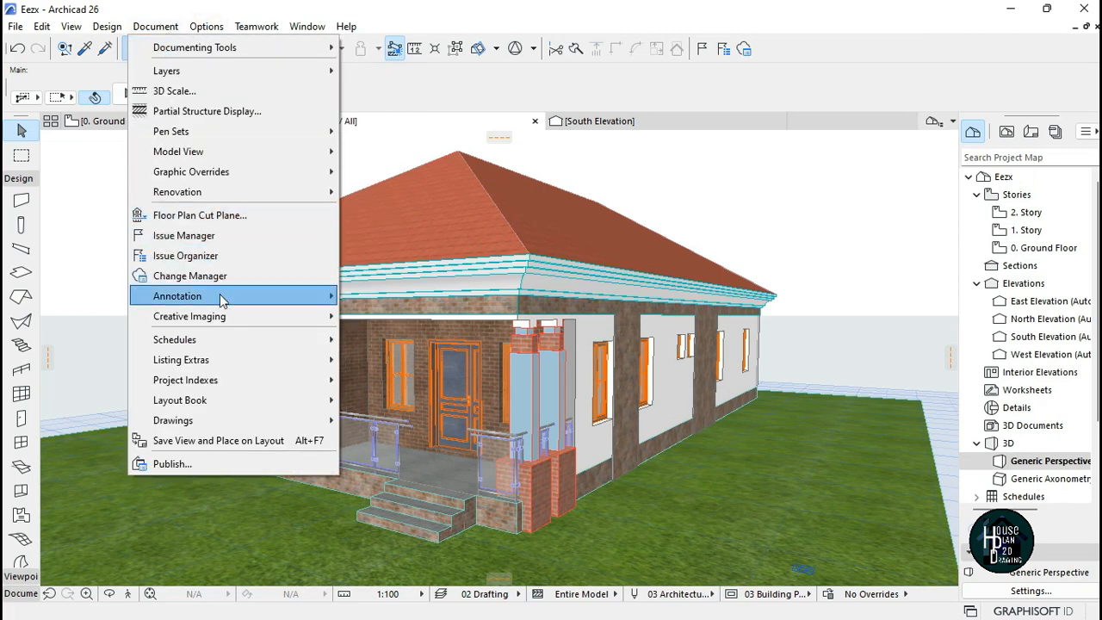
mouse_move(238, 331)
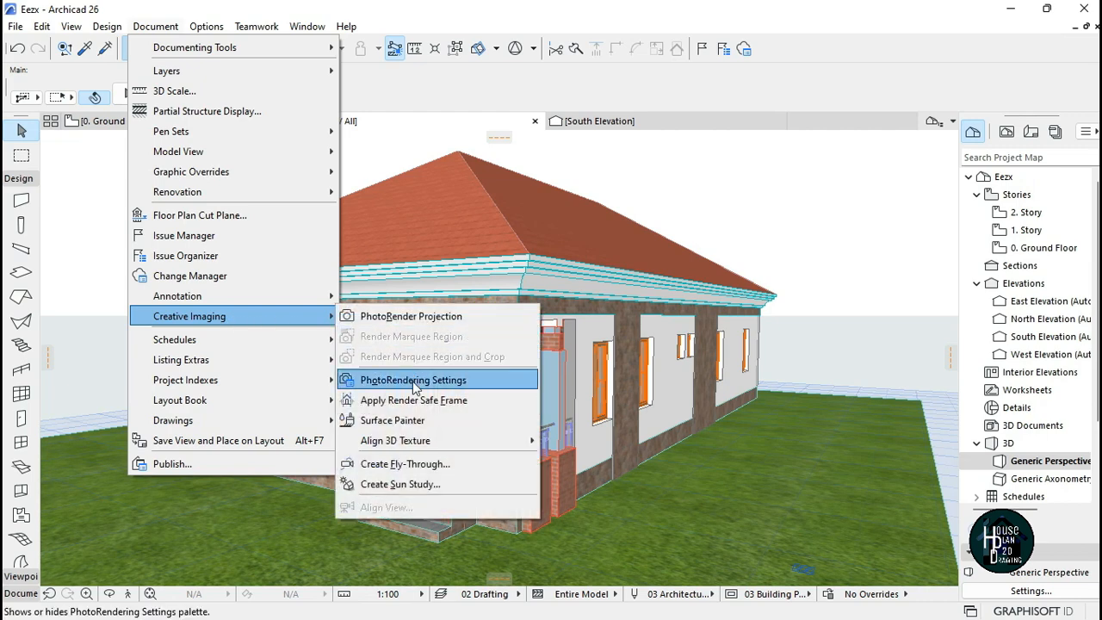
left_click(414, 381)
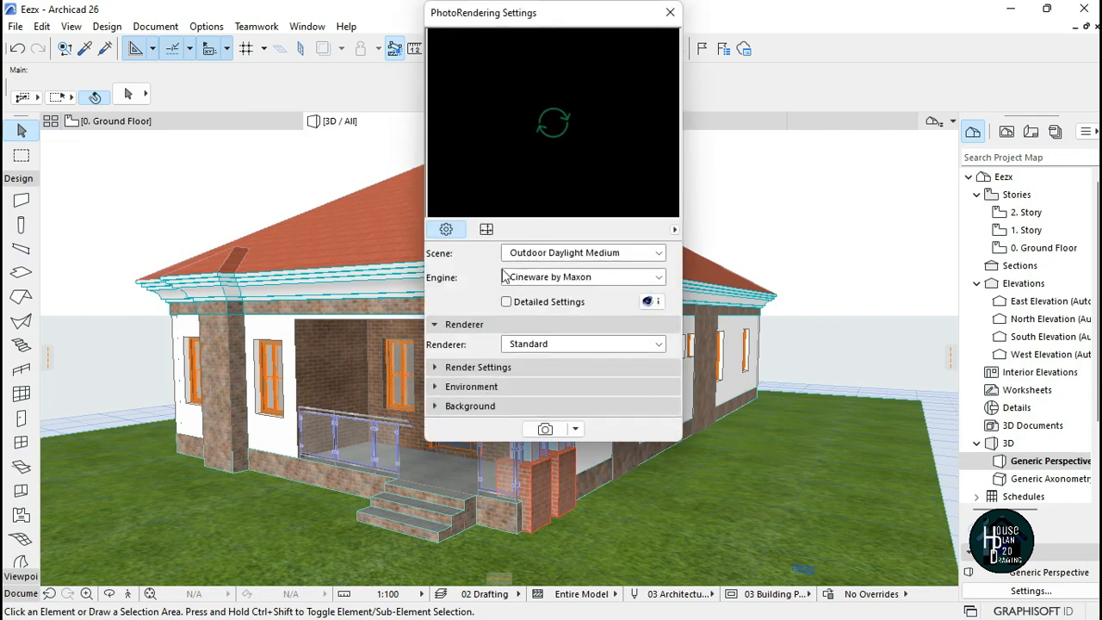
left_click(487, 231)
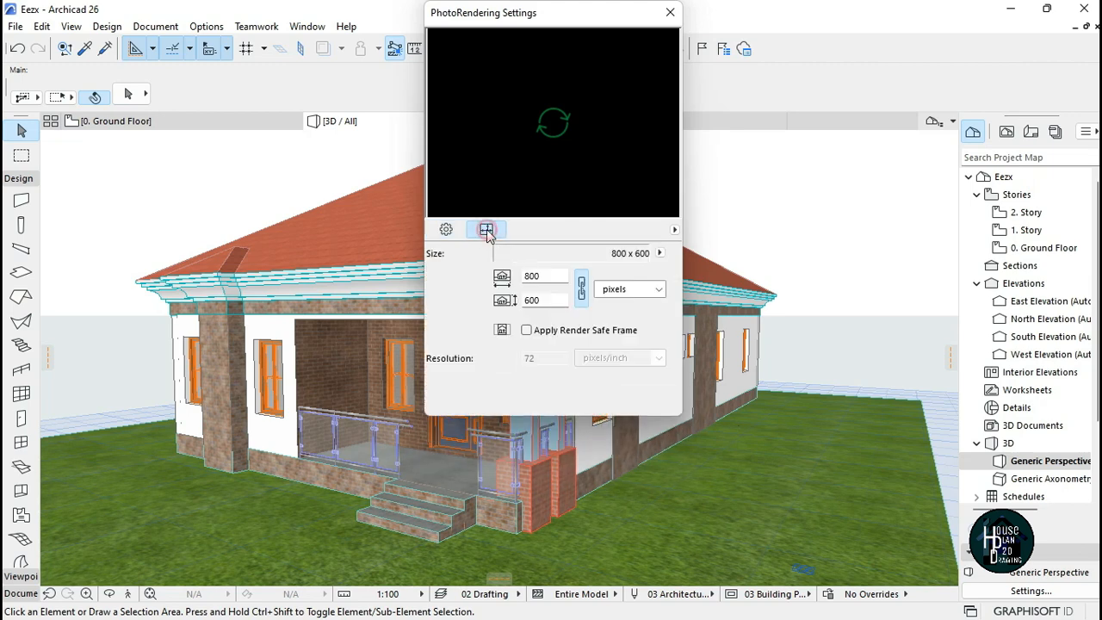
left_click(660, 253)
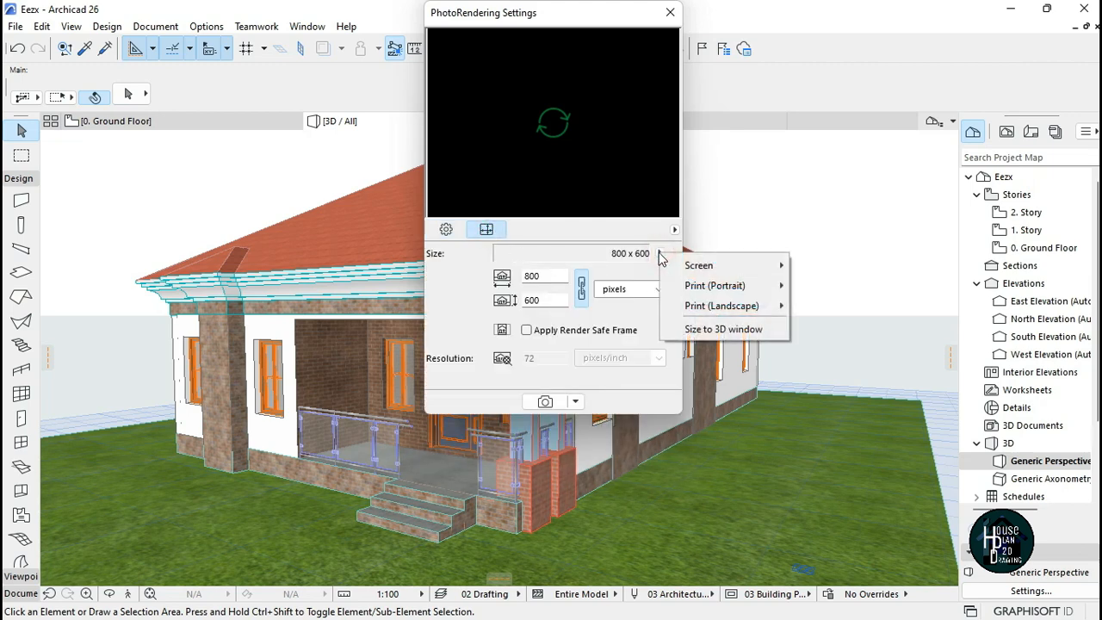
left_click(735, 330)
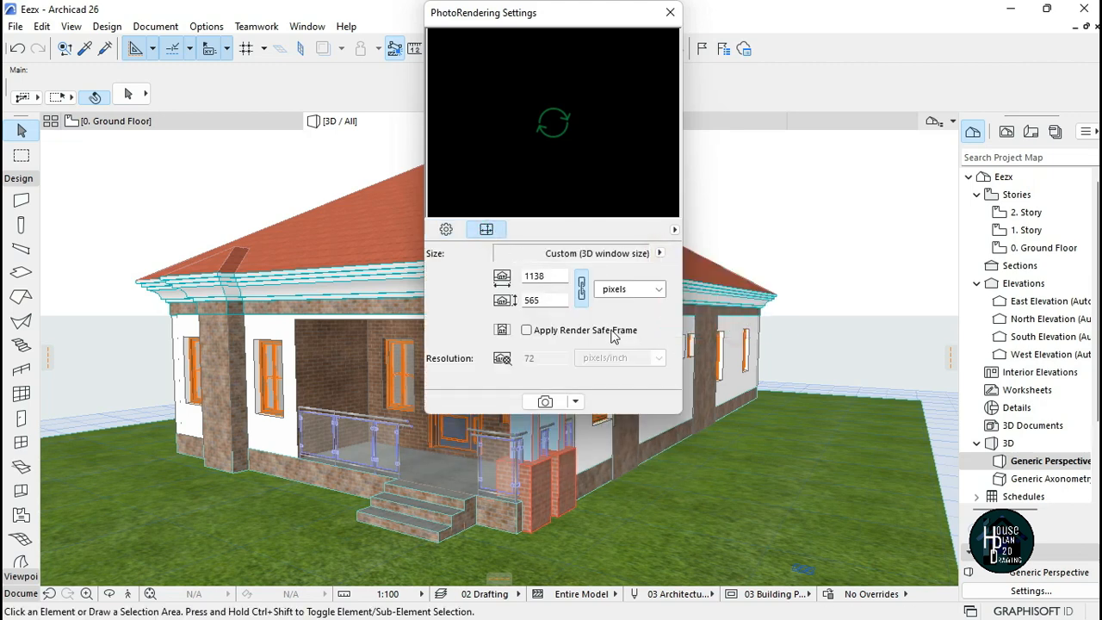
- Look through the renderer, quality, lighting and environment options of the photo rendering
left_click(446, 229)
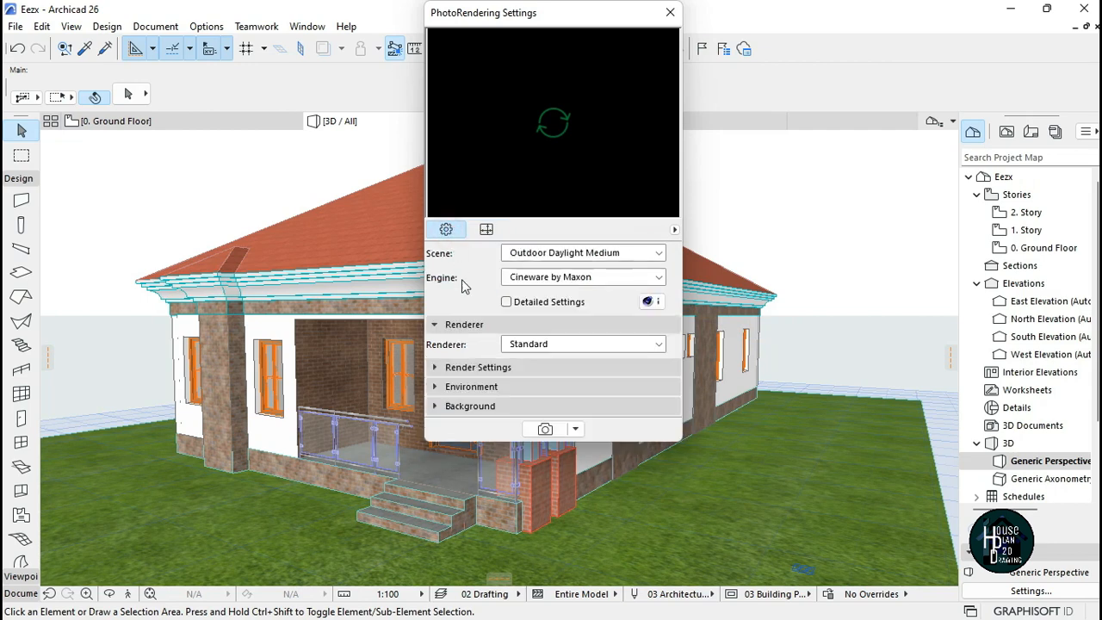
left_click(478, 325)
left_click(480, 343)
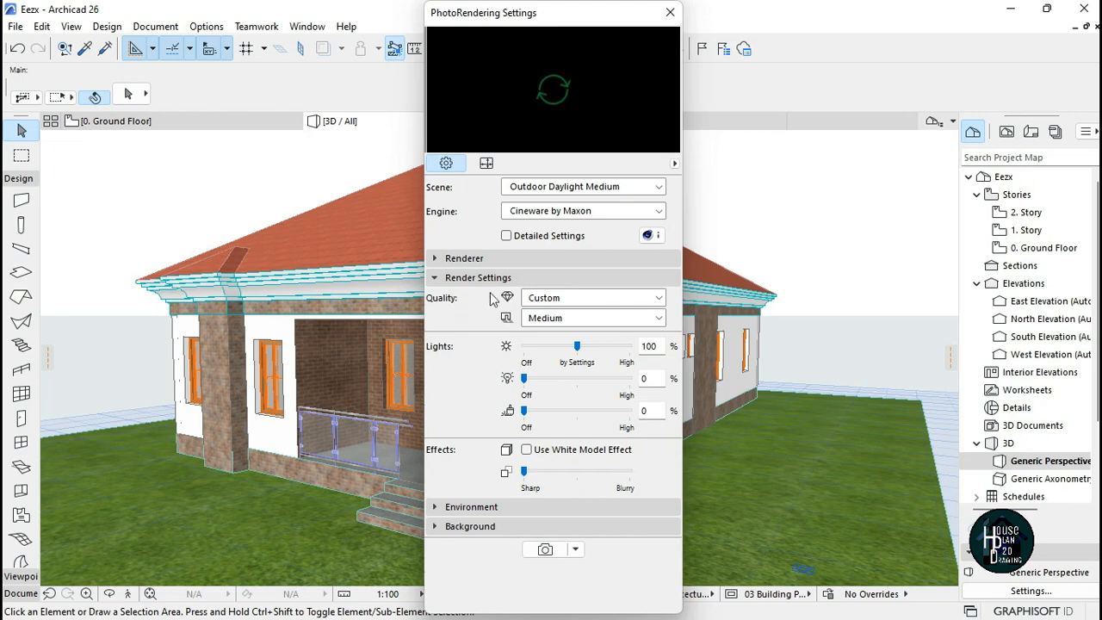
left_click(487, 277)
left_click(493, 297)
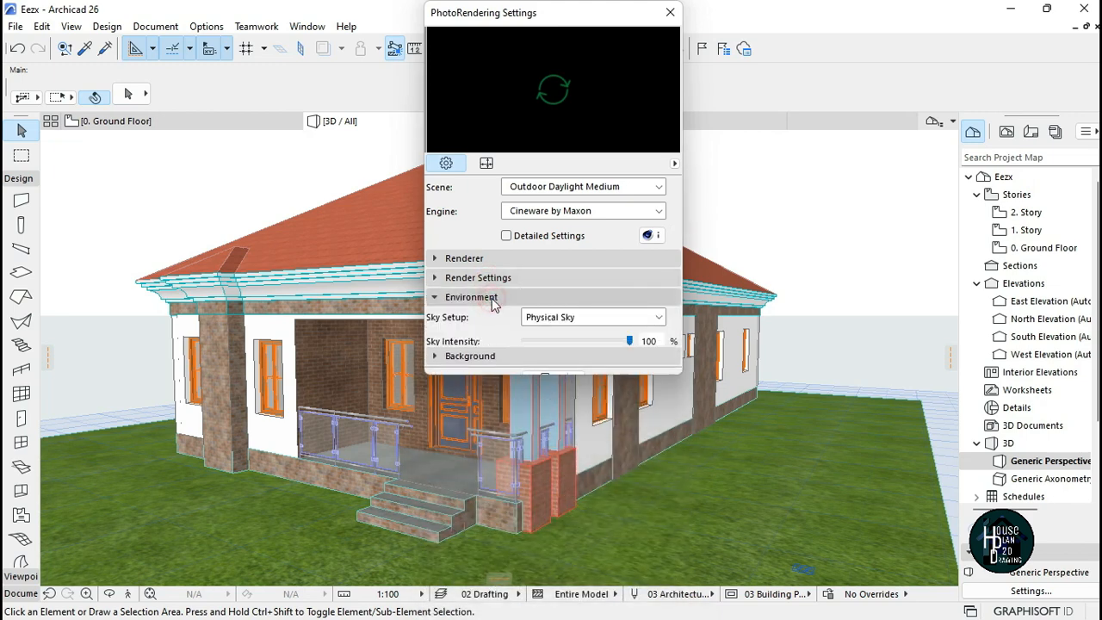
left_click(493, 298)
- Render the perspective with Cineware by Maxon and the Outdoor Daylight Medium scene, close the render settings and inspect the picture
left_click_drag(552, 25, 892, 102)
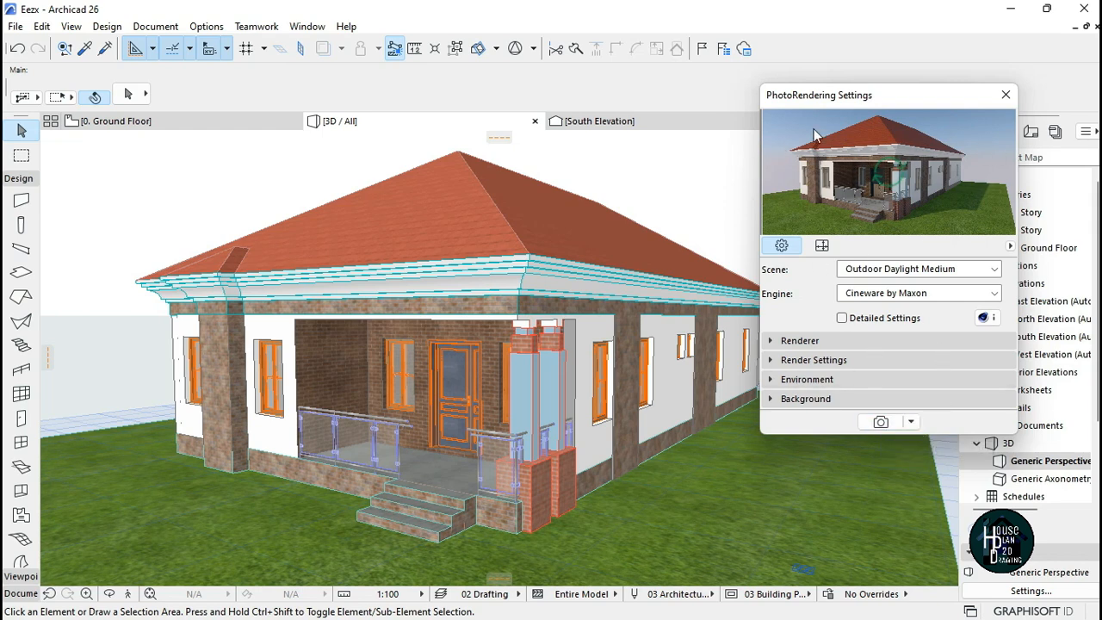
left_click(881, 423)
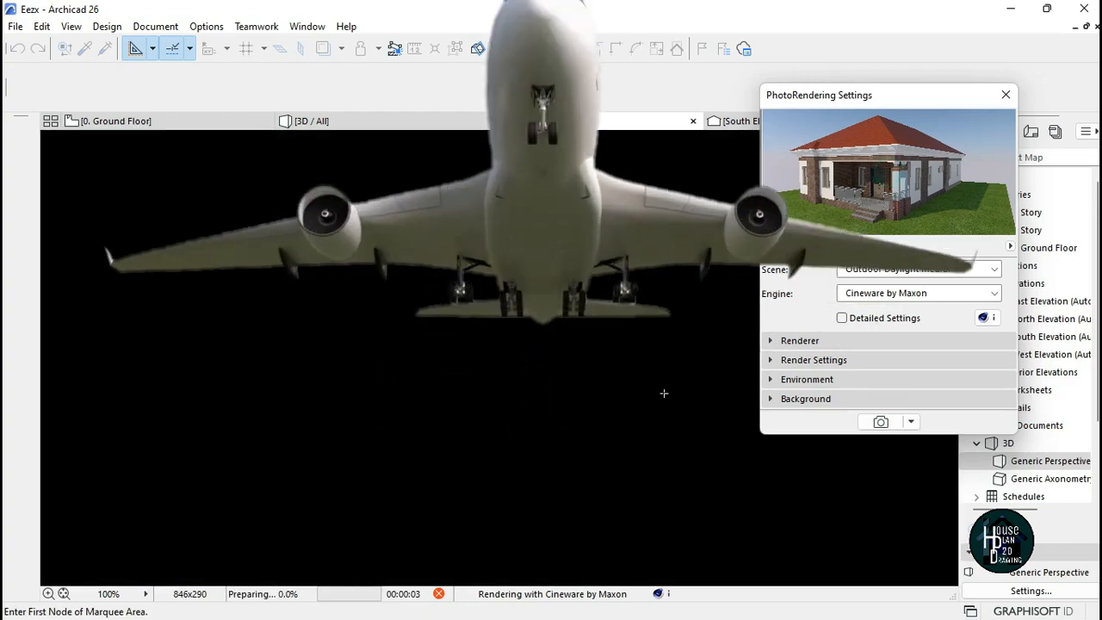
left_click_drag(904, 96, 944, 82)
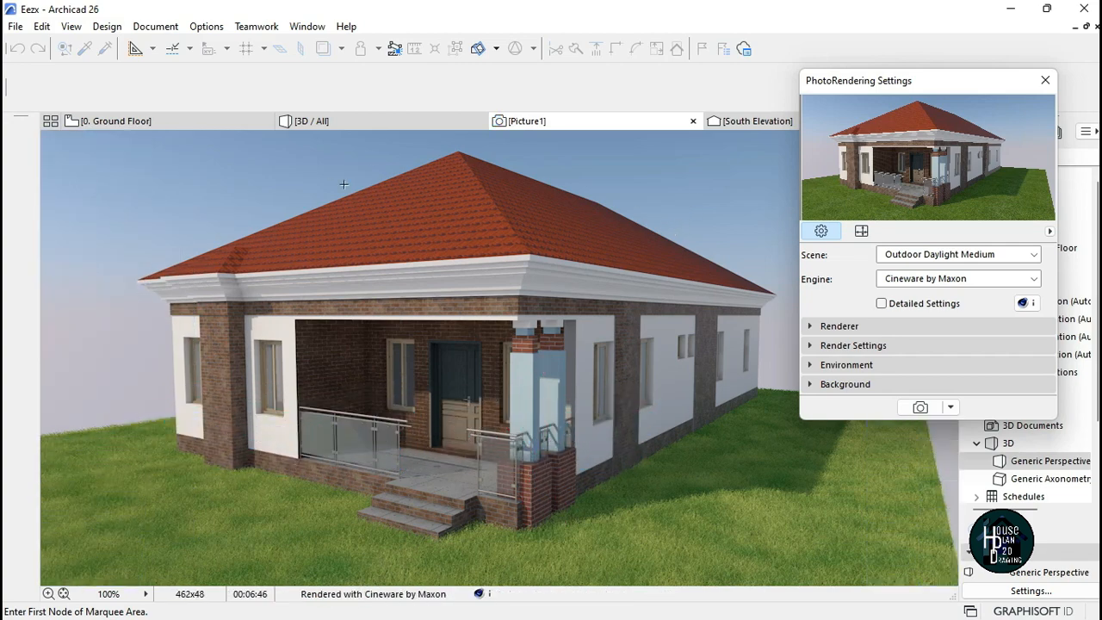
left_click(1044, 82)
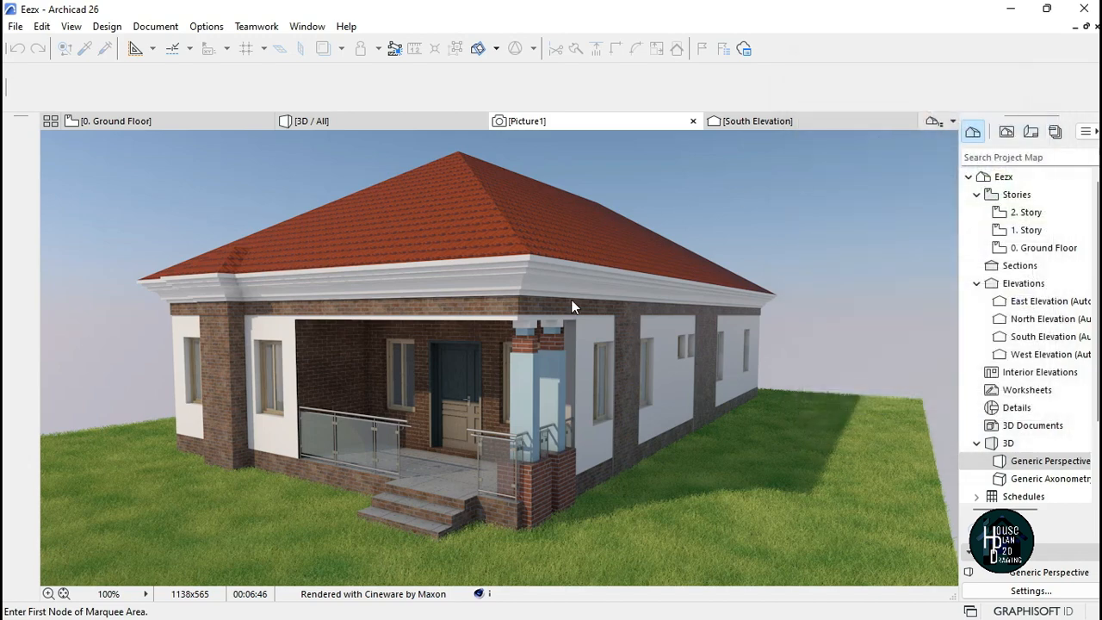
scroll(472, 353, "up", 3)
scroll(476, 354, "down", 3)
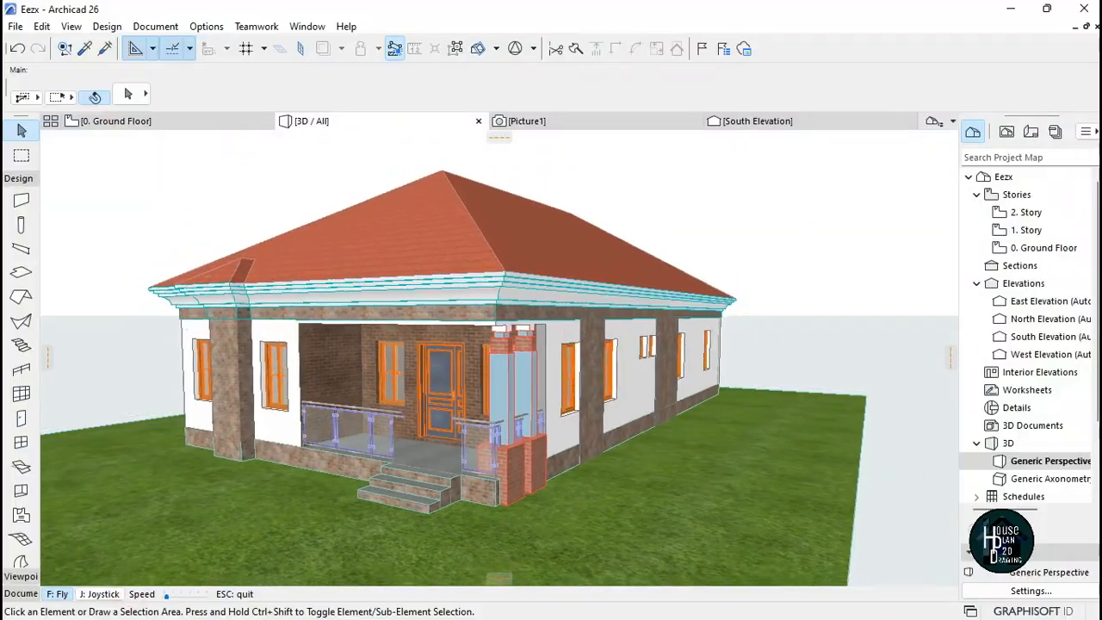
- Enable uniform surfaces on the front-wall window nearest the west corner and set its frame and sash to Metal - Aluminium
middle_click_drag(414, 361, 654, 361, "shift")
key("Up")
key("Escape")
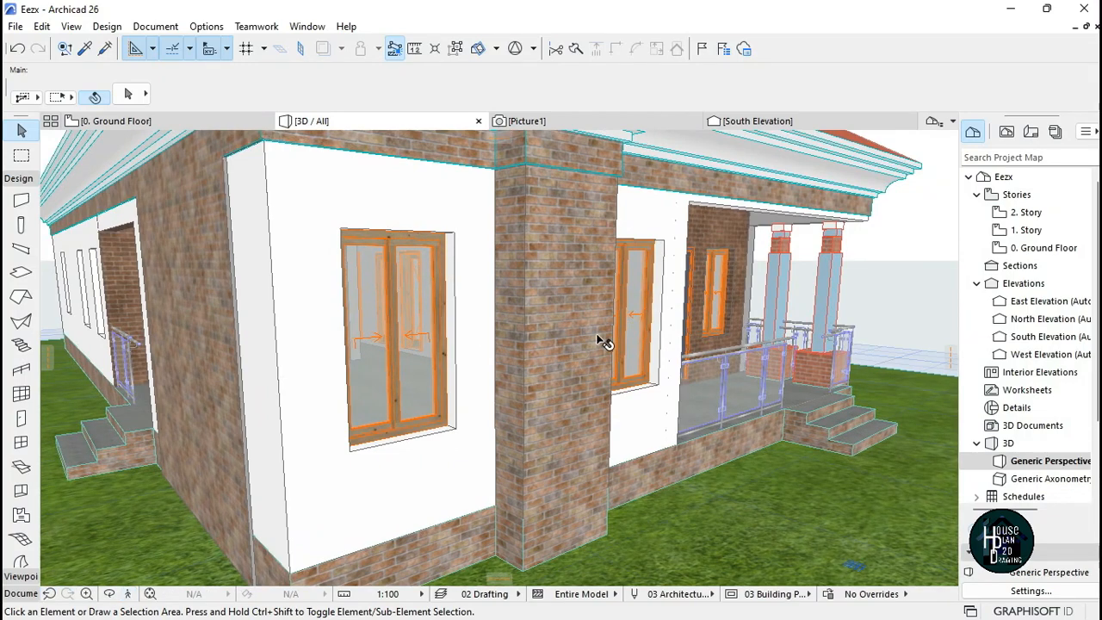
left_click(408, 311)
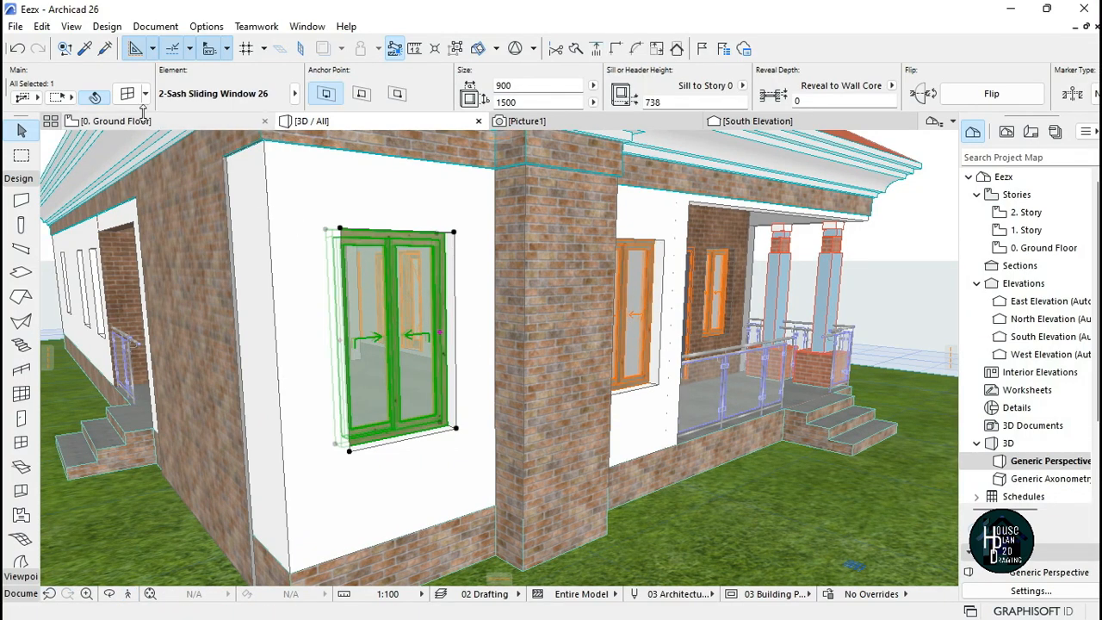
double_click(449, 275)
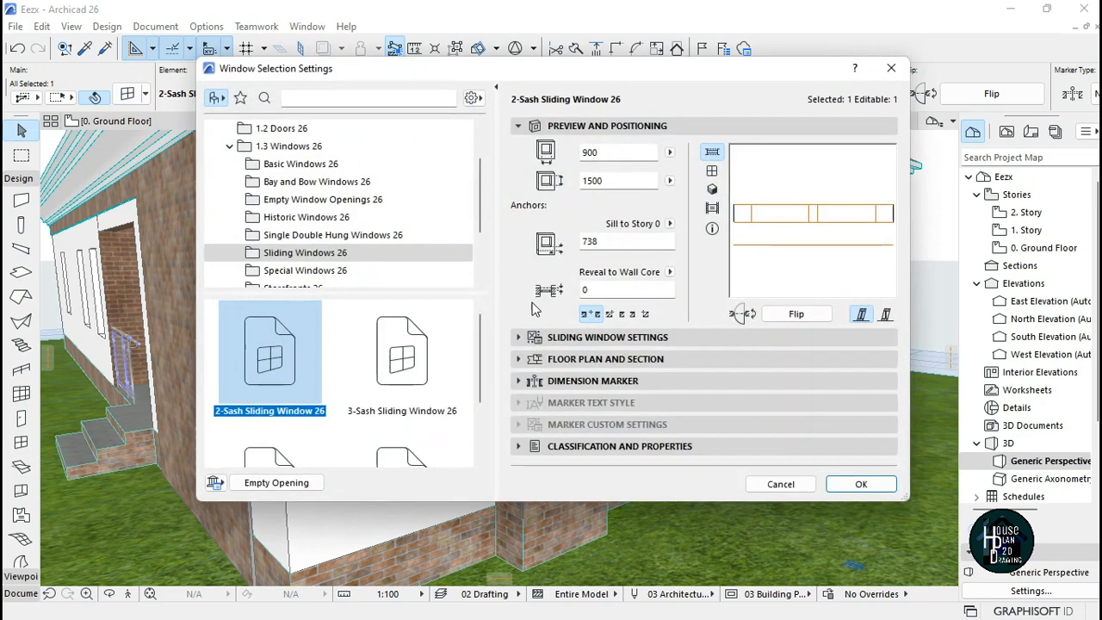
left_click(663, 337)
left_click(829, 170)
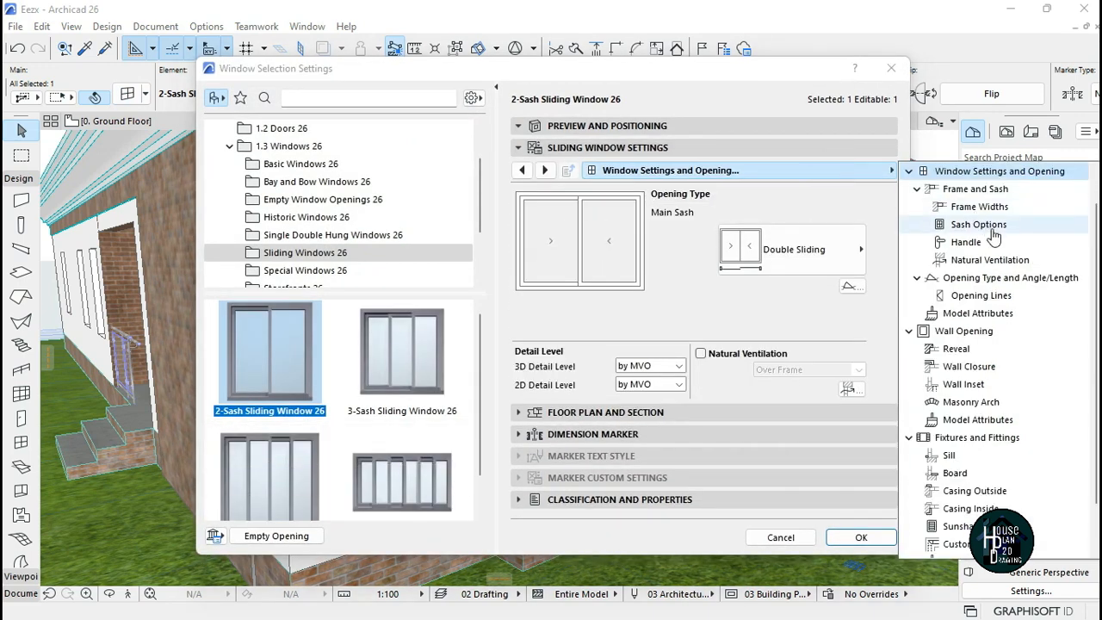
left_click(978, 313)
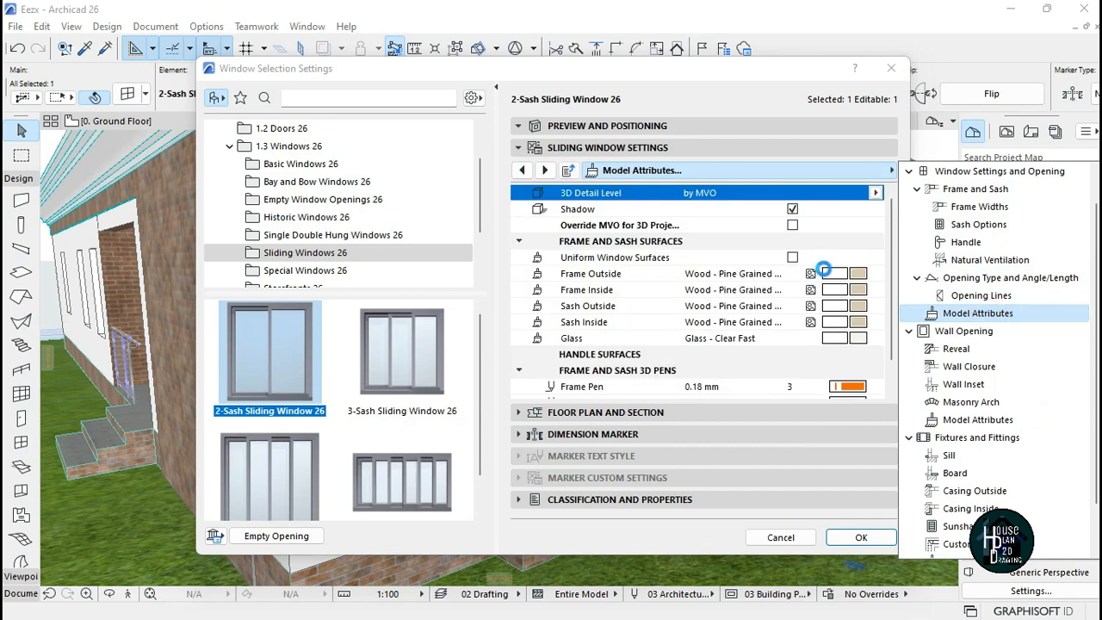
left_click(792, 257)
left_click(857, 274)
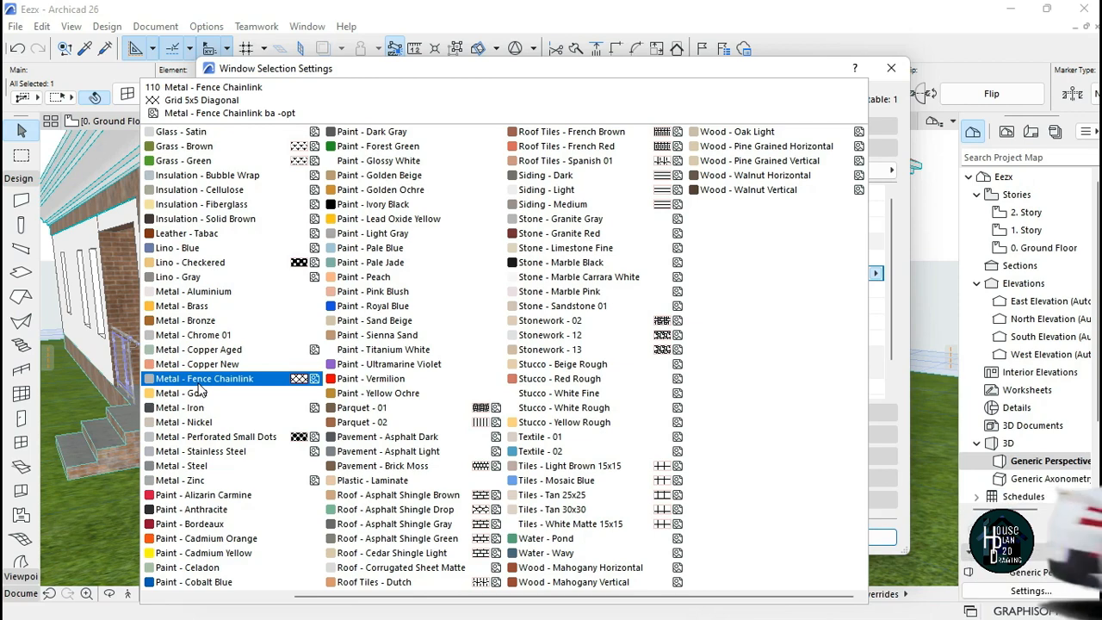
left_click(219, 295)
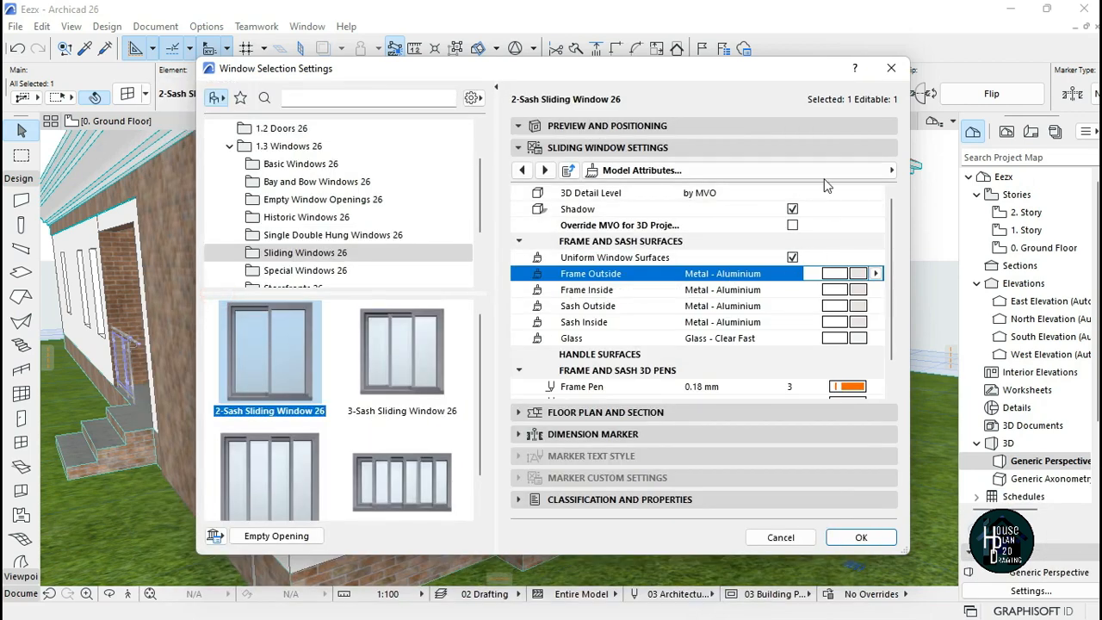
left_click(828, 172)
left_click(861, 537)
left_click(861, 537)
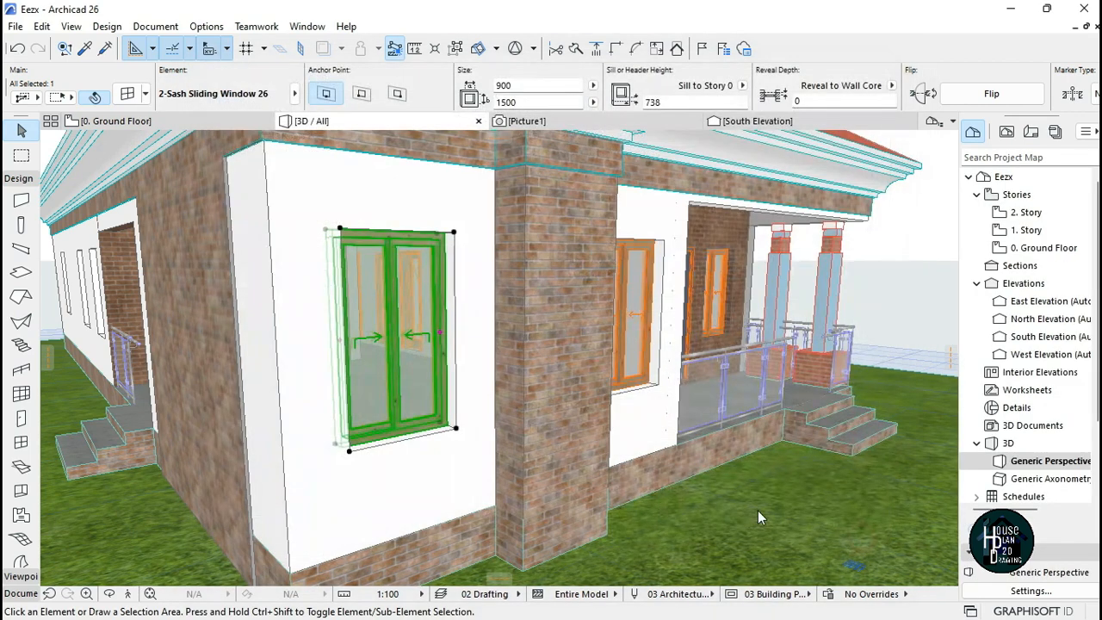
key("Escape")
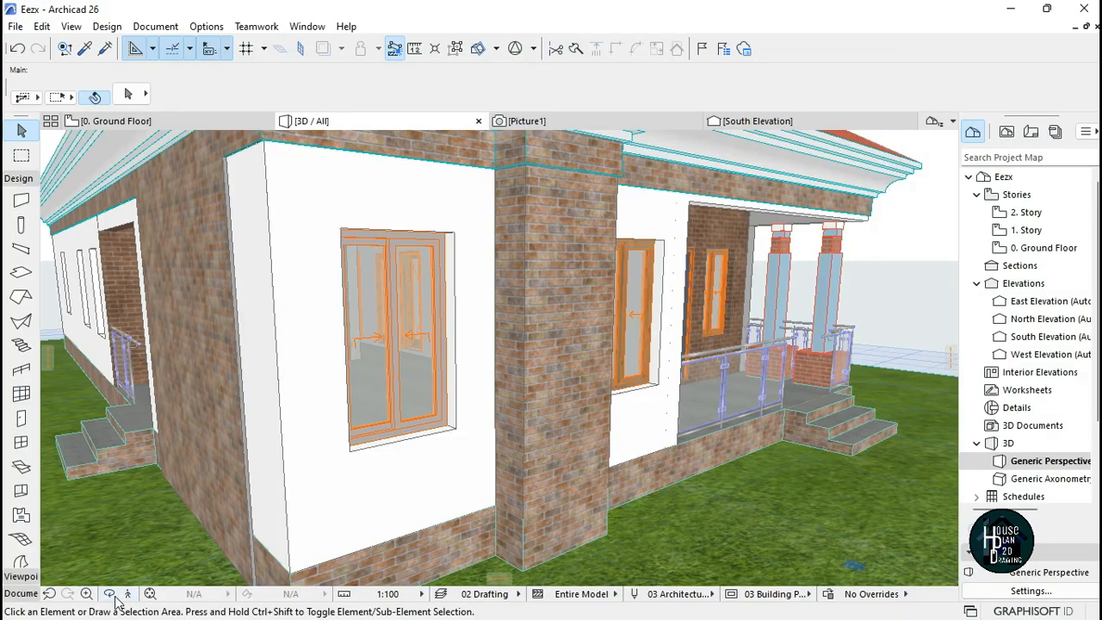
- Fly back and around the house in 3D to review the exterior with the aluminium window
left_click(128, 593)
key("Up")
key("Down")
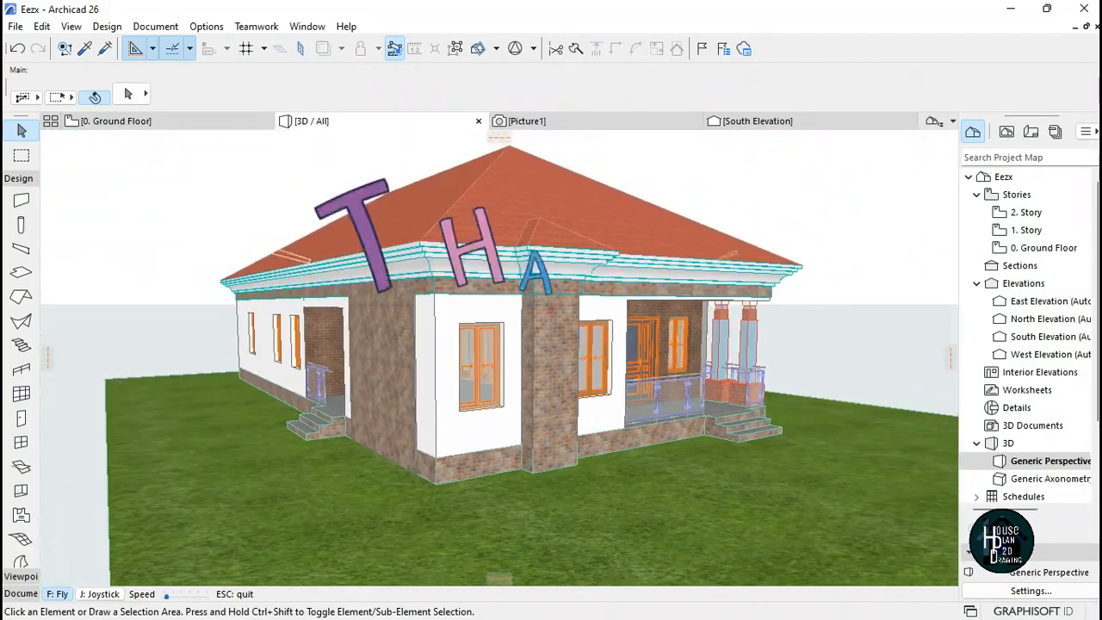
key("Up")
key("Left")
key("Down")
key("Right")
key("Right")
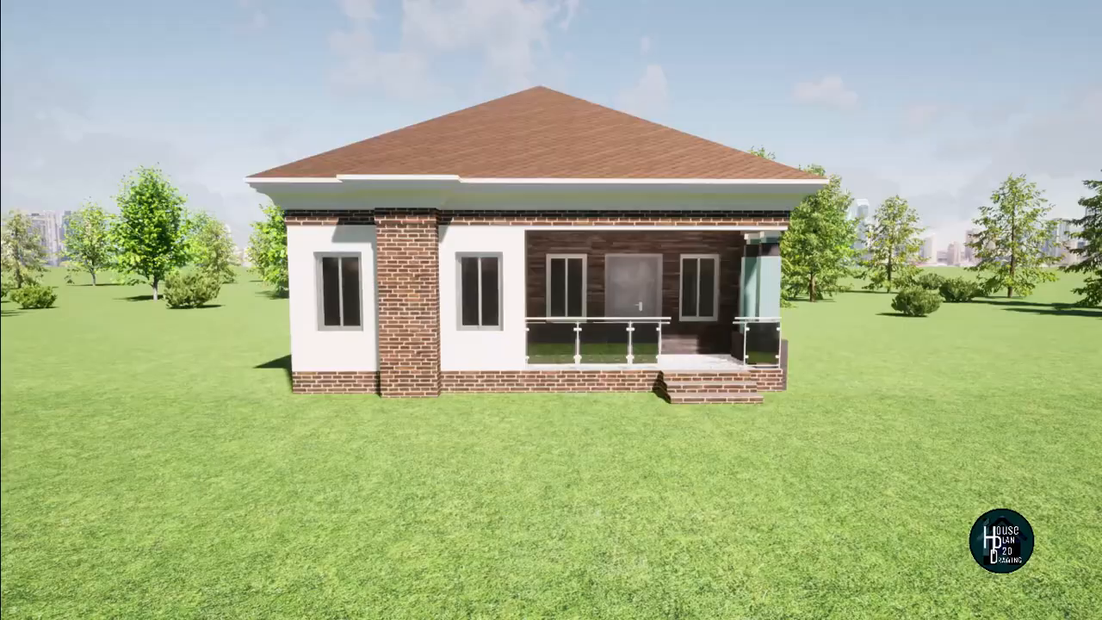